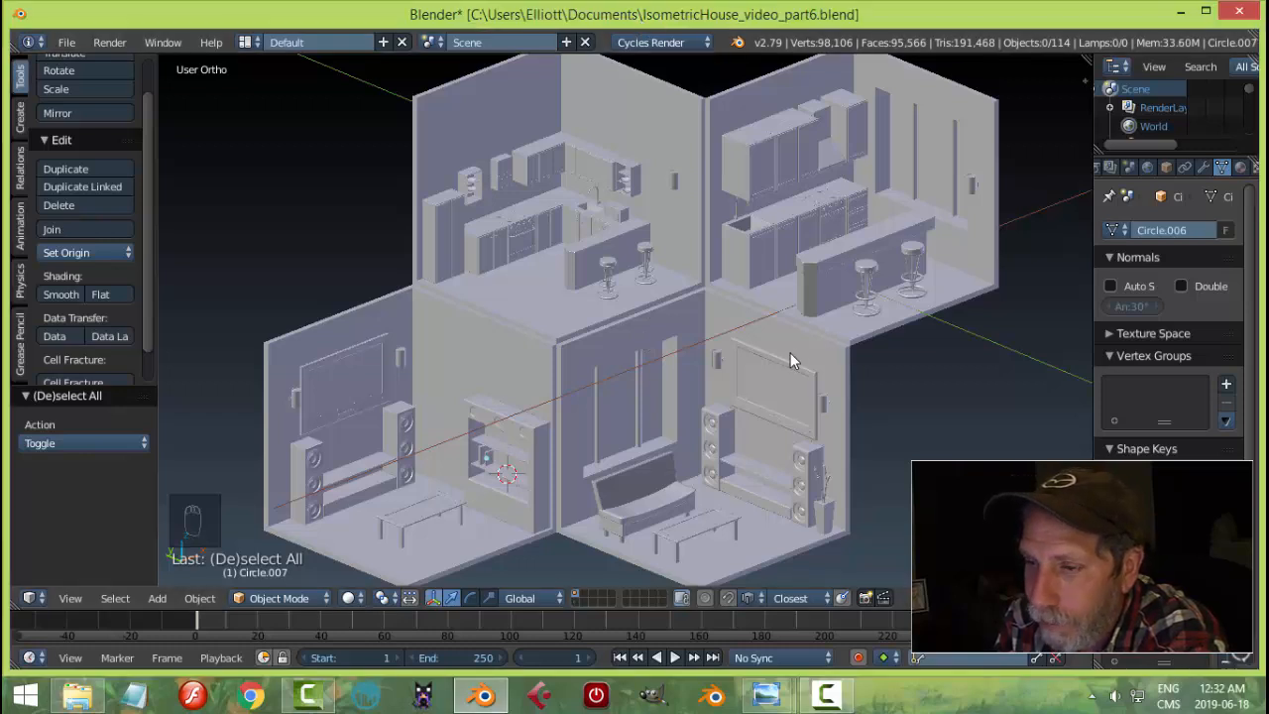
{"action": "mouse_move", "coordinate": [791, 353]}
{"action": "middle_mouse_down"}
{"action": "mouse_move", "coordinate": [717, 339]}
{"action": "mouse_move", "coordinate": [777, 329]}
{"action": "mouse_move", "coordinate": [825, 354]}
{"action": "mouse_move", "coordinate": [814, 335]}
{"action": "mouse_move", "coordinate": [796, 336]}
{"action": "middle_mouse_up"}
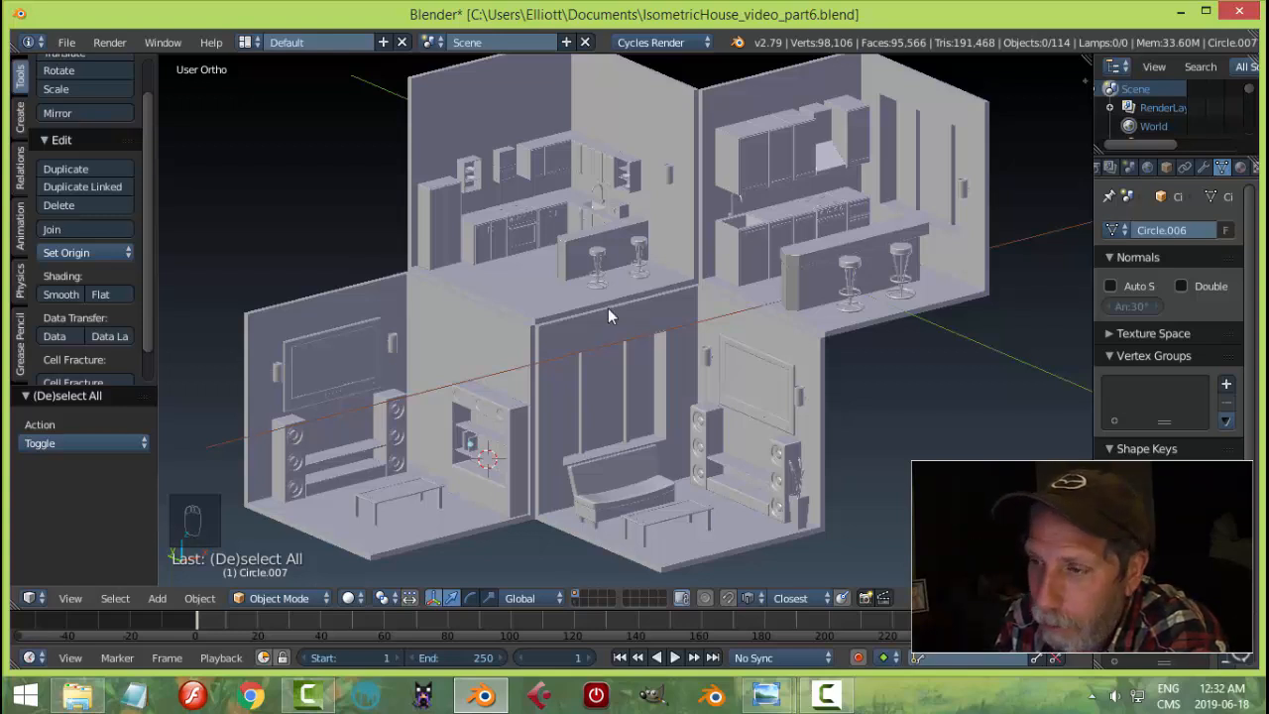
{"action": "mouse_move", "coordinate": [607, 307]}
{"action": "middle_mouse_down"}
{"action": "mouse_move", "coordinate": [650, 316]}
{"action": "mouse_move", "coordinate": [648, 335]}
{"action": "mouse_move", "coordinate": [570, 320]}
{"action": "mouse_move", "coordinate": [558, 303]}
{"action": "mouse_move", "coordinate": [635, 309]}
{"action": "mouse_move", "coordinate": [620, 292]}
{"action": "mouse_move", "coordinate": [589, 308]}
{"action": "mouse_move", "coordinate": [629, 313]}
{"action": "mouse_move", "coordinate": [612, 313]}
{"action": "middle_mouse_up"}
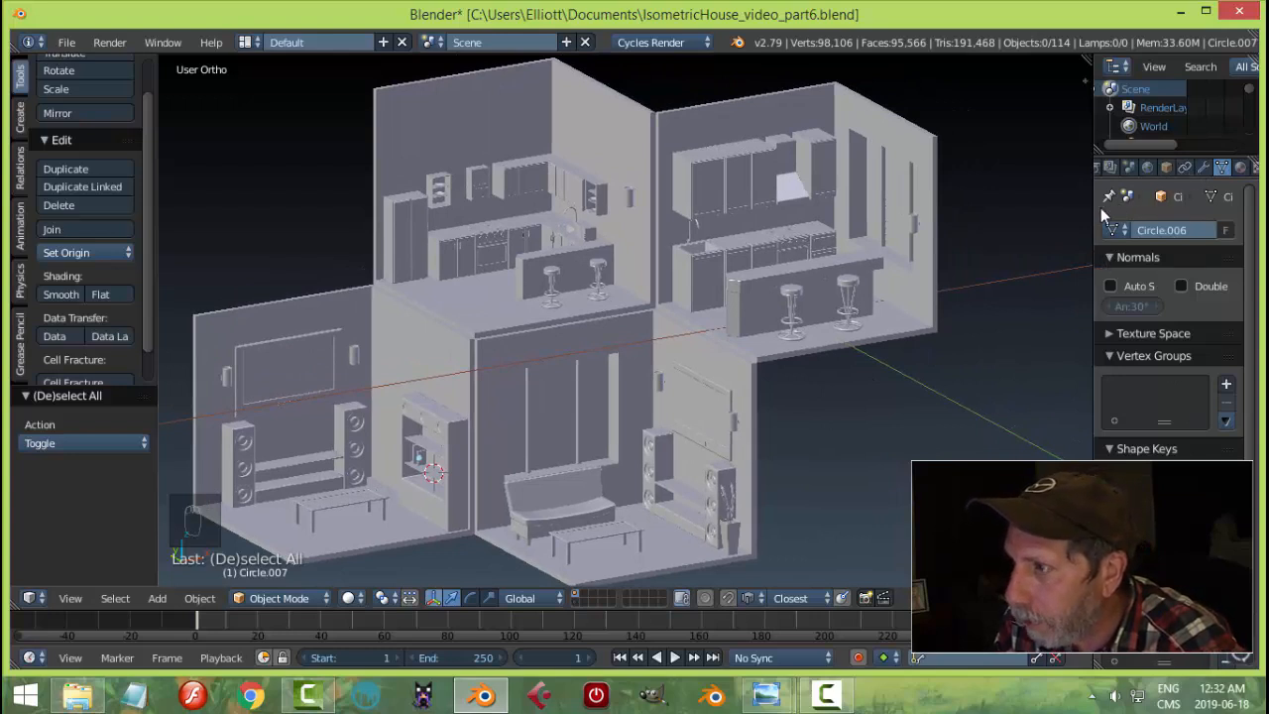
- Split the Properties editor into two stacked areas and make the lower one a UV/Image Editor
{"action": "scroll", "coordinate": [1110, 172], "scroll_direction": "left", "scroll_amount": 3}
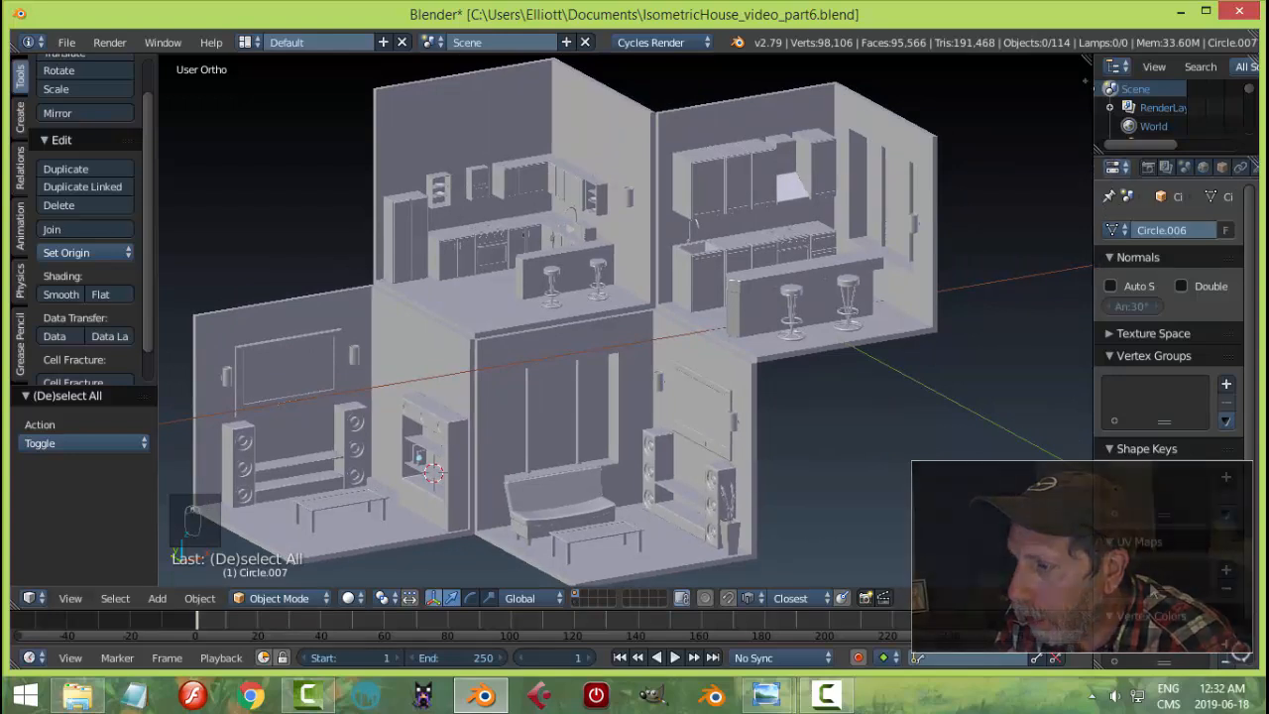
{"action": "left_click_drag", "start_coordinate": [1100, 666], "coordinate": [1095, 345]}
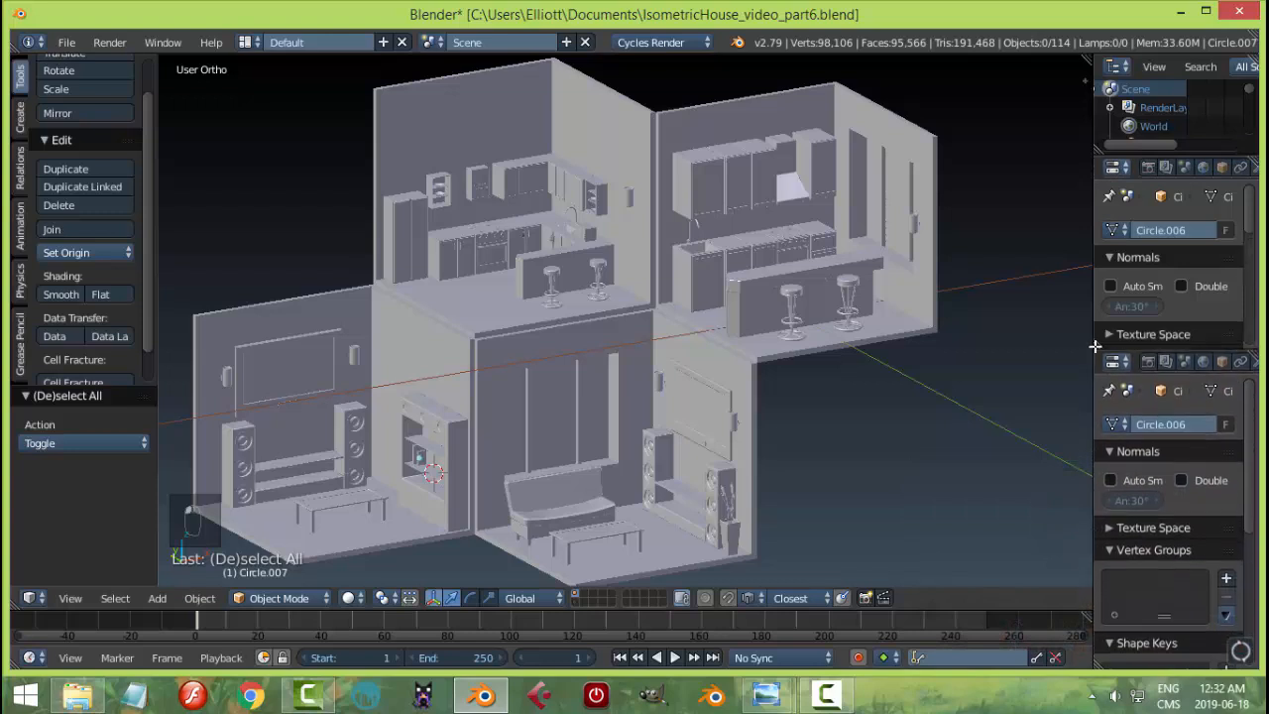
{"action": "left_click", "coordinate": [1115, 361]}
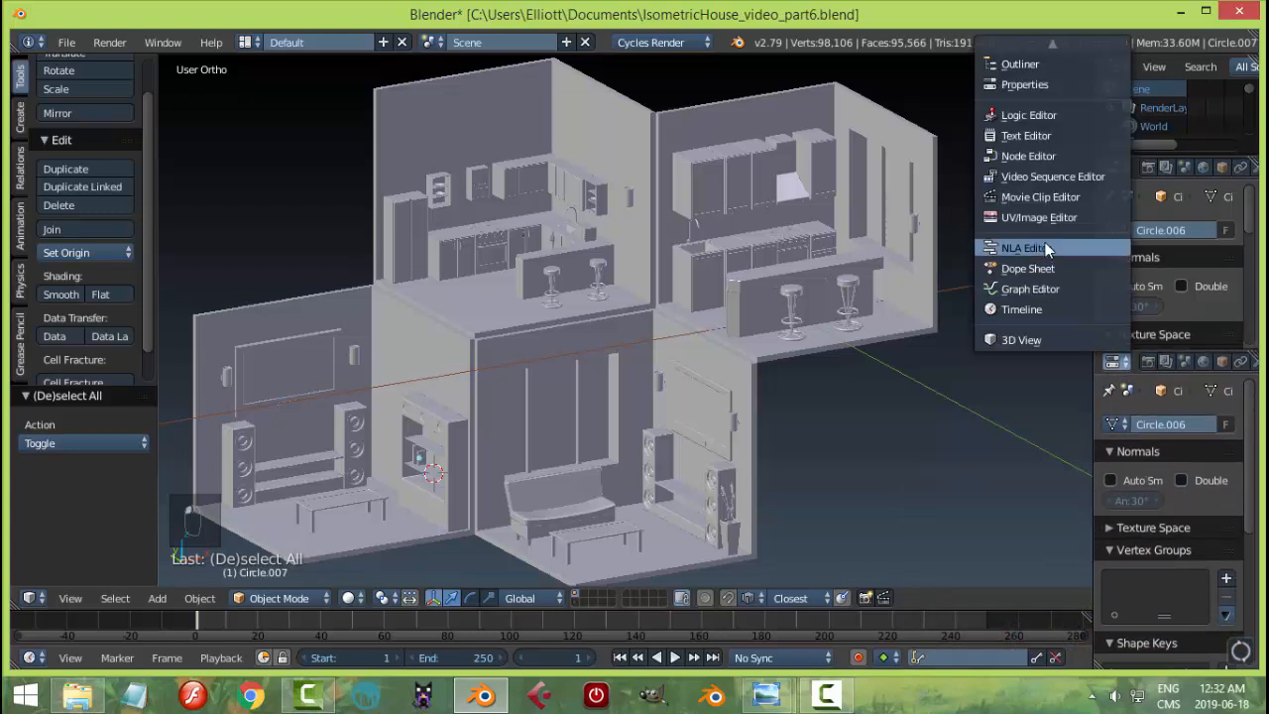
{"action": "left_click", "coordinate": [1046, 217]}
- Load the living-room-interior loft apartment brick-wall image from the REFERENCE IMAGES\CARTOONS\ROOMS folder into the image editor, browsing with thumbnails
{"action": "left_click", "coordinate": [1197, 658]}
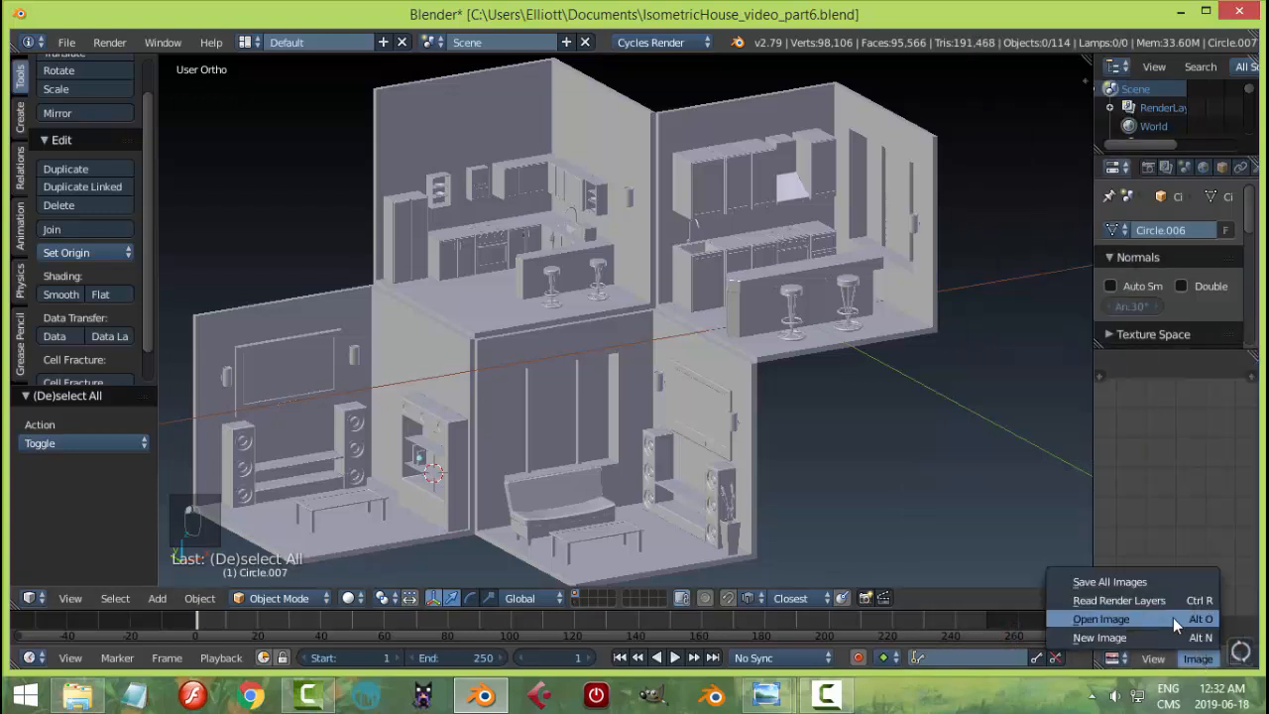
{"action": "left_click", "coordinate": [1101, 619]}
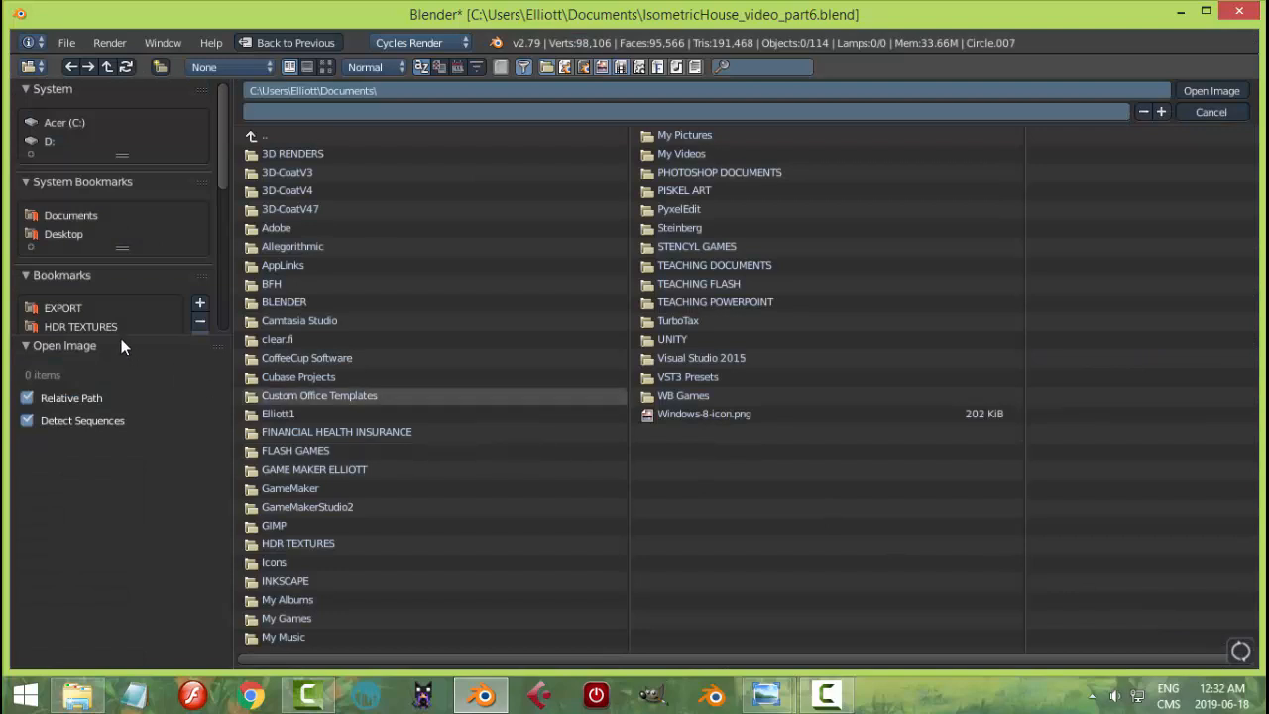
{"action": "left_click_drag", "start_coordinate": [121, 337], "coordinate": [117, 415]}
{"action": "left_click", "coordinate": [111, 383]}
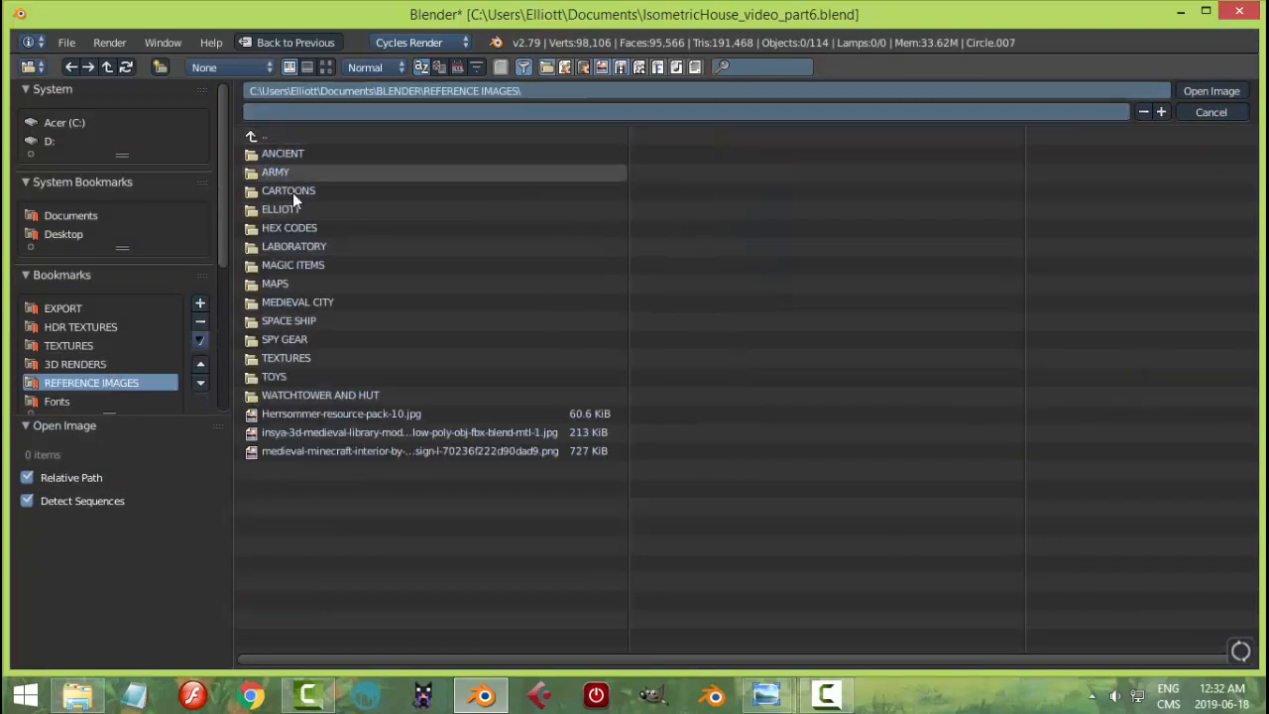
{"action": "left_click", "coordinate": [289, 192]}
{"action": "left_click", "coordinate": [325, 67]}
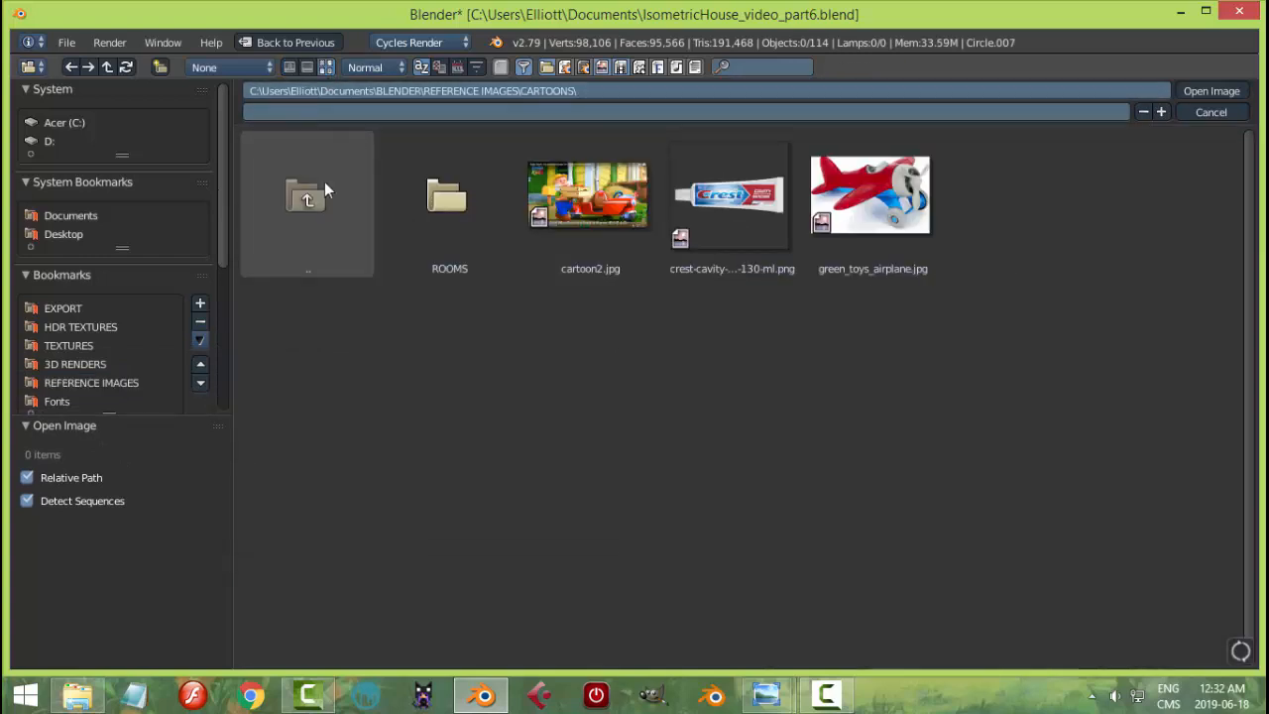
{"action": "left_click", "coordinate": [446, 213]}
{"action": "left_click", "coordinate": [1011, 193]}
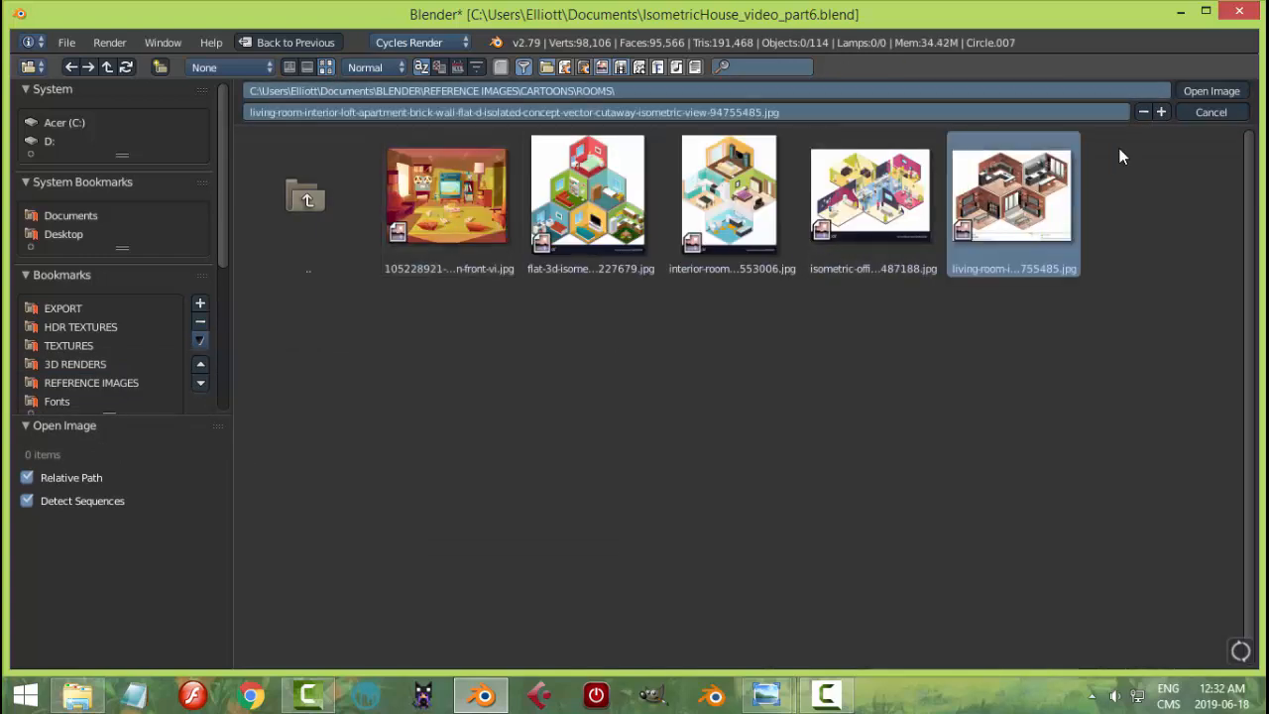
{"action": "left_click", "coordinate": [1188, 93]}
- Frame the kitchen with the white counter in the reference image and enlarge the Properties area above it
{"action": "scroll", "coordinate": [1170, 498], "scroll_direction": "up", "scroll_amount": 2}
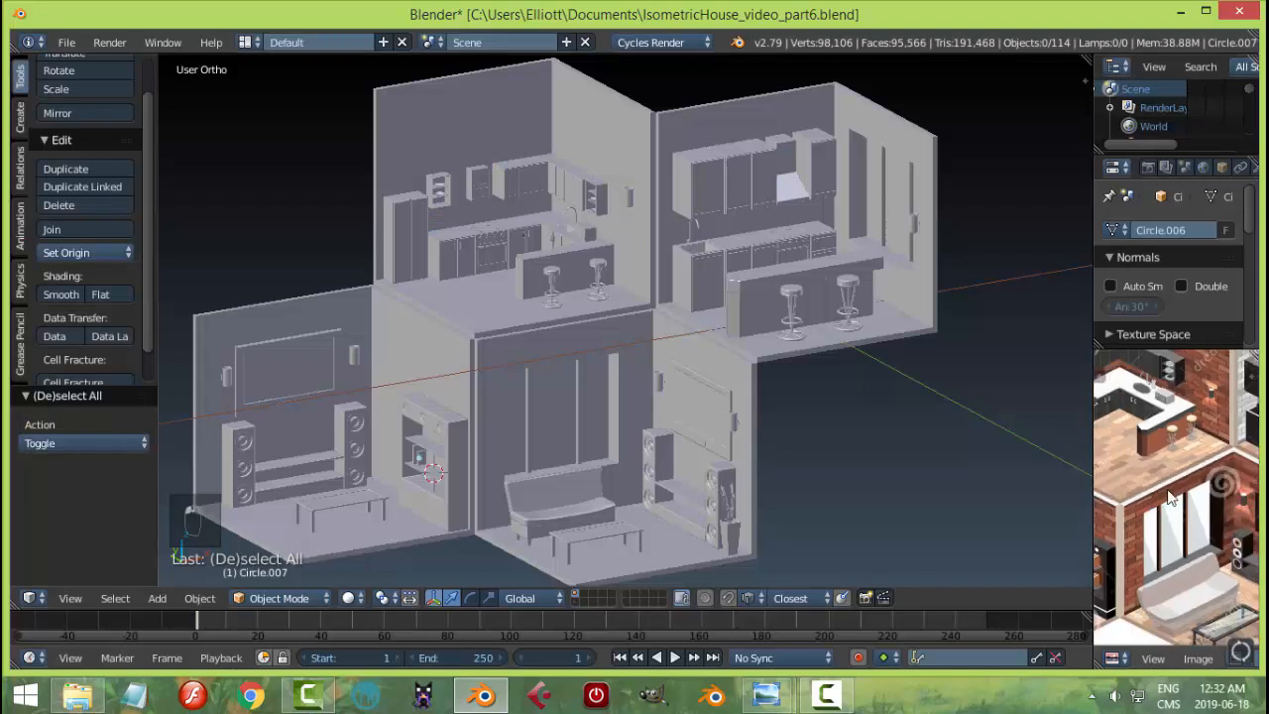
{"action": "scroll", "coordinate": [1199, 475], "scroll_direction": "up", "scroll_amount": 2}
{"action": "middle_click_drag", "start_coordinate": [1193, 467], "coordinate": [1233, 521]}
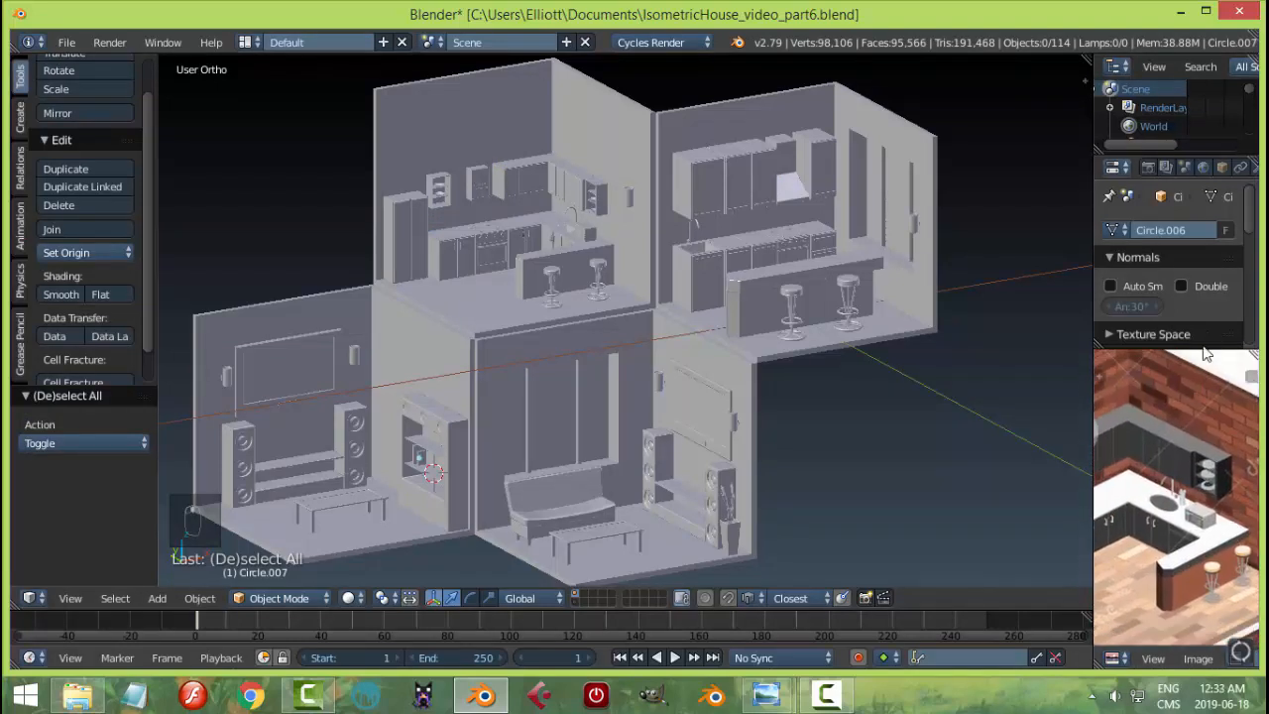
{"action": "left_click_drag", "start_coordinate": [1194, 347], "coordinate": [1202, 456]}
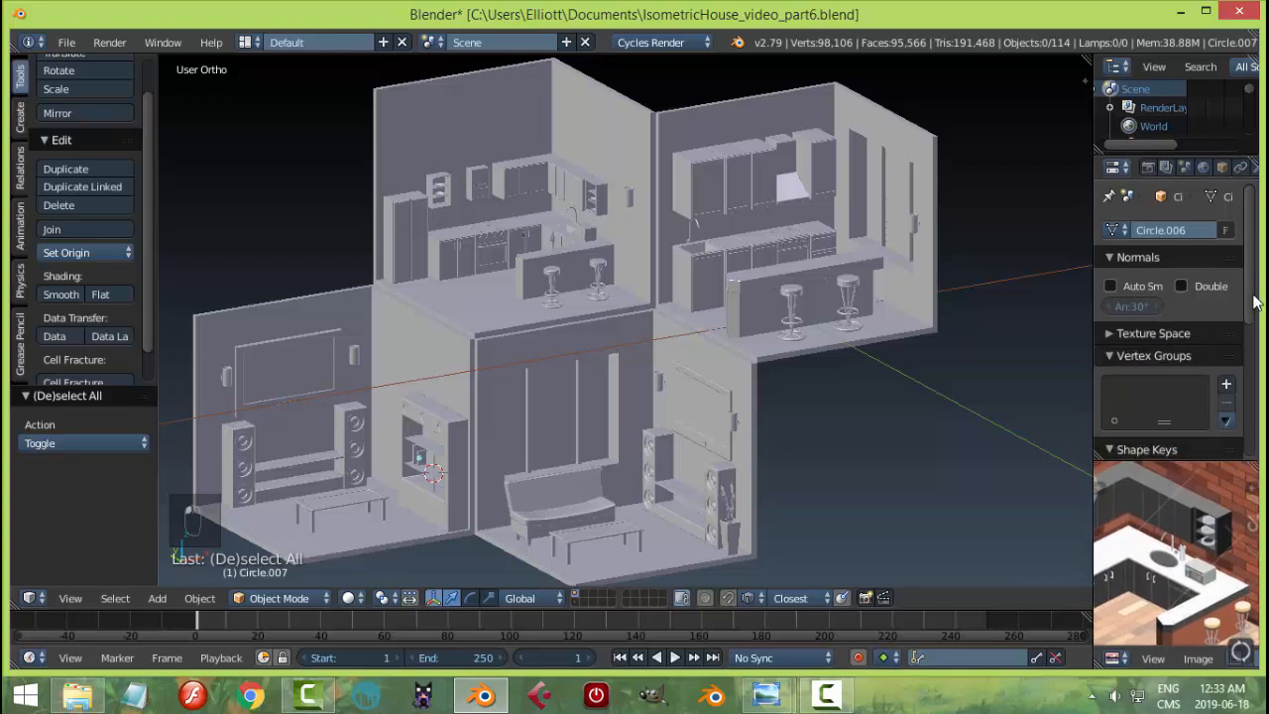
- Add a second material slot with a new material to the wall-and-floor shell of the kitchen with the windows
{"action": "scroll", "coordinate": [1230, 171], "scroll_direction": "right", "scroll_amount": 3}
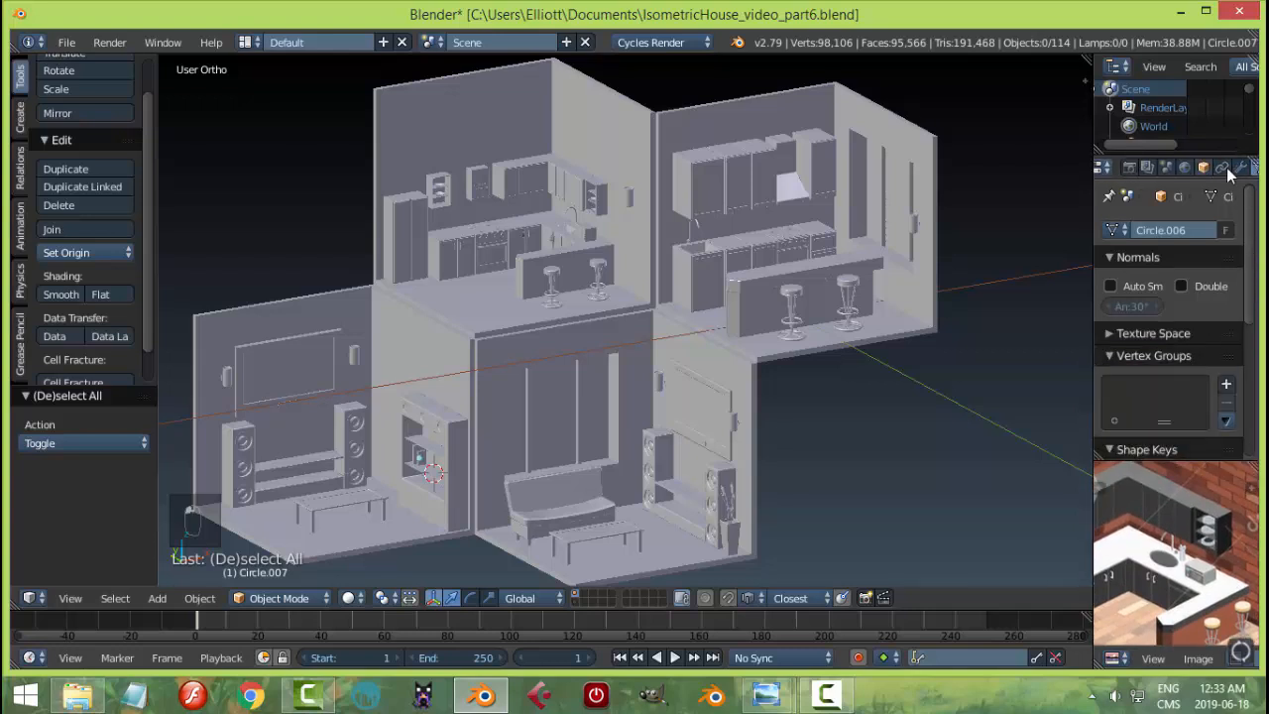
{"action": "left_click", "coordinate": [1239, 168]}
{"action": "right_click", "coordinate": [916, 151]}
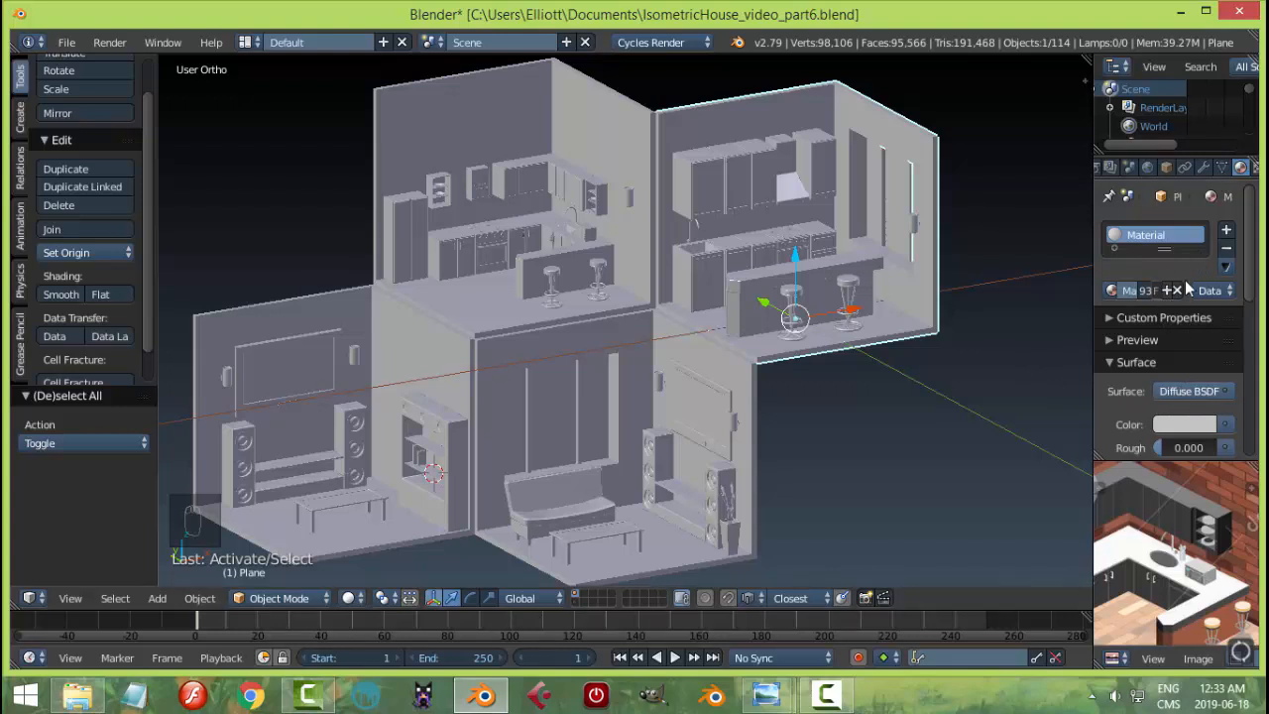
{"action": "left_click", "coordinate": [1226, 229]}
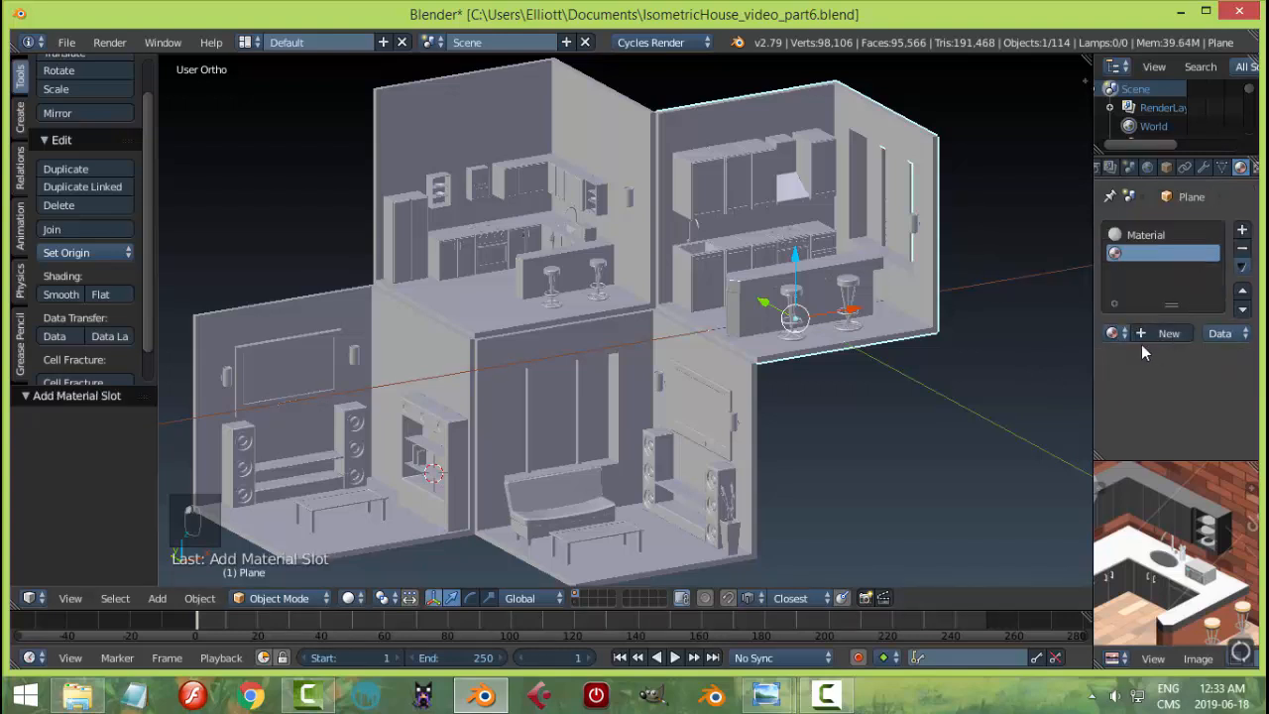
{"action": "left_click", "coordinate": [1149, 334]}
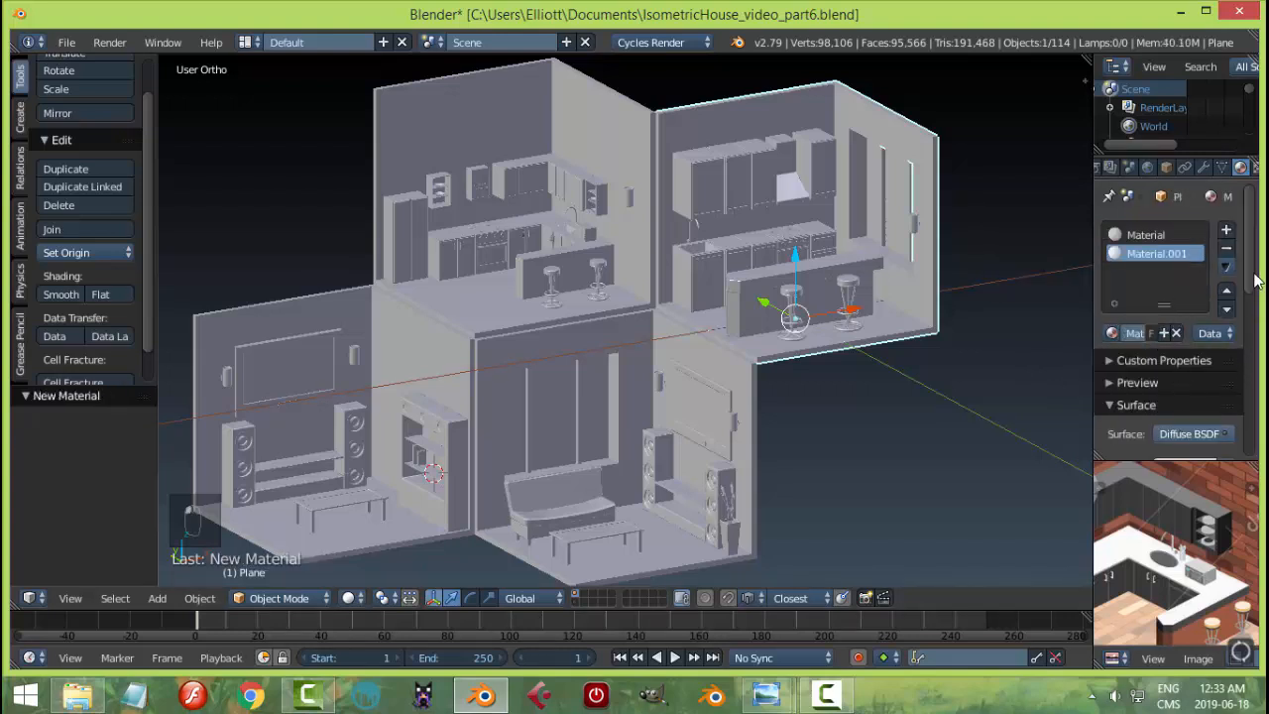
- Set the new material's surface shader to Principled BSDF and check its base color
{"action": "scroll", "coordinate": [1256, 280], "scroll_direction": "down", "scroll_amount": 3}
{"action": "left_click", "coordinate": [1197, 317]}
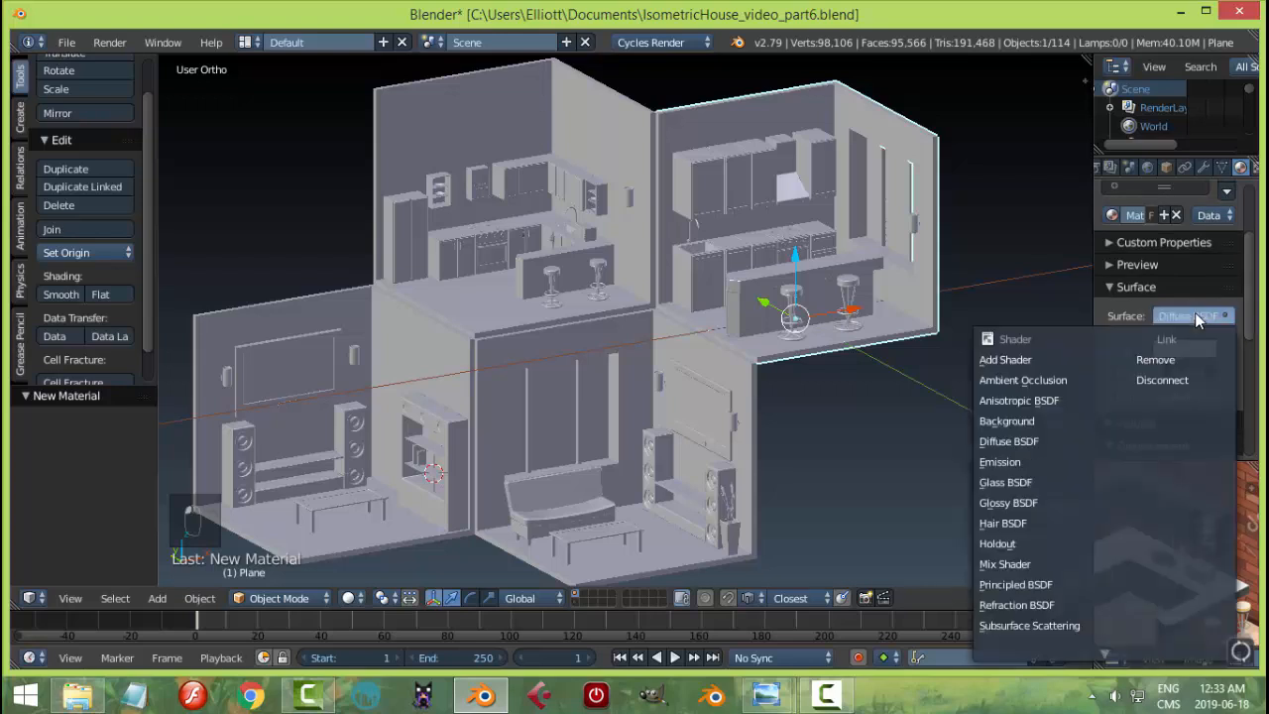
{"action": "left_click", "coordinate": [1015, 584]}
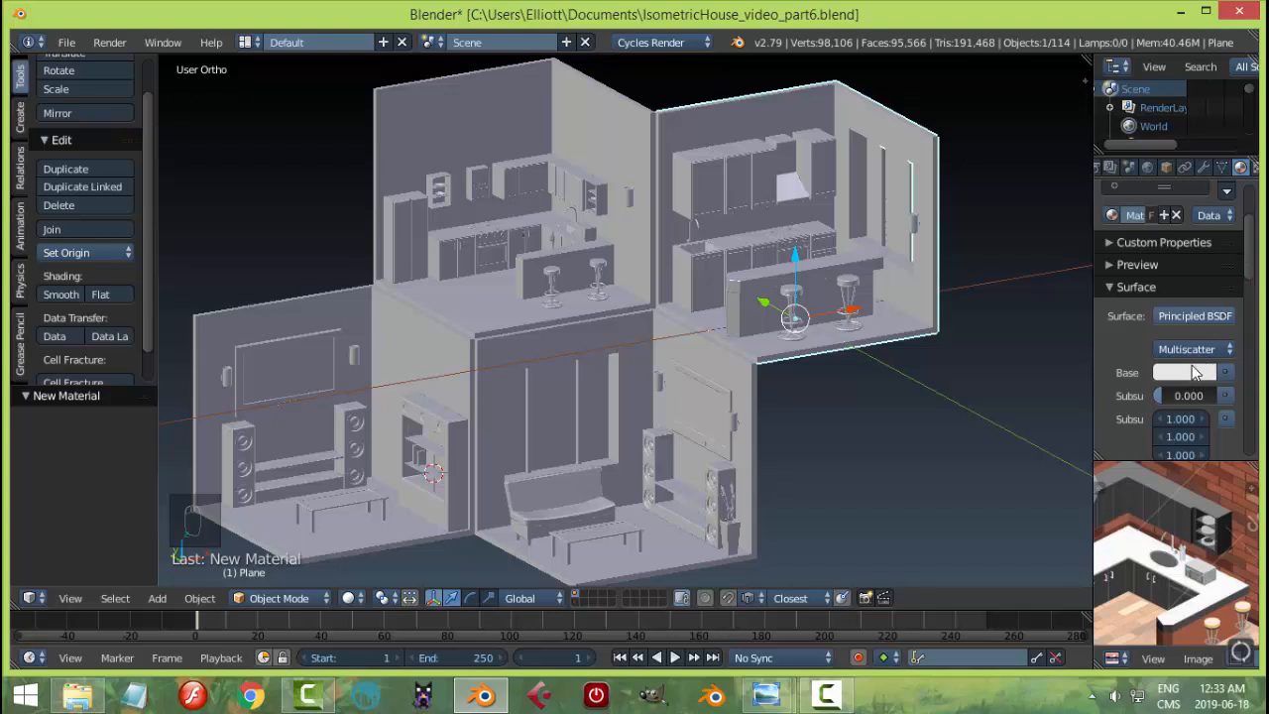
{"action": "left_click", "coordinate": [1195, 372]}
{"action": "left_click", "coordinate": [1195, 373]}
- Rename the new material on the kitchen shell
{"action": "left_click_drag", "start_coordinate": [1254, 253], "coordinate": [1254, 231]}
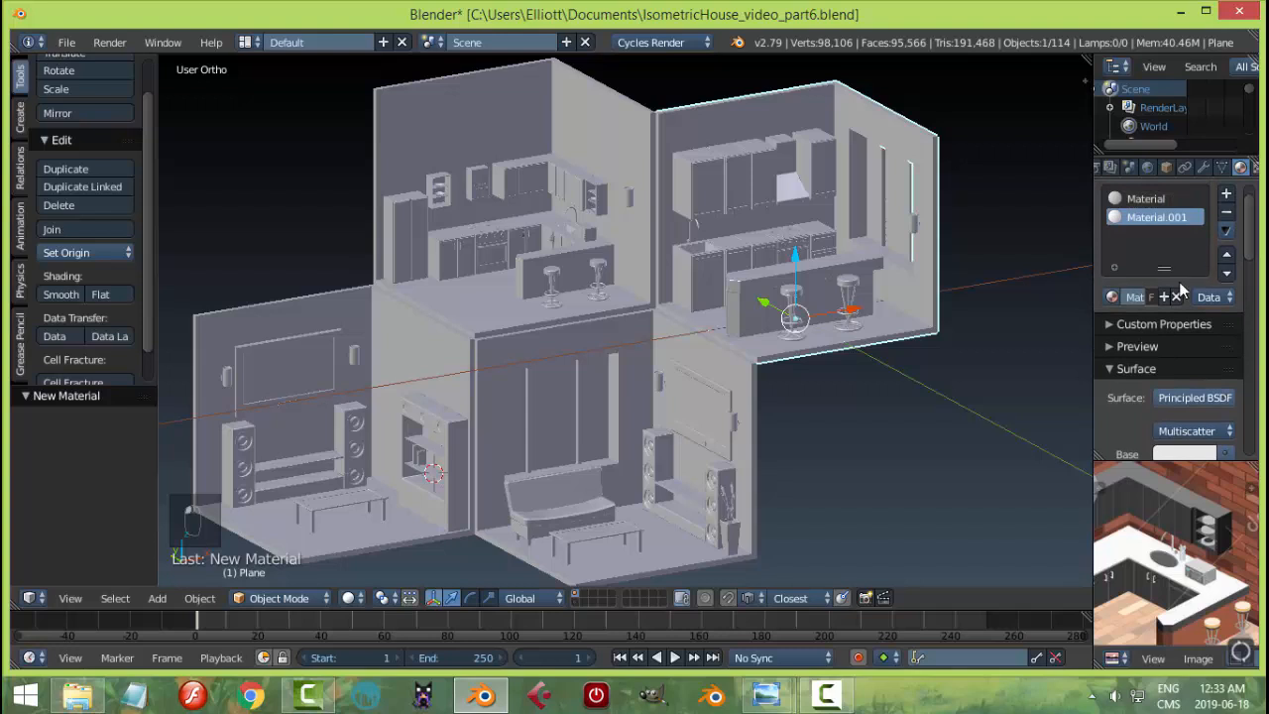
{"action": "left_click", "coordinate": [1136, 296]}
{"action": "key", "text": "Return"}
- Set the new material's Clearcoat to 0.2 and its Roughness to 0.1
{"action": "left_click_drag", "start_coordinate": [1254, 258], "coordinate": [1257, 347]}
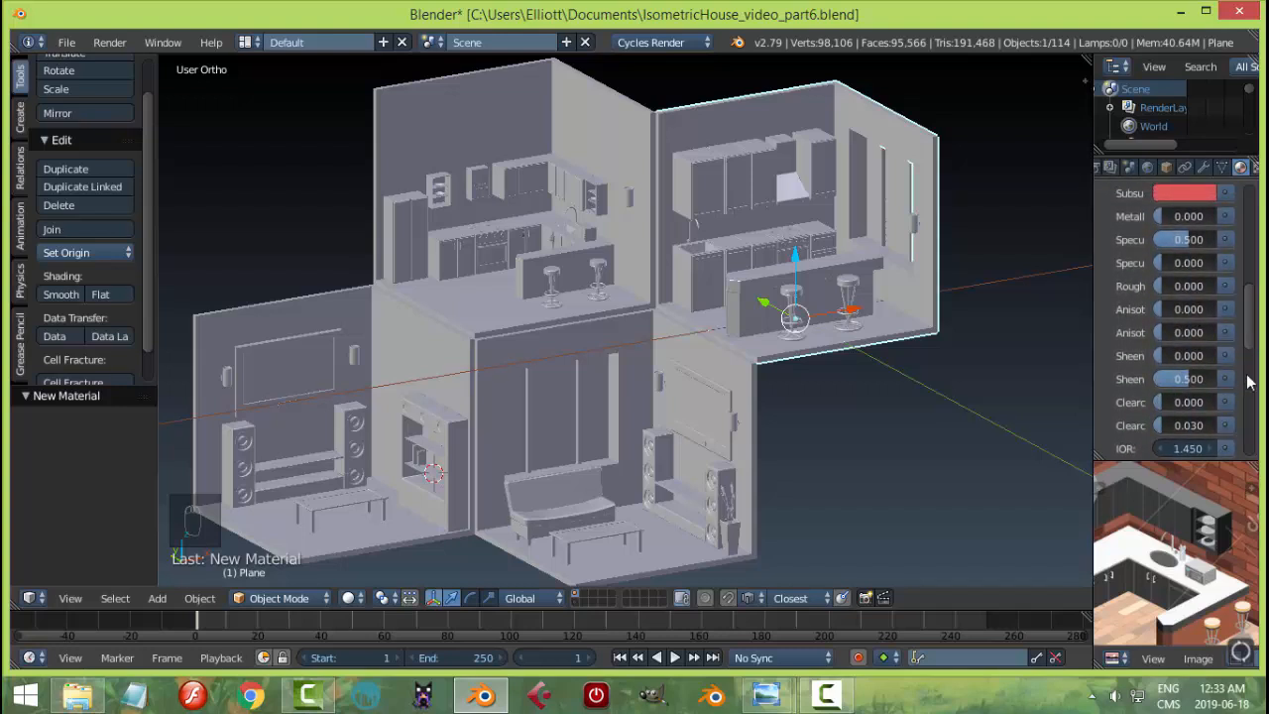
{"action": "left_click", "coordinate": [1189, 402]}
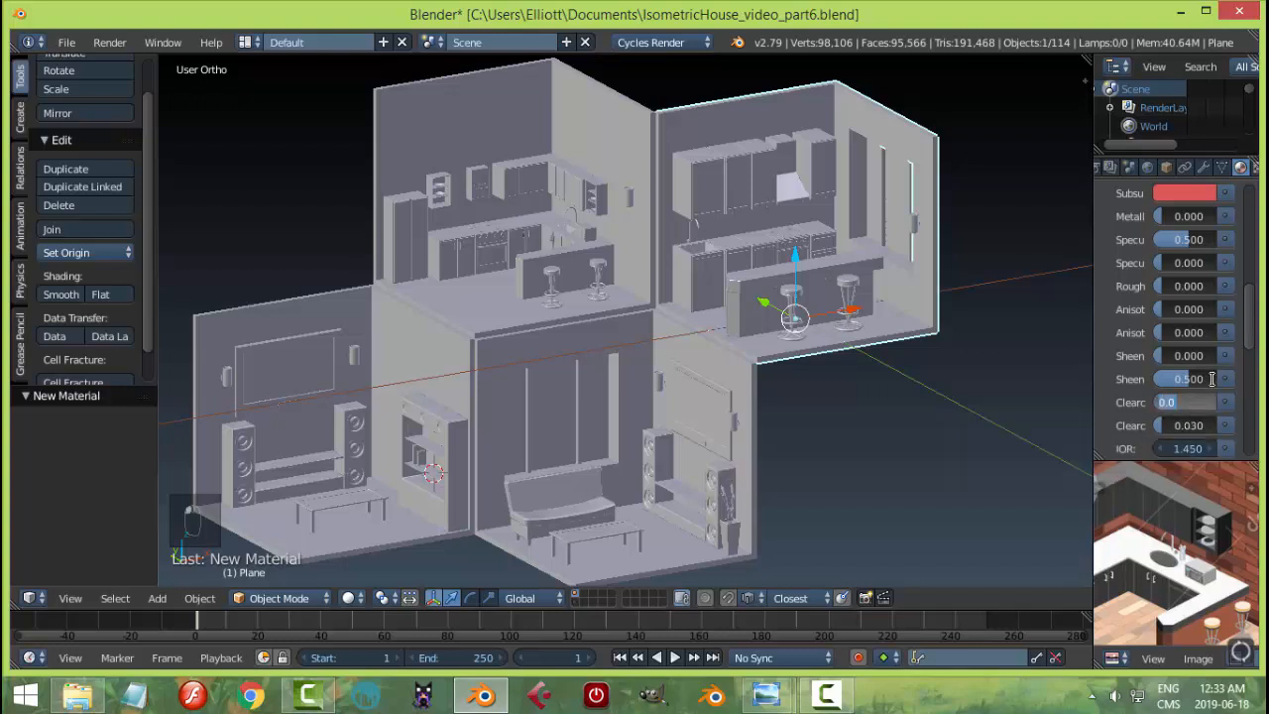
{"action": "type", "text": "9.2"}
{"action": "key", "text": "Return"}
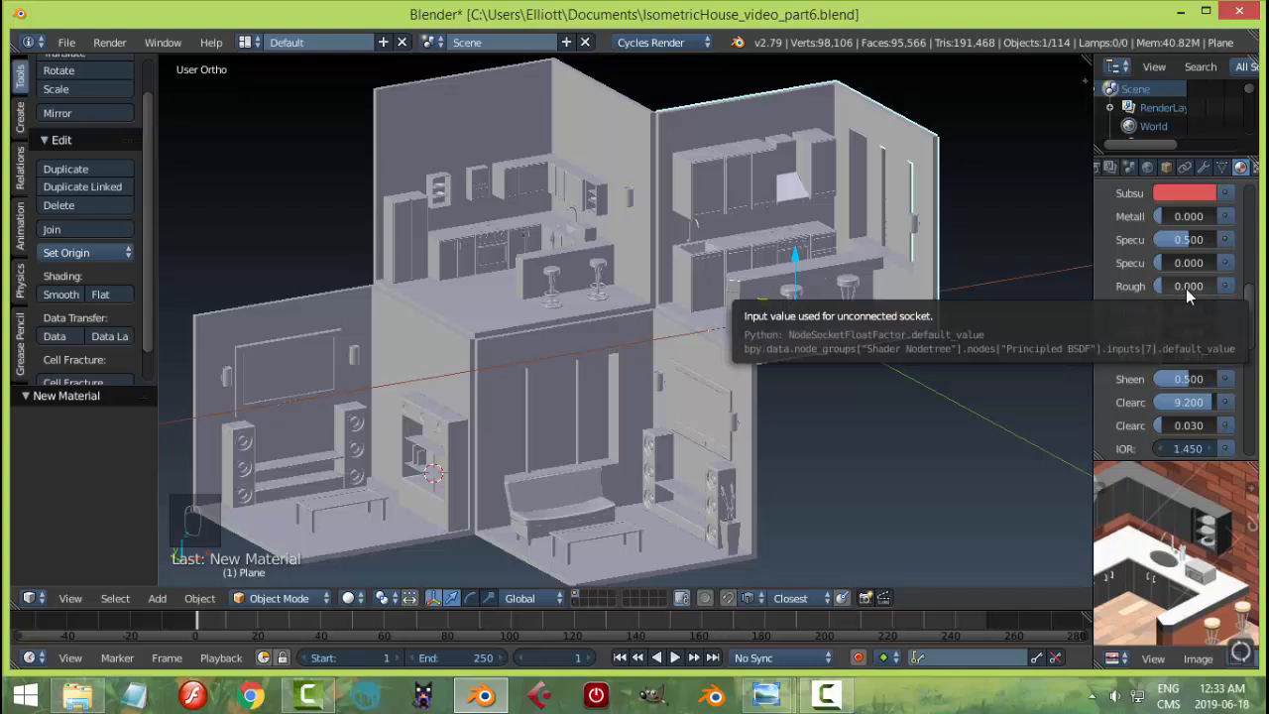
{"action": "left_click", "coordinate": [1185, 402]}
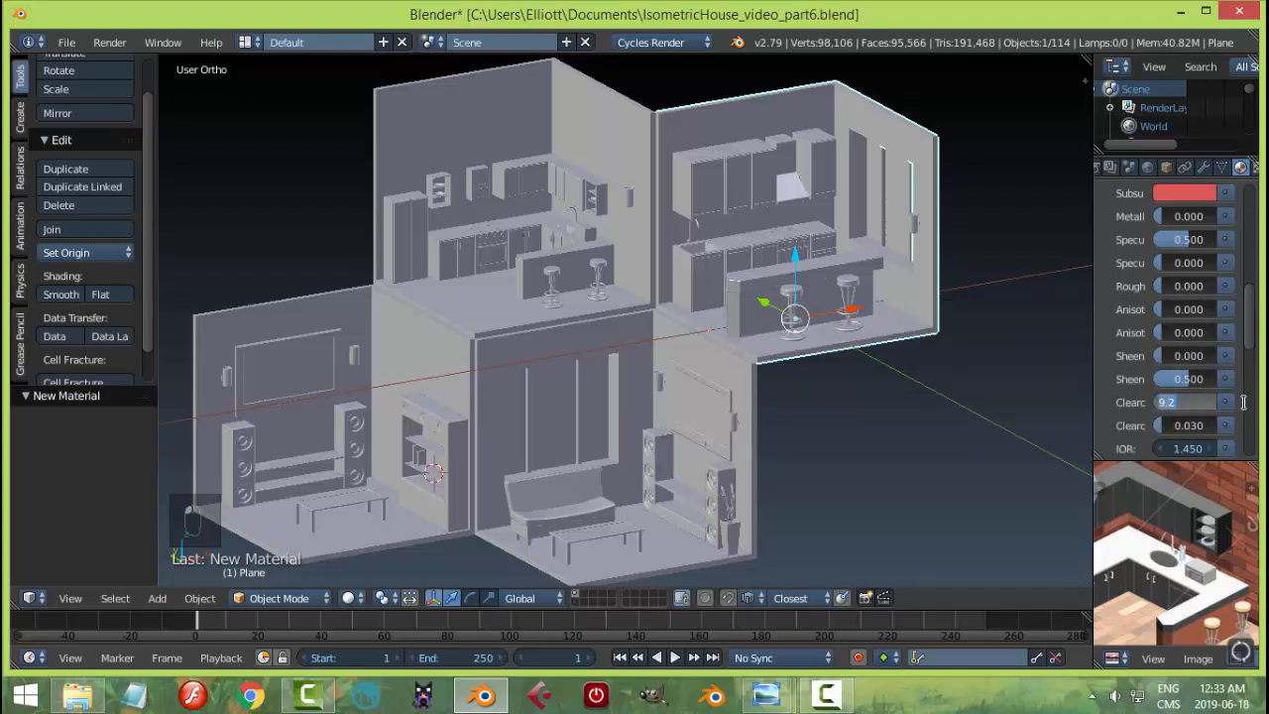
{"action": "key", "text": "Return"}
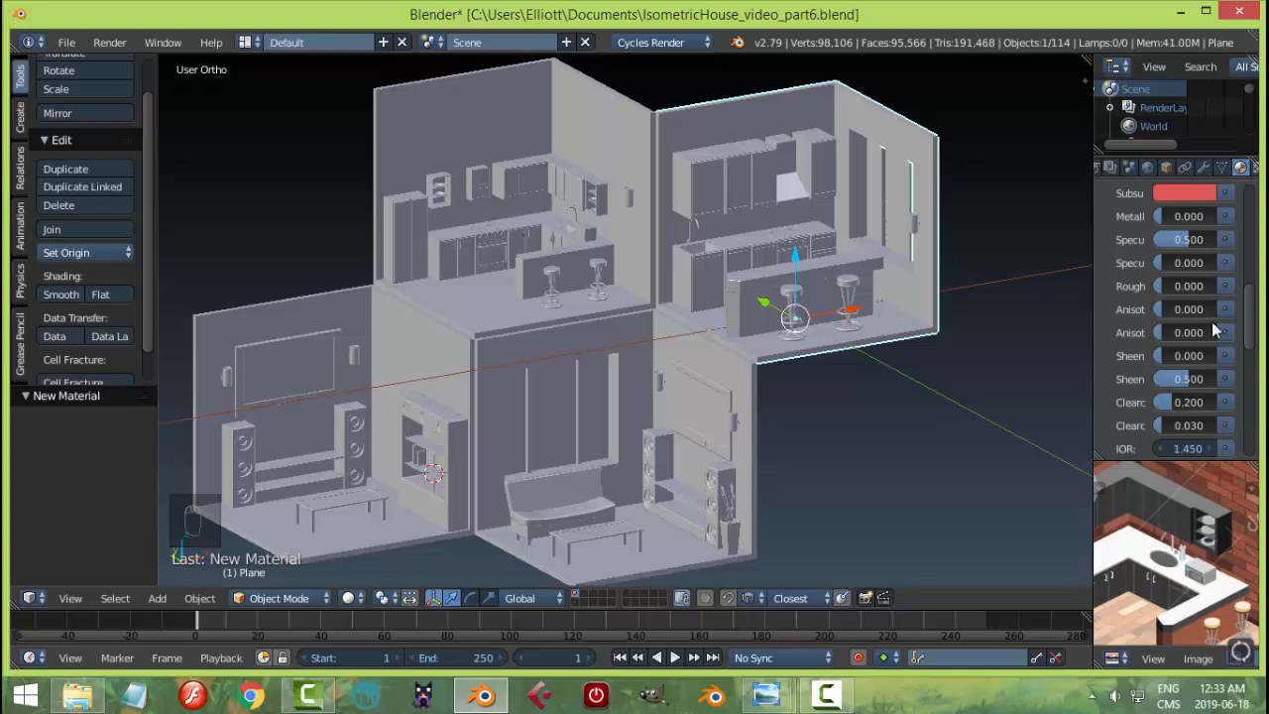
{"action": "left_click", "coordinate": [1194, 286]}
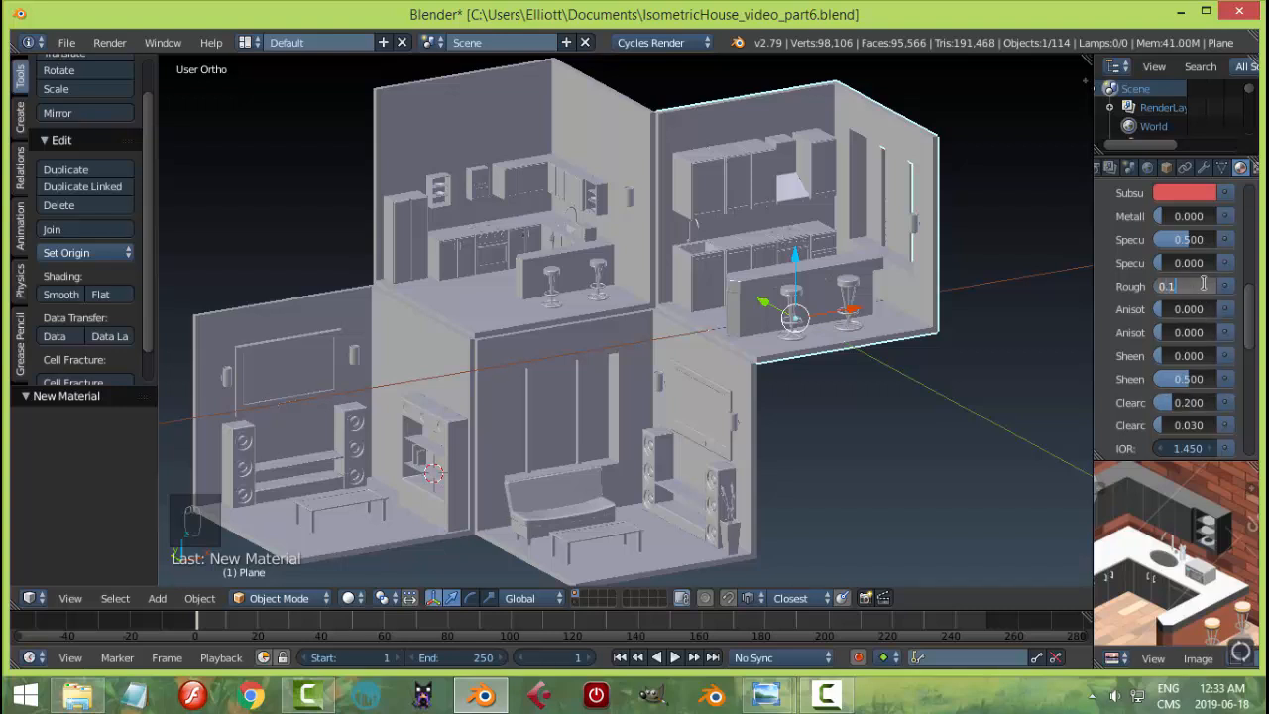
{"action": "key", "text": "Return"}
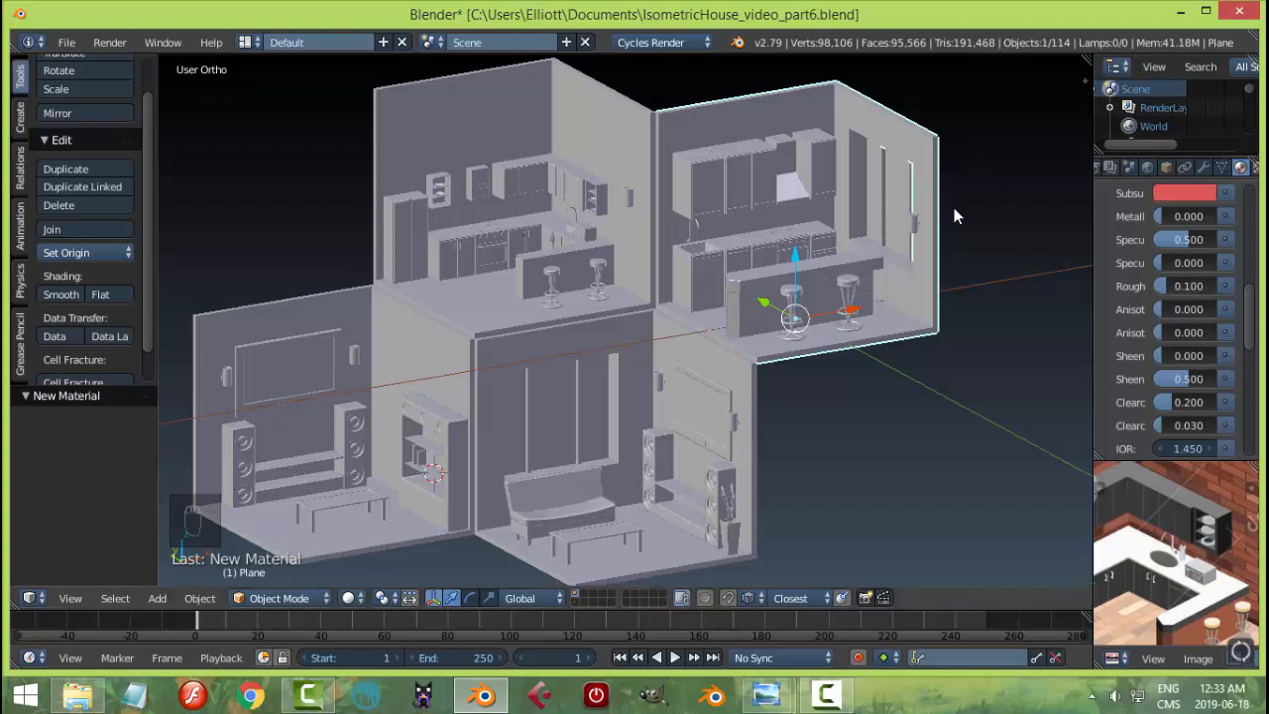
- Switch to Windows Photo Viewer to examine the room walls in the full reference image, and return to Blender
{"action": "mouse_move", "coordinate": [793, 678]}
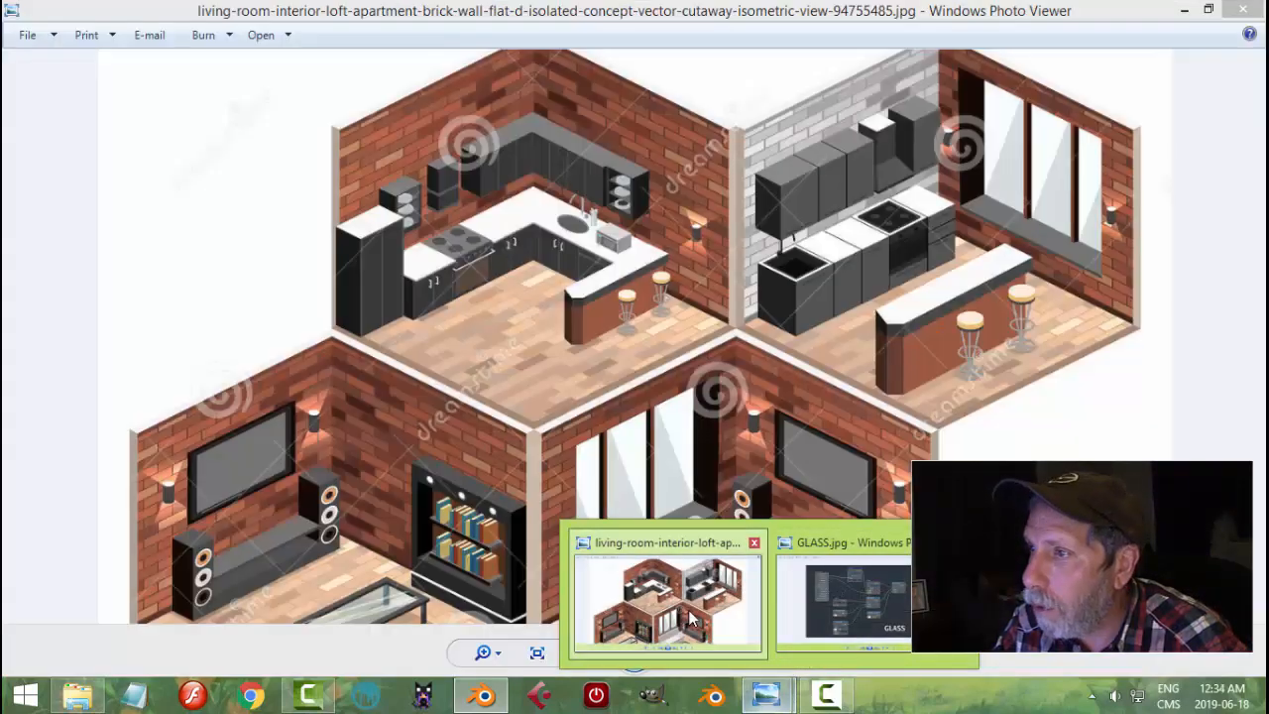
{"action": "left_click", "coordinate": [667, 599]}
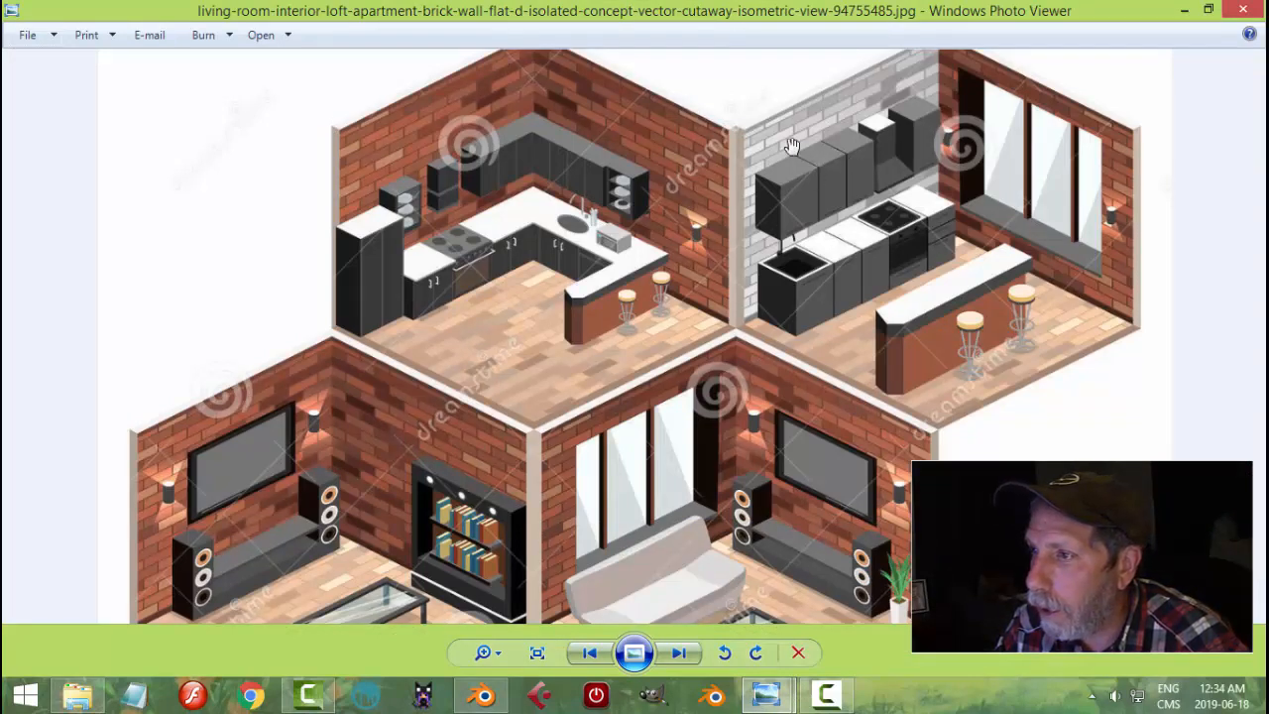
{"action": "left_click", "coordinate": [486, 696]}
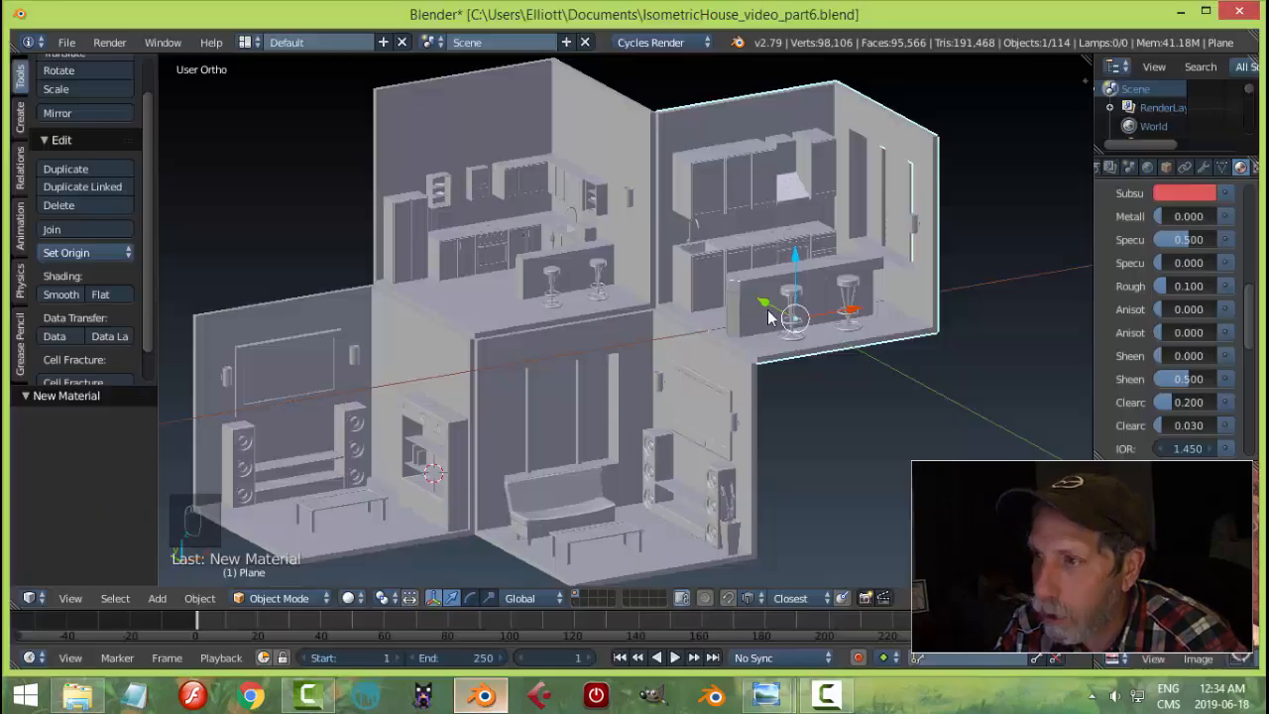
- Set the viewport shading to Material
{"action": "middle_click_drag", "start_coordinate": [820, 201], "coordinate": [795, 256]}
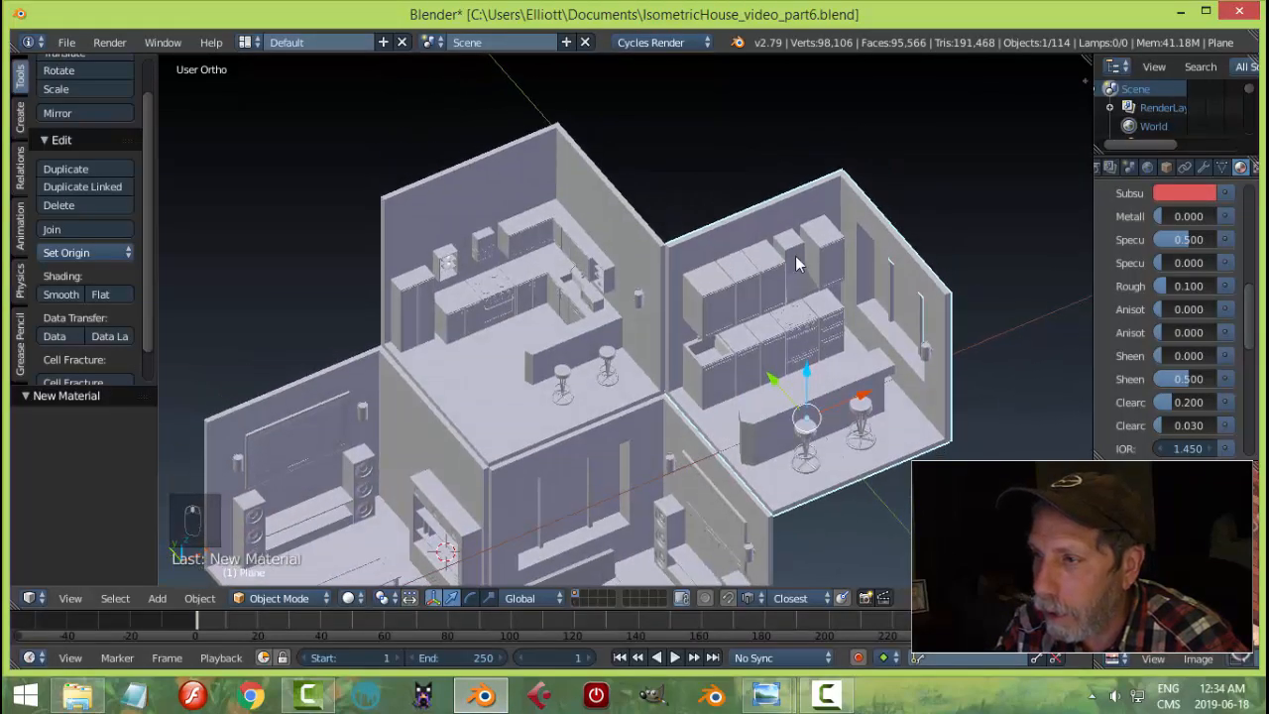
{"action": "left_click", "coordinate": [355, 601]}
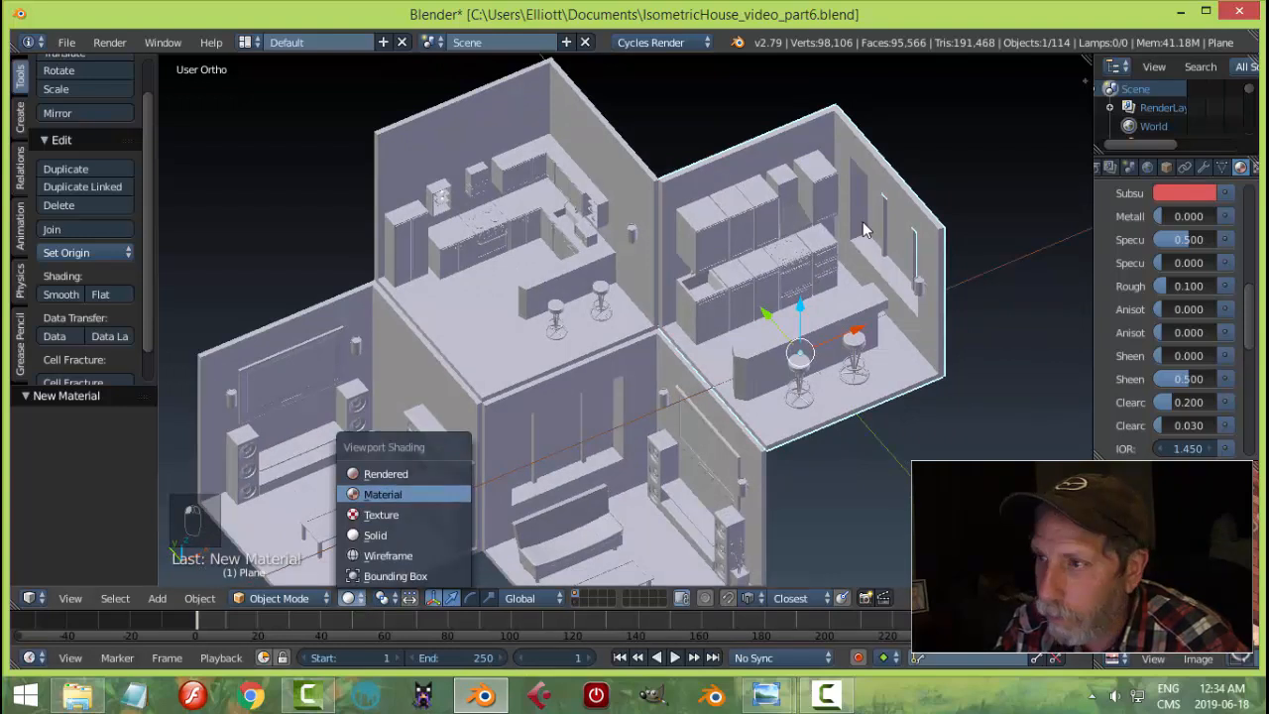
{"action": "left_click", "coordinate": [399, 492]}
- Assign the white material to the four top-edge faces of the walls in the kitchen with the windows
{"action": "key", "text": "Tab"}
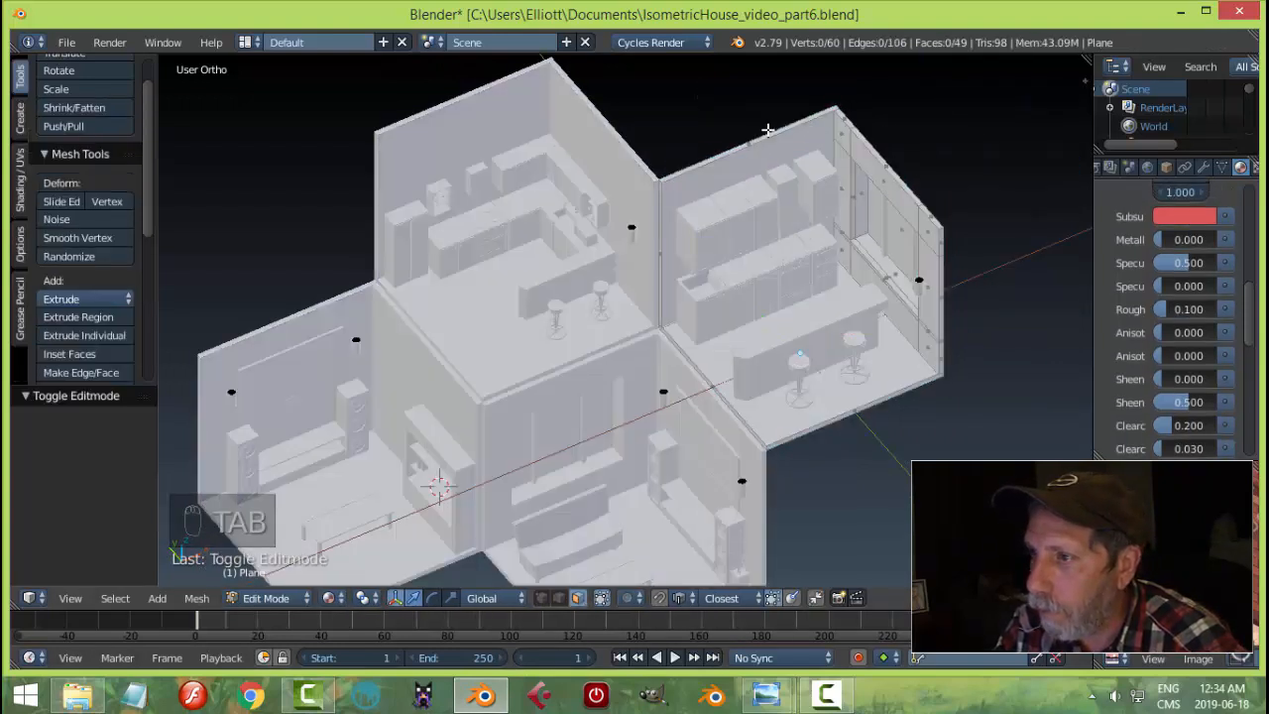
{"action": "right_click", "coordinate": [764, 136]}
{"action": "scroll", "coordinate": [778, 149], "scroll_direction": "up", "scroll_amount": 4}
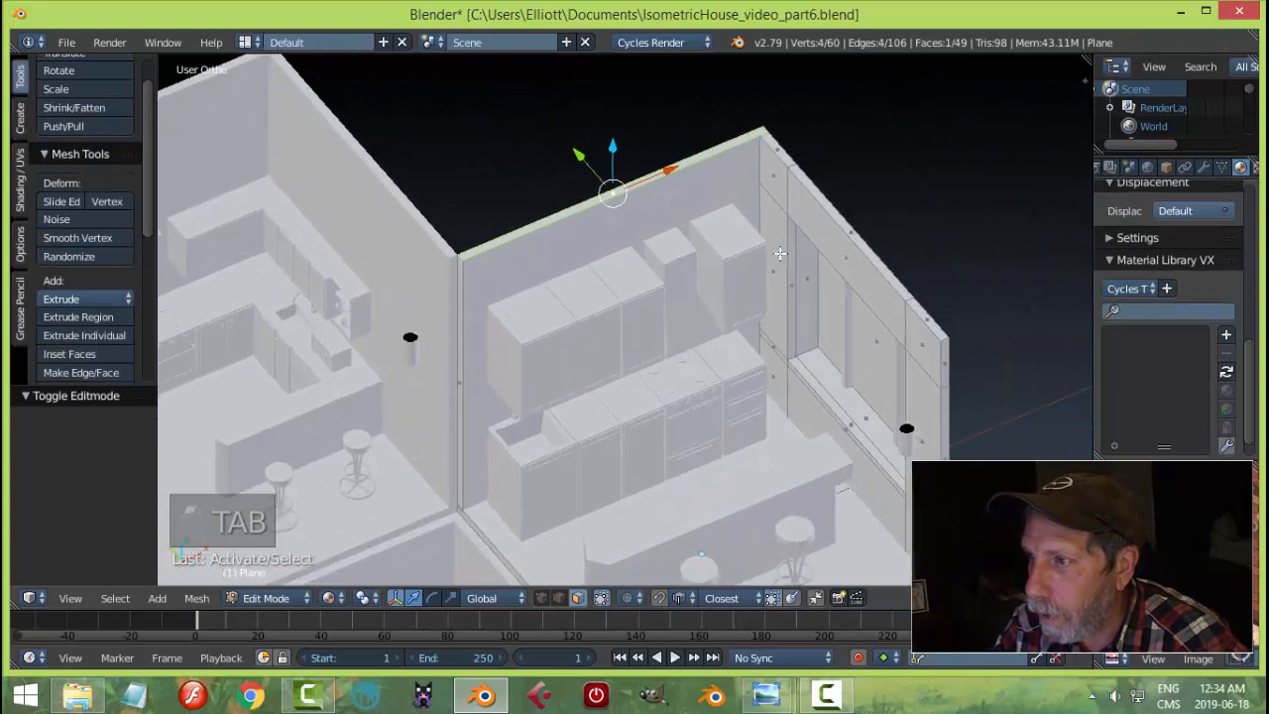
{"action": "right_click", "coordinate": [787, 161], "text": "shift"}
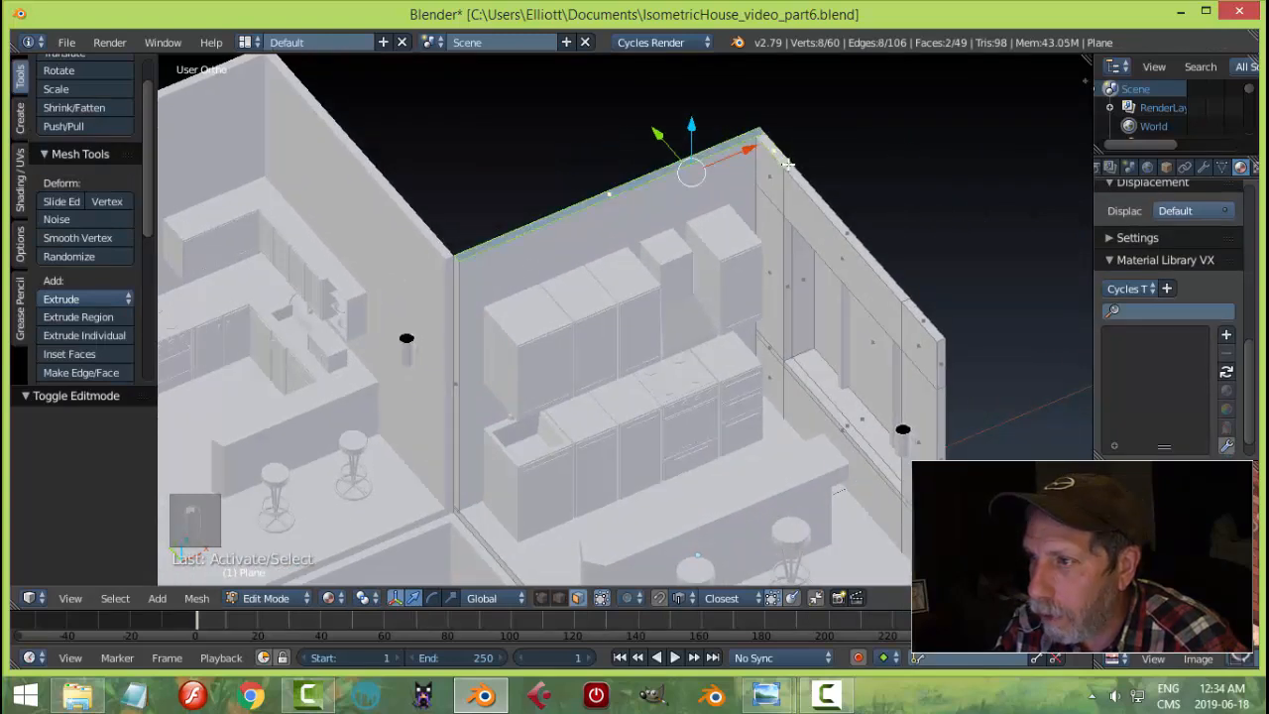
{"action": "right_click", "coordinate": [830, 216], "text": "shift"}
{"action": "right_click", "coordinate": [922, 320], "text": "shift"}
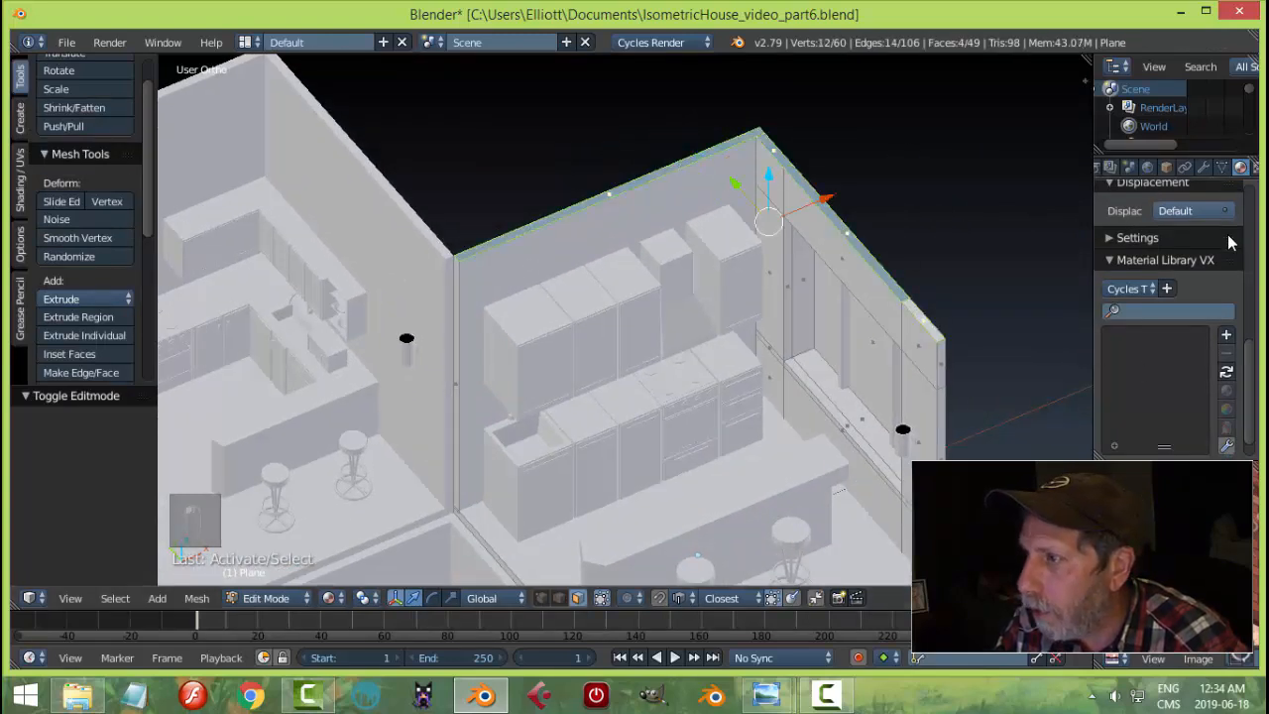
{"action": "scroll", "coordinate": [1230, 242], "scroll_direction": "up", "scroll_amount": 10}
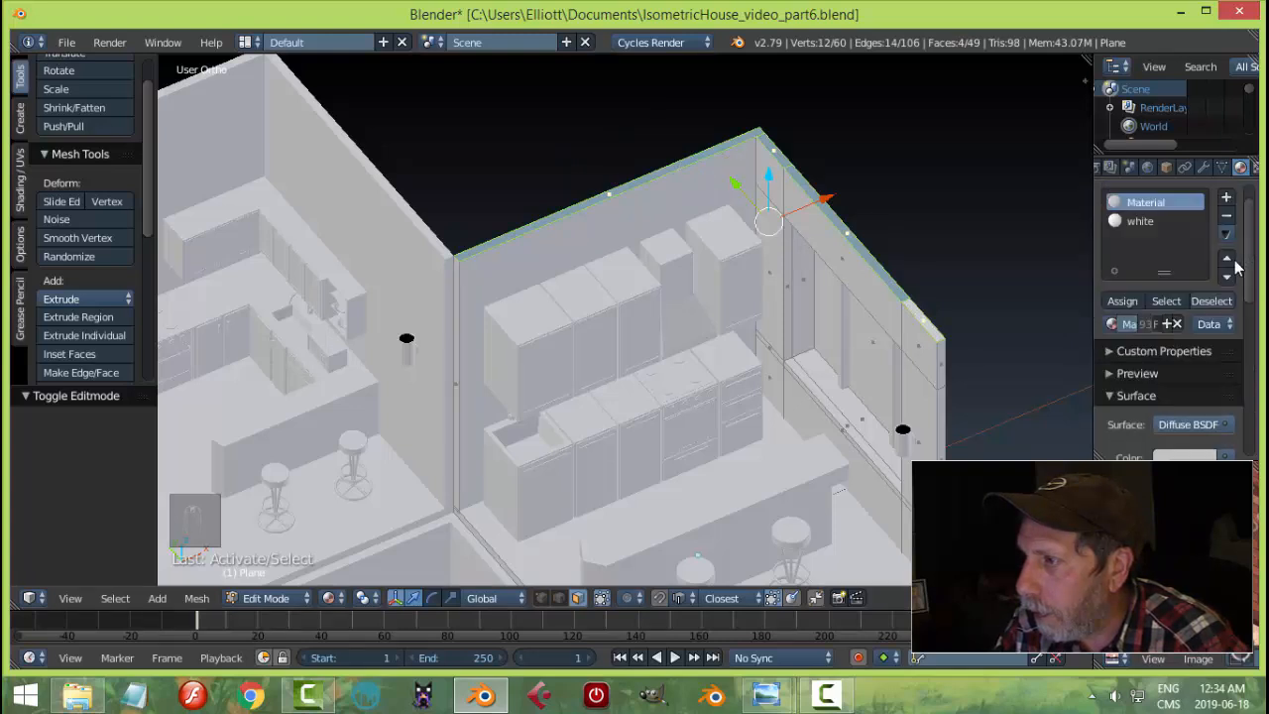
{"action": "left_click", "coordinate": [1140, 221]}
{"action": "left_click", "coordinate": [1124, 300]}
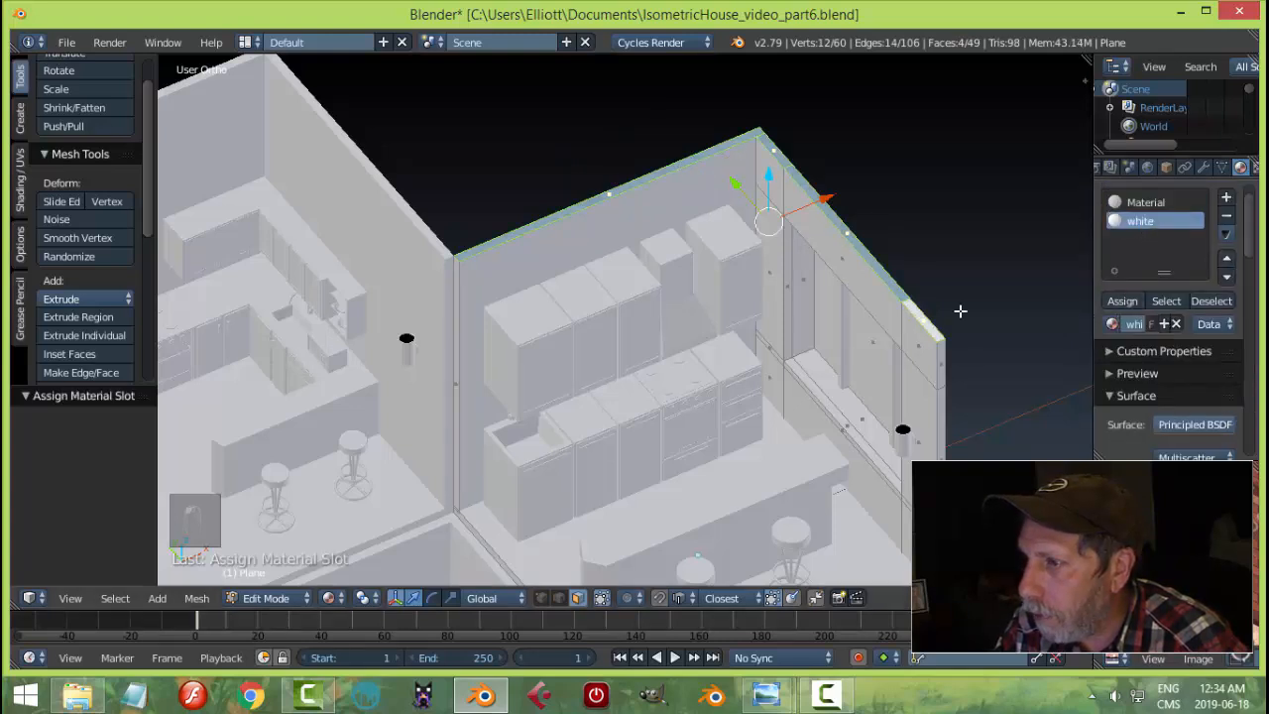
{"action": "key", "text": "a"}
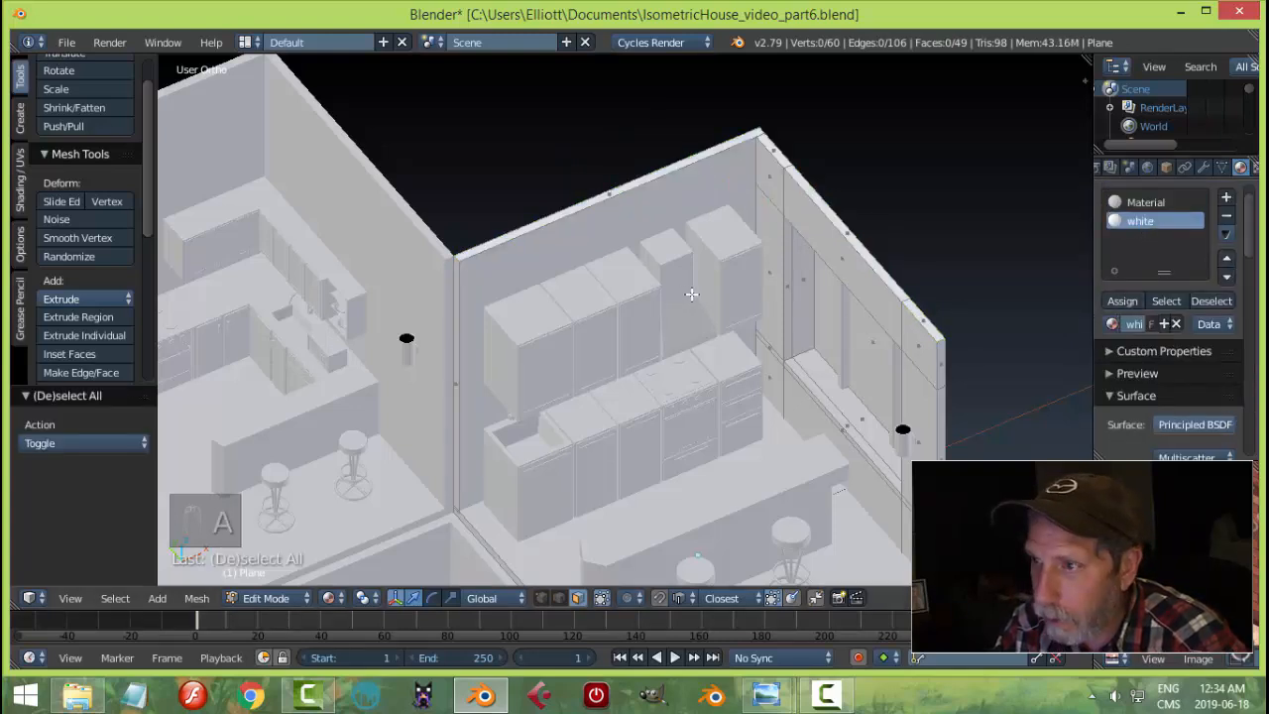
{"action": "key", "text": "Tab"}
{"action": "left_click", "coordinate": [568, 296]}
- Add the existing white material to the L-shaped kitchen's shell and assign it to its two top wall-edge faces
{"action": "scroll", "coordinate": [727, 295], "scroll_direction": "down", "scroll_amount": 1}
{"action": "middle_click_drag", "start_coordinate": [624, 301], "coordinate": [754, 265], "text": "shift"}
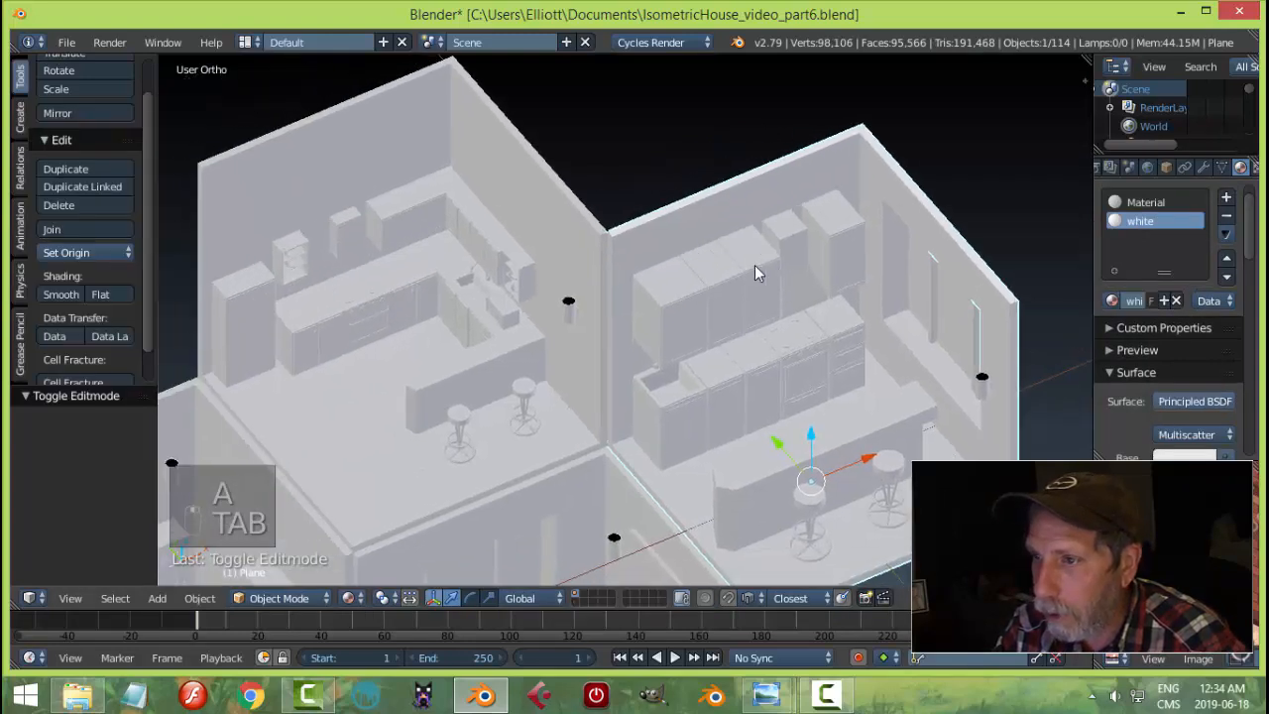
{"action": "right_click", "coordinate": [559, 194]}
{"action": "key", "text": "Tab"}
{"action": "left_click", "coordinate": [694, 195]}
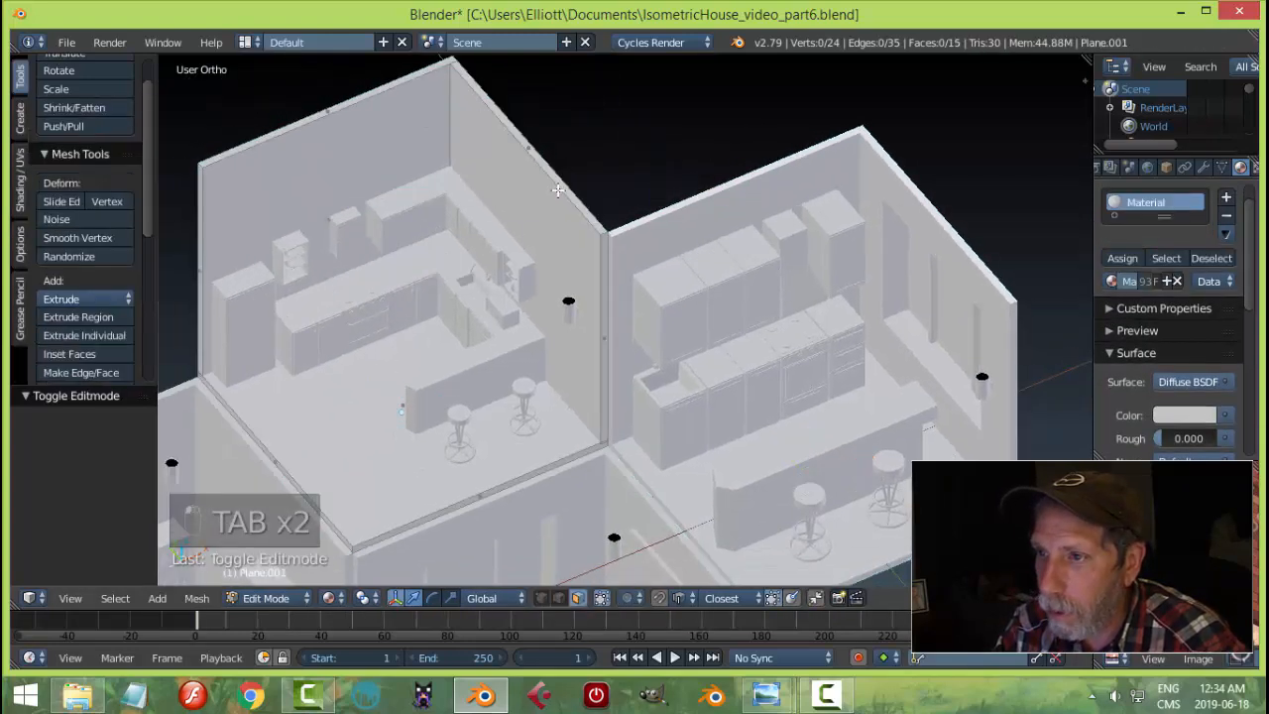
{"action": "right_click", "coordinate": [486, 146]}
{"action": "right_click", "coordinate": [390, 87], "text": "shift"}
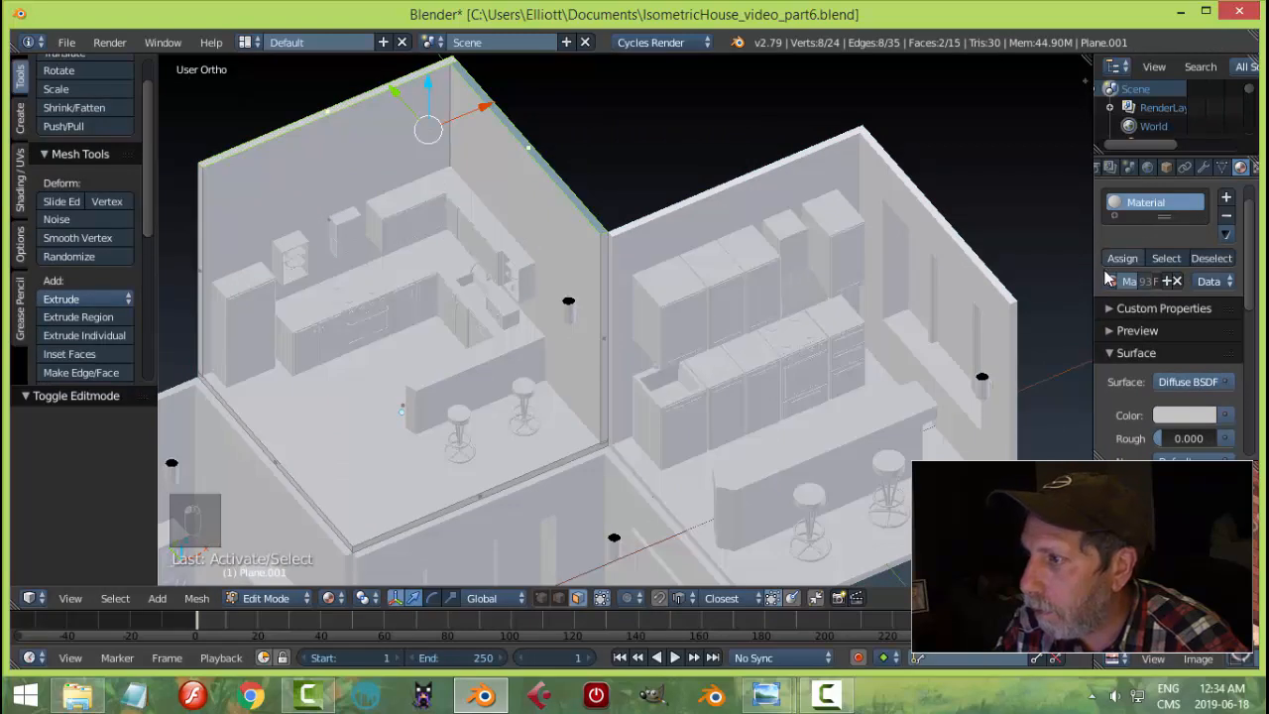
{"action": "left_click", "coordinate": [1226, 198]}
{"action": "left_click", "coordinate": [1127, 325]}
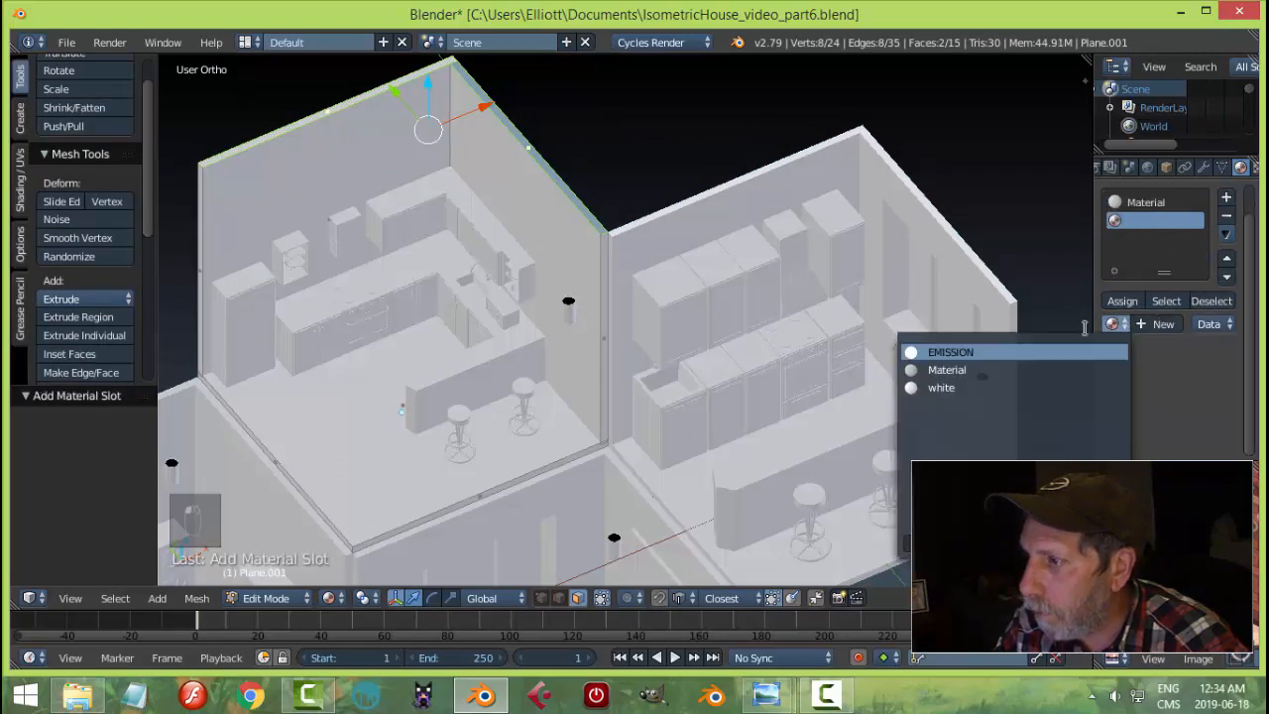
{"action": "left_click", "coordinate": [1031, 387]}
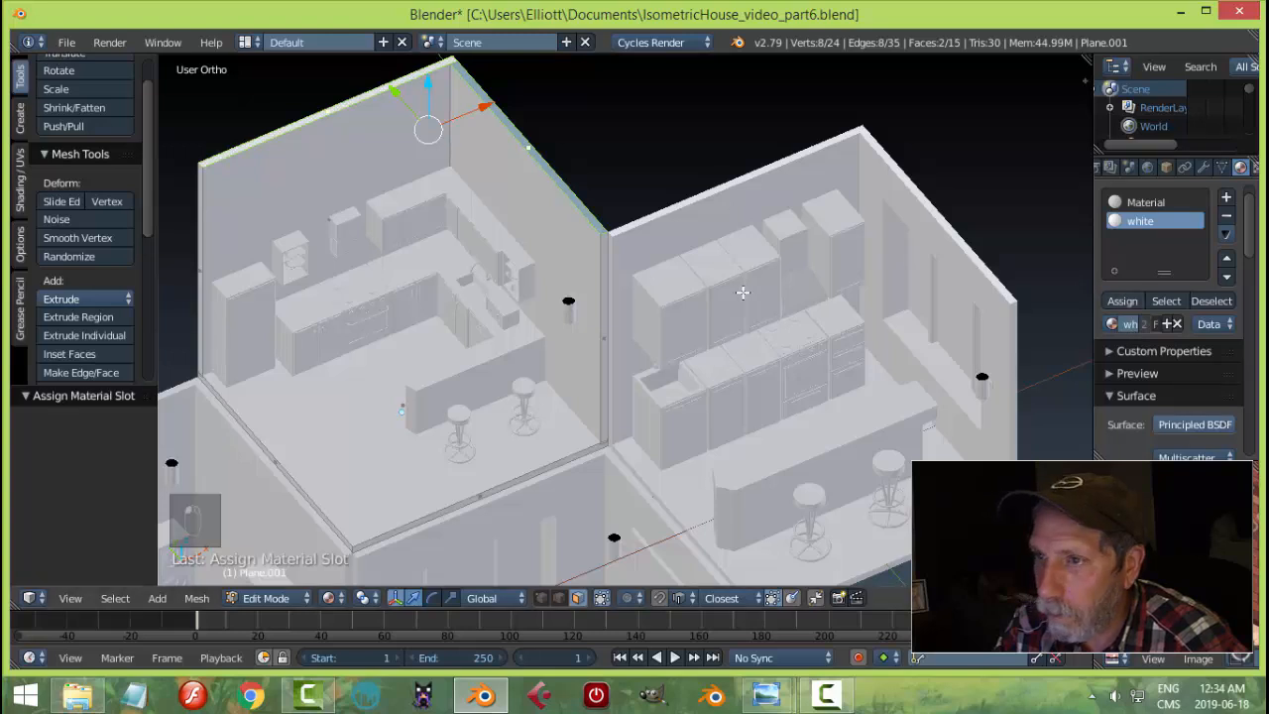
{"action": "key", "text": "a"}
{"action": "scroll", "coordinate": [828, 392], "scroll_direction": "down", "scroll_amount": 2}
{"action": "middle_click_drag", "start_coordinate": [828, 392], "coordinate": [846, 305], "text": "shift"}
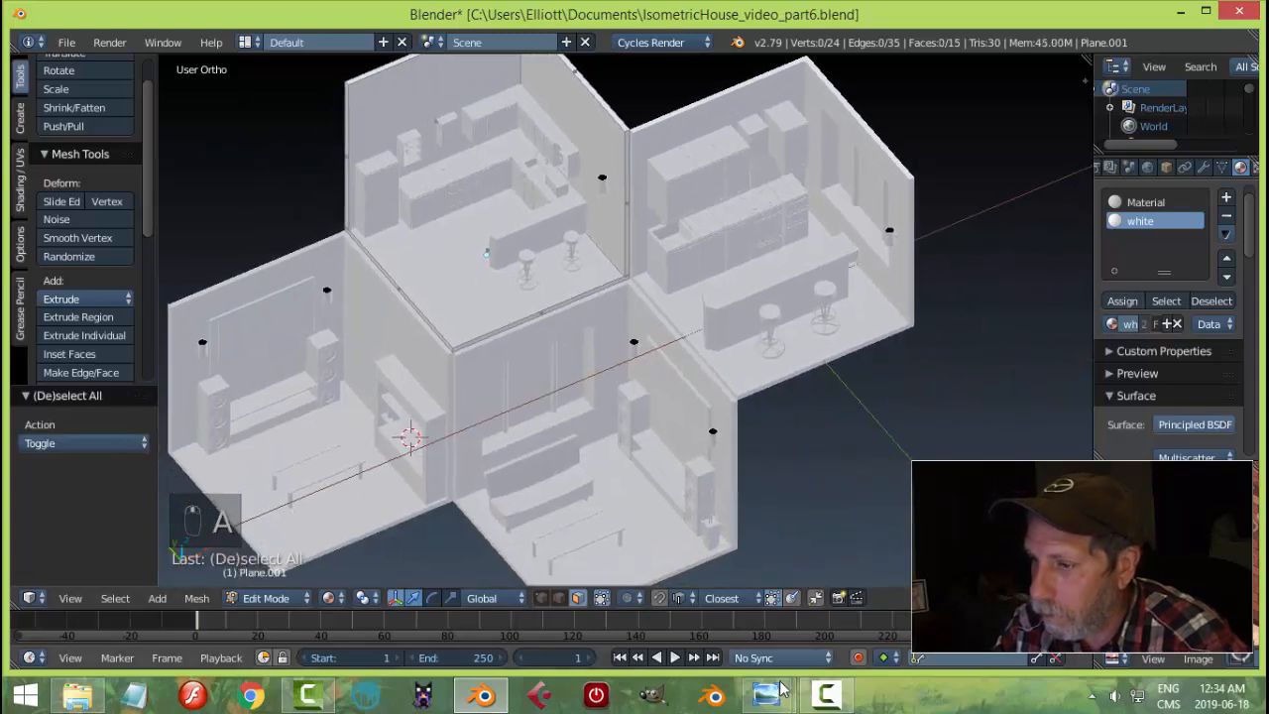
- Add the white material to the sofa room's shell and assign it to the top edge face of the TV wall
{"action": "mouse_move", "coordinate": [765, 695]}
{"action": "mouse_move", "coordinate": [723, 619]}
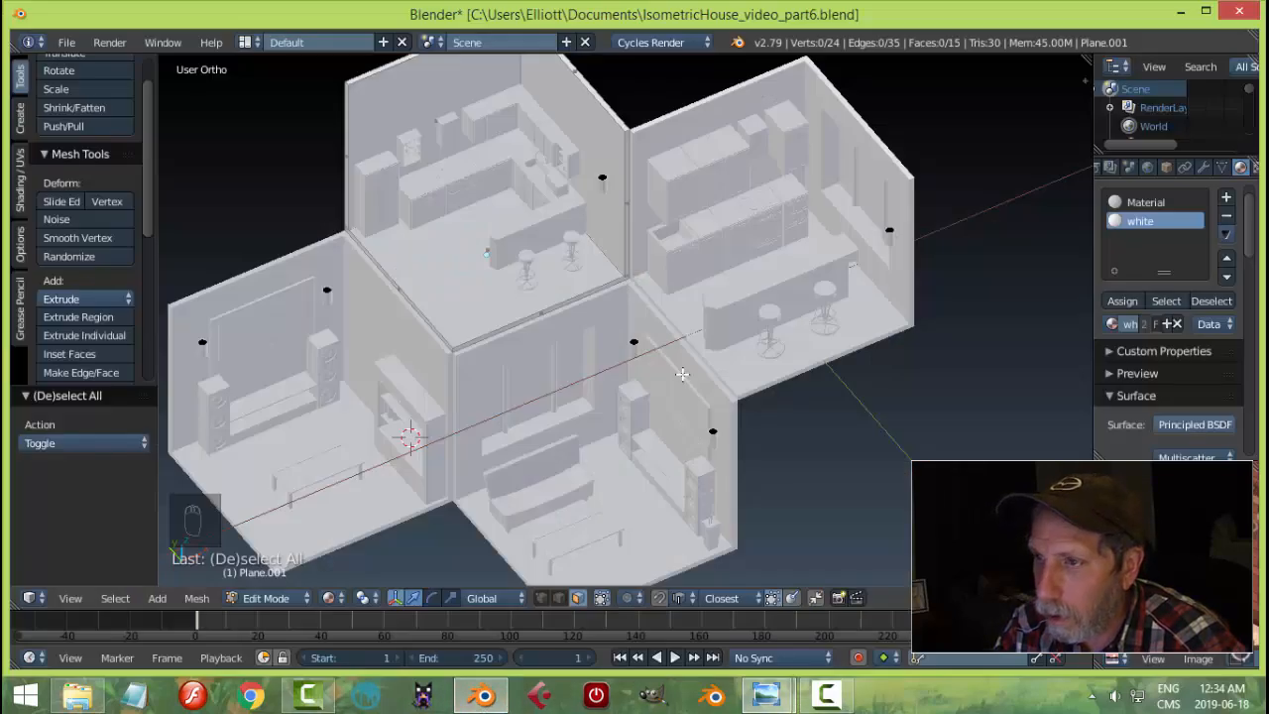
{"action": "key", "text": "Tab"}
{"action": "right_click", "coordinate": [680, 367]}
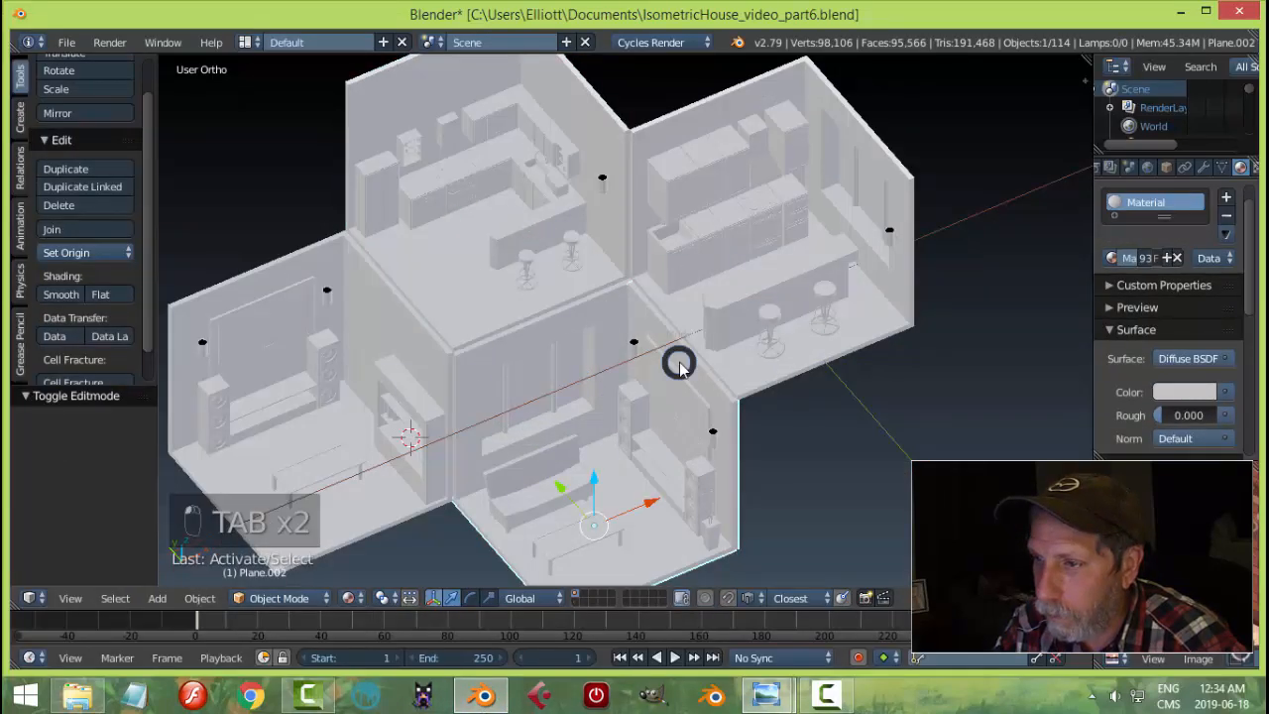
{"action": "key", "text": "Tab"}
{"action": "scroll", "coordinate": [753, 354], "scroll_direction": "up", "scroll_amount": 3}
{"action": "right_click", "coordinate": [732, 368]}
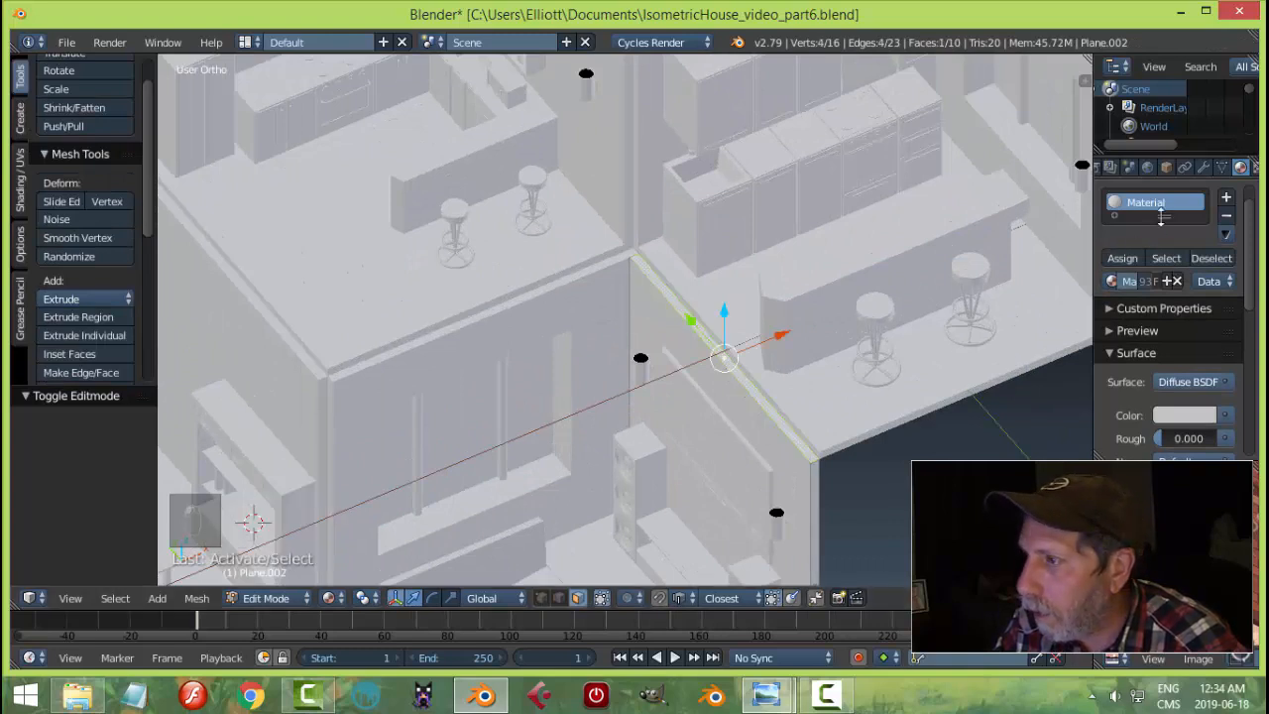
{"action": "left_click", "coordinate": [1226, 200]}
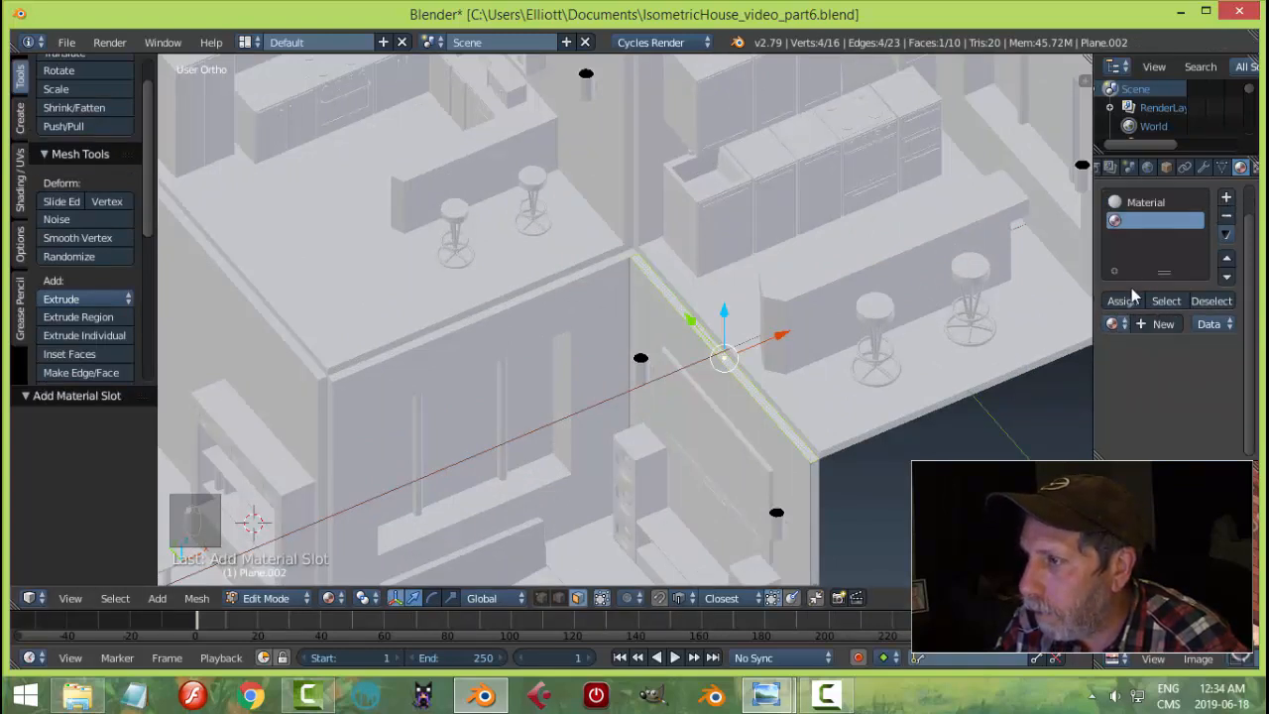
{"action": "left_click", "coordinate": [1111, 323]}
{"action": "left_click", "coordinate": [935, 386]}
{"action": "left_click", "coordinate": [1121, 301]}
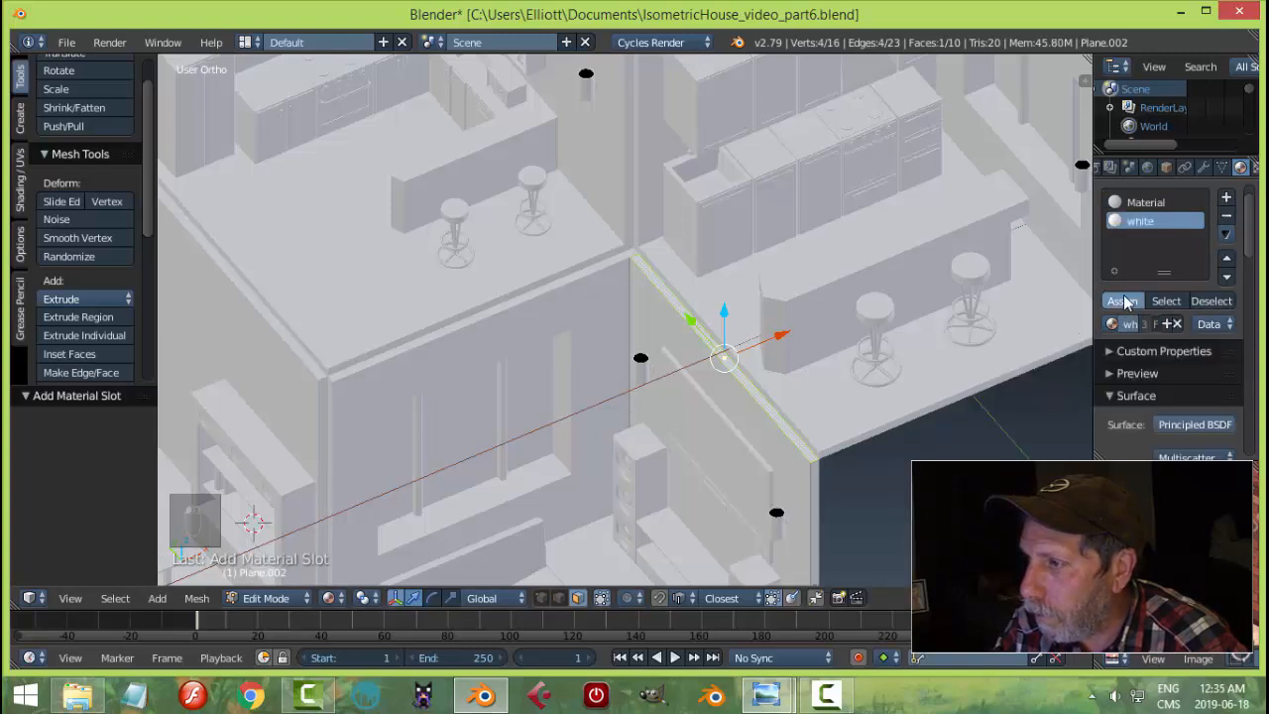
{"action": "key", "text": "Tab"}
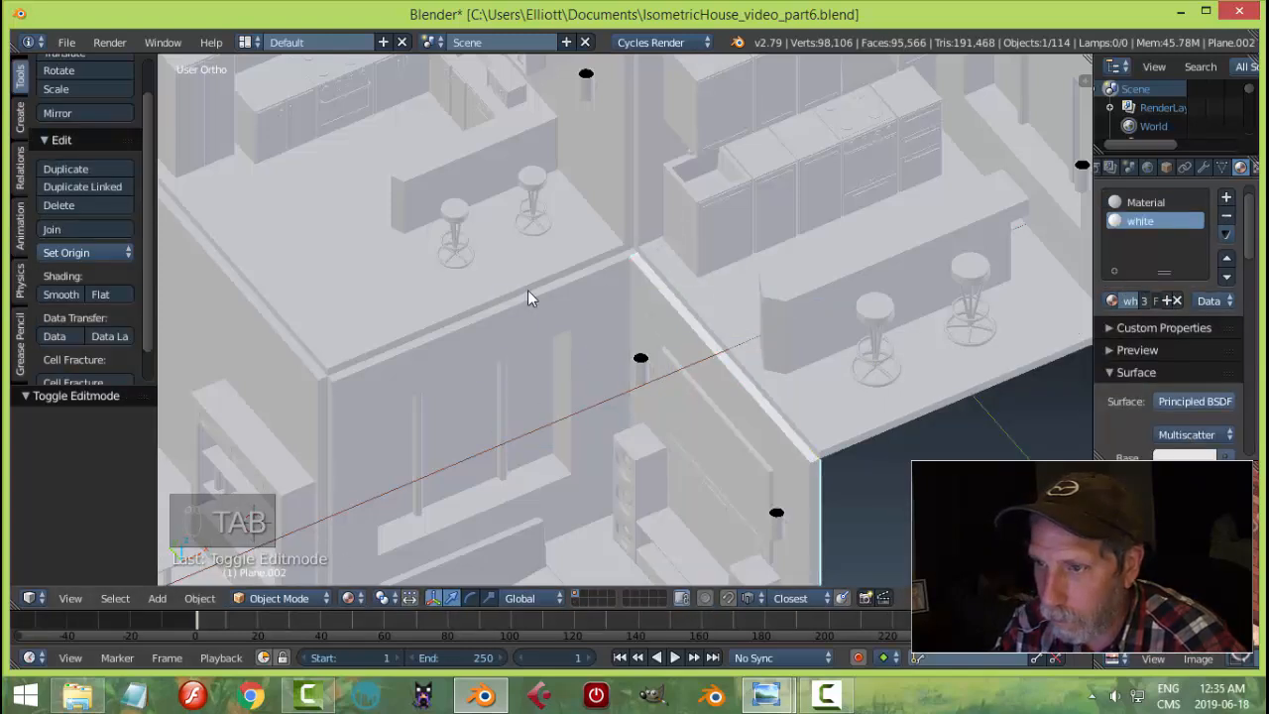
- Add the white material to the sofa room's window wall and assign it to the three faces along its top edge
{"action": "key", "text": "Tab"}
{"action": "left_click", "coordinate": [672, 320]}
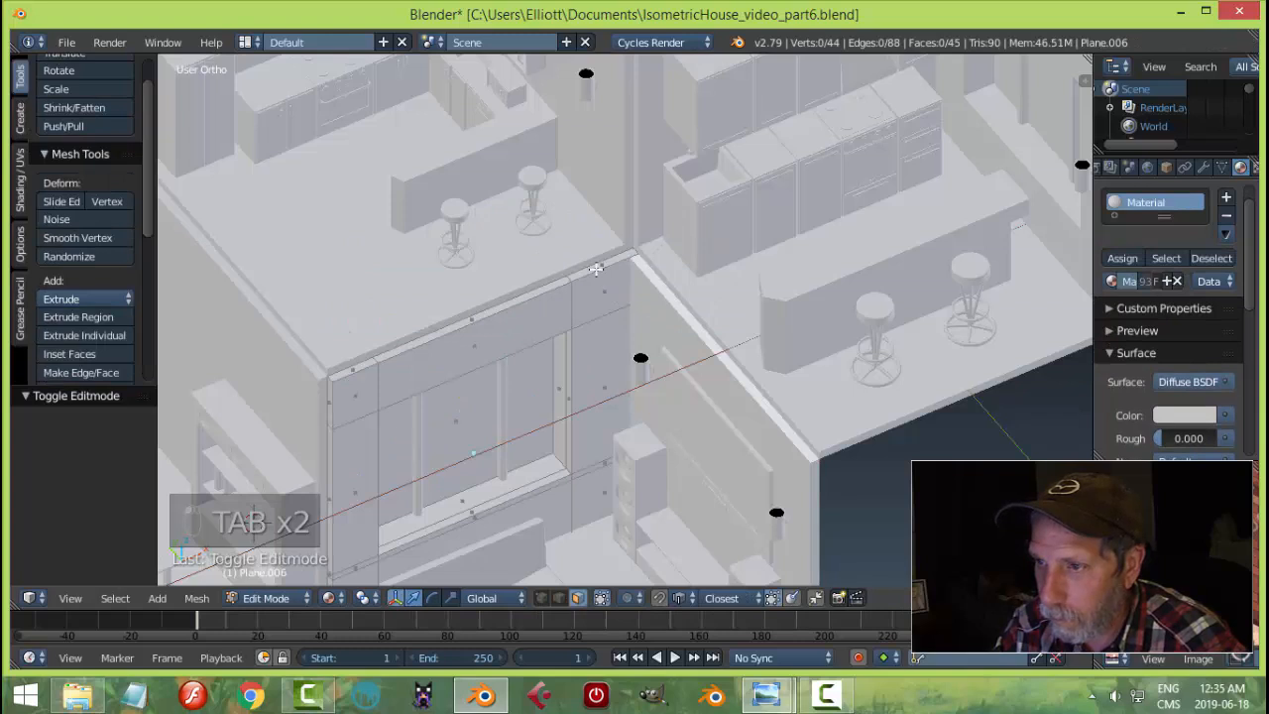
{"action": "right_click", "coordinate": [596, 267]}
{"action": "right_click", "coordinate": [528, 292], "text": "shift"}
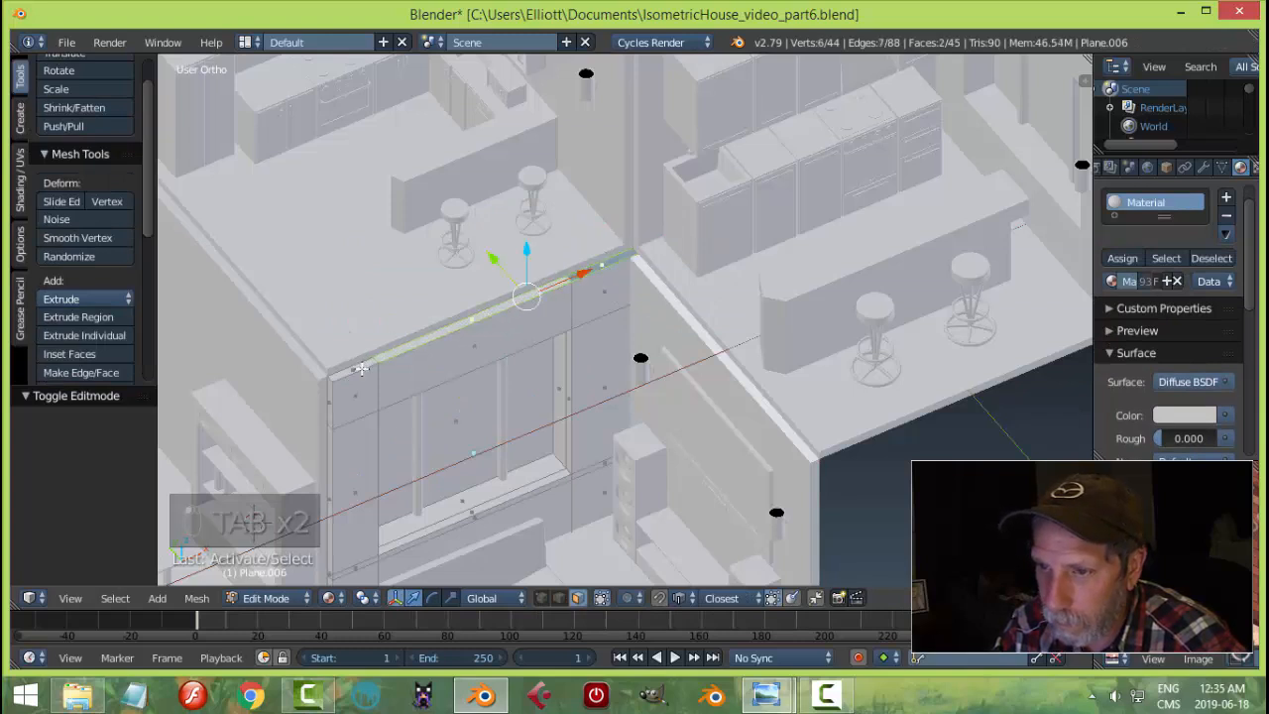
{"action": "right_click", "coordinate": [365, 365], "text": "shift"}
{"action": "left_click", "coordinate": [1227, 198]}
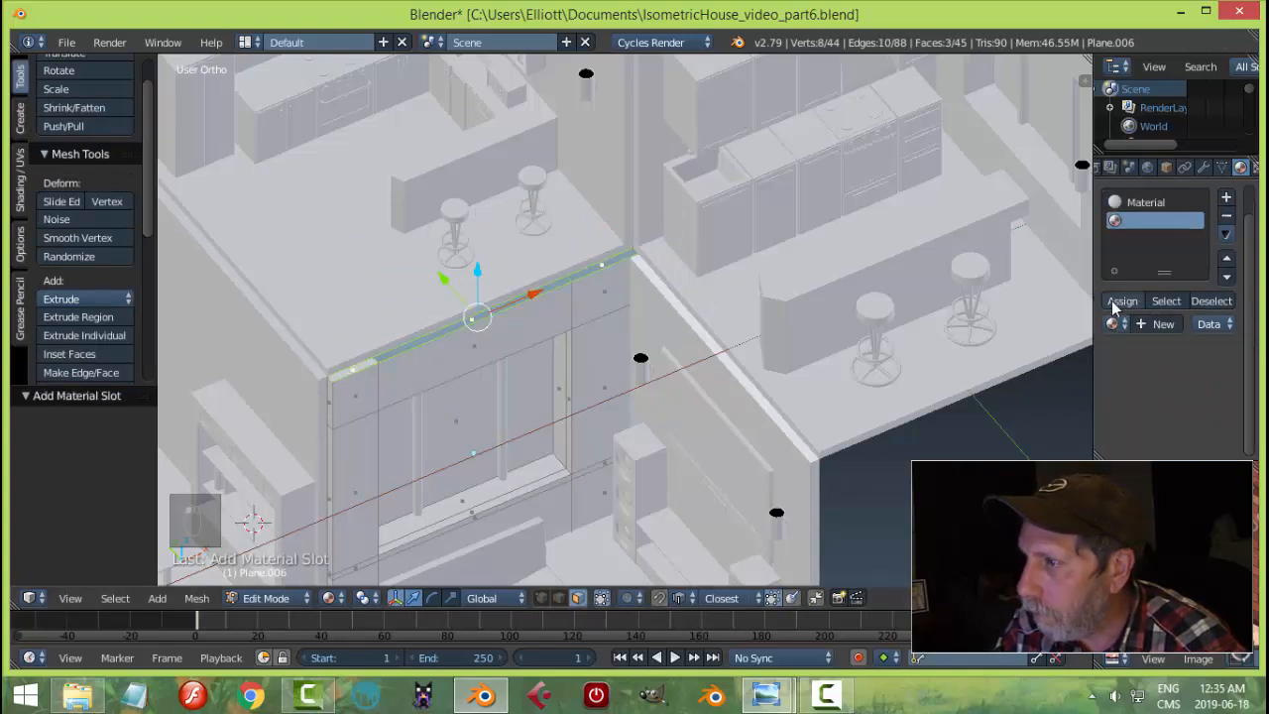
{"action": "left_click", "coordinate": [1113, 324]}
{"action": "left_click", "coordinate": [1021, 386]}
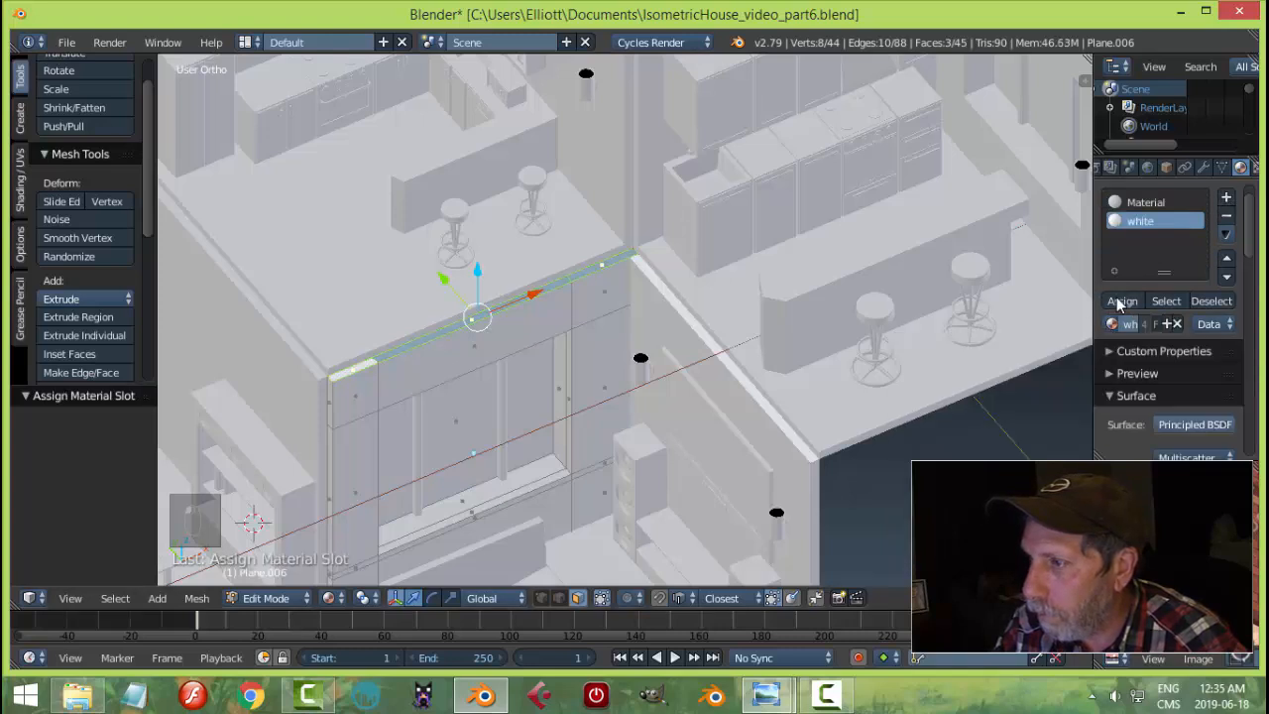
{"action": "key", "text": "a"}
{"action": "scroll", "coordinate": [599, 382], "scroll_direction": "down", "scroll_amount": 2}
{"action": "key", "text": "Tab"}
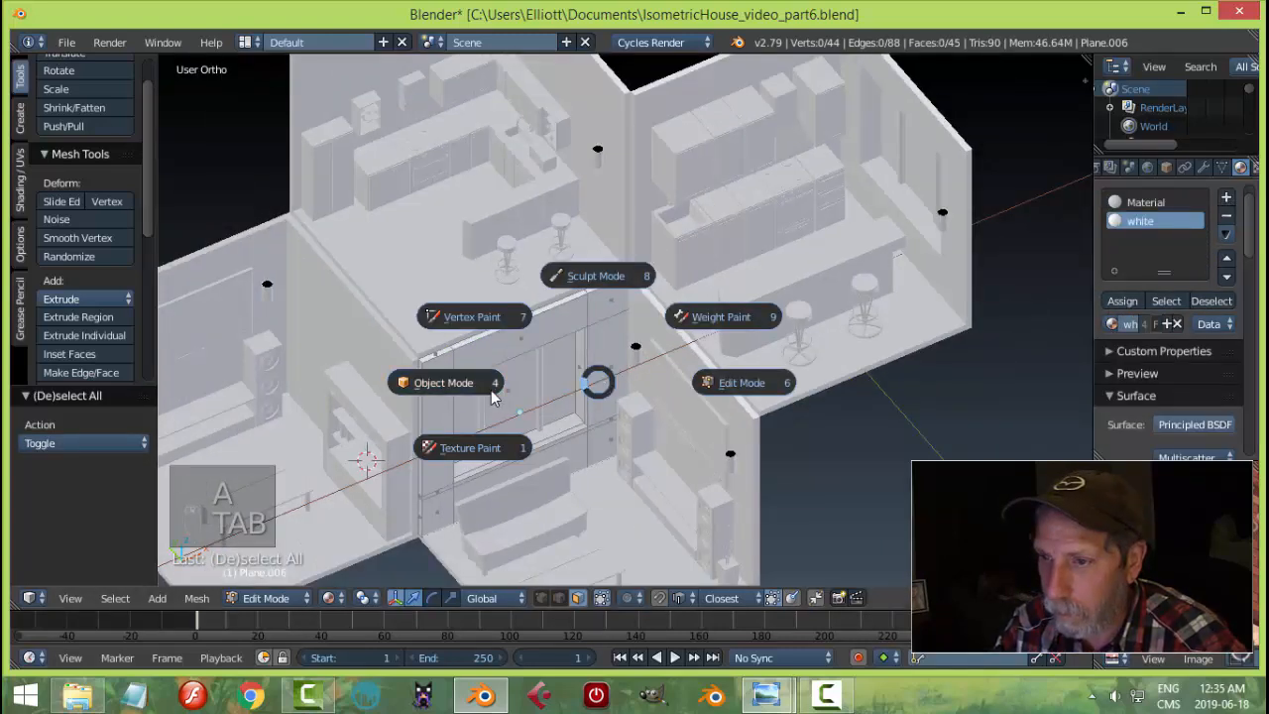
{"action": "left_click", "coordinate": [488, 388]}
- Add the white material to the bookcase living room's shell and assign it to its two top wall-edge faces
{"action": "middle_click_drag", "start_coordinate": [442, 351], "coordinate": [667, 320], "text": "shift"}
{"action": "right_click", "coordinate": [571, 293]}
{"action": "key", "text": "Tab"}
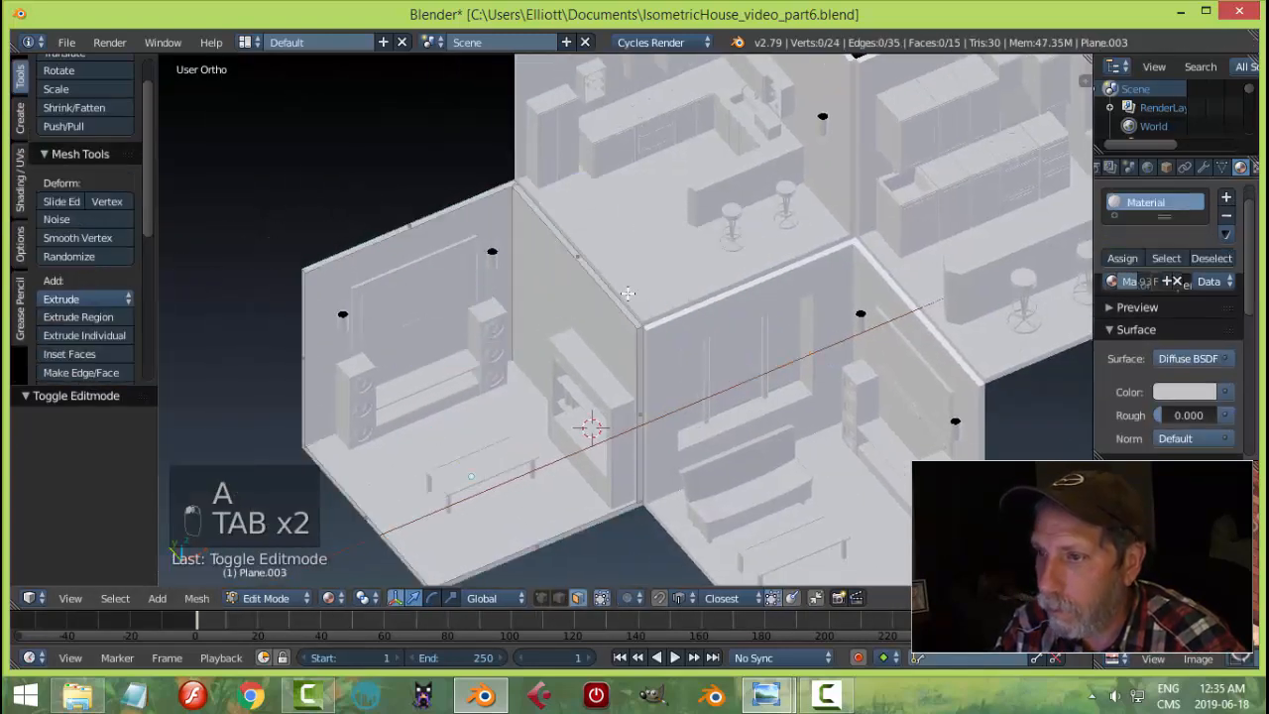
{"action": "scroll", "coordinate": [614, 273], "scroll_direction": "up", "scroll_amount": 2}
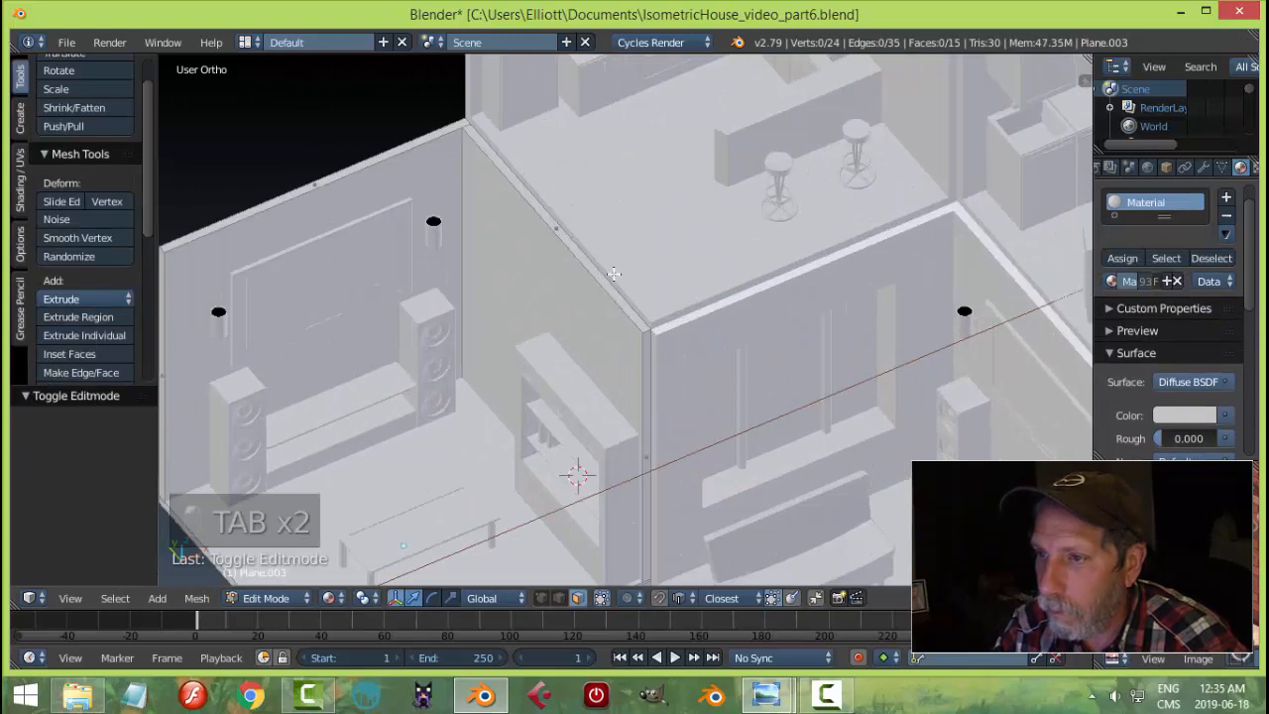
{"action": "right_click", "coordinate": [510, 178]}
{"action": "right_click", "coordinate": [437, 136], "text": "shift"}
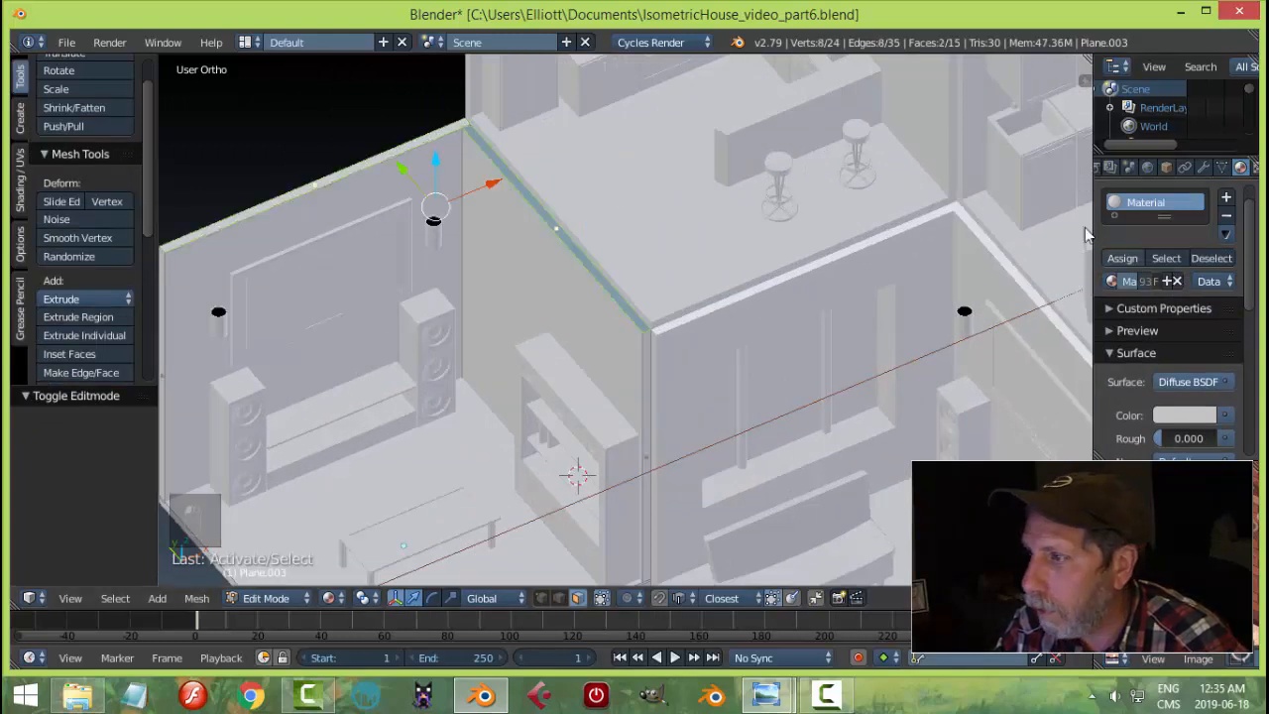
{"action": "left_click", "coordinate": [1226, 197]}
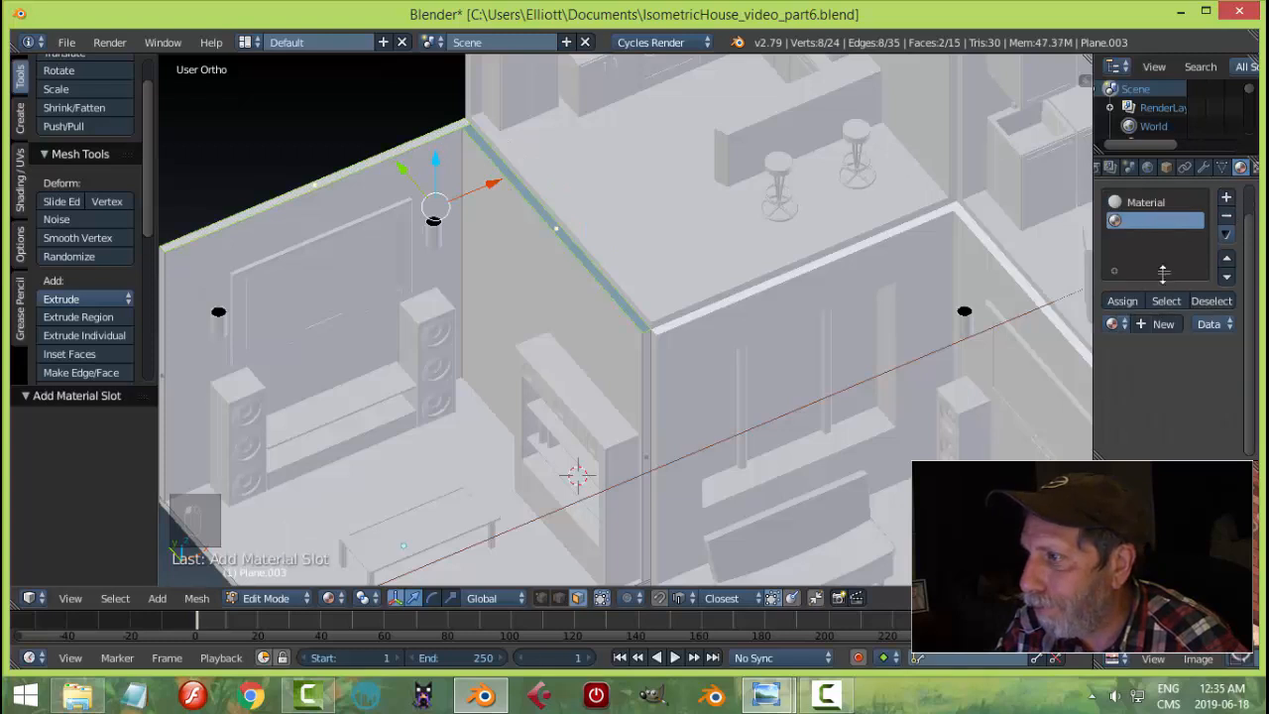
{"action": "left_click", "coordinate": [1113, 325]}
{"action": "left_click", "coordinate": [1021, 387]}
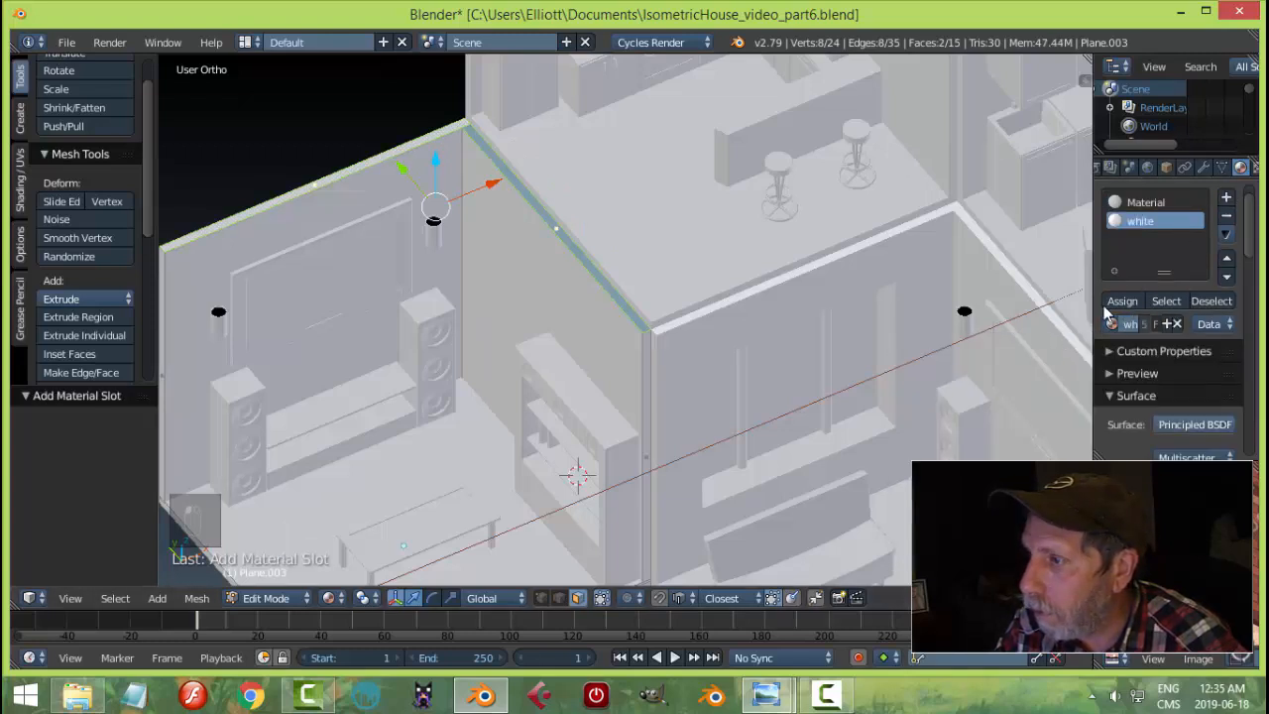
{"action": "key", "text": "a"}
{"action": "key", "text": "Tab"}
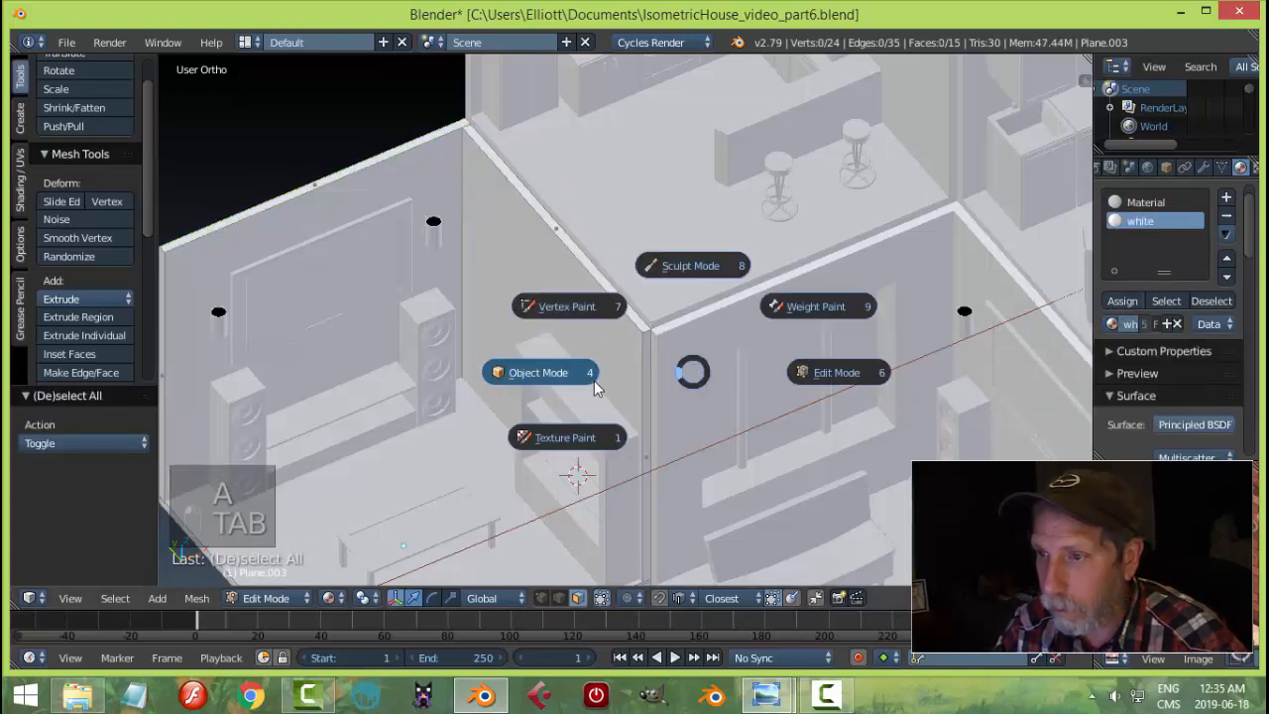
{"action": "left_click", "coordinate": [595, 389]}
- Switch to Windows Photo Viewer to compare wall edges and counters across the reference rooms, and return to Blender
{"action": "scroll", "coordinate": [694, 389], "scroll_direction": "down", "scroll_amount": 5}
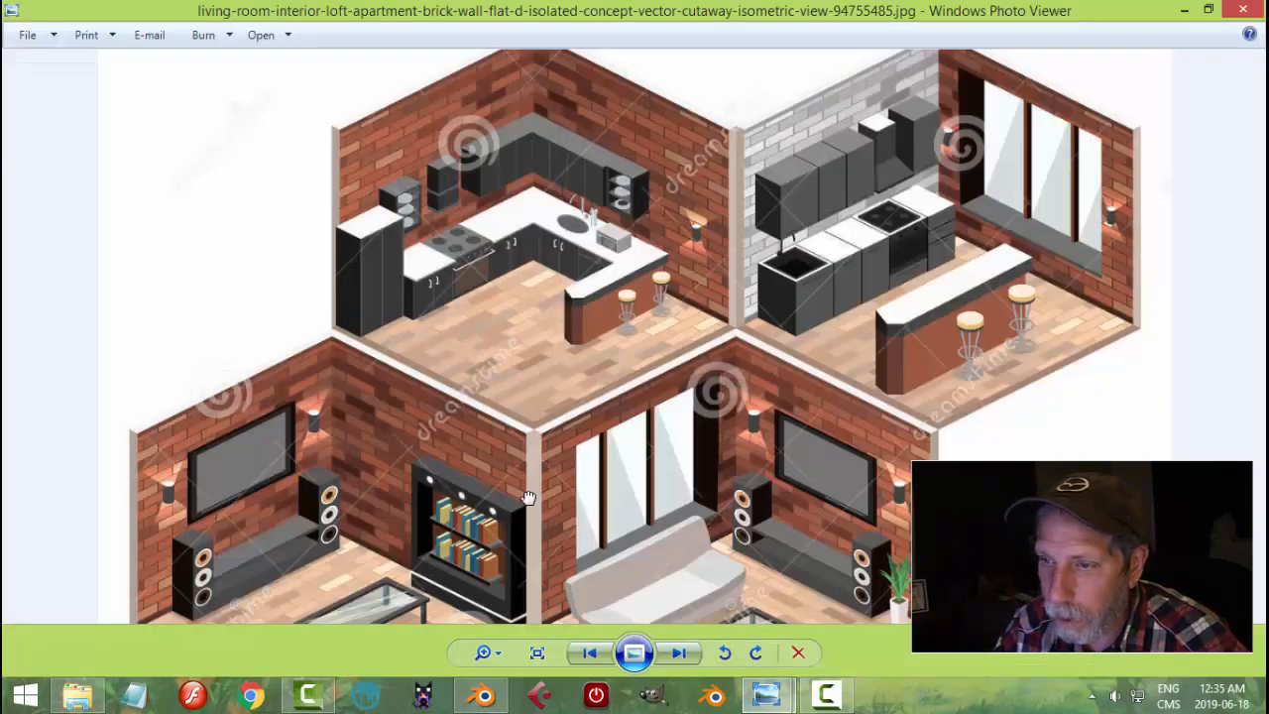
{"action": "left_click_drag", "start_coordinate": [526, 520], "coordinate": [524, 431]}
{"action": "left_click_drag", "start_coordinate": [777, 314], "coordinate": [772, 414]}
{"action": "mouse_move", "coordinate": [811, 236]}
{"action": "left_mouse_down"}
{"action": "mouse_move", "coordinate": [811, 278]}
{"action": "mouse_move", "coordinate": [812, 250]}
{"action": "left_mouse_up"}
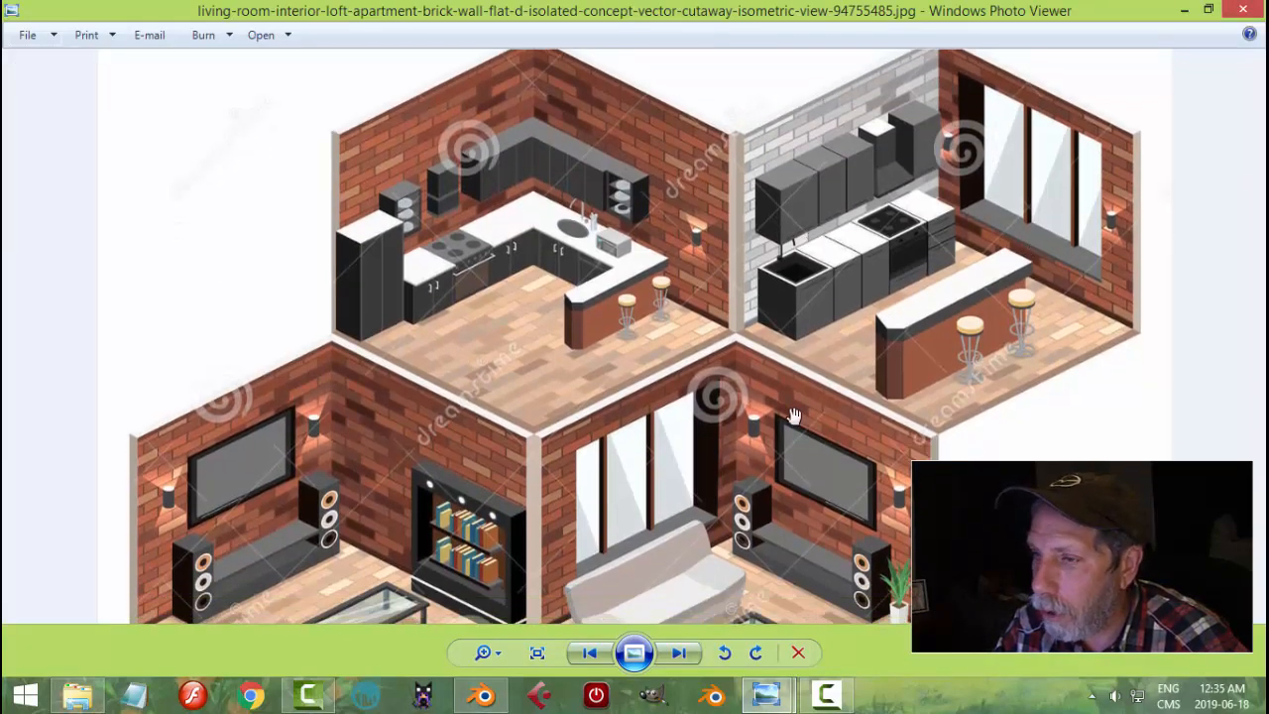
{"action": "left_click", "coordinate": [483, 694]}
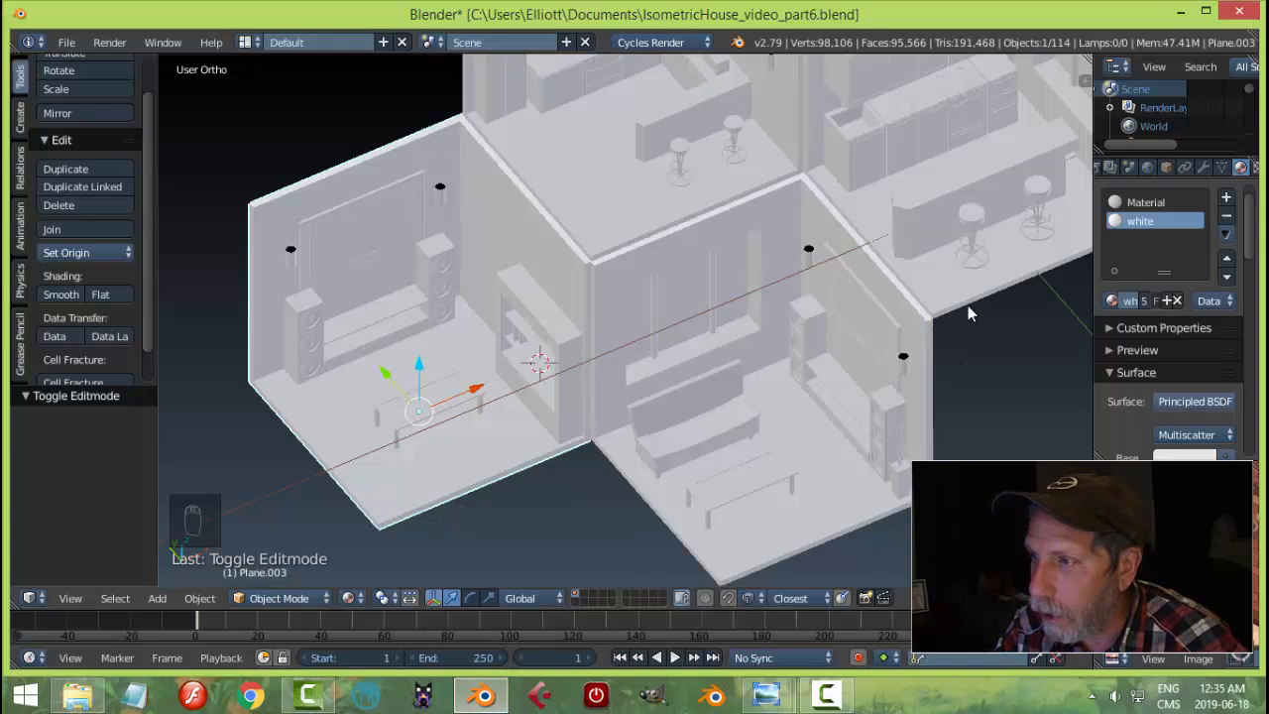
- Enter face editing on the right kitchen's bar counter and select the four large faces of its countertop
{"action": "middle_click_drag", "start_coordinate": [1001, 248], "coordinate": [719, 397], "text": "shift"}
{"action": "scroll", "coordinate": [765, 354], "scroll_direction": "up", "scroll_amount": 4}
{"action": "right_click", "coordinate": [779, 265]}
{"action": "key", "text": "Tab"}
{"action": "left_click", "coordinate": [902, 262]}
{"action": "scroll", "coordinate": [835, 283], "scroll_direction": "up", "scroll_amount": 3}
{"action": "key", "text": "a"}
{"action": "middle_click_drag", "start_coordinate": [720, 397], "coordinate": [684, 456]}
{"action": "right_click", "coordinate": [848, 349]}
{"action": "right_click", "coordinate": [909, 364], "text": "shift"}
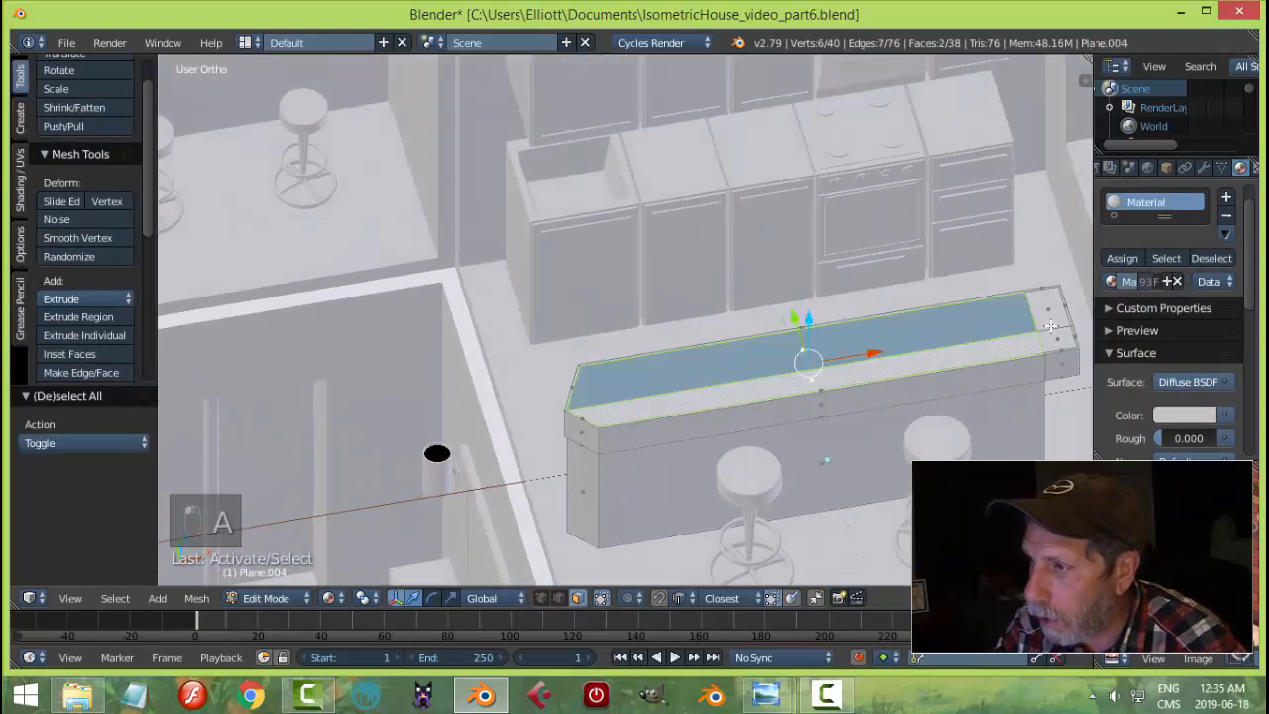
{"action": "right_click", "coordinate": [1053, 309], "text": "shift"}
{"action": "right_click", "coordinate": [1064, 341], "text": "shift"}
- Add the loop of thin border faces around the bar countertop to the selection
{"action": "scroll", "coordinate": [1028, 349], "scroll_direction": "up", "scroll_amount": 4}
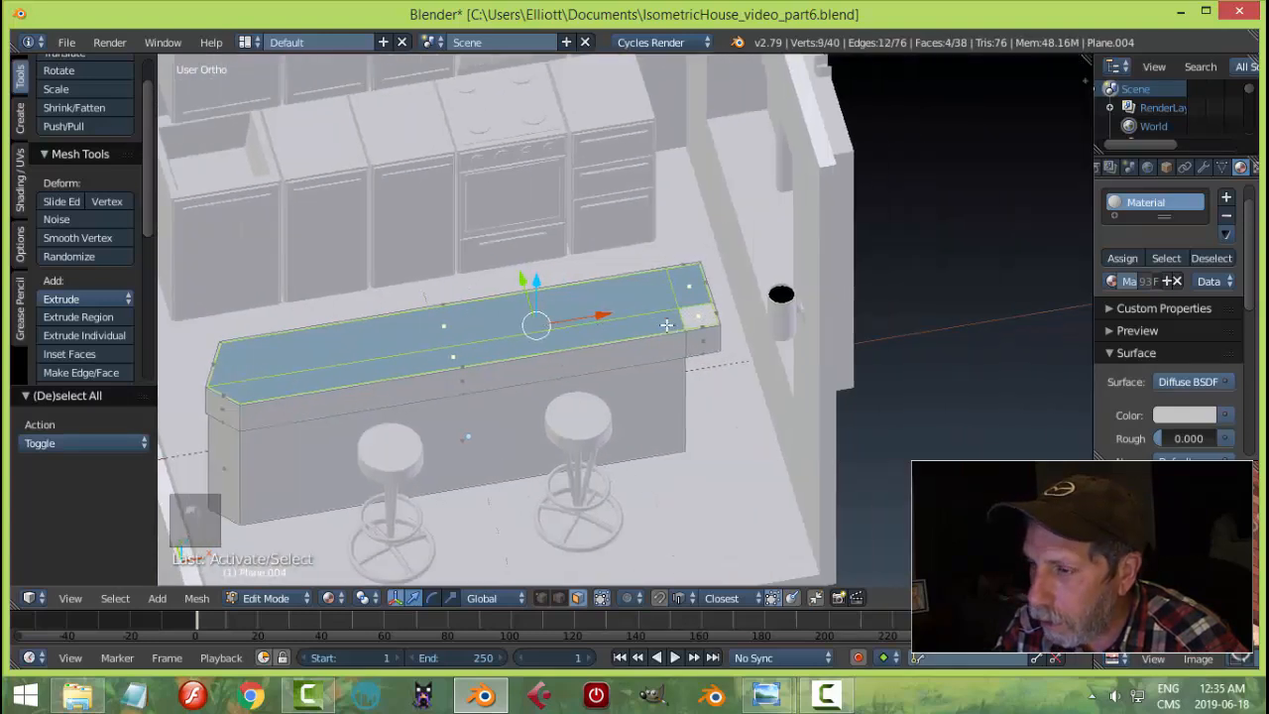
{"action": "scroll", "coordinate": [948, 267], "scroll_direction": "up", "scroll_amount": 2}
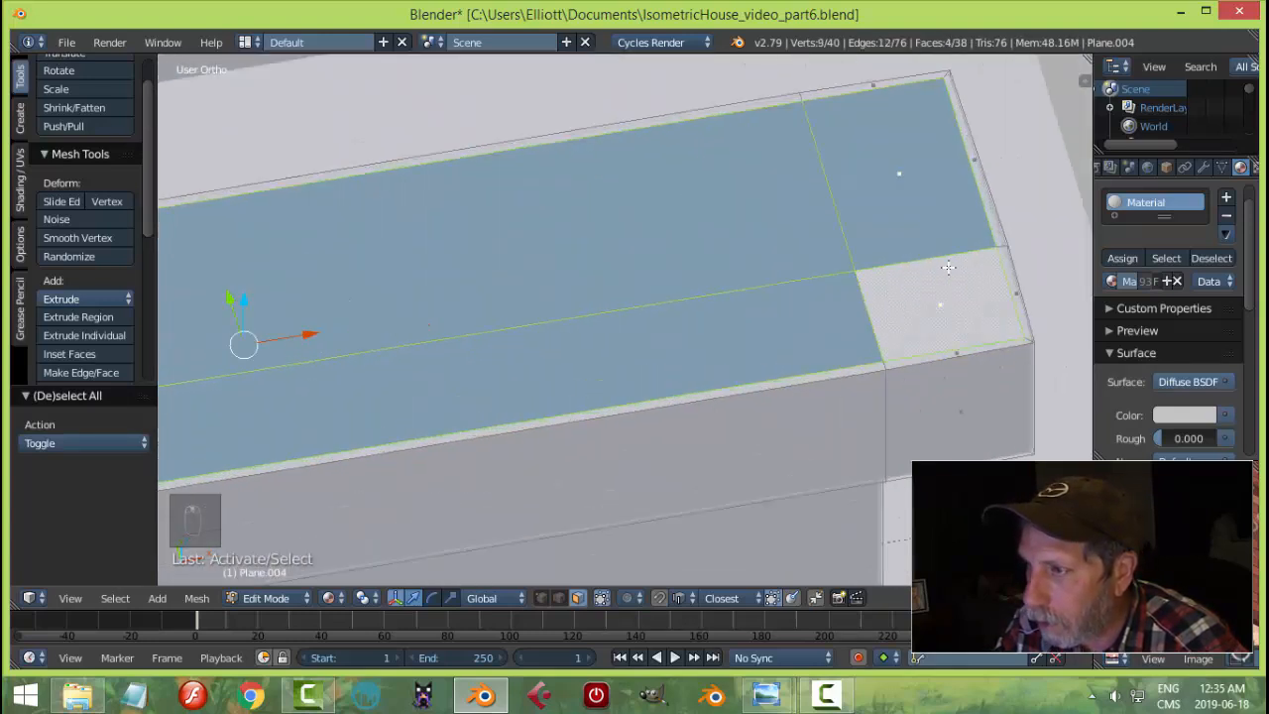
{"action": "right_click", "coordinate": [1004, 246], "text": "alt+shift"}
{"action": "scroll", "coordinate": [989, 294], "scroll_direction": "down", "scroll_amount": 4}
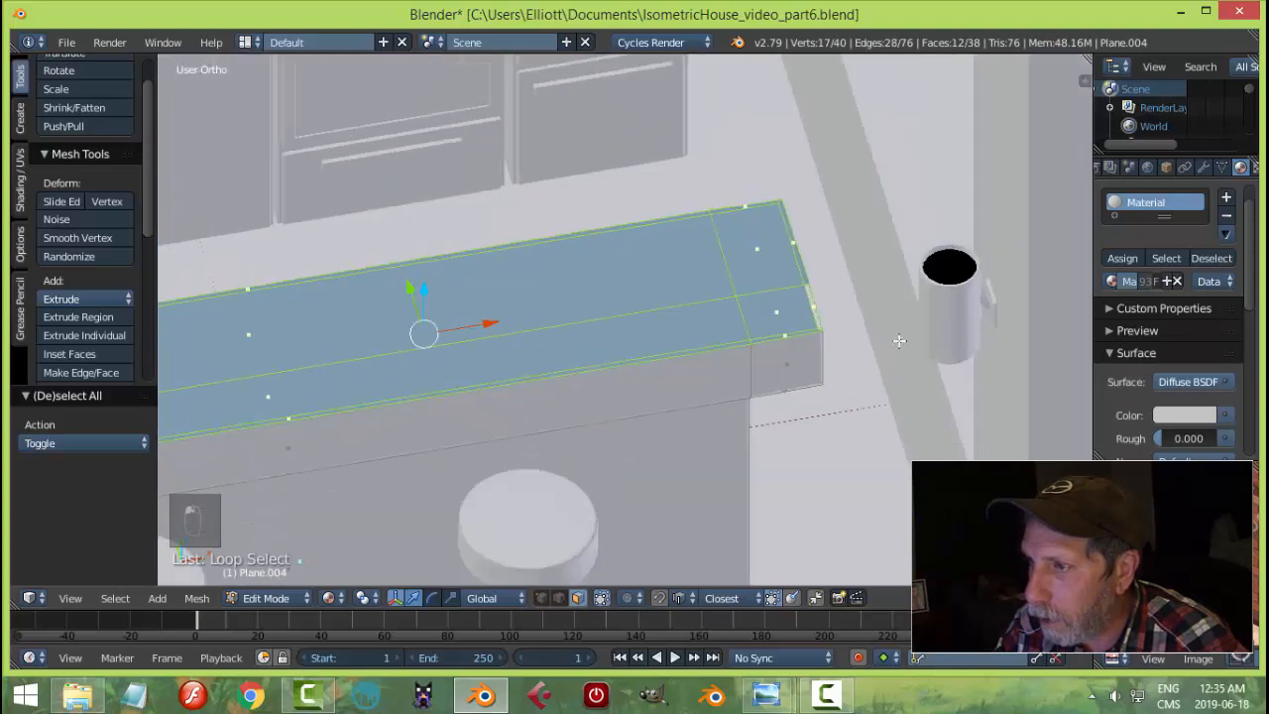
{"action": "middle_click_drag", "start_coordinate": [827, 330], "coordinate": [904, 313]}
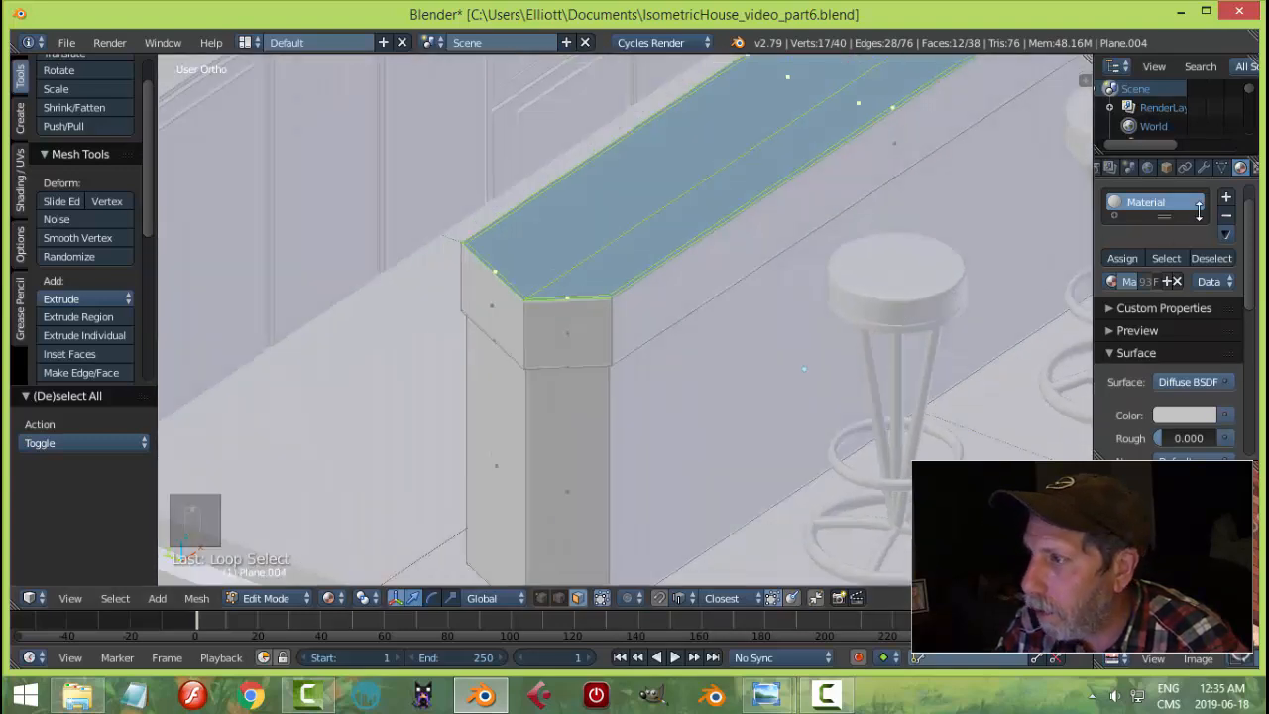
- Add the white material to the bar counter and assign it to the selected countertop faces, then leave mesh editing
{"action": "left_click", "coordinate": [1227, 202]}
{"action": "left_click", "coordinate": [1114, 325]}
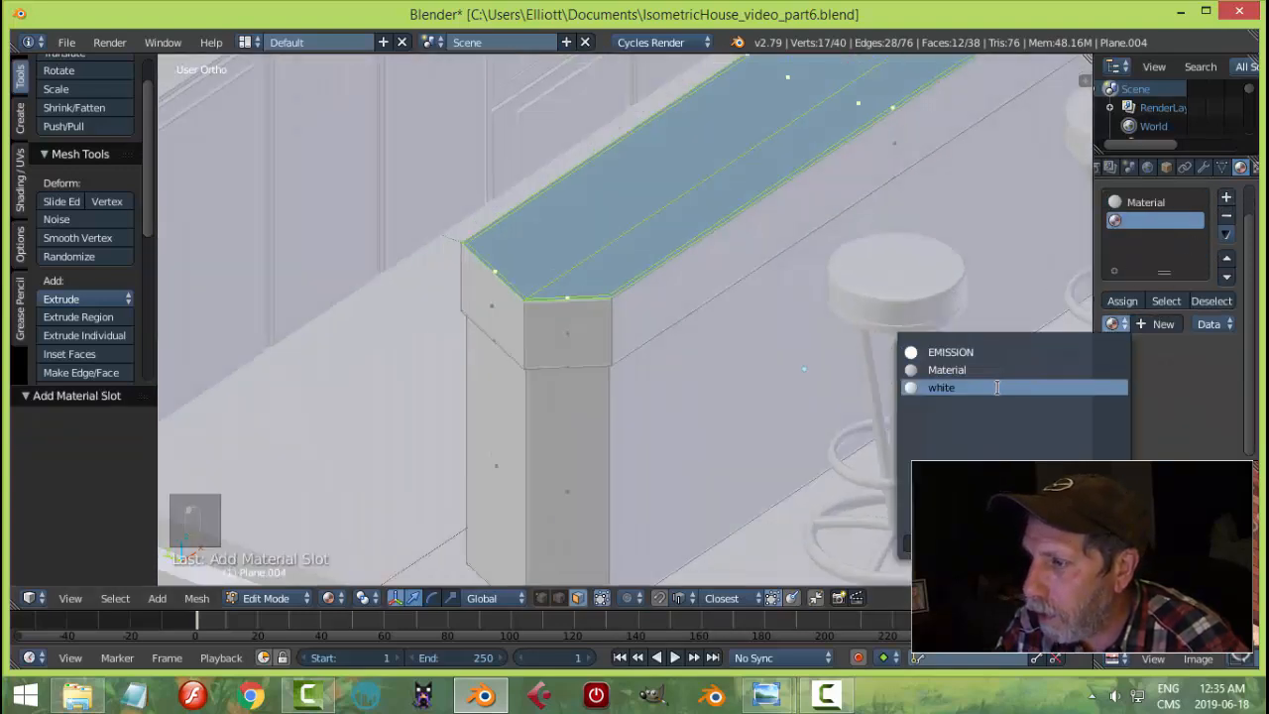
{"action": "left_click", "coordinate": [1022, 388]}
{"action": "left_click", "coordinate": [1119, 301]}
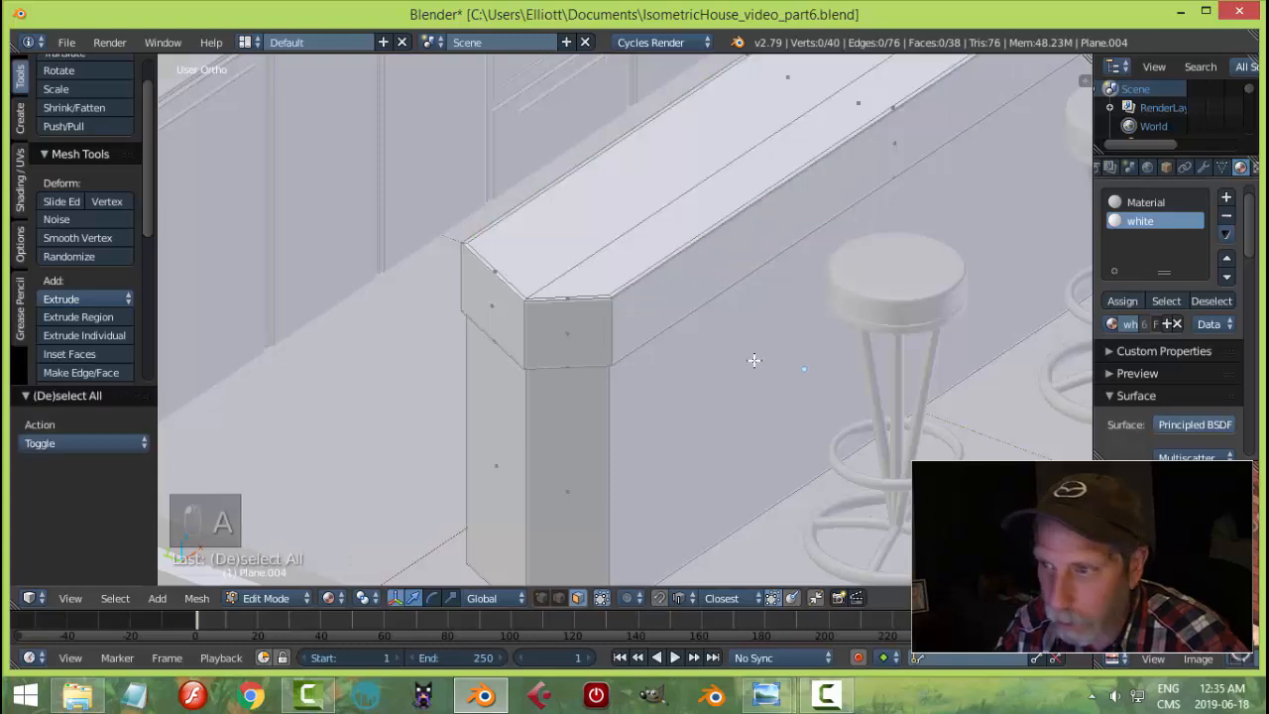
{"action": "key", "text": "a"}
{"action": "middle_click_drag", "start_coordinate": [754, 360], "coordinate": [744, 284]}
{"action": "scroll", "coordinate": [758, 277], "scroll_direction": "down", "scroll_amount": 3}
{"action": "middle_click_drag", "start_coordinate": [763, 334], "coordinate": [636, 253]}
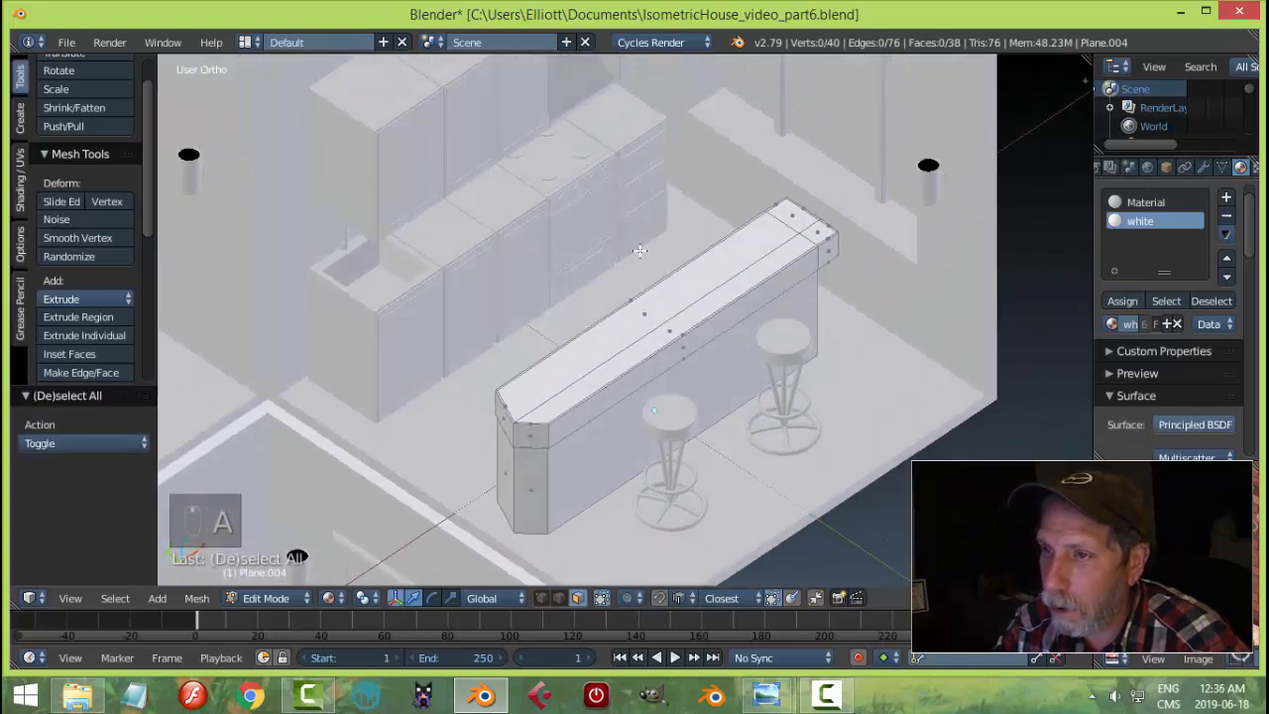
{"action": "middle_click_drag", "start_coordinate": [728, 248], "coordinate": [751, 290], "text": "shift"}
{"action": "key", "text": "Tab"}
- Select the three flat counter faces and the sink's rim loop on the cabinets behind the bar, leaving out the stove
{"action": "scroll", "coordinate": [742, 272], "scroll_direction": "up", "scroll_amount": 2}
{"action": "middle_click_drag", "start_coordinate": [772, 244], "coordinate": [771, 297], "text": "shift"}
{"action": "right_click", "coordinate": [762, 201]}
{"action": "key", "text": "Tab"}
{"action": "right_click", "coordinate": [726, 215]}
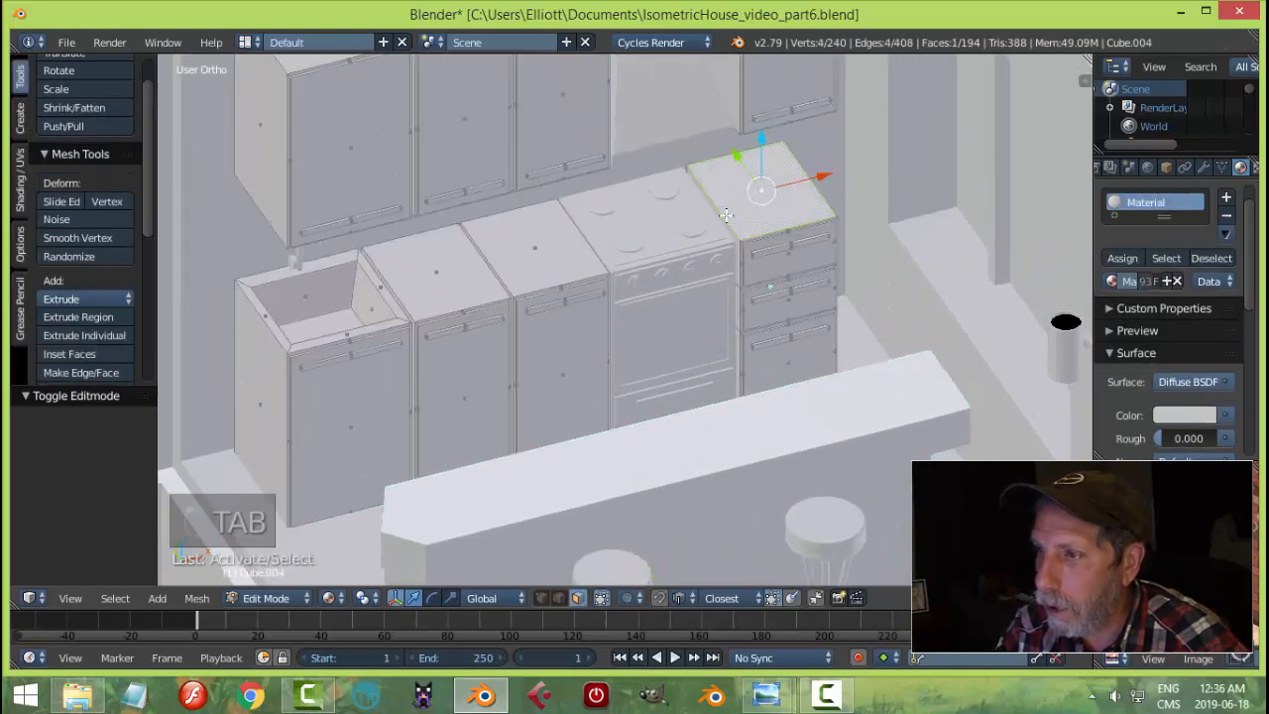
{"action": "right_click", "coordinate": [528, 246], "text": "shift"}
{"action": "right_click", "coordinate": [411, 301], "text": "shift"}
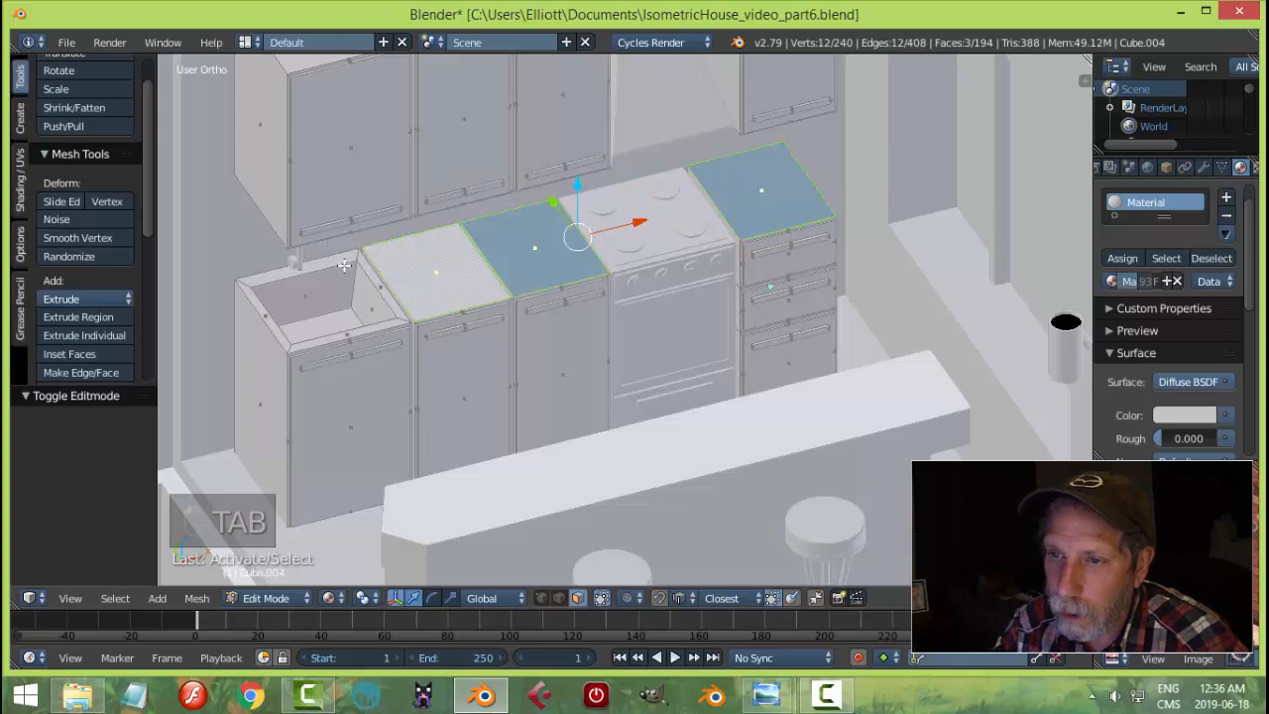
{"action": "right_click", "coordinate": [377, 260], "text": "alt+shift"}
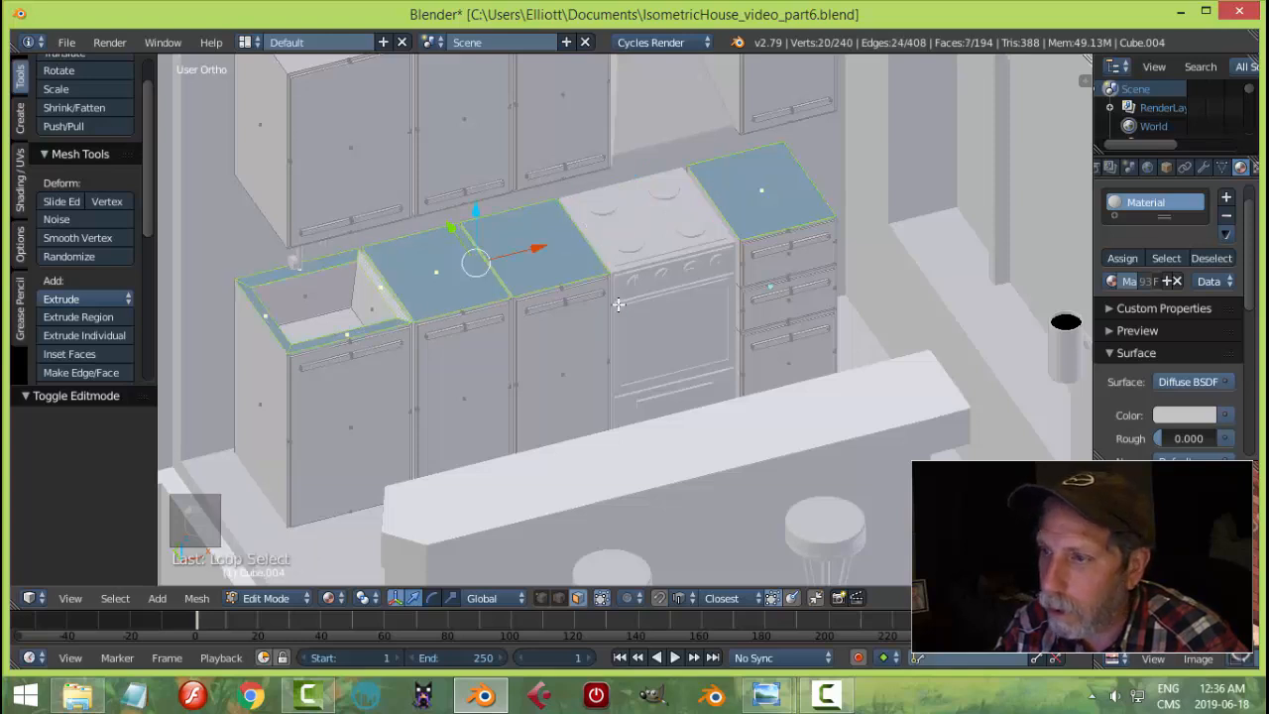
- Add the white material to the kitchen cabinets and assign it to the selected counter and sink-rim faces
{"action": "left_click", "coordinate": [1226, 199]}
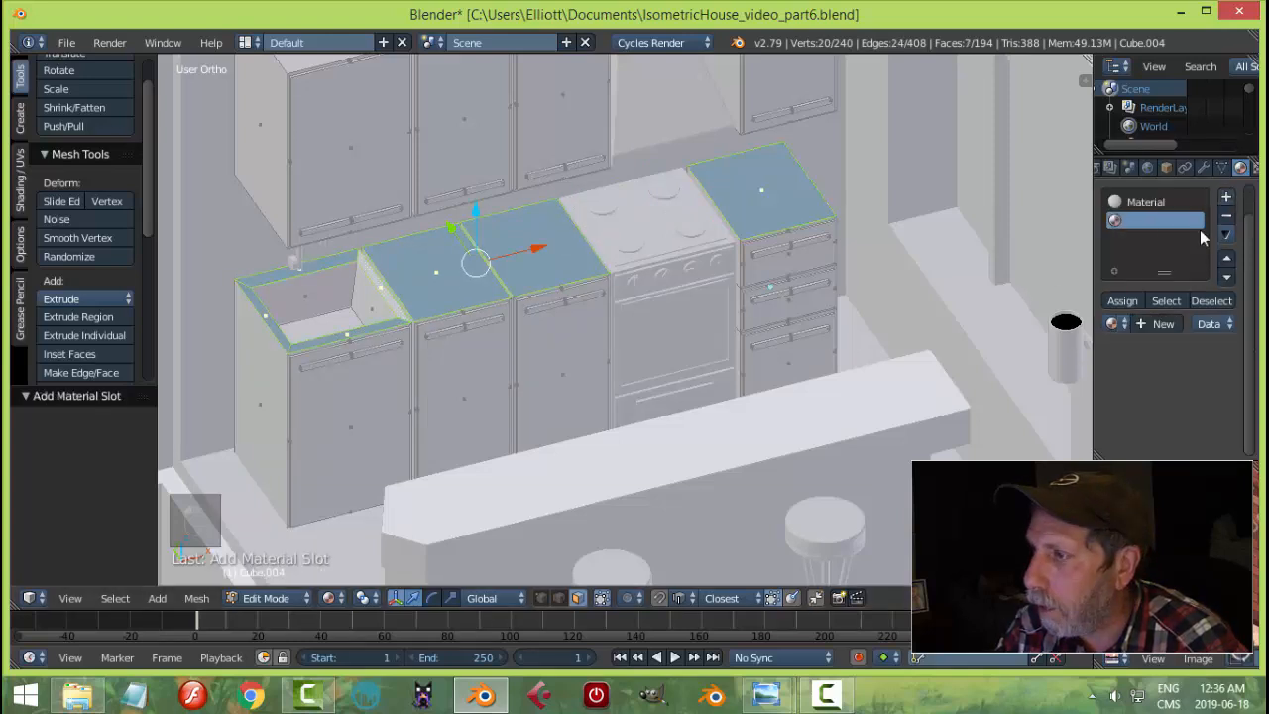
{"action": "left_click", "coordinate": [1116, 323]}
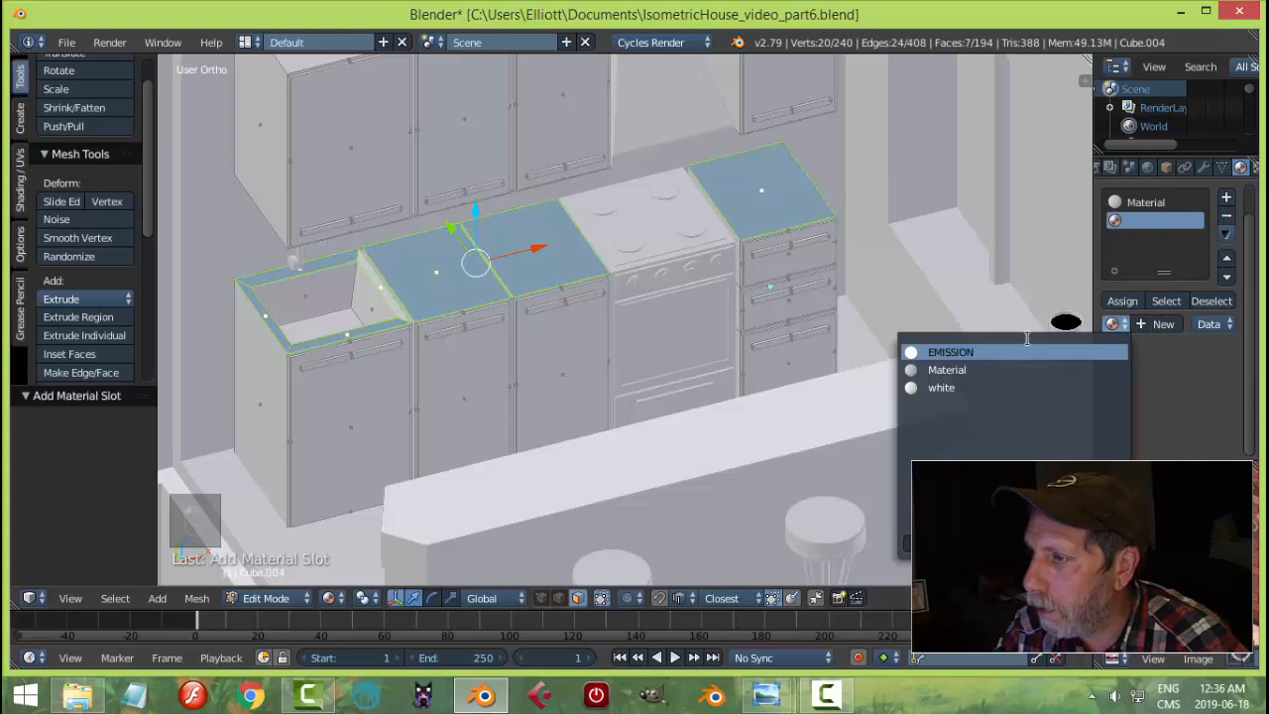
{"action": "left_click", "coordinate": [978, 388]}
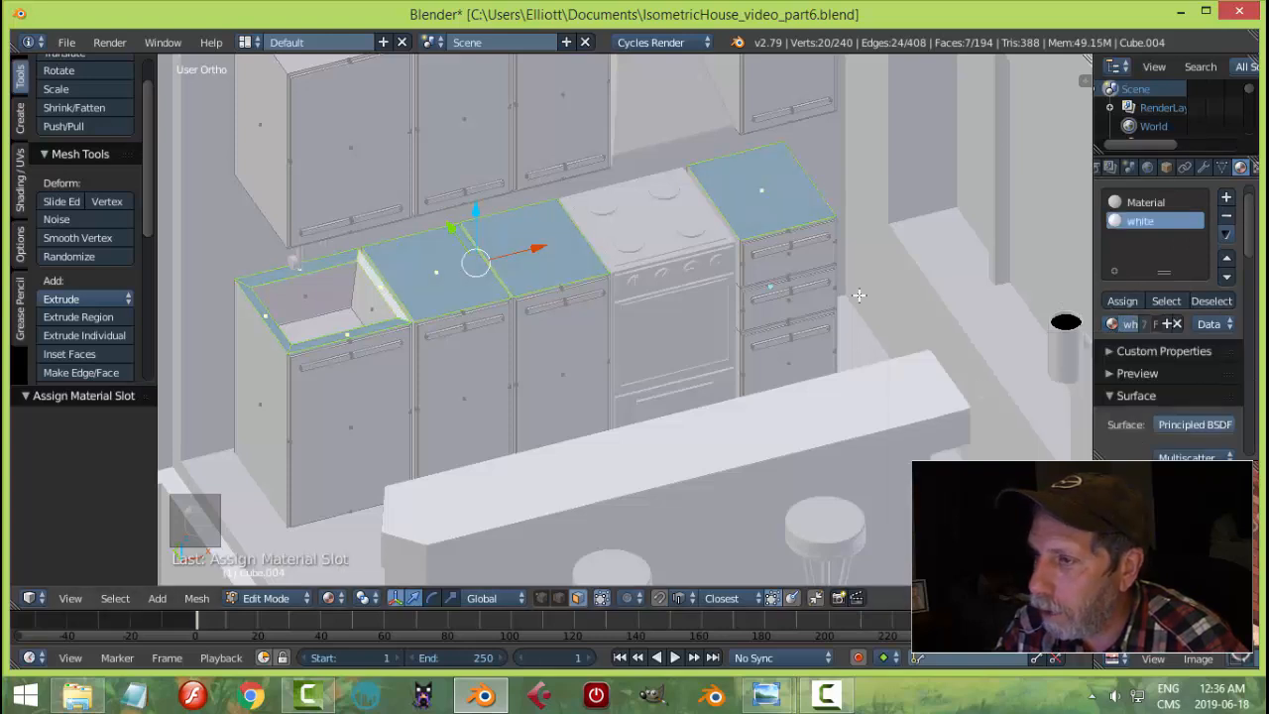
{"action": "key", "text": "a"}
{"action": "key", "text": "Tab"}
{"action": "left_click", "coordinate": [713, 296]}
{"action": "scroll", "coordinate": [704, 312], "scroll_direction": "down", "scroll_amount": 3}
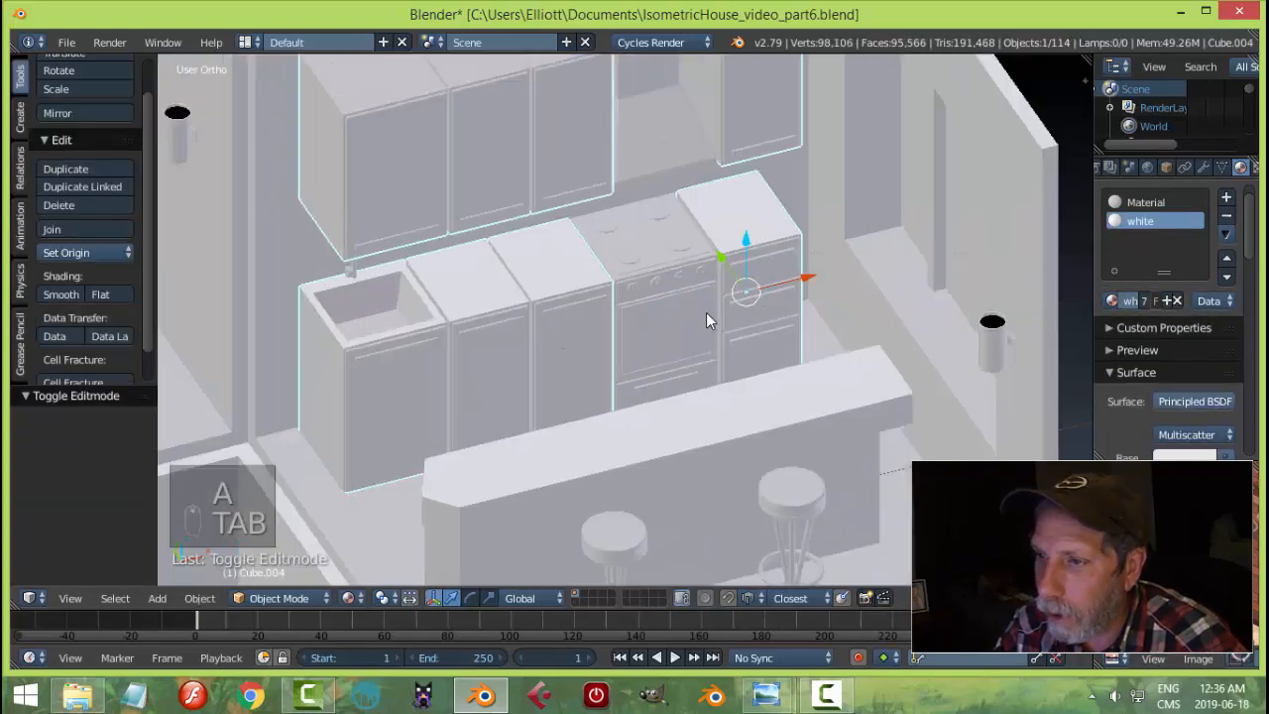
{"action": "key", "text": "a"}
{"action": "key", "text": "a"}
- Compare both kitchens' counters and cabinets with the brick-wall loft image in Windows Photo Viewer, and return to Blender
{"action": "mouse_move", "coordinate": [744, 267]}
{"action": "middle_mouse_down"}
{"action": "mouse_move", "coordinate": [630, 337]}
{"action": "mouse_move", "coordinate": [676, 278]}
{"action": "mouse_move", "coordinate": [715, 309]}
{"action": "mouse_move", "coordinate": [676, 313]}
{"action": "mouse_move", "coordinate": [810, 298]}
{"action": "middle_mouse_up"}
{"action": "scroll", "coordinate": [676, 312], "scroll_direction": "down", "scroll_amount": 2}
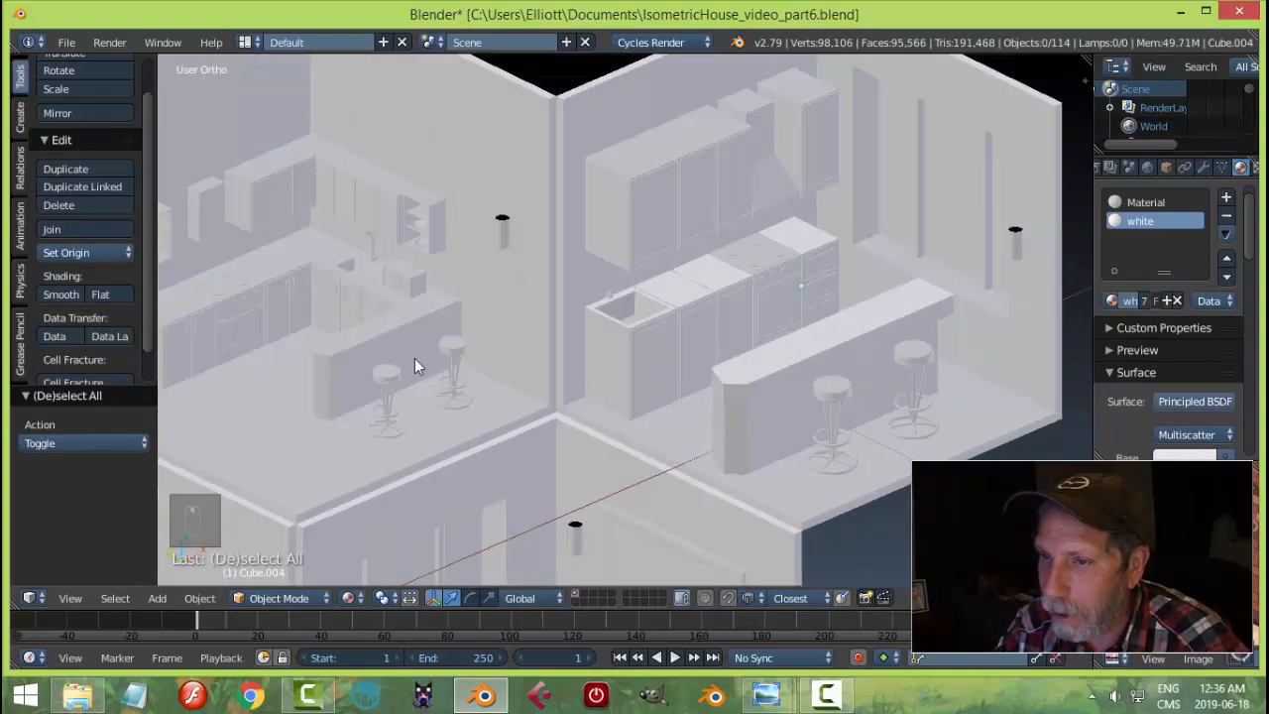
{"action": "middle_click_drag", "start_coordinate": [411, 359], "coordinate": [578, 315], "text": "shift"}
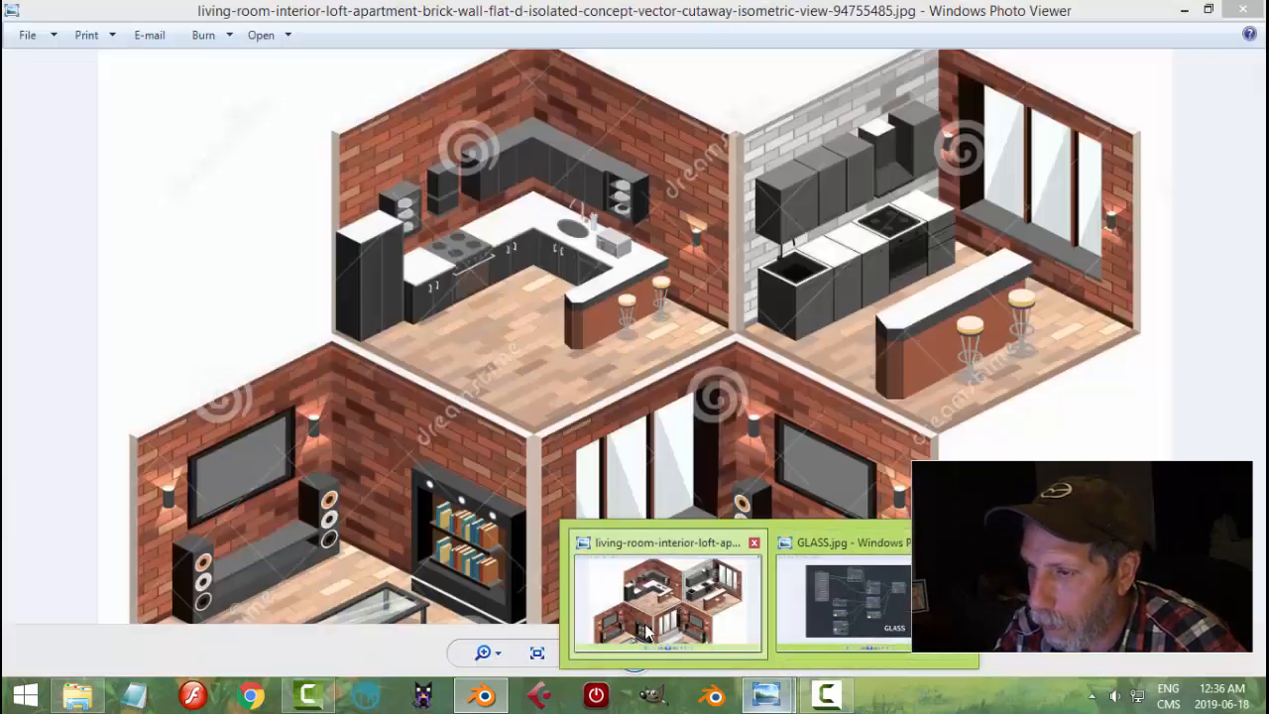
{"action": "left_click", "coordinate": [665, 593]}
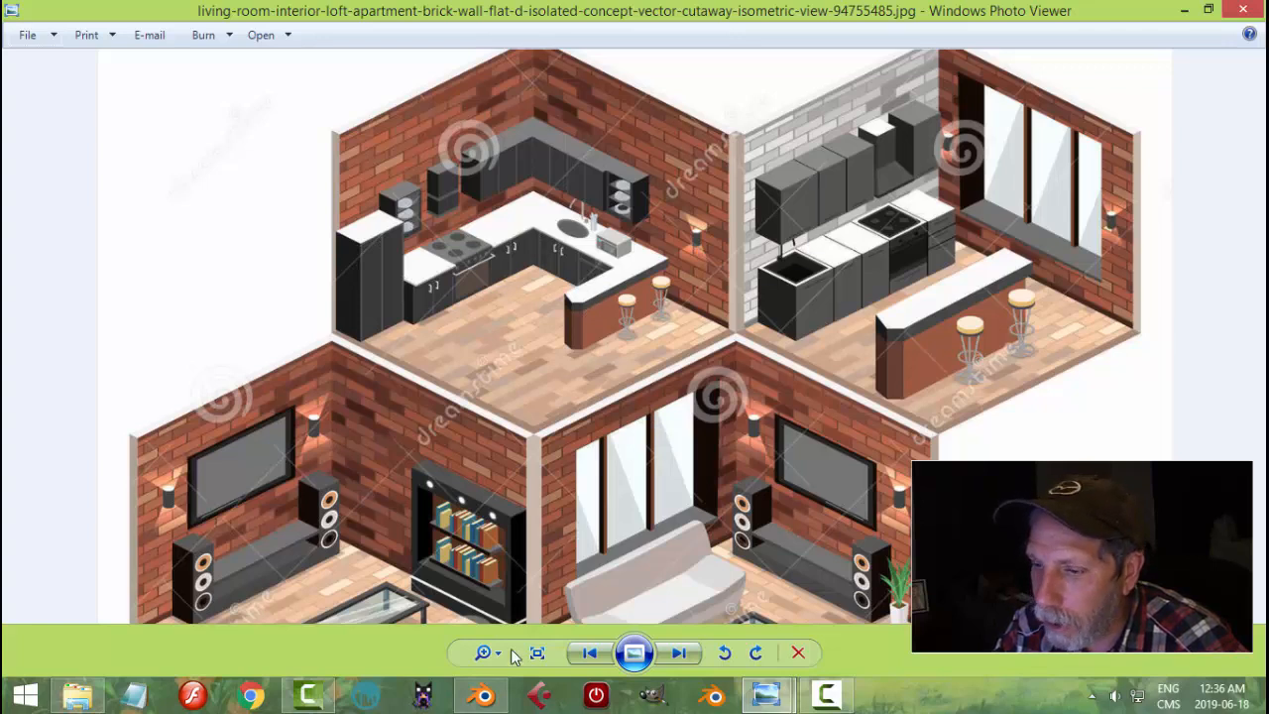
{"action": "left_click", "coordinate": [483, 696]}
{"action": "scroll", "coordinate": [615, 366], "scroll_direction": "up", "scroll_amount": 5}
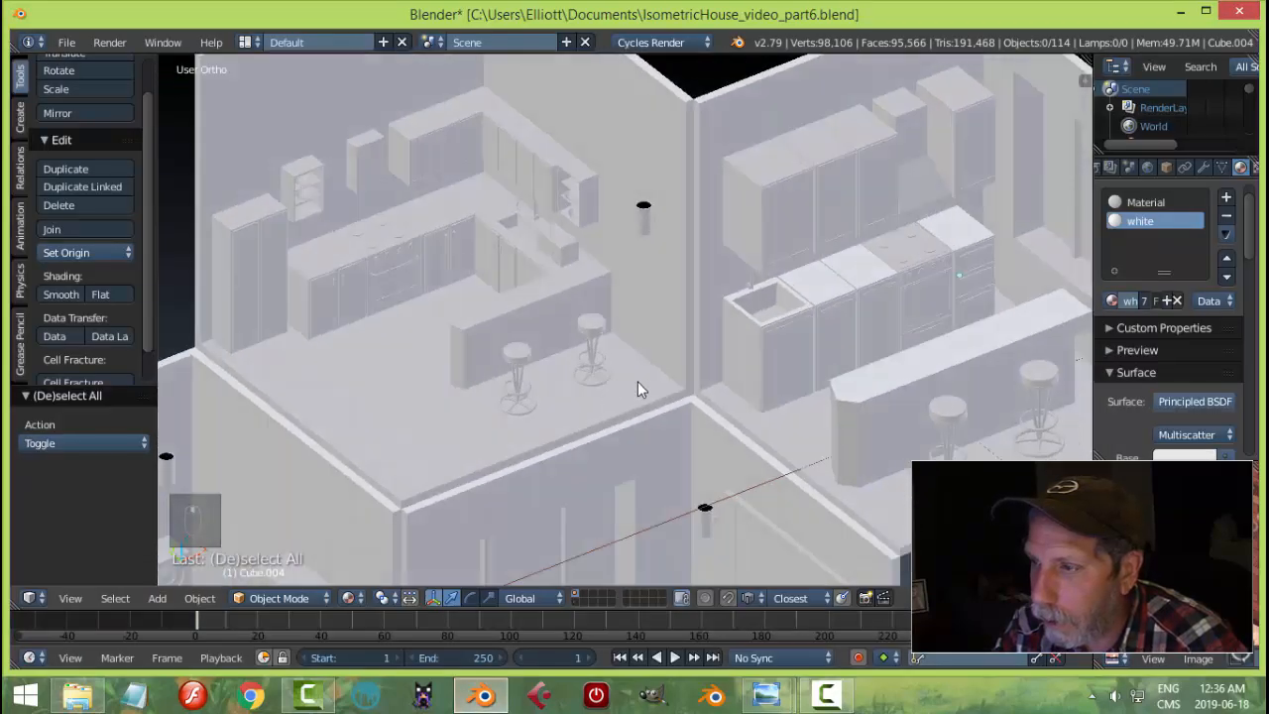
{"action": "scroll", "coordinate": [638, 381], "scroll_direction": "down", "scroll_amount": 2}
{"action": "middle_click_drag", "start_coordinate": [780, 343], "coordinate": [679, 306], "text": "shift"}
{"action": "scroll", "coordinate": [707, 302], "scroll_direction": "up", "scroll_amount": 3}
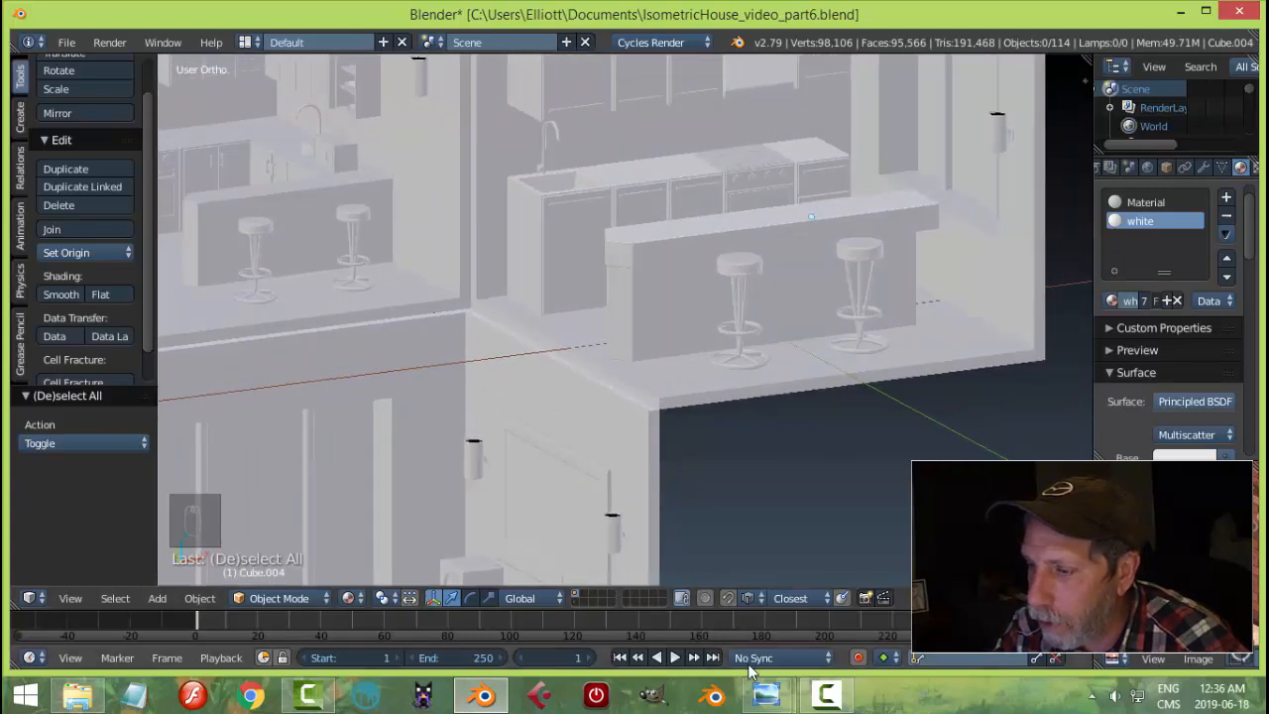
{"action": "mouse_move", "coordinate": [766, 696]}
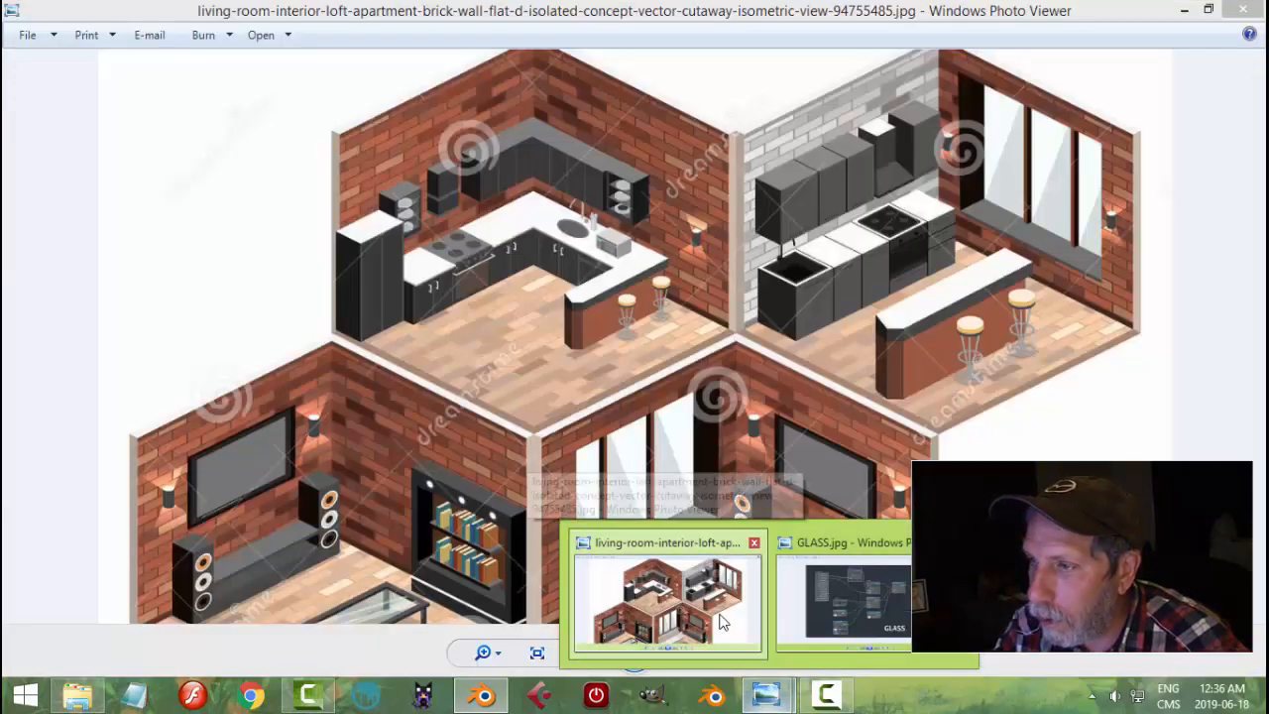
{"action": "left_click", "coordinate": [722, 622]}
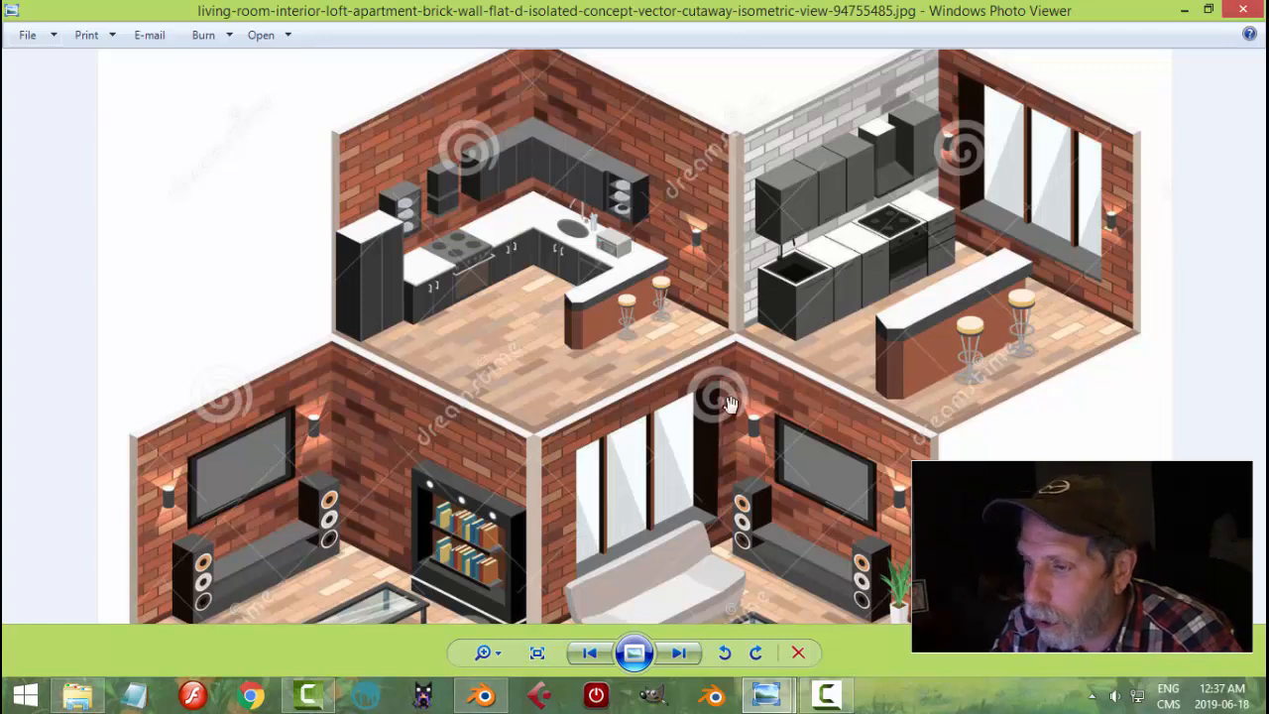
{"action": "left_click", "coordinate": [482, 695]}
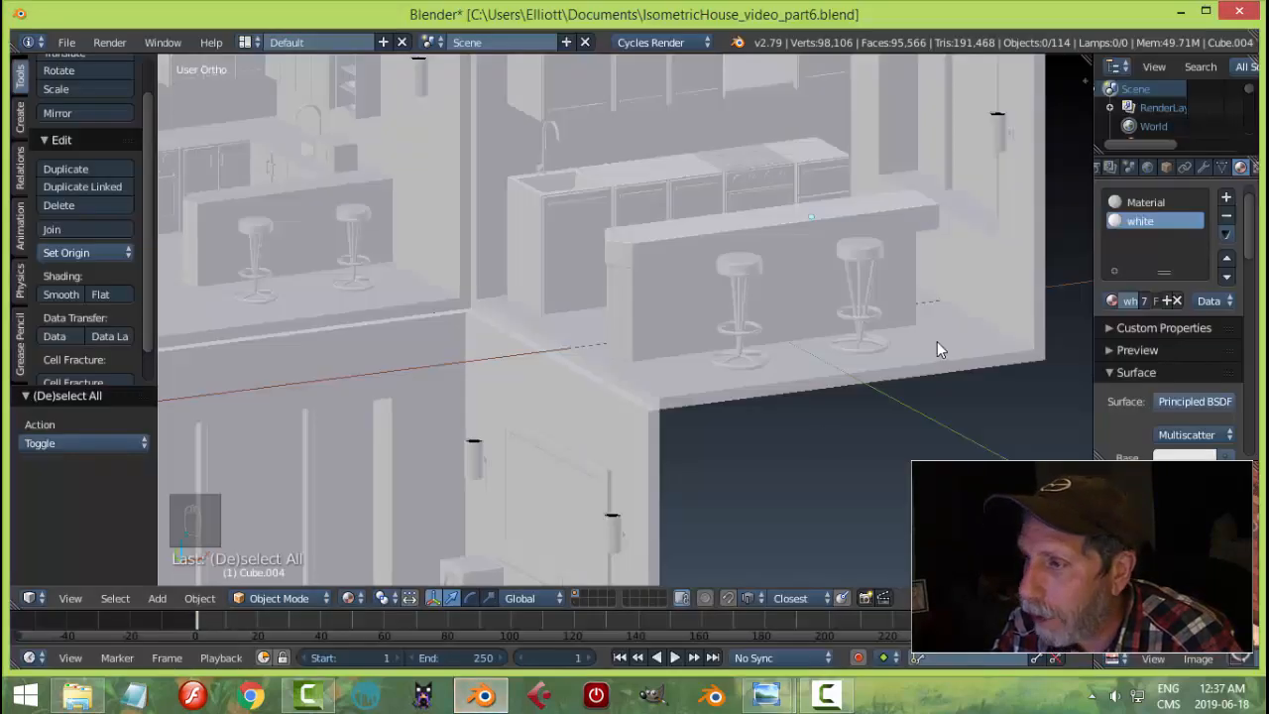
- Create a third material on the kitchen cabinets, name it GreyD and set its surface to Principled BSDF
{"action": "scroll", "coordinate": [867, 360], "scroll_direction": "up", "scroll_amount": 4}
{"action": "middle_click_drag", "start_coordinate": [850, 387], "coordinate": [813, 340], "text": "shift"}
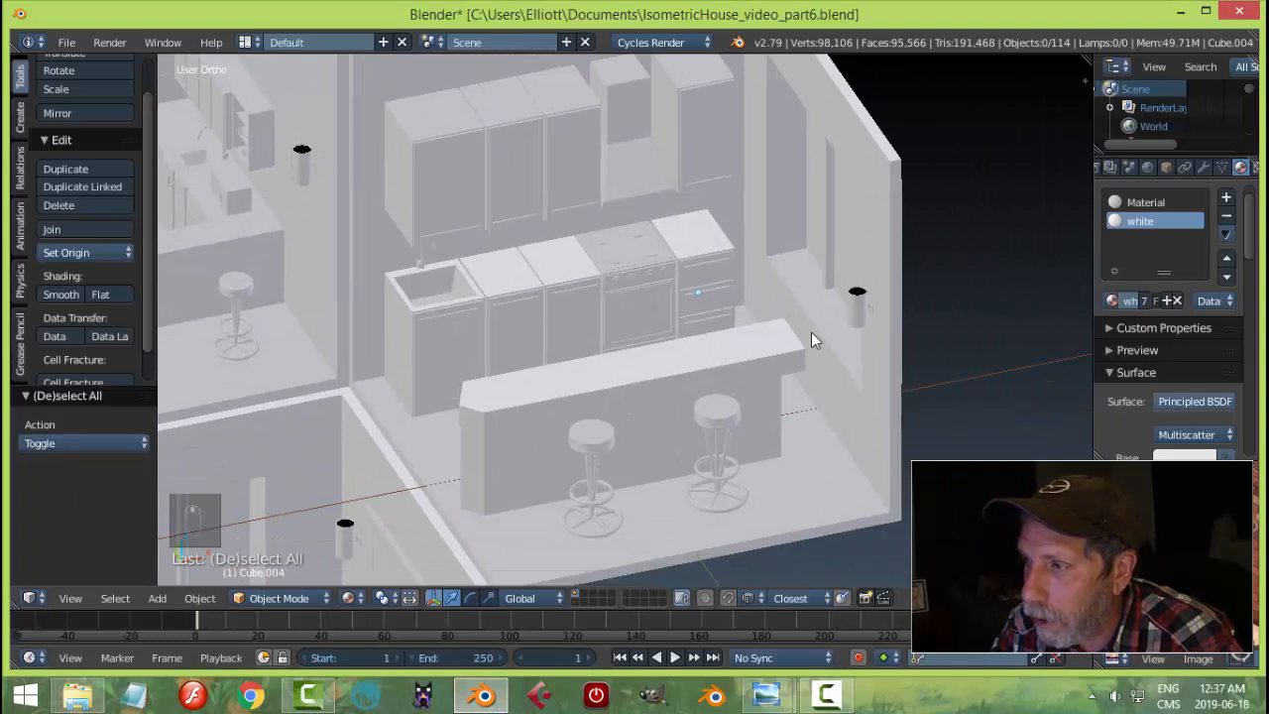
{"action": "left_click", "coordinate": [1225, 198]}
{"action": "left_click", "coordinate": [1168, 300]}
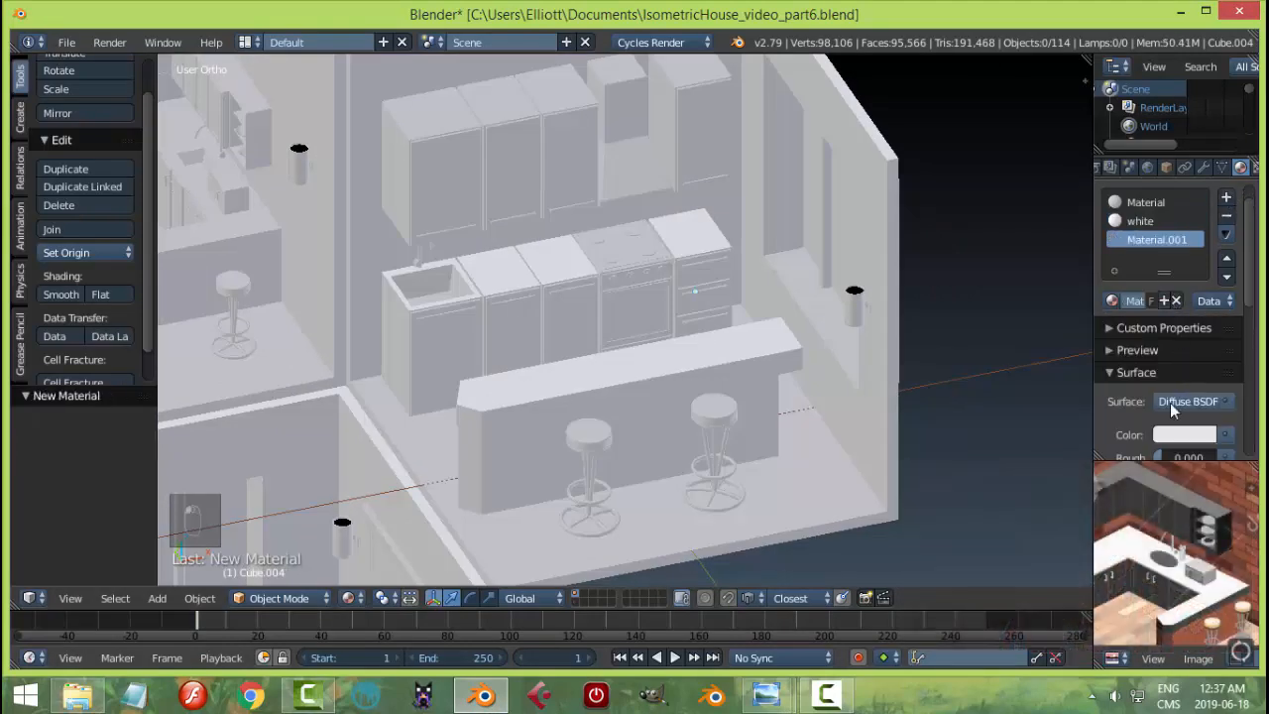
{"action": "double_click", "coordinate": [1151, 241]}
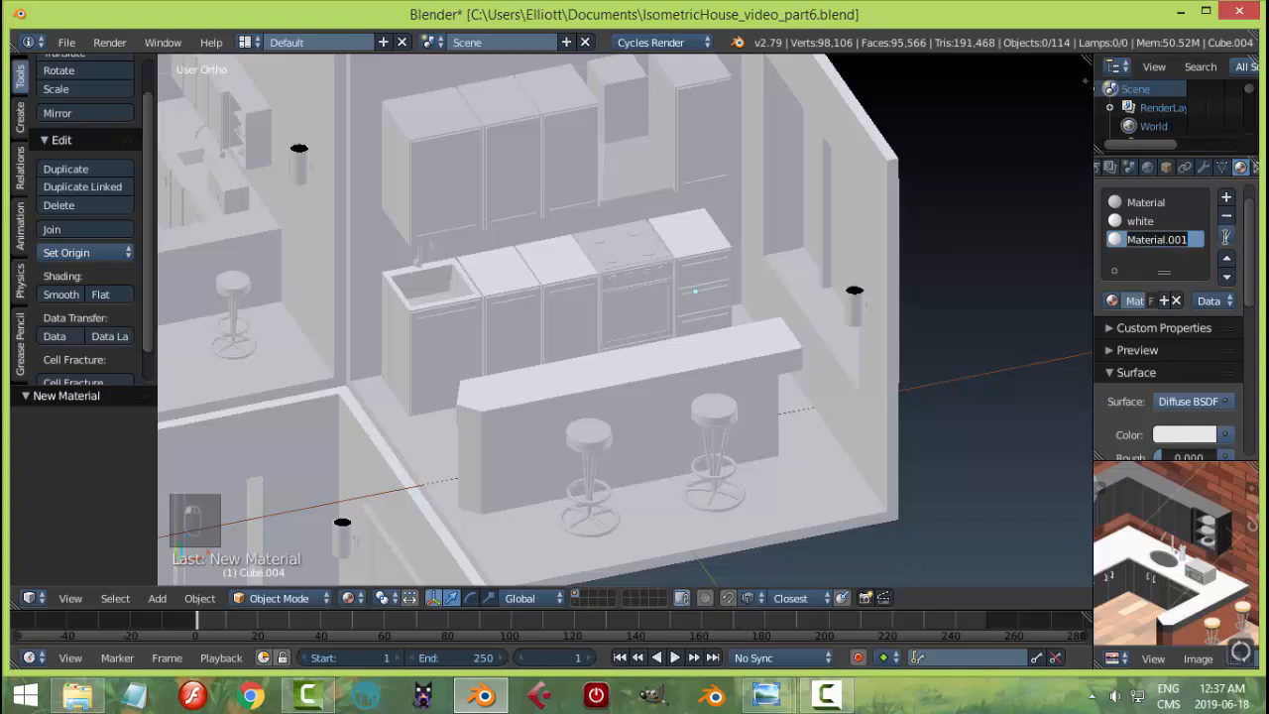
{"action": "type", "text": "GreyD"}
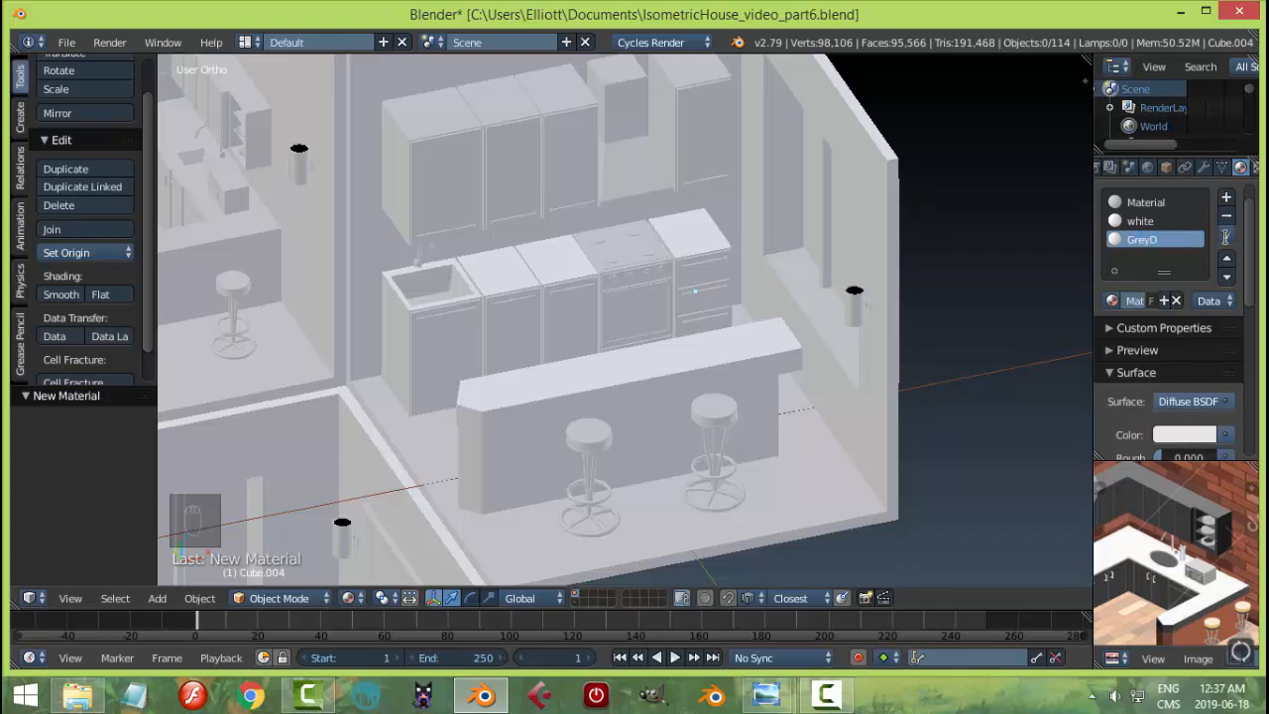
{"action": "left_click", "coordinate": [1193, 402]}
{"action": "left_click", "coordinate": [1068, 217]}
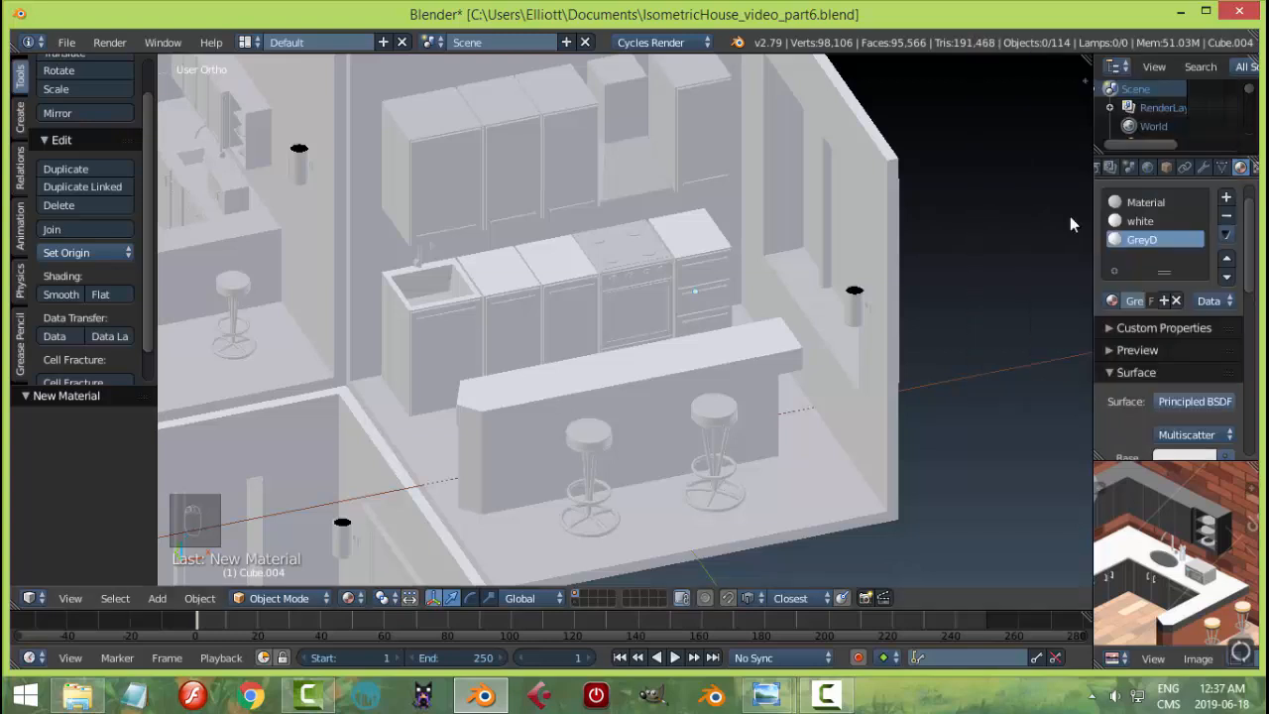
- Set the GreyD material's Clearcoat to 0.2 and its Roughness to 0.2
{"action": "left_click_drag", "start_coordinate": [1249, 236], "coordinate": [1256, 331]}
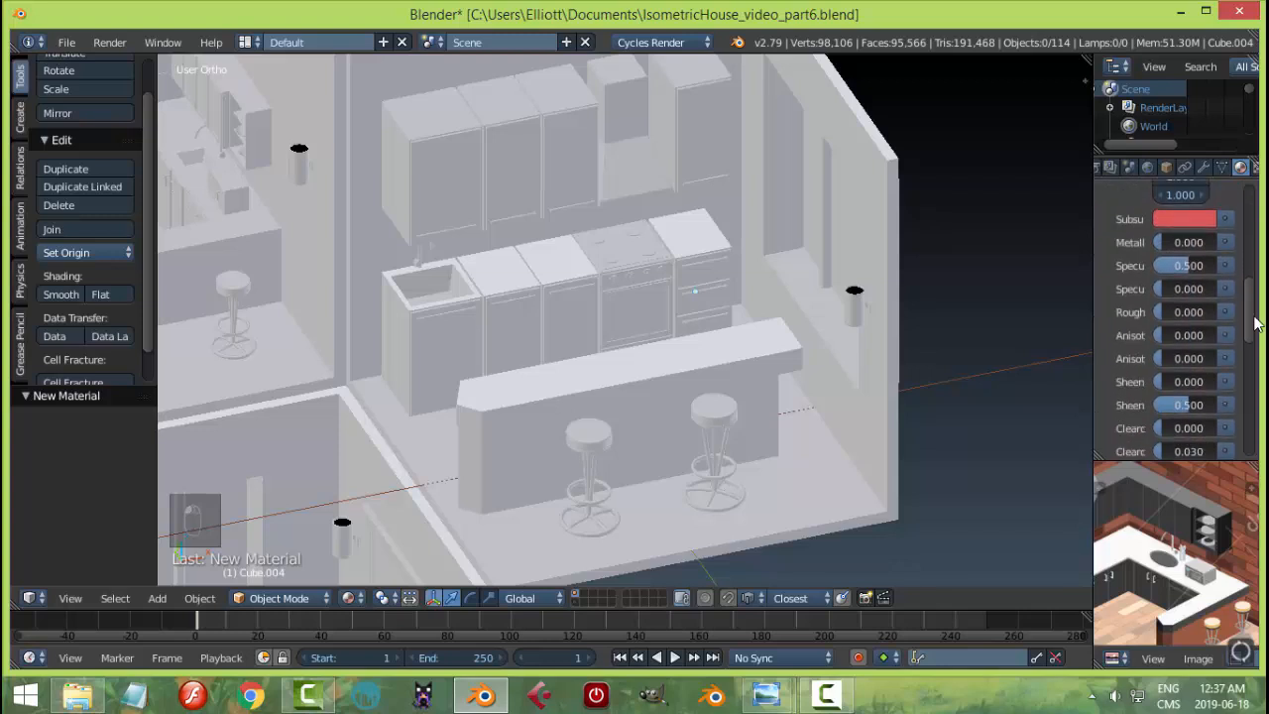
{"action": "double_click", "coordinate": [1180, 428]}
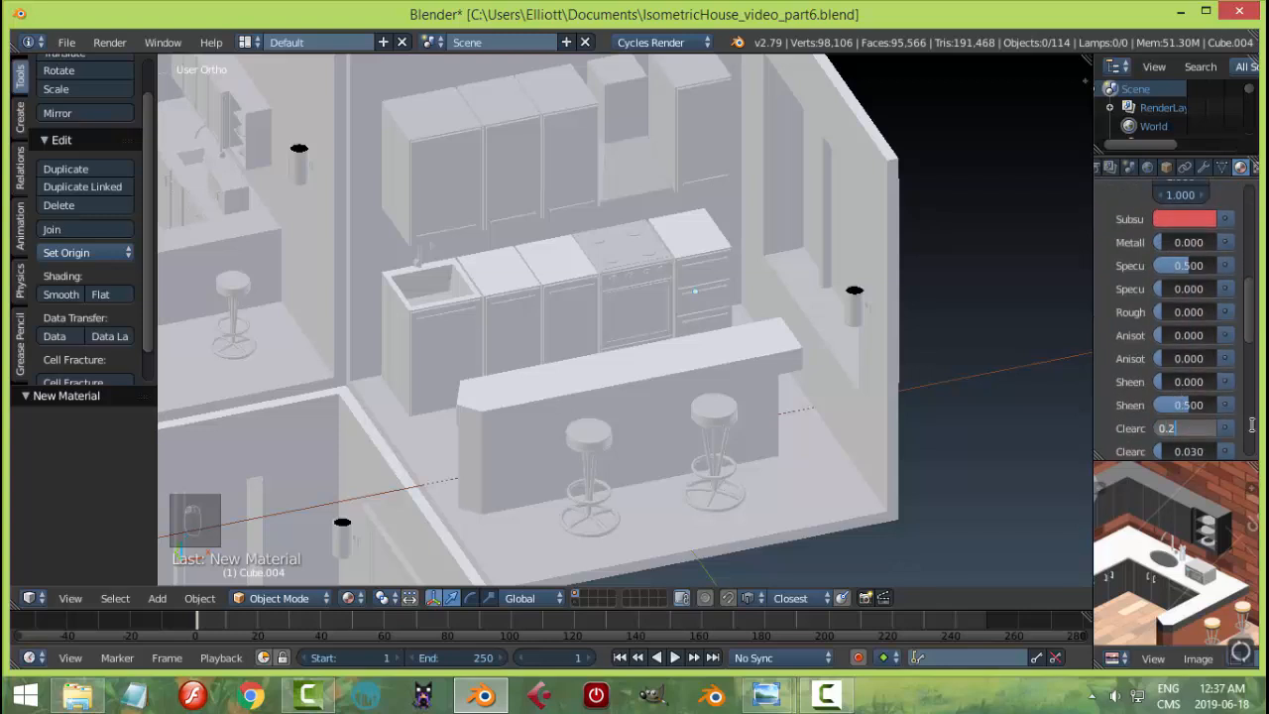
{"action": "key", "text": "Return"}
{"action": "double_click", "coordinate": [1198, 314]}
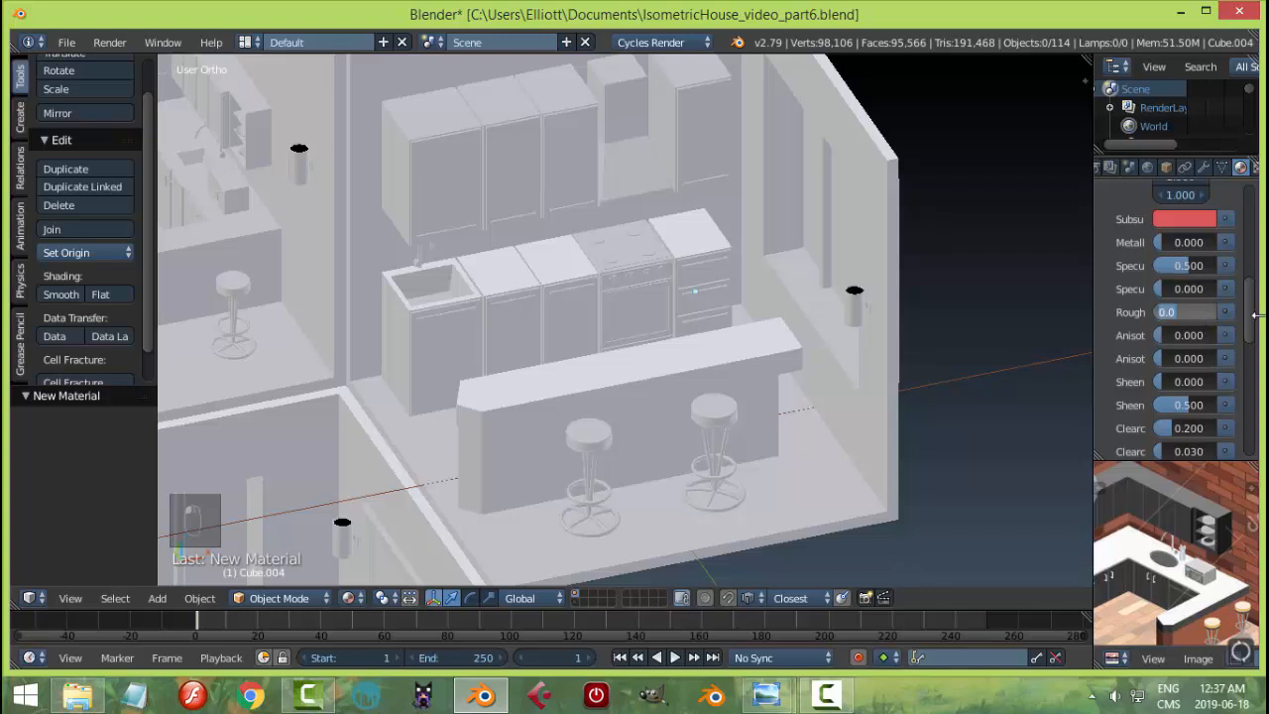
{"action": "type", "text": "0.2"}
{"action": "key", "text": "Return"}
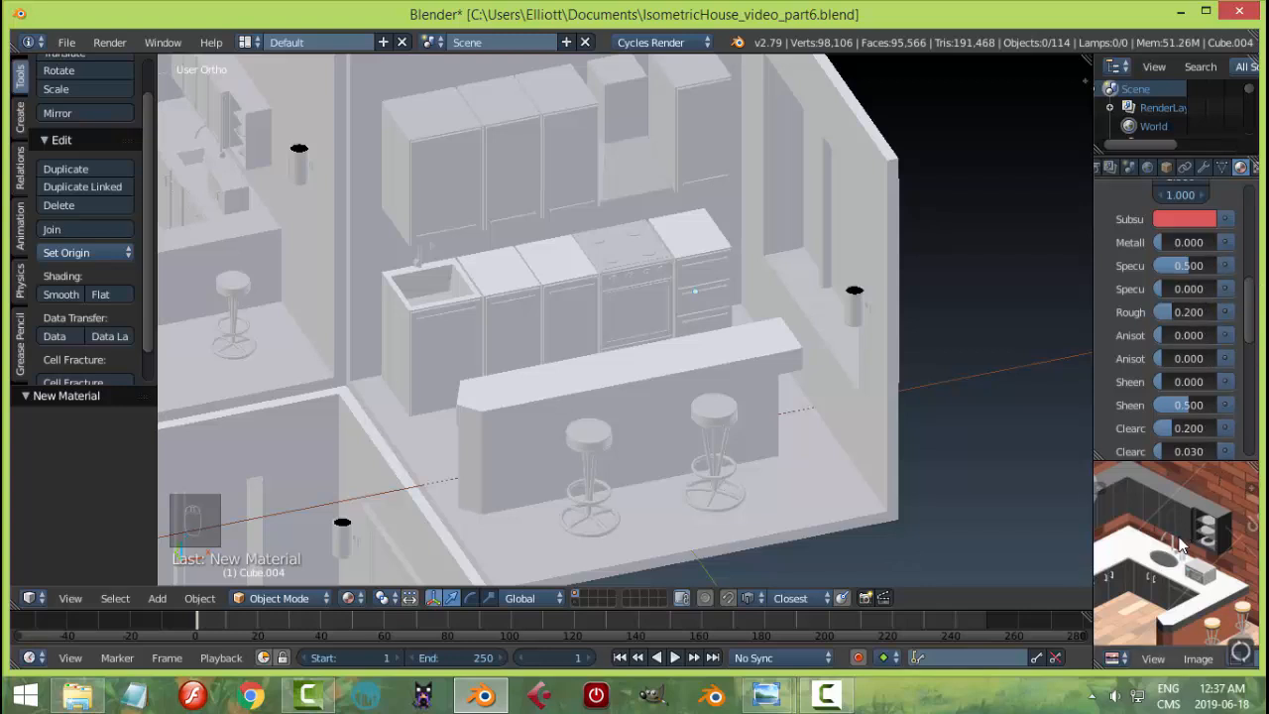
- Set the GreyD material's base colour by sampling the darkest cabinet side in the loft reference image
{"action": "scroll", "coordinate": [1180, 544], "scroll_direction": "up", "scroll_amount": 5}
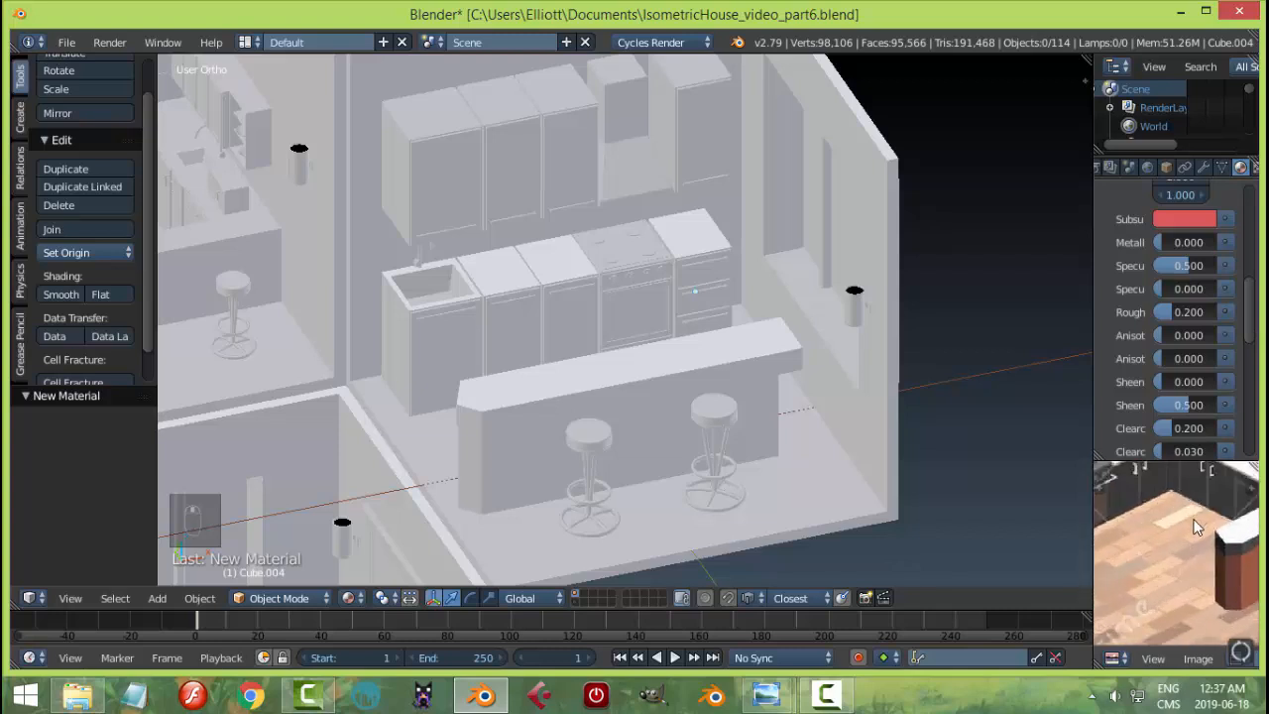
{"action": "middle_click_drag", "start_coordinate": [1171, 480], "coordinate": [1198, 539]}
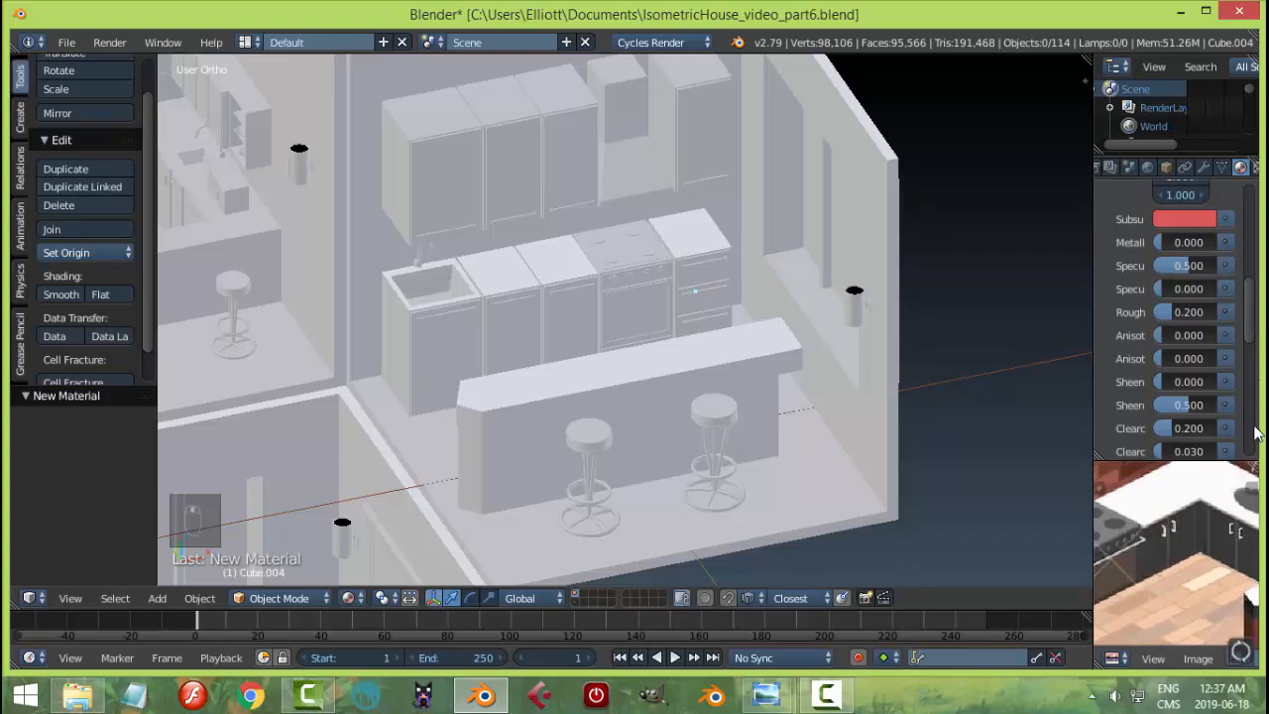
{"action": "middle_click_drag", "start_coordinate": [1171, 585], "coordinate": [1040, 535]}
{"action": "middle_click_drag", "start_coordinate": [1206, 530], "coordinate": [1142, 571]}
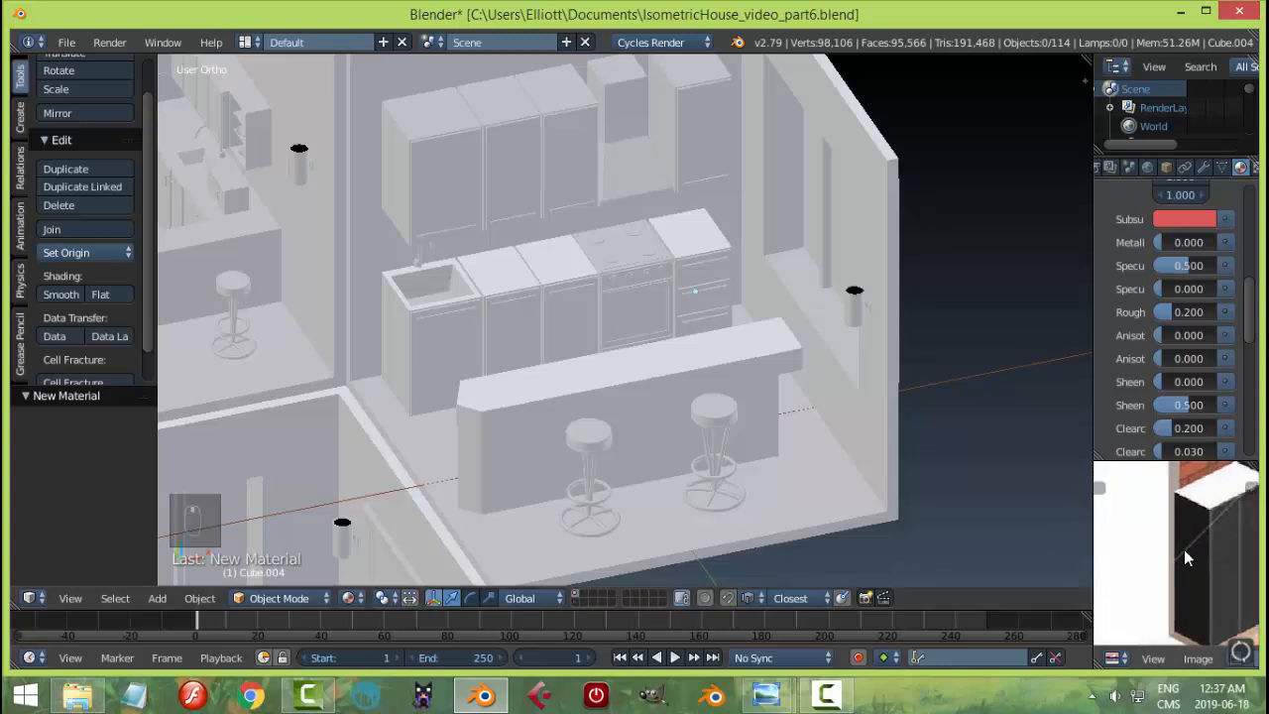
{"action": "left_click_drag", "start_coordinate": [1254, 319], "coordinate": [1242, 280]}
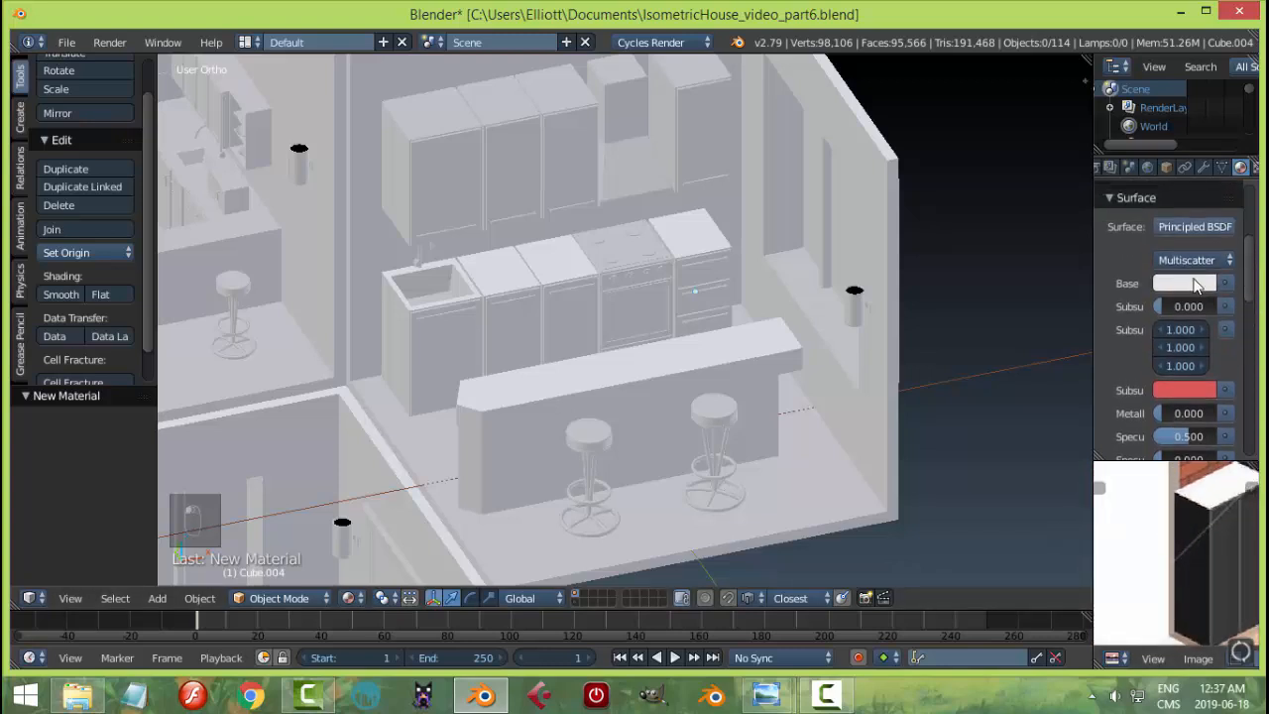
{"action": "left_click", "coordinate": [1197, 285]}
{"action": "left_click", "coordinate": [1201, 490]}
{"action": "left_click", "coordinate": [1195, 518]}
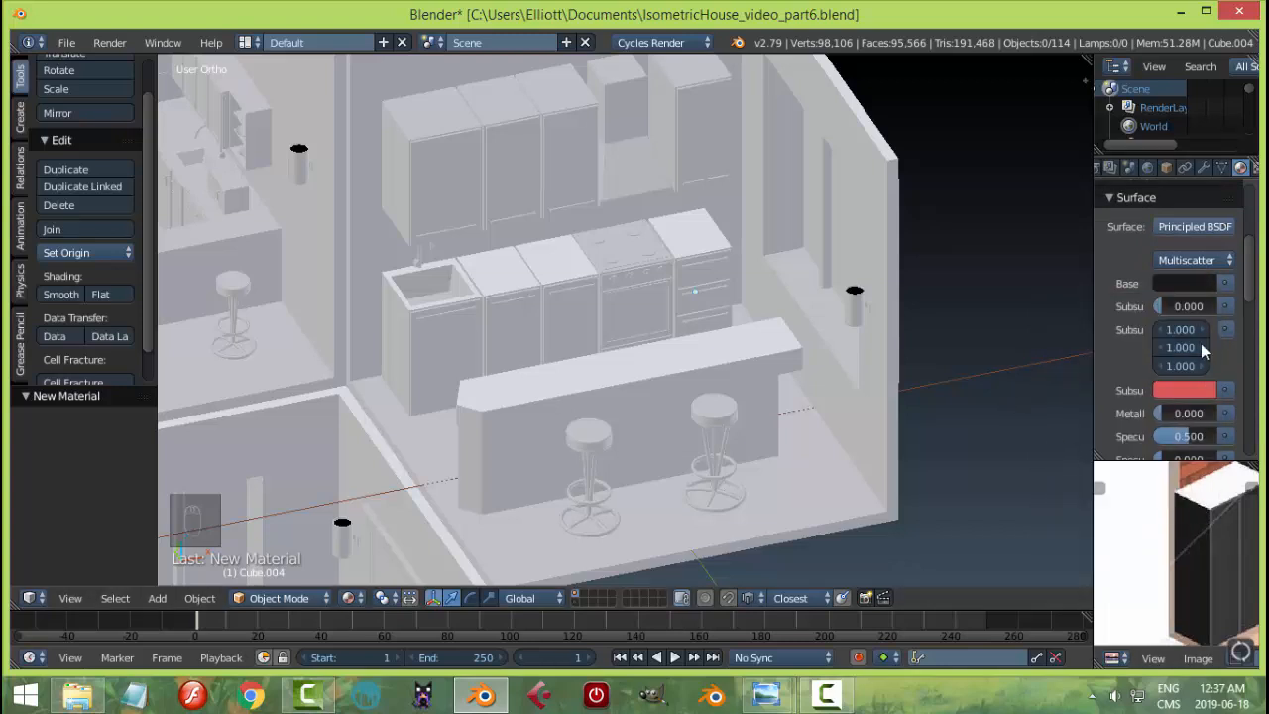
- Create a fourth material on the kitchen cabinets, name it GreyM and set its surface to Principled BSDF
{"action": "left_click_drag", "start_coordinate": [1250, 288], "coordinate": [1258, 235]}
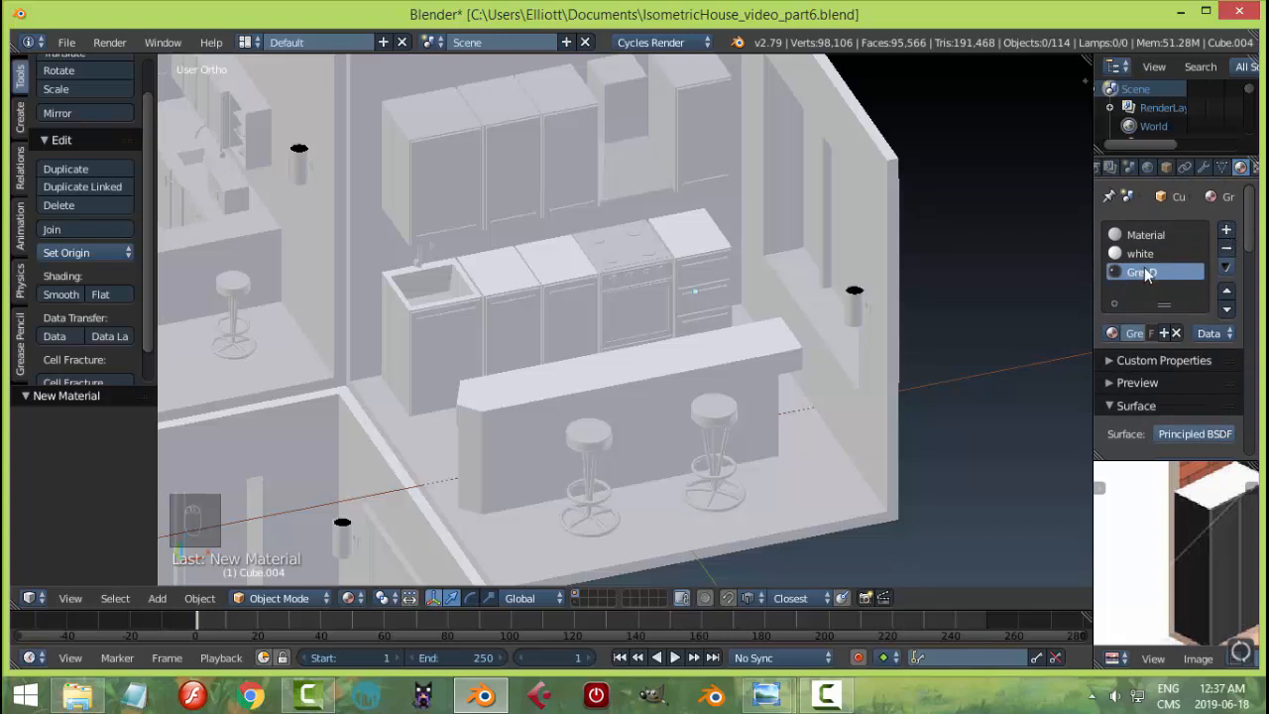
{"action": "left_click", "coordinate": [1227, 231]}
{"action": "left_click", "coordinate": [1148, 333]}
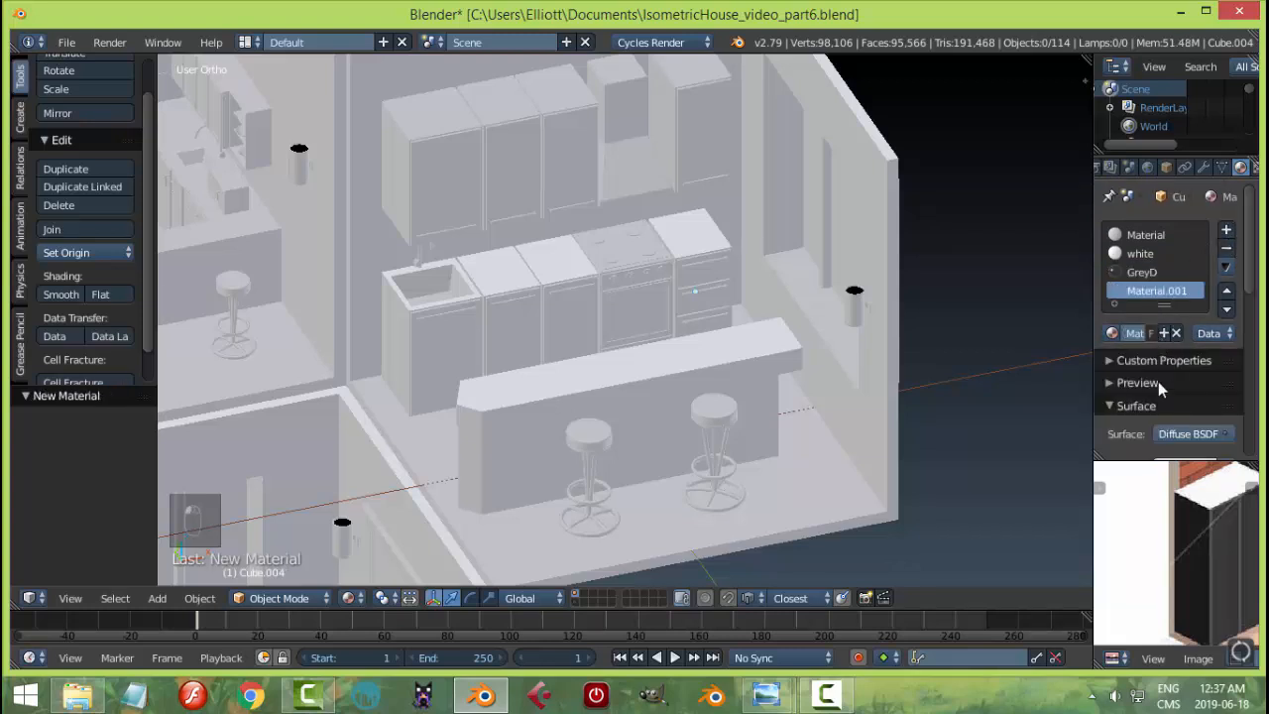
{"action": "double_click", "coordinate": [1150, 292]}
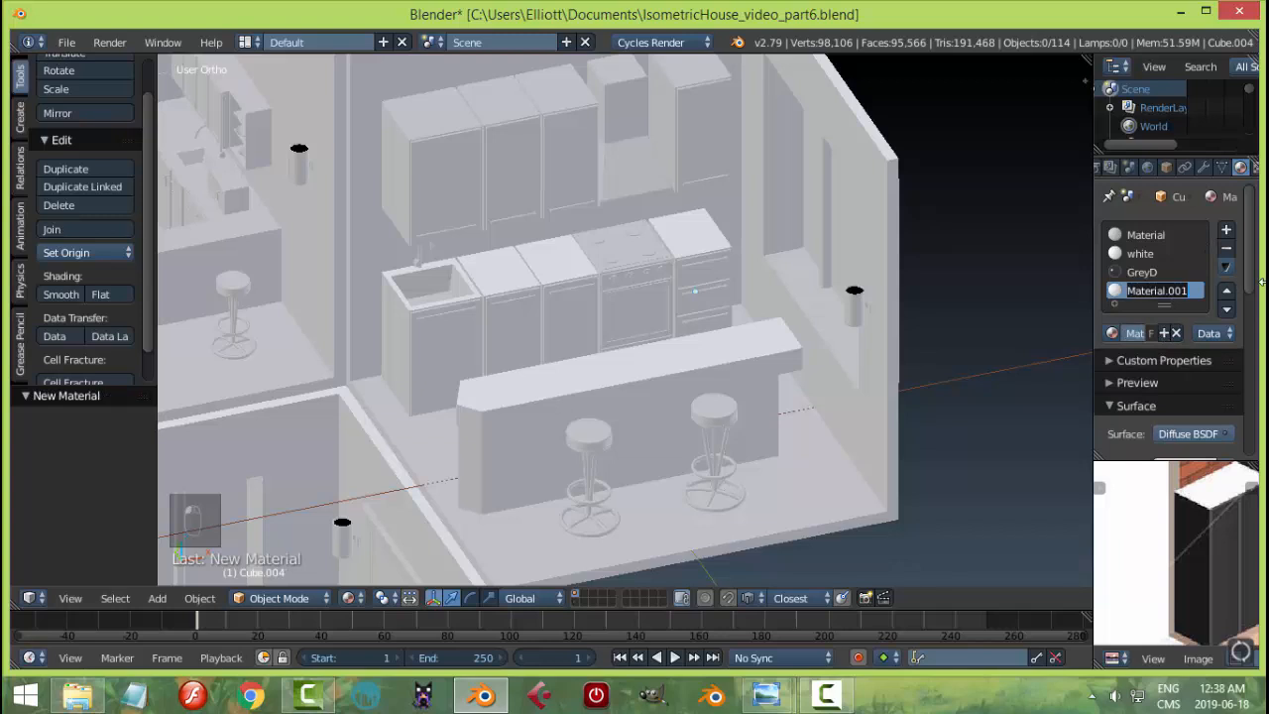
{"action": "type", "text": "Grey"}
{"action": "key", "text": "Return"}
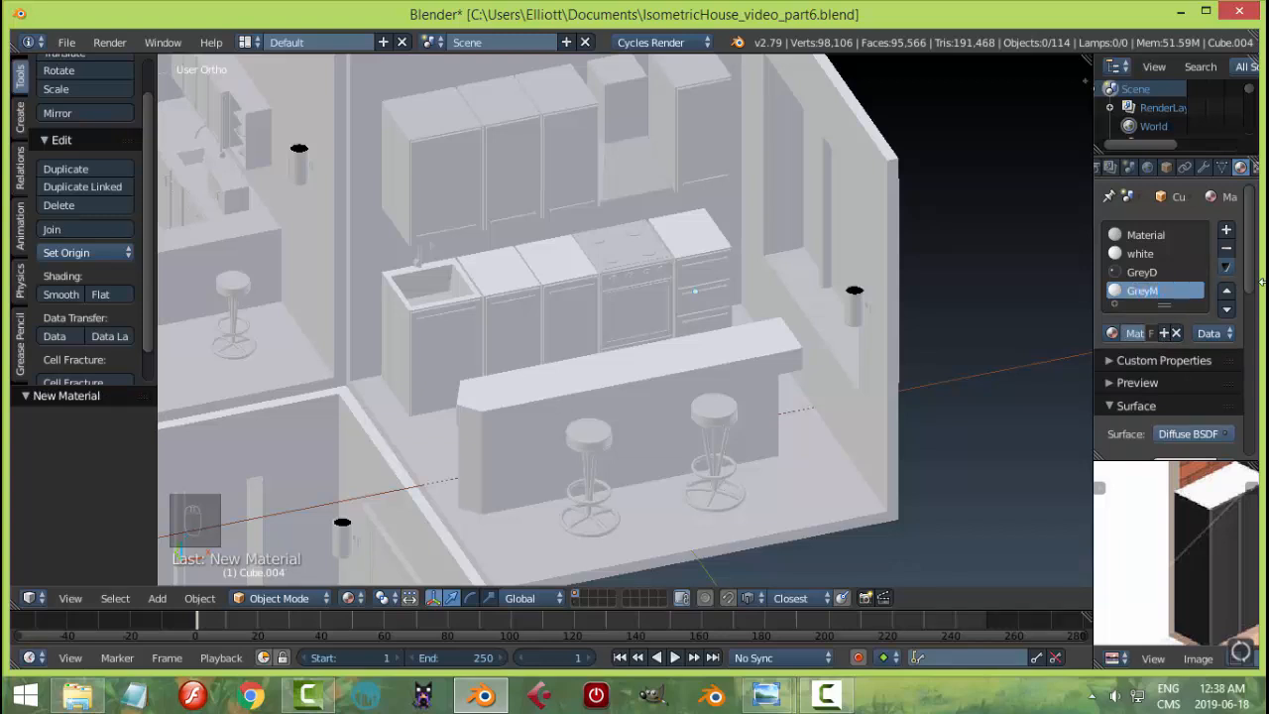
{"action": "left_click", "coordinate": [1203, 433]}
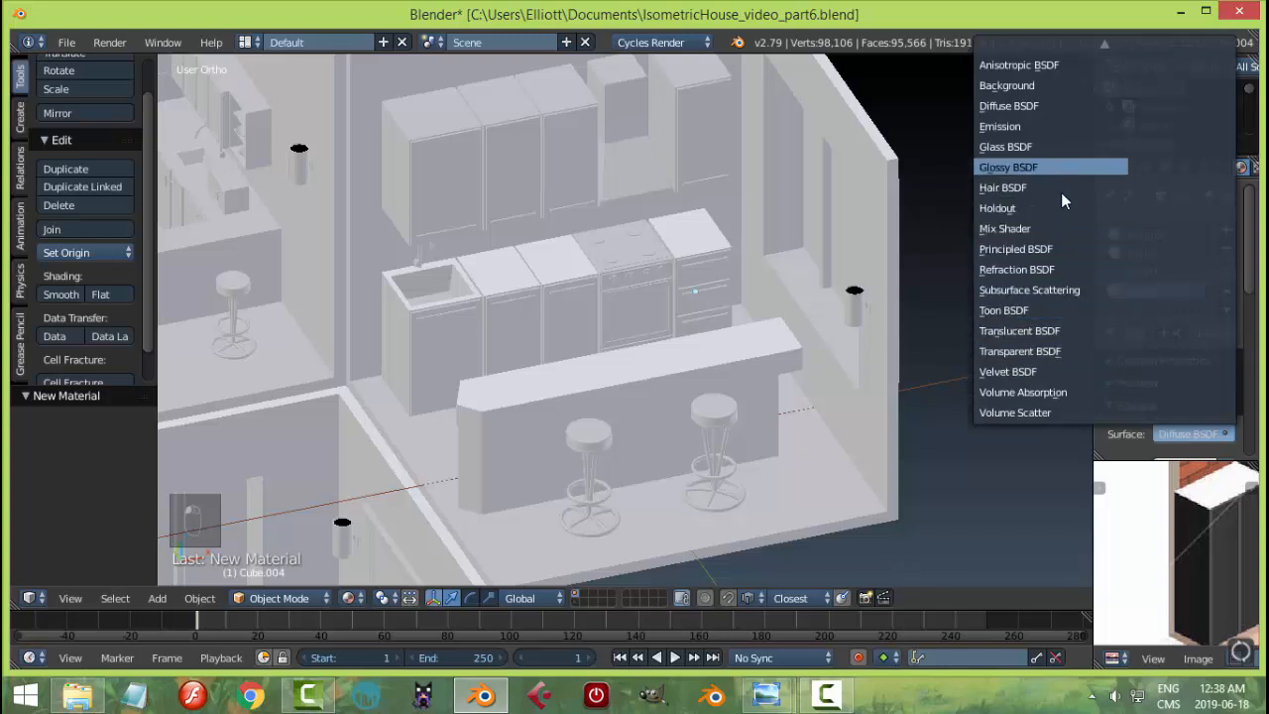
{"action": "left_click", "coordinate": [1050, 245]}
- Set the GreyM material's Clearcoat to 0.2 and its Roughness to 0.2
{"action": "scroll", "coordinate": [1244, 334], "scroll_direction": "down", "scroll_amount": 6}
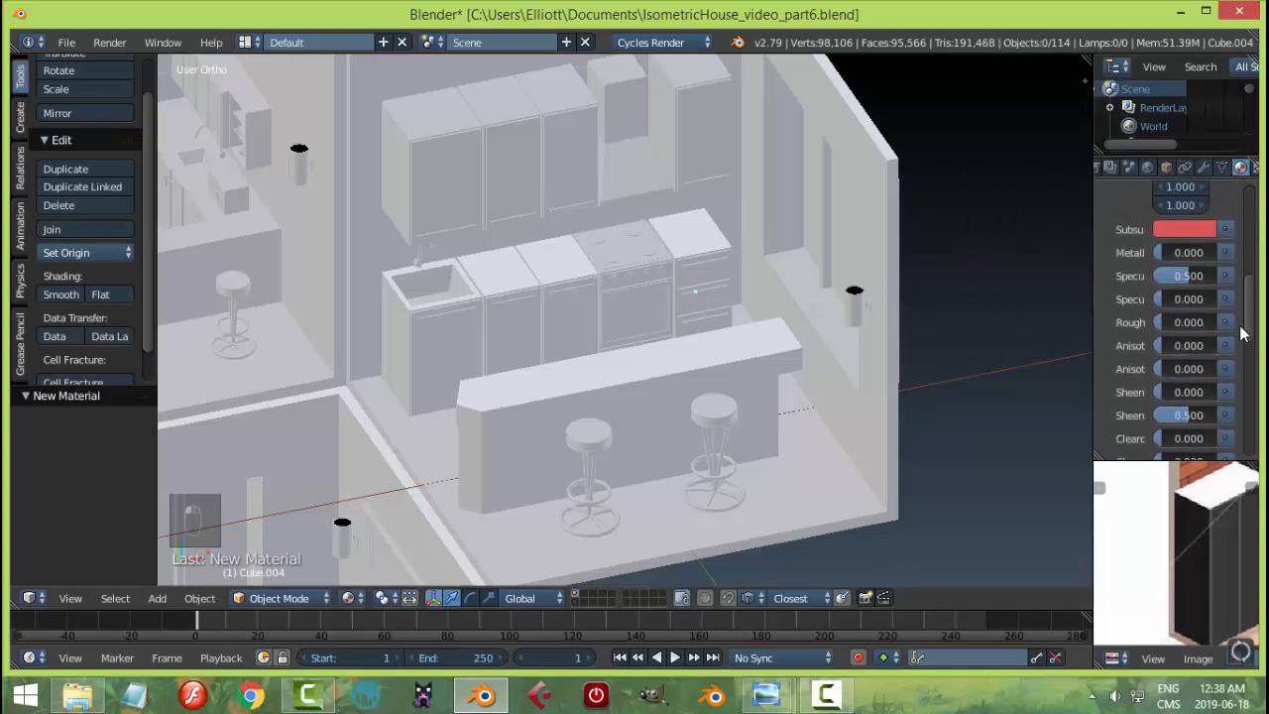
{"action": "scroll", "coordinate": [1244, 334], "scroll_direction": "down", "scroll_amount": 2}
{"action": "left_click", "coordinate": [1185, 379]}
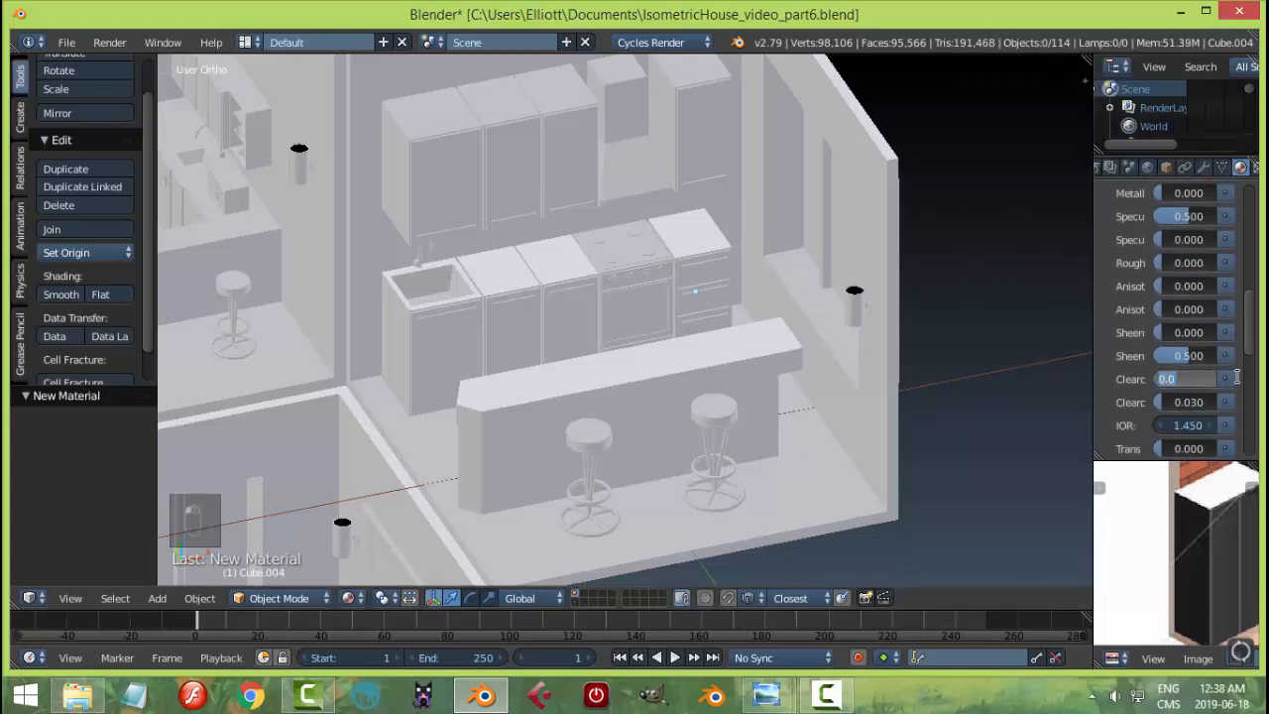
{"action": "type", "text": "0.2"}
{"action": "key", "text": "Return"}
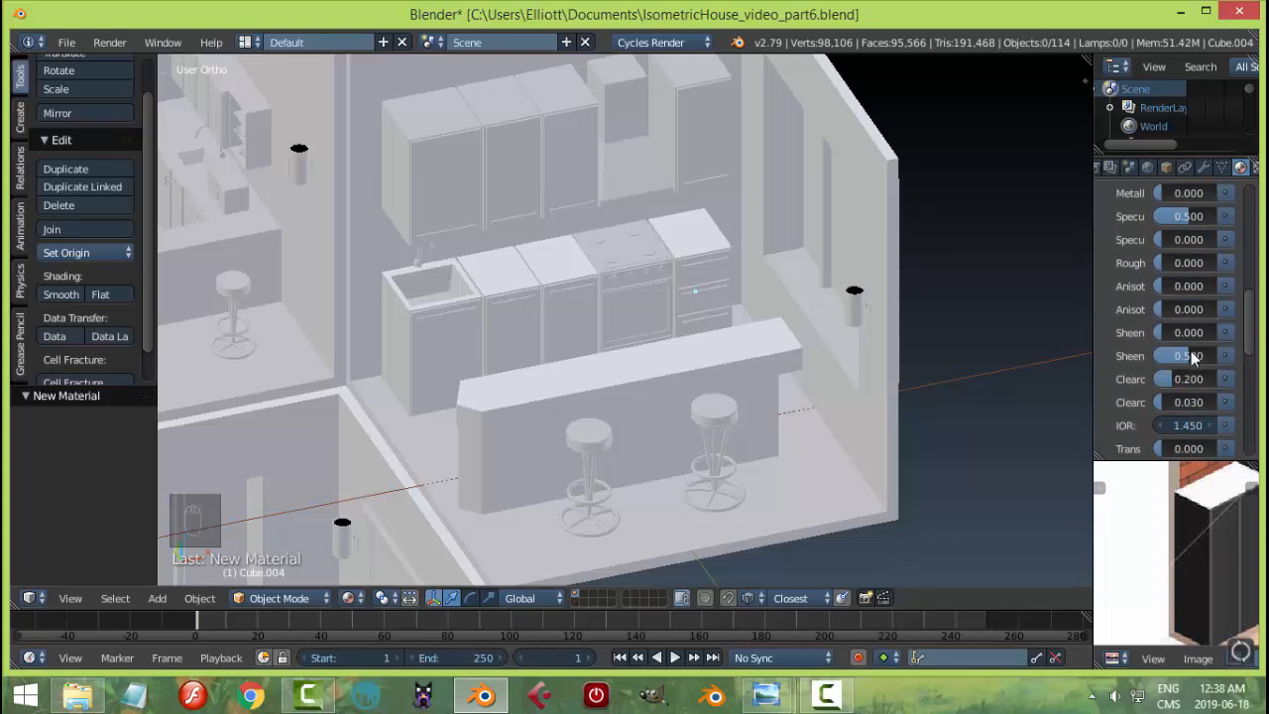
{"action": "left_click", "coordinate": [1195, 263]}
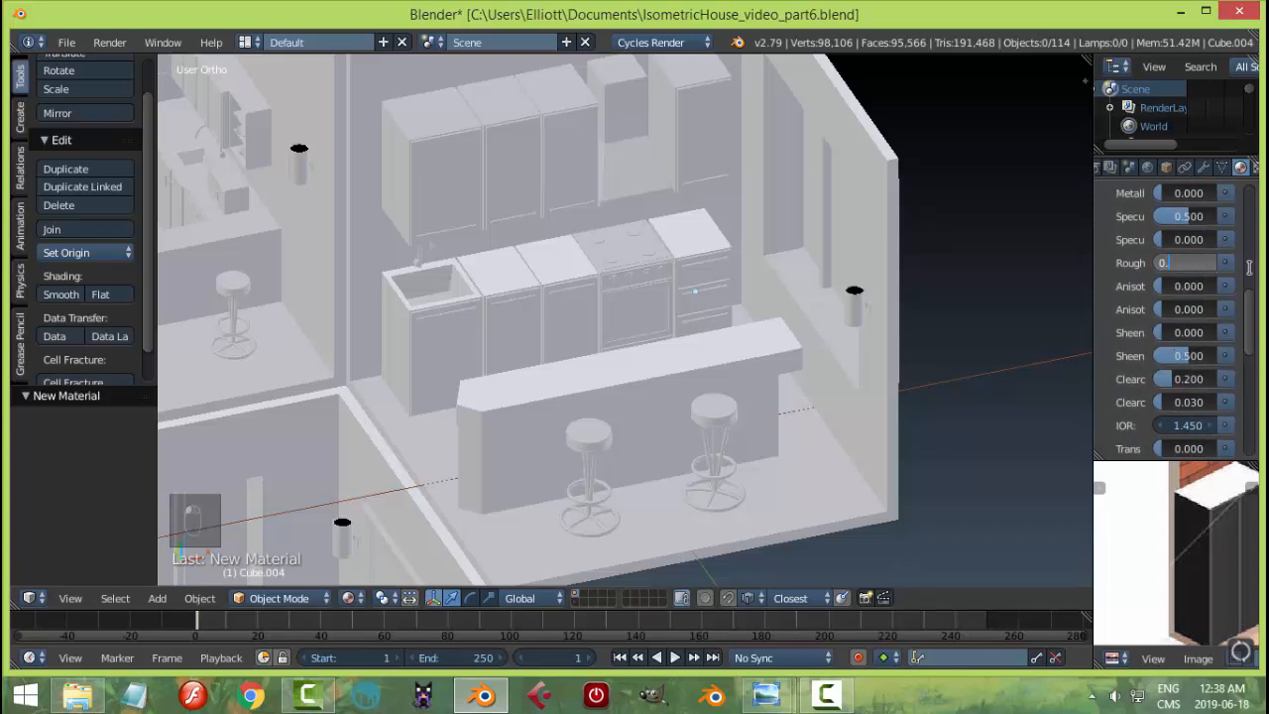
{"action": "type", "text": "0.2"}
{"action": "key", "text": "Return"}
- Set GreyM's base colour by sampling the slightly lighter face of the dark cabinet in the reference image
{"action": "left_click_drag", "start_coordinate": [1250, 298], "coordinate": [1251, 256]}
{"action": "left_click", "coordinate": [1189, 256]}
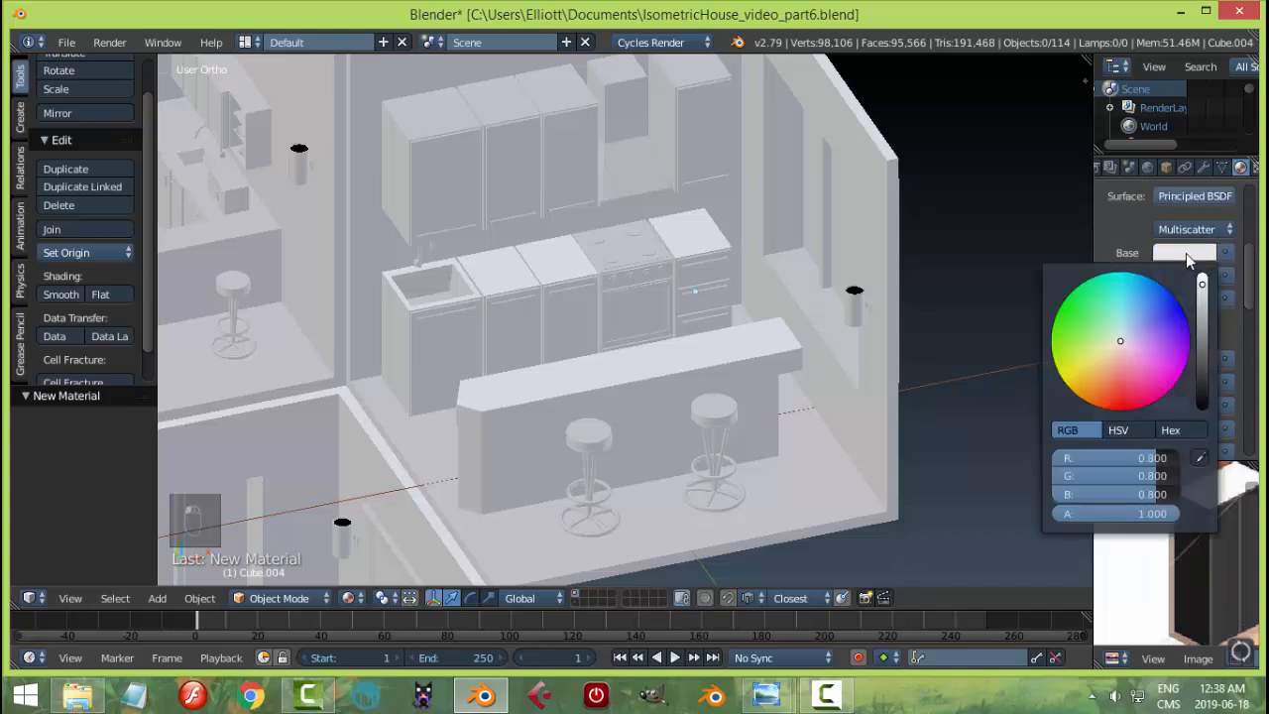
{"action": "left_click", "coordinate": [1201, 459]}
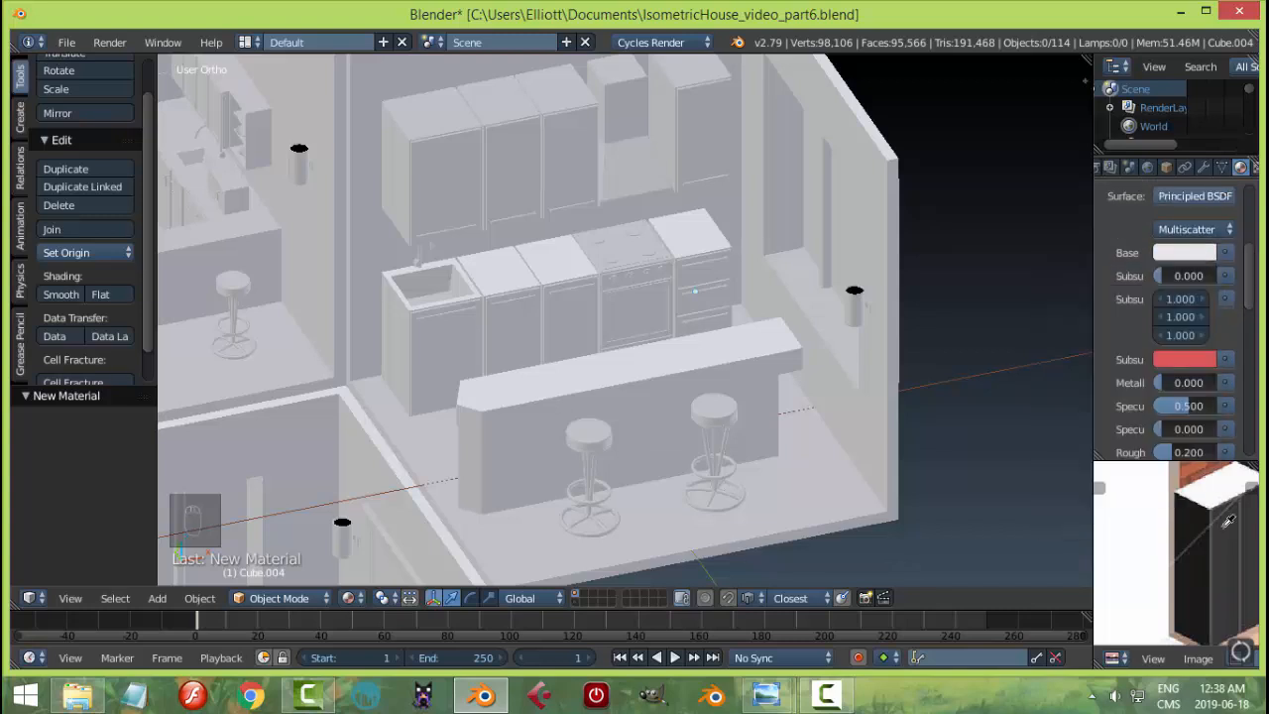
{"action": "left_click", "coordinate": [1230, 538]}
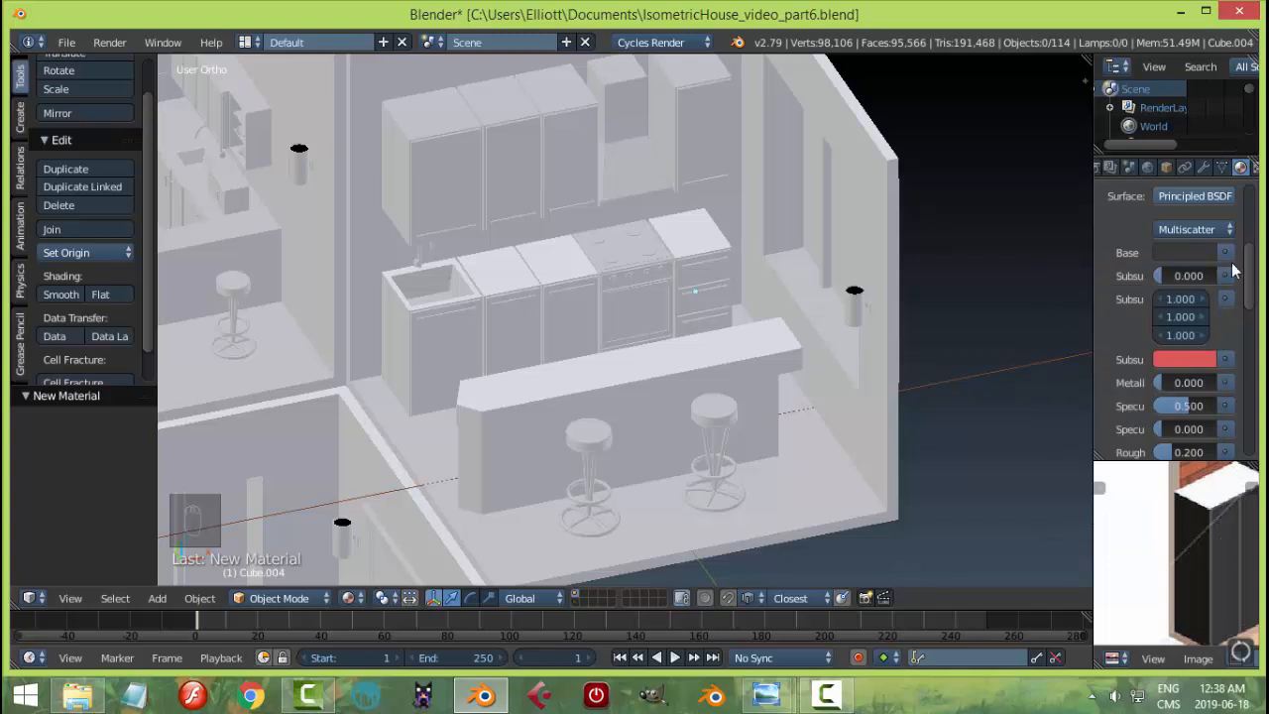
- Create a fifth material on the kitchen cabinets, name it GreyL and set its surface to Principled BSDF
{"action": "left_click_drag", "start_coordinate": [1254, 275], "coordinate": [1254, 234]}
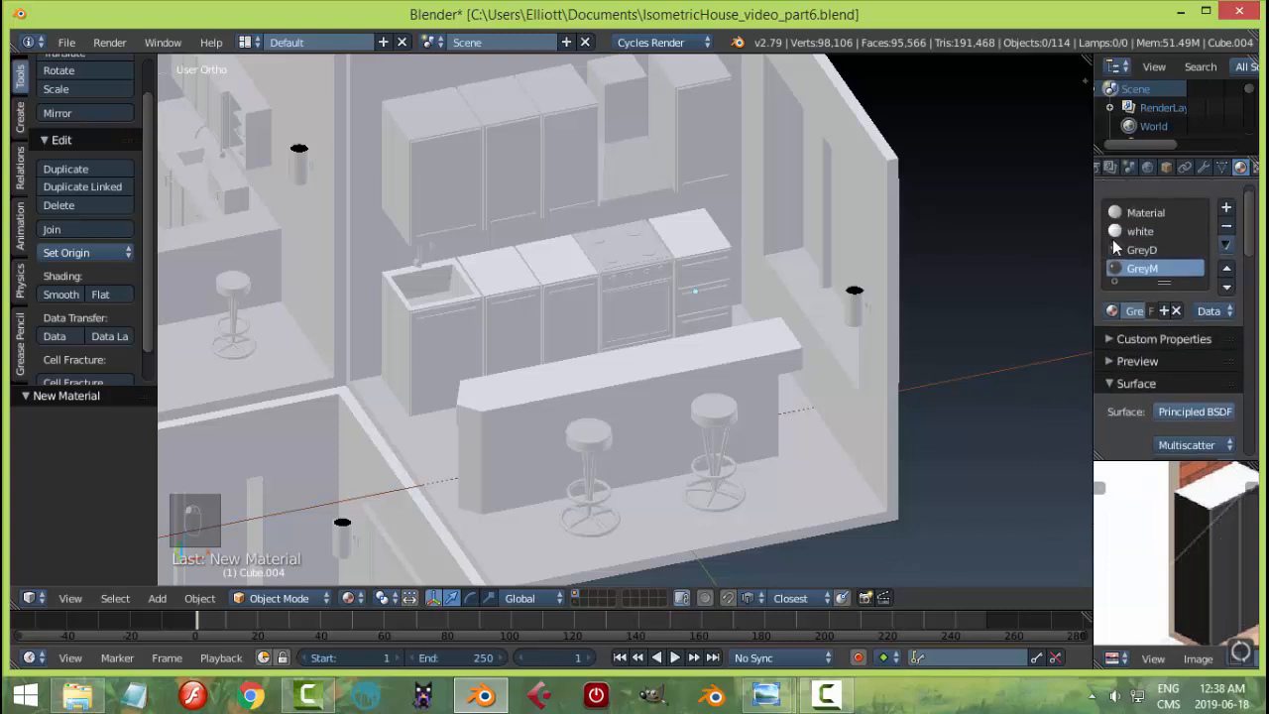
{"action": "left_click", "coordinate": [1227, 207]}
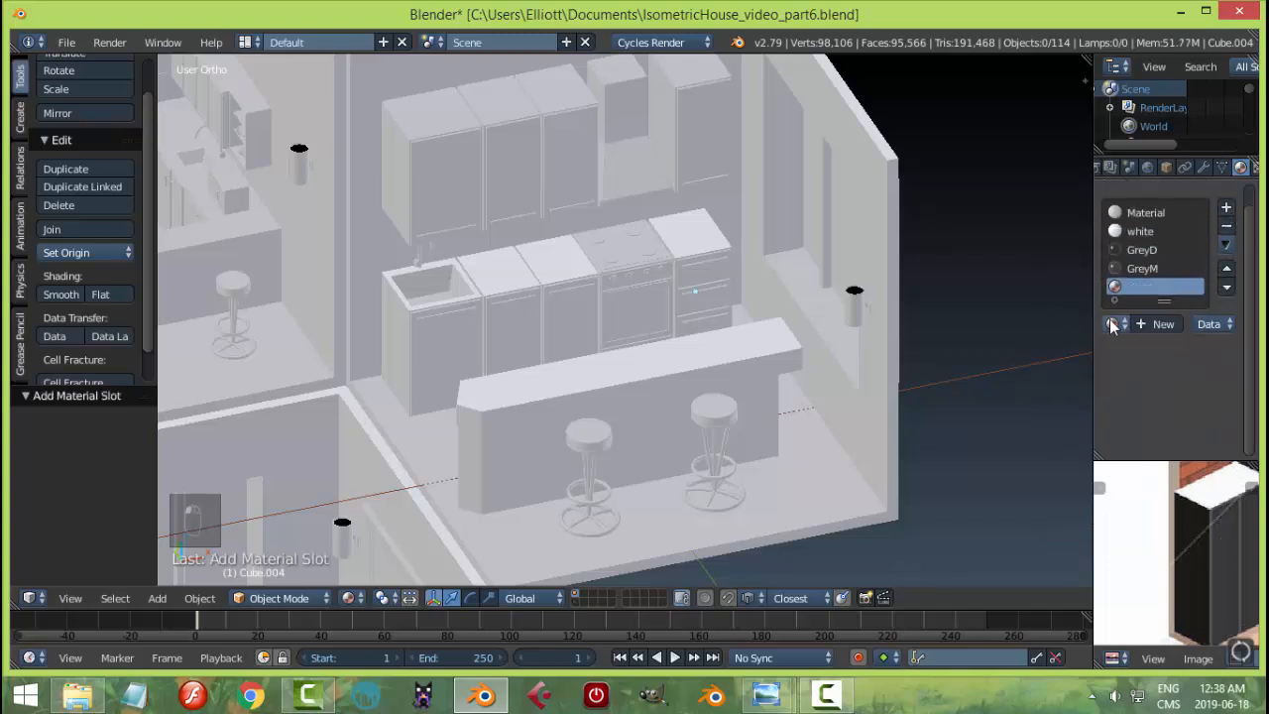
{"action": "left_click", "coordinate": [1138, 328]}
{"action": "double_click", "coordinate": [1156, 289]}
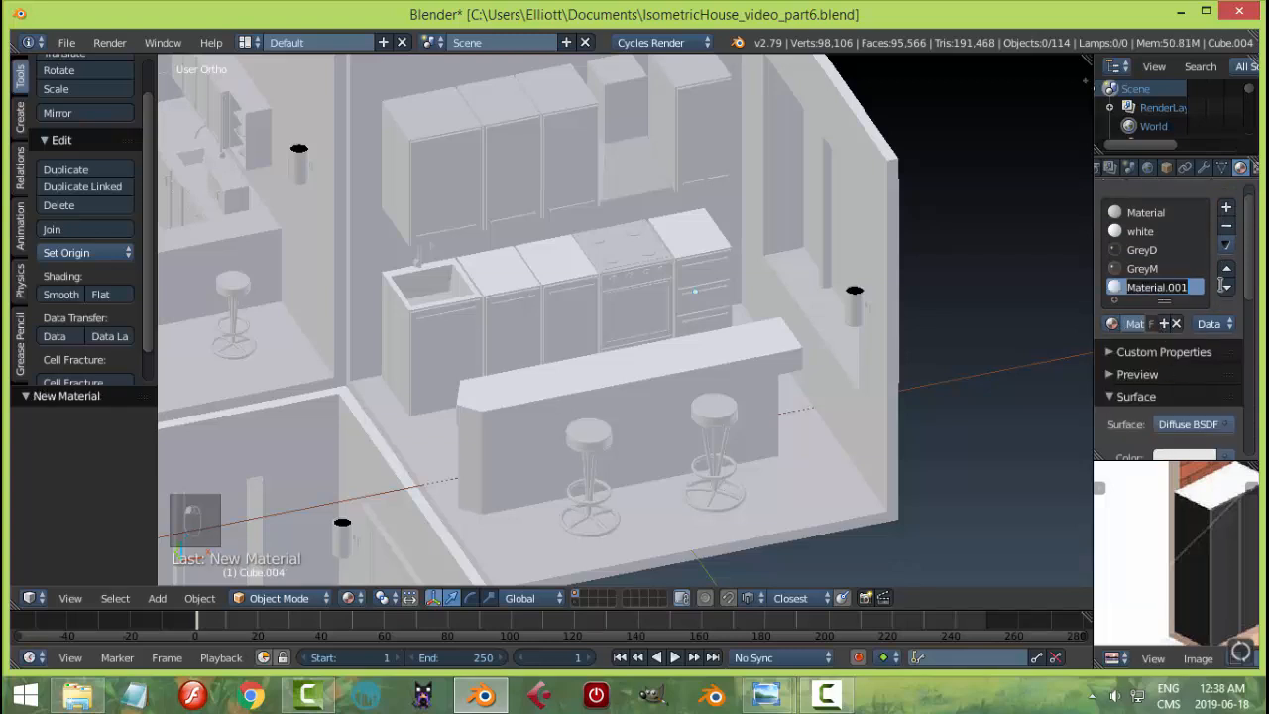
{"action": "type", "text": "GreyL"}
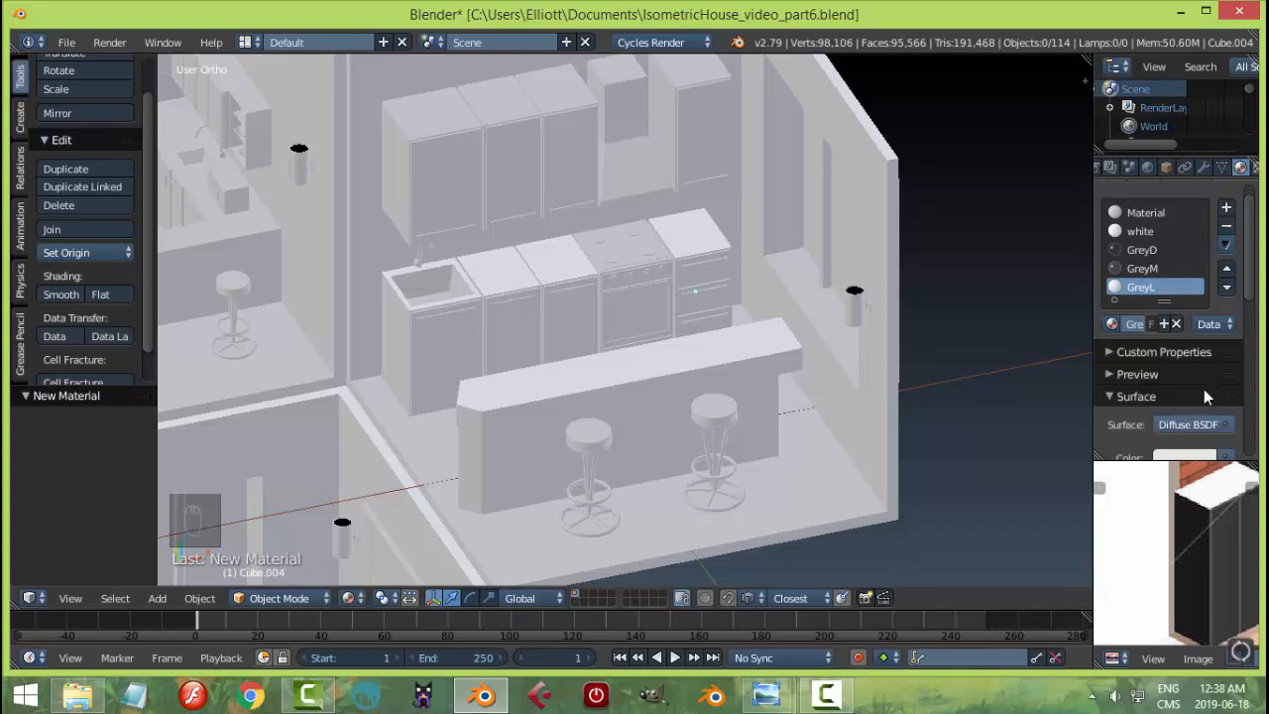
{"action": "scroll", "coordinate": [1230, 298], "scroll_direction": "down", "scroll_amount": 3}
{"action": "left_click", "coordinate": [1180, 278]}
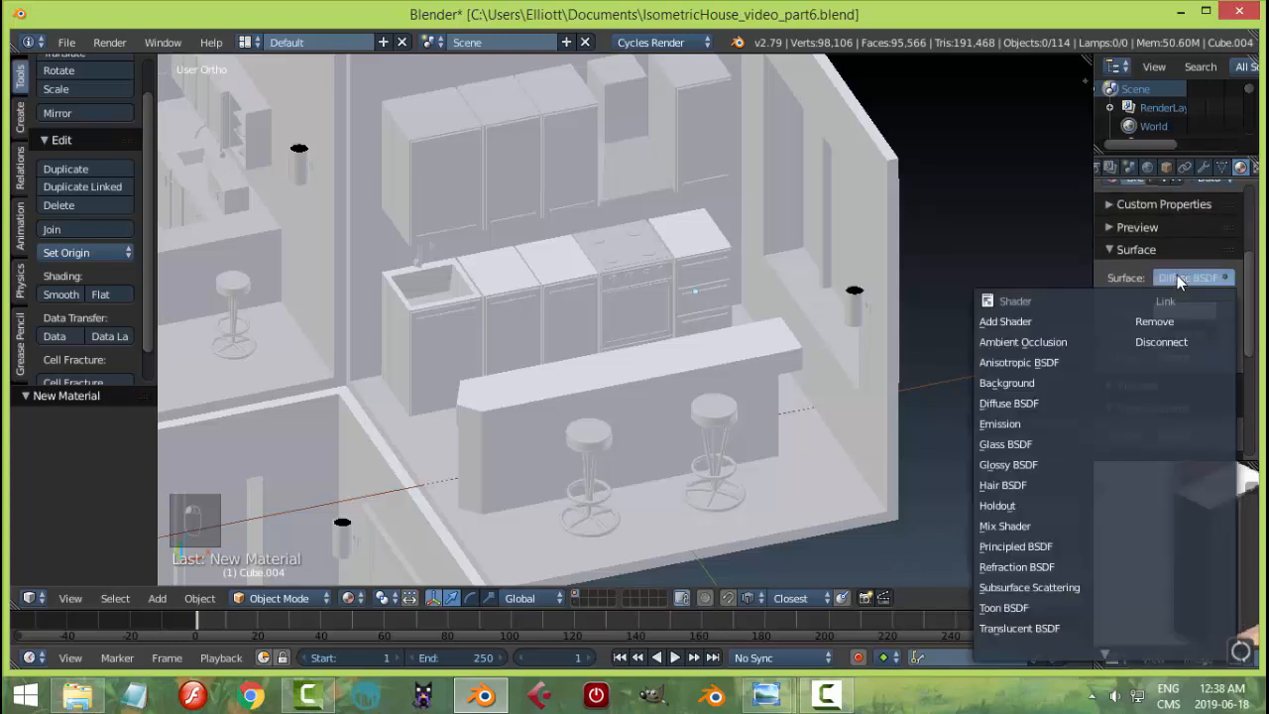
{"action": "left_click", "coordinate": [1021, 546]}
- Set the GreyL material's Clearcoat to 0.2 and its Roughness to 0.2
{"action": "scroll", "coordinate": [1200, 396], "scroll_direction": "down", "scroll_amount": 6}
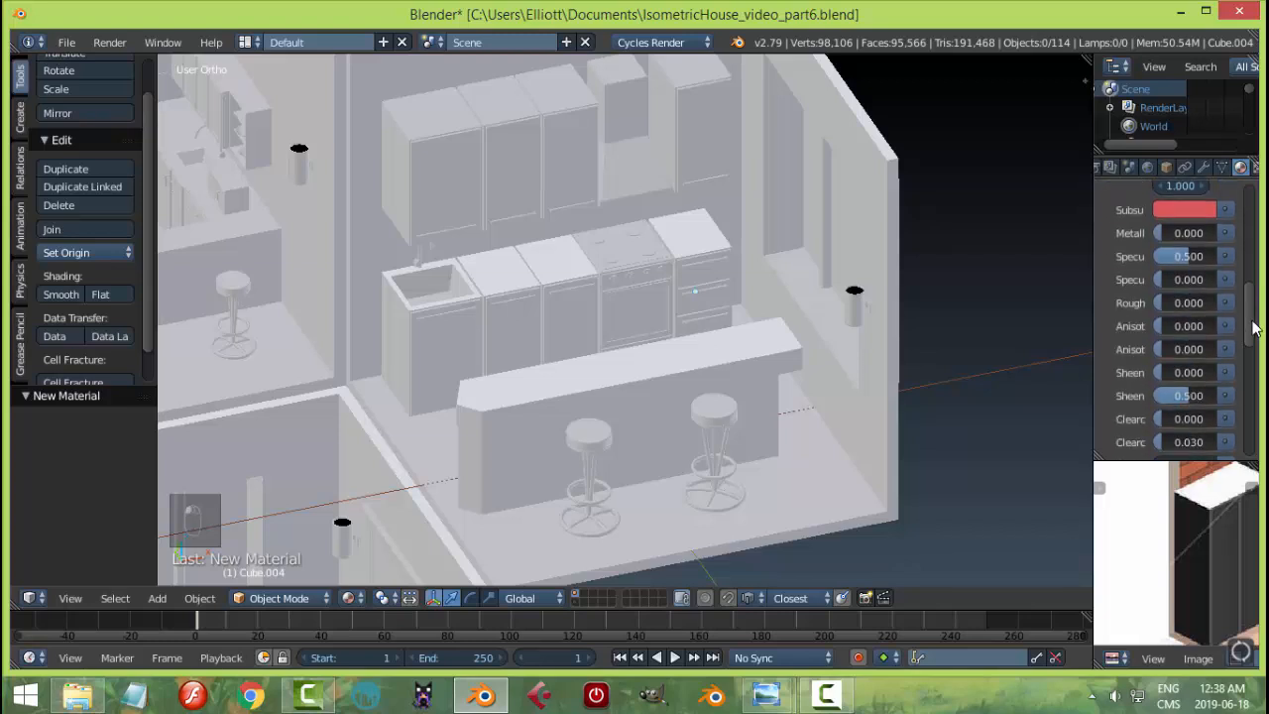
{"action": "left_click", "coordinate": [1188, 401]}
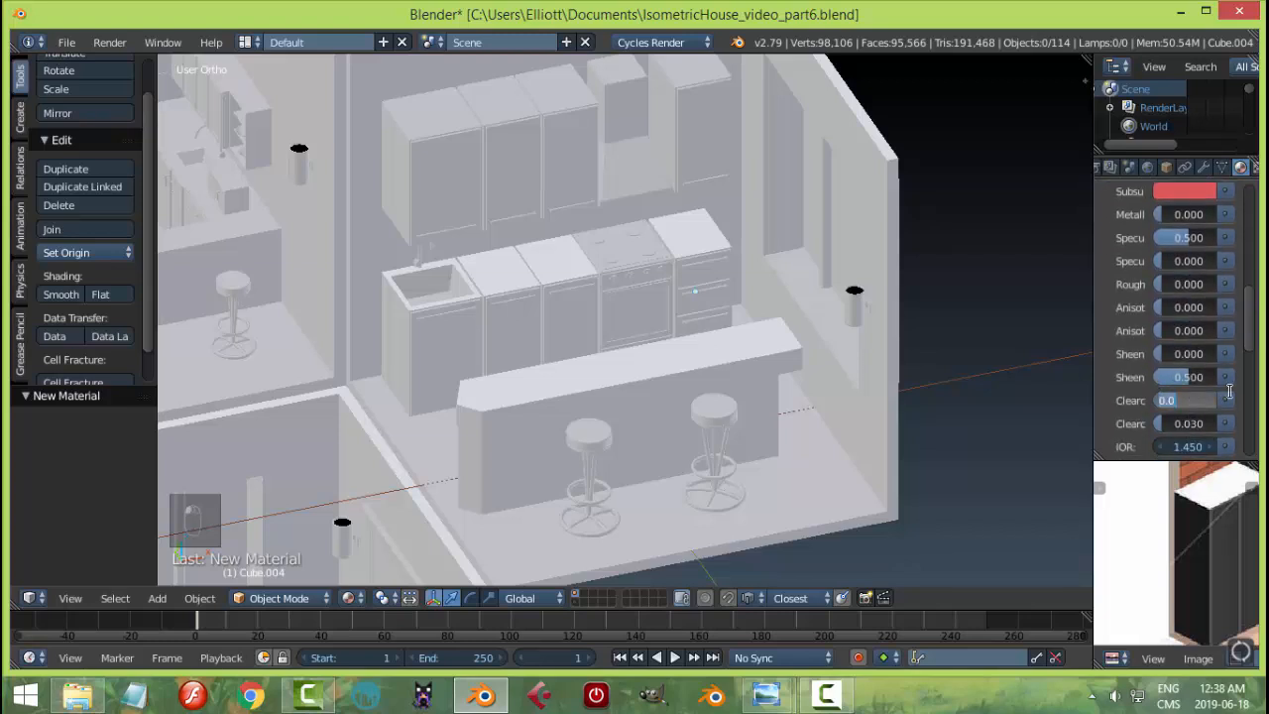
{"action": "type", "text": "0.2"}
{"action": "key", "text": "Return"}
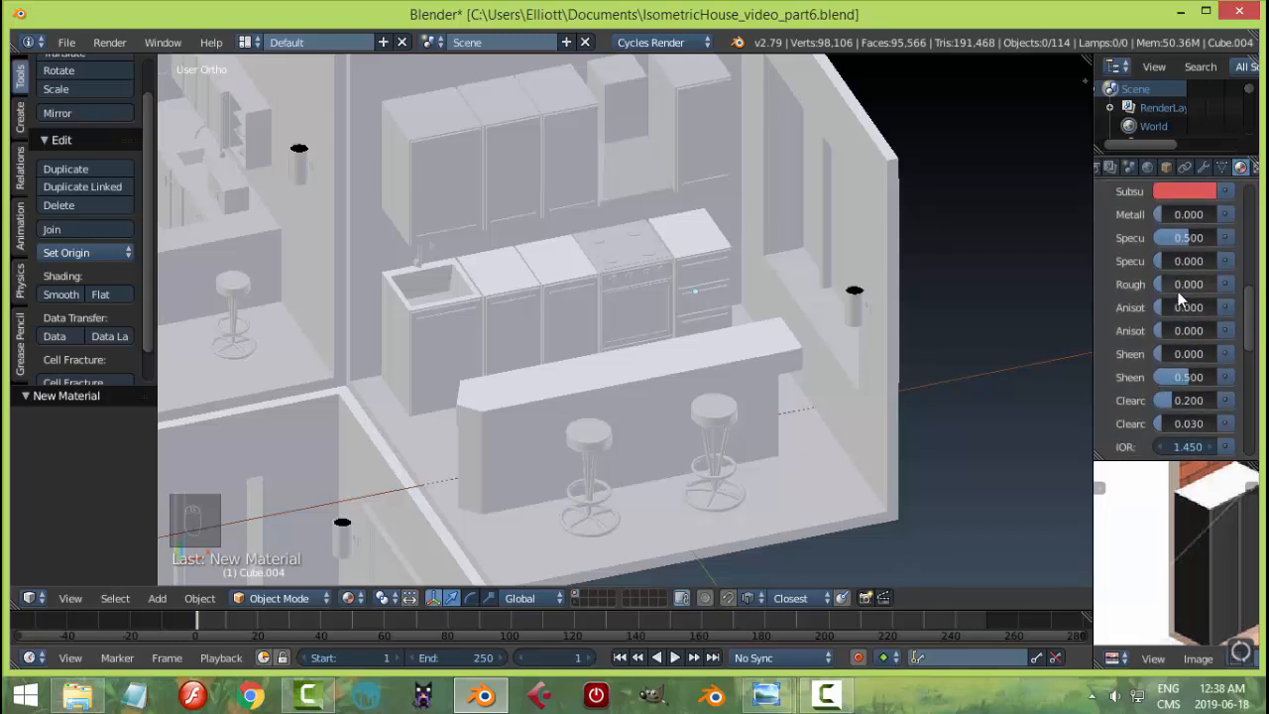
{"action": "left_click", "coordinate": [1202, 286]}
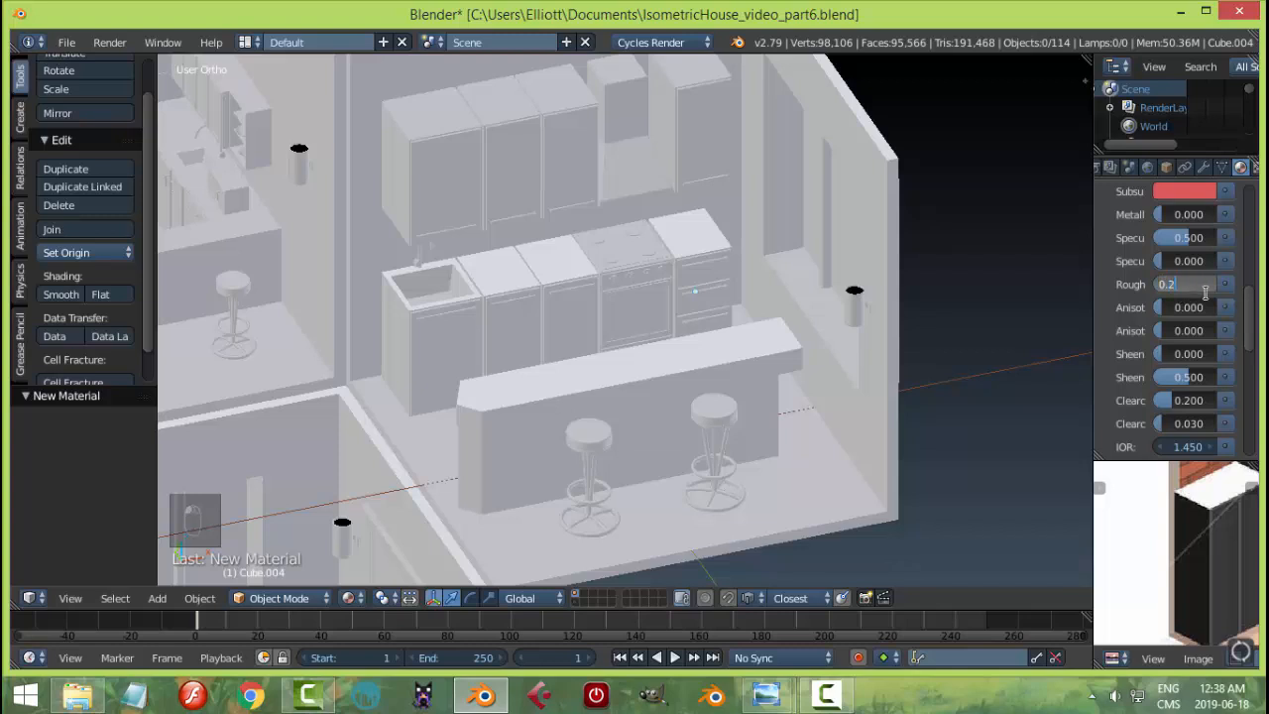
{"action": "type", "text": "0.2"}
{"action": "key", "text": "Return"}
- Try a base colour for GreyL sampled from the dark cabinet's lighter face in the reference image
{"action": "scroll", "coordinate": [1194, 263], "scroll_direction": "up", "scroll_amount": 4}
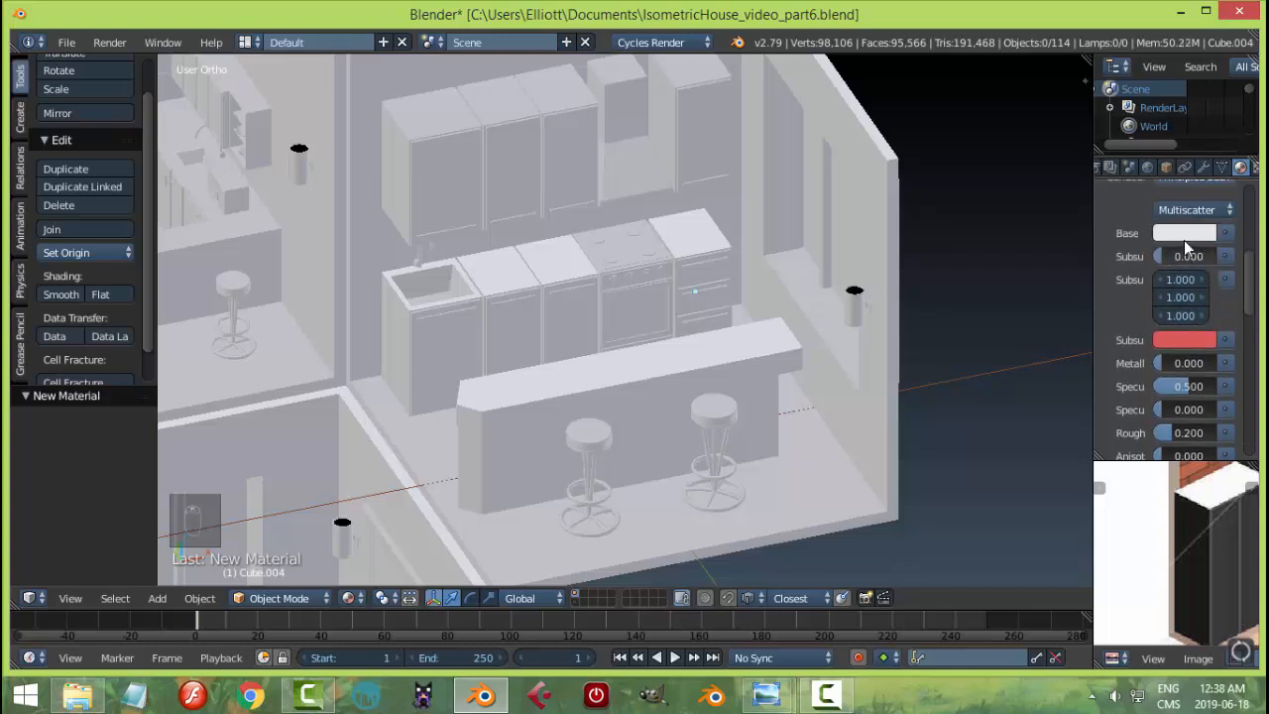
{"action": "left_click", "coordinate": [1188, 234]}
{"action": "left_click", "coordinate": [1200, 439]}
{"action": "left_click", "coordinate": [1247, 525]}
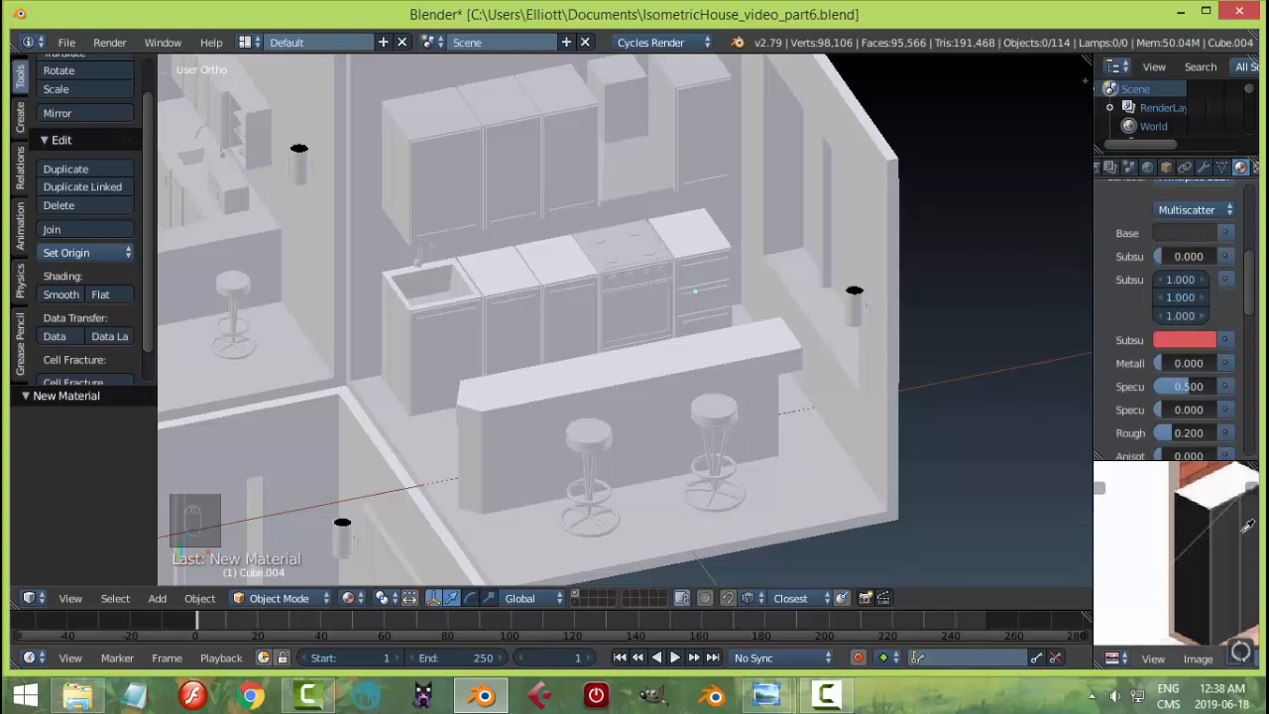
{"action": "scroll", "coordinate": [1249, 308], "scroll_direction": "up", "scroll_amount": 5}
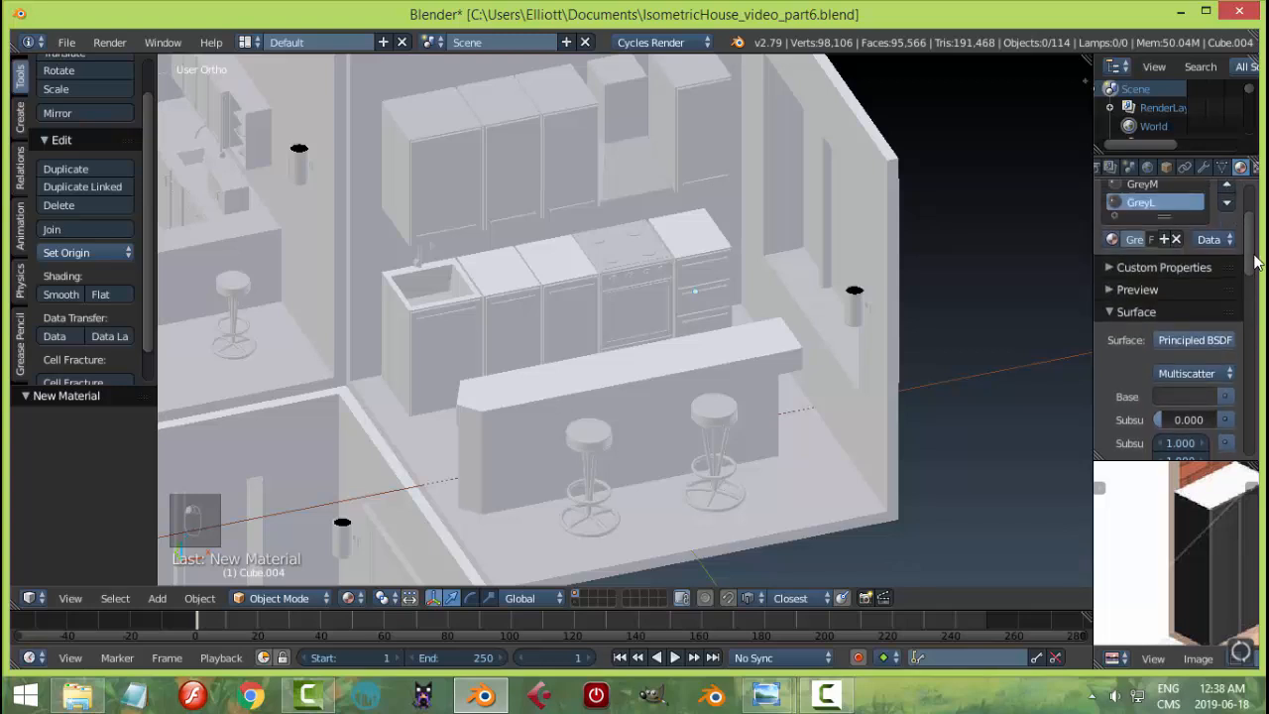
- Sample GreyL's base colour from the lighter grey shelf unit against the reference's brick wall, and save the file over the existing one
{"action": "scroll", "coordinate": [1255, 327], "scroll_direction": "down", "scroll_amount": 4}
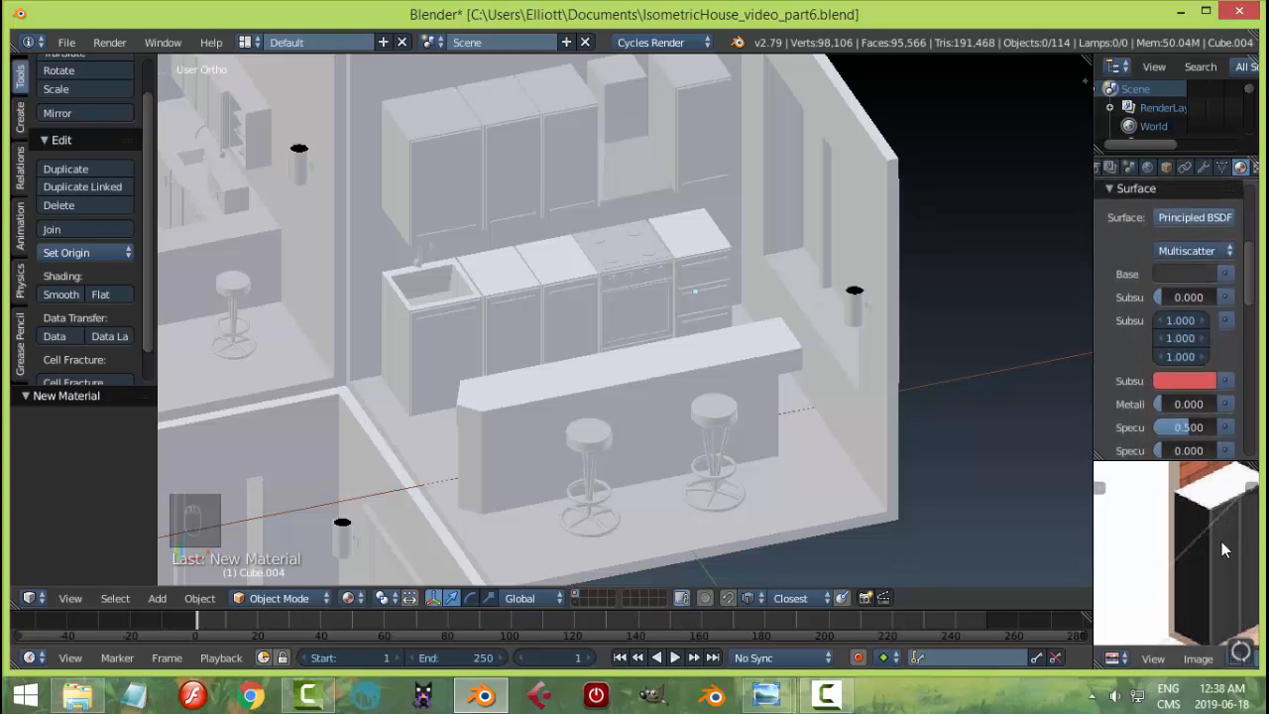
{"action": "middle_click_drag", "start_coordinate": [1220, 545], "coordinate": [1150, 501]}
{"action": "left_click", "coordinate": [1195, 274]}
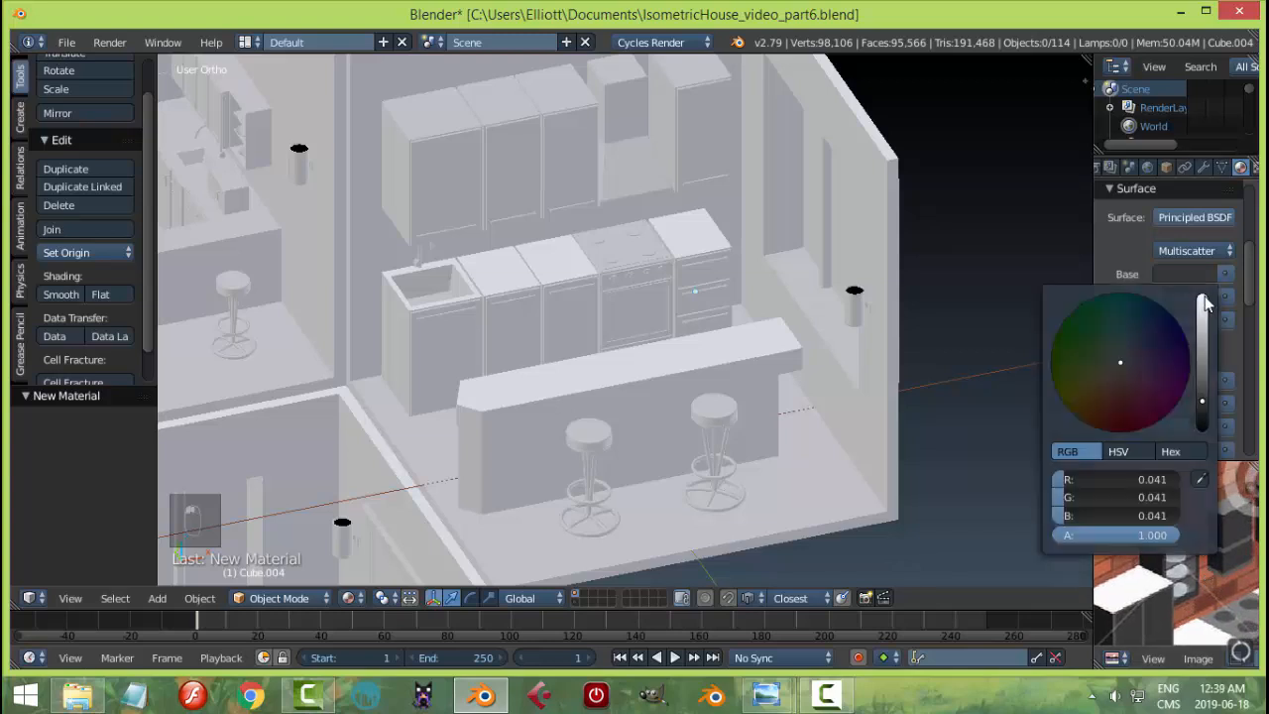
{"action": "left_click", "coordinate": [1203, 480]}
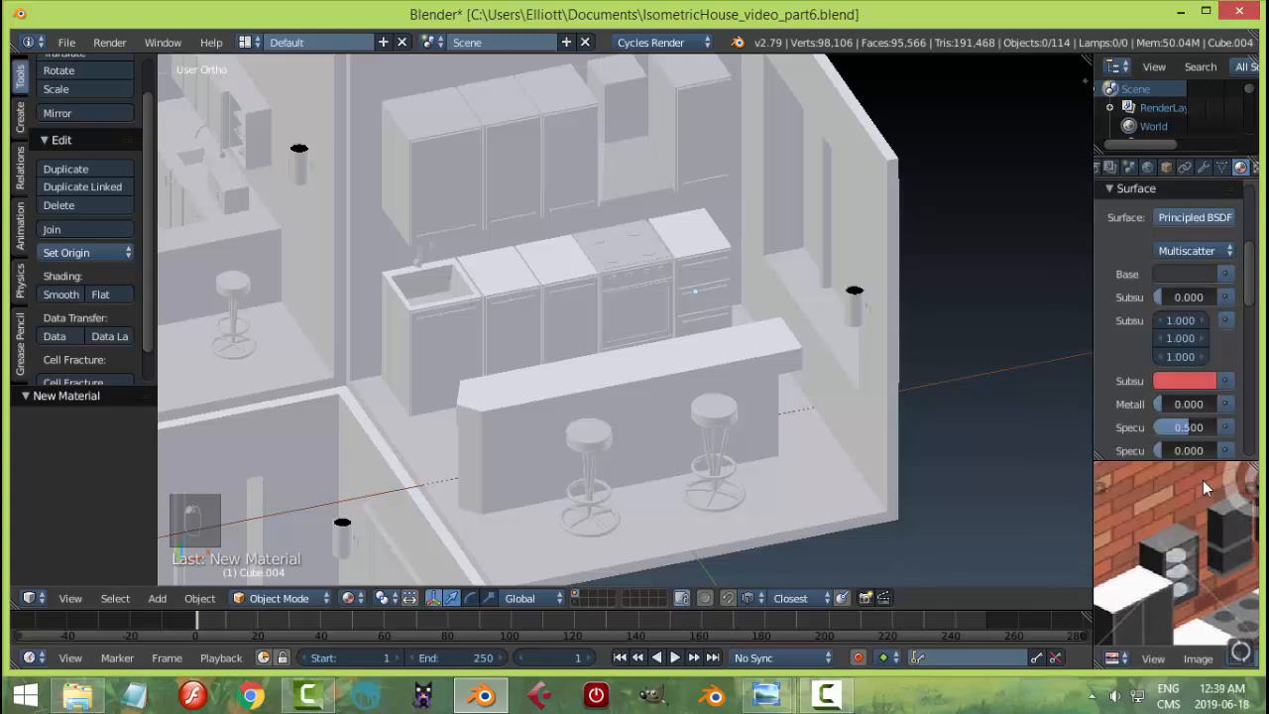
{"action": "left_click", "coordinate": [1180, 536]}
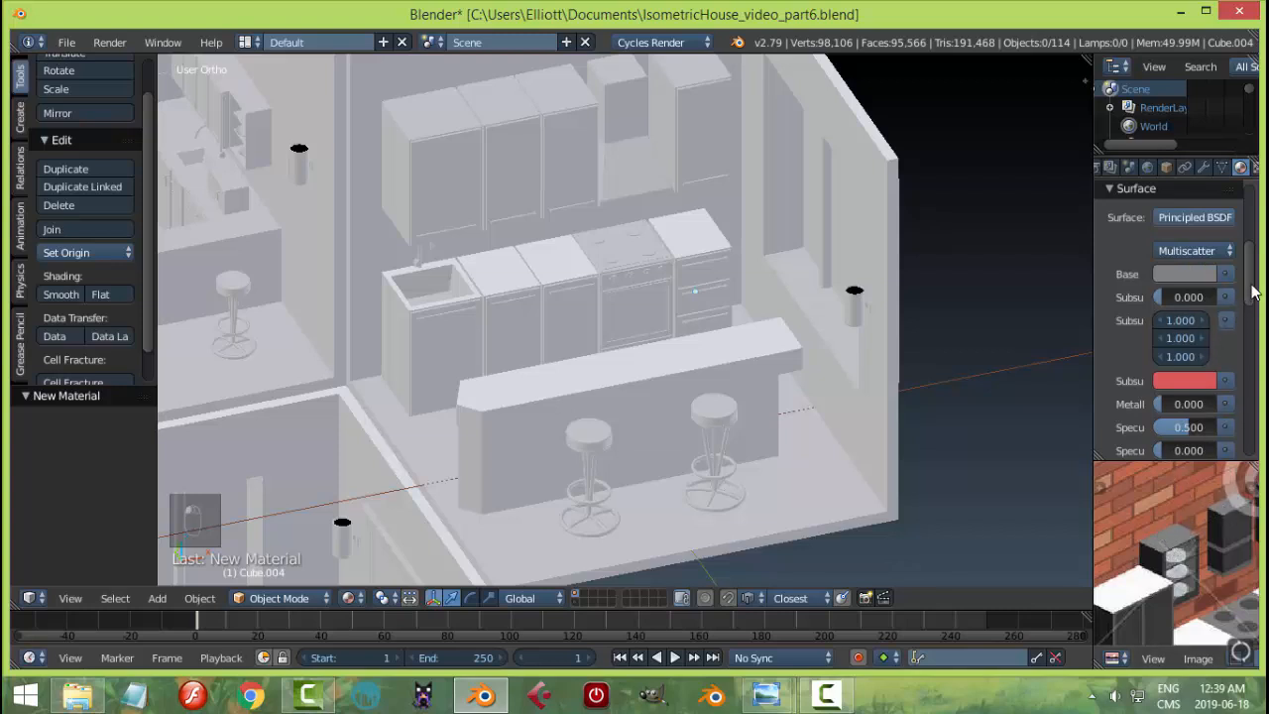
{"action": "left_click_drag", "start_coordinate": [1252, 290], "coordinate": [1254, 254]}
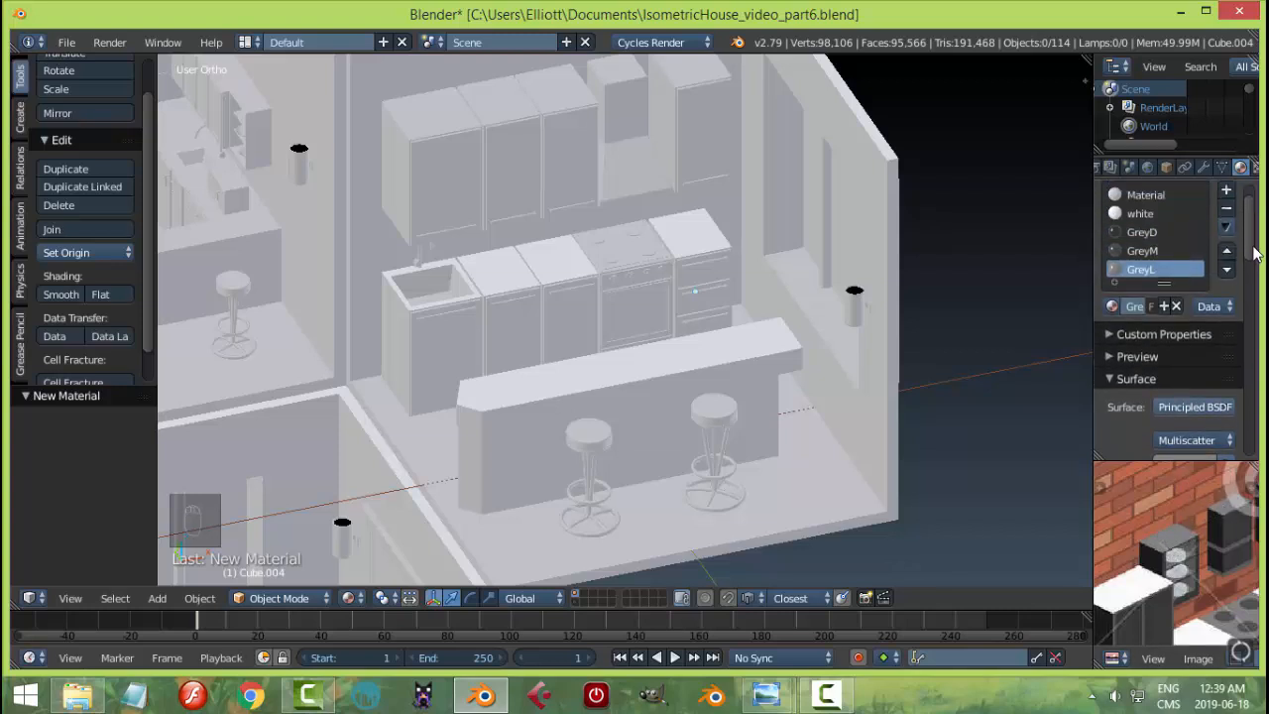
{"action": "key", "text": "ctrl+s"}
{"action": "left_click", "coordinate": [768, 330]}
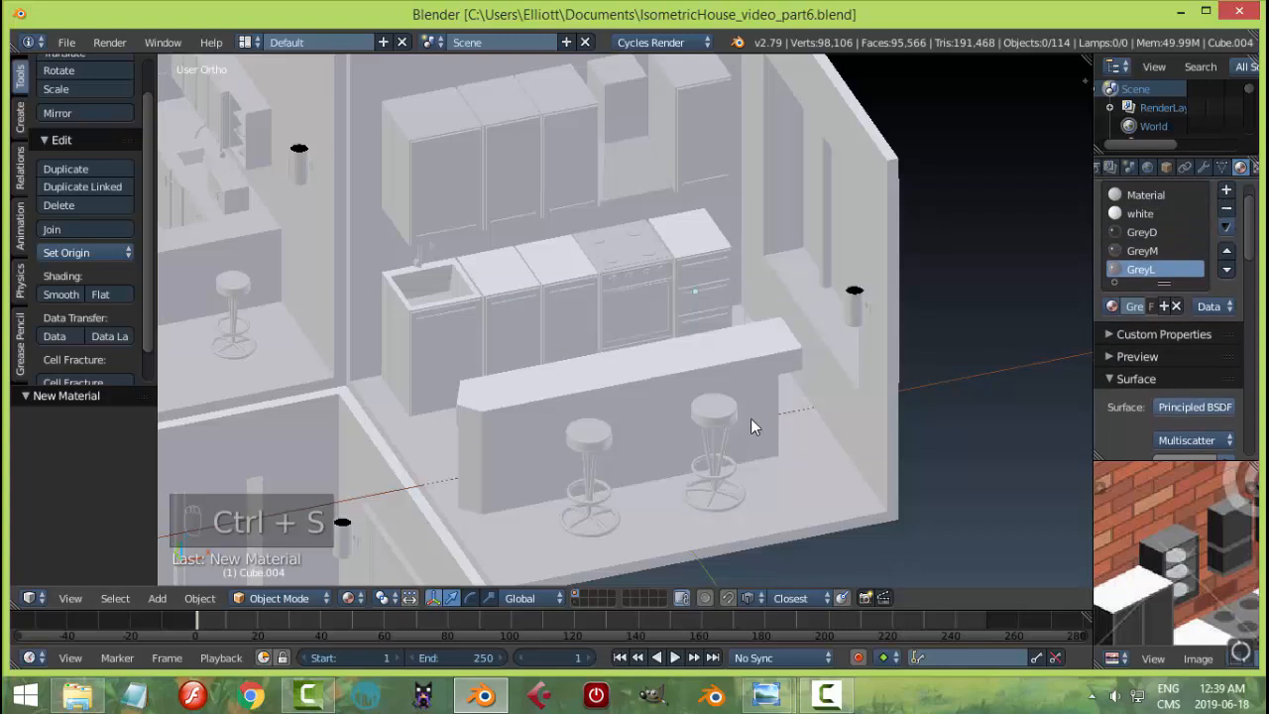
- Enter Edit Mode on the breakfast bar in front of the straight cabinet run and select the face loop around its countertop edge
{"action": "middle_click_drag", "start_coordinate": [750, 418], "coordinate": [769, 377]}
{"action": "right_click", "coordinate": [578, 357]}
{"action": "key", "text": "Tab"}
{"action": "left_click", "coordinate": [691, 363]}
{"action": "scroll", "coordinate": [600, 377], "scroll_direction": "up", "scroll_amount": 2}
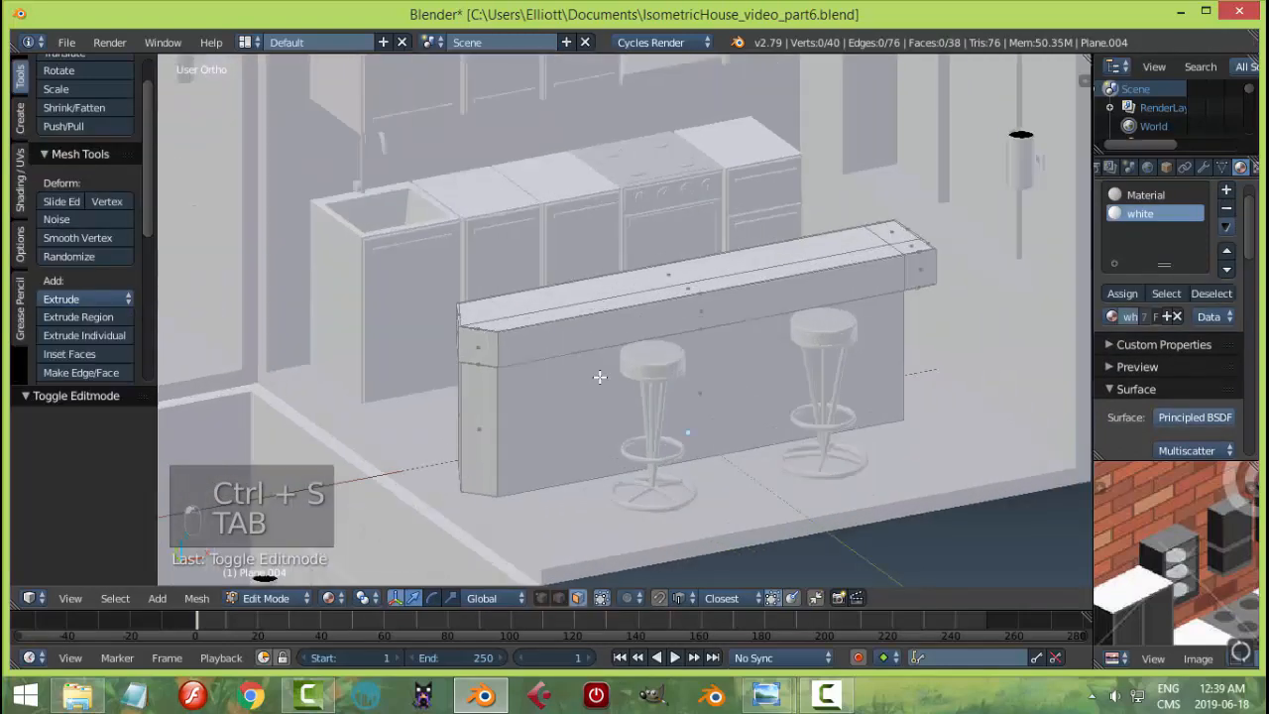
{"action": "scroll", "coordinate": [600, 377], "scroll_direction": "up", "scroll_amount": 1}
{"action": "right_click", "coordinate": [555, 328], "text": "alt"}
- Add the narrow face loop on the underside of the bar's countertop overhang to the selection
{"action": "middle_click_drag", "start_coordinate": [597, 368], "coordinate": [720, 439]}
{"action": "scroll", "coordinate": [674, 437], "scroll_direction": "up", "scroll_amount": 3}
{"action": "scroll", "coordinate": [692, 417], "scroll_direction": "up", "scroll_amount": 3}
{"action": "middle_click_drag", "start_coordinate": [710, 367], "coordinate": [737, 470]}
{"action": "middle_click_drag", "start_coordinate": [686, 238], "coordinate": [688, 342], "text": "shift"}
{"action": "middle_click_drag", "start_coordinate": [711, 418], "coordinate": [767, 583], "text": "shift"}
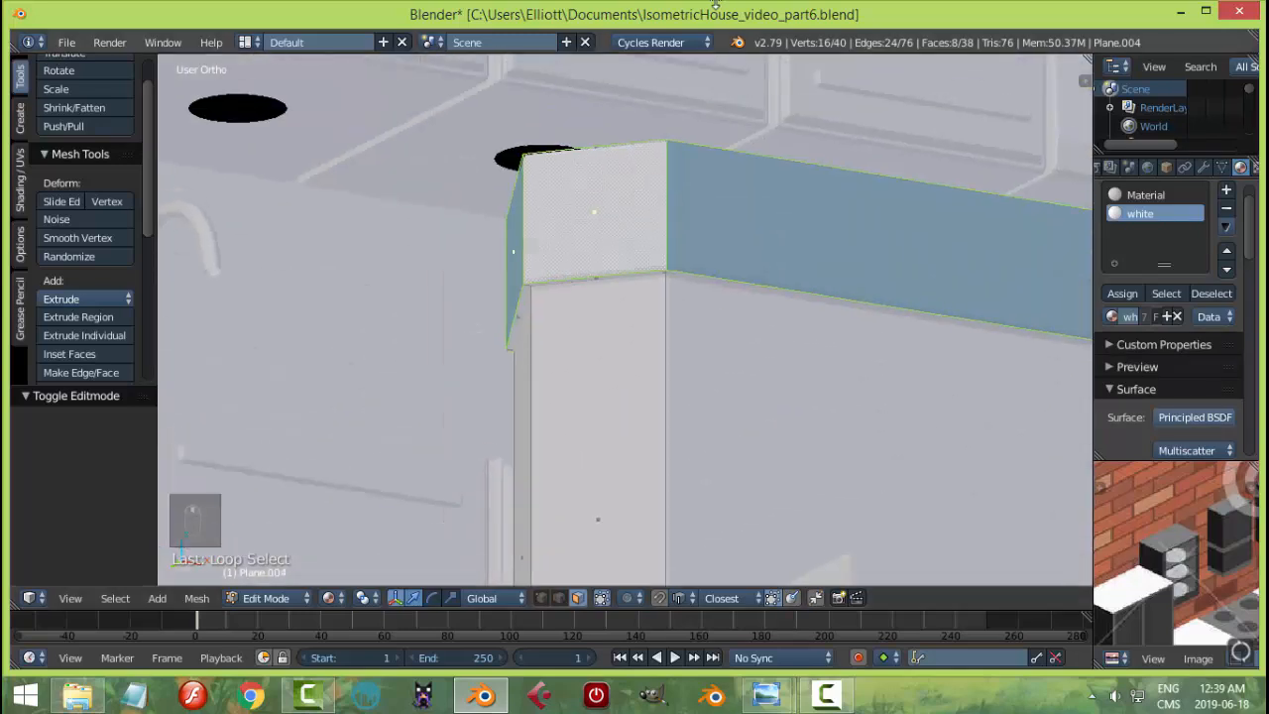
{"action": "scroll", "coordinate": [707, 216], "scroll_direction": "up", "scroll_amount": 3}
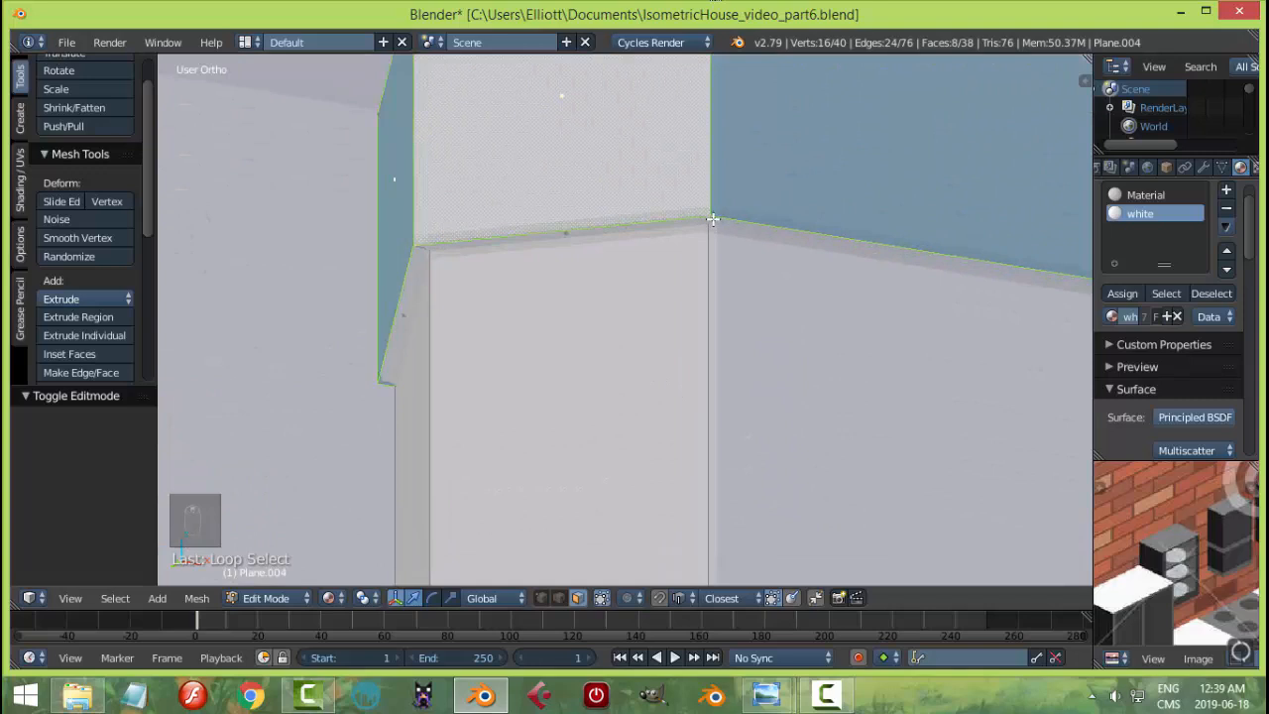
{"action": "right_click", "coordinate": [709, 219], "text": "alt+shift"}
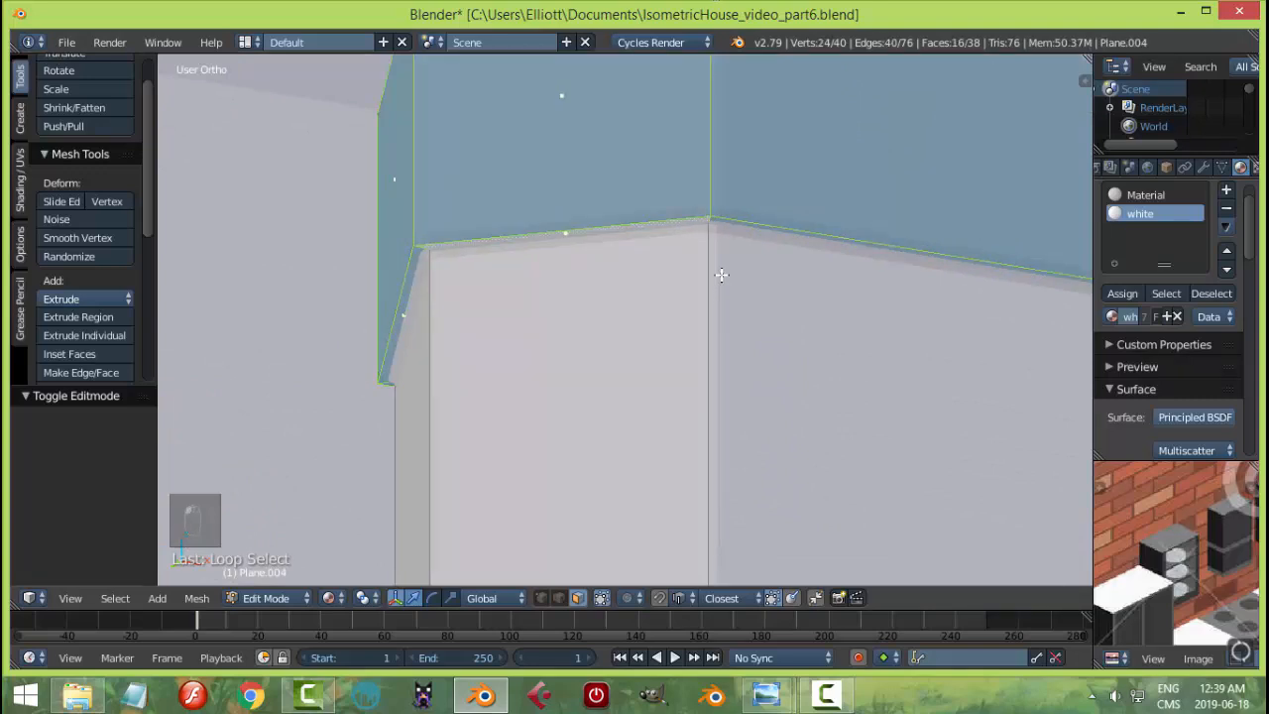
- Check the colour of the bar's countertop edge in the loft reference image in Windows Photo Viewer, and return to Blender
{"action": "mouse_move", "coordinate": [736, 300]}
{"action": "middle_mouse_down"}
{"action": "mouse_move", "coordinate": [720, 238]}
{"action": "mouse_move", "coordinate": [743, 324]}
{"action": "middle_mouse_up"}
{"action": "scroll", "coordinate": [739, 332], "scroll_direction": "down", "scroll_amount": 5}
{"action": "middle_click_drag", "start_coordinate": [745, 414], "coordinate": [692, 148], "text": "shift"}
{"action": "middle_click_drag", "start_coordinate": [805, 525], "coordinate": [739, 266], "text": "shift"}
{"action": "scroll", "coordinate": [746, 307], "scroll_direction": "down", "scroll_amount": 3}
{"action": "middle_click_drag", "start_coordinate": [774, 403], "coordinate": [720, 279], "text": "shift"}
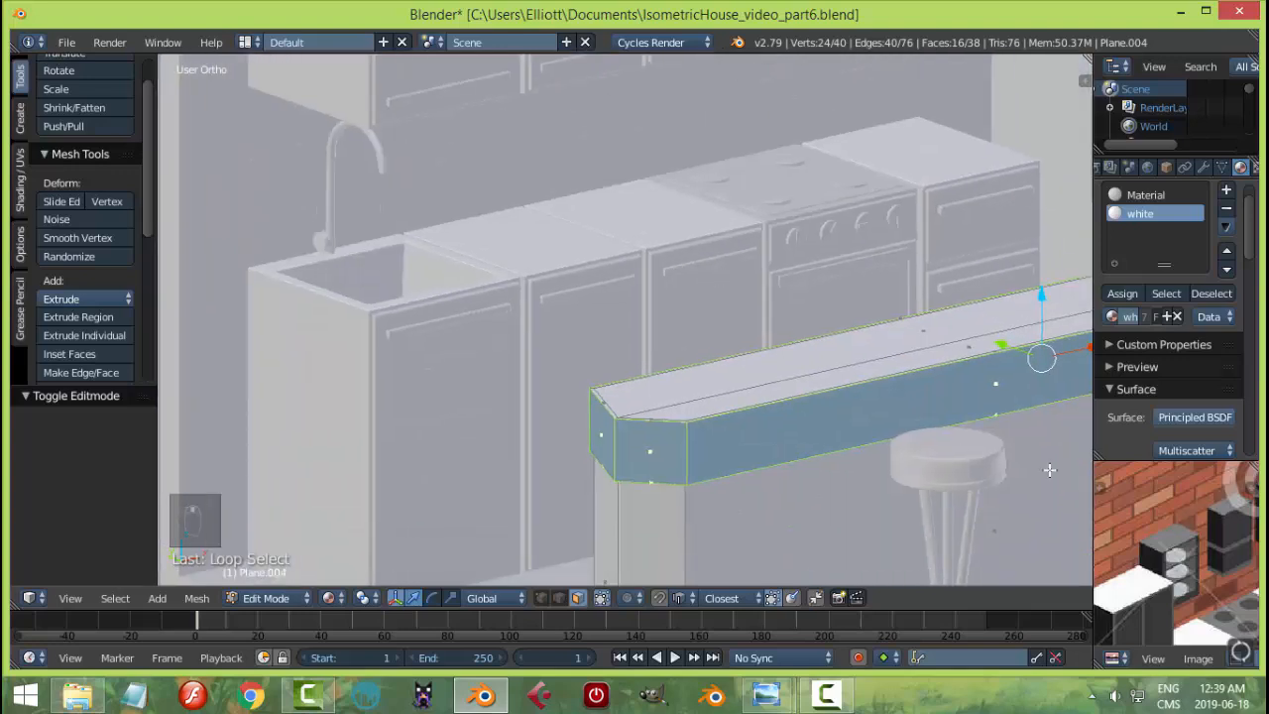
{"action": "mouse_move", "coordinate": [766, 694]}
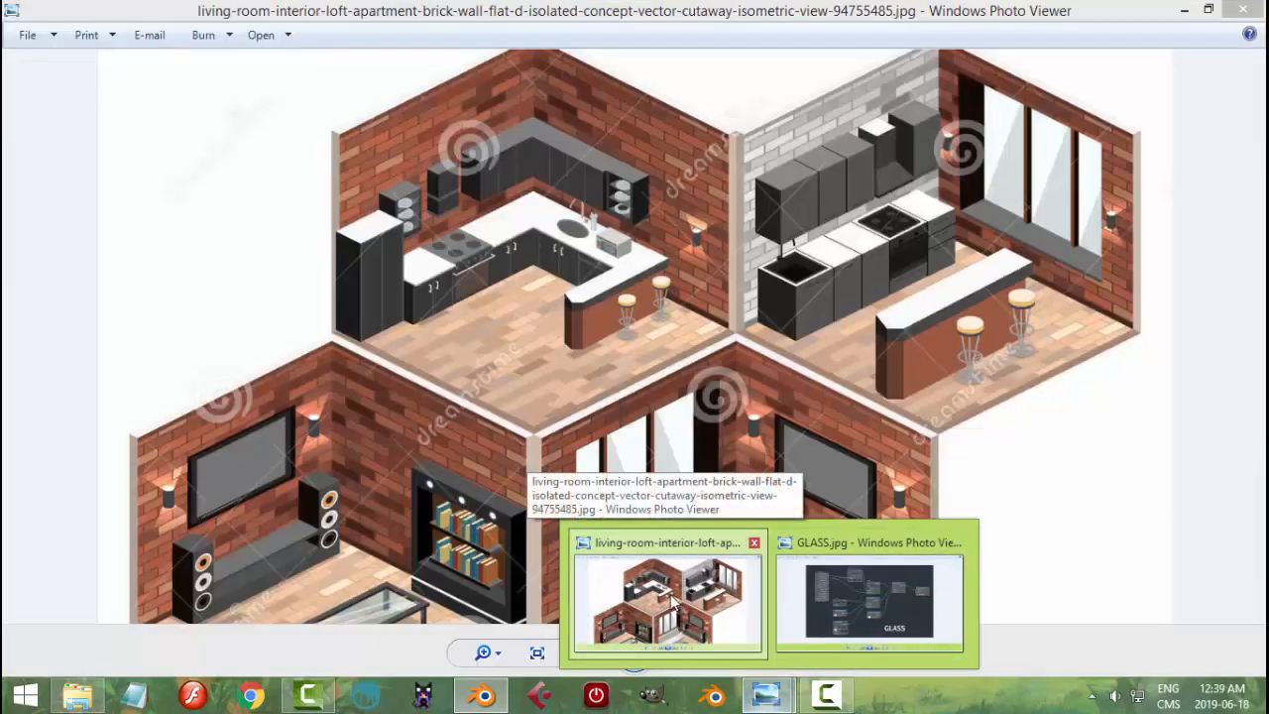
{"action": "left_click", "coordinate": [673, 603]}
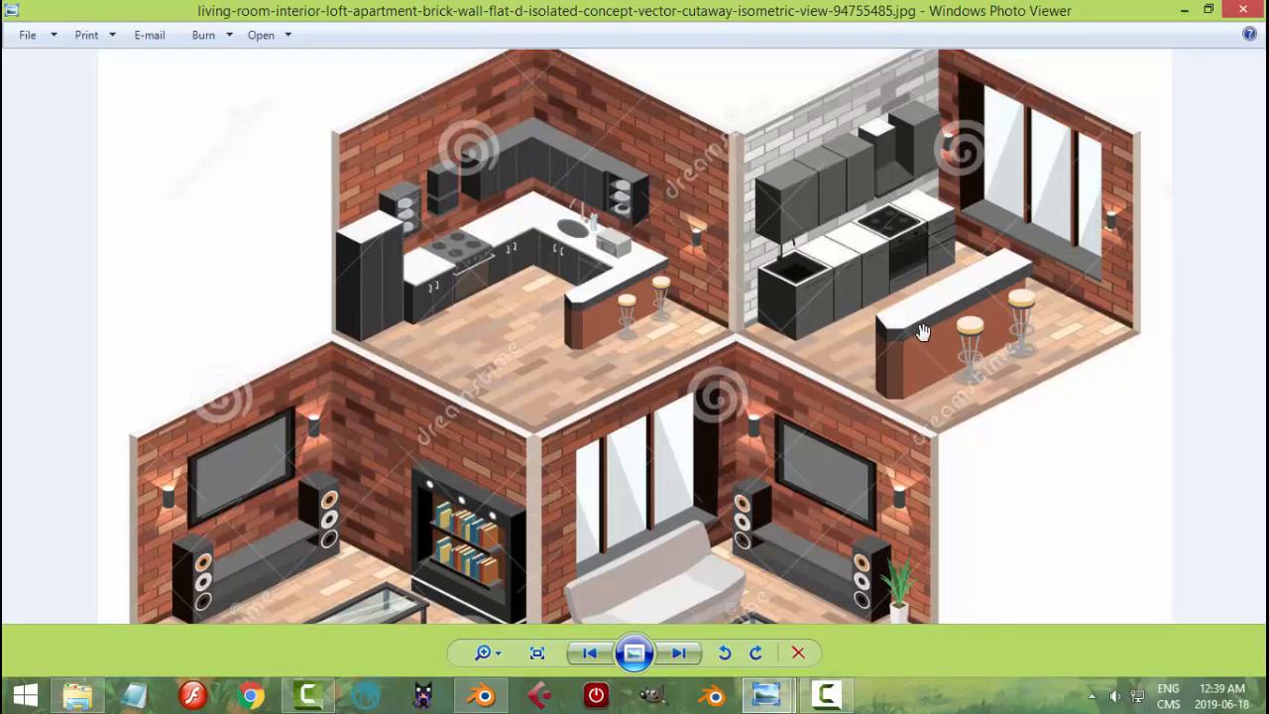
{"action": "left_click", "coordinate": [483, 694]}
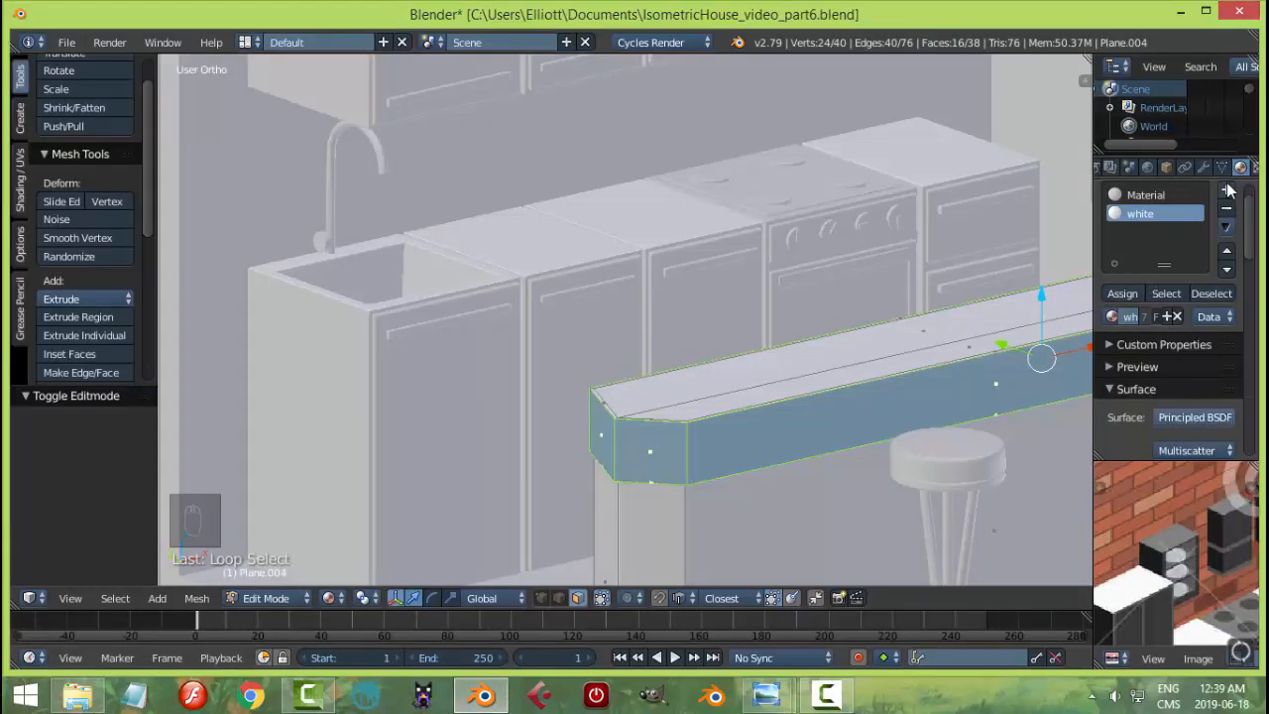
- Add a GreyD material slot to the bar, assign it to the selected countertop edge faces, and return to Object Mode
{"action": "left_click", "coordinate": [1228, 190]}
{"action": "left_click", "coordinate": [1112, 317]}
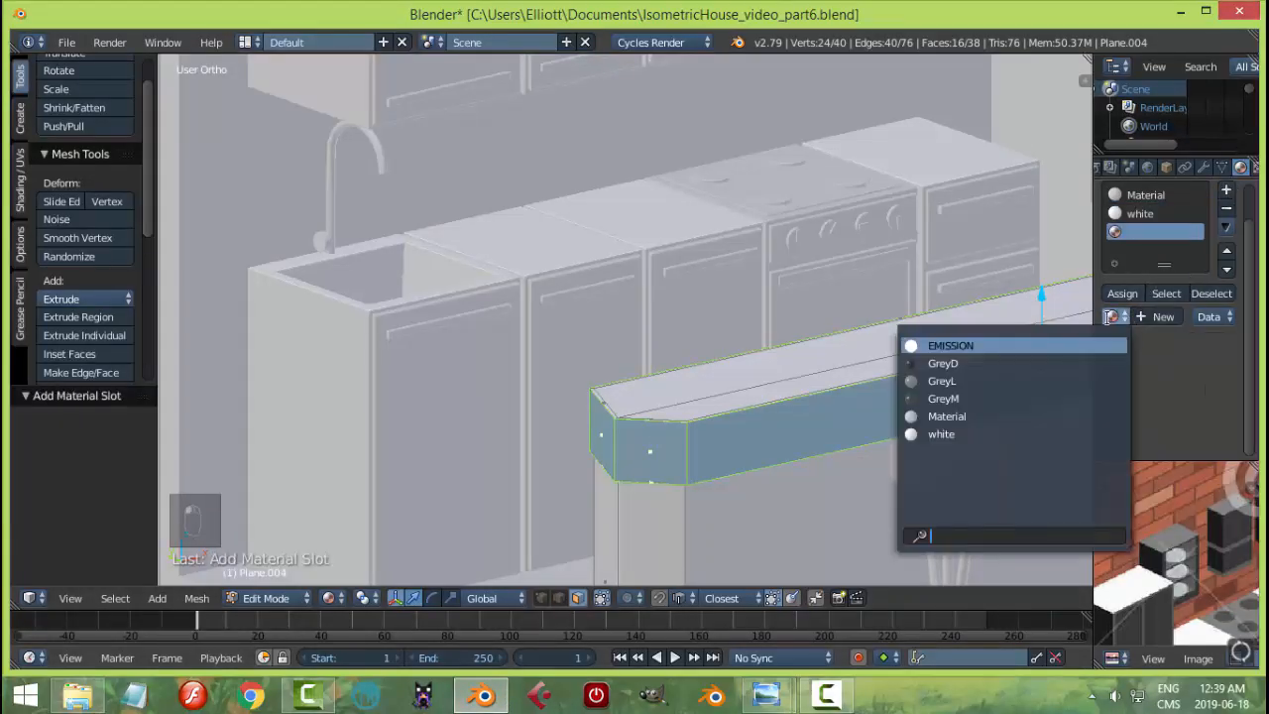
{"action": "left_click", "coordinate": [980, 362]}
{"action": "left_click", "coordinate": [1122, 294]}
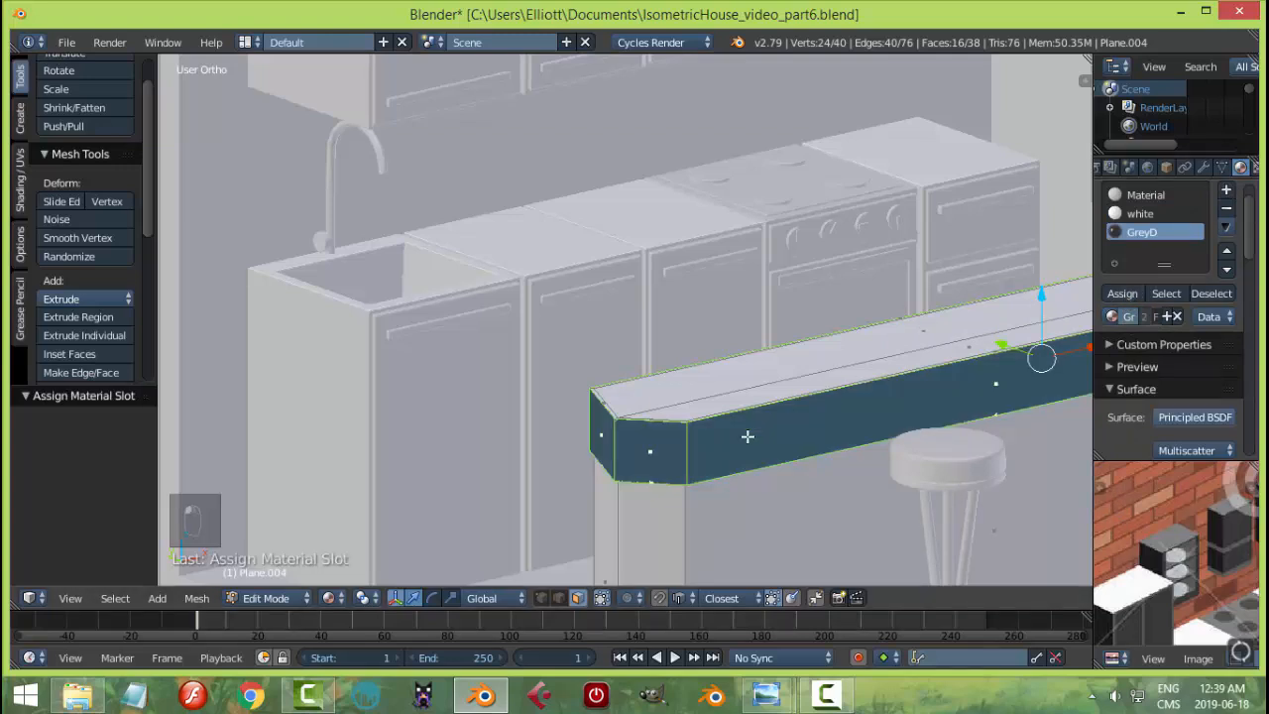
{"action": "key", "text": "a"}
{"action": "scroll", "coordinate": [748, 436], "scroll_direction": "down", "scroll_amount": 4}
{"action": "key", "text": "Tab"}
{"action": "scroll", "coordinate": [734, 376], "scroll_direction": "down", "scroll_amount": 2}
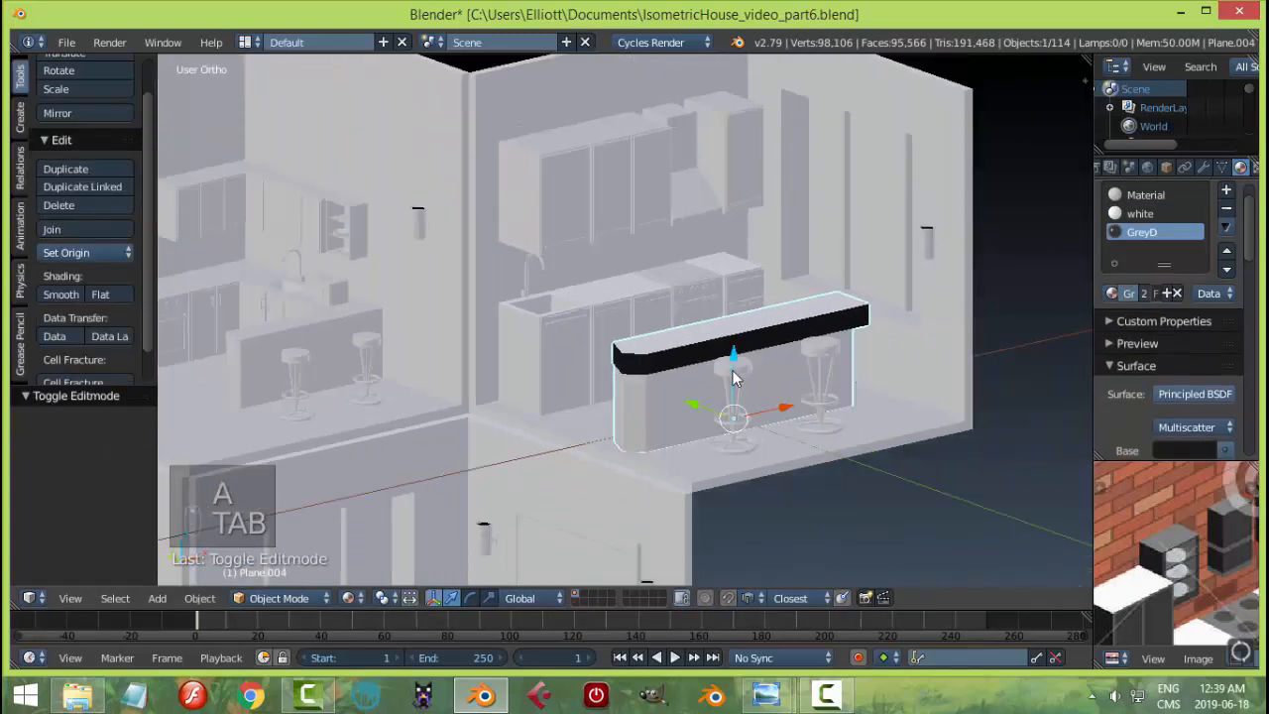
- Examine the cabinet and countertop colours of both kitchens in the Windows Photo Viewer reference image, and return to Blender
{"action": "middle_click_drag", "start_coordinate": [734, 377], "coordinate": [853, 396]}
{"action": "scroll", "coordinate": [829, 388], "scroll_direction": "up", "scroll_amount": 4}
{"action": "scroll", "coordinate": [837, 397], "scroll_direction": "down", "scroll_amount": 5}
{"action": "middle_click_drag", "start_coordinate": [625, 369], "coordinate": [704, 305], "text": "shift"}
{"action": "middle_click_drag", "start_coordinate": [839, 389], "coordinate": [818, 370]}
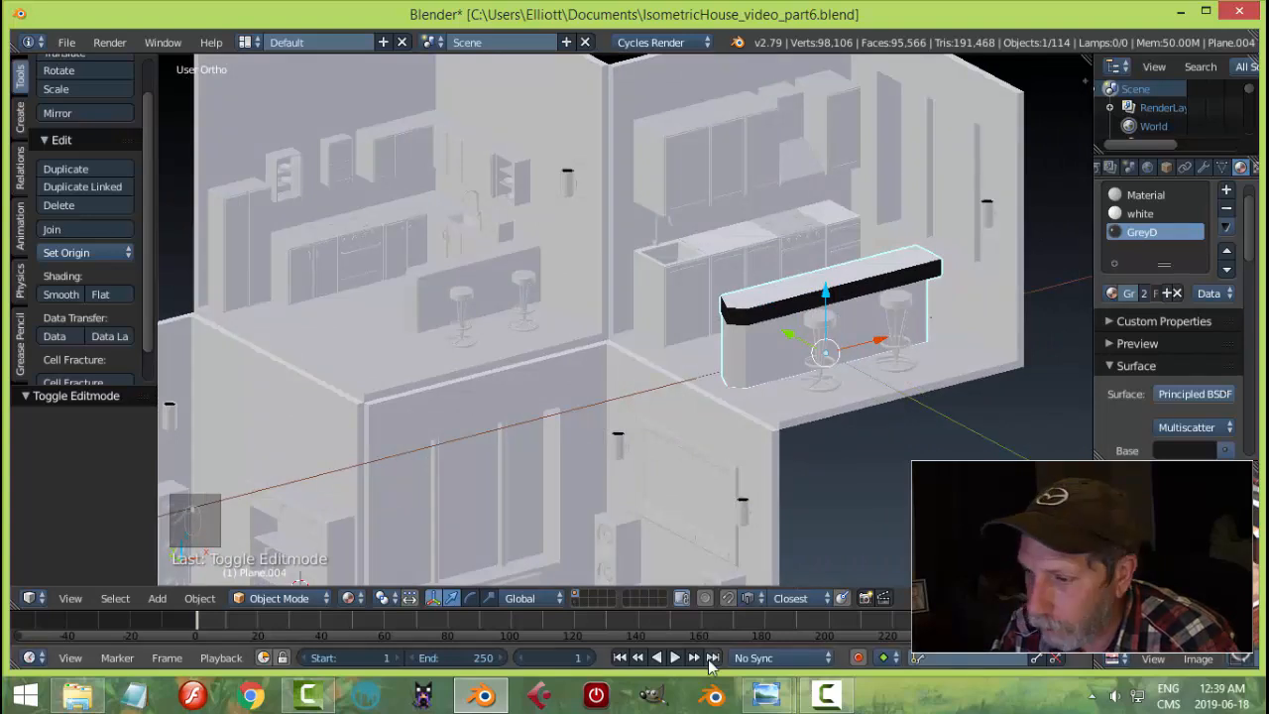
{"action": "mouse_move", "coordinate": [768, 696]}
{"action": "left_click", "coordinate": [739, 570]}
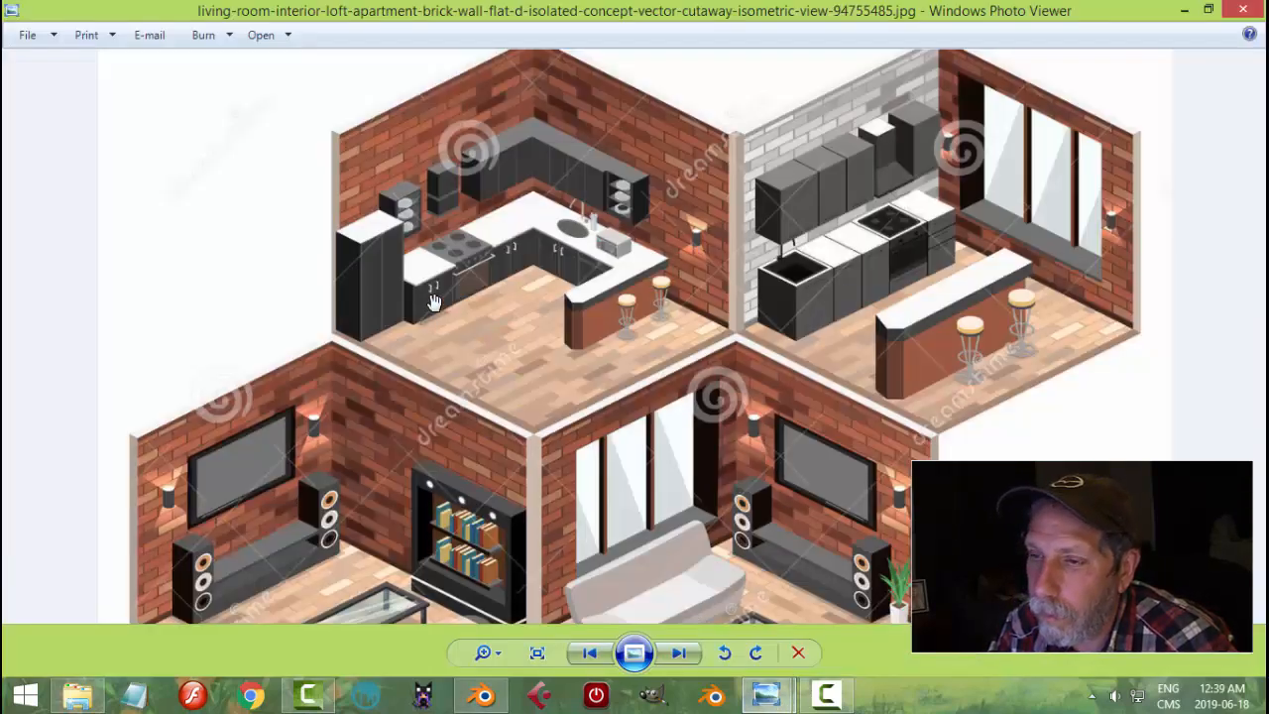
{"action": "scroll", "coordinate": [455, 337], "scroll_direction": "up", "scroll_amount": 1}
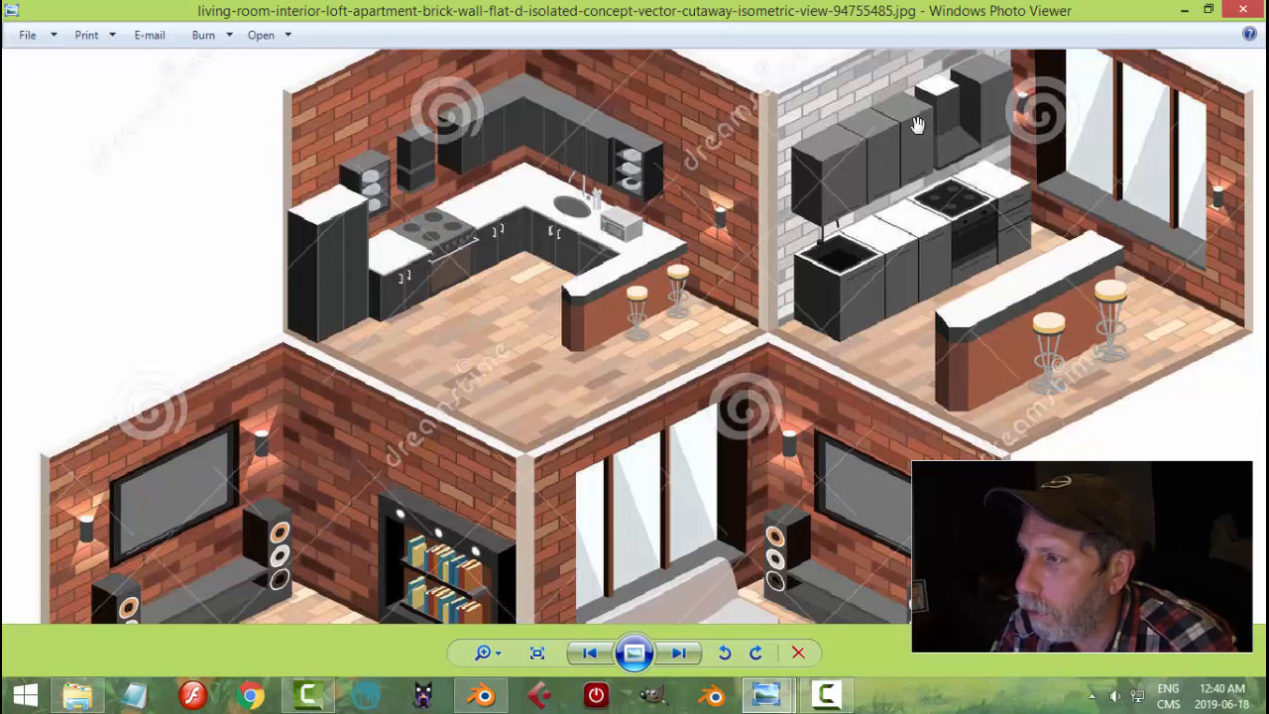
{"action": "left_click", "coordinate": [483, 694]}
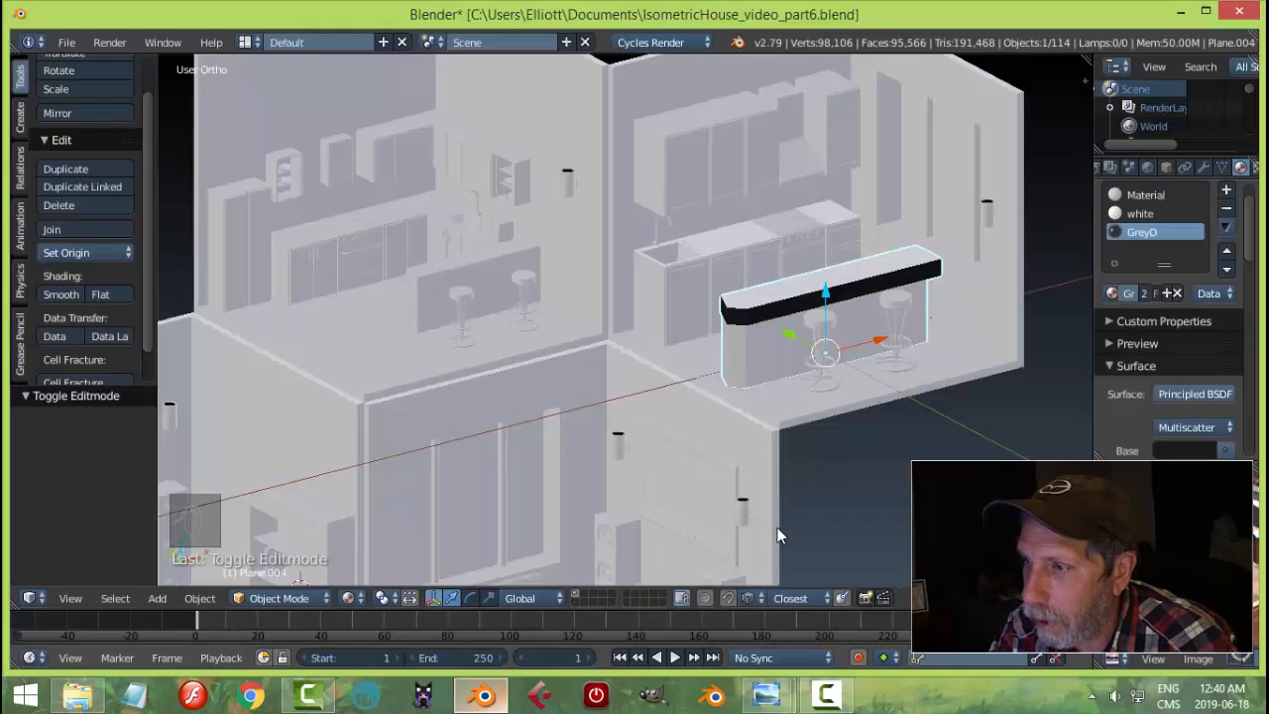
- Assign GreyD to all faces of the cabinets behind the straight bar, and return to Object Mode
{"action": "right_click", "coordinate": [688, 303]}
{"action": "key", "text": "Tab"}
{"action": "left_click", "coordinate": [814, 298]}
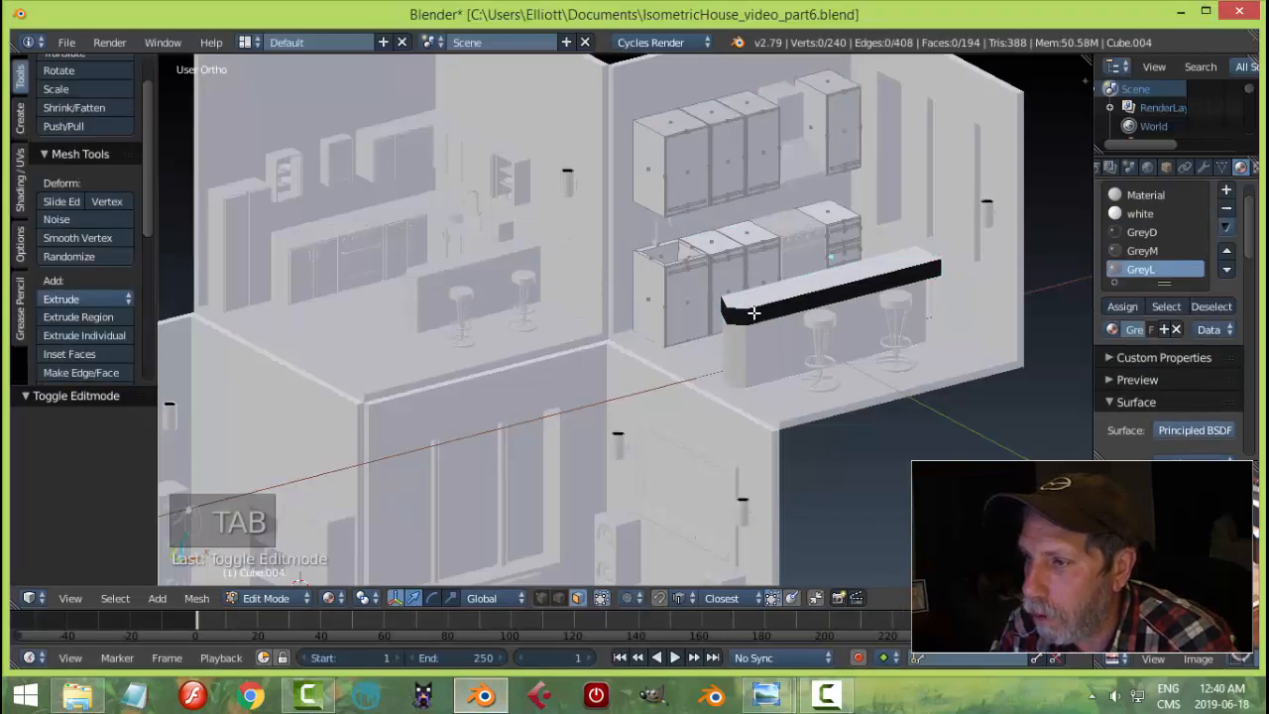
{"action": "key", "text": "a"}
{"action": "key", "text": "a"}
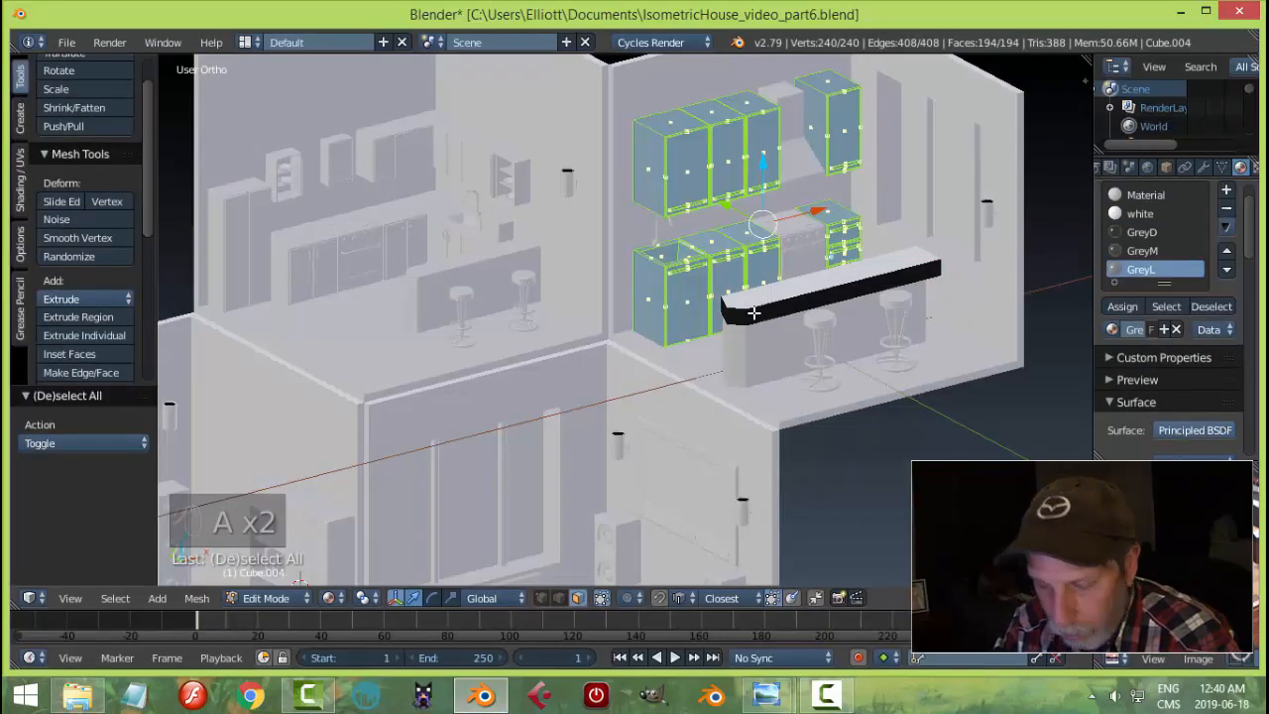
{"action": "left_click", "coordinate": [1141, 232]}
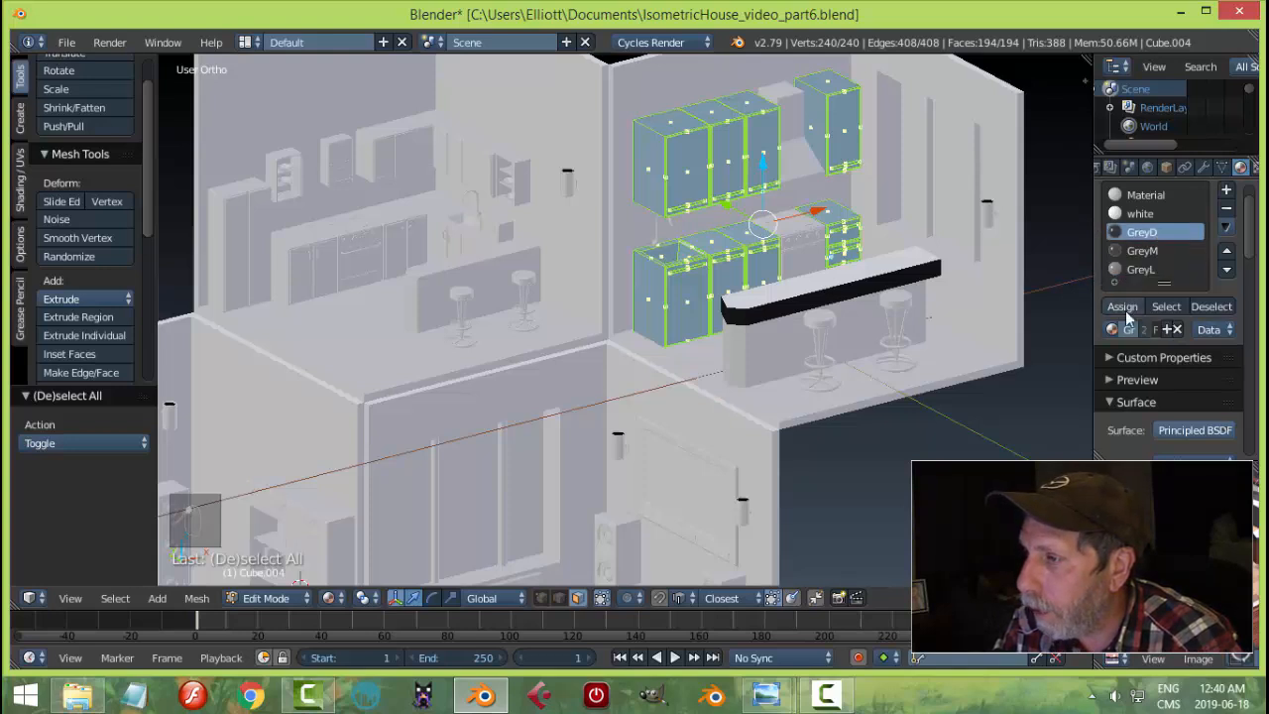
{"action": "left_click", "coordinate": [1122, 306]}
{"action": "key", "text": "a"}
{"action": "key", "text": "Tab"}
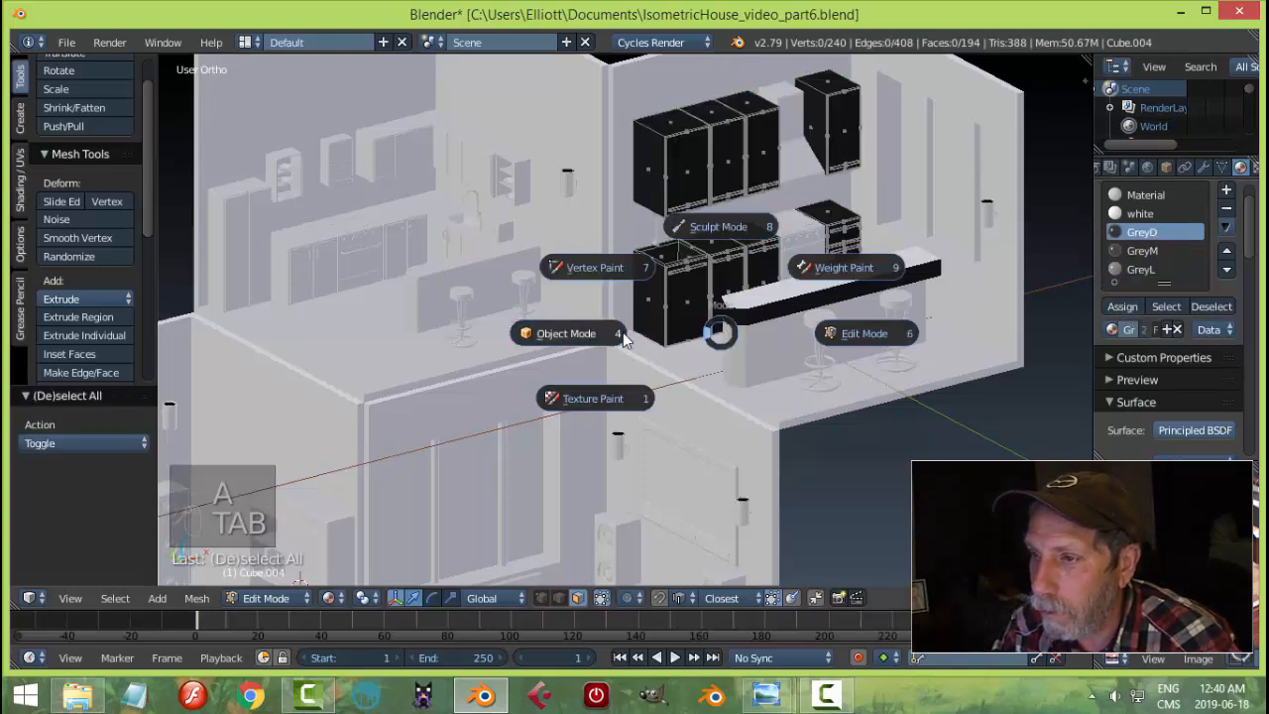
{"action": "left_click", "coordinate": [359, 275]}
- Add a GreyD slot to the corner kitchen's lower cabinets and assign it to all their faces in Edit Mode
{"action": "right_click", "coordinate": [359, 275]}
{"action": "key", "text": "Tab"}
{"action": "left_click", "coordinate": [476, 247]}
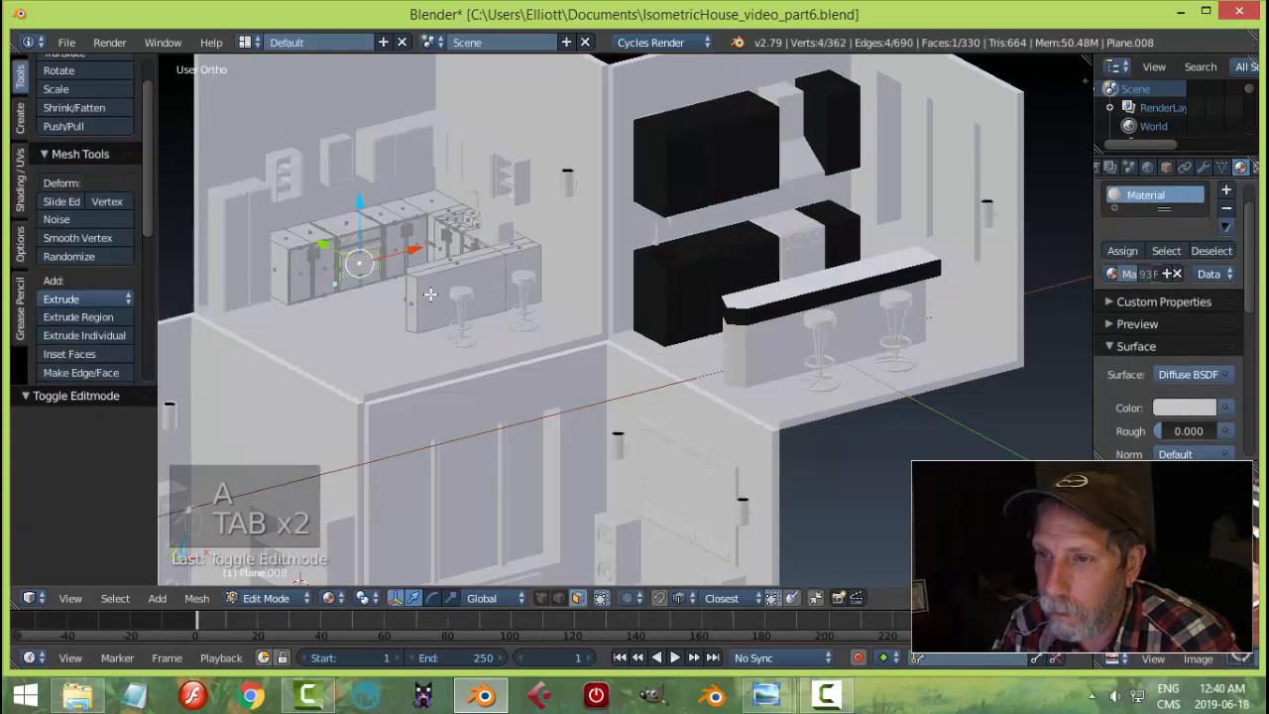
{"action": "key", "text": "a"}
{"action": "key", "text": "a"}
{"action": "key", "text": "a"}
{"action": "key", "text": "a"}
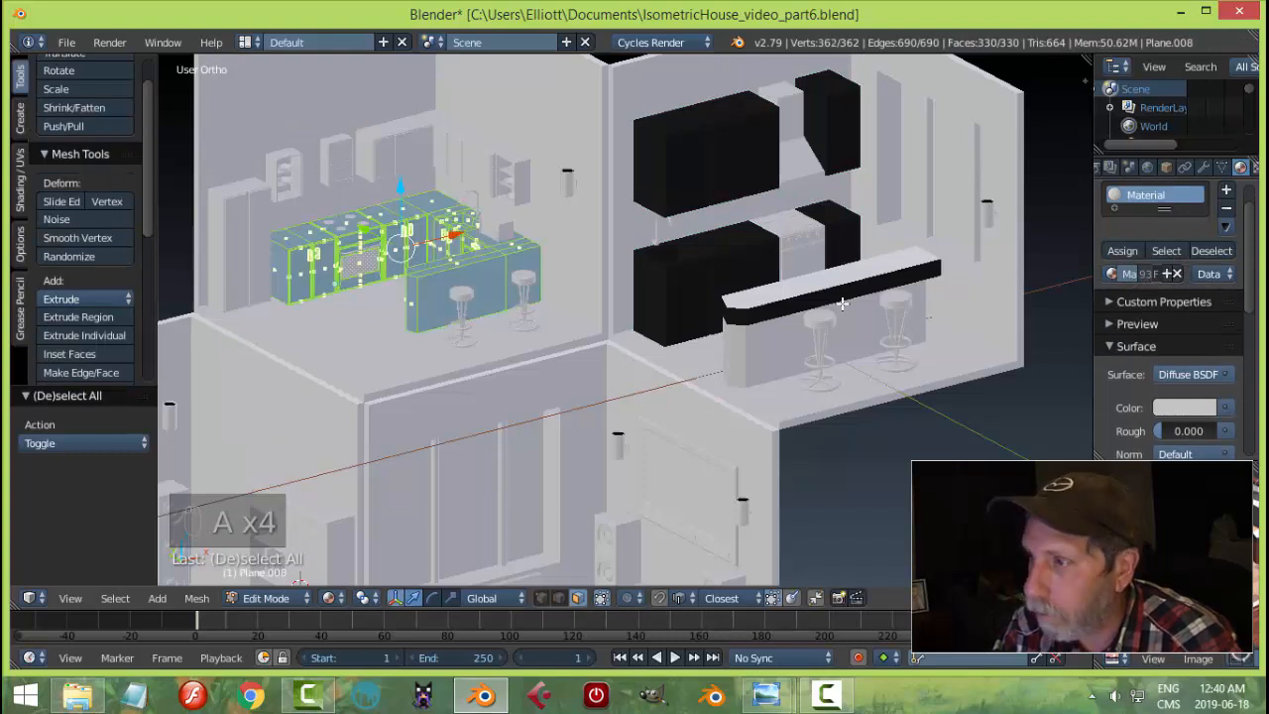
{"action": "left_click", "coordinate": [1225, 192]}
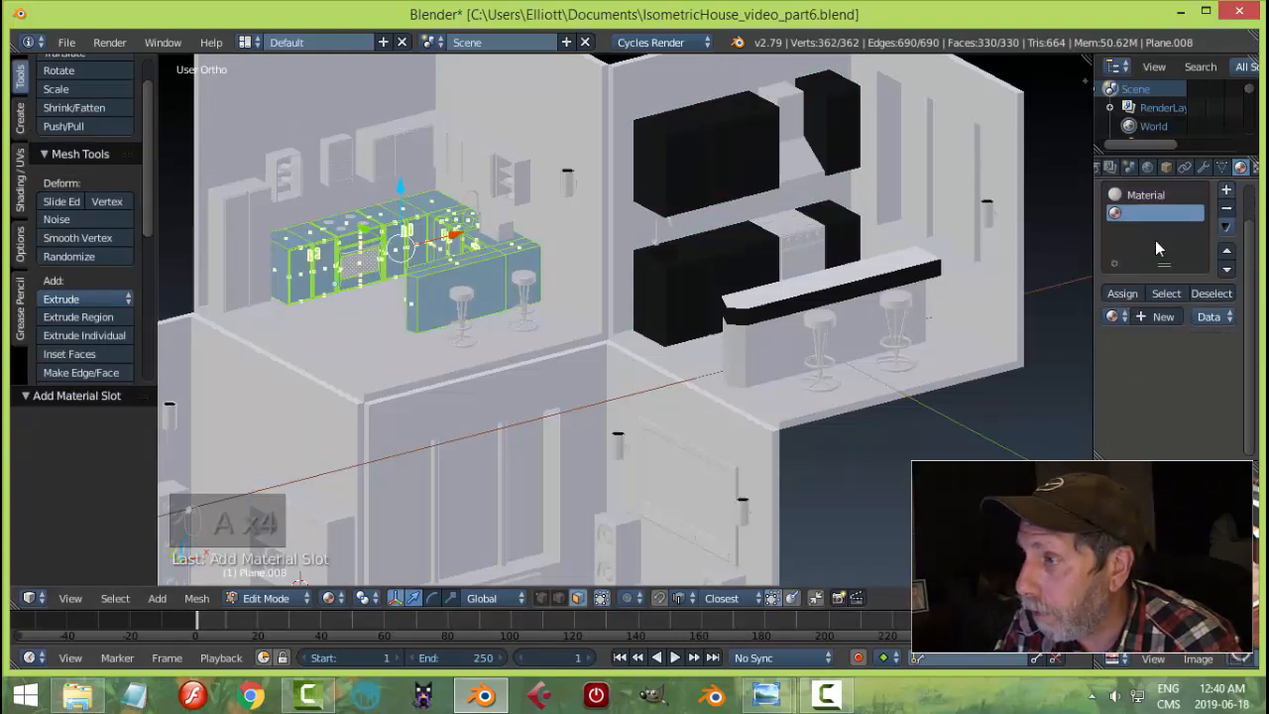
{"action": "left_click", "coordinate": [1113, 316]}
{"action": "left_click", "coordinate": [976, 363]}
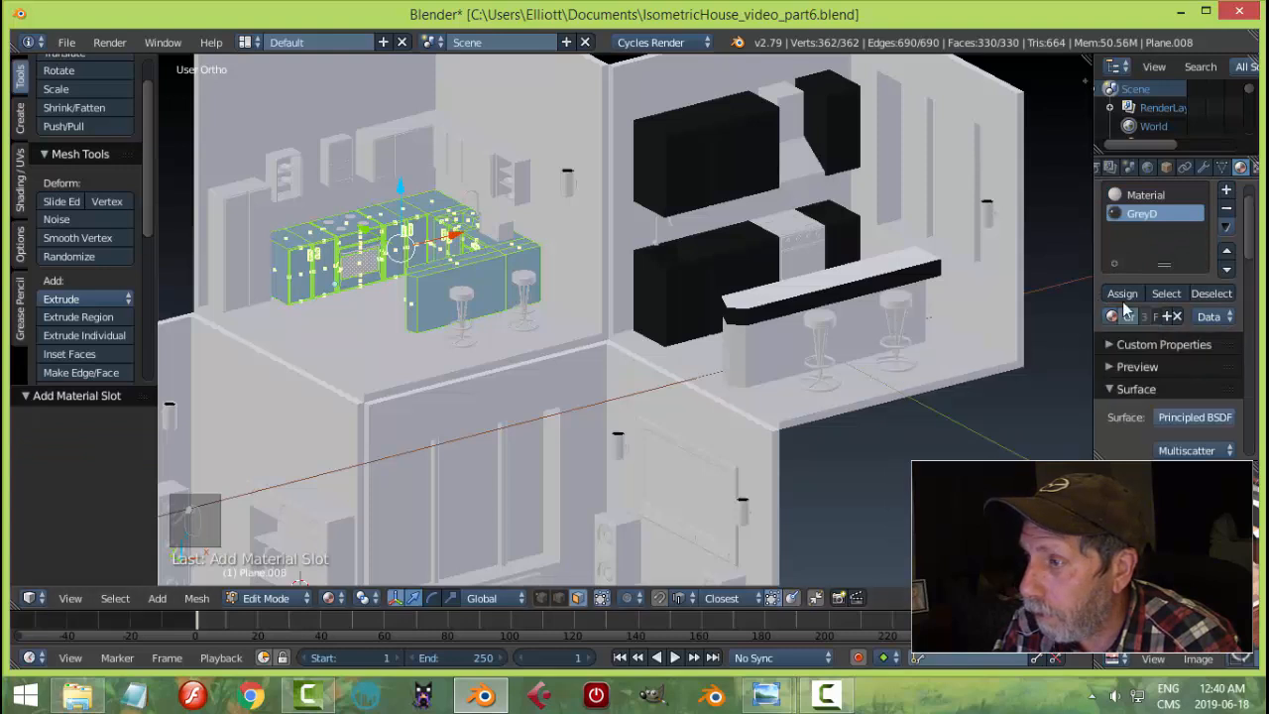
{"action": "left_click", "coordinate": [1122, 294]}
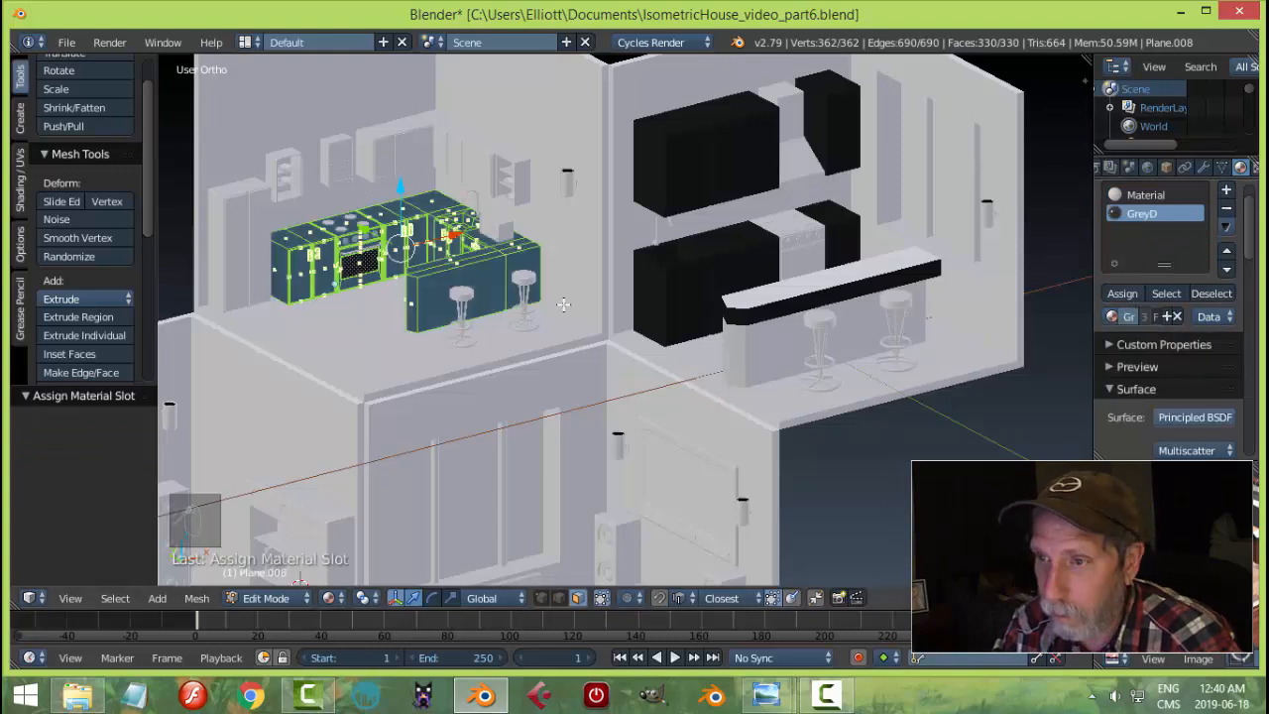
{"action": "key", "text": "a"}
{"action": "key", "text": "Tab"}
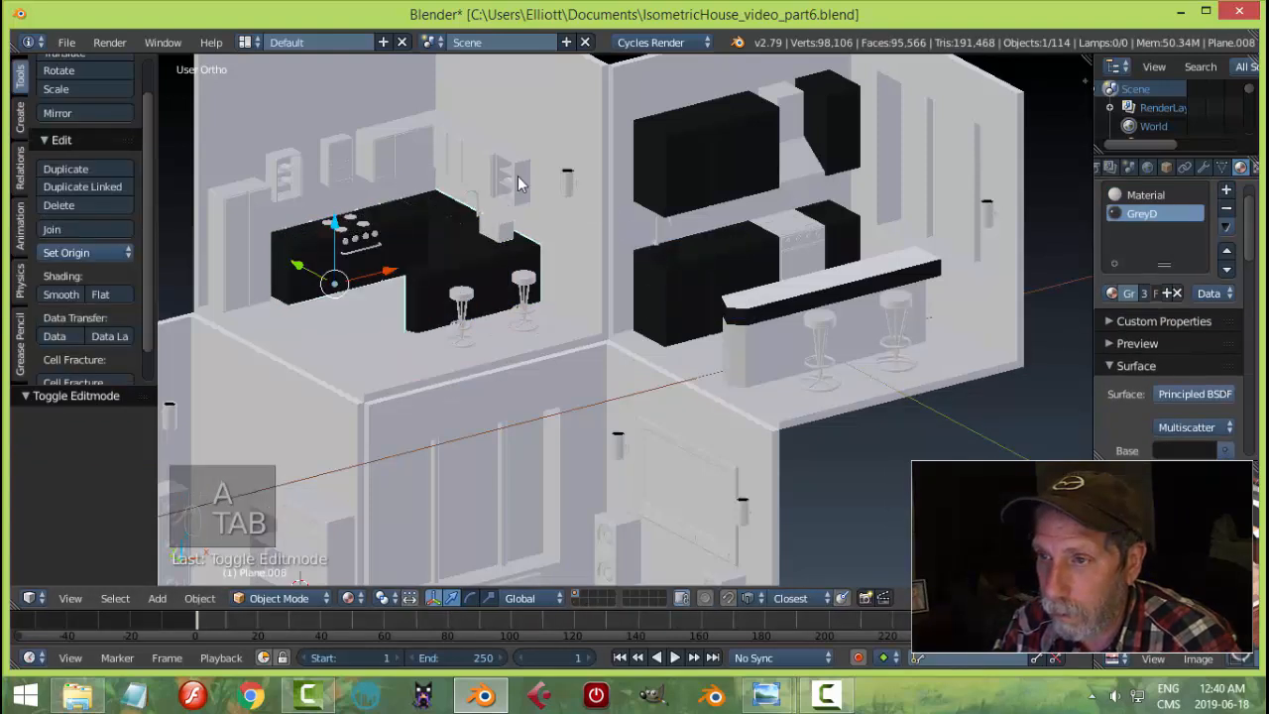
- Add a GreyD slot to the corner kitchen's upper wall cabinets and assign it to all their faces in Edit Mode
{"action": "right_click", "coordinate": [518, 183]}
{"action": "key", "text": "Tab"}
{"action": "key", "text": "a"}
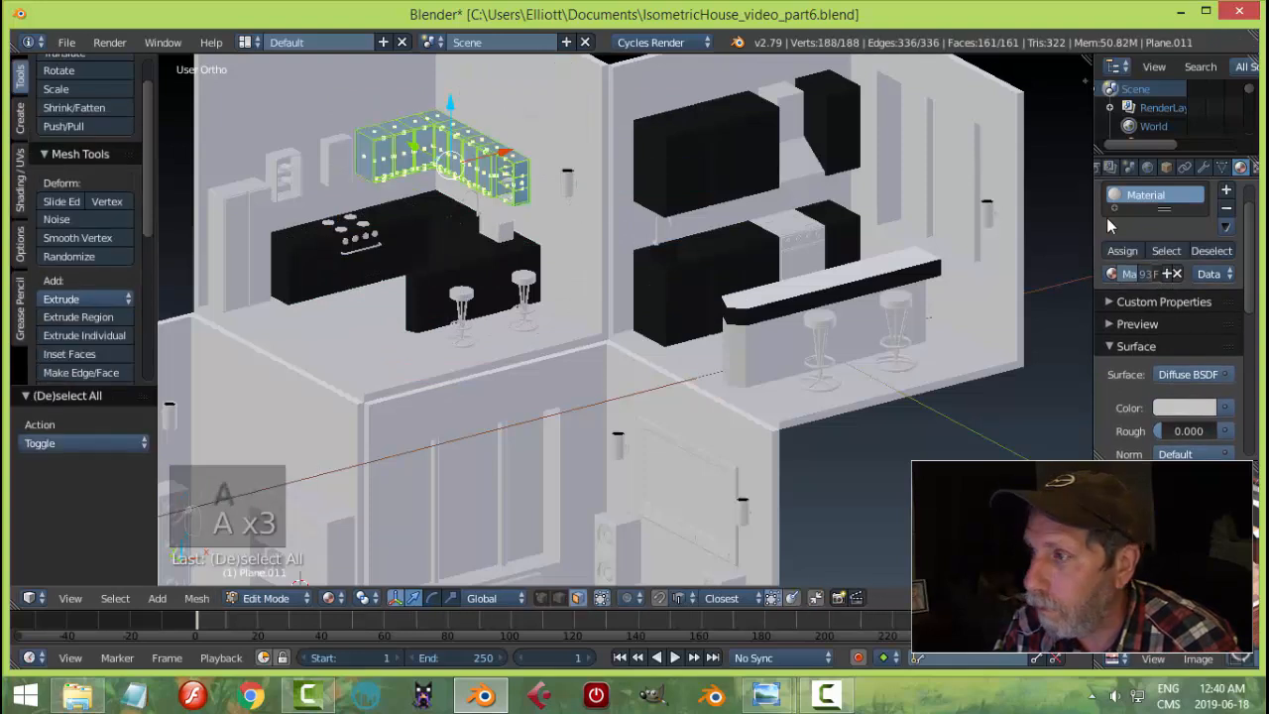
{"action": "left_click", "coordinate": [1226, 190]}
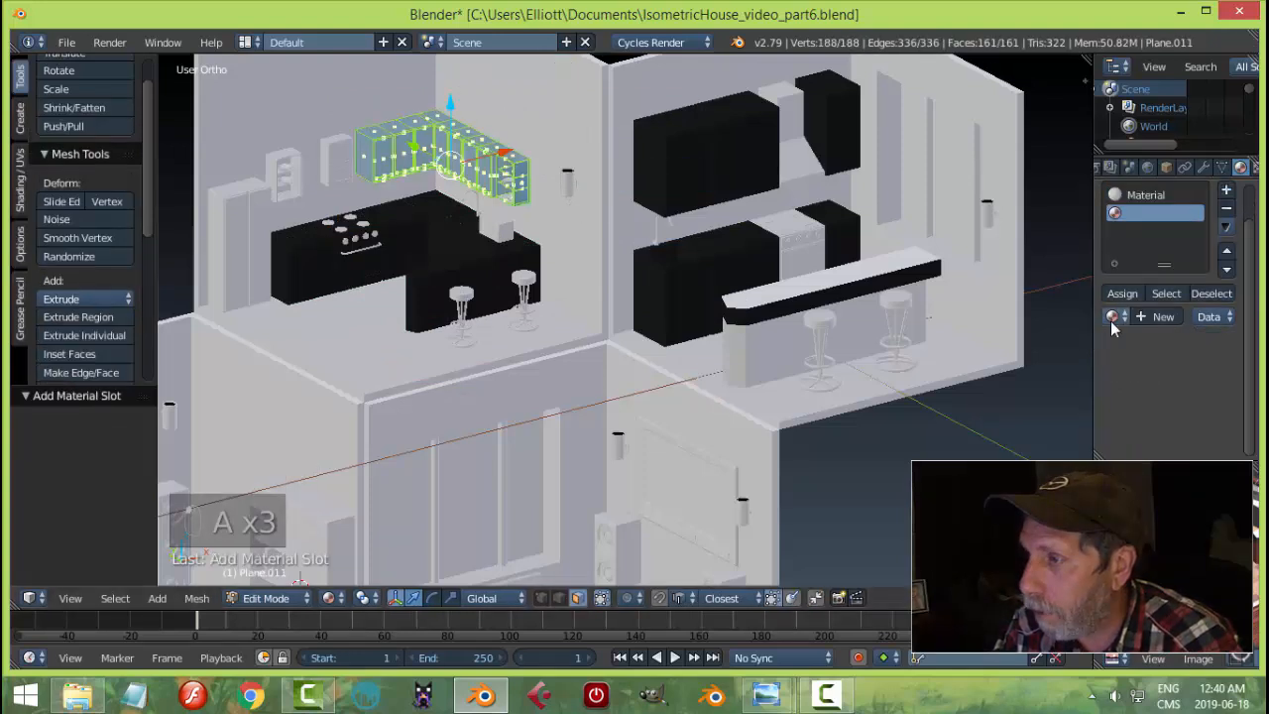
{"action": "left_click", "coordinate": [1112, 316]}
{"action": "left_click", "coordinate": [941, 395]}
{"action": "left_click", "coordinate": [1122, 294]}
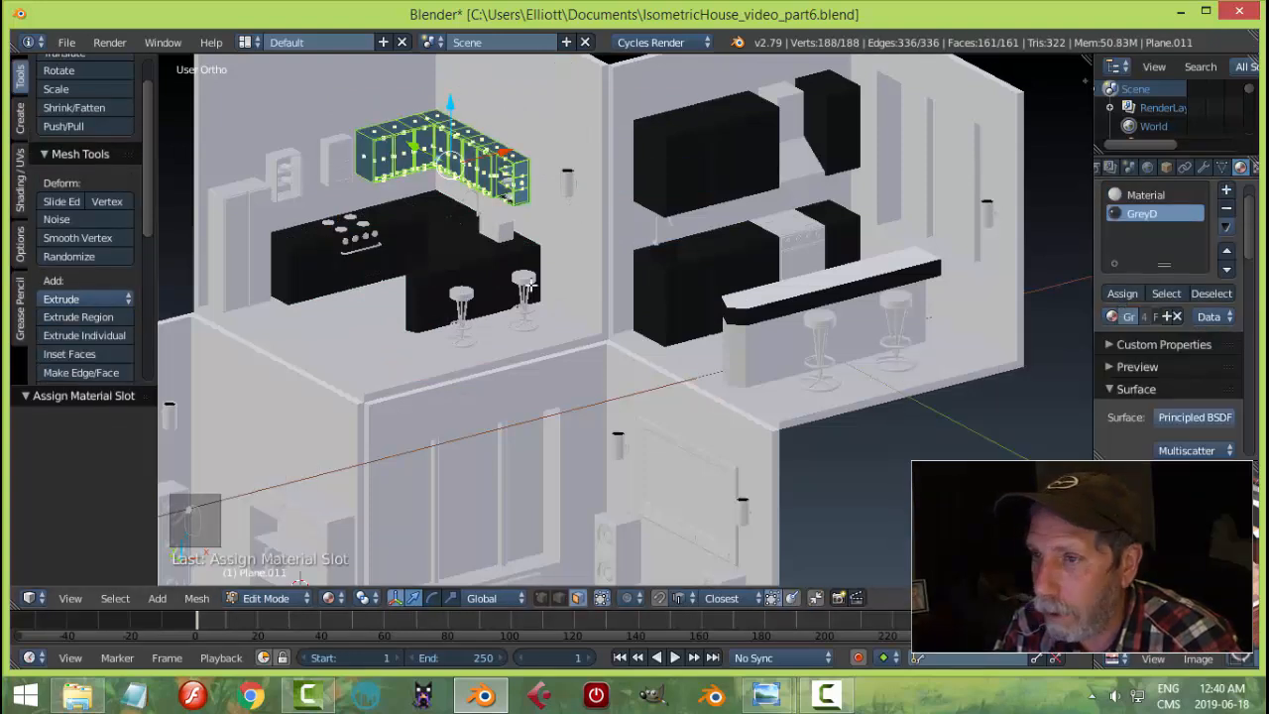
{"action": "key", "text": "a"}
{"action": "key", "text": "Tab"}
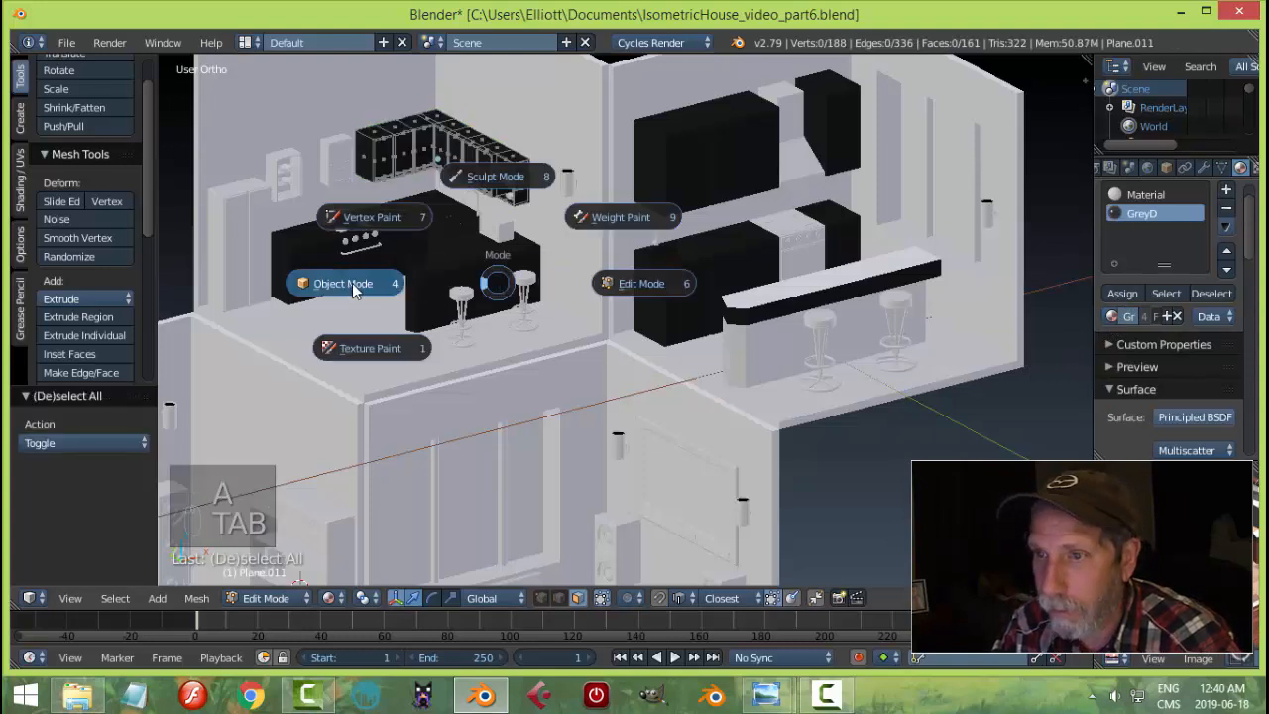
- Select the straight-run kitchen cabinets and slightly lighten the GreyD material's base colour
{"action": "scroll", "coordinate": [613, 294], "scroll_direction": "down", "scroll_amount": 2}
{"action": "middle_click_drag", "start_coordinate": [688, 337], "coordinate": [783, 362], "text": "shift"}
{"action": "scroll", "coordinate": [842, 345], "scroll_direction": "up", "scroll_amount": 2}
{"action": "middle_click_drag", "start_coordinate": [930, 363], "coordinate": [800, 365], "text": "shift"}
{"action": "scroll", "coordinate": [720, 357], "scroll_direction": "up", "scroll_amount": 3}
{"action": "scroll", "coordinate": [719, 349], "scroll_direction": "down", "scroll_amount": 2}
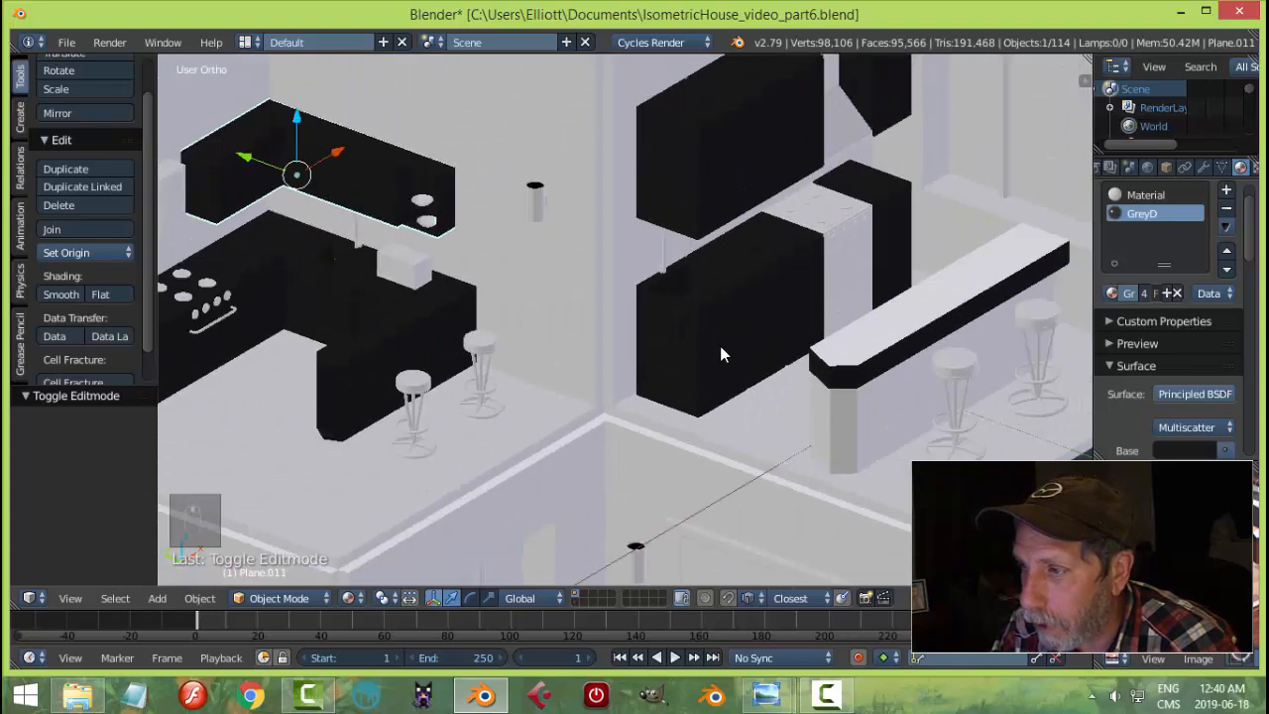
{"action": "middle_click_drag", "start_coordinate": [728, 338], "coordinate": [728, 300], "text": "shift"}
{"action": "right_click", "coordinate": [657, 300]}
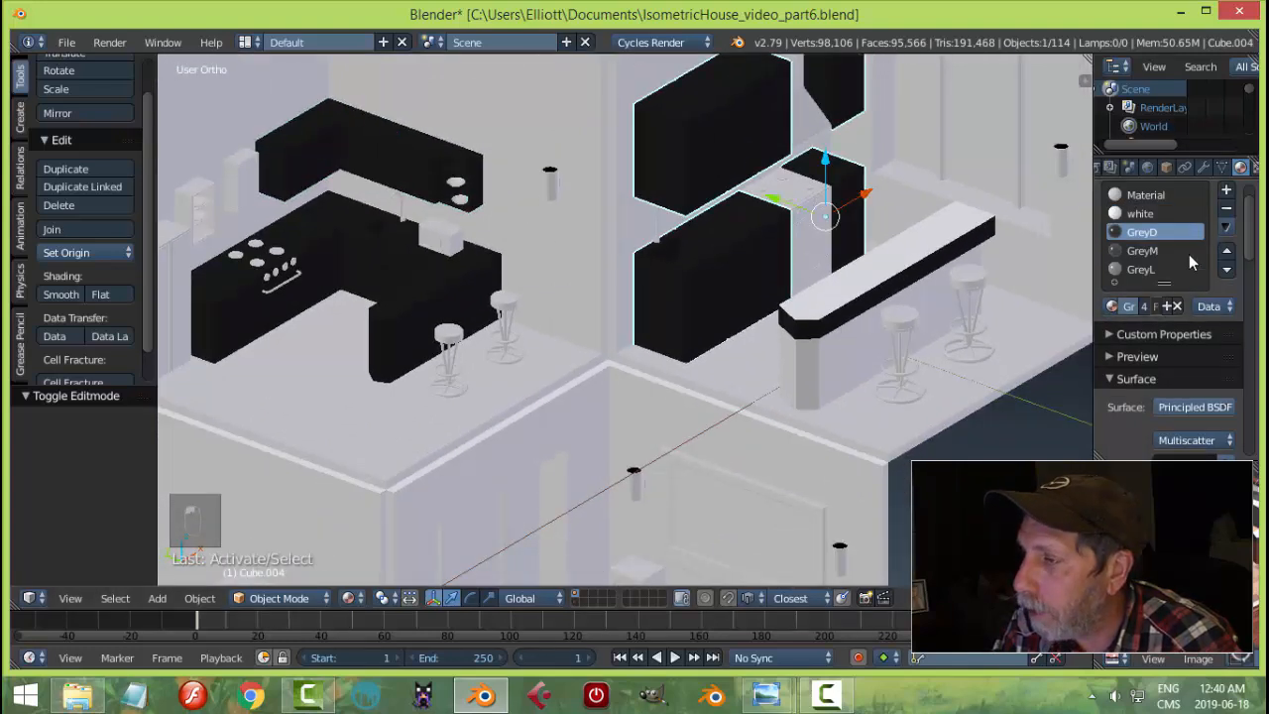
{"action": "scroll", "coordinate": [1247, 227], "scroll_direction": "down", "scroll_amount": 5}
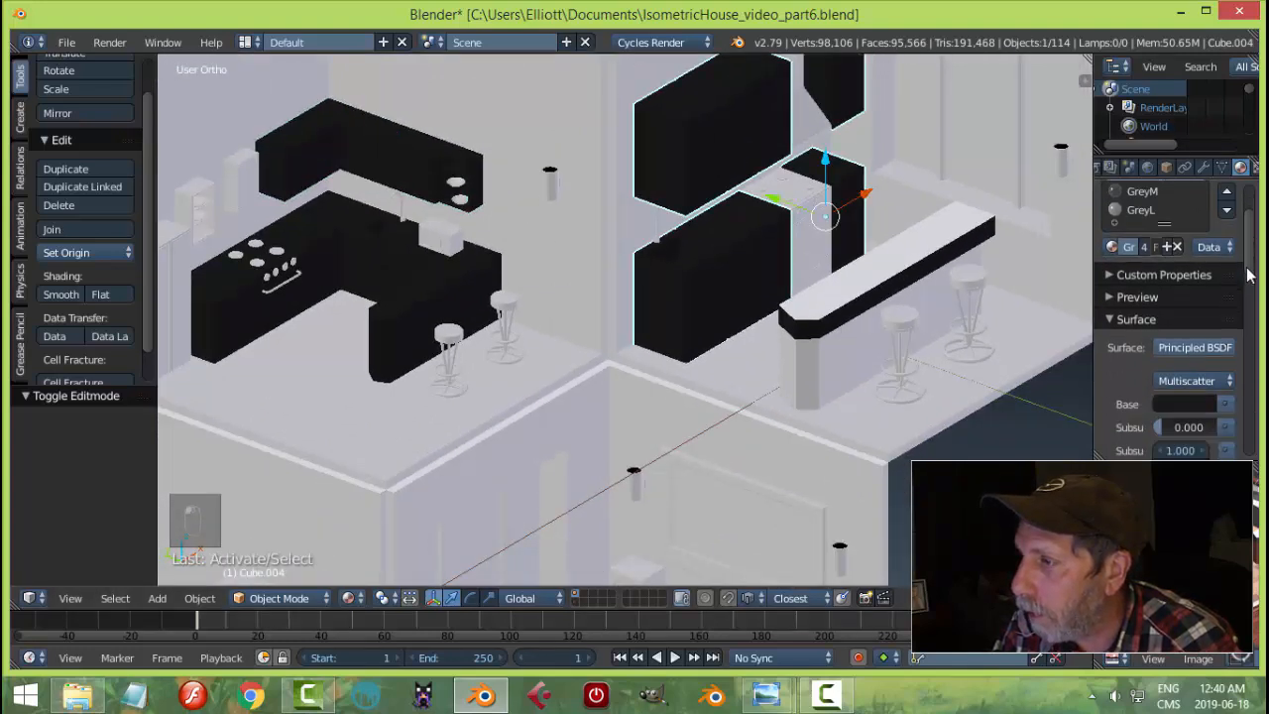
{"action": "left_click", "coordinate": [1191, 260]}
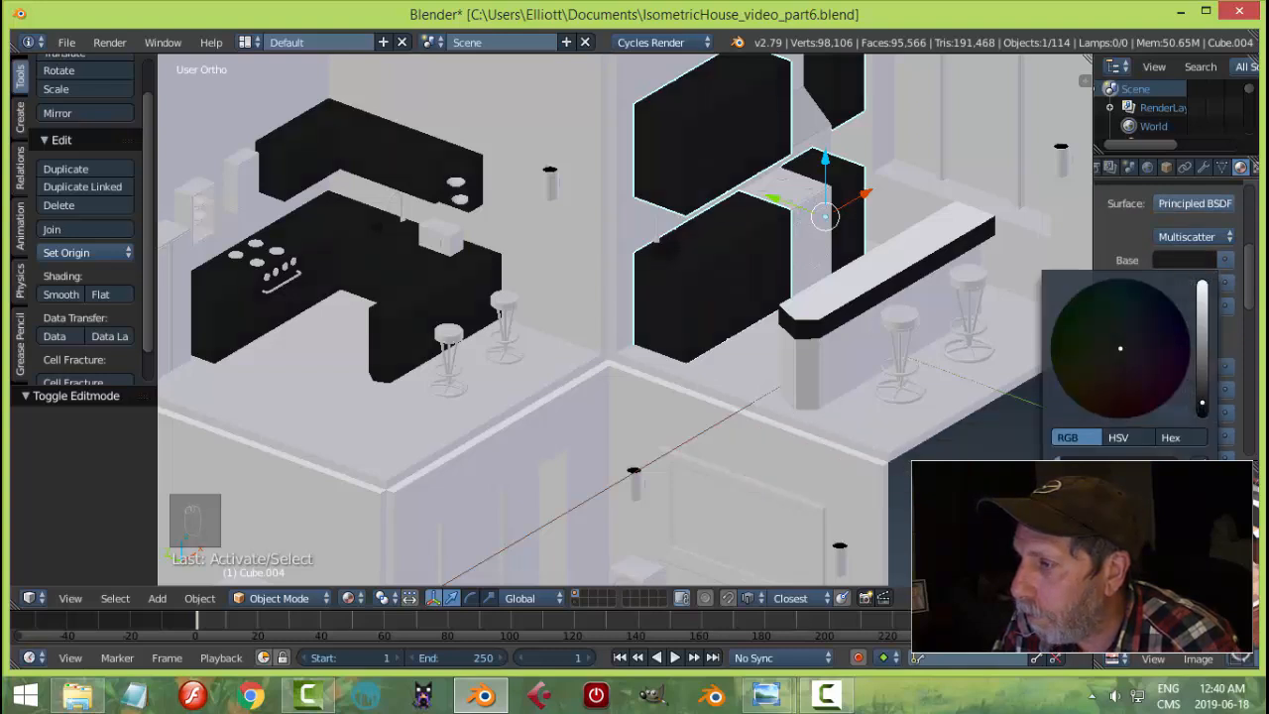
{"action": "left_click_drag", "start_coordinate": [1202, 403], "coordinate": [1201, 395]}
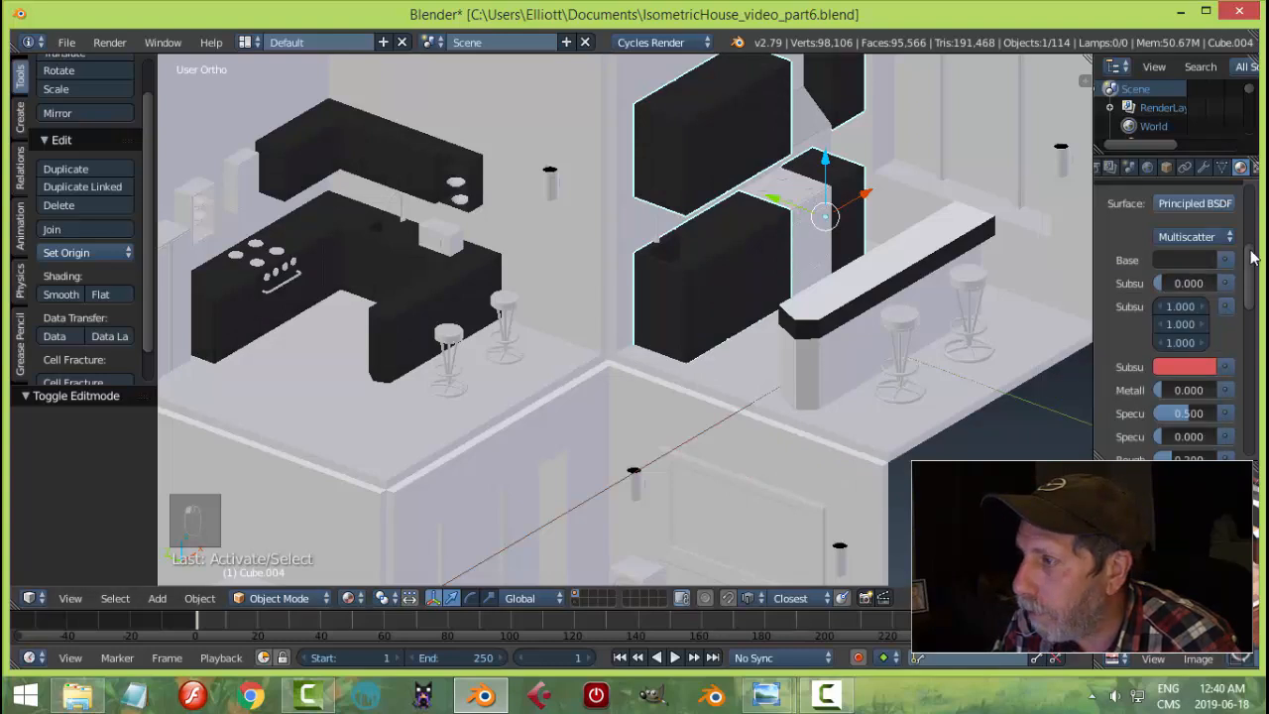
{"action": "left_click_drag", "start_coordinate": [1251, 257], "coordinate": [1254, 226]}
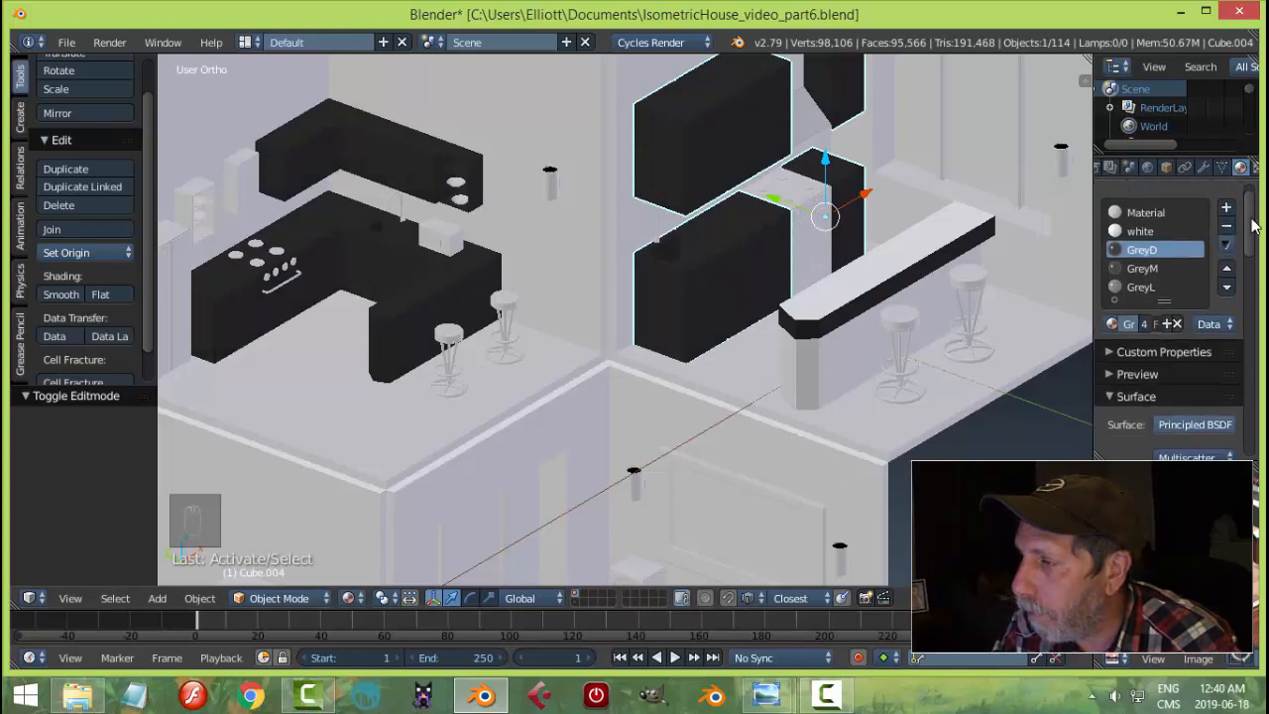
- Slightly lighten the GreyM material's base colour on the straight-run kitchen cabinets
{"action": "left_click", "coordinate": [1158, 268]}
{"action": "scroll", "coordinate": [1220, 278], "scroll_direction": "down", "scroll_amount": 6}
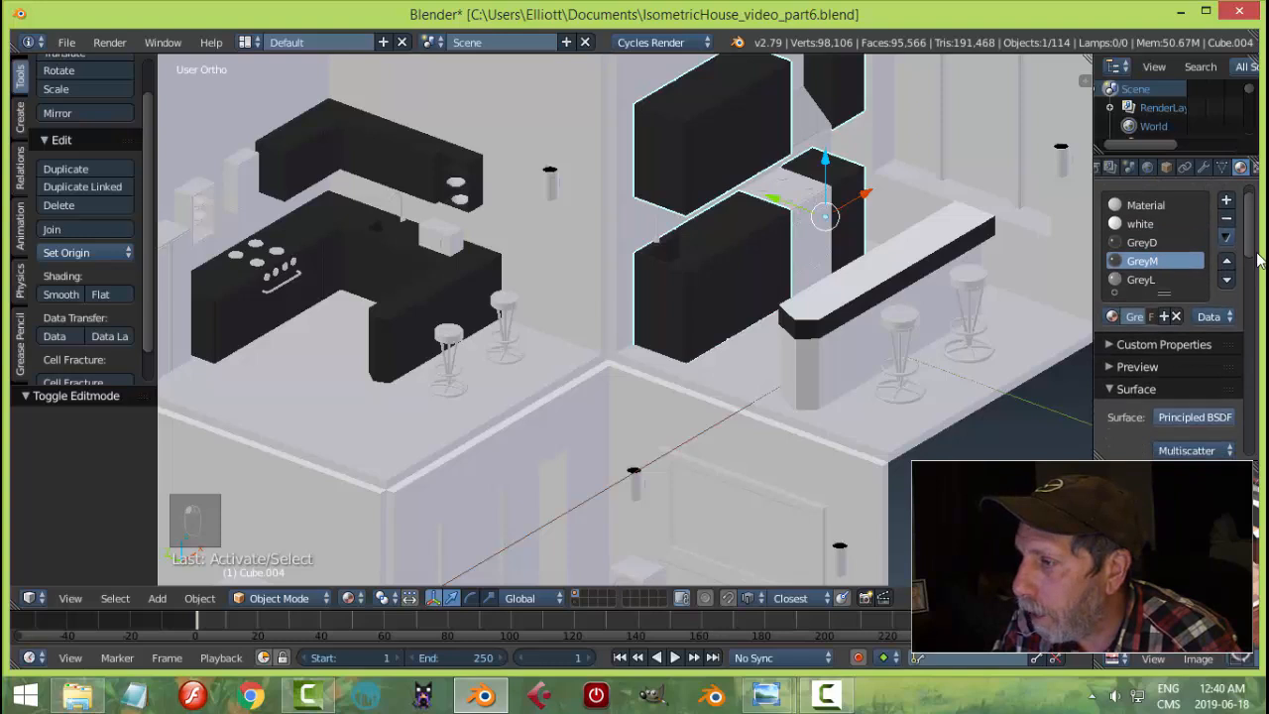
{"action": "left_click", "coordinate": [1201, 302]}
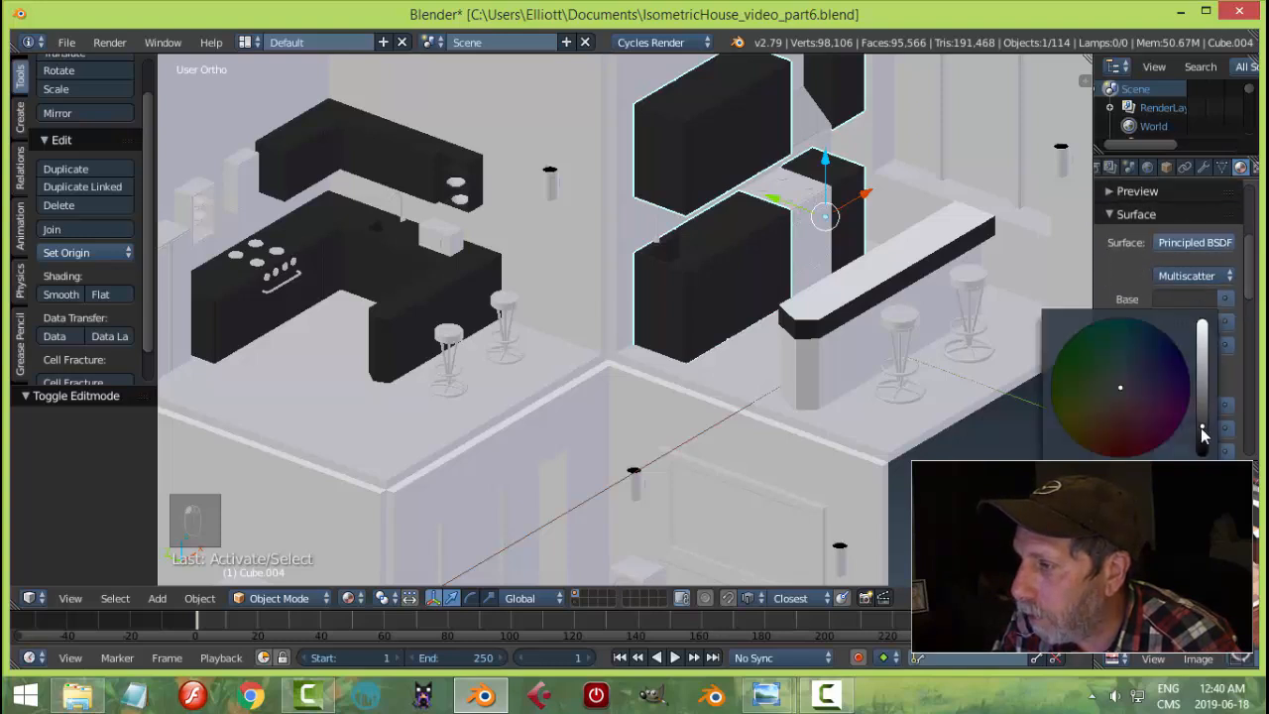
{"action": "left_click_drag", "start_coordinate": [1201, 426], "coordinate": [1202, 424]}
{"action": "left_click_drag", "start_coordinate": [1253, 288], "coordinate": [1254, 248]}
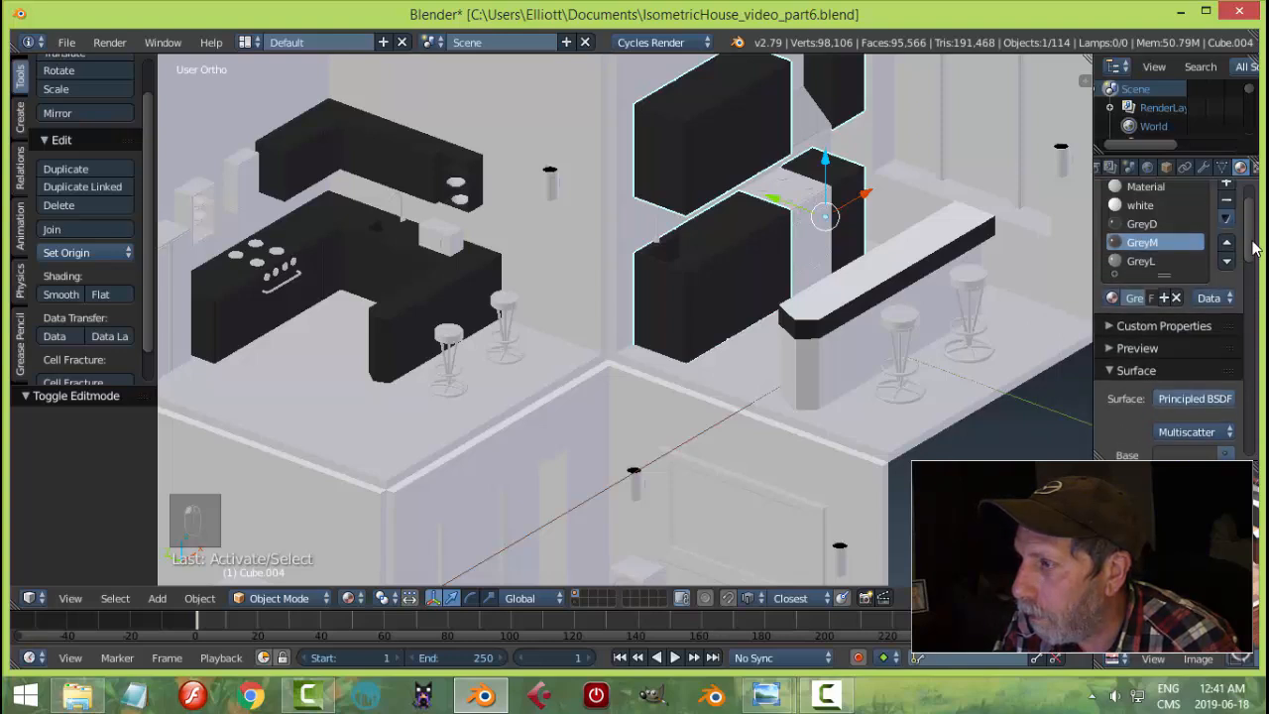
- Add a GreyD slot to the tall two-door cabinet beside the corner kitchen and assign it to all its faces in Edit Mode
{"action": "scroll", "coordinate": [365, 288], "scroll_direction": "down", "scroll_amount": 5}
{"action": "scroll", "coordinate": [589, 323], "scroll_direction": "up", "scroll_amount": 7}
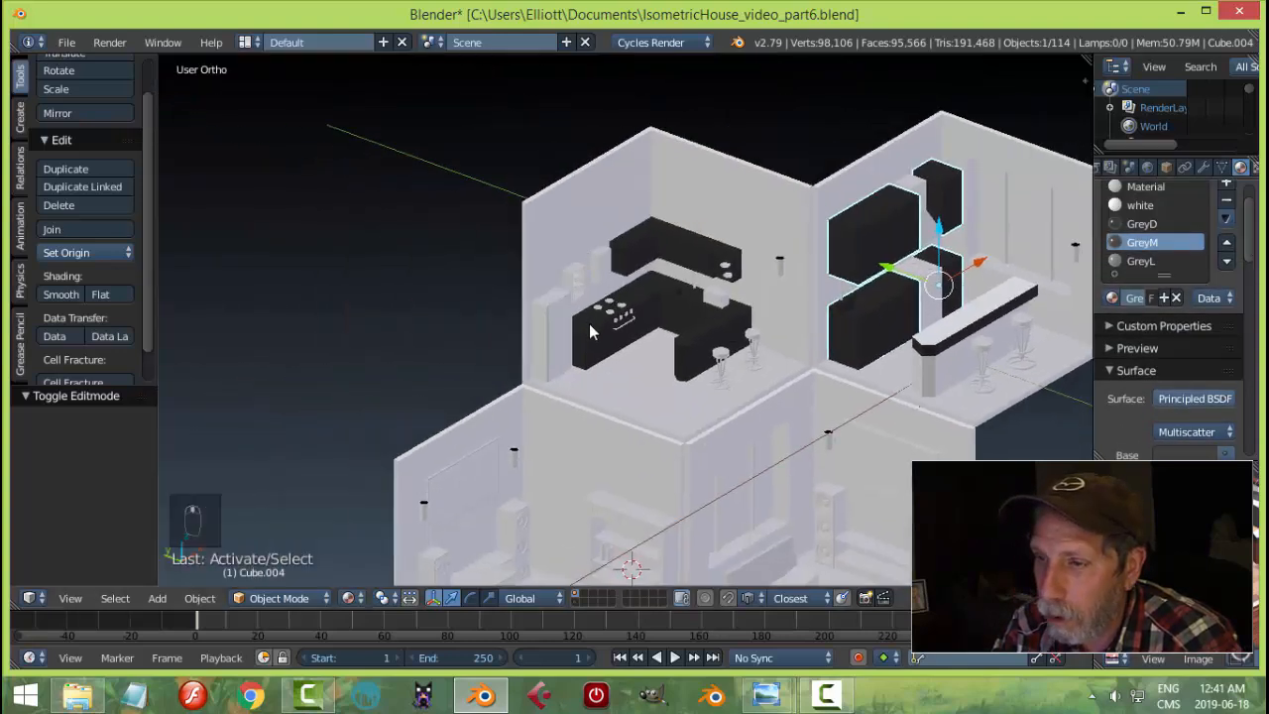
{"action": "right_click", "coordinate": [506, 317]}
{"action": "key", "text": "Tab"}
{"action": "key", "text": "a"}
{"action": "key", "text": "a"}
{"action": "key", "text": "a"}
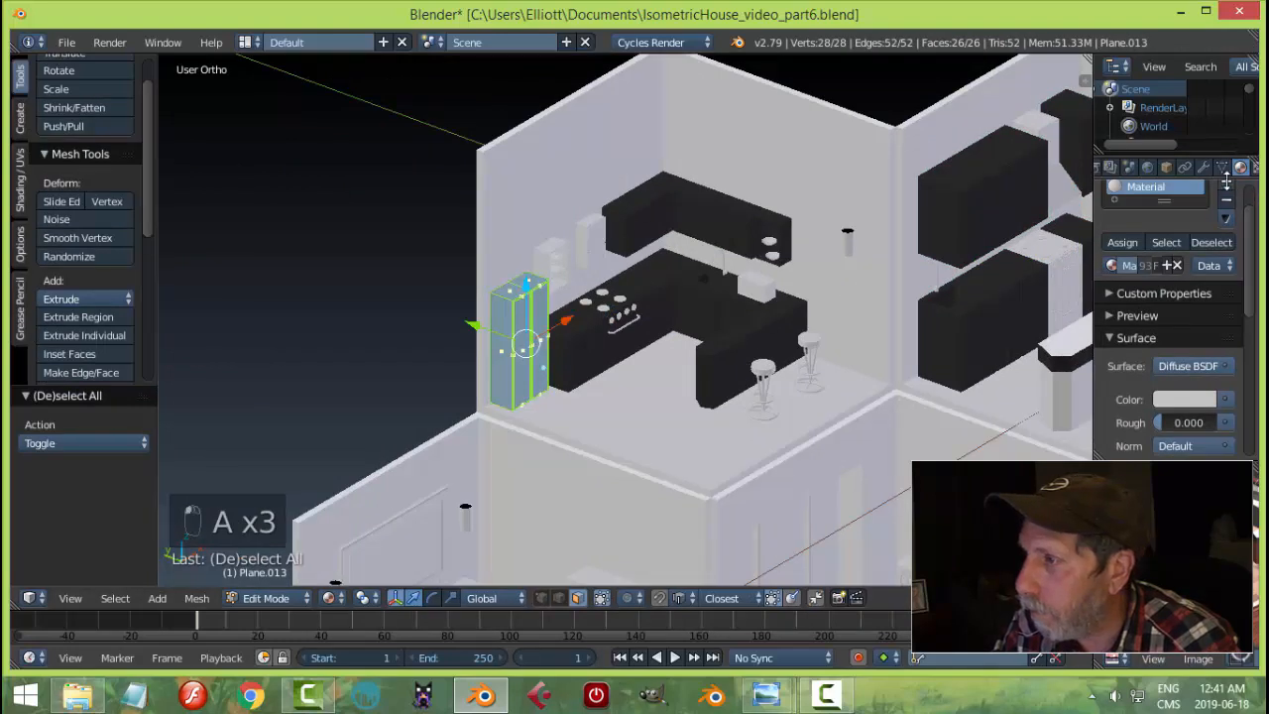
{"action": "left_click", "coordinate": [1227, 188]}
{"action": "left_click", "coordinate": [1112, 308]}
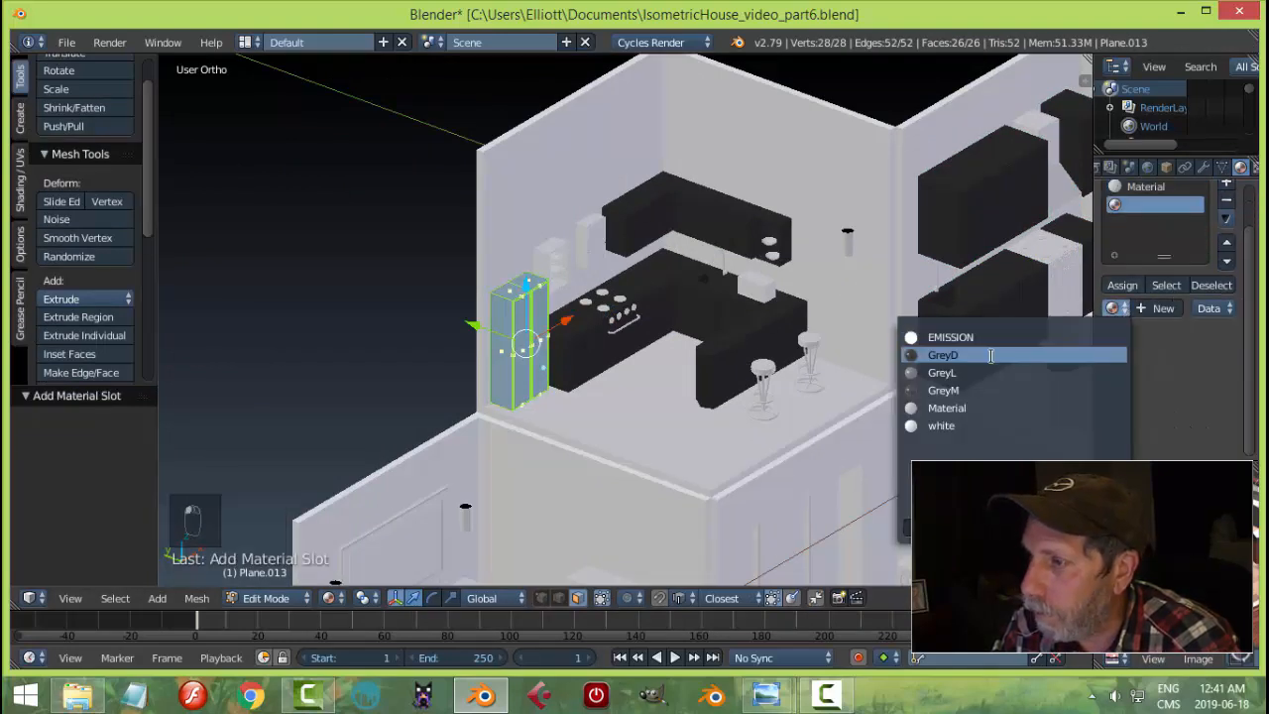
{"action": "left_click", "coordinate": [1091, 400]}
{"action": "left_click", "coordinate": [1122, 286]}
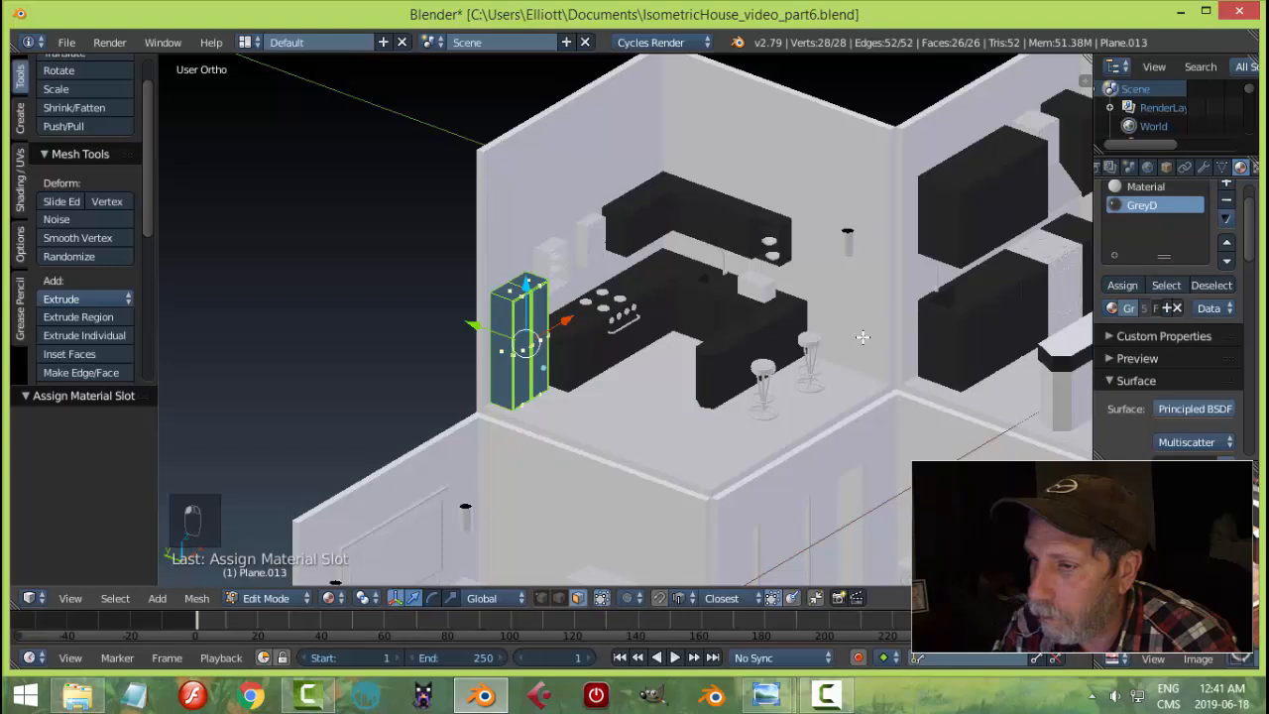
{"action": "key", "text": "a"}
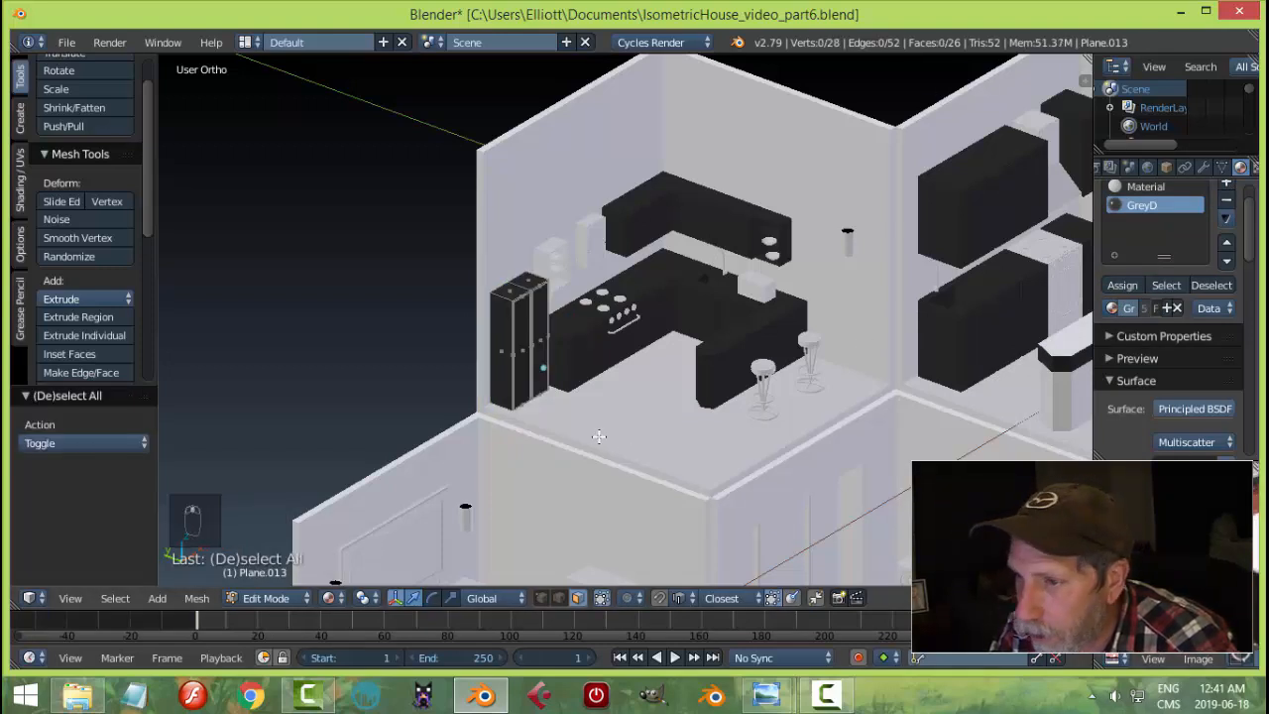
- Assign a new GreyM slot to both doors of the tall cabinet, including their bordering faces, and return to Object Mode
{"action": "scroll", "coordinate": [492, 386], "scroll_direction": "up", "scroll_amount": 3}
{"action": "scroll", "coordinate": [501, 377], "scroll_direction": "up", "scroll_amount": 4}
{"action": "right_click", "coordinate": [467, 304]}
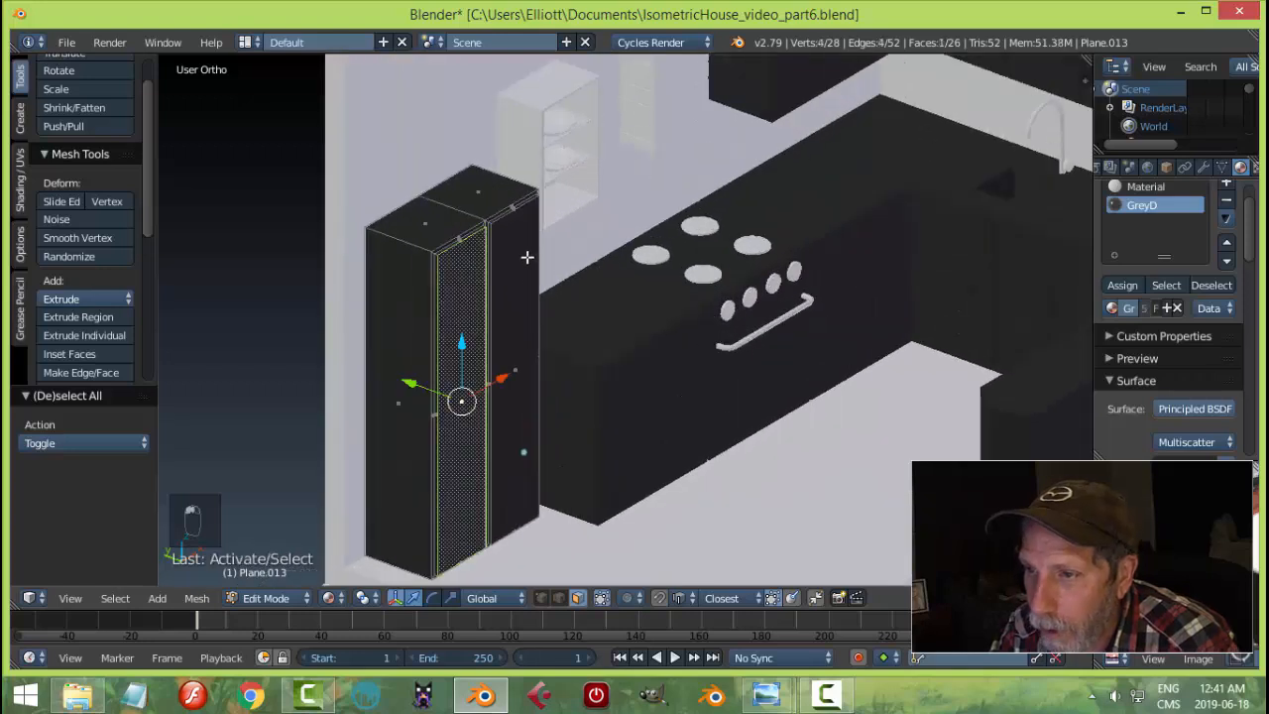
{"action": "right_click", "coordinate": [511, 254], "text": "shift"}
{"action": "key", "text": "ctrl+KP_Add"}
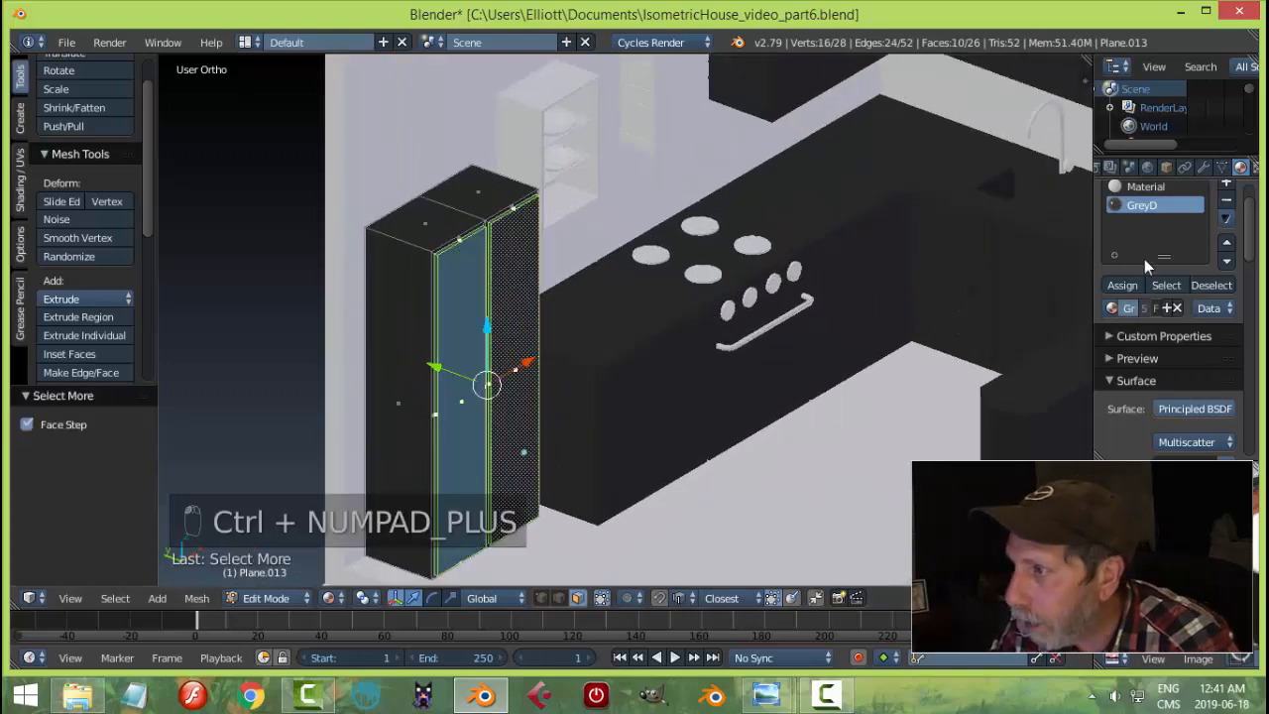
{"action": "left_click", "coordinate": [1226, 187]}
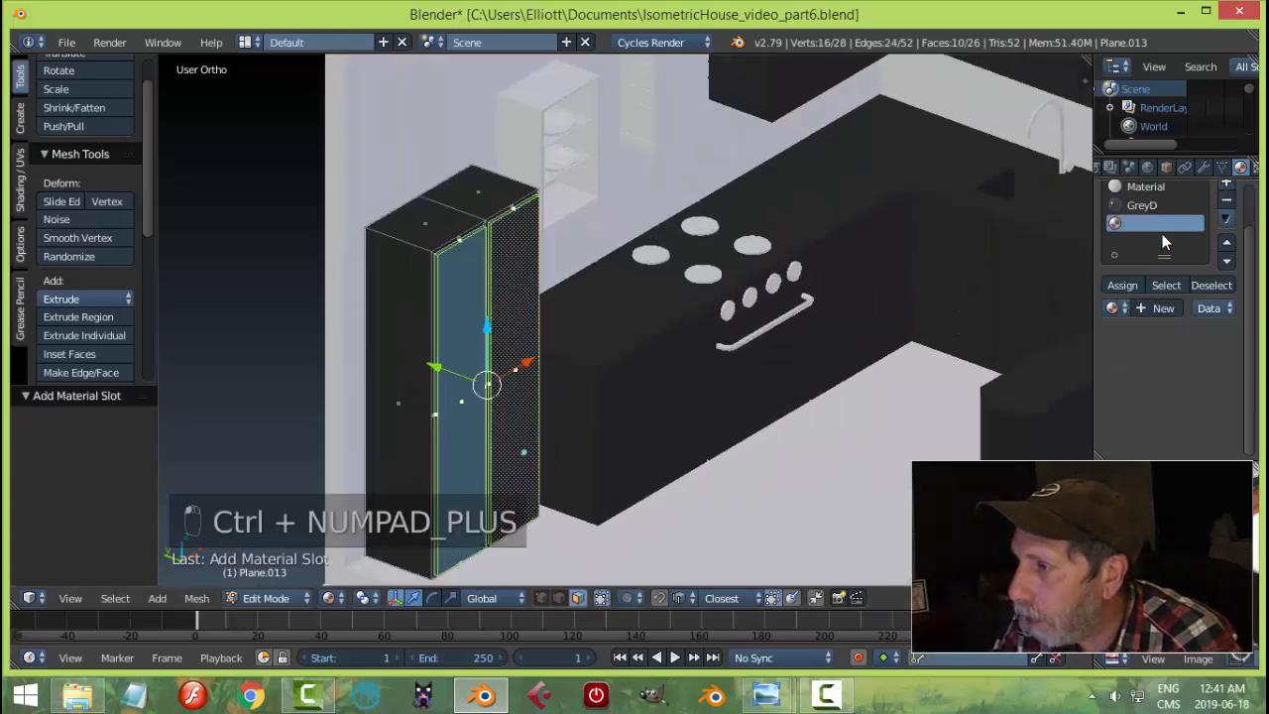
{"action": "left_click", "coordinate": [1113, 308]}
{"action": "left_click", "coordinate": [987, 388]}
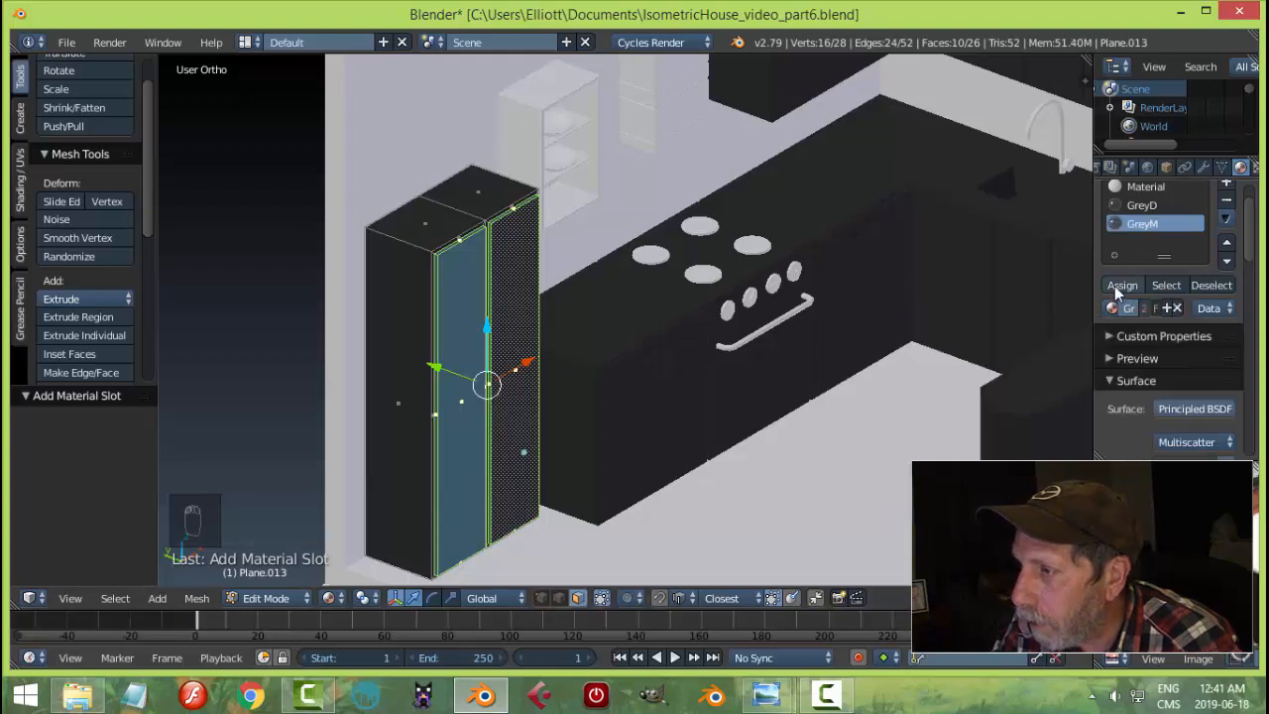
{"action": "left_click", "coordinate": [1122, 286]}
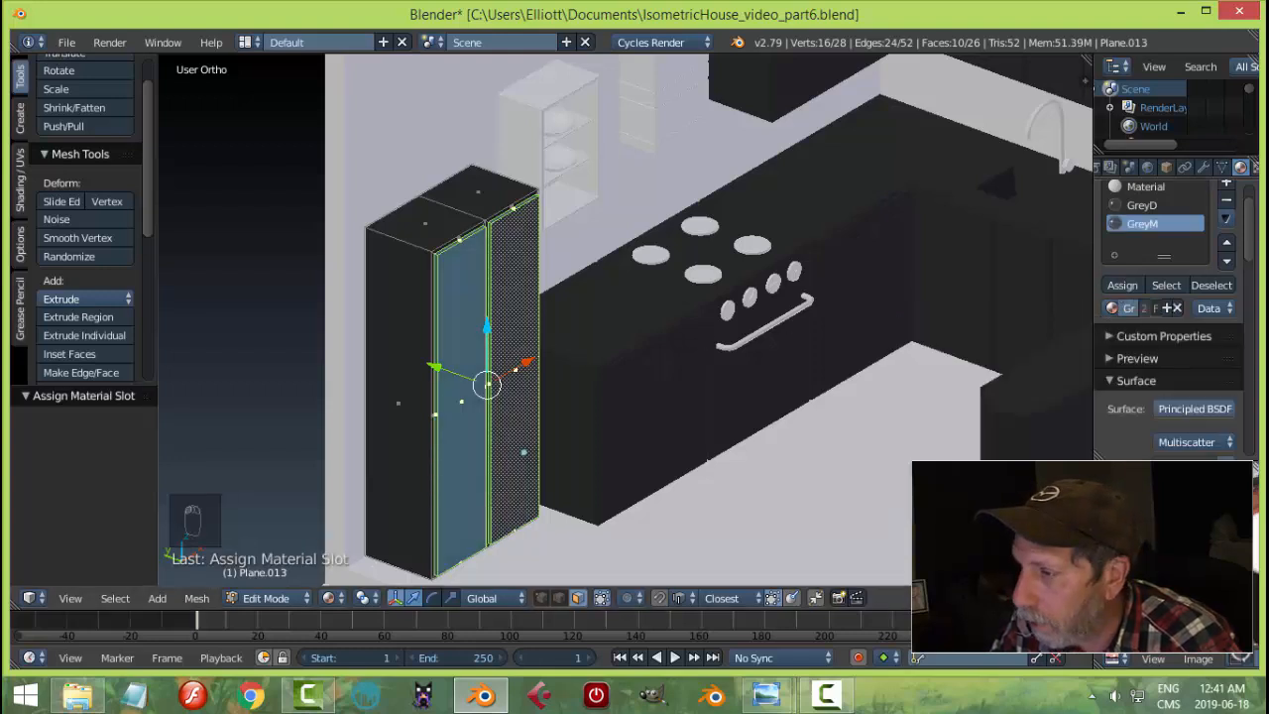
{"action": "key", "text": "a"}
{"action": "key", "text": "Tab"}
{"action": "left_click", "coordinate": [647, 468]}
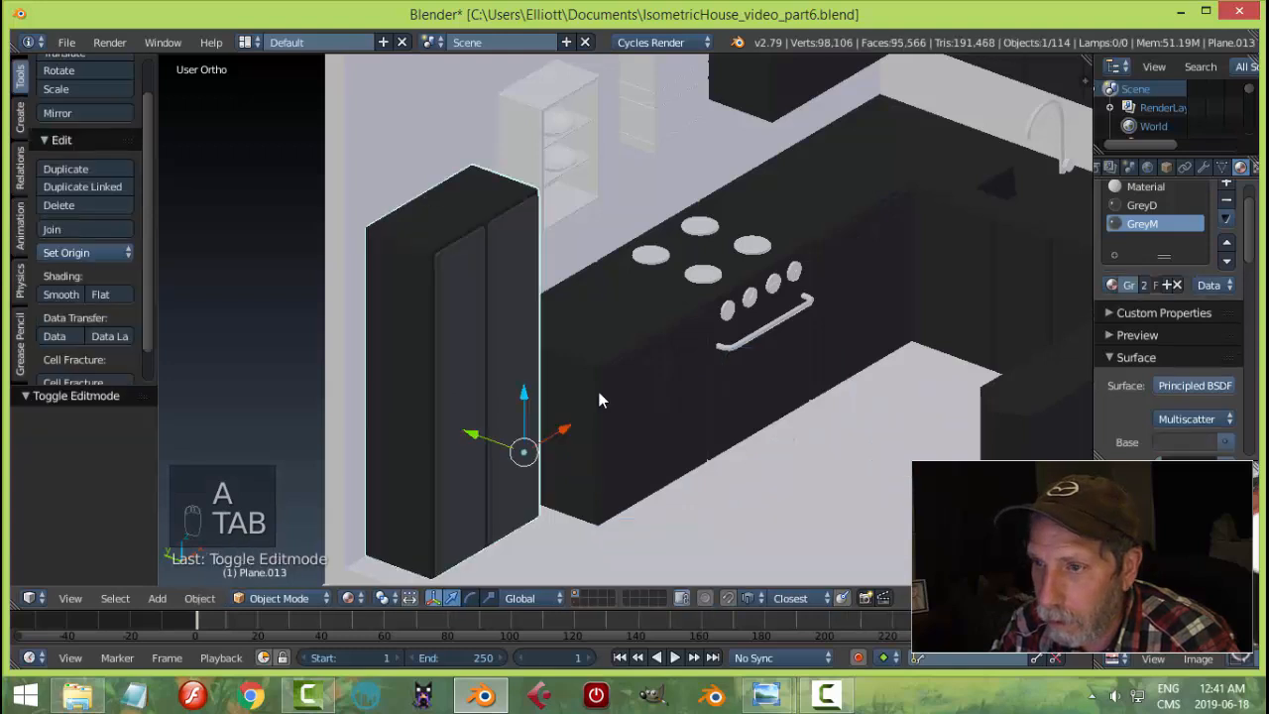
- In Edit Mode, select the narrow outer face loops framing both doors of the tall cabinet
{"action": "middle_click_drag", "start_coordinate": [594, 352], "coordinate": [710, 339]}
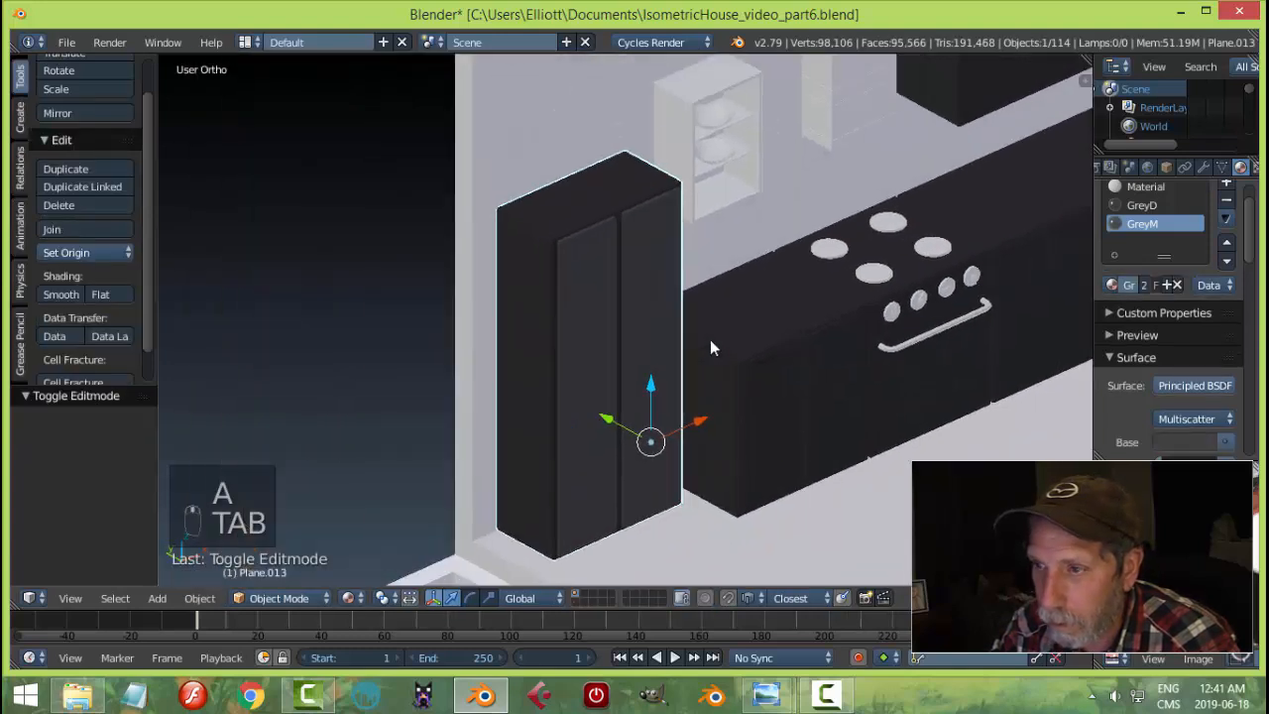
{"action": "scroll", "coordinate": [511, 278], "scroll_direction": "up", "scroll_amount": 3}
{"action": "right_click", "coordinate": [607, 265]}
{"action": "right_click", "coordinate": [610, 263]}
{"action": "key", "text": "Tab"}
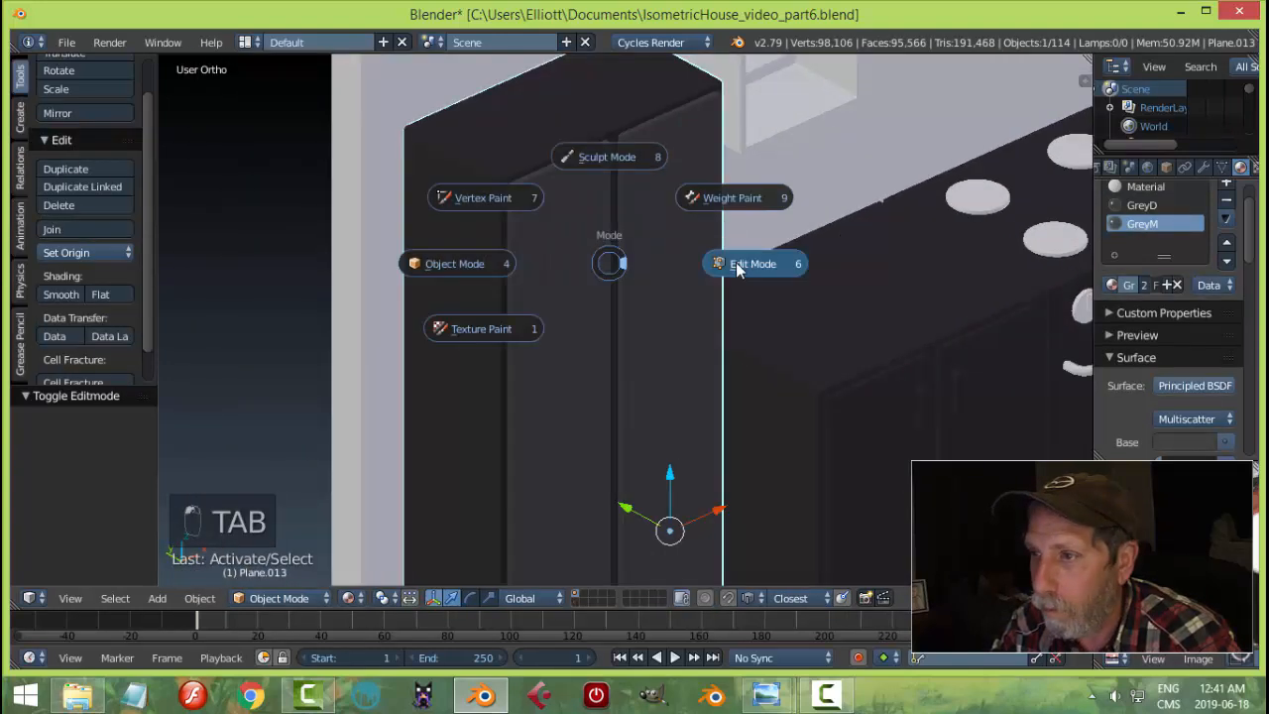
{"action": "left_click", "coordinate": [739, 267]}
{"action": "scroll", "coordinate": [611, 271], "scroll_direction": "up", "scroll_amount": 1}
{"action": "scroll", "coordinate": [612, 297], "scroll_direction": "up", "scroll_amount": 4}
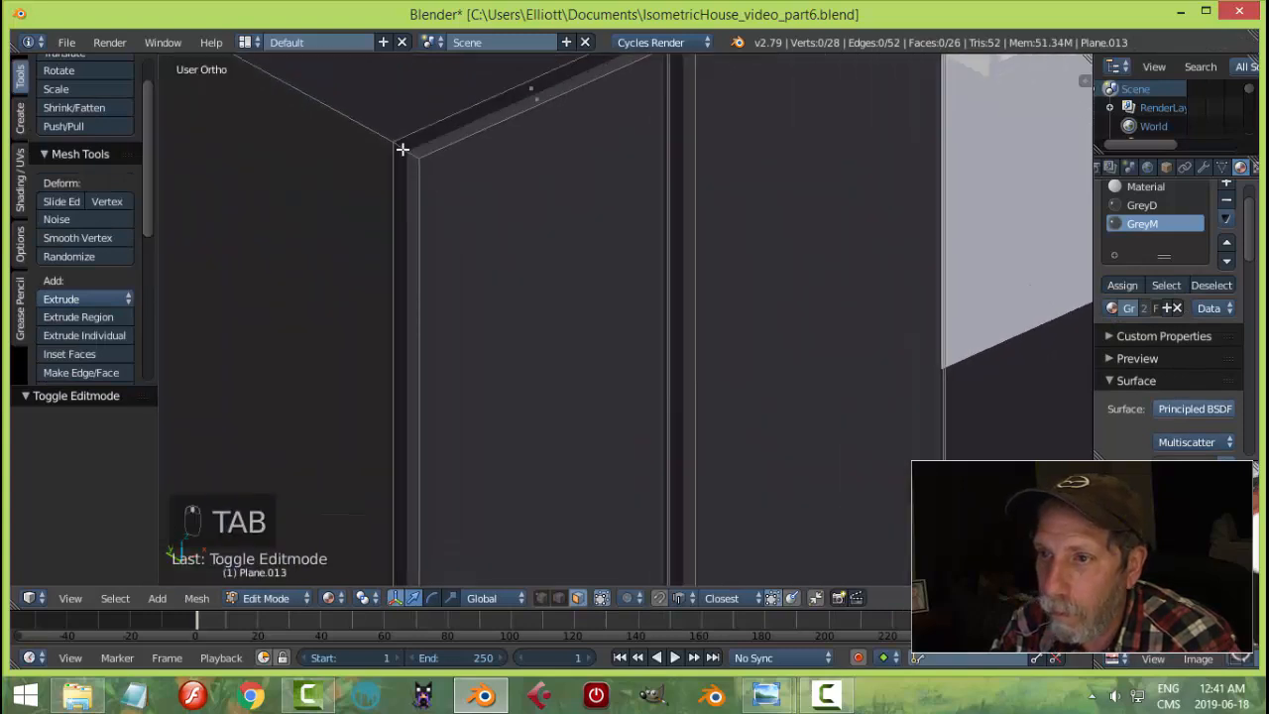
{"action": "right_click", "coordinate": [402, 150], "text": "alt"}
{"action": "scroll", "coordinate": [755, 234], "scroll_direction": "down", "scroll_amount": 3}
{"action": "middle_click_drag", "start_coordinate": [755, 234], "coordinate": [430, 328]}
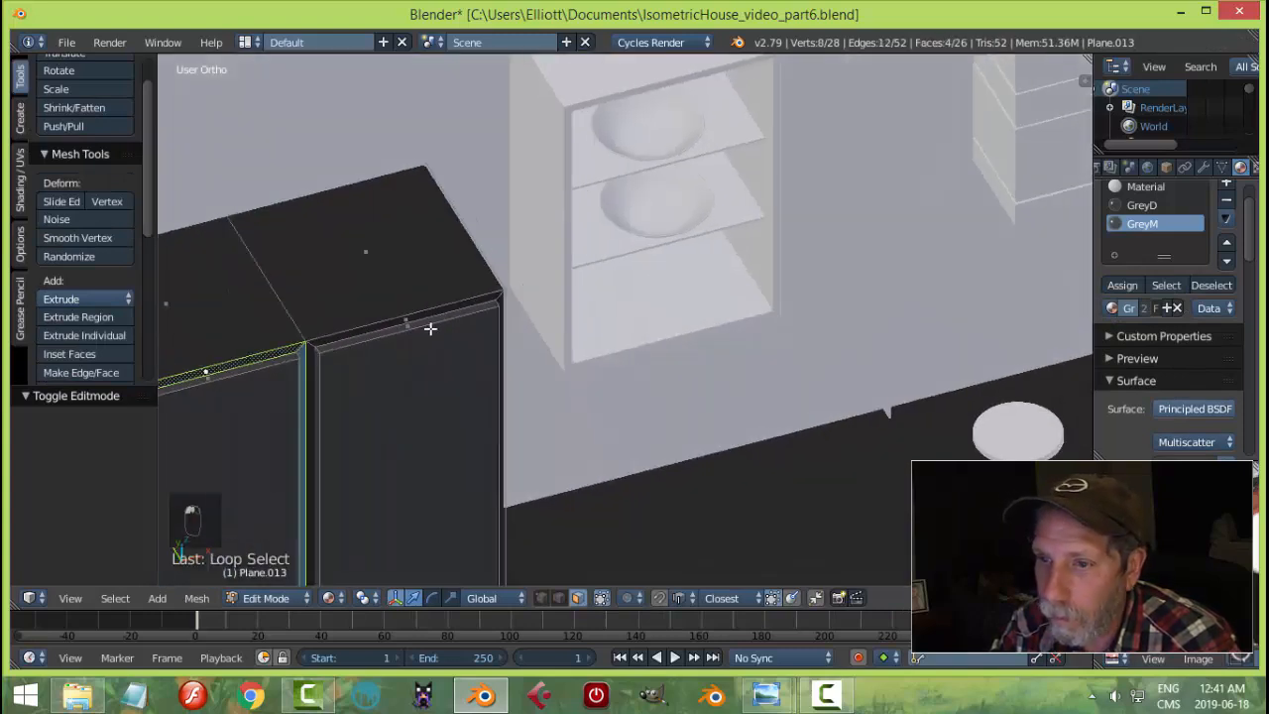
{"action": "right_click", "coordinate": [309, 347], "text": "alt+shift"}
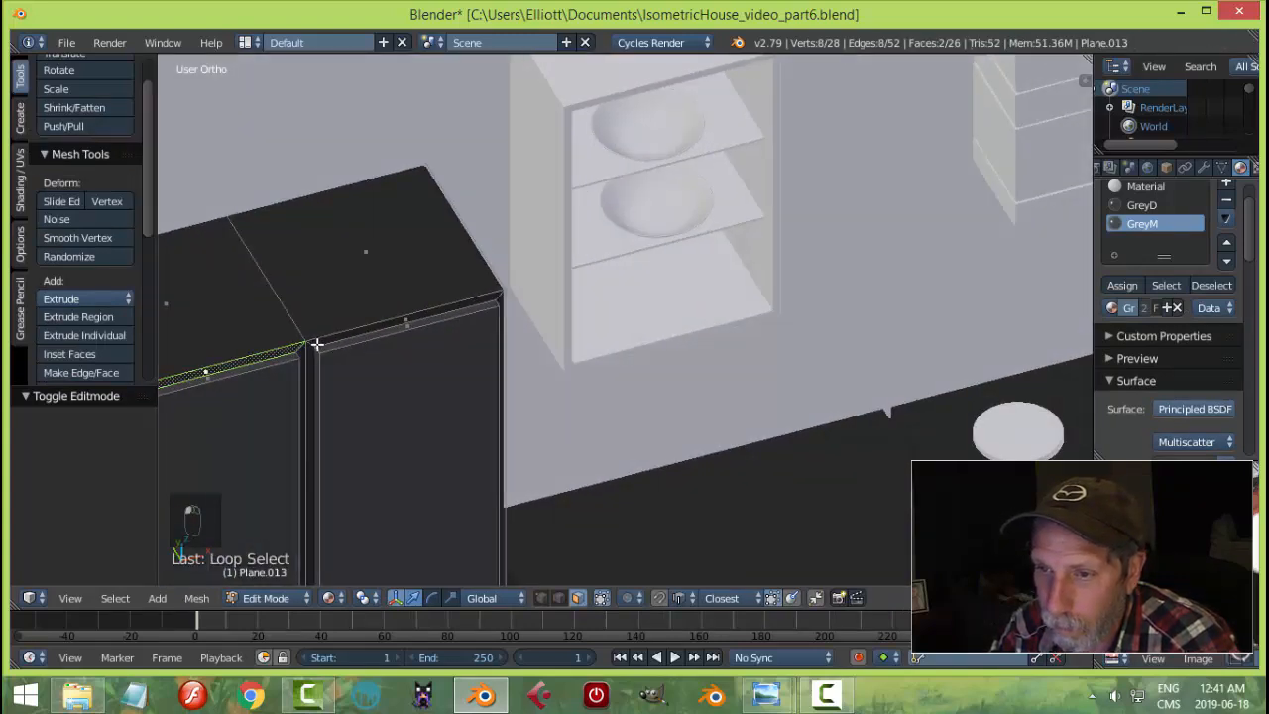
{"action": "right_click", "coordinate": [312, 345], "text": "alt+shift"}
{"action": "scroll", "coordinate": [333, 396], "scroll_direction": "up", "scroll_amount": 3}
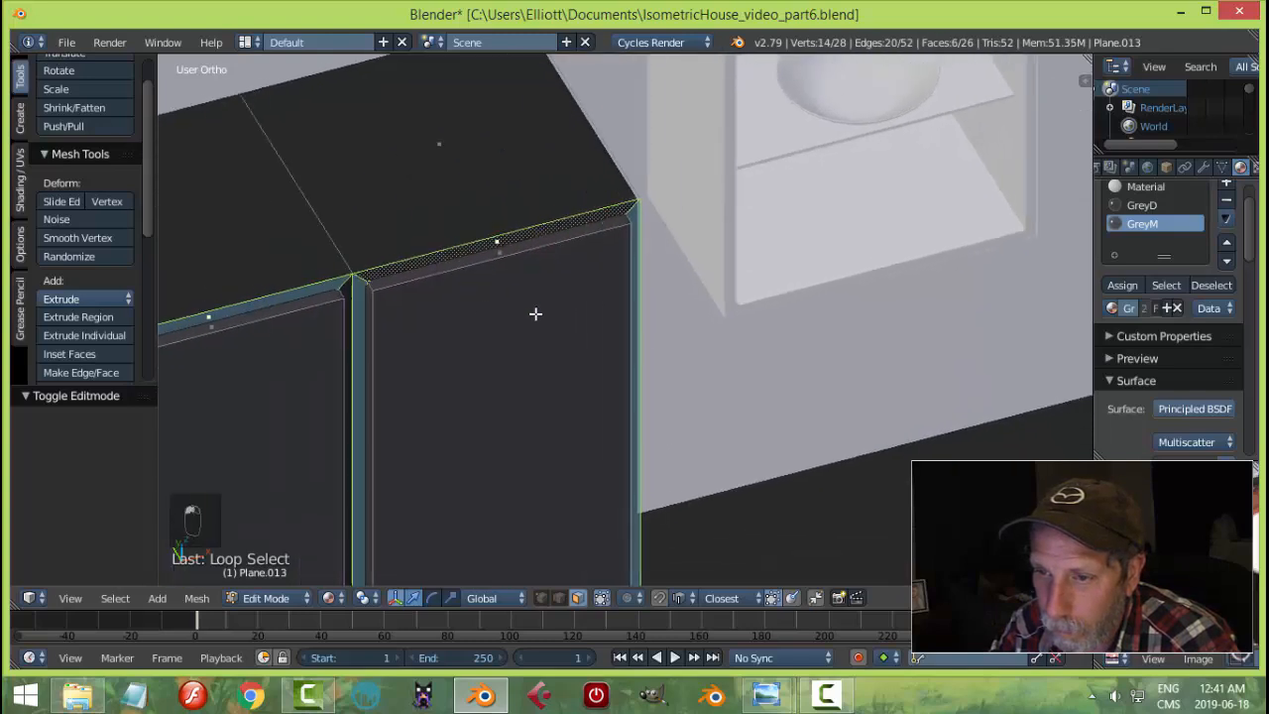
{"action": "right_click", "coordinate": [241, 263], "text": "alt+shift"}
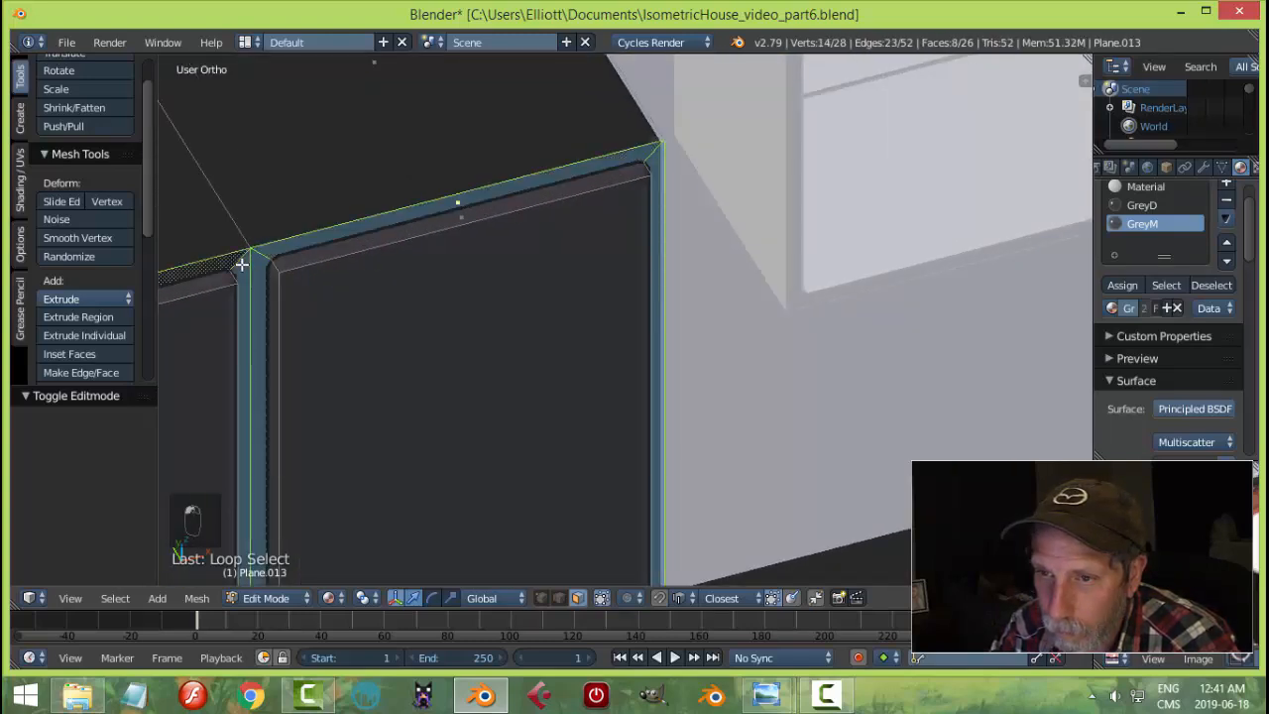
- Add a GreyL slot, assign it to the selected door-frame faces of the tall cabinet, and return to Object Mode
{"action": "left_click", "coordinate": [1227, 183]}
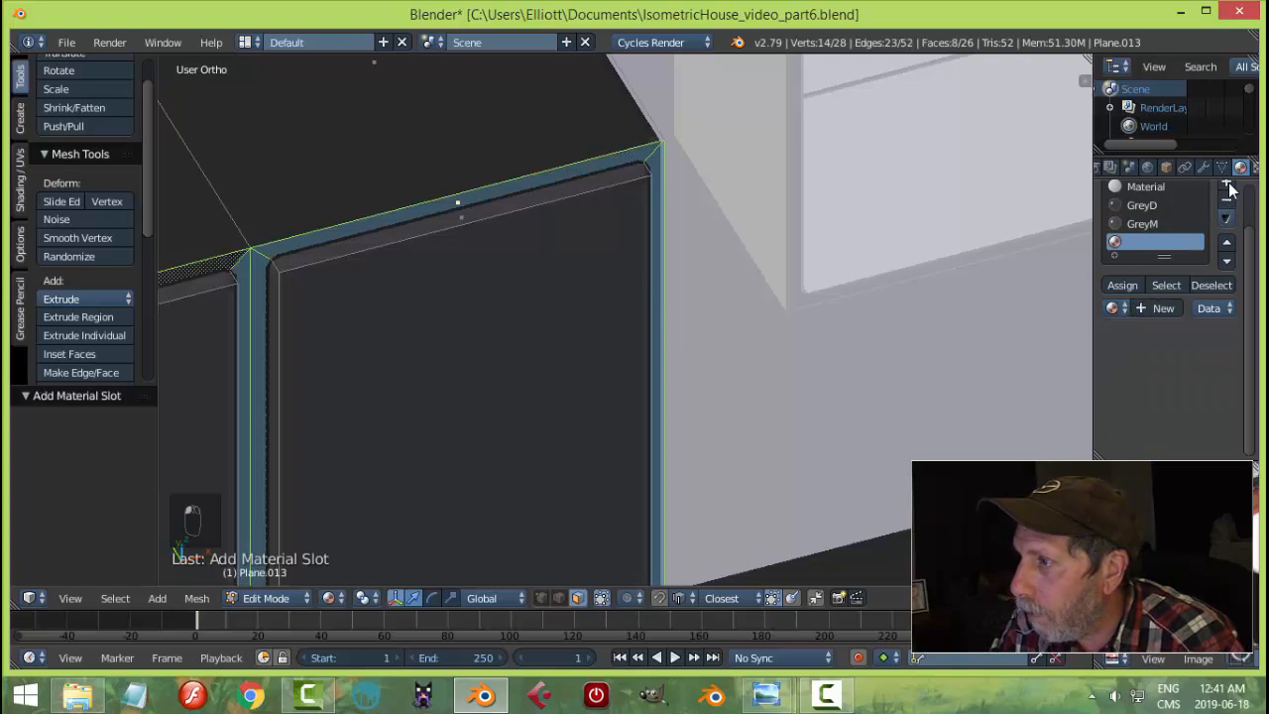
{"action": "left_click", "coordinate": [1114, 307]}
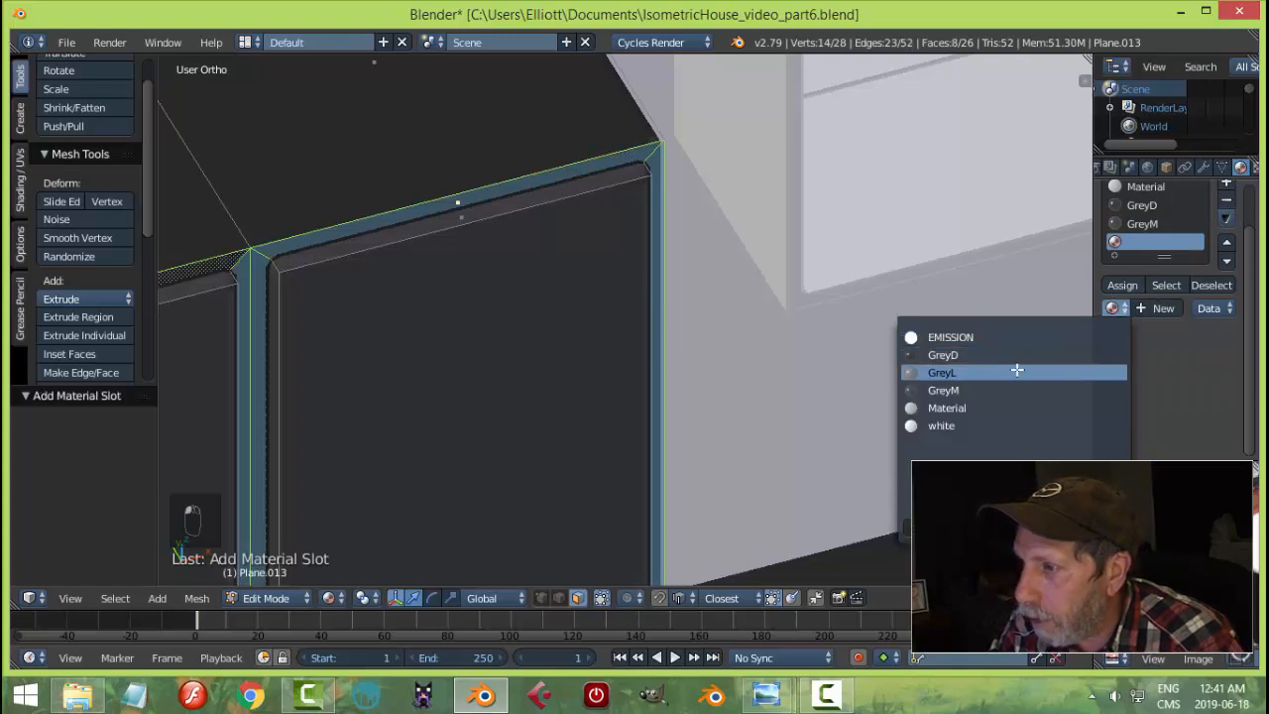
{"action": "left_click", "coordinate": [1017, 370]}
{"action": "left_click", "coordinate": [1121, 284]}
{"action": "scroll", "coordinate": [579, 368], "scroll_direction": "down", "scroll_amount": 2}
{"action": "key", "text": "a"}
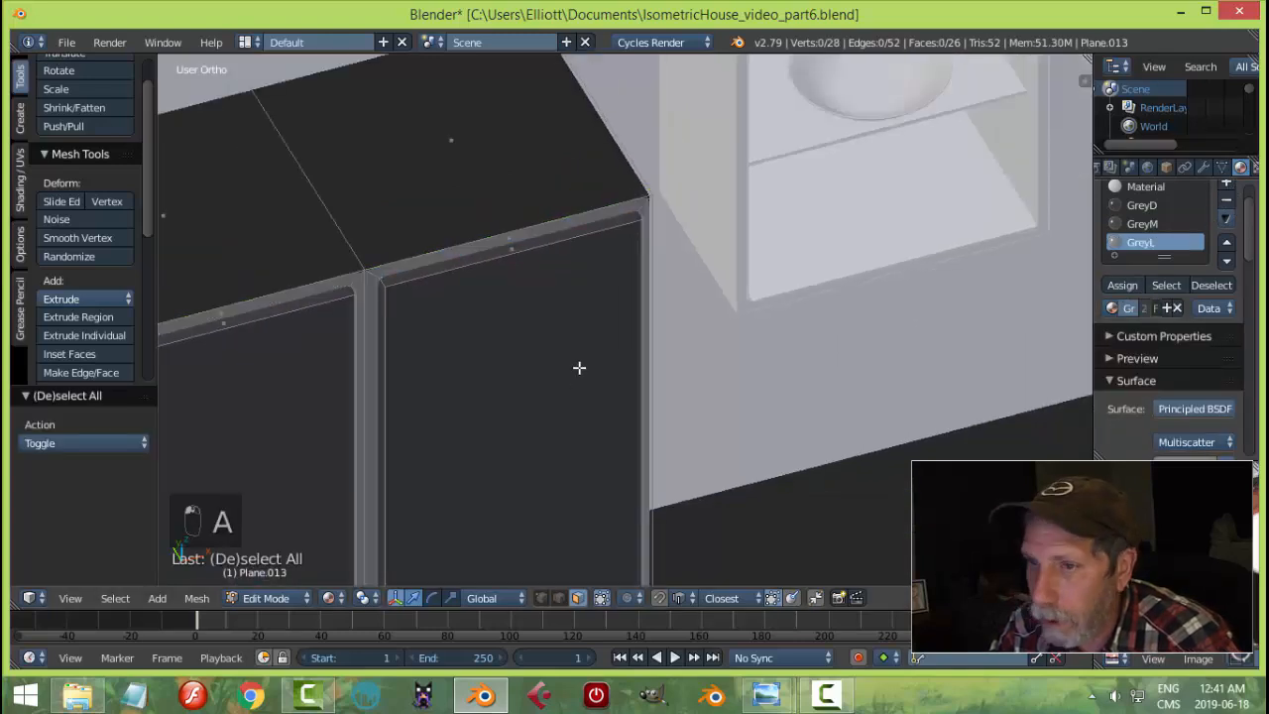
{"action": "key", "text": "Tab"}
{"action": "right_click", "coordinate": [397, 376]}
{"action": "scroll", "coordinate": [577, 378], "scroll_direction": "down", "scroll_amount": 5}
{"action": "middle_click_drag", "start_coordinate": [577, 385], "coordinate": [680, 354]}
{"action": "scroll", "coordinate": [671, 352], "scroll_direction": "down", "scroll_amount": 3}
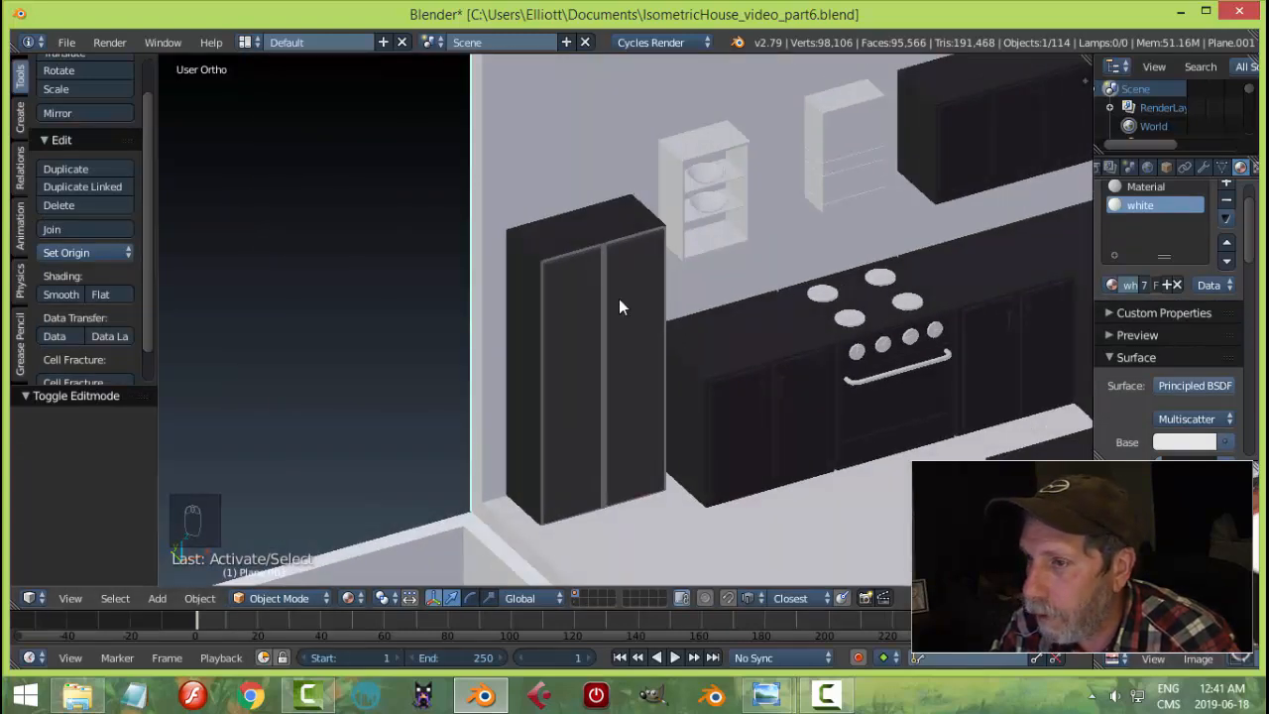
- Add a white slot to the tall cabinet, assign it to its two top faces, then return to Object Mode and deselect everything
{"action": "right_click", "coordinate": [584, 257]}
{"action": "key", "text": "Tab"}
{"action": "left_click", "coordinate": [691, 259]}
{"action": "right_click", "coordinate": [628, 217]}
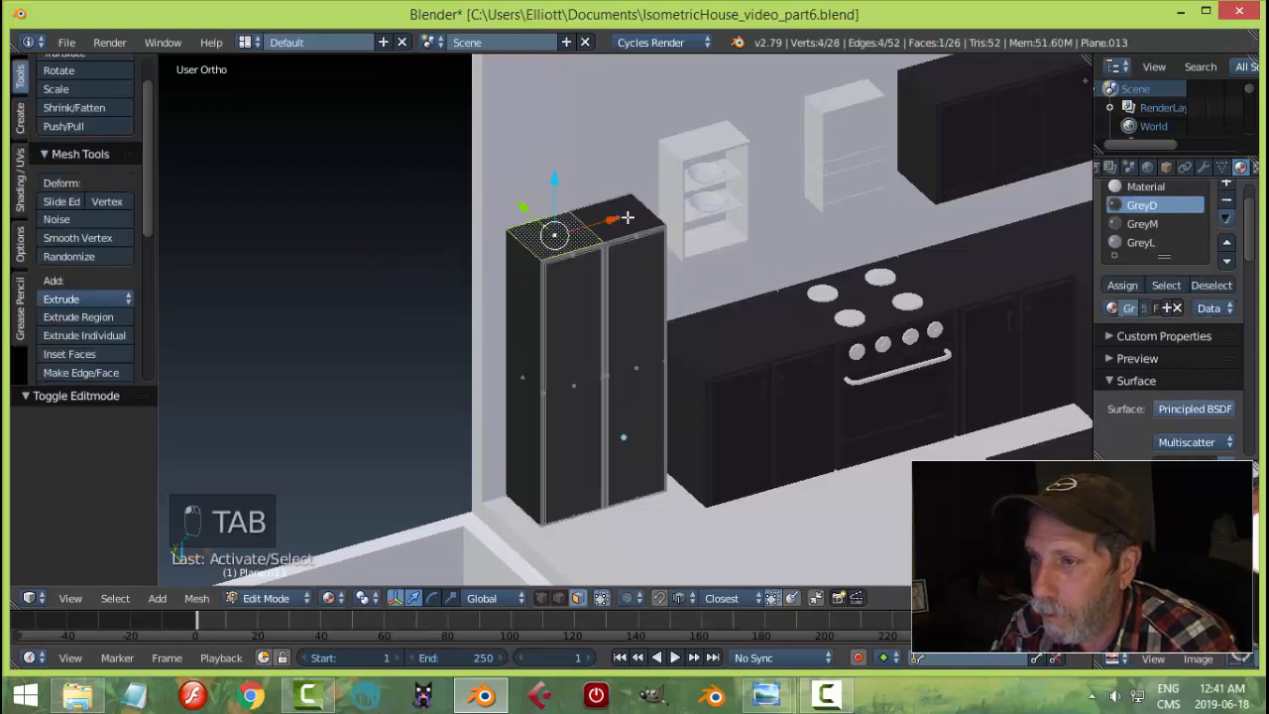
{"action": "right_click", "coordinate": [631, 212], "text": "shift"}
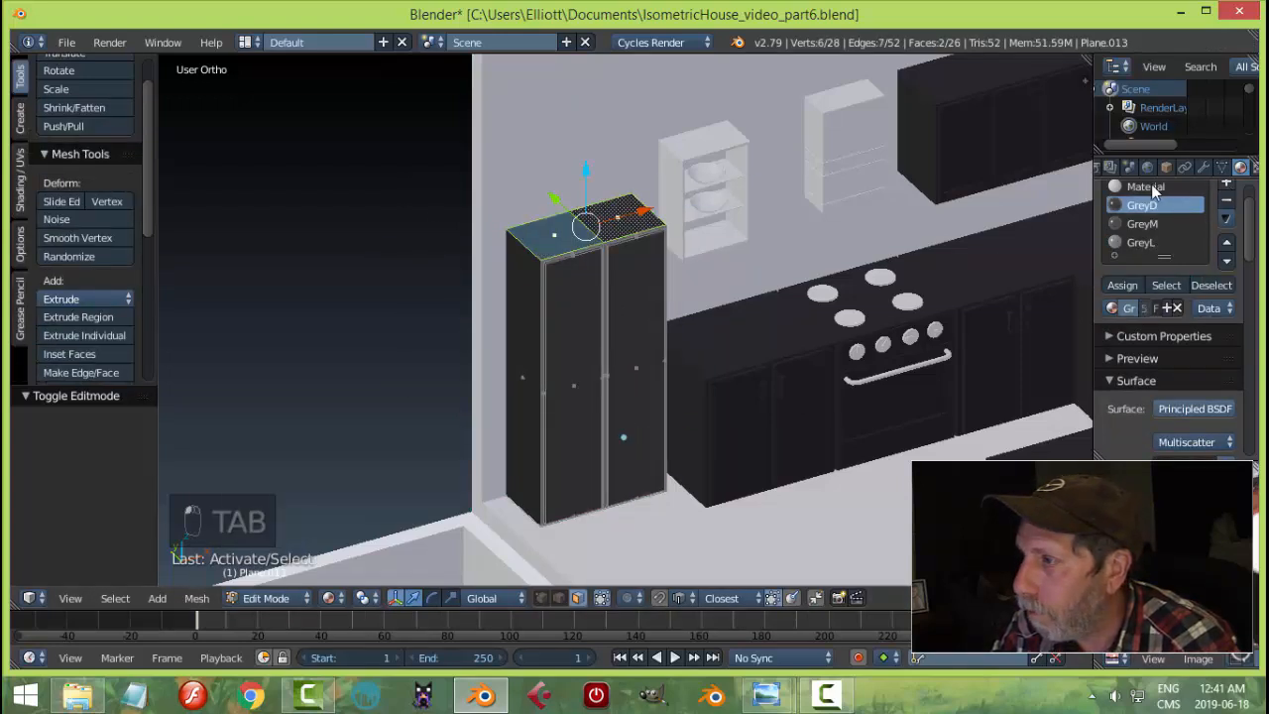
{"action": "left_click", "coordinate": [1227, 188]}
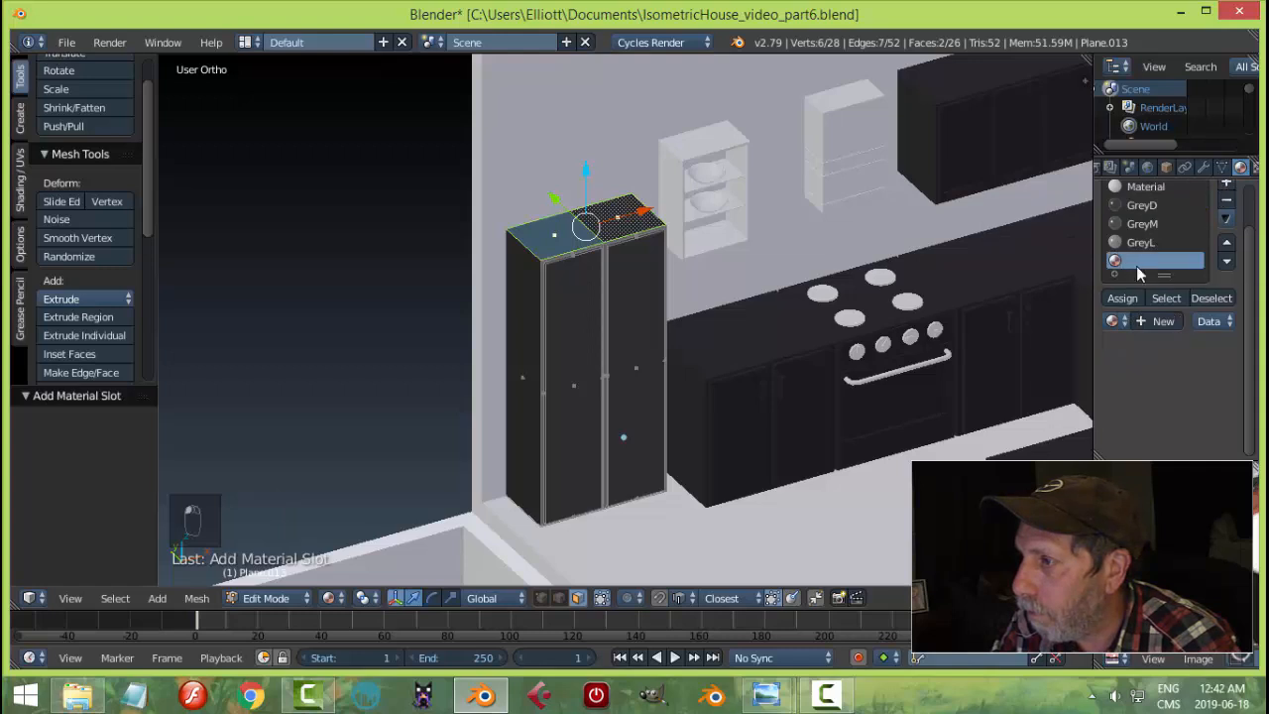
{"action": "left_click", "coordinate": [1113, 321]}
{"action": "left_click", "coordinate": [967, 442]}
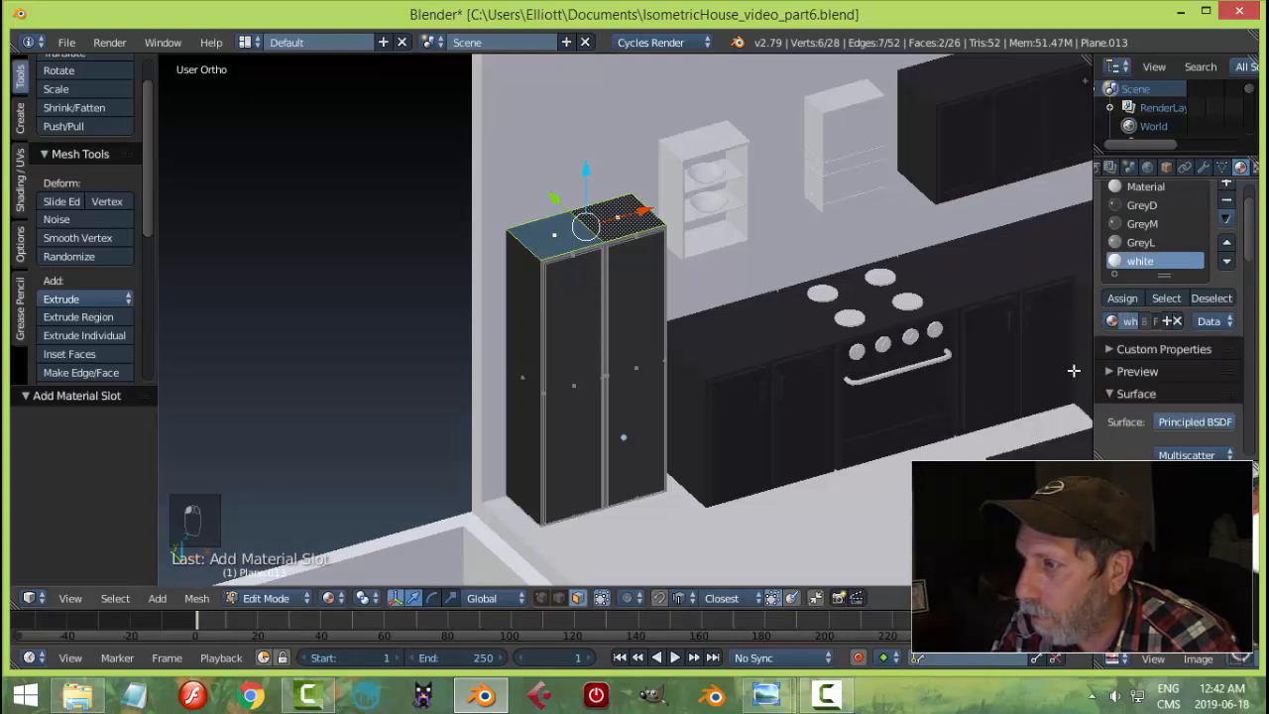
{"action": "left_click", "coordinate": [1130, 298]}
{"action": "key", "text": "a"}
{"action": "key", "text": "Tab"}
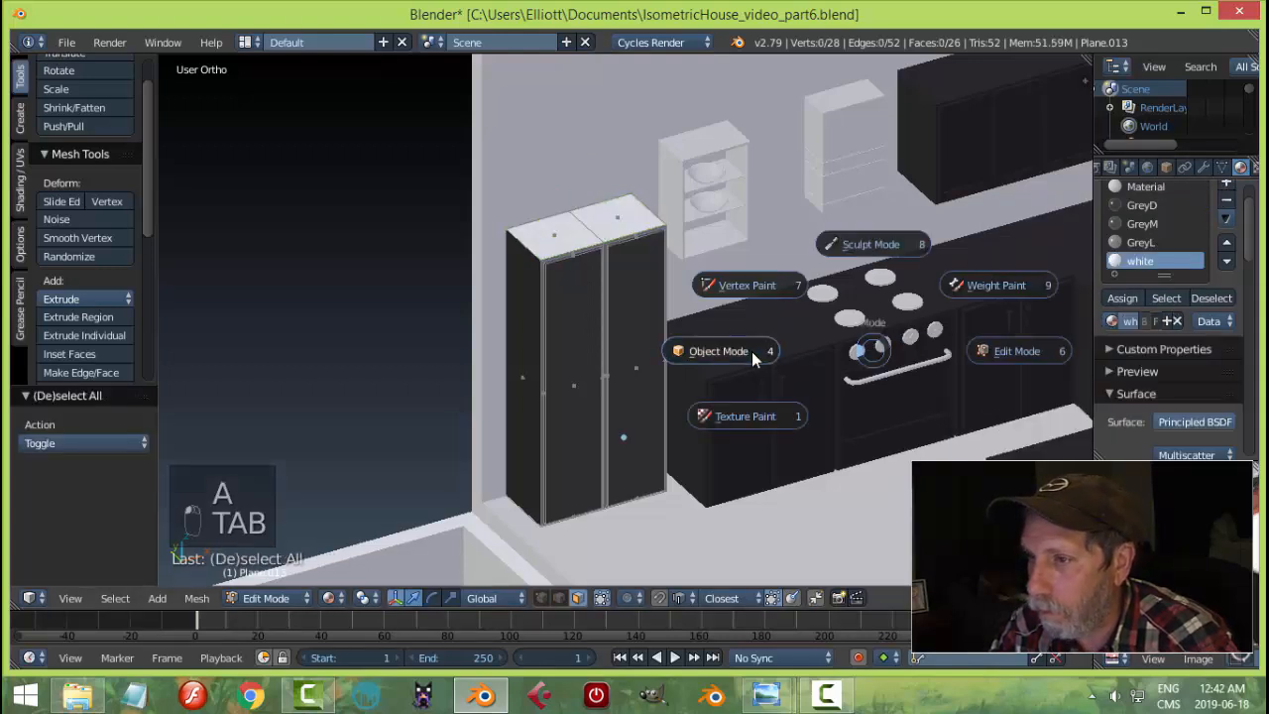
{"action": "left_click", "coordinate": [752, 351]}
{"action": "key", "text": "a"}
{"action": "key", "text": "a"}
- Compare the corner kitchen's cabinets with a close-up of the cabinets in the reference image
{"action": "scroll", "coordinate": [866, 362], "scroll_direction": "down", "scroll_amount": 2}
{"action": "middle_click_drag", "start_coordinate": [873, 354], "coordinate": [895, 339]}
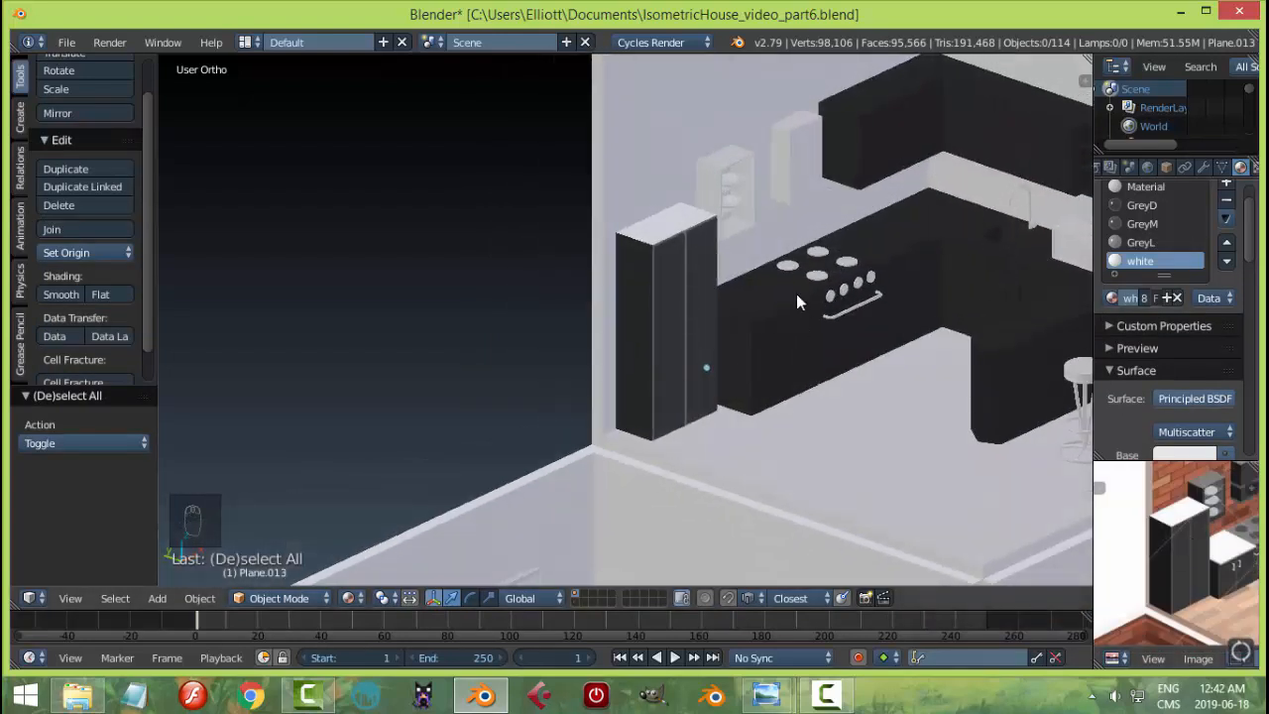
{"action": "scroll", "coordinate": [796, 302], "scroll_direction": "up", "scroll_amount": 1}
{"action": "middle_click_drag", "start_coordinate": [969, 191], "coordinate": [679, 349], "text": "shift"}
{"action": "scroll", "coordinate": [1170, 555], "scroll_direction": "down", "scroll_amount": 4}
{"action": "scroll", "coordinate": [1170, 555], "scroll_direction": "up", "scroll_amount": 5}
{"action": "middle_click_drag", "start_coordinate": [1160, 545], "coordinate": [1133, 613]}
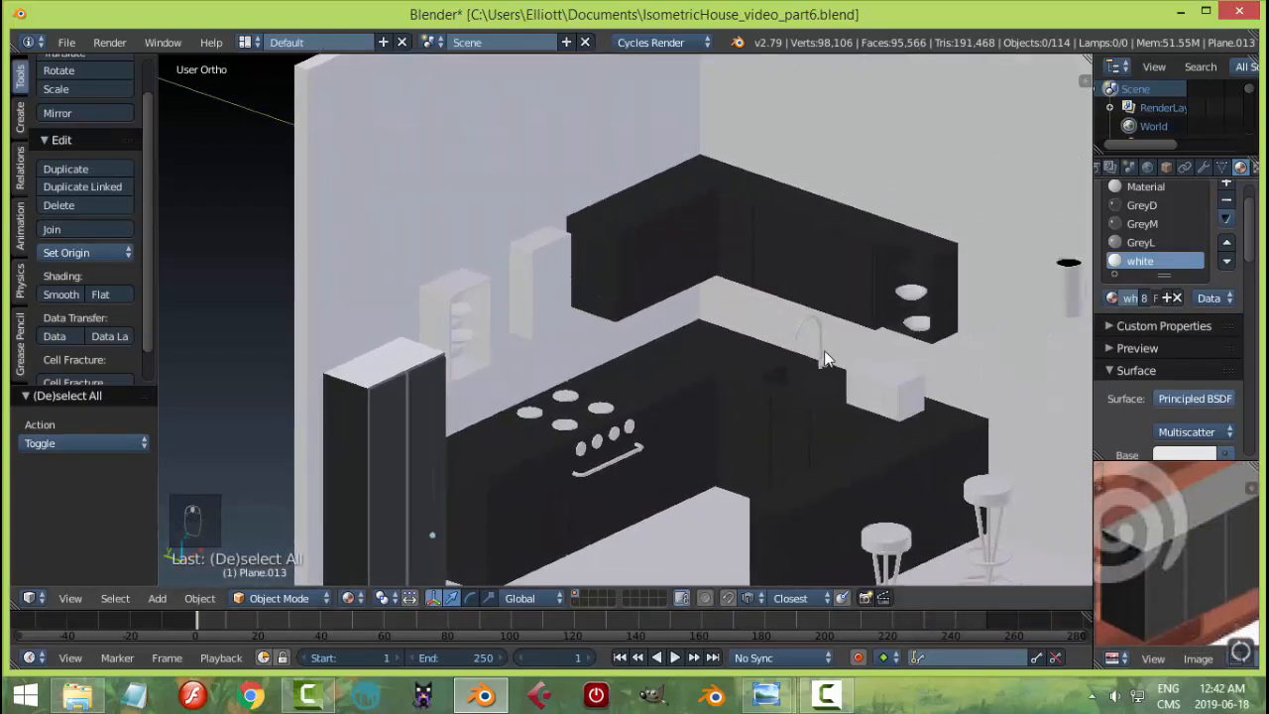
- Assign a new GreyM slot to the seven doors of the corner kitchen's upper wall cabinets, including their bordering faces, and return to Object Mode
{"action": "right_click", "coordinate": [760, 240]}
{"action": "key", "text": "Tab"}
{"action": "scroll", "coordinate": [737, 252], "scroll_direction": "up", "scroll_amount": 3}
{"action": "right_click", "coordinate": [639, 223]}
{"action": "right_click", "coordinate": [697, 198], "text": "shift"}
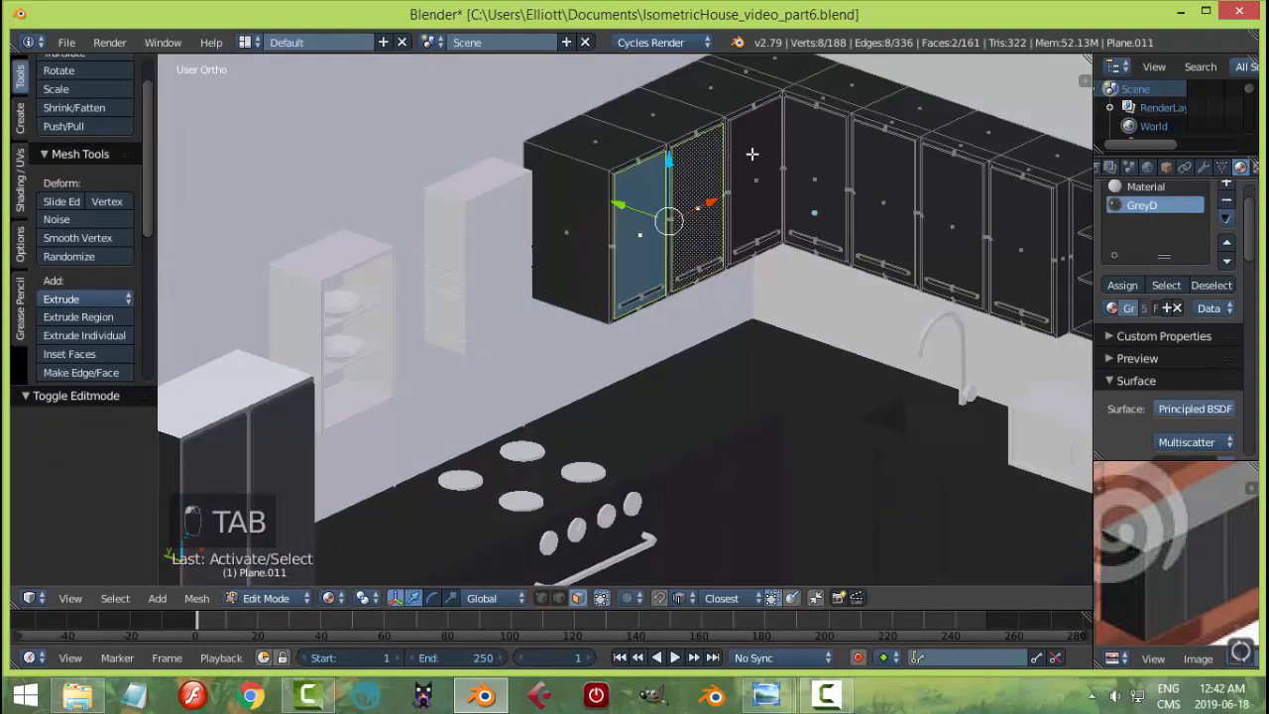
{"action": "right_click", "coordinate": [753, 158], "text": "shift"}
{"action": "right_click", "coordinate": [1026, 209], "text": "shift"}
{"action": "key", "text": "ctrl+KP_Add"}
{"action": "left_click", "coordinate": [1229, 186]}
{"action": "left_click", "coordinate": [1113, 308]}
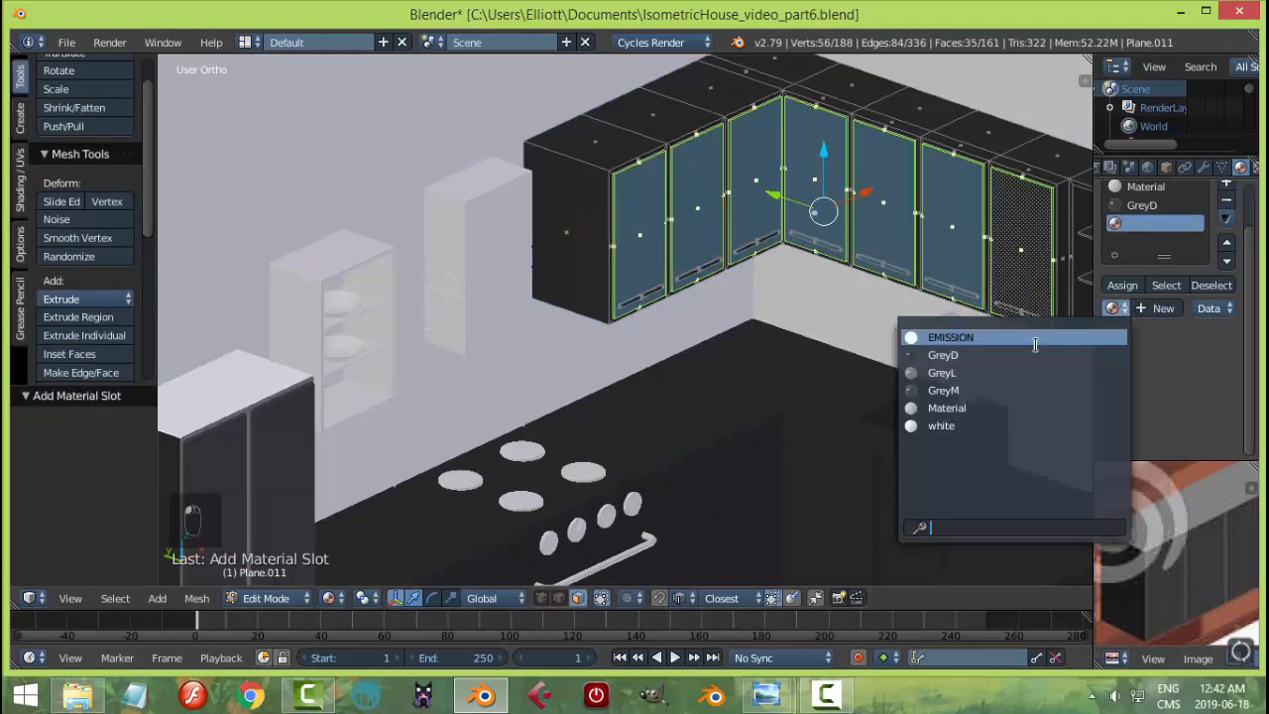
{"action": "left_click", "coordinate": [1001, 391]}
{"action": "left_click", "coordinate": [1122, 286]}
{"action": "key", "text": "a"}
{"action": "key", "text": "Tab"}
{"action": "scroll", "coordinate": [787, 303], "scroll_direction": "down", "scroll_amount": 2}
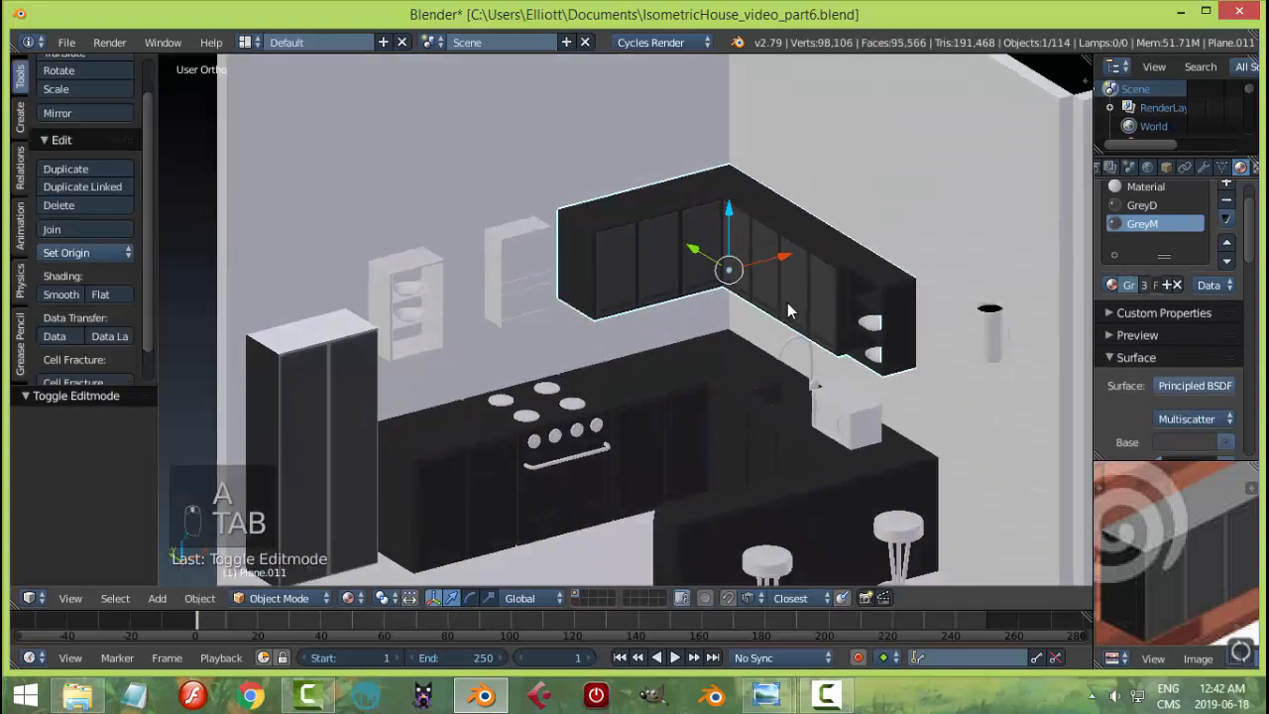
- Select all the top faces of the corner wall cabinets and assign them a new GreyL slot
{"action": "scroll", "coordinate": [698, 298], "scroll_direction": "up", "scroll_amount": 5}
{"action": "scroll", "coordinate": [771, 333], "scroll_direction": "down", "scroll_amount": 2}
{"action": "scroll", "coordinate": [771, 334], "scroll_direction": "down", "scroll_amount": 2}
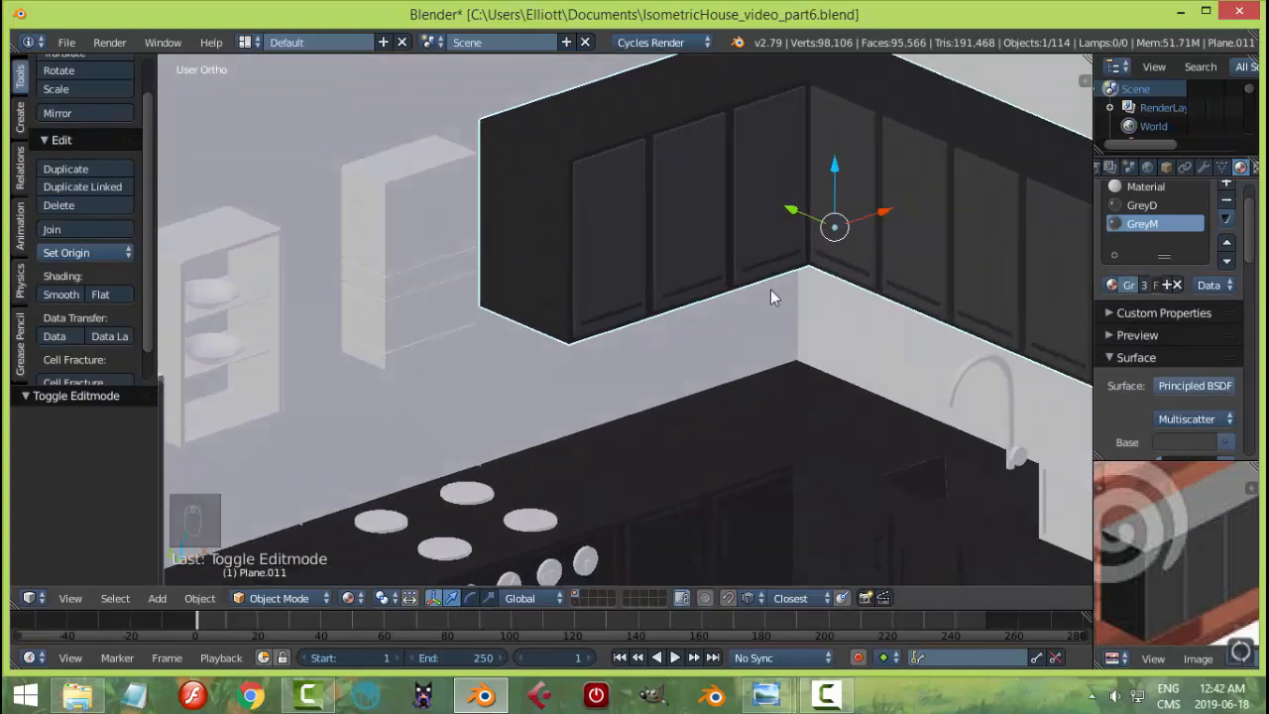
{"action": "right_click", "coordinate": [599, 137]}
{"action": "key", "text": "Tab"}
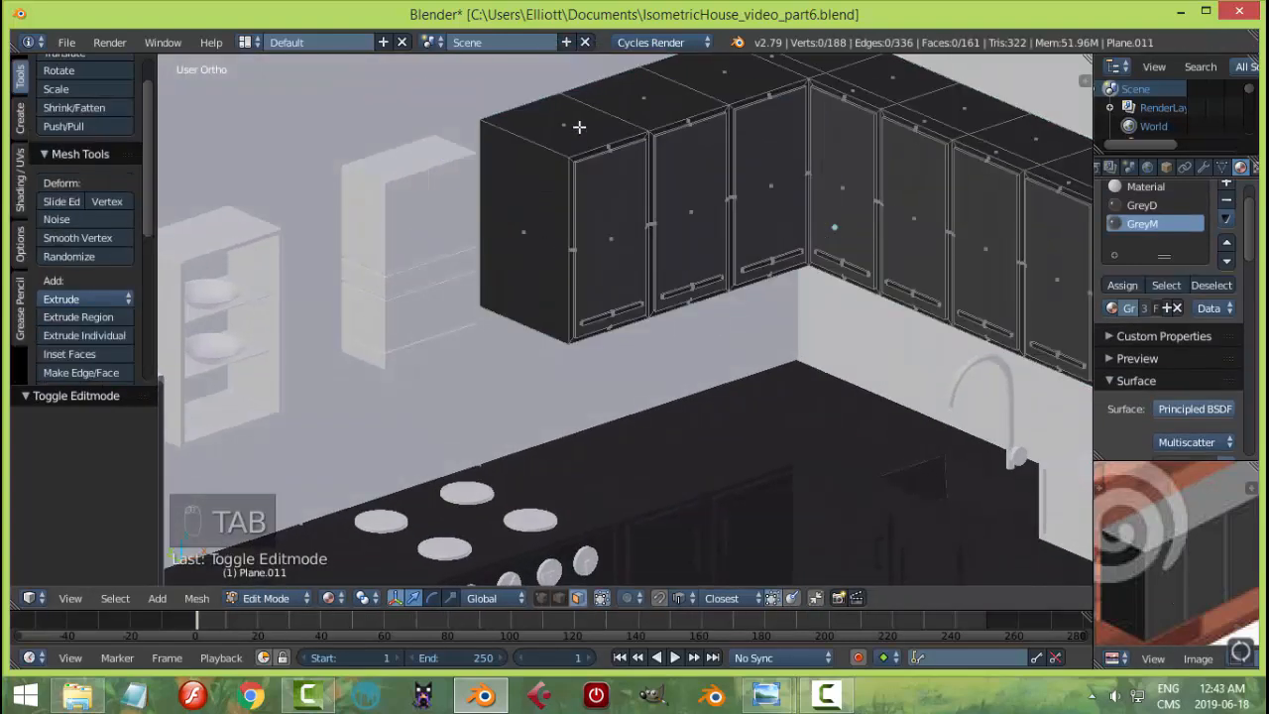
{"action": "right_click", "coordinate": [573, 121]}
{"action": "right_click", "coordinate": [644, 93], "text": "shift"}
{"action": "middle_click_drag", "start_coordinate": [810, 147], "coordinate": [728, 331], "text": "shift"}
{"action": "scroll", "coordinate": [728, 331], "scroll_direction": "up", "scroll_amount": 2}
{"action": "right_click", "coordinate": [850, 272], "text": "shift"}
{"action": "right_click", "coordinate": [858, 338], "text": "shift"}
{"action": "middle_click_drag", "start_coordinate": [954, 374], "coordinate": [842, 313], "text": "shift"}
{"action": "right_click", "coordinate": [842, 314], "text": "shift"}
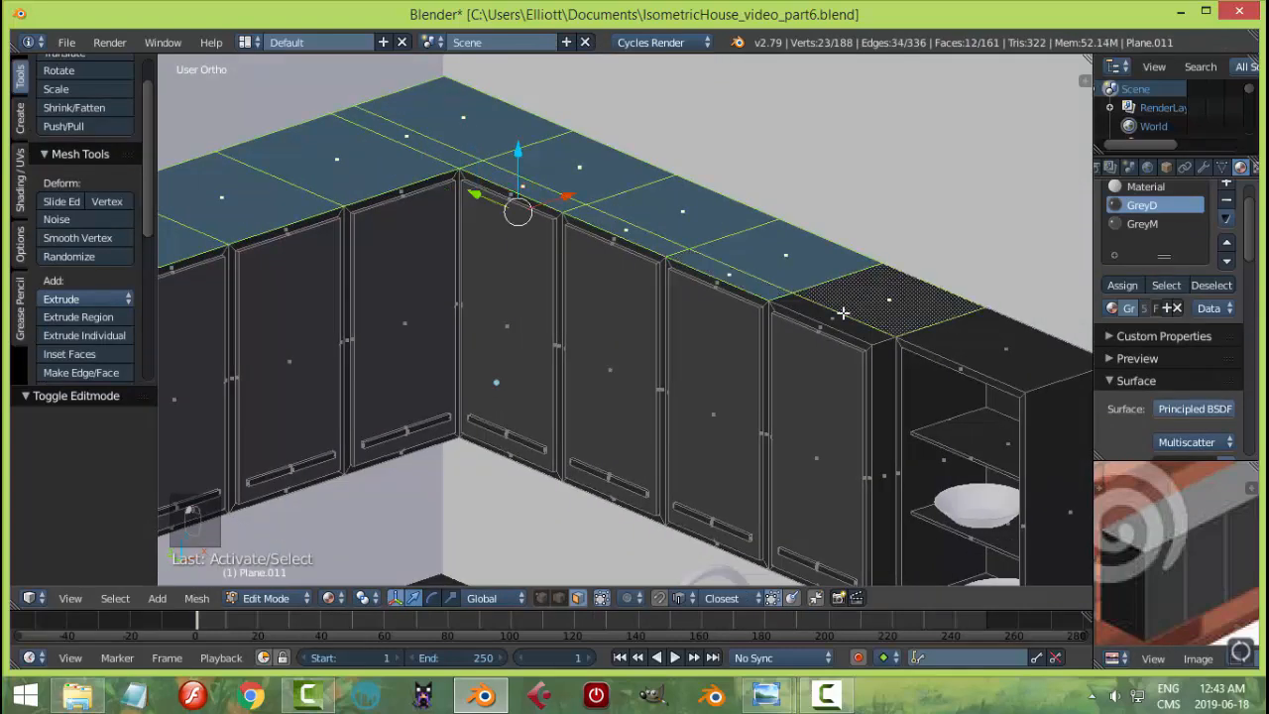
{"action": "scroll", "coordinate": [1190, 550], "scroll_direction": "down", "scroll_amount": 3}
{"action": "middle_click_drag", "start_coordinate": [1225, 541], "coordinate": [1150, 502]}
{"action": "left_click", "coordinate": [1227, 184]}
{"action": "left_click", "coordinate": [1113, 308]}
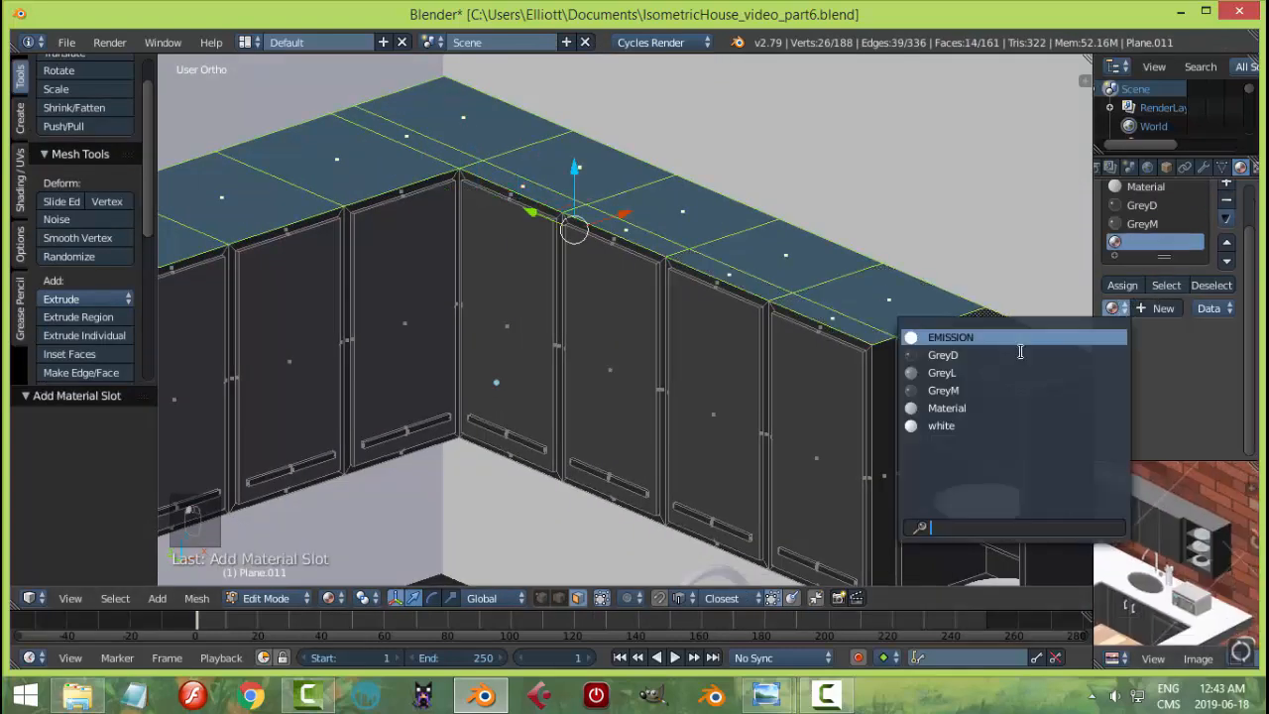
{"action": "left_click", "coordinate": [1023, 373]}
{"action": "left_click", "coordinate": [1122, 286]}
- Assign GreyL to the three shelf faces of the corner unit's open end section and return to Object Mode
{"action": "scroll", "coordinate": [1180, 558], "scroll_direction": "up", "scroll_amount": 3}
{"action": "middle_click_drag", "start_coordinate": [912, 414], "coordinate": [885, 386], "text": "shift"}
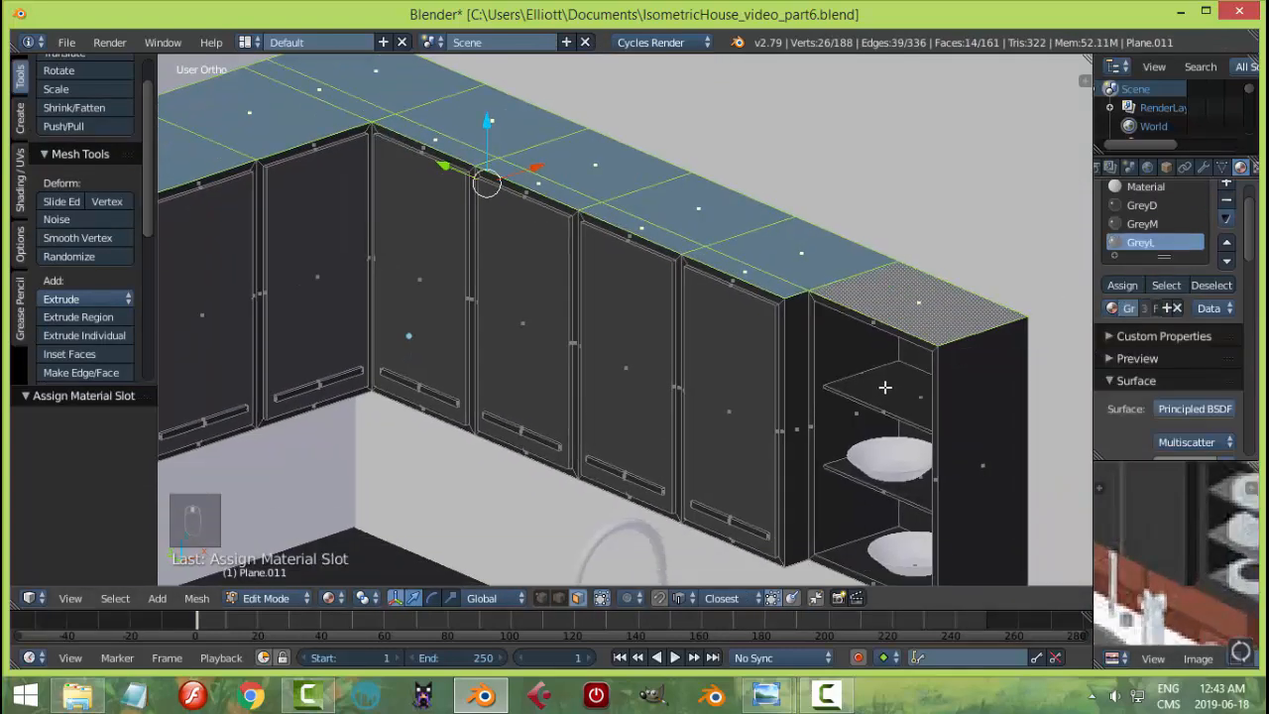
{"action": "right_click", "coordinate": [855, 549], "text": "shift"}
{"action": "middle_click_drag", "start_coordinate": [1173, 477], "coordinate": [1153, 536]}
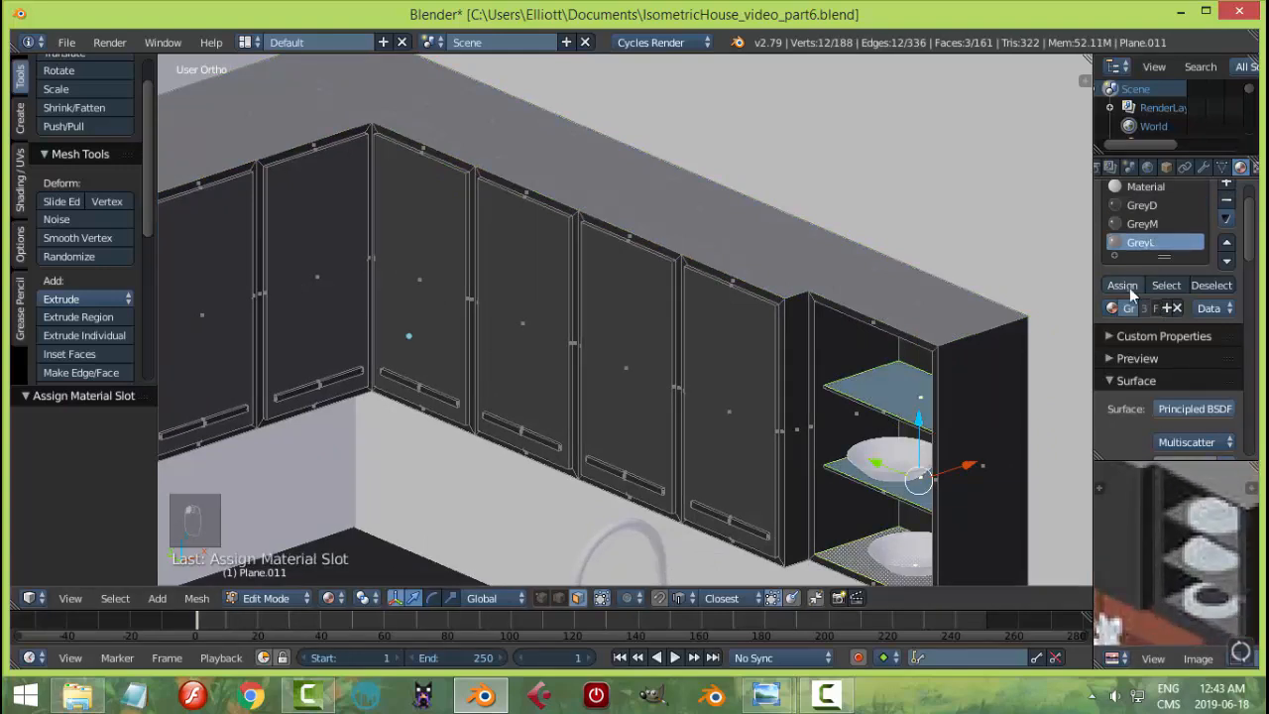
{"action": "key", "text": "Tab"}
{"action": "scroll", "coordinate": [758, 393], "scroll_direction": "down", "scroll_amount": 6}
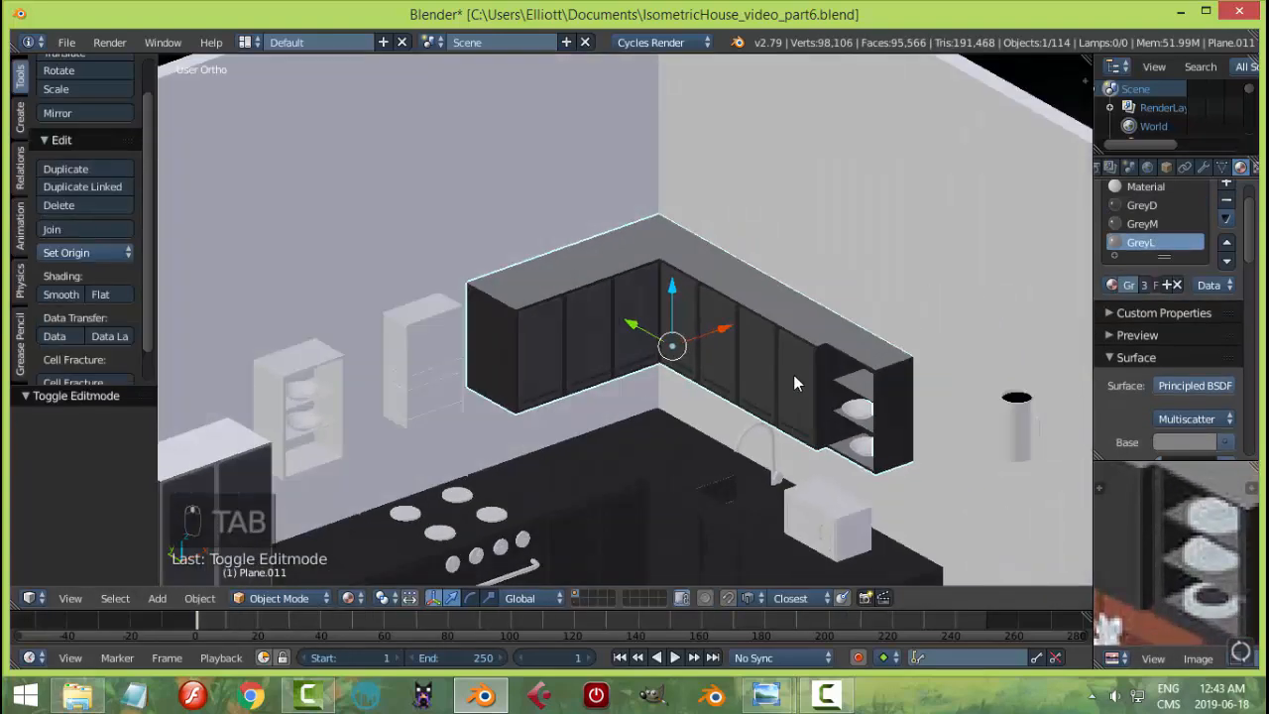
- Check the wall cabinets' shading in the reference image and return to Blender
{"action": "mouse_move", "coordinate": [765, 694]}
{"action": "left_click", "coordinate": [666, 605]}
{"action": "scroll", "coordinate": [504, 116], "scroll_direction": "up", "scroll_amount": 1}
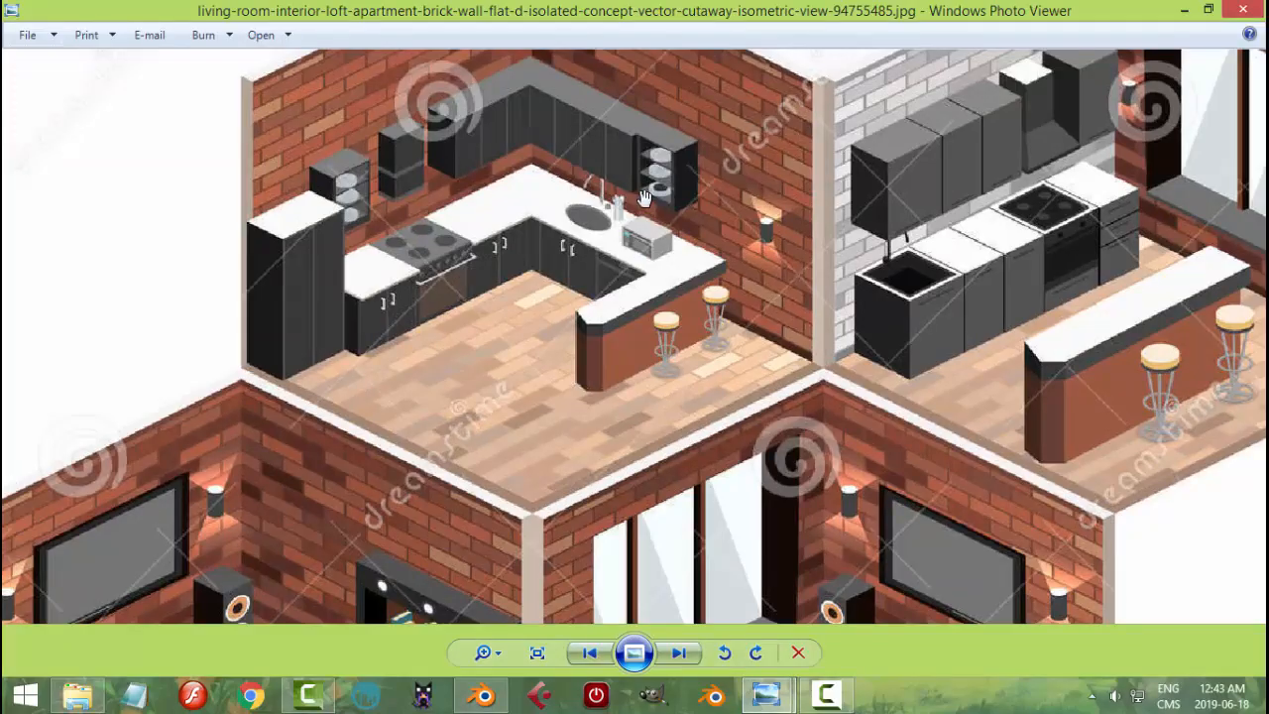
{"action": "key", "text": "alt+Tab"}
{"action": "mouse_move", "coordinate": [765, 694]}
{"action": "left_click", "coordinate": [666, 604]}
{"action": "left_click", "coordinate": [486, 698]}
- Assign GreyL to the frame faces around the seven doors of the corner wall cabinets and return to Object Mode
{"action": "right_click", "coordinate": [564, 337]}
{"action": "key", "text": "Tab"}
{"action": "right_click", "coordinate": [568, 315]}
{"action": "key", "text": "Tab"}
{"action": "scroll", "coordinate": [554, 319], "scroll_direction": "up", "scroll_amount": 6}
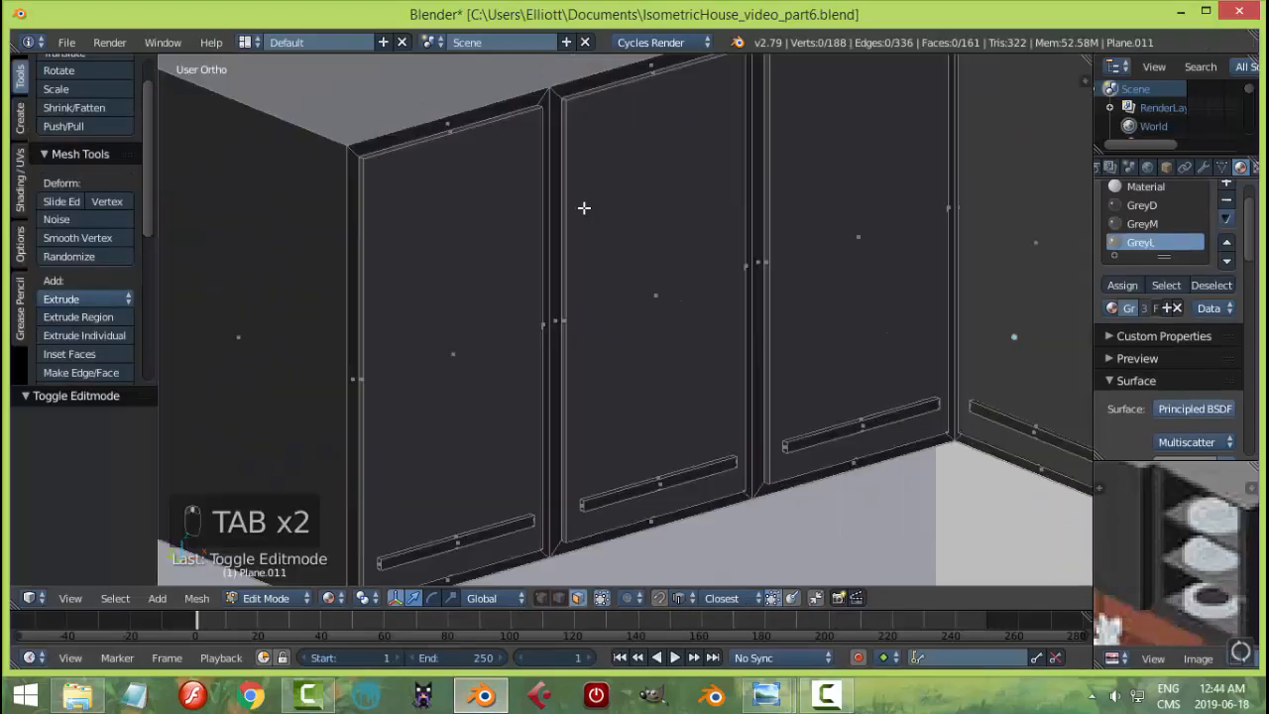
{"action": "right_click", "coordinate": [543, 100], "text": "alt"}
{"action": "right_click", "coordinate": [557, 91], "text": "alt+shift"}
{"action": "middle_click_drag", "start_coordinate": [557, 91], "coordinate": [466, 208], "text": "shift"}
{"action": "scroll", "coordinate": [669, 116], "scroll_direction": "up", "scroll_amount": 1}
{"action": "right_click", "coordinate": [672, 116], "text": "alt+shift"}
{"action": "scroll", "coordinate": [674, 119], "scroll_direction": "down", "scroll_amount": 3}
{"action": "middle_click_drag", "start_coordinate": [694, 139], "coordinate": [718, 142]}
{"action": "middle_click_drag", "start_coordinate": [774, 178], "coordinate": [741, 244], "text": "shift"}
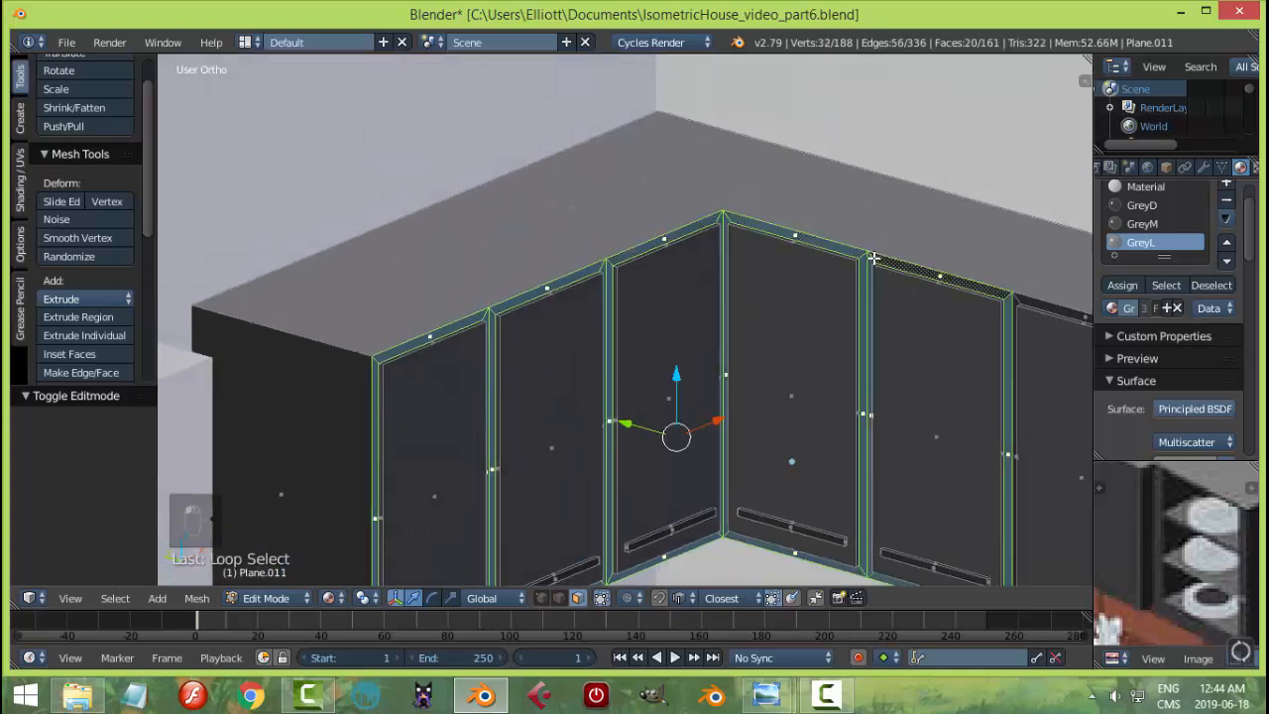
{"action": "middle_click_drag", "start_coordinate": [893, 263], "coordinate": [650, 262], "text": "shift"}
{"action": "scroll", "coordinate": [694, 273], "scroll_direction": "up", "scroll_amount": 1}
{"action": "right_click", "coordinate": [905, 325], "text": "alt+shift"}
{"action": "middle_click_drag", "start_coordinate": [967, 342], "coordinate": [737, 274], "text": "shift"}
{"action": "right_click", "coordinate": [745, 275], "text": "alt+shift"}
{"action": "middle_click_drag", "start_coordinate": [896, 379], "coordinate": [777, 258], "text": "shift"}
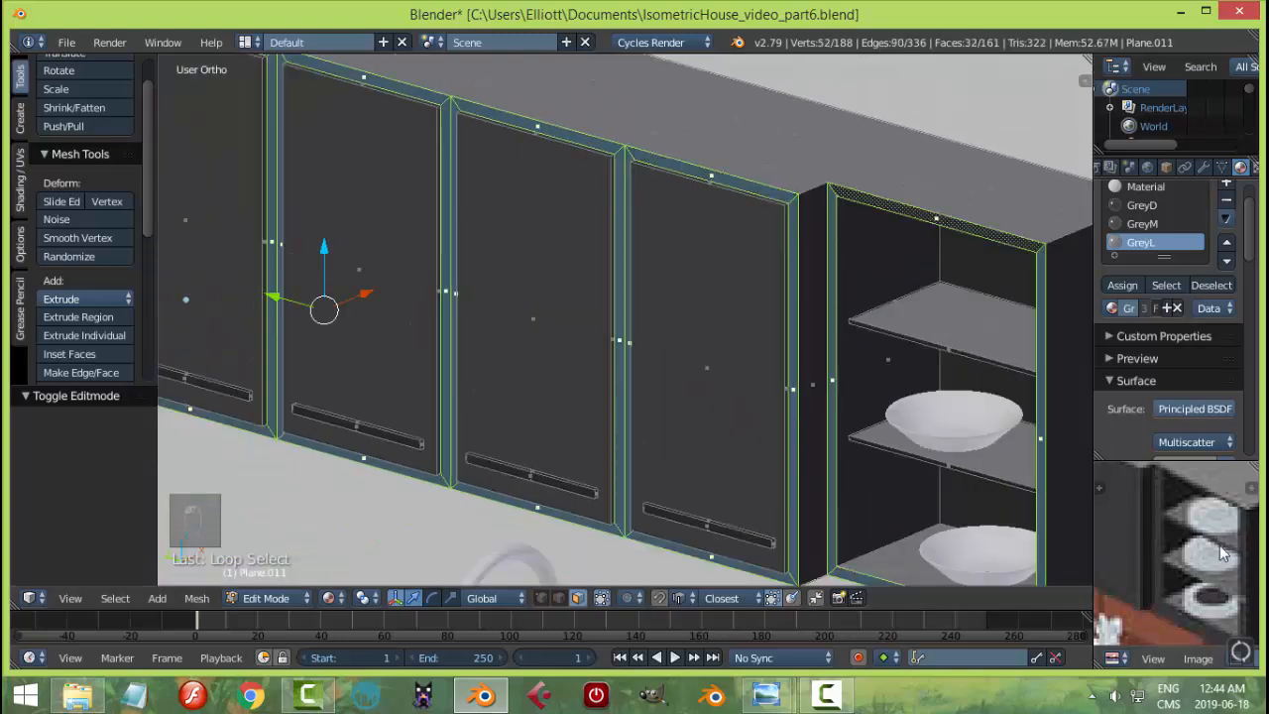
{"action": "left_click", "coordinate": [1135, 292]}
{"action": "key", "text": "Tab"}
{"action": "left_click", "coordinate": [612, 363]}
{"action": "scroll", "coordinate": [774, 298], "scroll_direction": "down", "scroll_amount": 5}
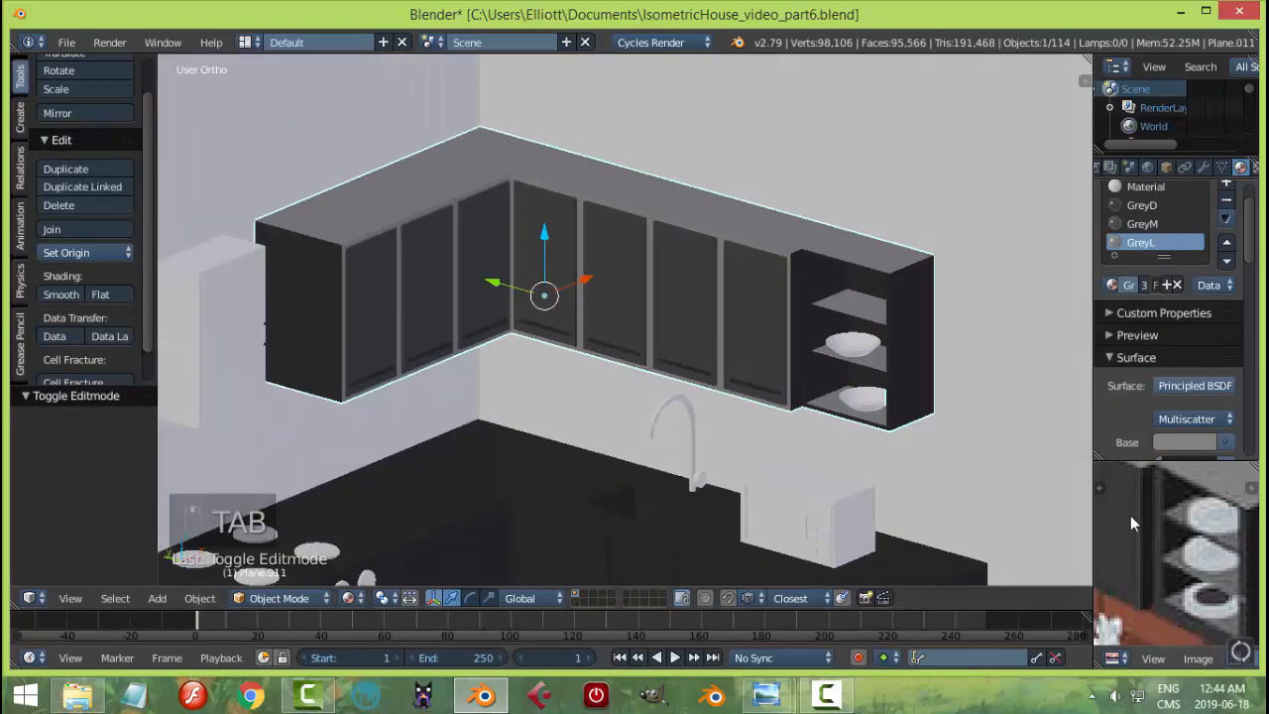
- Check the reference, assign GreyL to the open shelf section's front frame, then return to Object Mode and save the file
{"action": "middle_click_drag", "start_coordinate": [1132, 522], "coordinate": [1100, 557]}
{"action": "middle_click_drag", "start_coordinate": [599, 387], "coordinate": [485, 357], "text": "shift"}
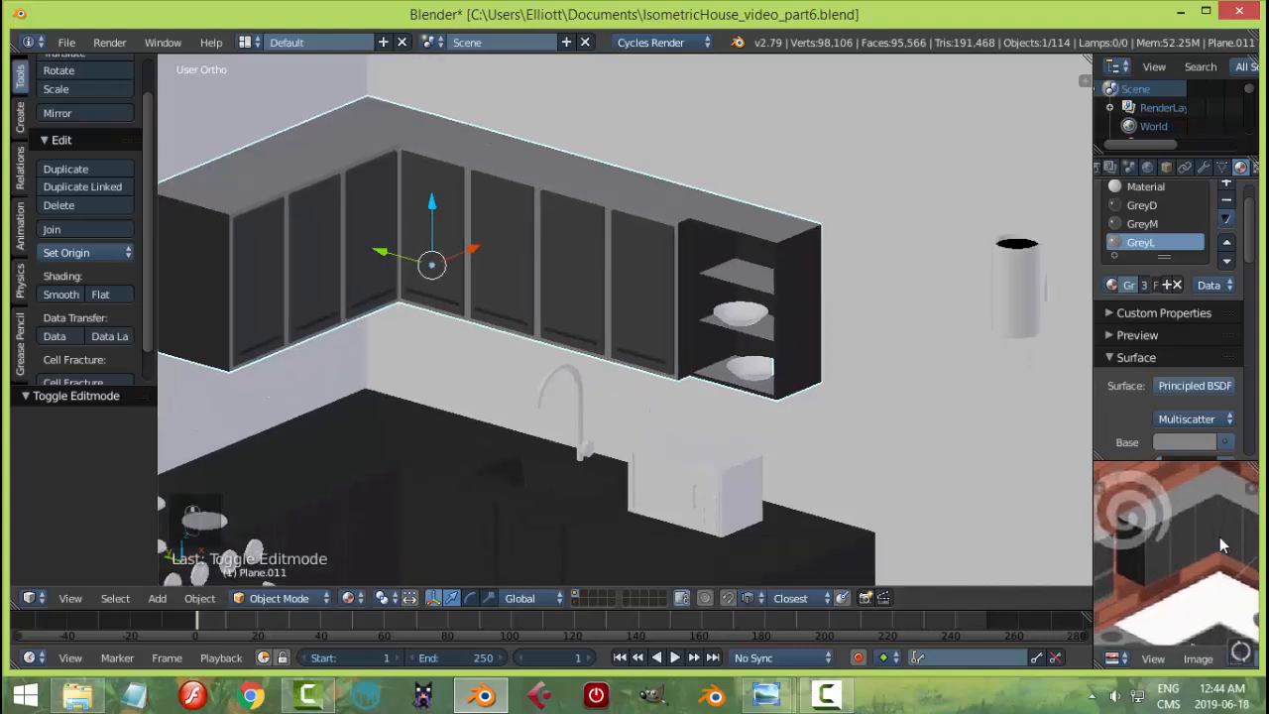
{"action": "mouse_move", "coordinate": [765, 694]}
{"action": "left_click", "coordinate": [666, 601]}
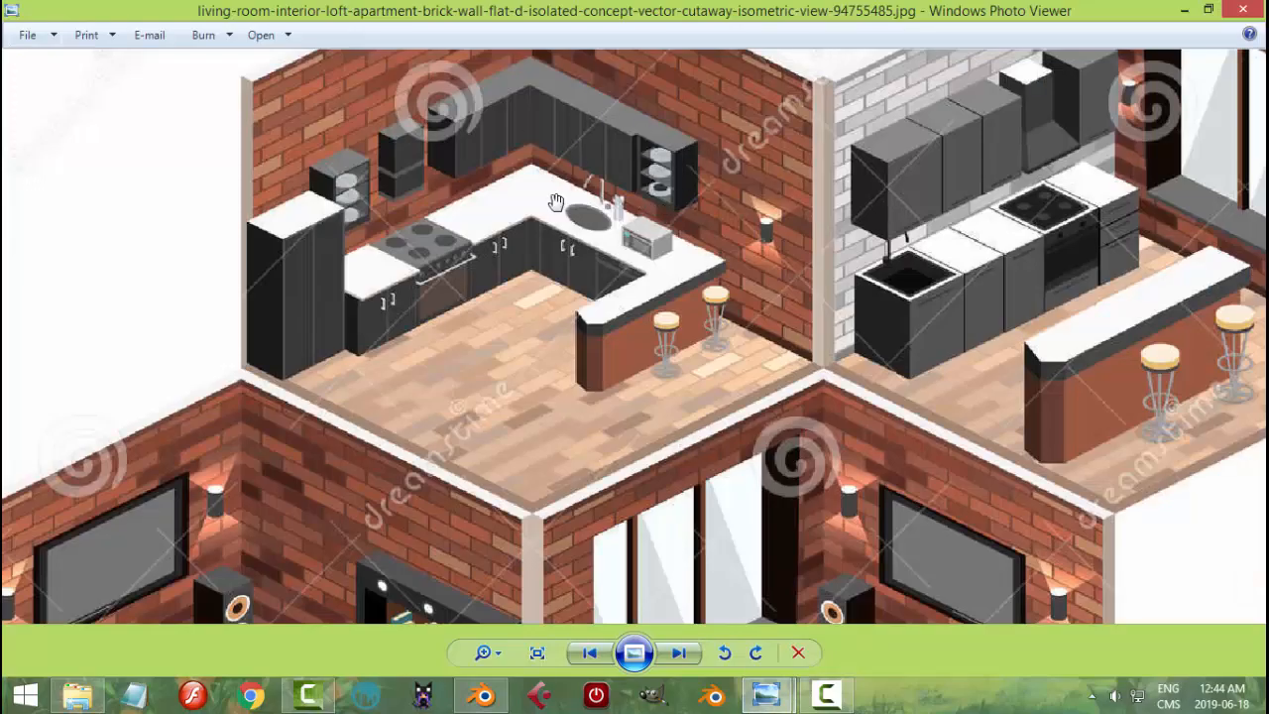
{"action": "left_click", "coordinate": [481, 696]}
{"action": "right_click", "coordinate": [682, 255]}
{"action": "key", "text": "Tab"}
{"action": "left_click", "coordinate": [774, 234]}
{"action": "scroll", "coordinate": [775, 230], "scroll_direction": "up", "scroll_amount": 4}
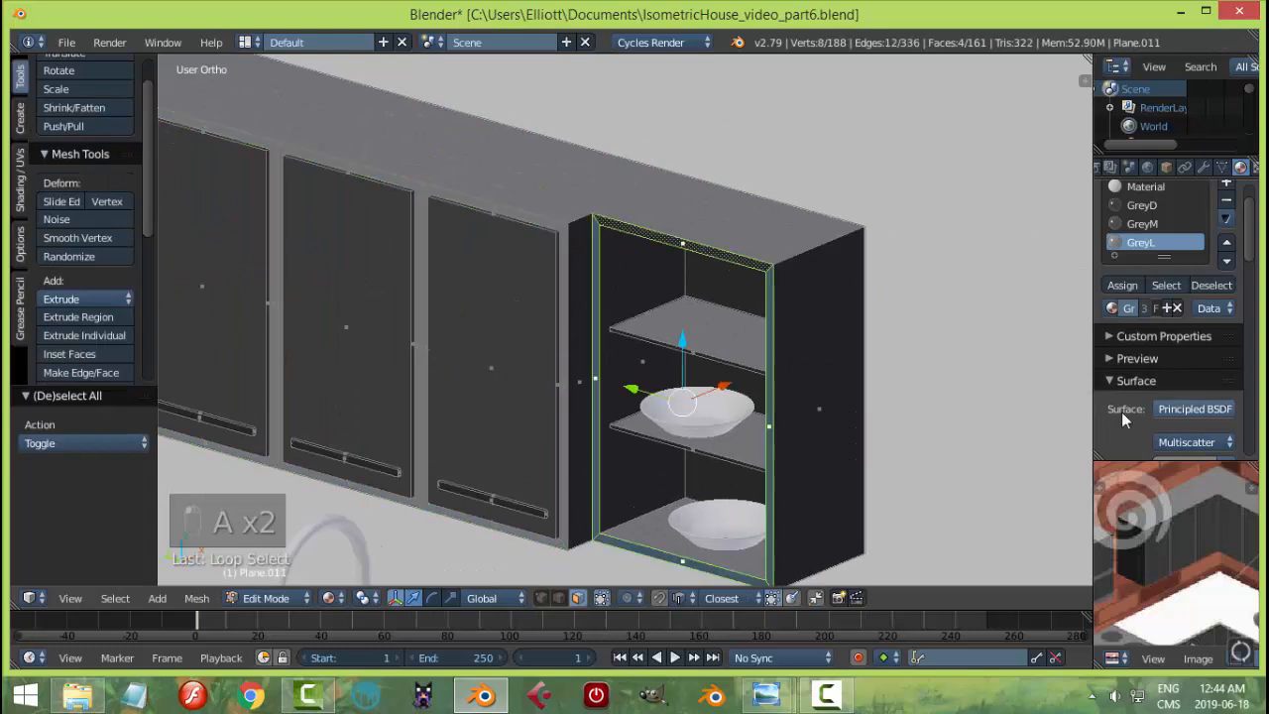
{"action": "key", "text": "Tab"}
{"action": "scroll", "coordinate": [711, 363], "scroll_direction": "down", "scroll_amount": 6}
{"action": "key", "text": "a"}
{"action": "key", "text": "a"}
{"action": "key", "text": "ctrl+s"}
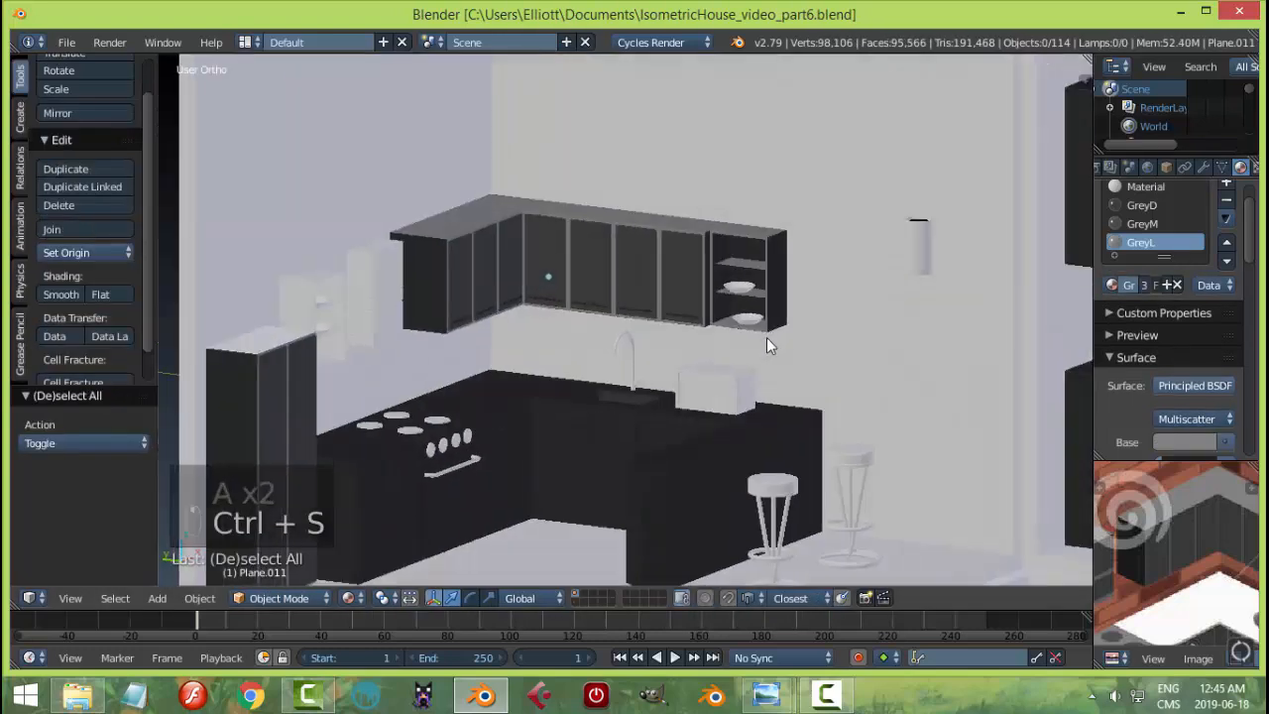
- Add a GreyD slot to the small wall cabinet beside the corner unit and assign it to all faces
{"action": "scroll", "coordinate": [767, 337], "scroll_direction": "up", "scroll_amount": 3}
{"action": "middle_click_drag", "start_coordinate": [1127, 491], "coordinate": [1166, 474]}
{"action": "right_click", "coordinate": [517, 248]}
{"action": "key", "text": "Tab"}
{"action": "key", "text": "a"}
{"action": "key", "text": "a"}
{"action": "key", "text": "a"}
{"action": "left_click", "coordinate": [1226, 184]}
{"action": "left_click", "coordinate": [1113, 307]}
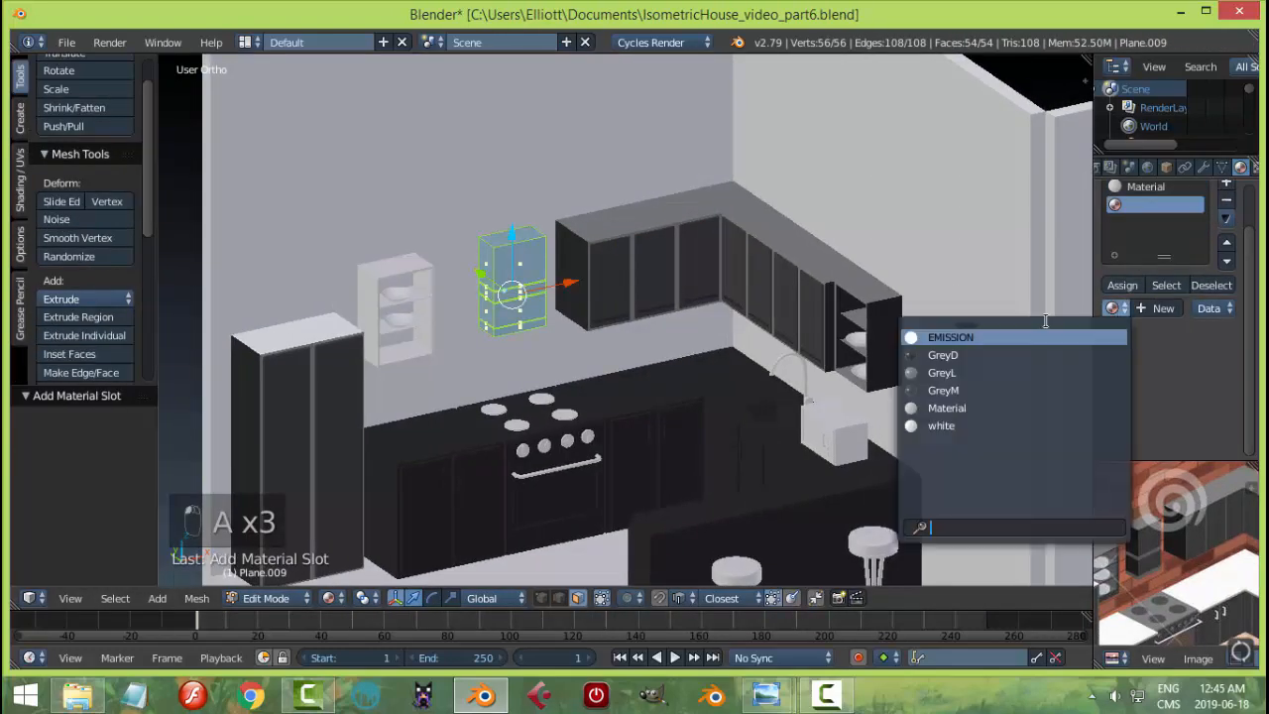
{"action": "left_click", "coordinate": [936, 354]}
{"action": "left_click", "coordinate": [1123, 286]}
- Assign a new GreyL slot to the small cabinet's top face and its two horizontal bands, then return to Object Mode
{"action": "left_click", "coordinate": [1227, 186]}
{"action": "left_click", "coordinate": [1112, 307]}
{"action": "left_click", "coordinate": [1072, 330]}
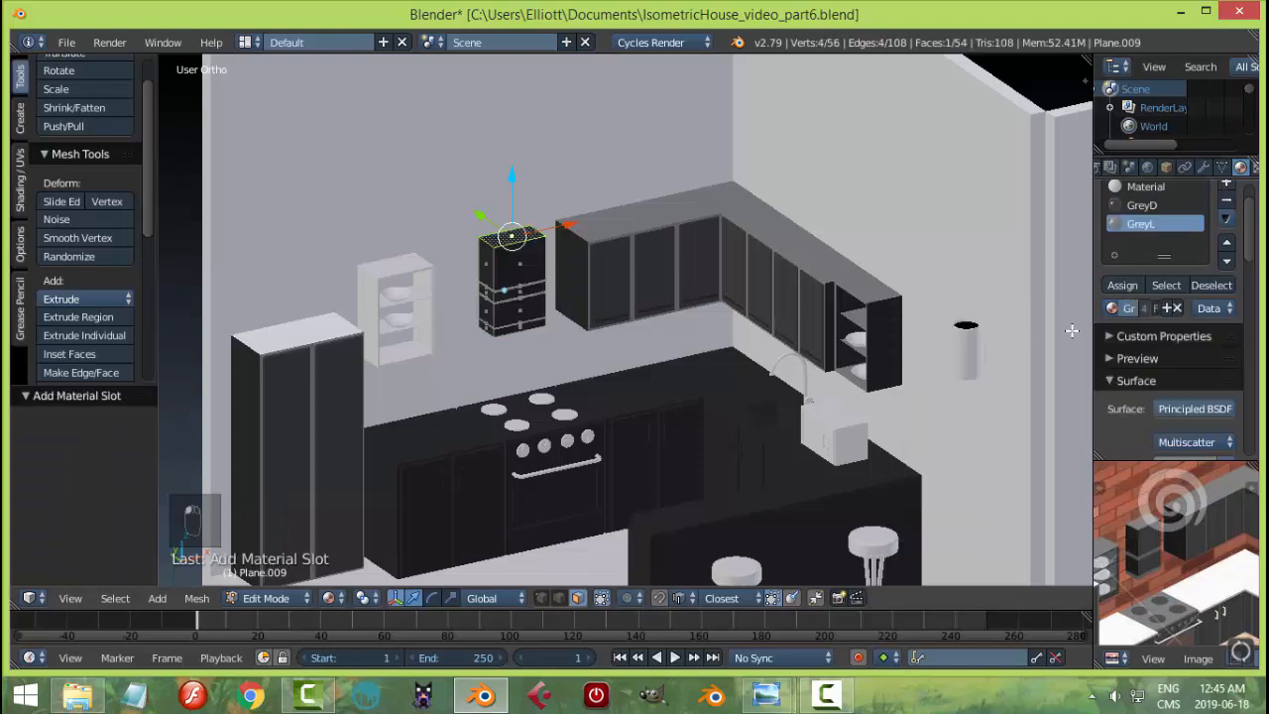
{"action": "scroll", "coordinate": [552, 332], "scroll_direction": "up", "scroll_amount": 3}
{"action": "right_click", "coordinate": [401, 281], "text": "alt"}
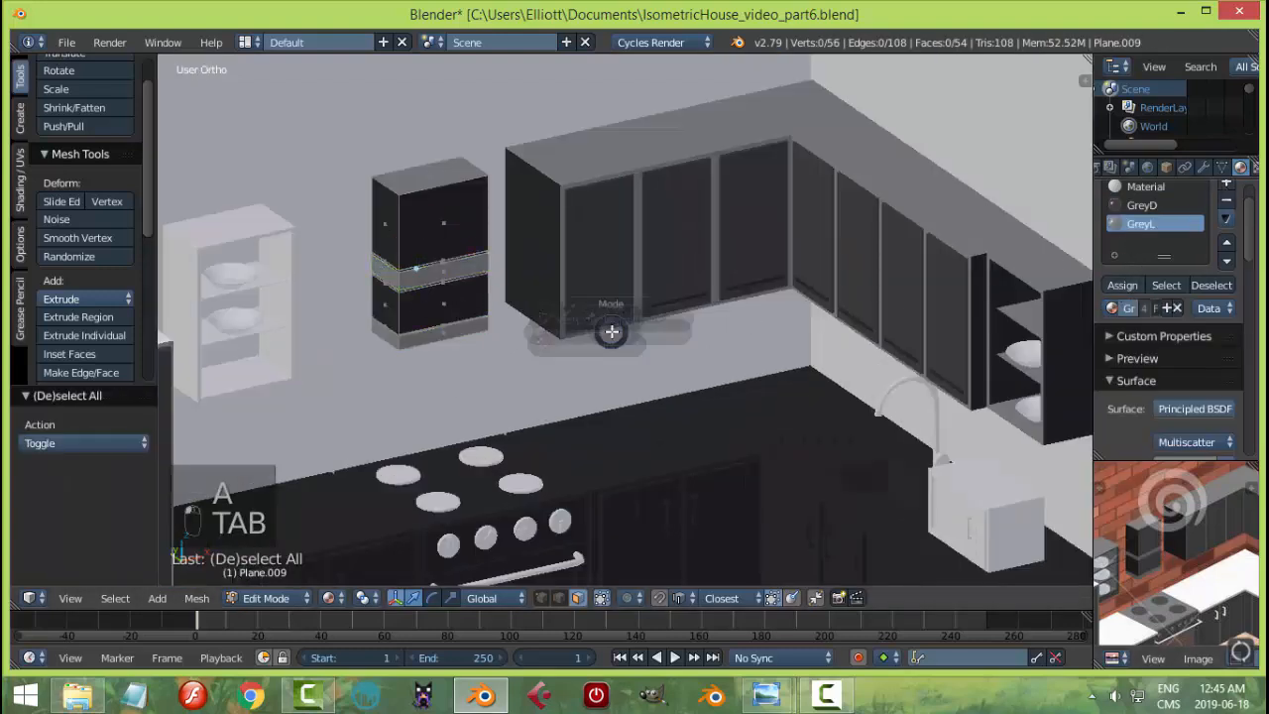
{"action": "key", "text": "a"}
{"action": "key", "text": "a"}
{"action": "middle_click_drag", "start_coordinate": [496, 280], "coordinate": [532, 220]}
- Add a GreyD slot to the open wall cabinet holding the plates and assign it to all faces
{"action": "middle_click_drag", "start_coordinate": [1227, 511], "coordinate": [1256, 490]}
{"action": "right_click", "coordinate": [310, 172]}
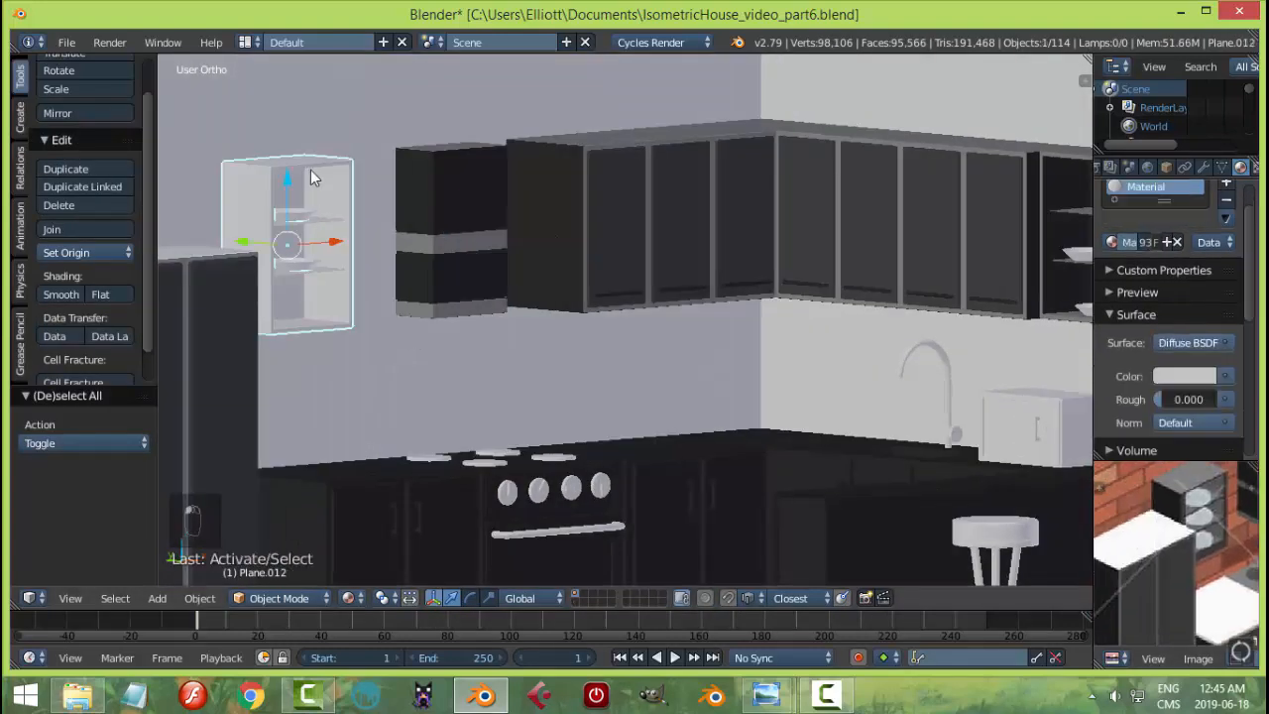
{"action": "key", "text": "Tab"}
{"action": "key", "text": "a"}
{"action": "key", "text": "a"}
{"action": "left_click", "coordinate": [1226, 186]}
{"action": "left_click", "coordinate": [1113, 307]}
{"action": "left_click", "coordinate": [1074, 355]}
{"action": "left_click", "coordinate": [1122, 285]}
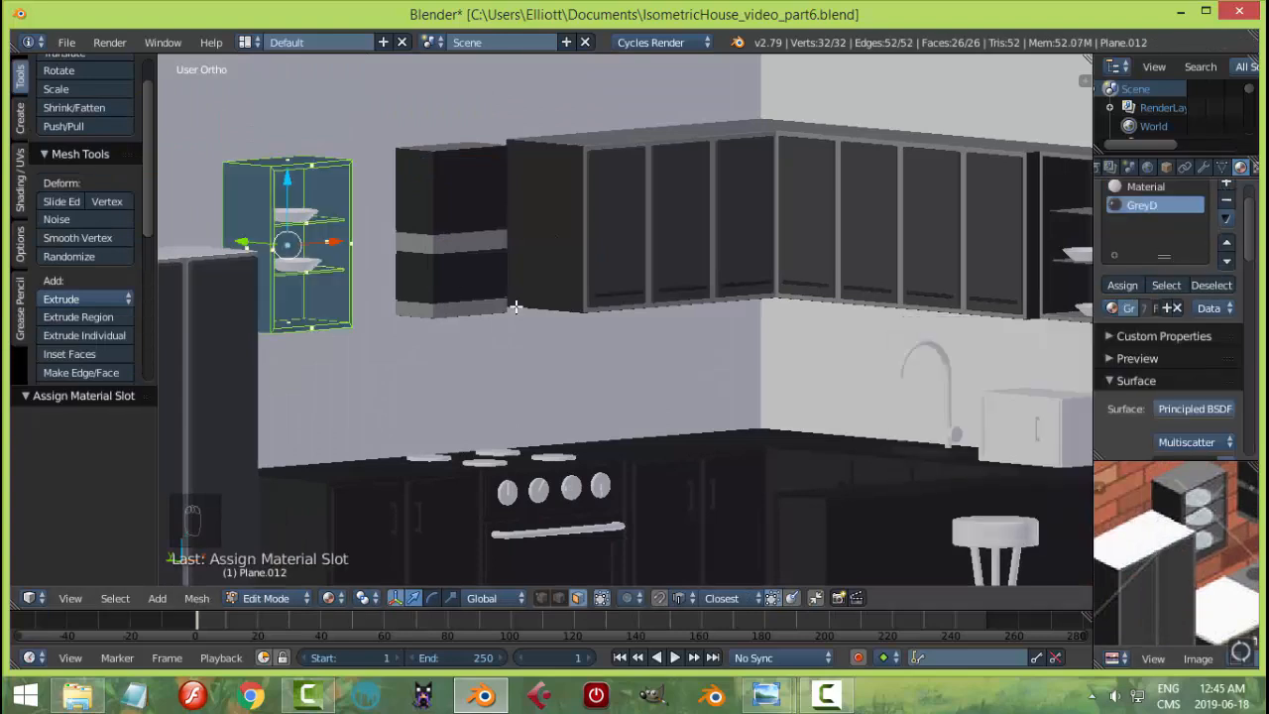
{"action": "key", "text": "a"}
- Check the reference image, then add a GreyL slot to the open plate cabinet and assign it to its top face
{"action": "mouse_move", "coordinate": [766, 694]}
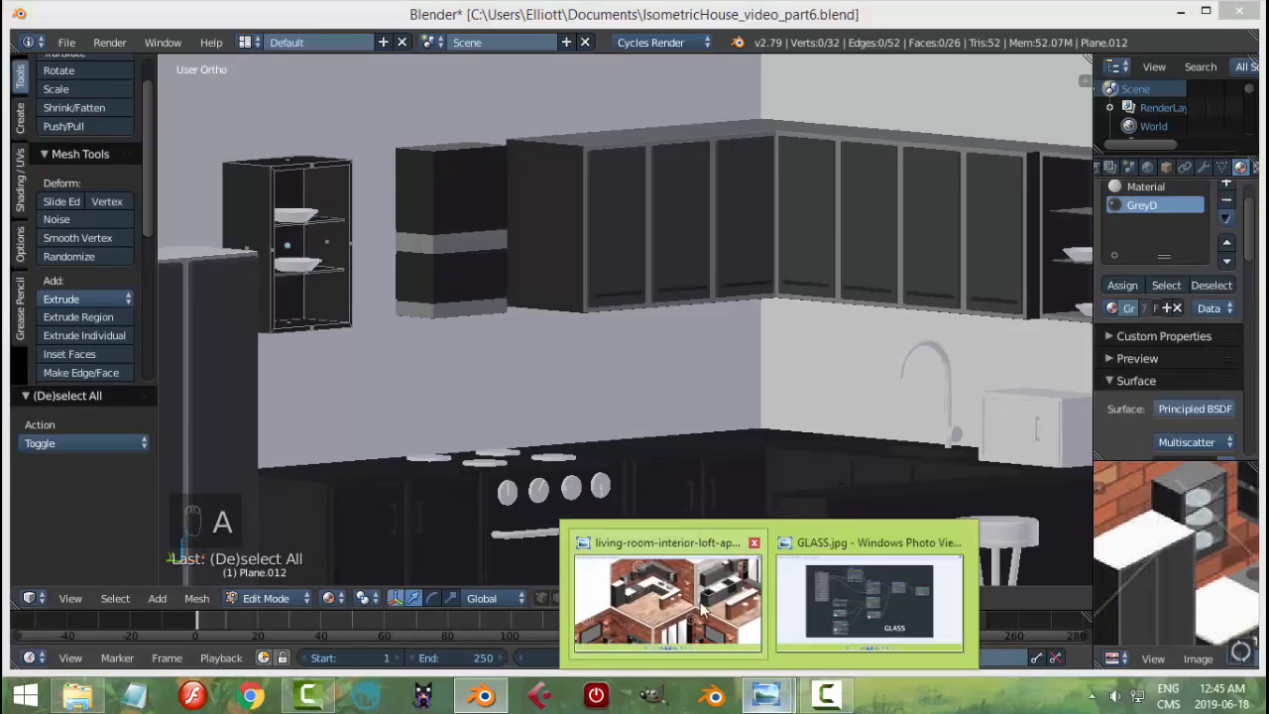
{"action": "left_click", "coordinate": [666, 585]}
{"action": "left_click", "coordinate": [481, 695]}
{"action": "middle_click_drag", "start_coordinate": [369, 184], "coordinate": [384, 260]}
{"action": "right_click", "coordinate": [394, 284]}
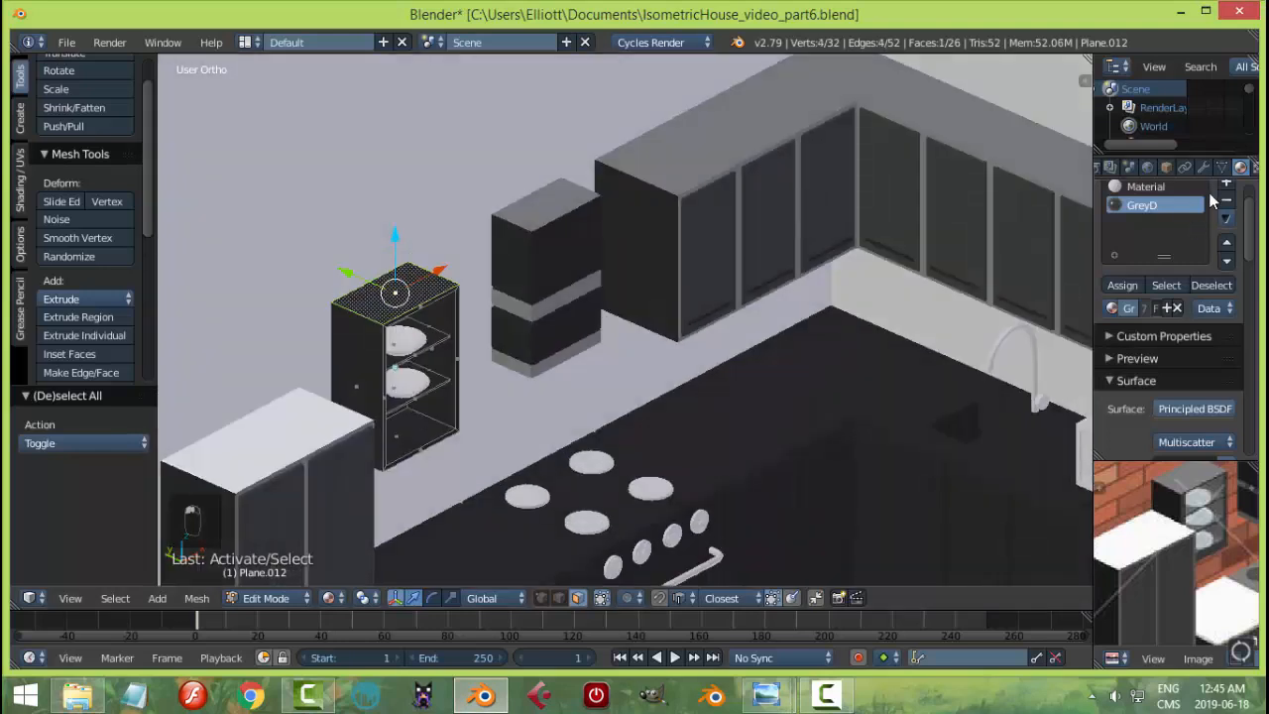
{"action": "left_click", "coordinate": [1226, 187]}
{"action": "left_click", "coordinate": [1113, 307]}
{"action": "left_click", "coordinate": [1020, 370]}
{"action": "left_click", "coordinate": [1122, 286]}
{"action": "key", "text": "a"}
- Assign GreyL to the plate cabinet's inner side and floor faces and its two shelves, then return to Object Mode
{"action": "scroll", "coordinate": [466, 298], "scroll_direction": "up", "scroll_amount": 3}
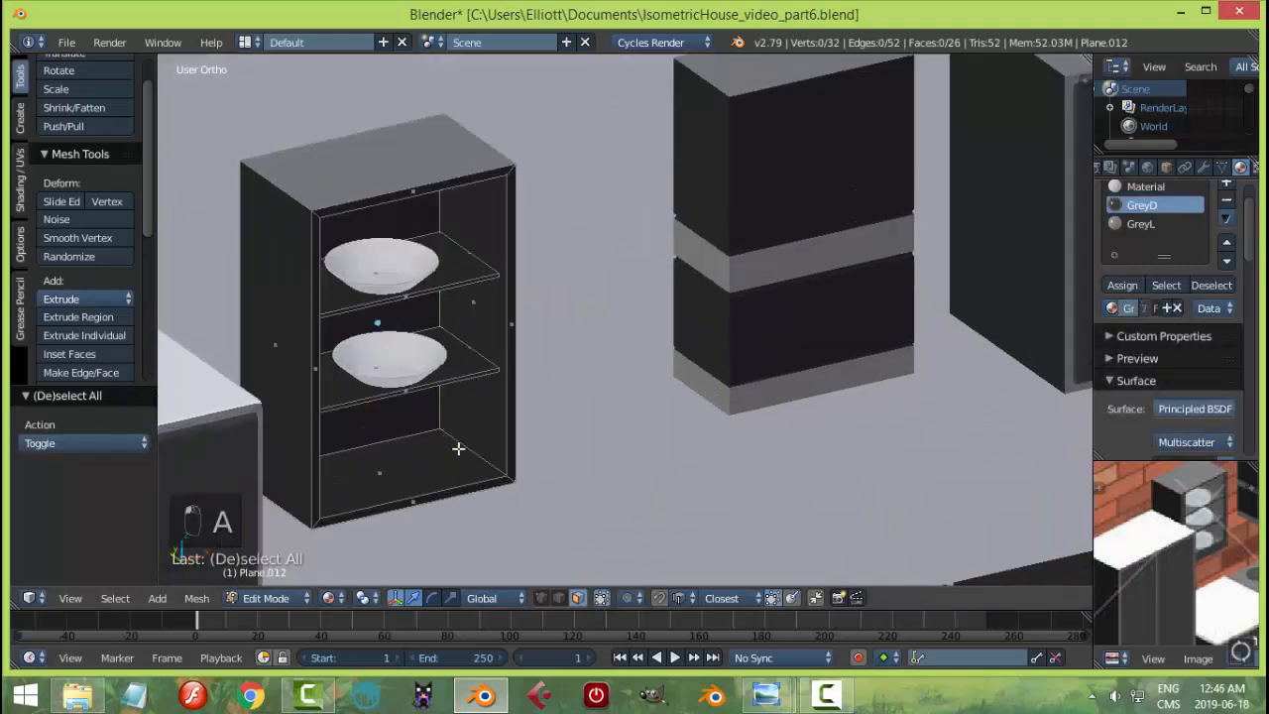
{"action": "right_click", "coordinate": [458, 448], "text": "alt"}
{"action": "left_click", "coordinate": [1140, 224]}
{"action": "left_click", "coordinate": [1123, 285]}
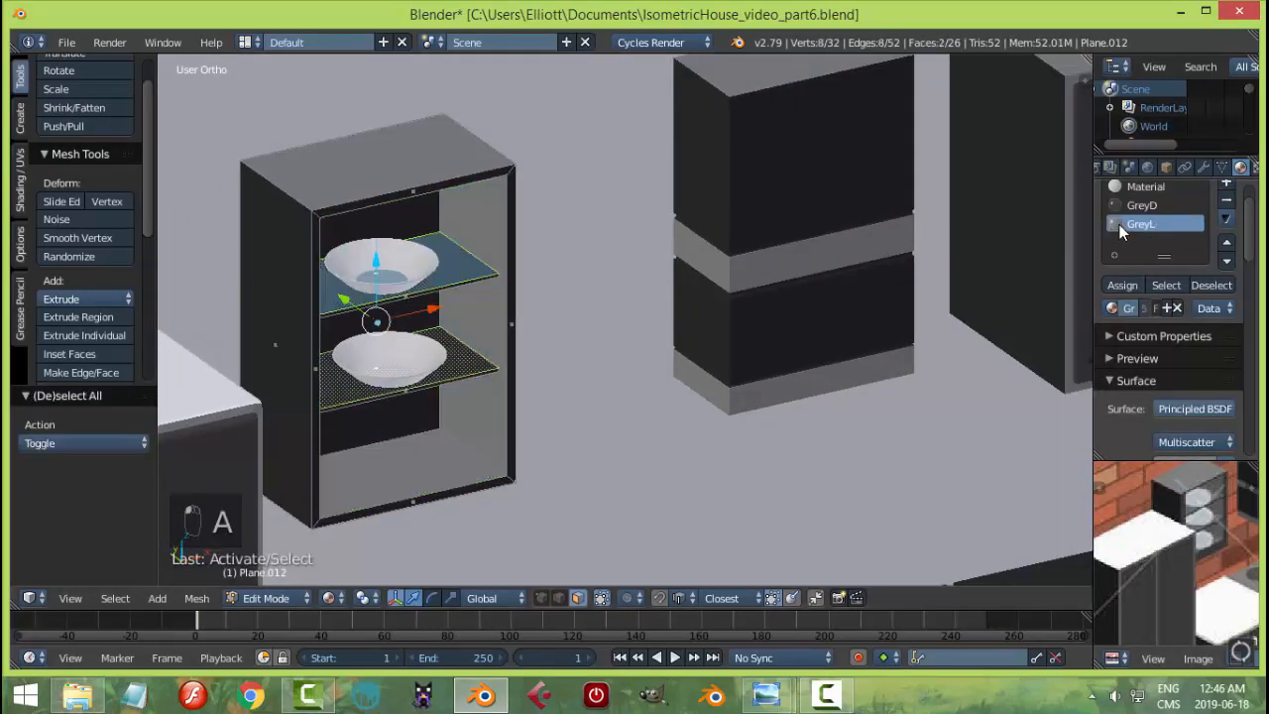
{"action": "left_click", "coordinate": [1123, 286]}
{"action": "key", "text": "a"}
{"action": "scroll", "coordinate": [793, 342], "scroll_direction": "down", "scroll_amount": 4}
{"action": "key", "text": "Tab"}
{"action": "key", "text": "a"}
{"action": "middle_click_drag", "start_coordinate": [793, 343], "coordinate": [802, 336]}
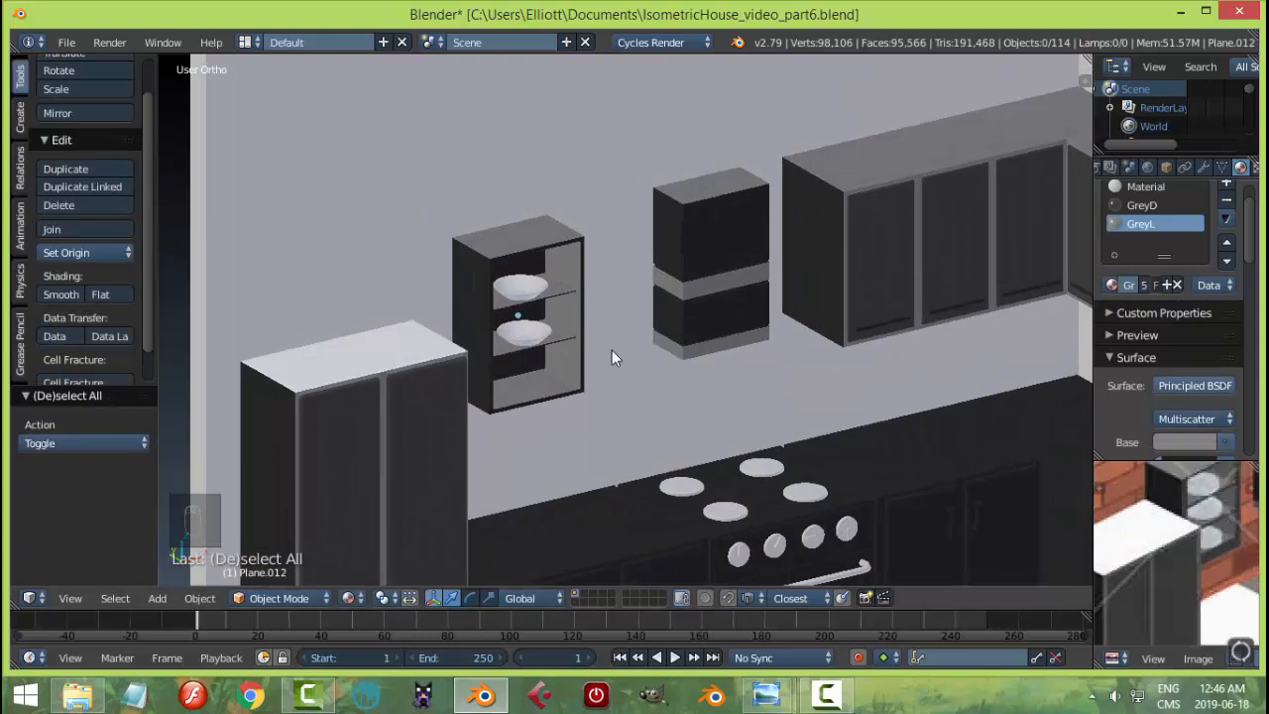
- Thicken the plate cabinet's two shelves by moving their underside faces slightly down, then return to Object Mode and save the file
{"action": "key", "text": "Tab"}
{"action": "scroll", "coordinate": [585, 312], "scroll_direction": "up", "scroll_amount": 6}
{"action": "middle_click_drag", "start_coordinate": [597, 325], "coordinate": [513, 347]}
{"action": "right_click", "coordinate": [367, 182]}
{"action": "right_click", "coordinate": [372, 335], "text": "shift"}
{"action": "scroll", "coordinate": [416, 323], "scroll_direction": "down", "scroll_amount": 3}
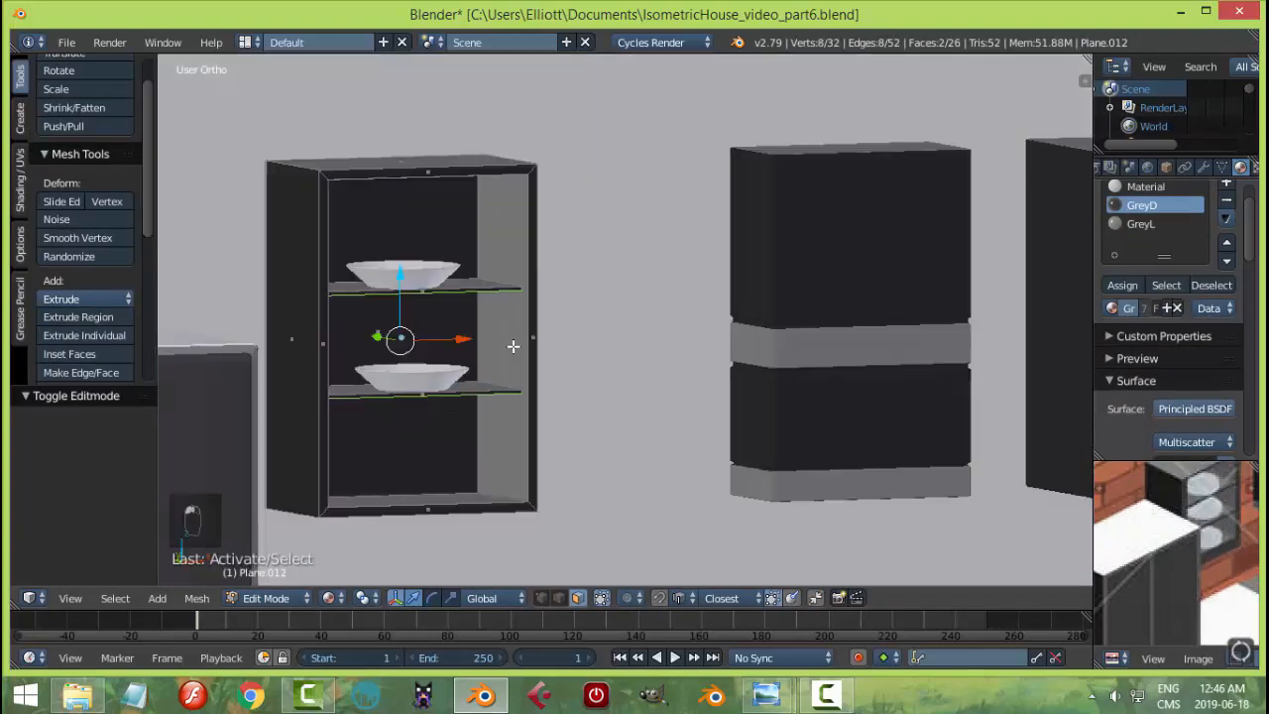
{"action": "left_click_drag", "start_coordinate": [397, 285], "coordinate": [398, 297]}
{"action": "key", "text": "Tab"}
{"action": "key", "text": "a"}
{"action": "scroll", "coordinate": [595, 333], "scroll_direction": "down", "scroll_amount": 3}
{"action": "middle_click_drag", "start_coordinate": [595, 332], "coordinate": [581, 394]}
{"action": "key", "text": "ctrl+s"}
{"action": "left_click", "coordinate": [661, 349]}
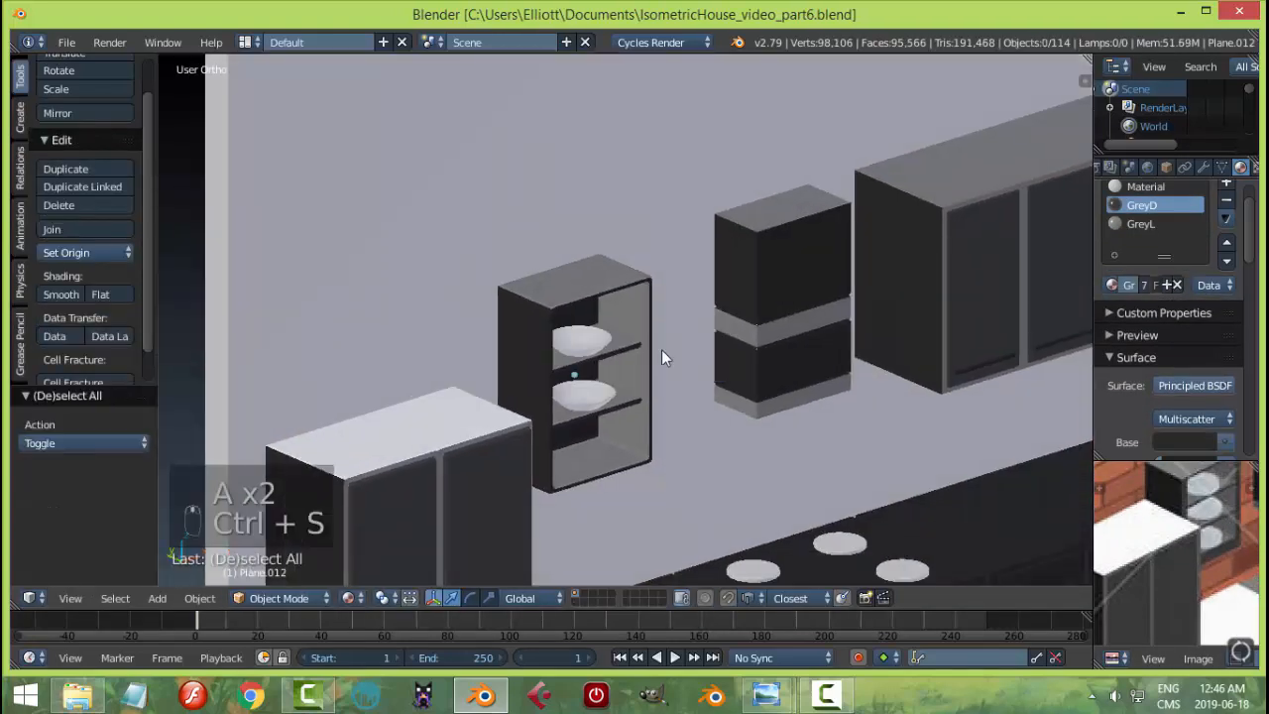
- Compare the kitchen's base cabinets and stove area with the reference image
{"action": "middle_click_drag", "start_coordinate": [661, 349], "coordinate": [753, 298]}
{"action": "scroll", "coordinate": [1162, 540], "scroll_direction": "down", "scroll_amount": 4}
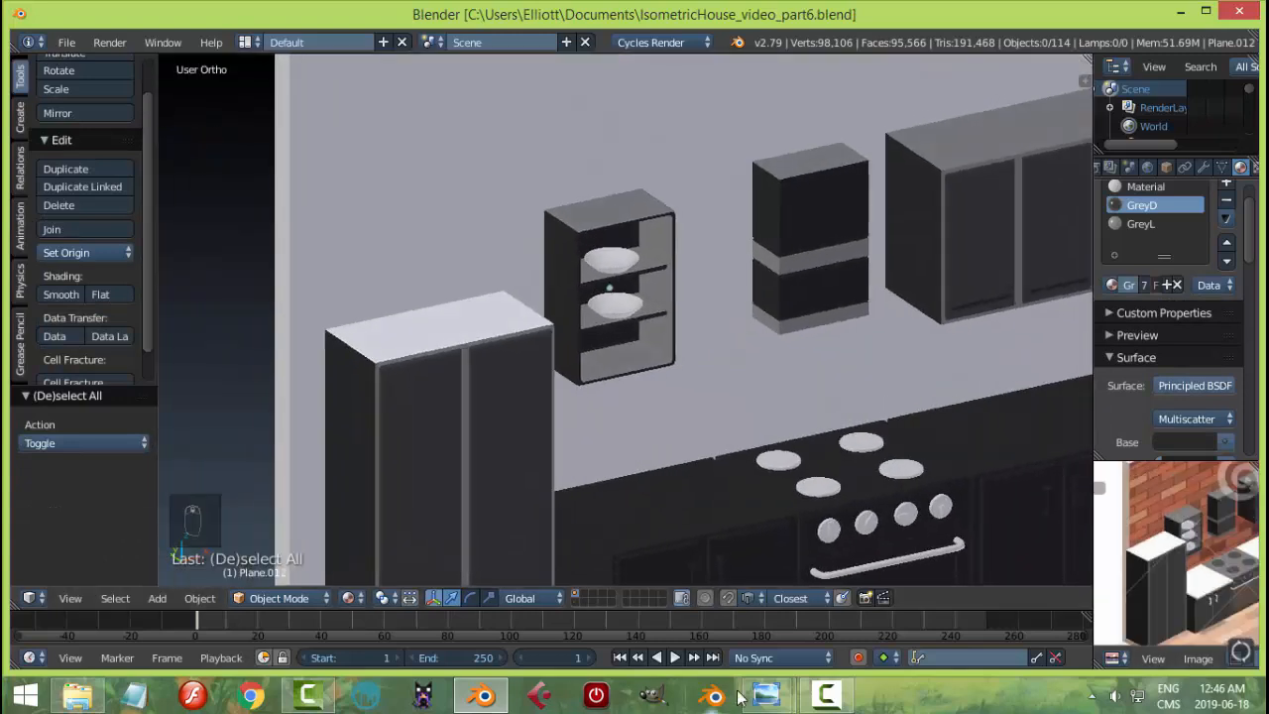
{"action": "scroll", "coordinate": [873, 471], "scroll_direction": "down", "scroll_amount": 3}
{"action": "middle_click_drag", "start_coordinate": [872, 471], "coordinate": [833, 491]}
{"action": "middle_click_drag", "start_coordinate": [833, 491], "coordinate": [716, 411], "text": "shift"}
{"action": "scroll", "coordinate": [716, 410], "scroll_direction": "up", "scroll_amount": 1}
{"action": "middle_click_drag", "start_coordinate": [1162, 537], "coordinate": [1166, 502]}
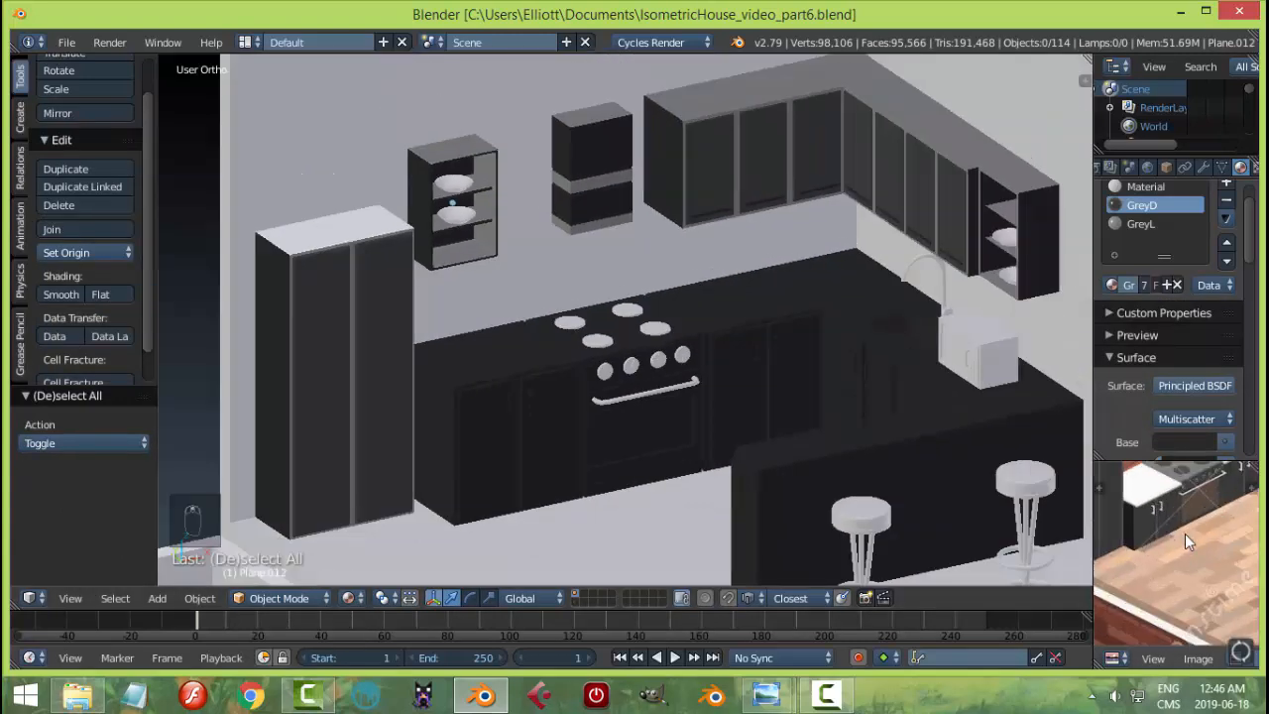
{"action": "key", "text": "alt+Tab"}
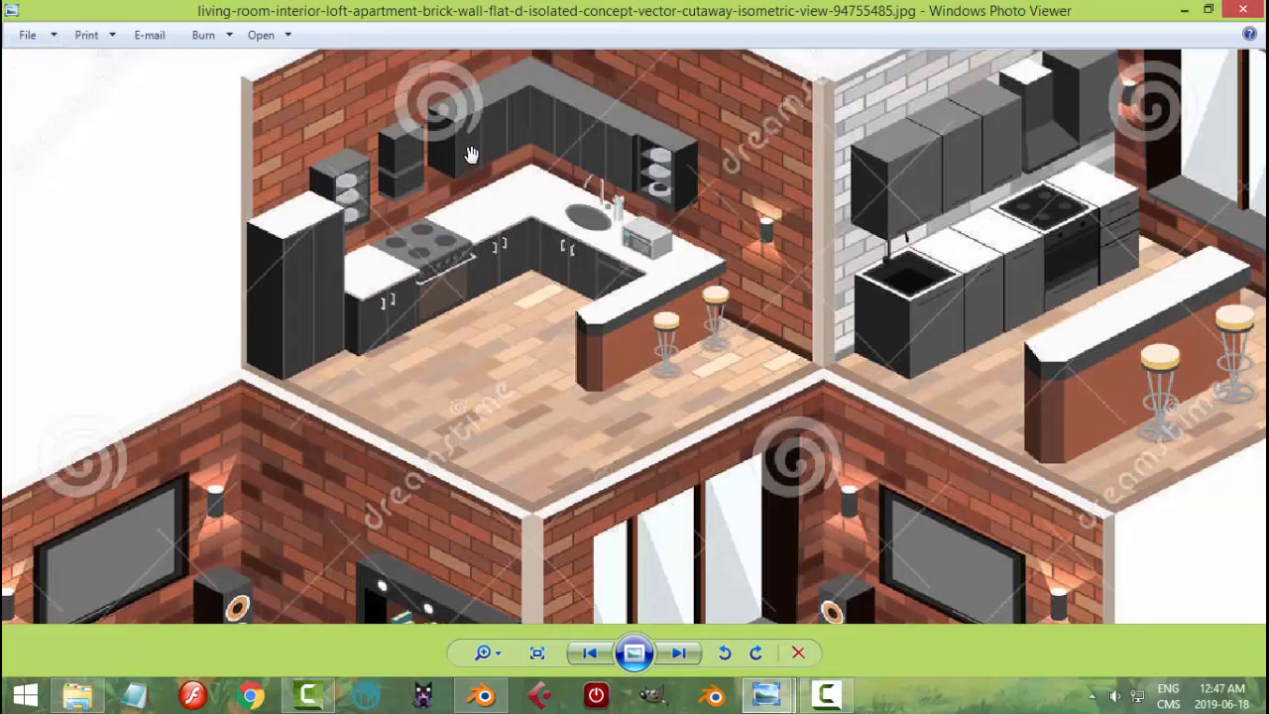
{"action": "key", "text": "alt+Tab"}
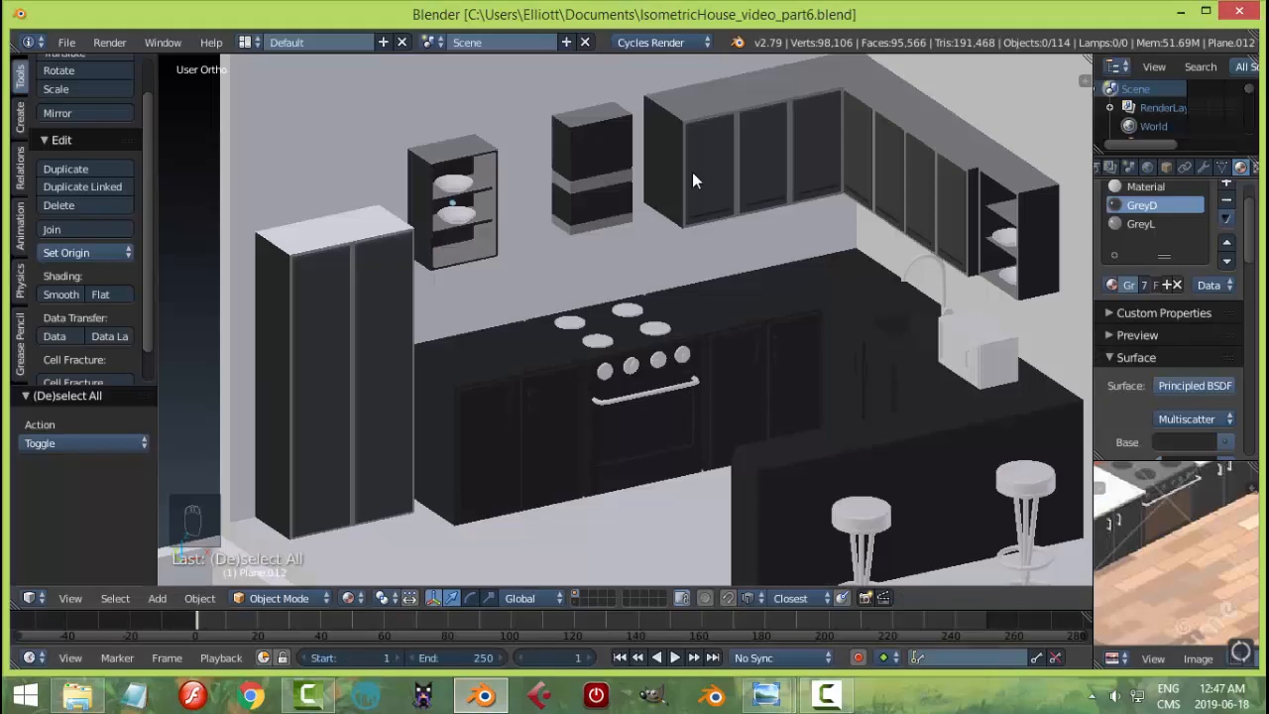
- Add a GreyM slot to the base cabinets, assign it to the four door panels beside the stove, and return to Object Mode
{"action": "right_click", "coordinate": [440, 425]}
{"action": "key", "text": "Tab"}
{"action": "left_click", "coordinate": [1226, 183]}
{"action": "left_click", "coordinate": [1113, 308]}
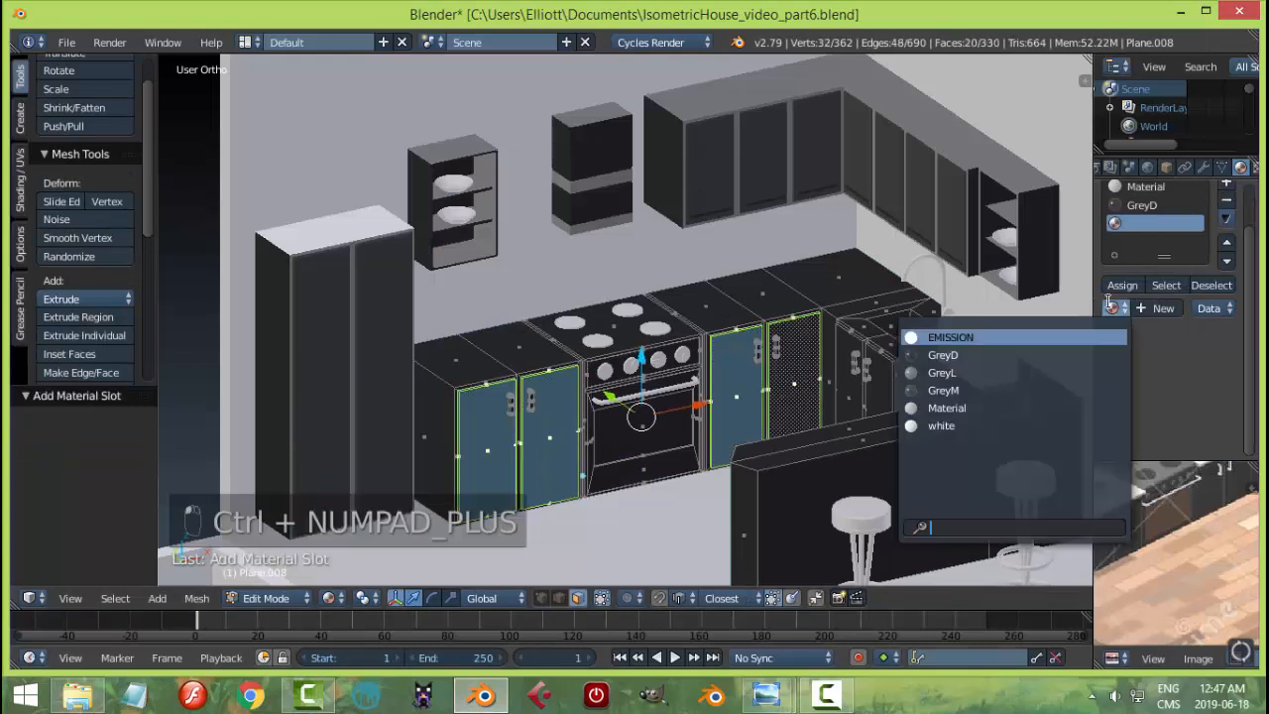
{"action": "left_click", "coordinate": [1071, 390]}
{"action": "left_click", "coordinate": [1122, 285]}
{"action": "key", "text": "a"}
{"action": "key", "text": "Tab"}
- Assign GreyM to the two sink cabinet doors, the drawer front and the panel below the drawer, then deselect all
{"action": "mouse_move", "coordinate": [711, 390]}
{"action": "middle_mouse_down"}
{"action": "mouse_move", "coordinate": [861, 401]}
{"action": "mouse_move", "coordinate": [682, 369]}
{"action": "mouse_move", "coordinate": [736, 385]}
{"action": "middle_mouse_up"}
{"action": "right_click", "coordinate": [624, 357]}
{"action": "key", "text": "Tab"}
{"action": "right_click", "coordinate": [691, 371]}
{"action": "key", "text": "Tab"}
{"action": "scroll", "coordinate": [736, 385], "scroll_direction": "up", "scroll_amount": 3}
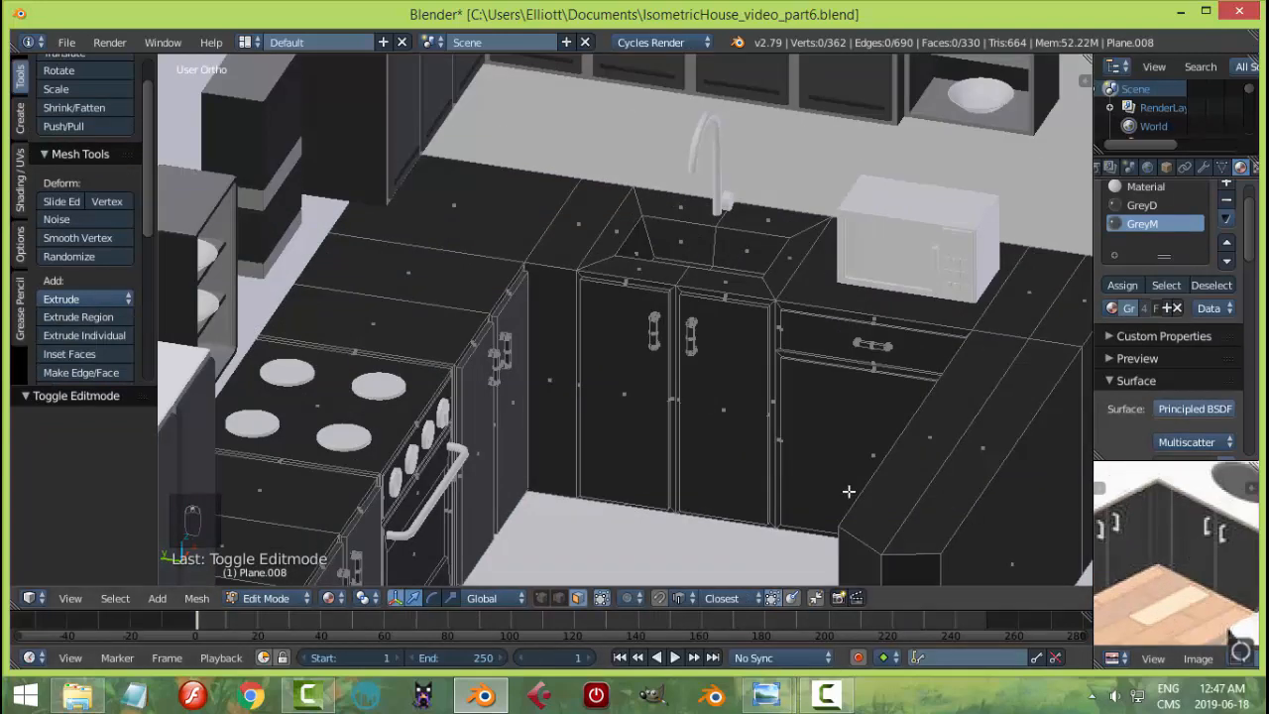
{"action": "key", "text": "a"}
{"action": "right_click", "coordinate": [621, 360]}
{"action": "right_click", "coordinate": [721, 376], "text": "shift"}
{"action": "middle_click_drag", "start_coordinate": [796, 394], "coordinate": [714, 337], "text": "shift"}
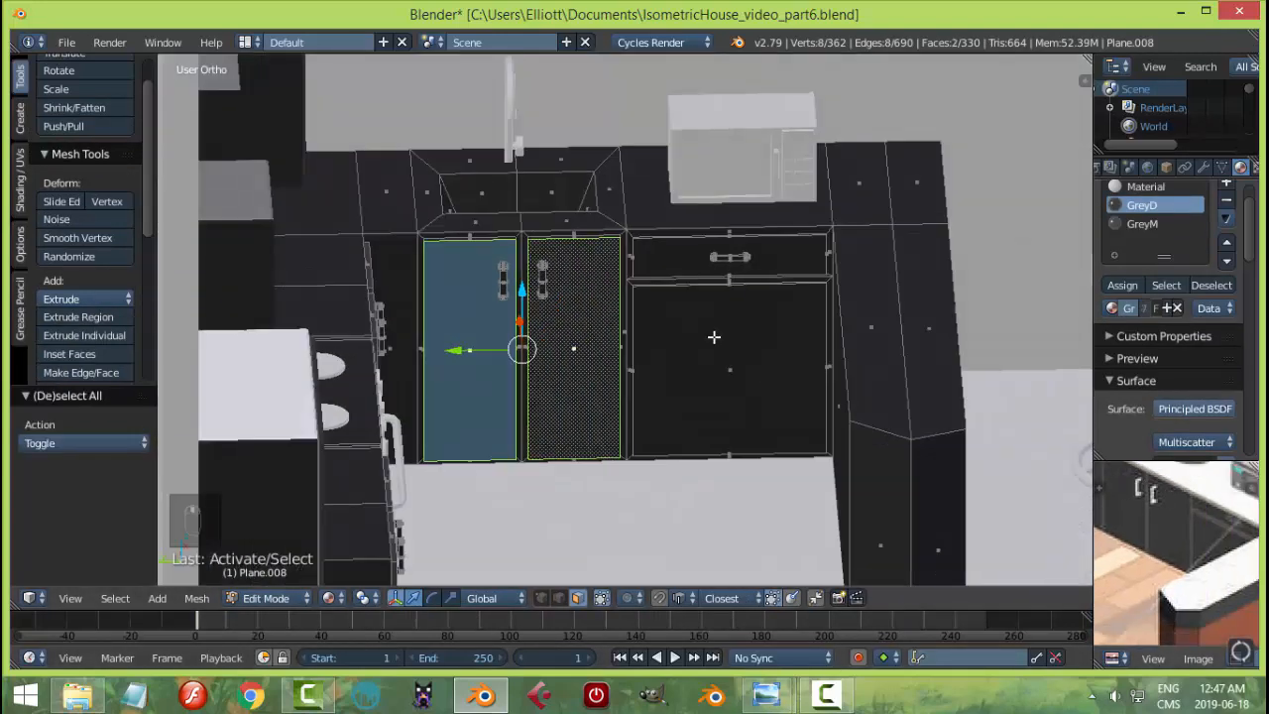
{"action": "right_click", "coordinate": [718, 337], "text": "shift"}
{"action": "right_click", "coordinate": [771, 260], "text": "shift"}
{"action": "left_click", "coordinate": [1147, 227]}
{"action": "left_click", "coordinate": [1122, 285]}
{"action": "key", "text": "a"}
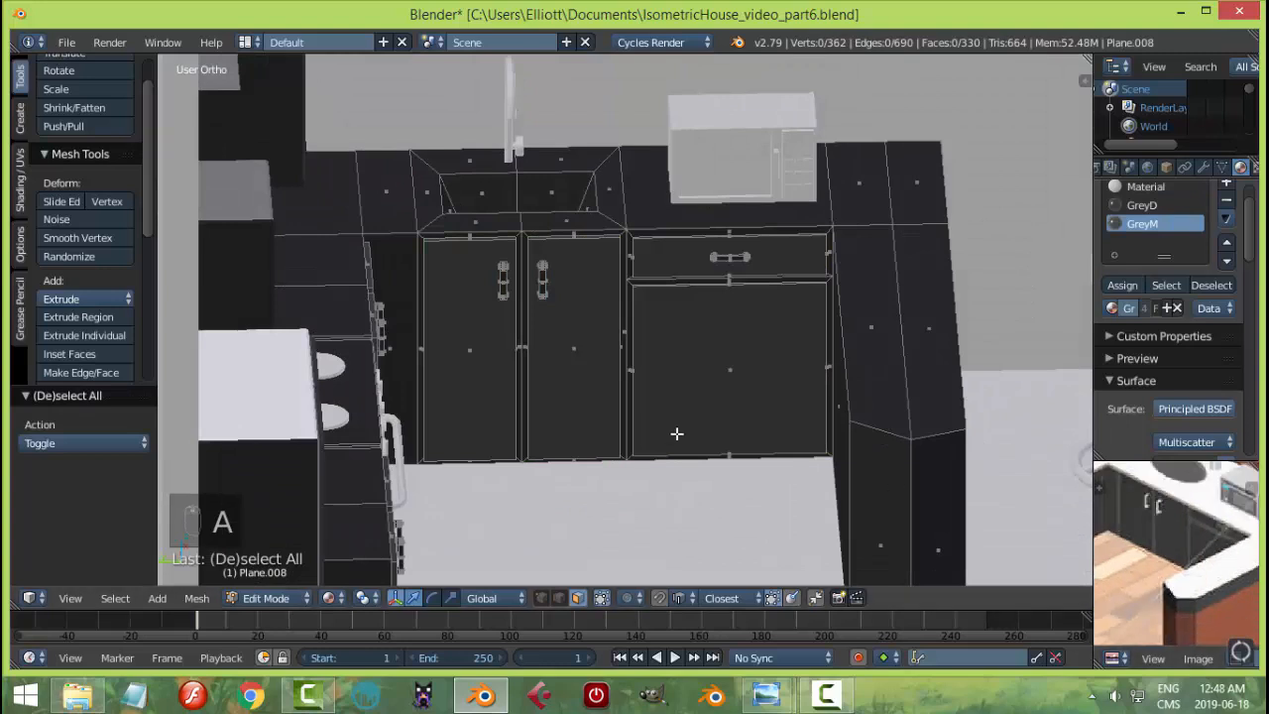
- Assign GreyM to the narrow filler panel in the base cabinets' inner corner, return to Object Mode and save the file
{"action": "middle_click_drag", "start_coordinate": [680, 431], "coordinate": [565, 401]}
{"action": "middle_click_drag", "start_coordinate": [694, 328], "coordinate": [627, 294]}
{"action": "left_click", "coordinate": [1137, 226]}
{"action": "left_click", "coordinate": [1122, 285]}
{"action": "key", "text": "a"}
{"action": "key", "text": "Tab"}
{"action": "left_click", "coordinate": [519, 318]}
{"action": "middle_click_drag", "start_coordinate": [518, 319], "coordinate": [755, 328]}
{"action": "scroll", "coordinate": [511, 322], "scroll_direction": "down", "scroll_amount": 4}
{"action": "middle_click_drag", "start_coordinate": [512, 322], "coordinate": [675, 326]}
{"action": "key", "text": "ctrl+s"}
- Add a white material slot to the base cabinets, assign it to the door and drawer handles, and return to Object Mode
{"action": "key", "text": "a"}
{"action": "right_click", "coordinate": [384, 311]}
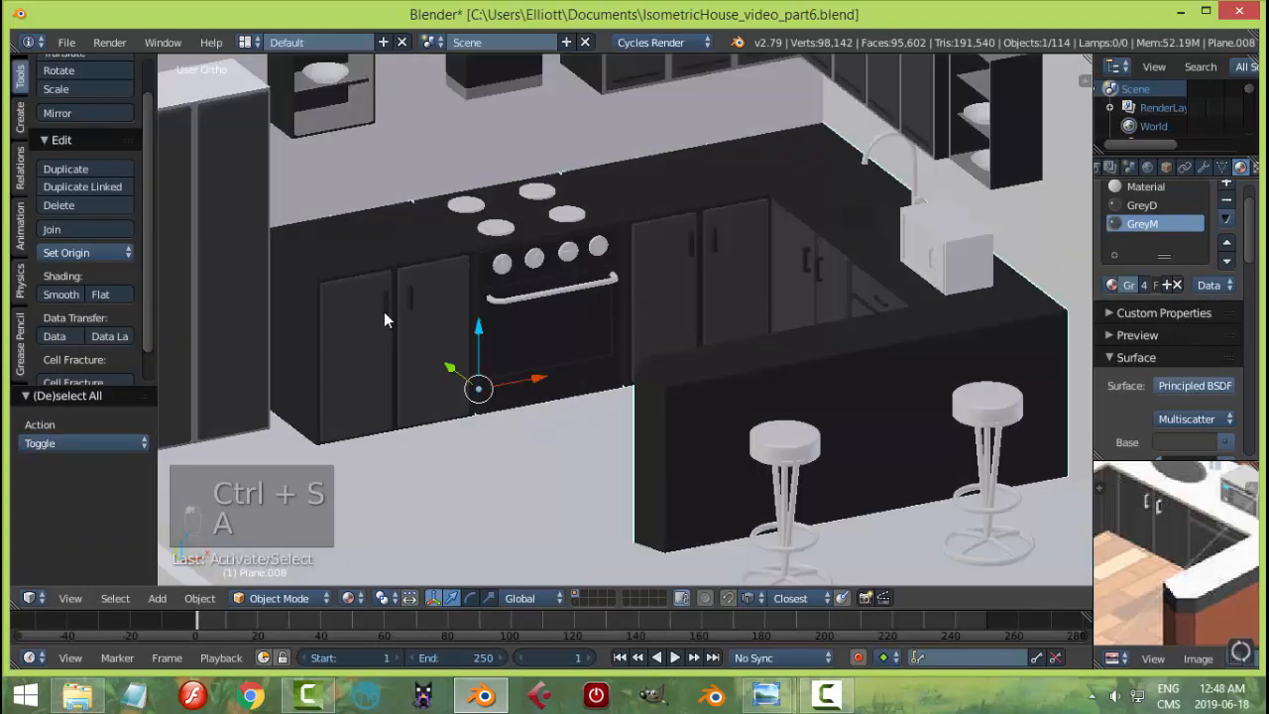
{"action": "key", "text": "Tab"}
{"action": "scroll", "coordinate": [430, 328], "scroll_direction": "up", "scroll_amount": 4}
{"action": "right_click", "coordinate": [301, 265]}
{"action": "right_click", "coordinate": [364, 254], "text": "shift"}
{"action": "middle_click_drag", "start_coordinate": [695, 268], "coordinate": [401, 348], "text": "shift"}
{"action": "right_click", "coordinate": [766, 196], "text": "shift"}
{"action": "right_click", "coordinate": [824, 177], "text": "shift"}
{"action": "middle_click_drag", "start_coordinate": [776, 264], "coordinate": [838, 254]}
{"action": "right_click", "coordinate": [687, 246], "text": "shift"}
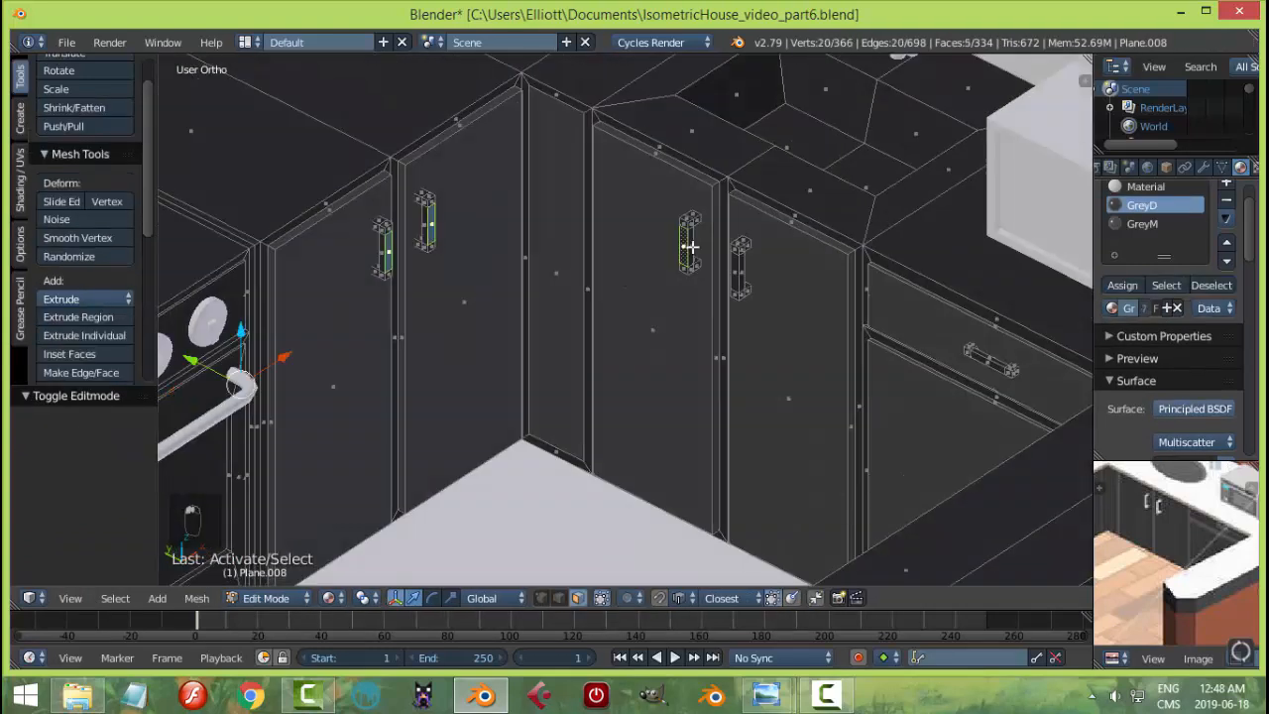
{"action": "left_click", "coordinate": [1226, 184]}
{"action": "left_click", "coordinate": [1113, 307]}
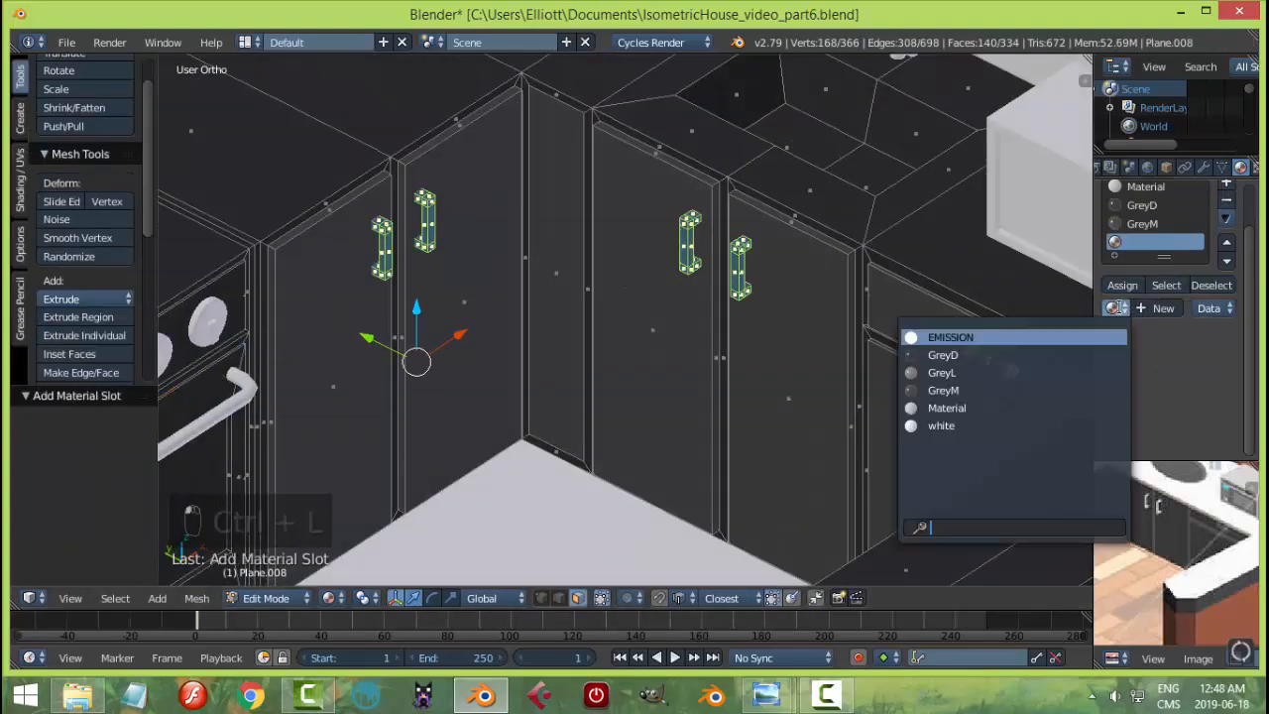
{"action": "left_click", "coordinate": [935, 459]}
{"action": "key", "text": "Tab"}
{"action": "key", "text": "a"}
- Add a GreyL slot to the base cabinets, assign it to the stove's cooktop face, and return to Object Mode
{"action": "scroll", "coordinate": [703, 414], "scroll_direction": "down", "scroll_amount": 7}
{"action": "middle_click_drag", "start_coordinate": [553, 410], "coordinate": [735, 379]}
{"action": "scroll", "coordinate": [735, 379], "scroll_direction": "up", "scroll_amount": 4}
{"action": "scroll", "coordinate": [1180, 555], "scroll_direction": "down", "scroll_amount": 2}
{"action": "middle_click_drag", "start_coordinate": [1150, 530], "coordinate": [1207, 544]}
{"action": "scroll", "coordinate": [1202, 560], "scroll_direction": "up", "scroll_amount": 3}
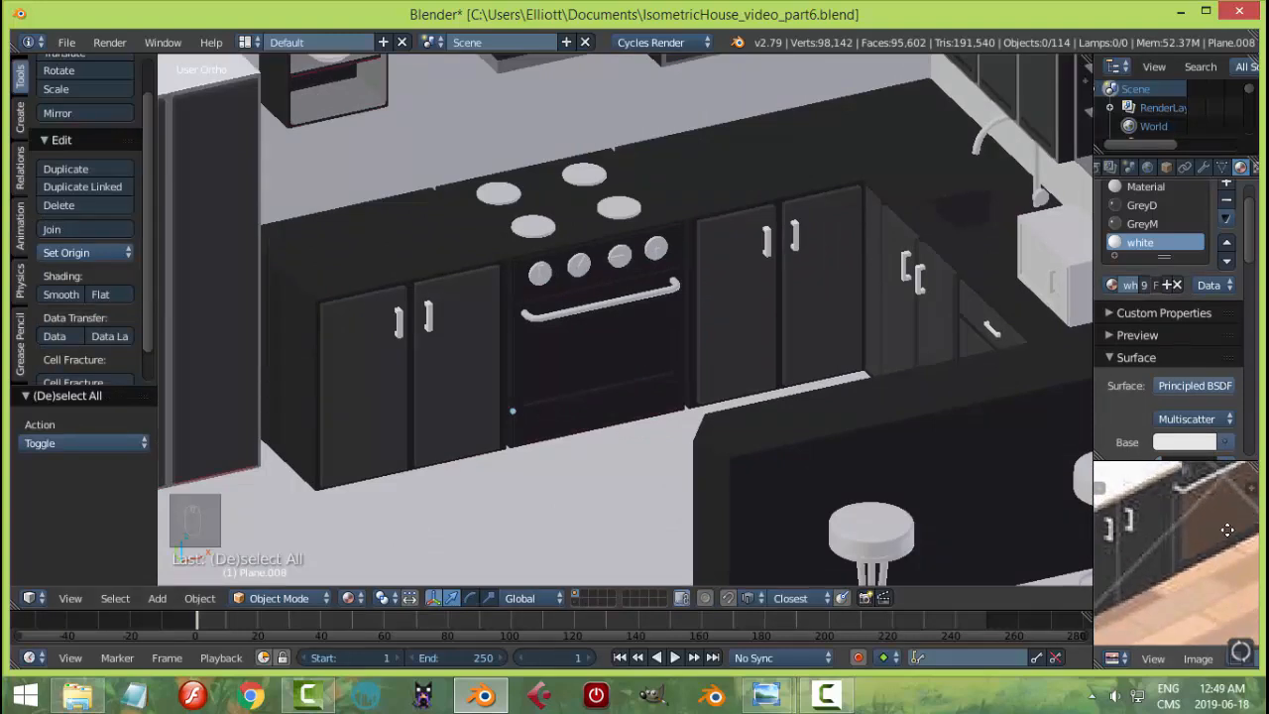
{"action": "key", "text": "Tab"}
{"action": "right_click", "coordinate": [577, 227]}
{"action": "middle_click_drag", "start_coordinate": [1173, 495], "coordinate": [1167, 578]}
{"action": "scroll", "coordinate": [793, 337], "scroll_direction": "up", "scroll_amount": 4}
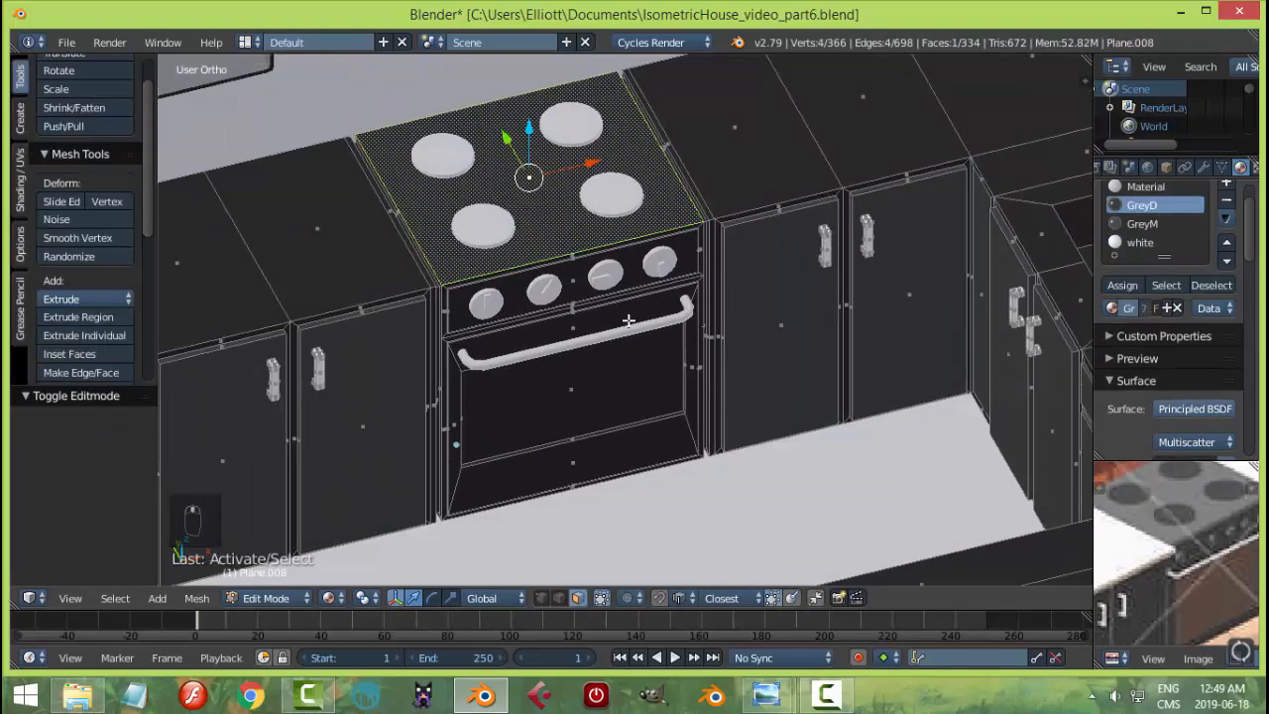
{"action": "middle_click_drag", "start_coordinate": [793, 338], "coordinate": [818, 347]}
{"action": "left_click", "coordinate": [1116, 320]}
{"action": "left_click", "coordinate": [1031, 421]}
{"action": "left_click", "coordinate": [1122, 298]}
{"action": "key", "text": "a"}
{"action": "scroll", "coordinate": [657, 295], "scroll_direction": "down", "scroll_amount": 3}
{"action": "key", "text": "Tab"}
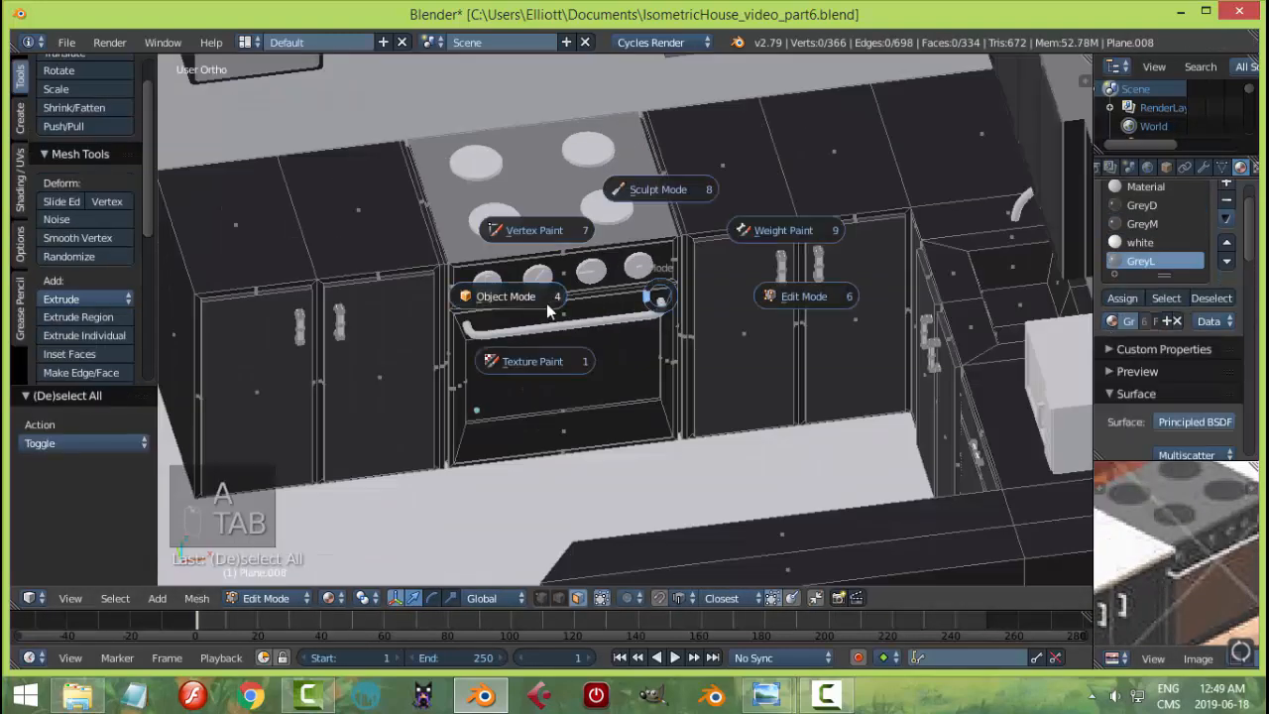
- Reopen the base cabinets in Edit Mode with no faces selected
{"action": "key", "text": "a"}
{"action": "key", "text": "a"}
{"action": "middle_click_drag", "start_coordinate": [547, 308], "coordinate": [589, 221]}
{"action": "middle_click_drag", "start_coordinate": [528, 309], "coordinate": [551, 303]}
{"action": "right_click", "coordinate": [454, 316]}
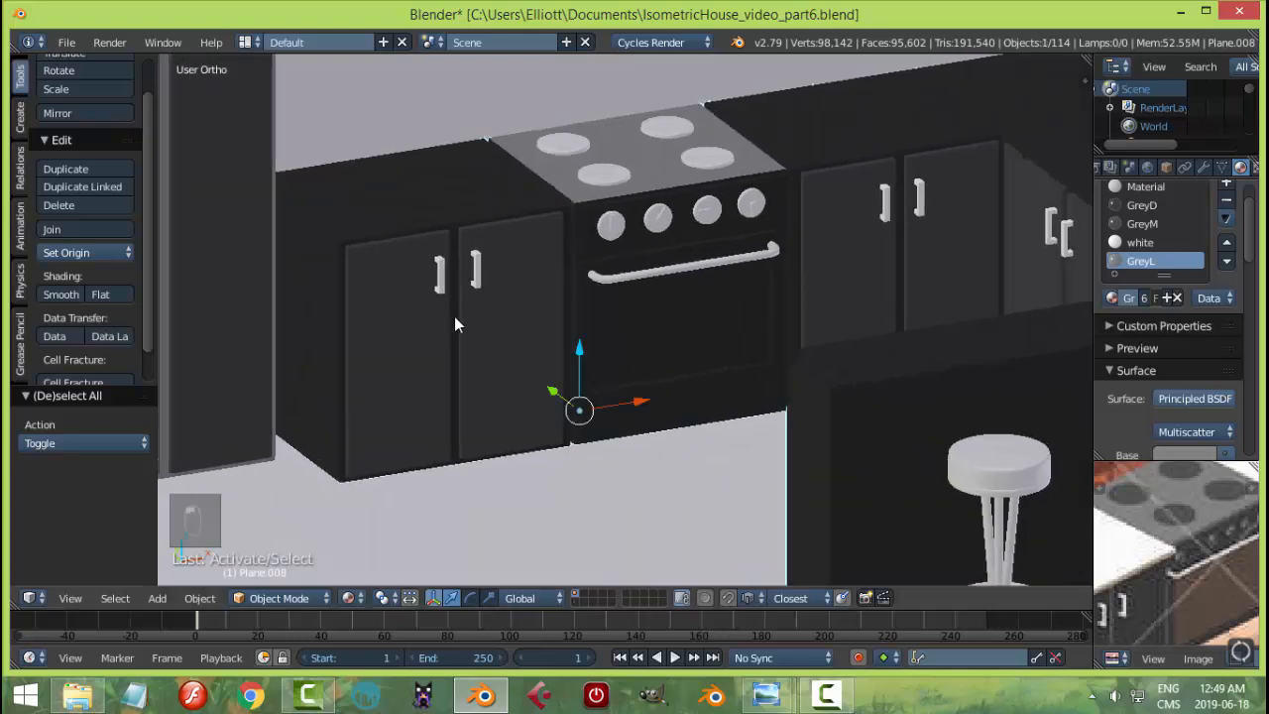
{"action": "key", "text": "Tab"}
{"action": "scroll", "coordinate": [397, 287], "scroll_direction": "up", "scroll_amount": 2}
{"action": "key", "text": "a"}
{"action": "key", "text": "a"}
- Try to select the frame face loops around the doors beside the stove and around the stove's front
{"action": "right_click", "coordinate": [221, 214], "text": "alt"}
{"action": "right_click", "coordinate": [384, 186], "text": "alt+shift"}
{"action": "middle_click_drag", "start_coordinate": [591, 204], "coordinate": [559, 218]}
{"action": "scroll", "coordinate": [535, 209], "scroll_direction": "up", "scroll_amount": 2}
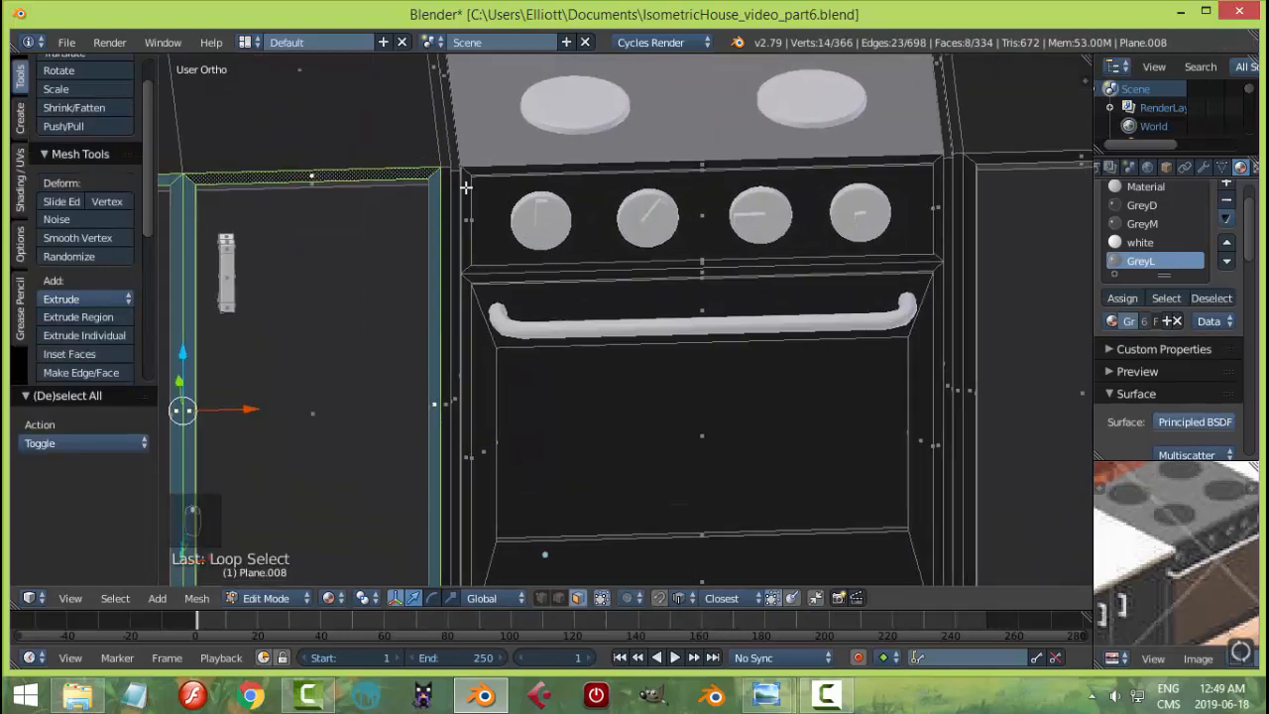
{"action": "key", "text": "a"}
{"action": "key", "text": "ctrl+z"}
{"action": "key", "text": "ctrl+z"}
{"action": "middle_click_drag", "start_coordinate": [473, 278], "coordinate": [555, 327]}
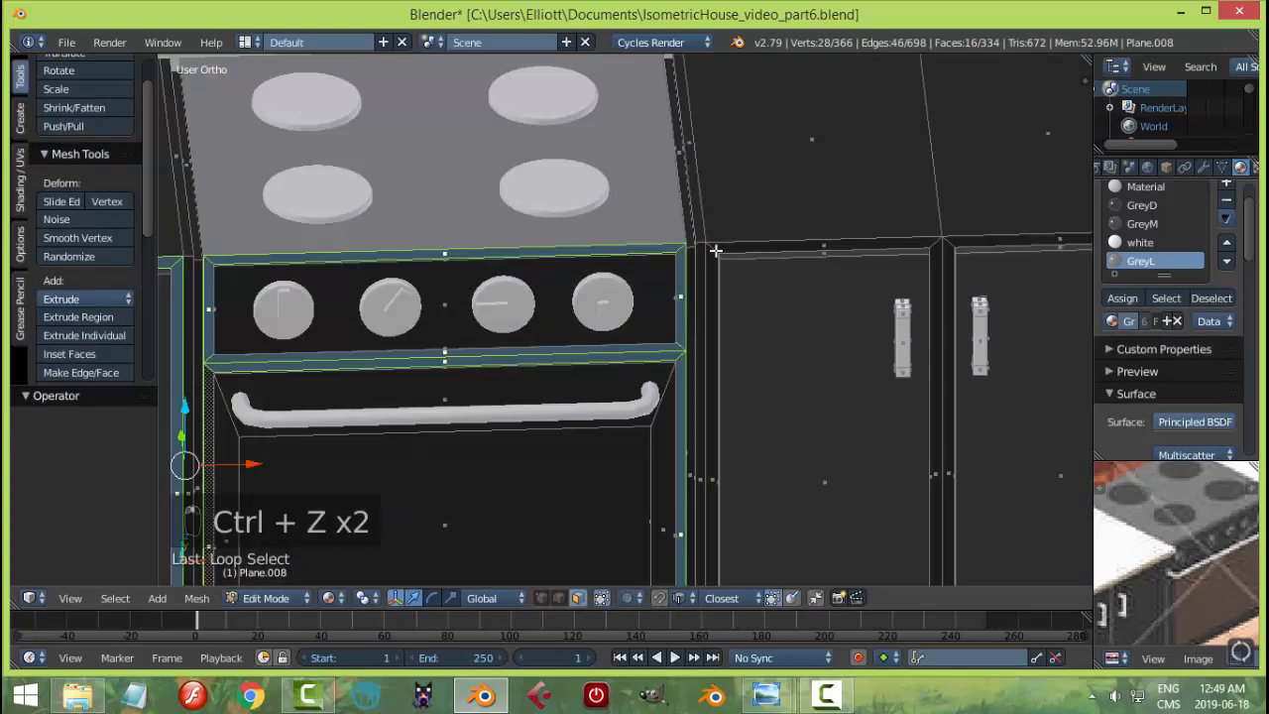
{"action": "scroll", "coordinate": [891, 325], "scroll_direction": "down", "scroll_amount": 2}
{"action": "middle_click_drag", "start_coordinate": [891, 326], "coordinate": [569, 373]}
{"action": "scroll", "coordinate": [566, 383], "scroll_direction": "up", "scroll_amount": 7}
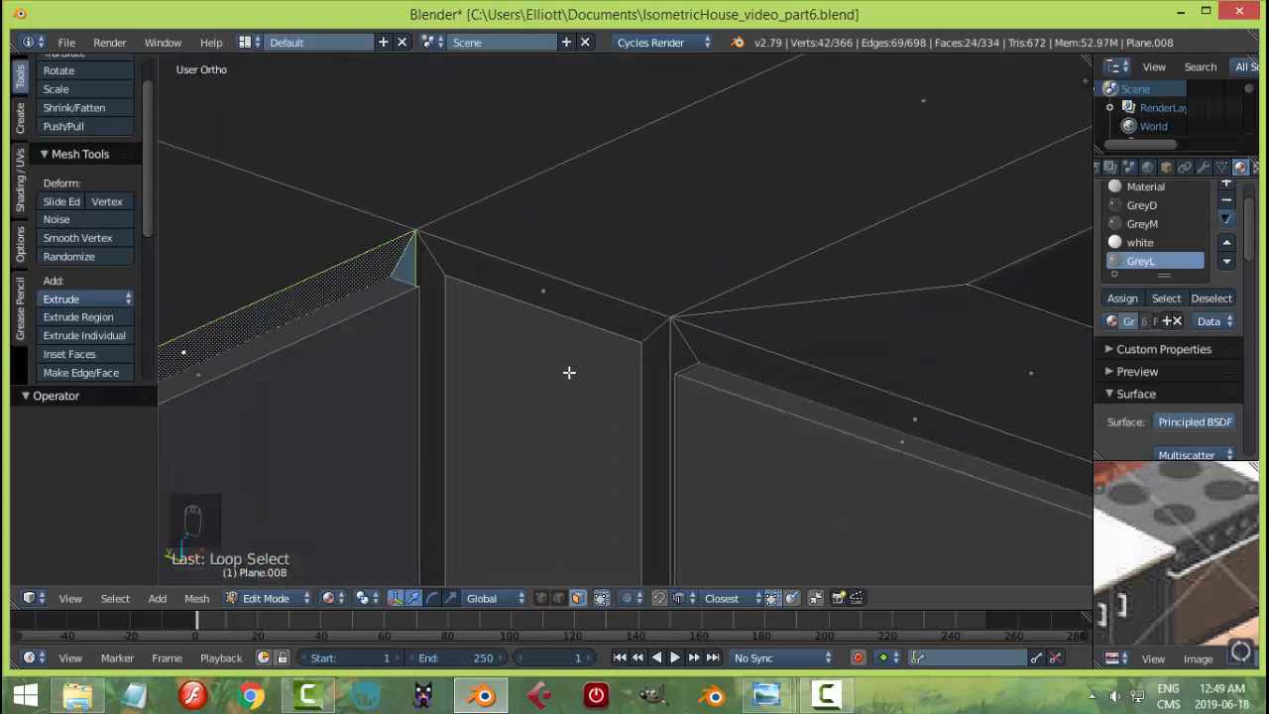
{"action": "middle_click_drag", "start_coordinate": [435, 319], "coordinate": [371, 308]}
- Select the frame face loops around the corner door, the narrow corner panel, the sink doors, the drawer and the panel below it
{"action": "right_click", "coordinate": [341, 270], "text": "alt"}
{"action": "right_click", "coordinate": [363, 266], "text": "alt+shift"}
{"action": "scroll", "coordinate": [493, 363], "scroll_direction": "down", "scroll_amount": 5}
{"action": "right_click", "coordinate": [615, 359], "text": "alt+shift"}
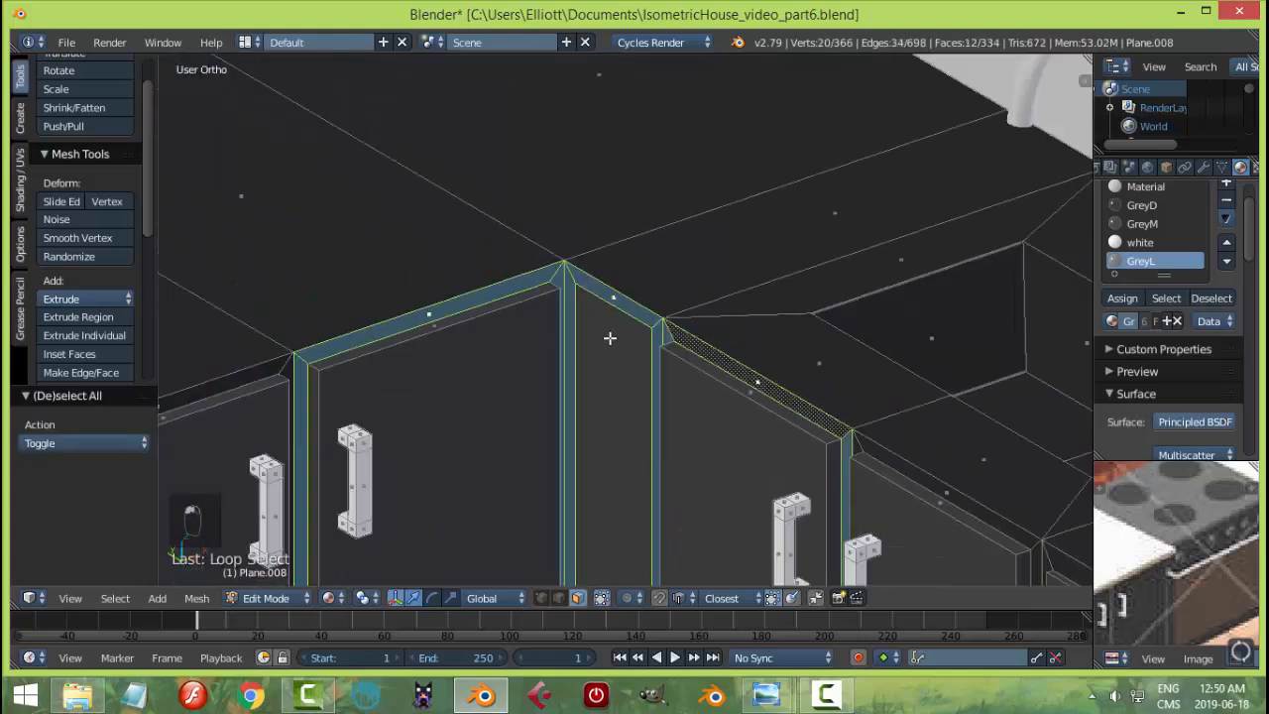
{"action": "middle_click_drag", "start_coordinate": [609, 337], "coordinate": [699, 342]}
{"action": "middle_click_drag", "start_coordinate": [699, 342], "coordinate": [154, 185], "text": "shift"}
{"action": "middle_click_drag", "start_coordinate": [575, 291], "coordinate": [537, 85], "text": "shift"}
{"action": "right_click", "coordinate": [538, 210], "text": "alt+shift"}
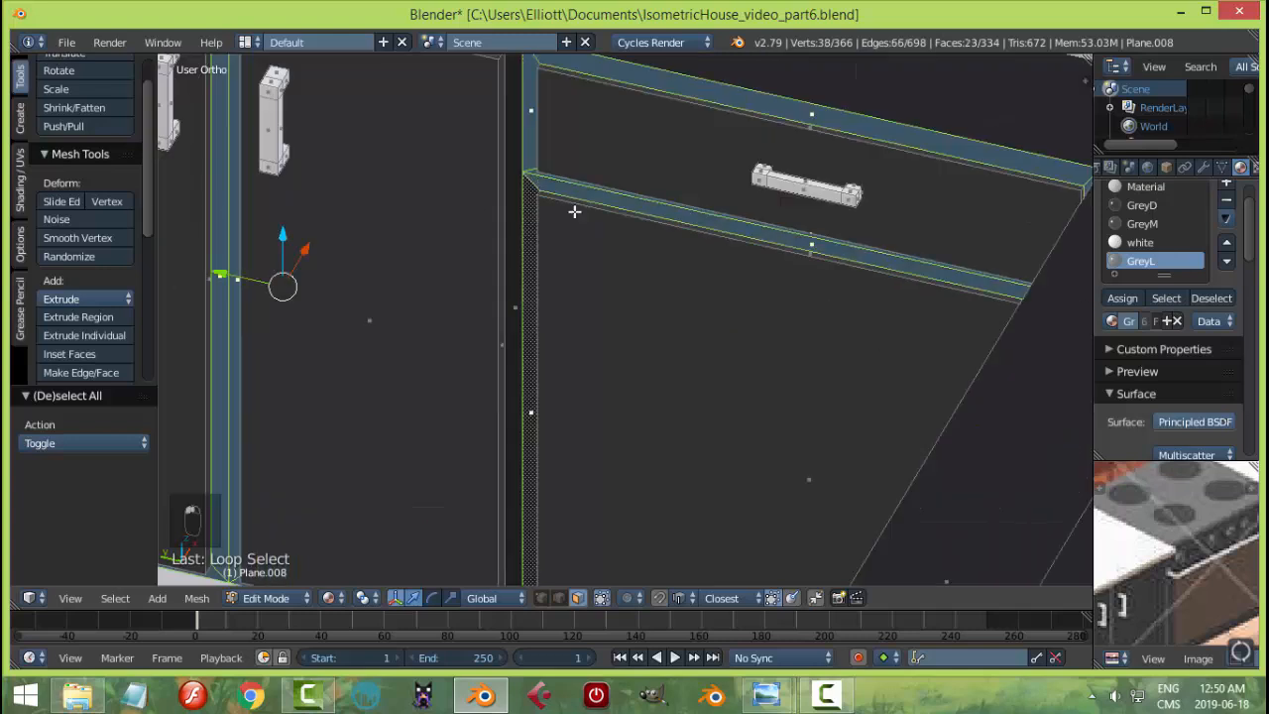
- Assign the GreyL material to the door and drawer frame faces of the corner lower cabinets
{"action": "scroll", "coordinate": [575, 212], "scroll_direction": "down", "scroll_amount": 3}
{"action": "middle_click_drag", "start_coordinate": [575, 258], "coordinate": [595, 238]}
{"action": "middle_click_drag", "start_coordinate": [644, 397], "coordinate": [653, 224], "text": "shift"}
{"action": "scroll", "coordinate": [598, 247], "scroll_direction": "up", "scroll_amount": 3}
{"action": "right_click", "coordinate": [525, 221], "text": "shift"}
{"action": "left_click", "coordinate": [1153, 262]}
{"action": "left_click", "coordinate": [1123, 298]}
{"action": "scroll", "coordinate": [595, 278], "scroll_direction": "down", "scroll_amount": 7}
{"action": "key", "text": "Tab"}
{"action": "scroll", "coordinate": [466, 233], "scroll_direction": "up", "scroll_amount": 3}
{"action": "right_click", "coordinate": [461, 230]}
{"action": "key", "text": "Tab"}
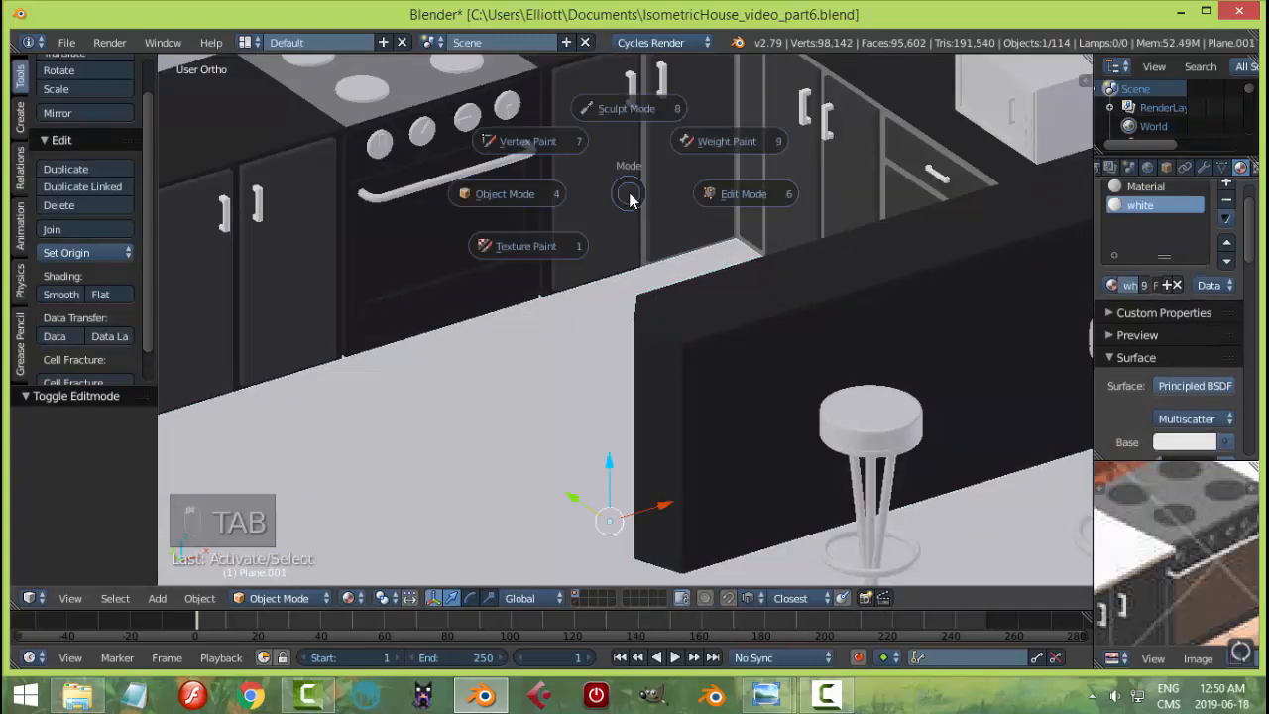
{"action": "key", "text": "Tab"}
{"action": "right_click", "coordinate": [595, 251]}
{"action": "key", "text": "Tab"}
{"action": "scroll", "coordinate": [589, 218], "scroll_direction": "up", "scroll_amount": 3}
{"action": "key", "text": "a"}
{"action": "key", "text": "a"}
{"action": "key", "text": "a"}
{"action": "key", "text": "a"}
{"action": "key", "text": "a"}
{"action": "right_click", "coordinate": [482, 222], "text": "alt"}
{"action": "key", "text": "a"}
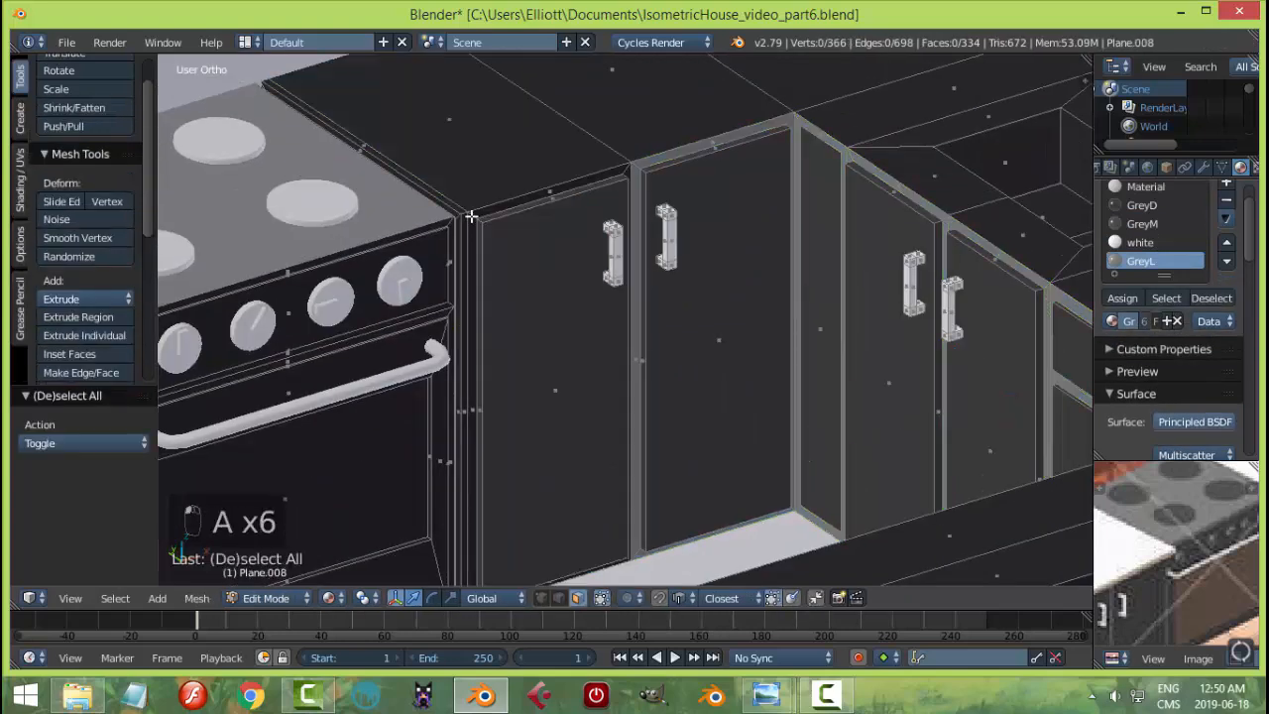
- Assign the GreyL material to the door frames of the lower cabinets on both sides of the stove
{"action": "right_click", "coordinate": [470, 215], "text": "alt"}
{"action": "scroll", "coordinate": [470, 218], "scroll_direction": "down", "scroll_amount": 3}
{"action": "middle_click_drag", "start_coordinate": [470, 223], "coordinate": [674, 243], "text": "shift"}
{"action": "scroll", "coordinate": [332, 352], "scroll_direction": "up", "scroll_amount": 5}
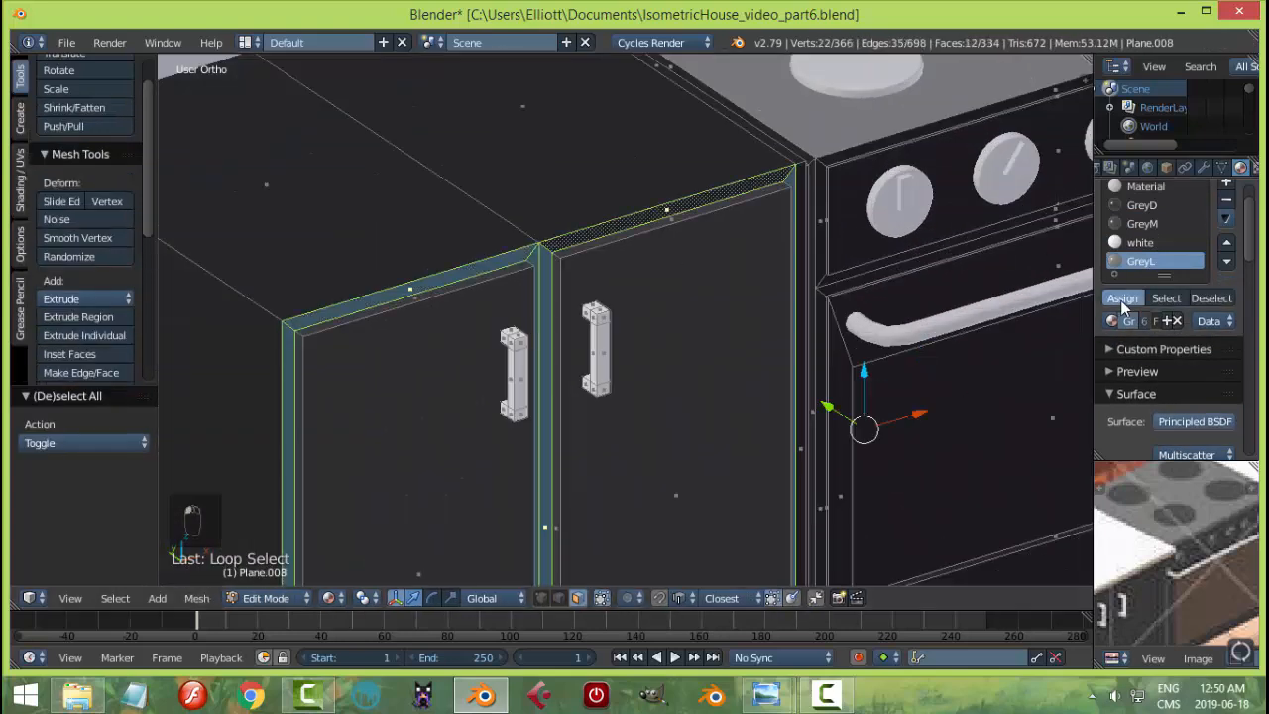
{"action": "left_click", "coordinate": [1122, 303]}
{"action": "scroll", "coordinate": [903, 297], "scroll_direction": "down", "scroll_amount": 2}
{"action": "middle_click_drag", "start_coordinate": [902, 297], "coordinate": [824, 288]}
{"action": "key", "text": "a"}
{"action": "key", "text": "Tab"}
{"action": "scroll", "coordinate": [674, 289], "scroll_direction": "up", "scroll_amount": 2}
{"action": "mouse_move", "coordinate": [664, 288]}
{"action": "middle_mouse_down"}
{"action": "mouse_move", "coordinate": [614, 287]}
{"action": "mouse_move", "coordinate": [640, 287]}
{"action": "middle_mouse_up"}
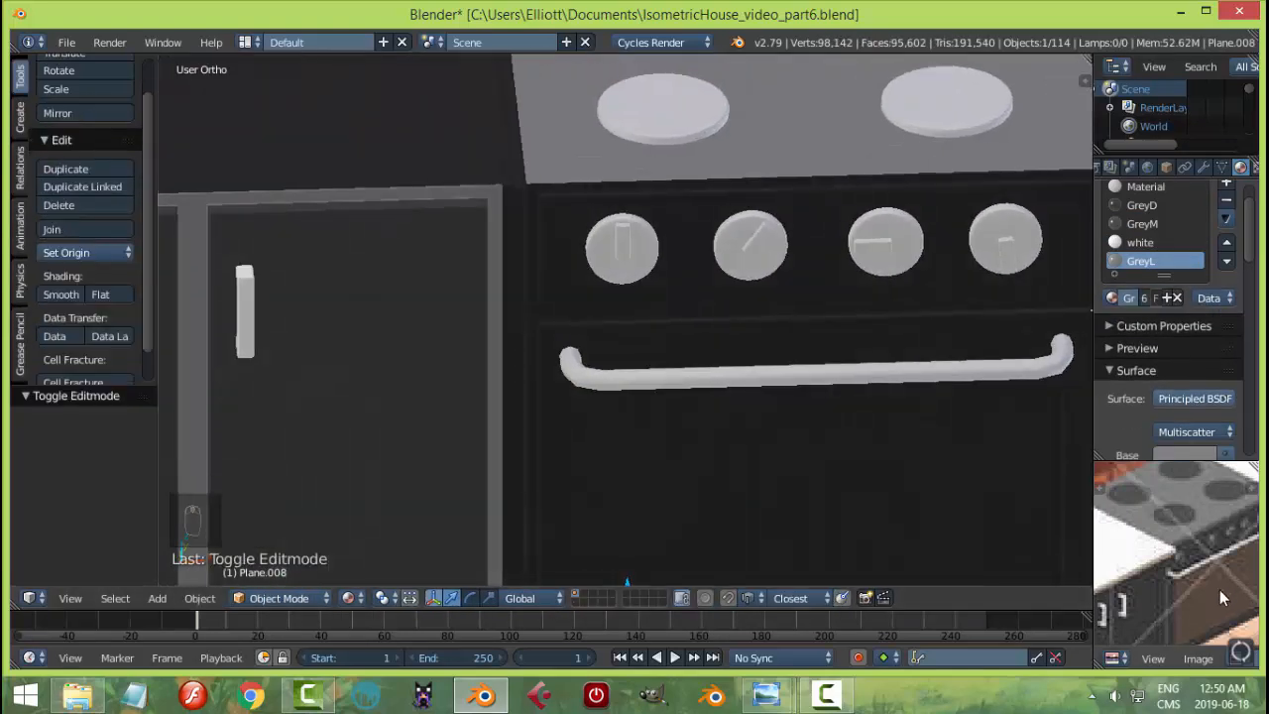
{"action": "key", "text": "Tab"}
{"action": "key", "text": "Escape"}
{"action": "key", "text": "Escape"}
{"action": "scroll", "coordinate": [584, 245], "scroll_direction": "down", "scroll_amount": 3}
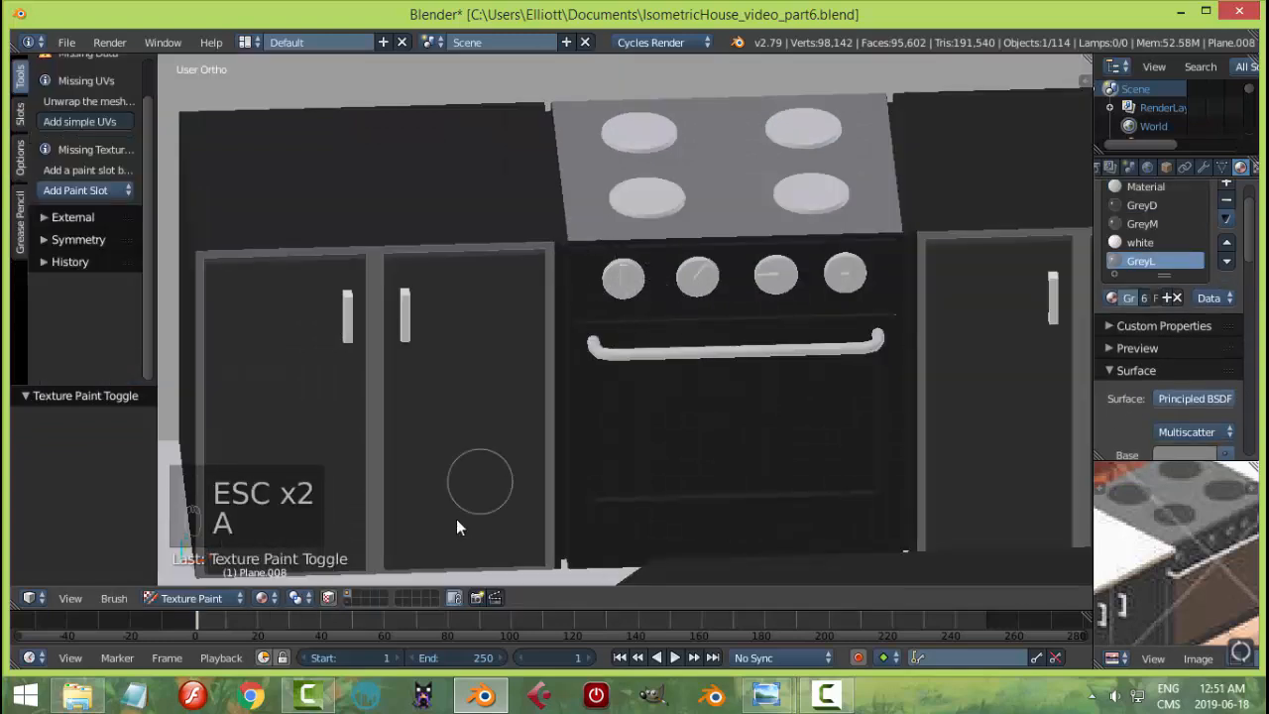
{"action": "key", "text": "Tab"}
- Try to assign the GreyL material to the frame around the stove's knob panel
{"action": "scroll", "coordinate": [555, 327], "scroll_direction": "up", "scroll_amount": 2}
{"action": "right_click", "coordinate": [557, 337], "text": "alt"}
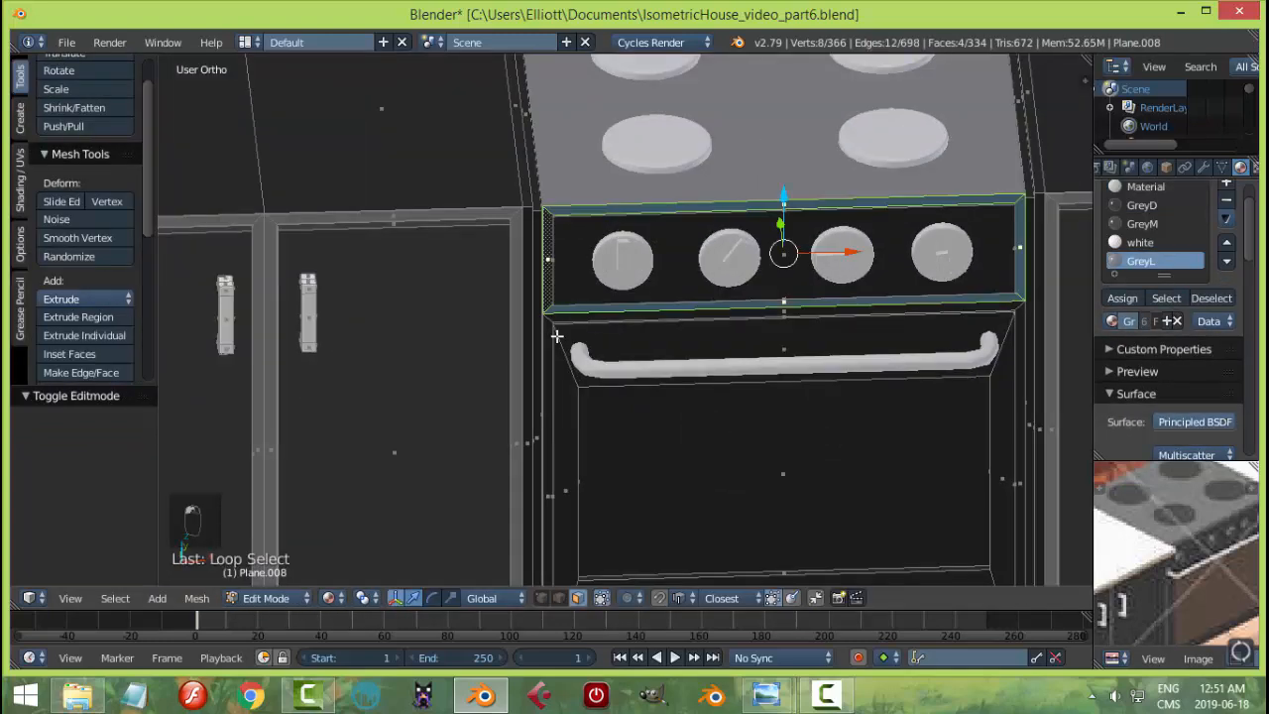
{"action": "left_click", "coordinate": [1124, 298]}
{"action": "key", "text": "Tab"}
{"action": "scroll", "coordinate": [720, 371], "scroll_direction": "down", "scroll_amount": 4}
{"action": "middle_click_drag", "start_coordinate": [719, 371], "coordinate": [790, 374]}
{"action": "key", "text": "ctrl+z"}
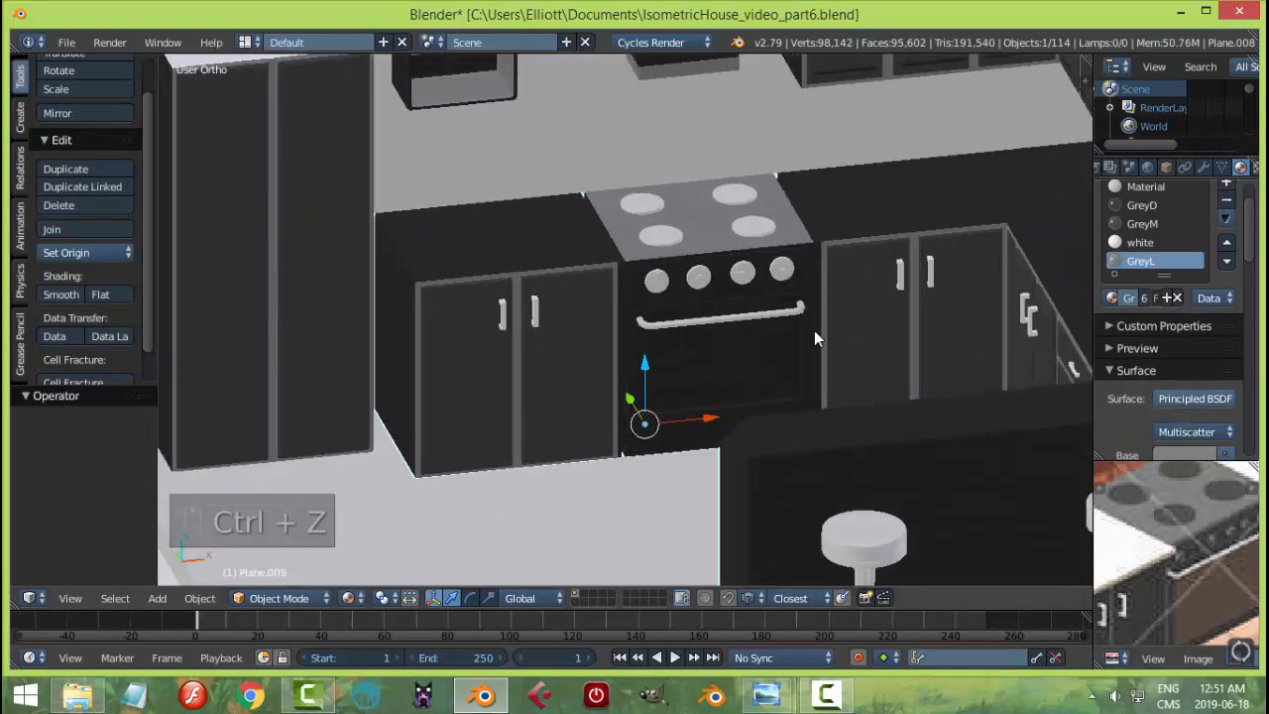
- Add a material slot with GreyD to the front-left stove burner and assign it to the whole mesh
{"action": "left_click", "coordinate": [1227, 191]}
{"action": "left_click", "coordinate": [1112, 286]}
{"action": "left_click", "coordinate": [935, 366]}
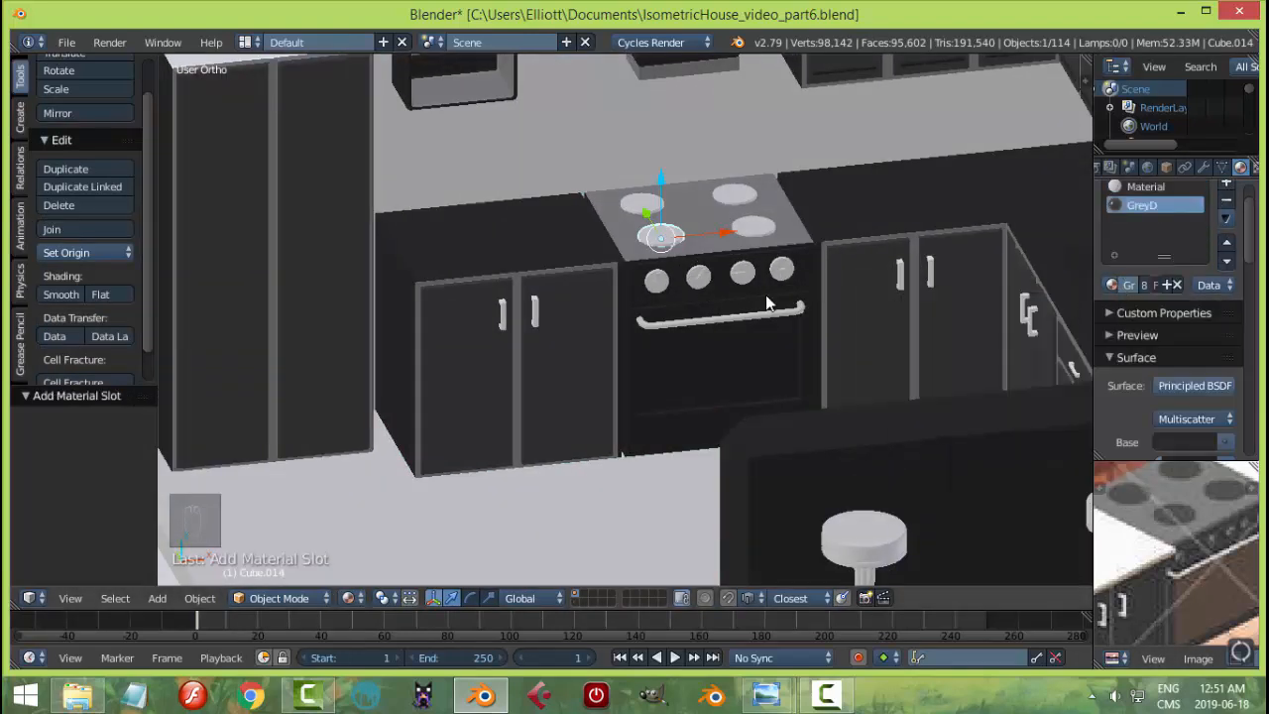
{"action": "key", "text": "Tab"}
{"action": "key", "text": "a"}
{"action": "key", "text": "a"}
{"action": "key", "text": "Tab"}
- Link the dark burner's materials to the other three stove burners
{"action": "right_click", "coordinate": [750, 222]}
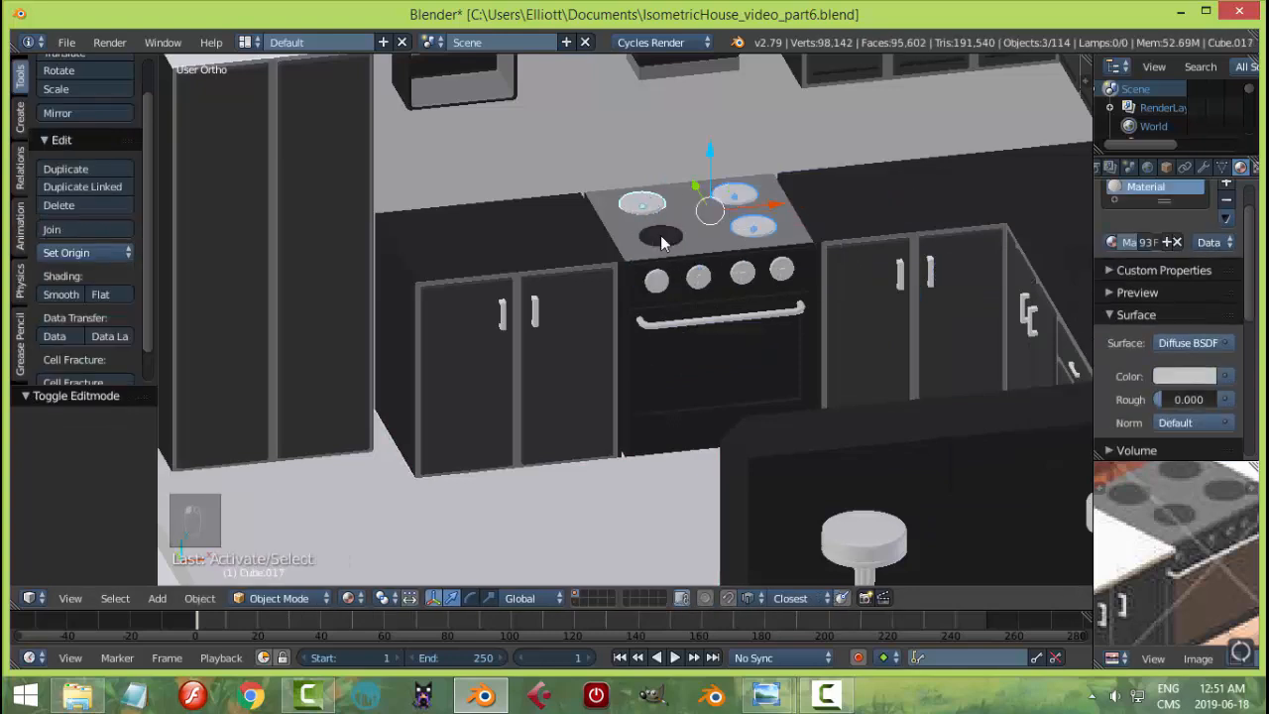
{"action": "right_click", "coordinate": [662, 237], "text": "shift"}
{"action": "key", "text": "ctrl+l"}
{"action": "left_click", "coordinate": [663, 238]}
{"action": "key", "text": "Tab"}
{"action": "key", "text": "a"}
{"action": "key", "text": "a"}
{"action": "key", "text": "Tab"}
- Join the four stove burners into one object and assign GreyD to the whole mesh
{"action": "right_click", "coordinate": [633, 198], "text": "shift"}
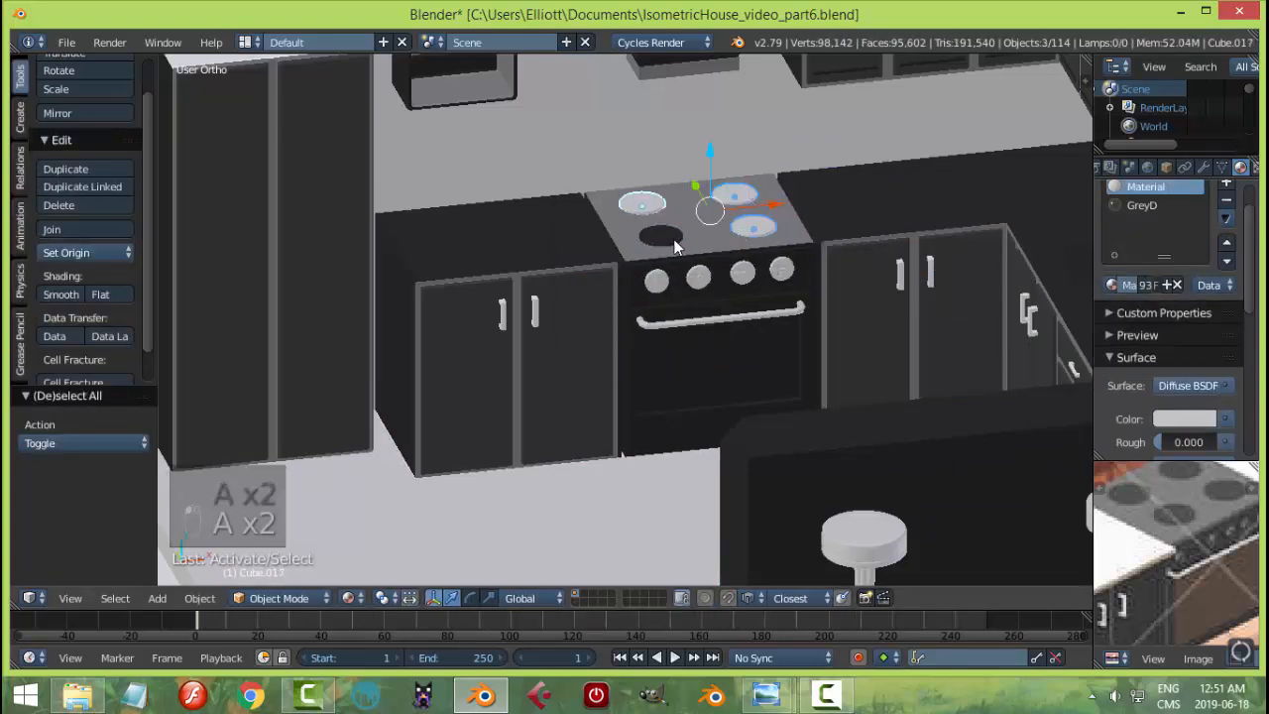
{"action": "key", "text": "Tab"}
{"action": "key", "text": "a"}
{"action": "key", "text": "a"}
{"action": "key", "text": "a"}
{"action": "key", "text": "a"}
{"action": "left_click", "coordinate": [1120, 284]}
{"action": "key", "text": "Tab"}
{"action": "left_click", "coordinate": [648, 264]}
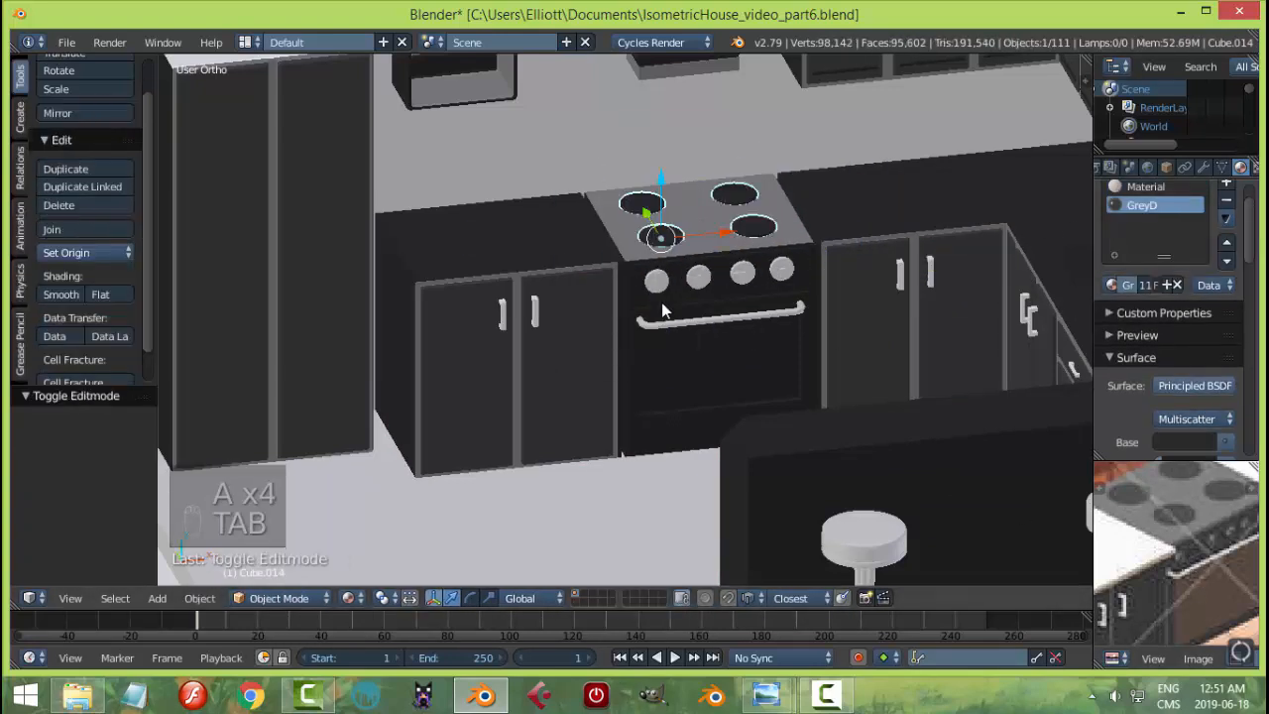
- Add a material slot with GreyL to the stove knobs and assign it to all their faces
{"action": "right_click", "coordinate": [660, 286]}
{"action": "left_click", "coordinate": [1226, 183]}
{"action": "left_click", "coordinate": [1113, 307]}
{"action": "left_click", "coordinate": [952, 328]}
{"action": "key", "text": "Tab"}
{"action": "left_click", "coordinate": [998, 307]}
{"action": "key", "text": "a"}
{"action": "key", "text": "a"}
{"action": "key", "text": "a"}
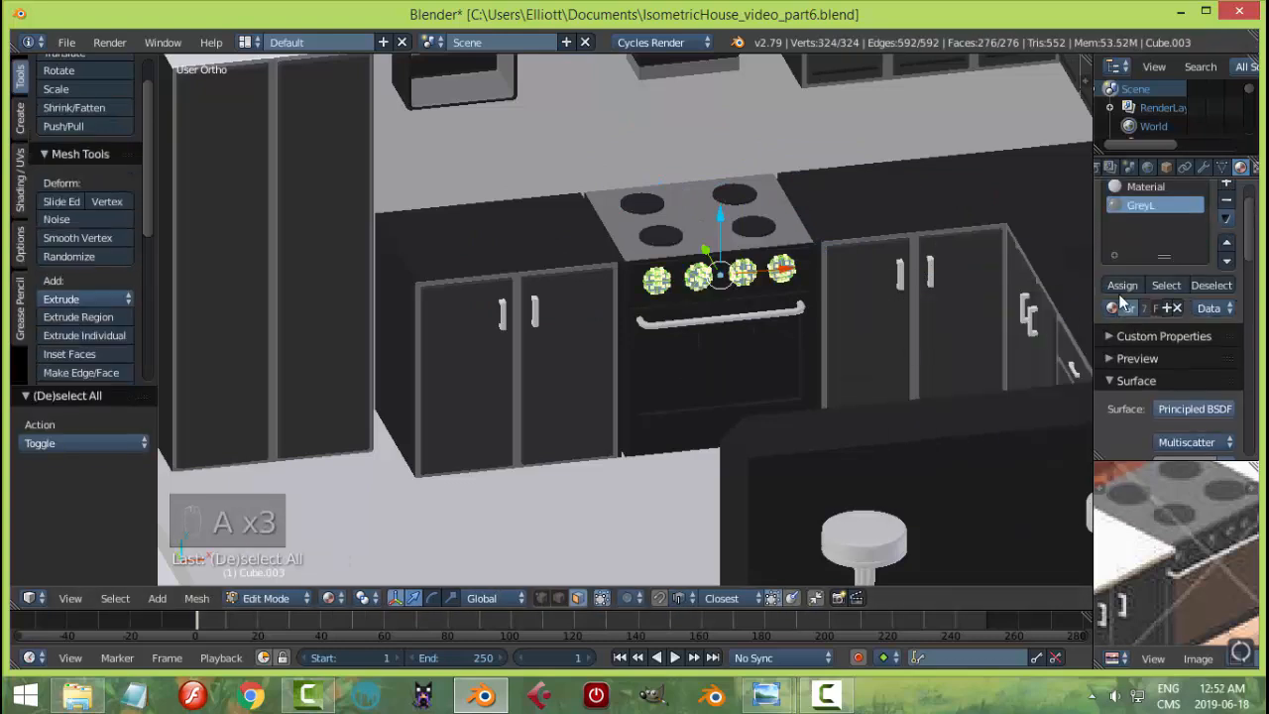
{"action": "key", "text": "a"}
{"action": "key", "text": "Tab"}
- Set the oven door handle's material to GreyL
{"action": "left_click", "coordinate": [727, 313]}
{"action": "key", "text": "a"}
{"action": "key", "text": "a"}
{"action": "right_click", "coordinate": [727, 317]}
{"action": "left_click", "coordinate": [1113, 242]}
{"action": "left_click", "coordinate": [952, 305]}
{"action": "key", "text": "a"}
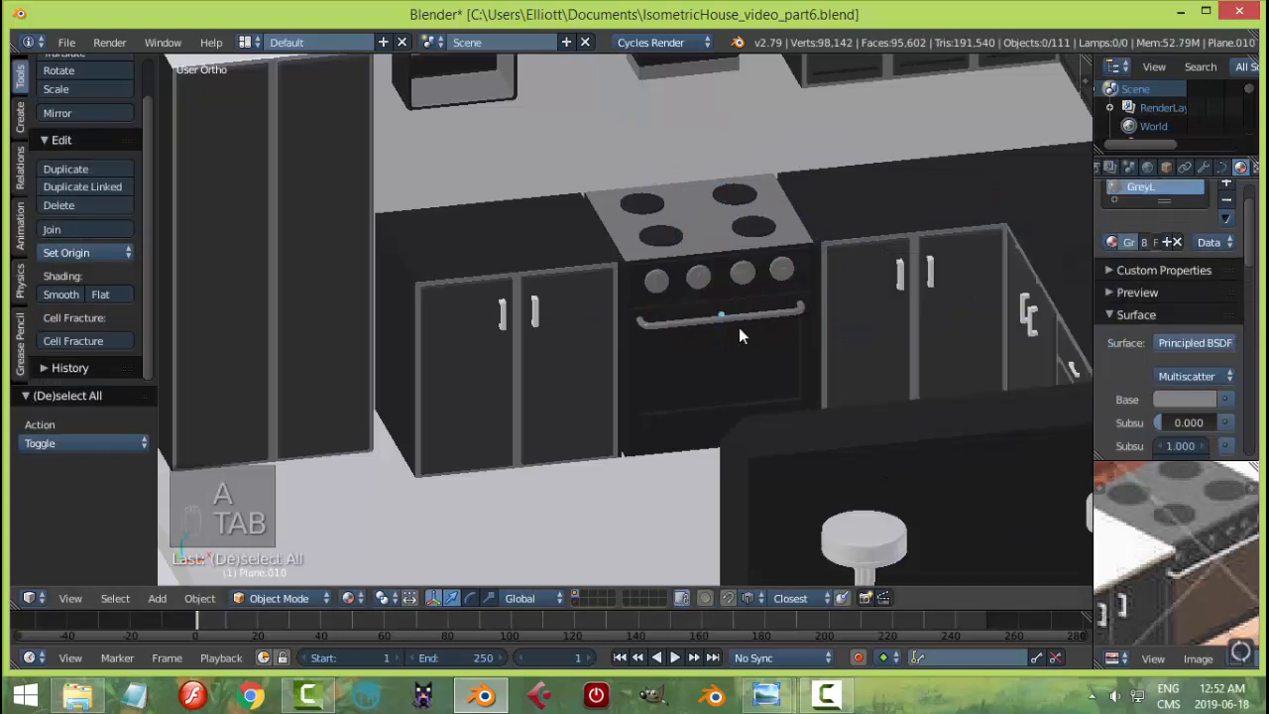
- Assign the GreyL material to the large inset face of the oven door
{"action": "middle_click_drag", "start_coordinate": [739, 327], "coordinate": [883, 228]}
{"action": "scroll", "coordinate": [827, 237], "scroll_direction": "up", "scroll_amount": 3}
{"action": "right_click", "coordinate": [826, 211]}
{"action": "key", "text": "Tab"}
{"action": "right_click", "coordinate": [812, 211]}
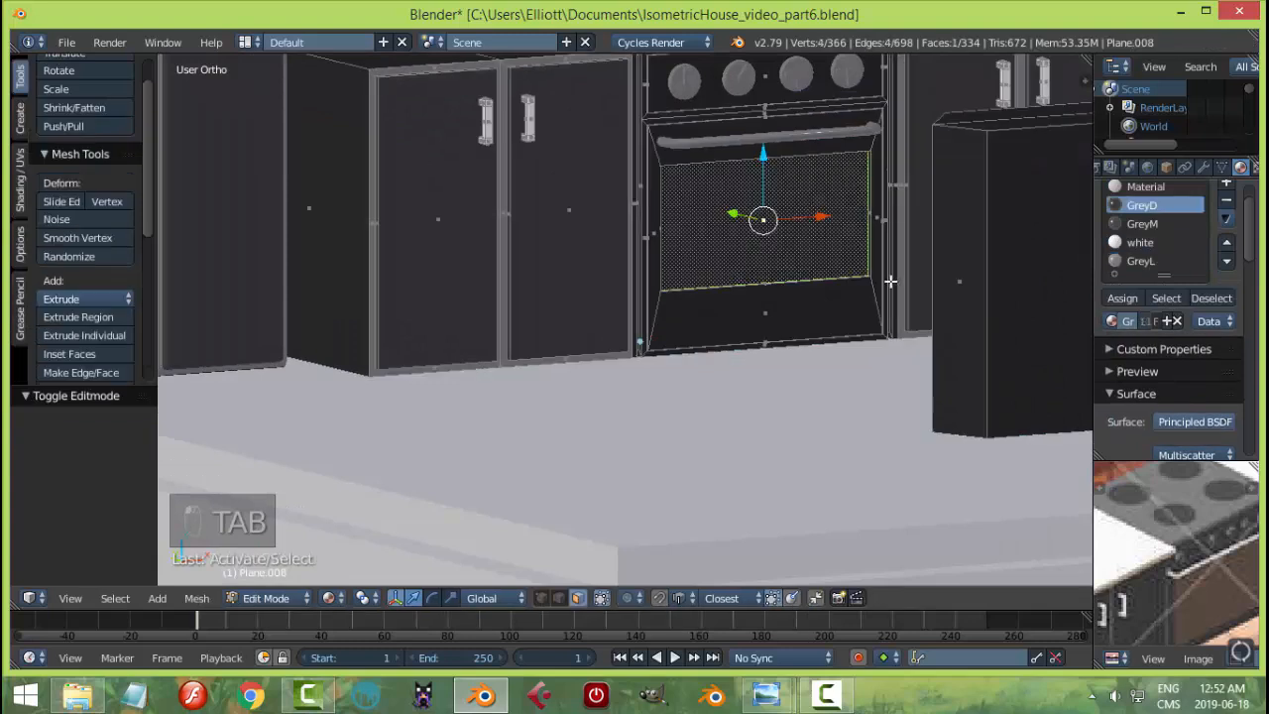
{"action": "left_click", "coordinate": [1140, 261]}
{"action": "left_click", "coordinate": [1123, 298]}
{"action": "key", "text": "a"}
{"action": "key", "text": "Tab"}
- Assign the GreyM material to the large inset face of the oven door
{"action": "scroll", "coordinate": [840, 297], "scroll_direction": "down", "scroll_amount": 4}
{"action": "right_click", "coordinate": [722, 274]}
{"action": "key", "text": "Tab"}
{"action": "right_click", "coordinate": [729, 271]}
{"action": "left_click", "coordinate": [1143, 224]}
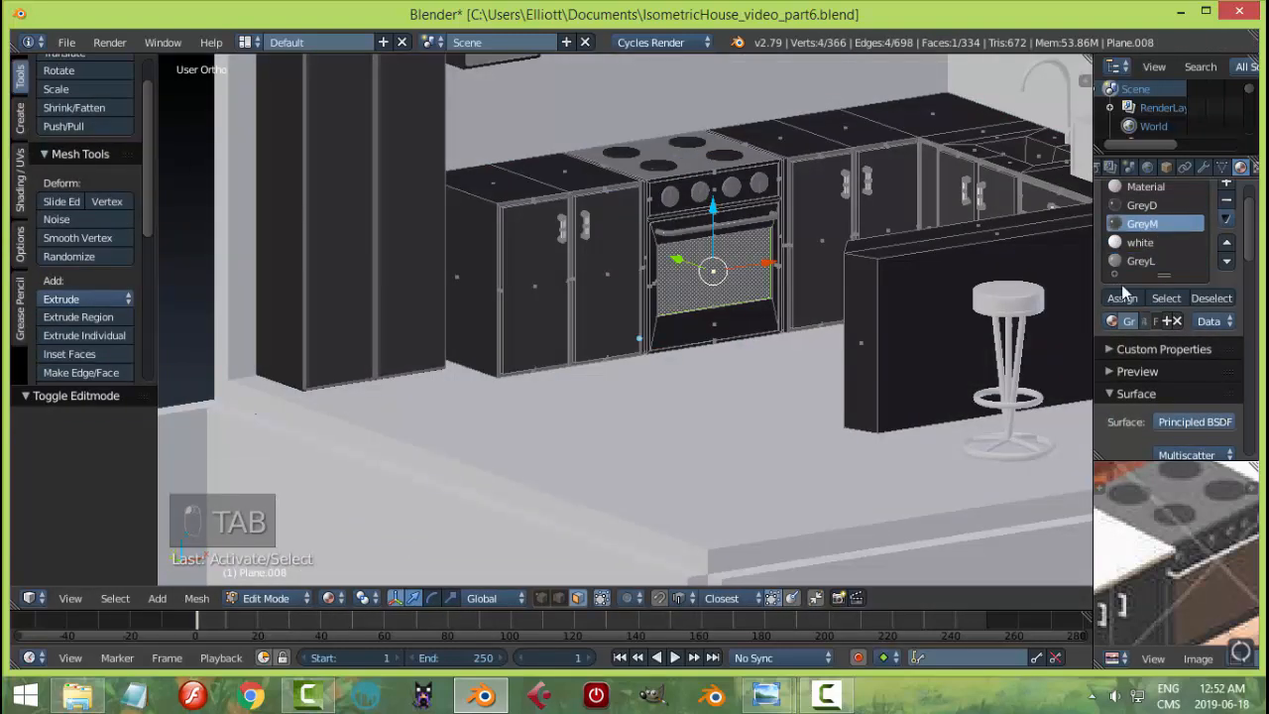
{"action": "left_click", "coordinate": [1123, 298]}
{"action": "key", "text": "a"}
{"action": "key", "text": "Tab"}
- Deselect everything and save the project over the existing blend file
{"action": "key", "text": "a"}
{"action": "key", "text": "a"}
{"action": "key", "text": "a"}
{"action": "key", "text": "ctrl+s"}
{"action": "left_click", "coordinate": [782, 295]}
- Compare the sink corner of the kitchen with the reference picture in Windows Photo Viewer
{"action": "middle_click_drag", "start_coordinate": [835, 246], "coordinate": [721, 264]}
{"action": "scroll", "coordinate": [750, 325], "scroll_direction": "up", "scroll_amount": 4}
{"action": "scroll", "coordinate": [729, 291], "scroll_direction": "up", "scroll_amount": 2}
{"action": "scroll", "coordinate": [506, 246], "scroll_direction": "down", "scroll_amount": 2}
{"action": "middle_click_drag", "start_coordinate": [809, 359], "coordinate": [743, 342], "text": "shift"}
{"action": "left_click", "coordinate": [767, 696]}
{"action": "key", "text": "alt+Tab"}
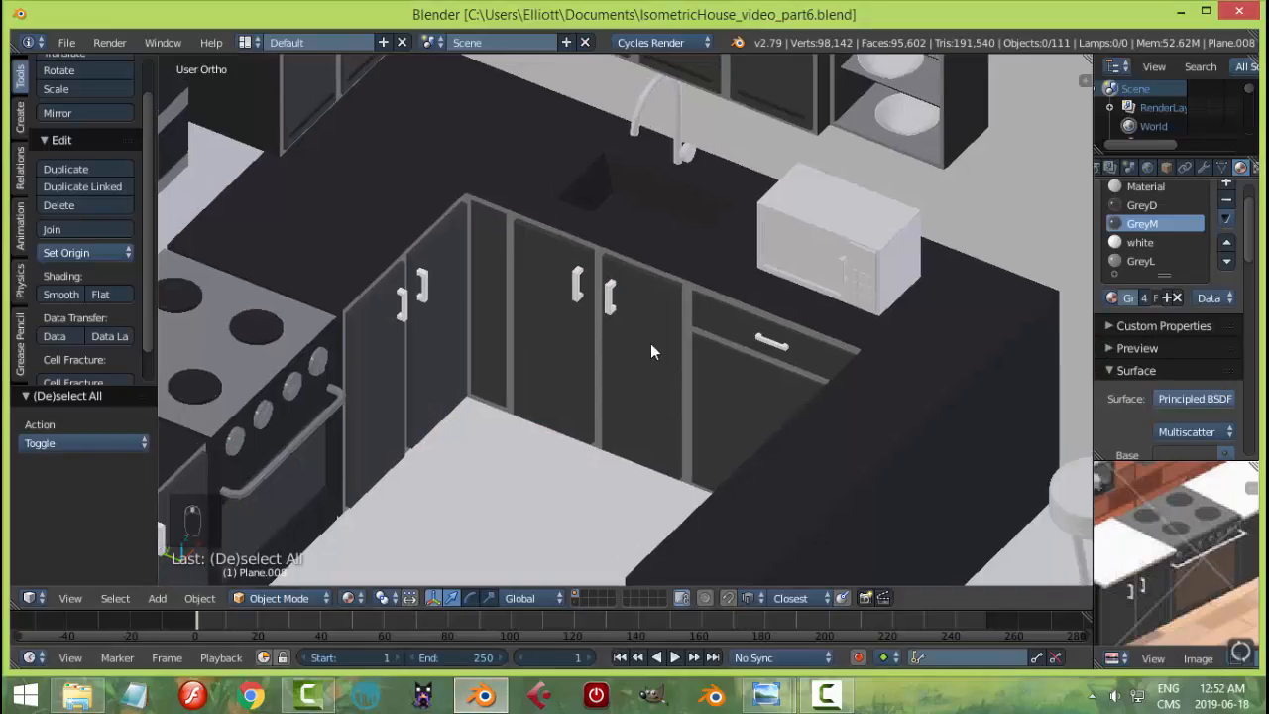
- Assign the GreyM material to the faces of the sink basin in the countertop
{"action": "key", "text": "Tab"}
{"action": "left_click", "coordinate": [744, 232]}
{"action": "key", "text": "ctrl+KP_Add"}
{"action": "left_click", "coordinate": [1142, 224]}
{"action": "left_click", "coordinate": [1122, 298]}
{"action": "key", "text": "a"}
{"action": "key", "text": "Tab"}
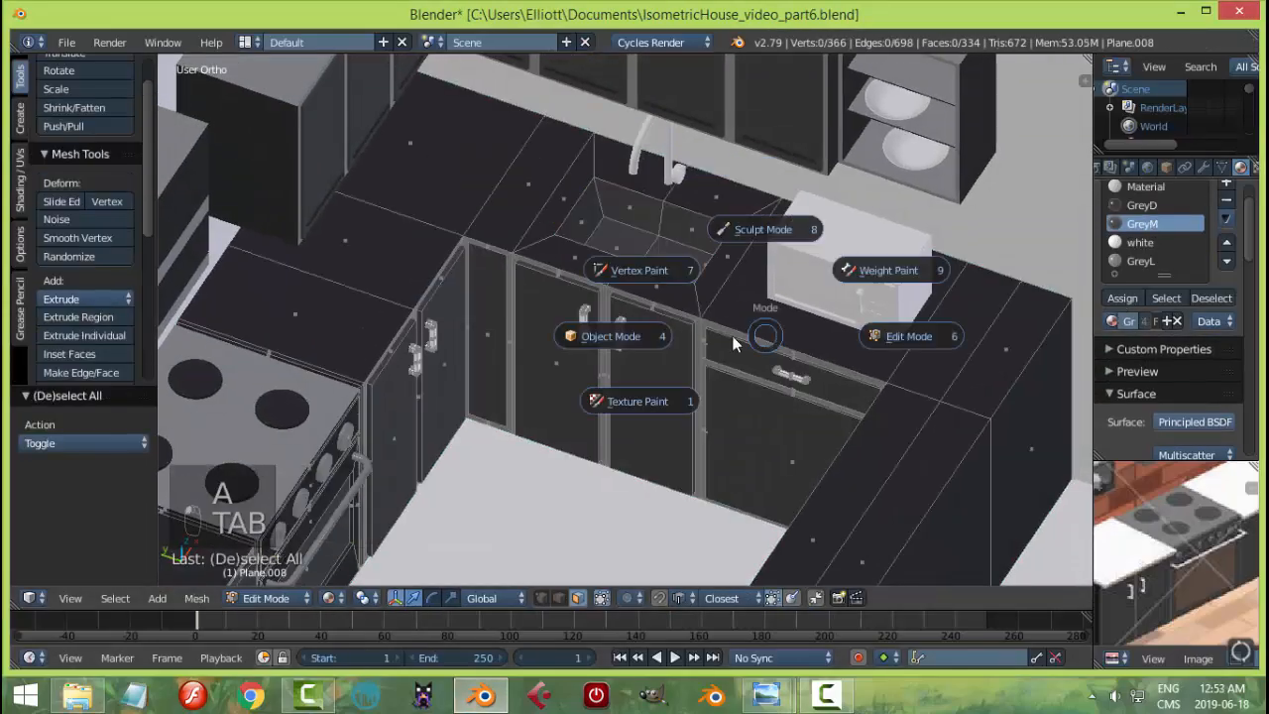
- Add a material slot with GreyD to the microwave and assign it to the entire mesh
{"action": "scroll", "coordinate": [731, 335], "scroll_direction": "down", "scroll_amount": 3}
{"action": "right_click", "coordinate": [762, 280]}
{"action": "left_click", "coordinate": [767, 697]}
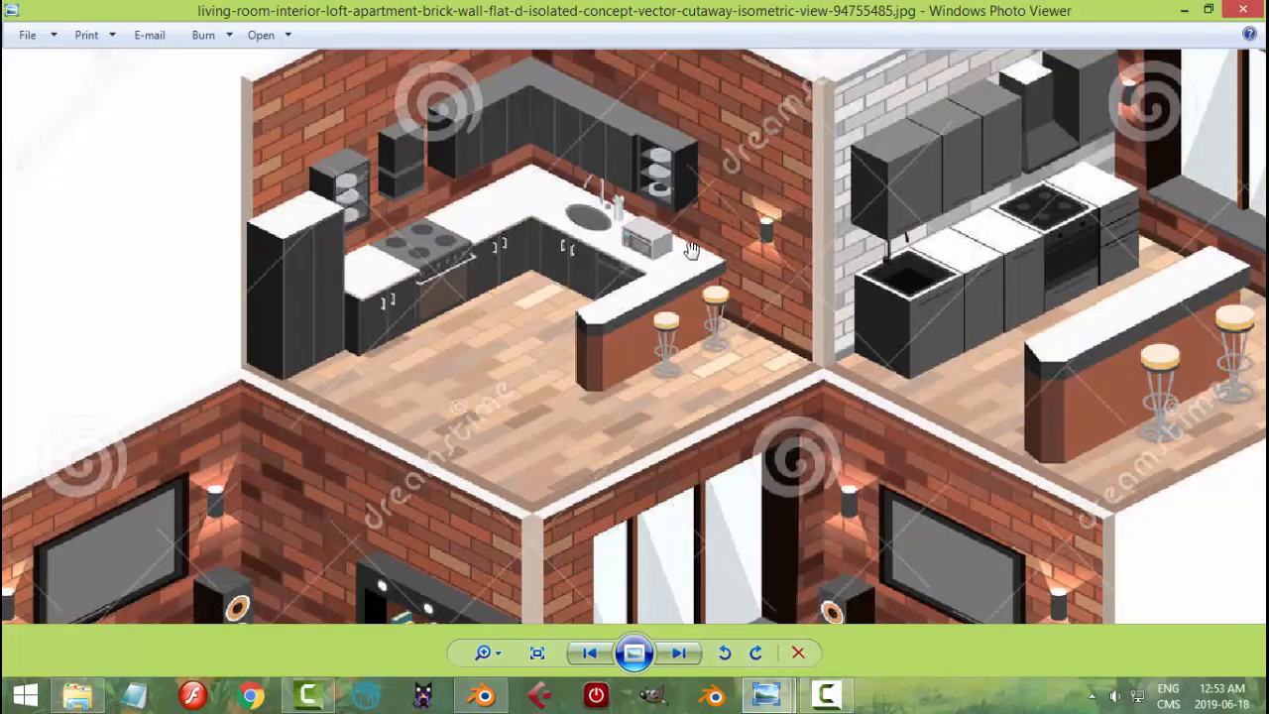
{"action": "left_click", "coordinate": [481, 696]}
{"action": "key", "text": "Tab"}
{"action": "key", "text": "a"}
{"action": "key", "text": "a"}
{"action": "left_click", "coordinate": [1227, 188]}
{"action": "left_click", "coordinate": [1114, 308]}
{"action": "left_click", "coordinate": [992, 354]}
{"action": "left_click", "coordinate": [1123, 285]}
{"action": "key", "text": "a"}
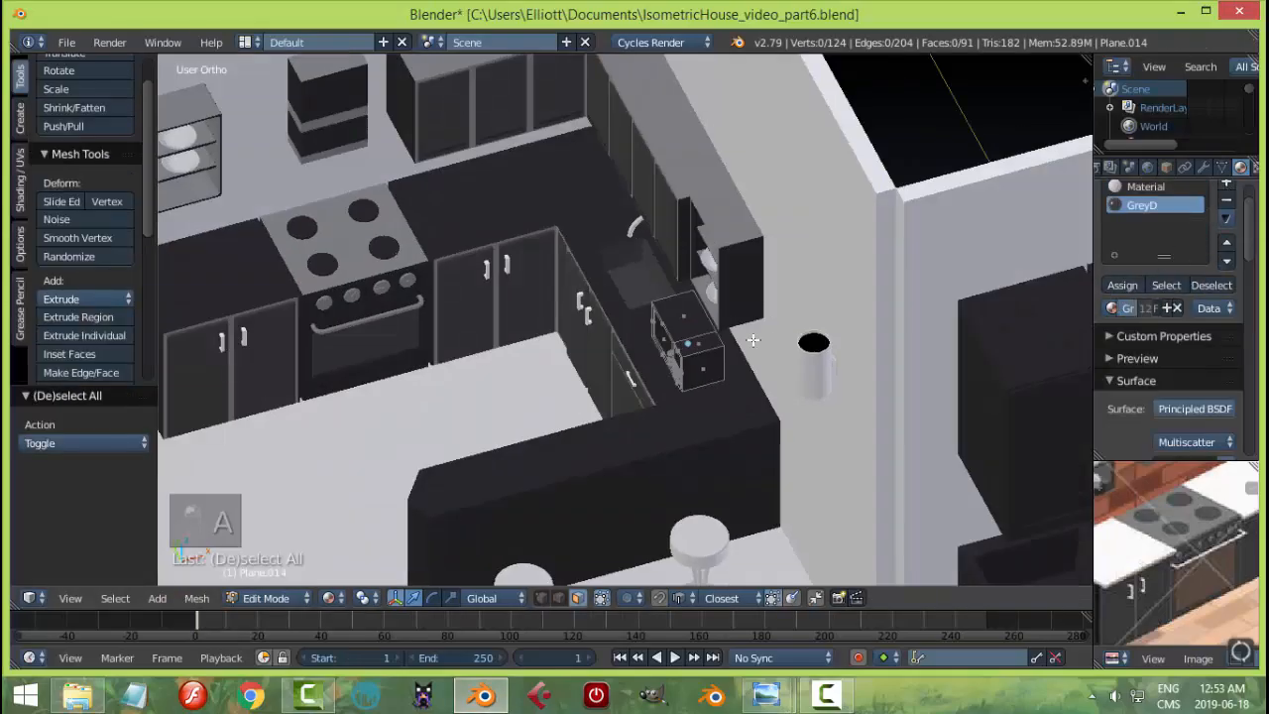
- Add a GreyL material slot to the microwave and assign it to the outer casing faces
{"action": "scroll", "coordinate": [753, 340], "scroll_direction": "up", "scroll_amount": 4}
{"action": "right_click", "coordinate": [749, 343], "text": "alt"}
{"action": "middle_click_drag", "start_coordinate": [749, 342], "coordinate": [852, 242]}
{"action": "left_click", "coordinate": [1226, 185]}
{"action": "left_click", "coordinate": [1113, 308]}
{"action": "left_click", "coordinate": [1011, 373]}
{"action": "left_click", "coordinate": [1127, 287]}
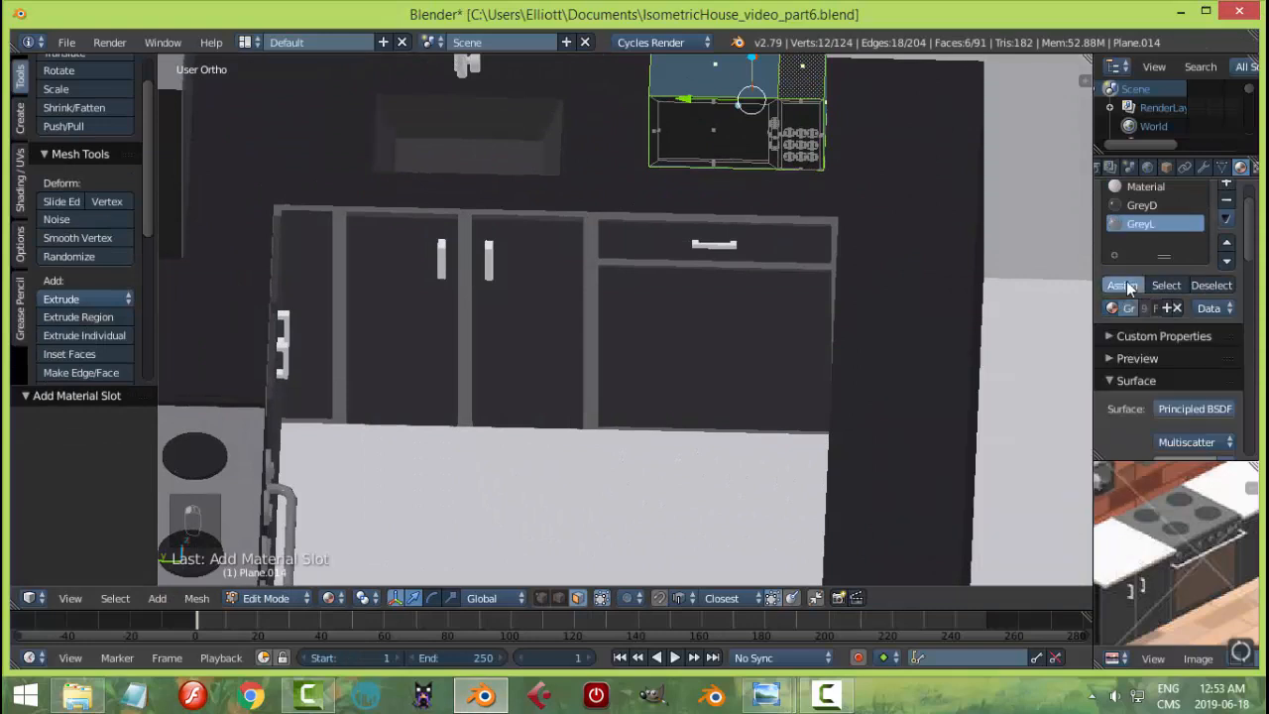
- Add a GreyM material slot to the microwave and assign it to the door's window face
{"action": "scroll", "coordinate": [1209, 577], "scroll_direction": "up", "scroll_amount": 4}
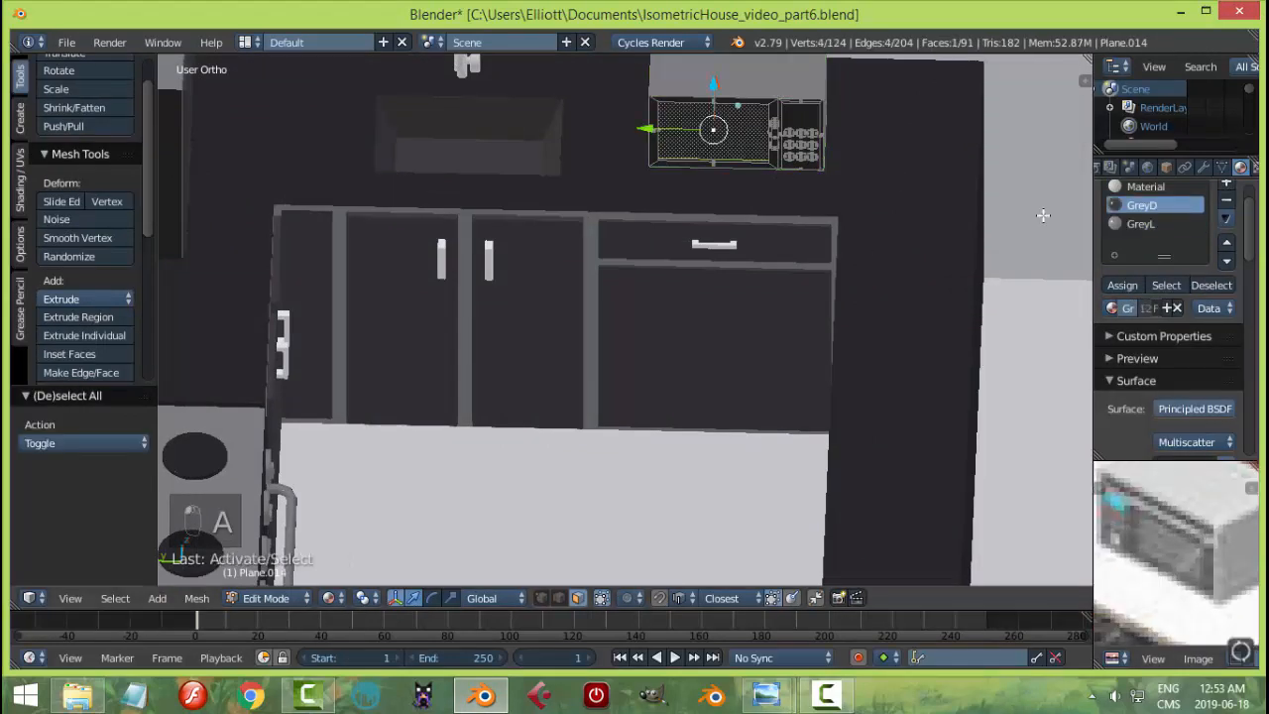
{"action": "left_click", "coordinate": [1114, 308]}
{"action": "left_click", "coordinate": [1021, 392]}
{"action": "left_click", "coordinate": [1122, 286]}
{"action": "key", "text": "a"}
- Add a white material slot to the microwave and assign it to the door handle
{"action": "scroll", "coordinate": [818, 267], "scroll_direction": "up", "scroll_amount": 3}
{"action": "middle_click_drag", "start_coordinate": [813, 187], "coordinate": [813, 278], "text": "shift"}
{"action": "scroll", "coordinate": [745, 166], "scroll_direction": "up", "scroll_amount": 3}
{"action": "right_click", "coordinate": [738, 111]}
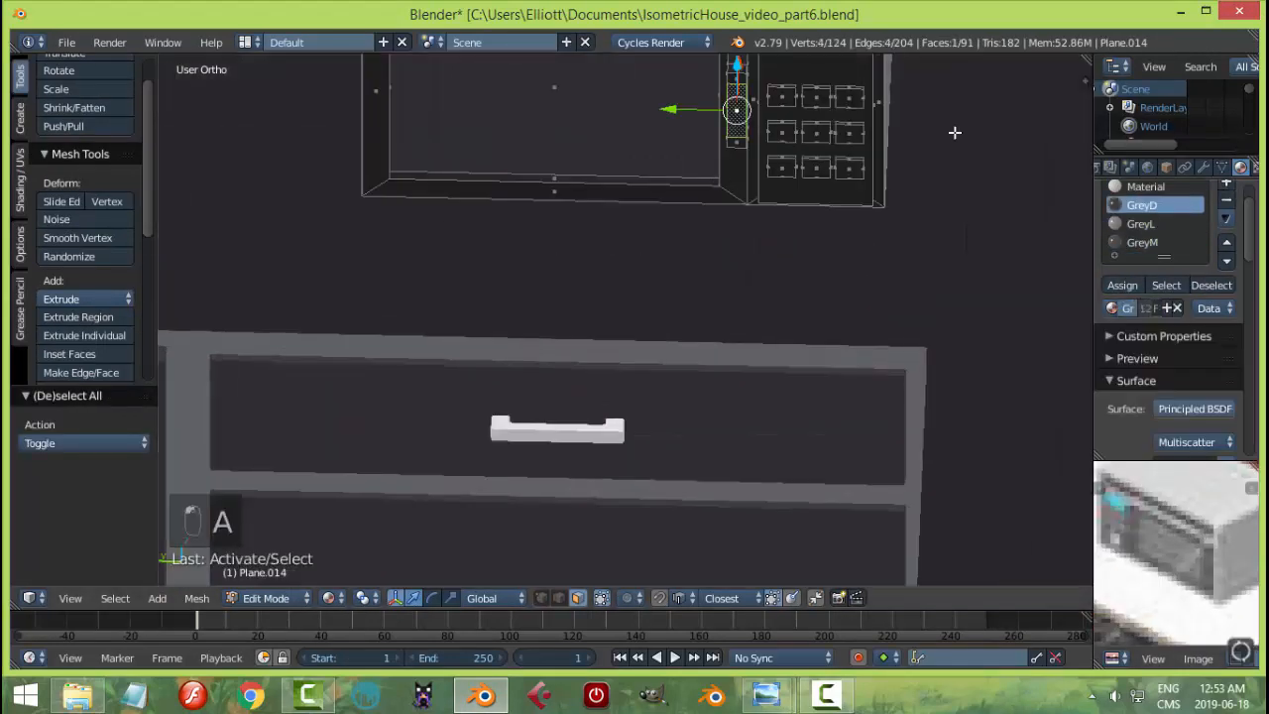
{"action": "left_click", "coordinate": [1227, 185]}
{"action": "left_click", "coordinate": [1113, 320]}
{"action": "left_click", "coordinate": [943, 440]}
{"action": "left_click", "coordinate": [1122, 297]}
{"action": "key", "text": "a"}
{"action": "scroll", "coordinate": [660, 156], "scroll_direction": "down", "scroll_amount": 2}
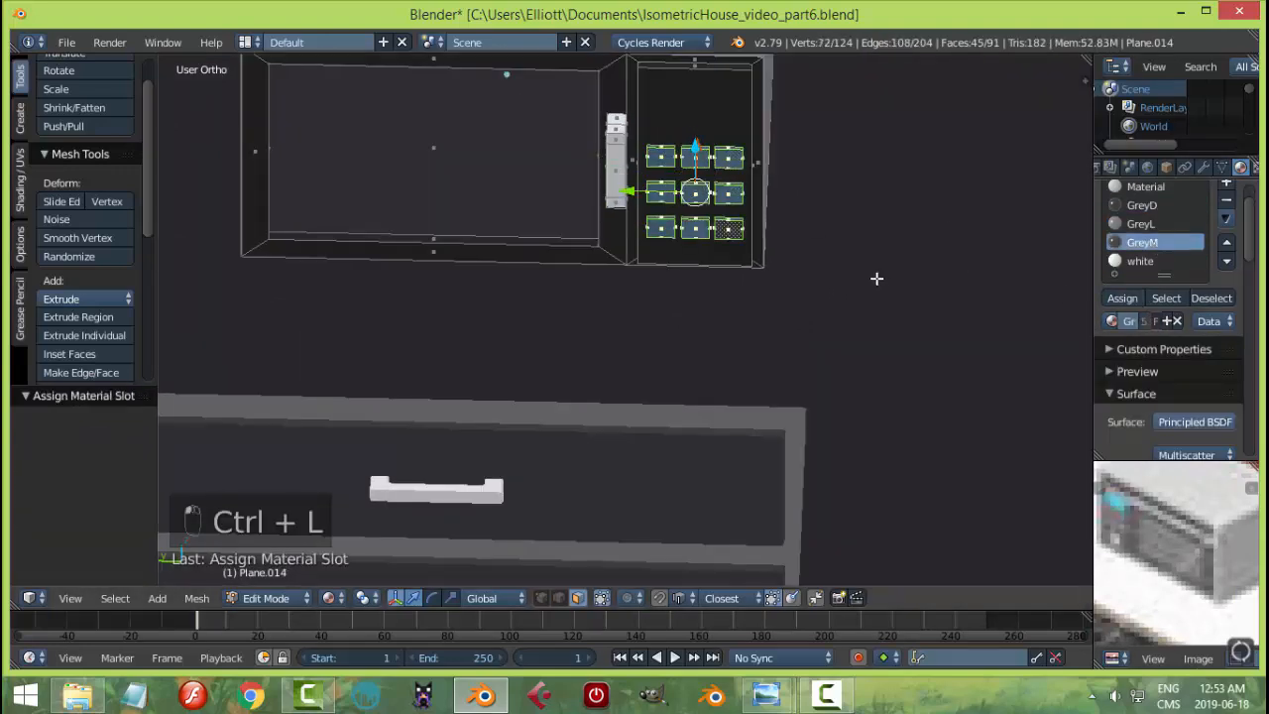
- Finish editing the microwave's mesh and save the file over the existing version
{"action": "key", "text": "a"}
{"action": "key", "text": "Tab"}
{"action": "key", "text": "a"}
{"action": "scroll", "coordinate": [832, 276], "scroll_direction": "down", "scroll_amount": 7}
{"action": "middle_click_drag", "start_coordinate": [821, 274], "coordinate": [685, 273]}
{"action": "scroll", "coordinate": [699, 260], "scroll_direction": "down", "scroll_amount": 2}
{"action": "key", "text": "ctrl+s"}
- Join the two bowls in the open wall shelf above the microwave into one object
{"action": "scroll", "coordinate": [689, 262], "scroll_direction": "up", "scroll_amount": 3}
{"action": "right_click", "coordinate": [715, 101]}
{"action": "middle_click_drag", "start_coordinate": [714, 101], "coordinate": [670, 211], "text": "shift"}
{"action": "right_click", "coordinate": [661, 153], "text": "shift"}
- Replace the material of the joined bowls above the microwave with white
{"action": "left_click", "coordinate": [920, 273]}
{"action": "key", "text": "a"}
{"action": "key", "text": "a"}
{"action": "key", "text": "s"}
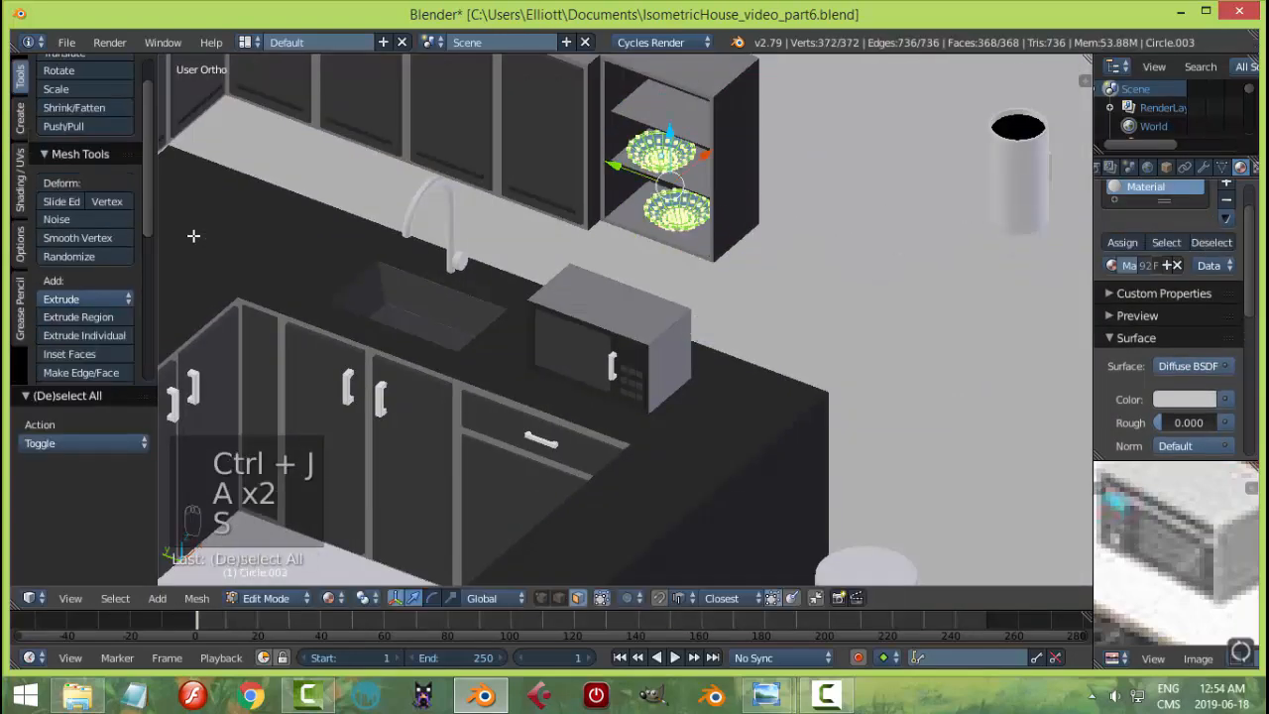
{"action": "left_click", "coordinate": [1110, 268]}
{"action": "left_click", "coordinate": [1071, 436]}
{"action": "left_click", "coordinate": [1121, 246]}
{"action": "key", "text": "a"}
{"action": "key", "text": "Tab"}
{"action": "key", "text": "a"}
- Join the two bowls in the open wall shelf beside the range hood into one object
{"action": "scroll", "coordinate": [669, 298], "scroll_direction": "up", "scroll_amount": 2}
{"action": "middle_click_drag", "start_coordinate": [719, 228], "coordinate": [592, 388], "text": "shift"}
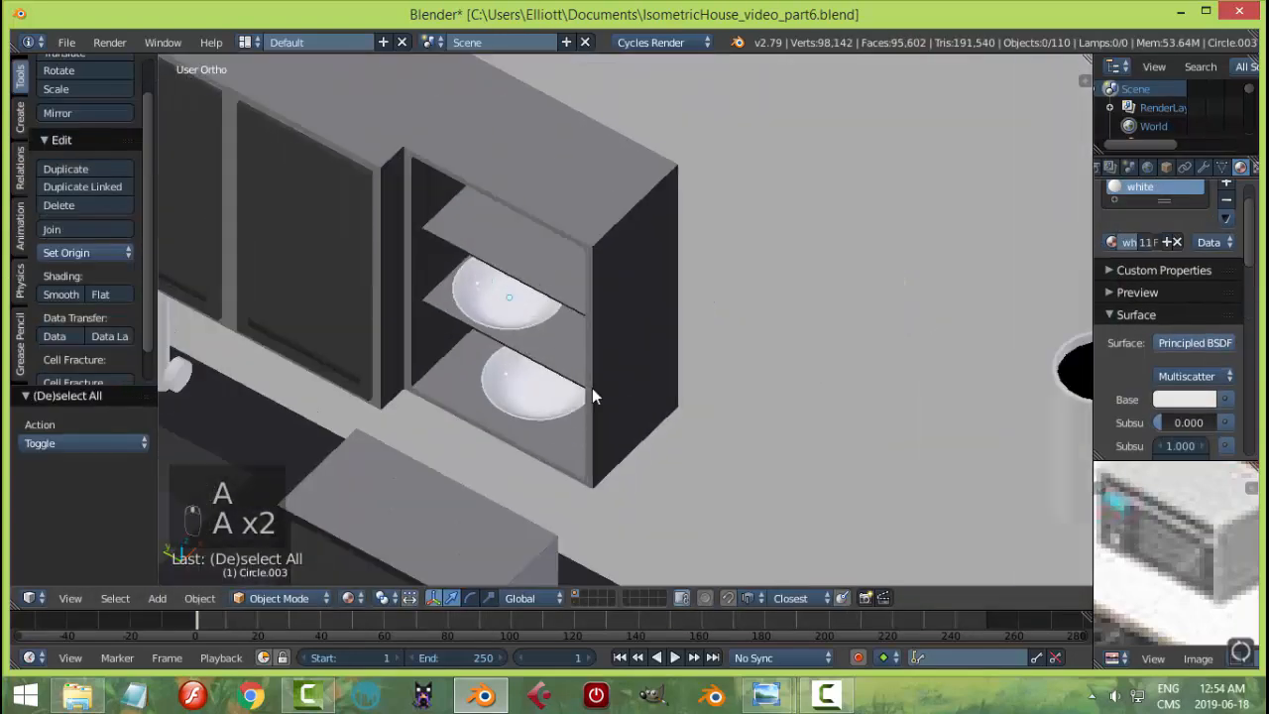
{"action": "scroll", "coordinate": [585, 382], "scroll_direction": "down", "scroll_amount": 2}
{"action": "middle_click_drag", "start_coordinate": [368, 353], "coordinate": [457, 354]}
{"action": "middle_click_drag", "start_coordinate": [248, 308], "coordinate": [526, 328], "text": "shift"}
{"action": "scroll", "coordinate": [525, 327], "scroll_direction": "up", "scroll_amount": 3}
{"action": "right_click", "coordinate": [528, 266]}
{"action": "right_click", "coordinate": [523, 354], "text": "shift"}
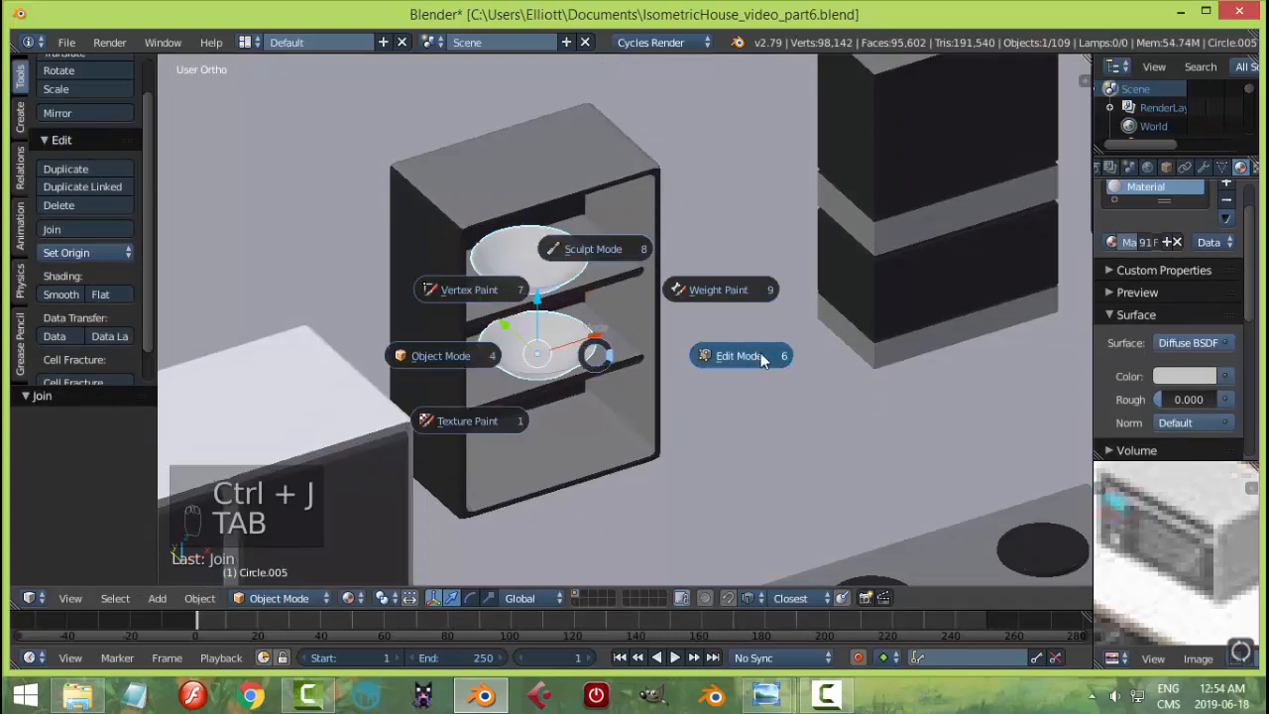
- Give the joined bowls in the shelf beside the range hood the white material and save the file
{"action": "left_click", "coordinate": [761, 354]}
{"action": "key", "text": "a"}
{"action": "left_click", "coordinate": [1112, 264]}
{"action": "left_click", "coordinate": [1071, 436]}
{"action": "key", "text": "a"}
{"action": "key", "text": "Tab"}
{"action": "key", "text": "a"}
{"action": "key", "text": "ctrl+s"}
{"action": "left_click", "coordinate": [710, 364]}
- Apply the GreyL material to the curved spout of the kitchen faucet
{"action": "scroll", "coordinate": [833, 425], "scroll_direction": "down", "scroll_amount": 2}
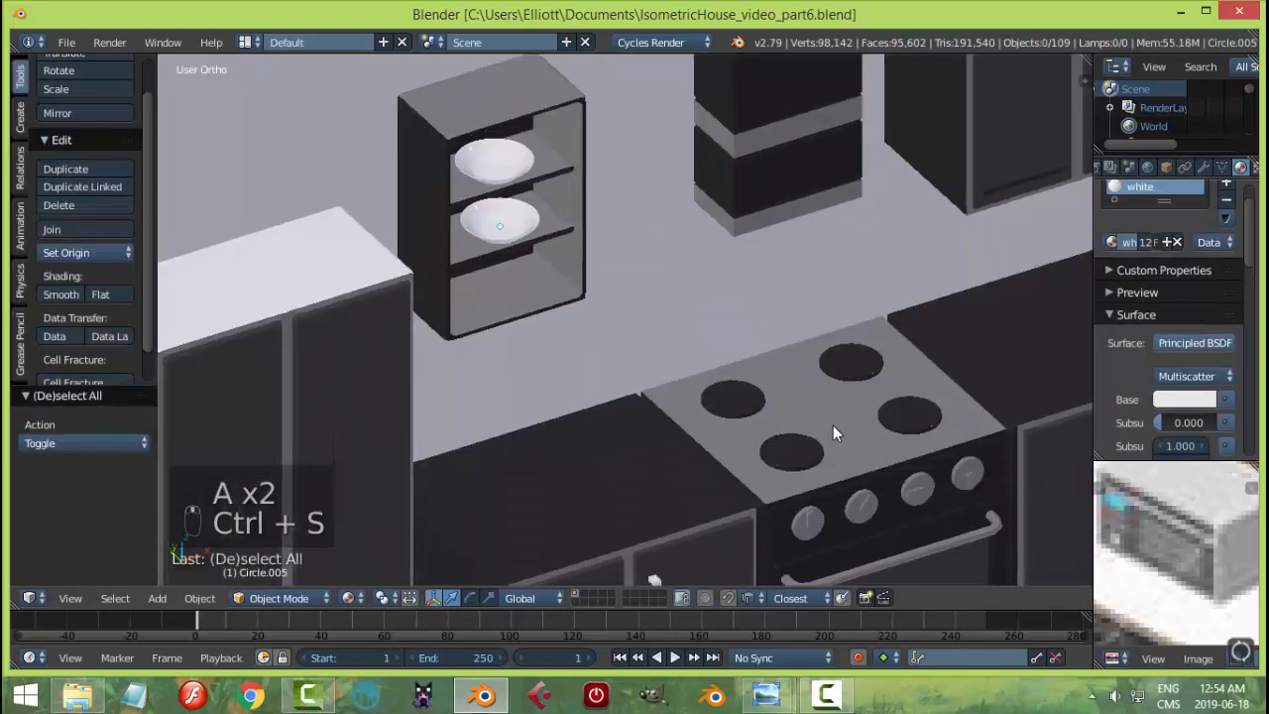
{"action": "scroll", "coordinate": [832, 425], "scroll_direction": "down", "scroll_amount": 4}
{"action": "middle_click_drag", "start_coordinate": [833, 426], "coordinate": [605, 260]}
{"action": "scroll", "coordinate": [694, 268], "scroll_direction": "up", "scroll_amount": 2}
{"action": "middle_click_drag", "start_coordinate": [694, 238], "coordinate": [783, 377]}
{"action": "middle_click_drag", "start_coordinate": [783, 208], "coordinate": [724, 142]}
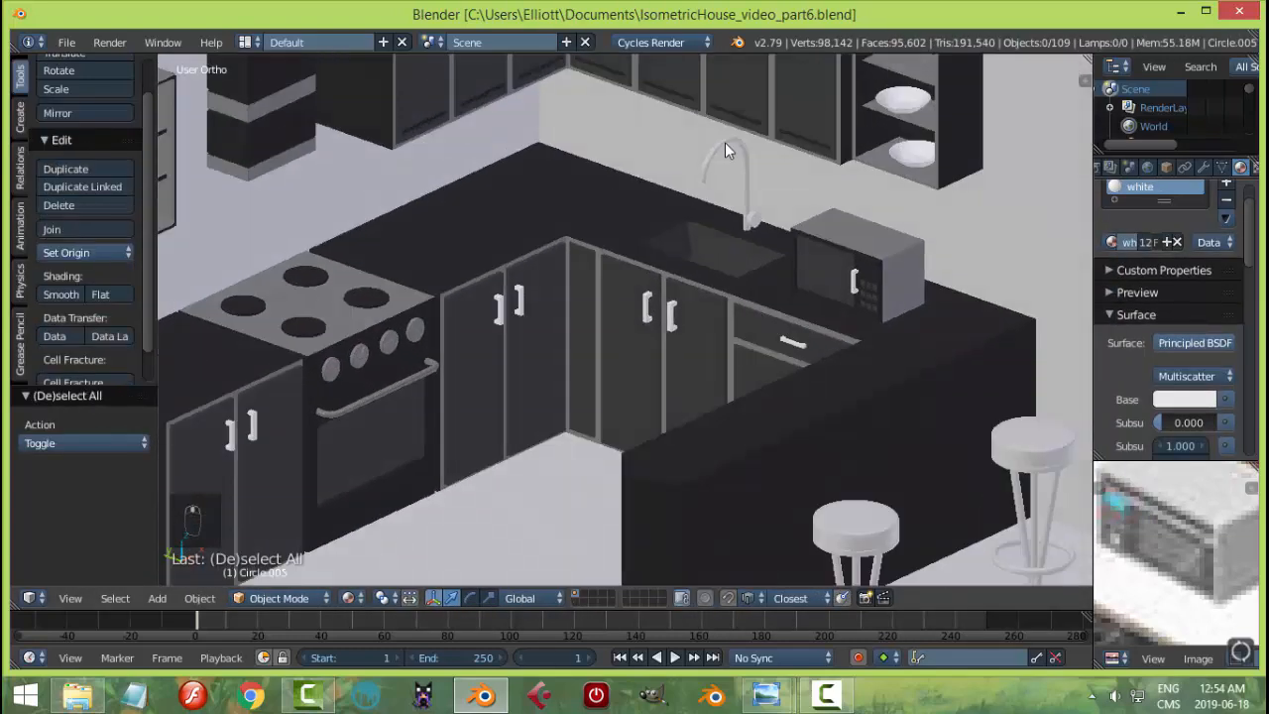
{"action": "right_click", "coordinate": [725, 143]}
{"action": "left_click", "coordinate": [1114, 243]}
{"action": "left_click", "coordinate": [1001, 306]}
- Apply the GreyL material to the faucet's base and save the file
{"action": "right_click", "coordinate": [754, 219]}
{"action": "left_click", "coordinate": [1114, 243]}
{"action": "left_click", "coordinate": [996, 305]}
{"action": "key", "text": "a"}
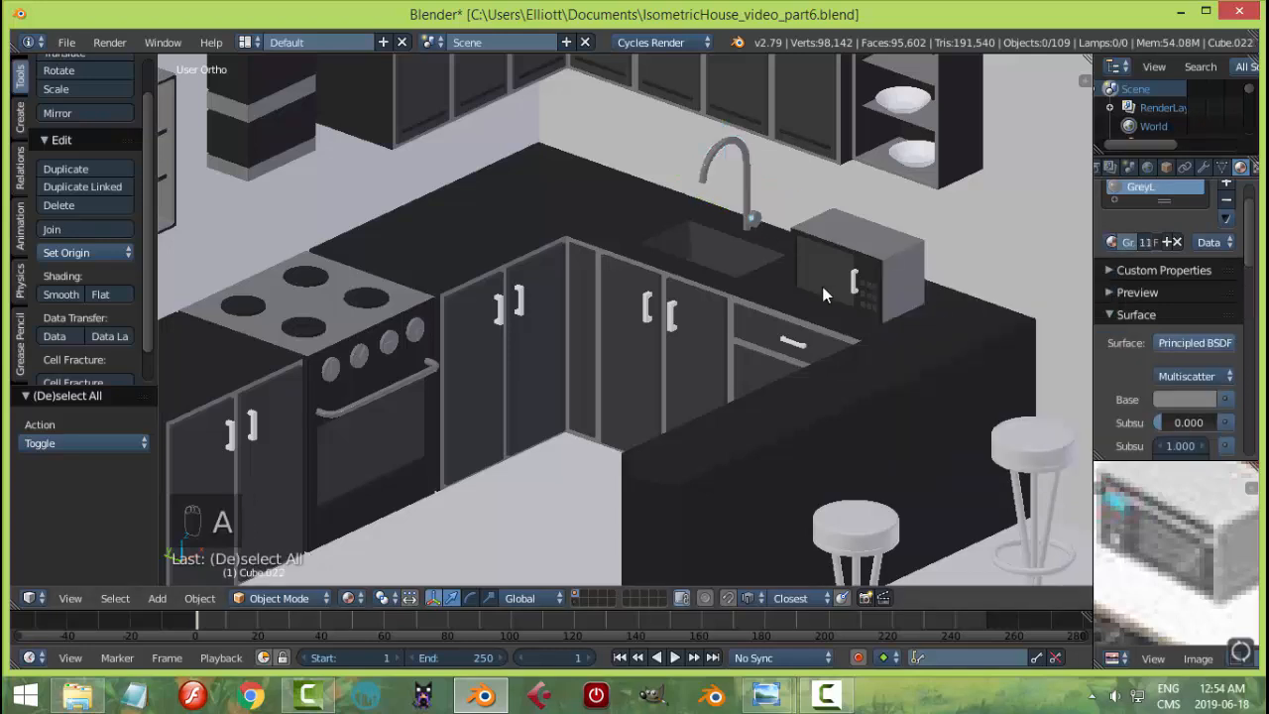
{"action": "key", "text": "ctrl+s"}
{"action": "left_click", "coordinate": [822, 287]}
- Apply the GreyL material to the faucet base in the neighbouring kitchen and save the file
{"action": "scroll", "coordinate": [822, 288], "scroll_direction": "down", "scroll_amount": 2}
{"action": "middle_click_drag", "start_coordinate": [1060, 332], "coordinate": [825, 255], "text": "shift"}
{"action": "scroll", "coordinate": [825, 255], "scroll_direction": "up", "scroll_amount": 1}
{"action": "right_click", "coordinate": [820, 220]}
{"action": "left_click", "coordinate": [1116, 243]}
{"action": "left_click", "coordinate": [997, 305]}
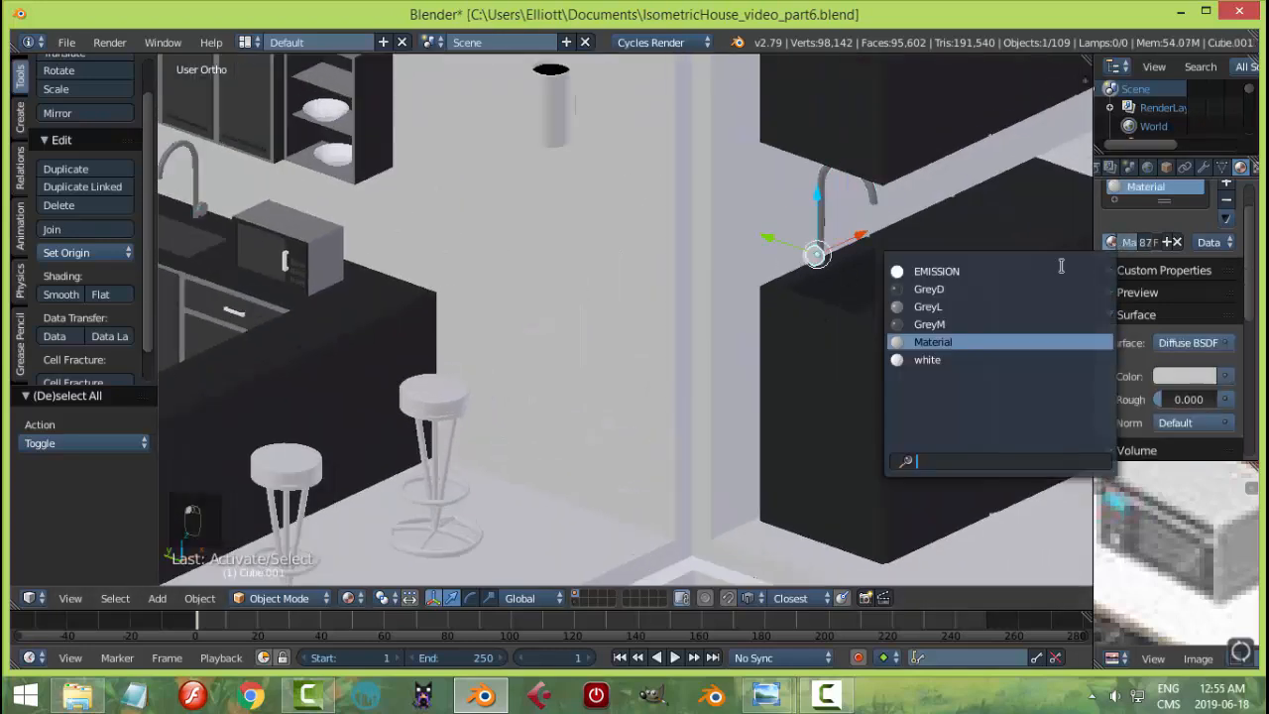
{"action": "left_click", "coordinate": [997, 306]}
{"action": "key", "text": "a"}
{"action": "key", "text": "ctrl+s"}
{"action": "left_click", "coordinate": [821, 313]}
- Inspect the kitchen counter and peninsula and compare them with the reference picture in Windows Photo Viewer
{"action": "scroll", "coordinate": [821, 313], "scroll_direction": "down", "scroll_amount": 2}
{"action": "middle_click_drag", "start_coordinate": [684, 302], "coordinate": [790, 309], "text": "shift"}
{"action": "middle_click_drag", "start_coordinate": [562, 436], "coordinate": [760, 346], "text": "shift"}
{"action": "middle_click_drag", "start_coordinate": [580, 328], "coordinate": [619, 300]}
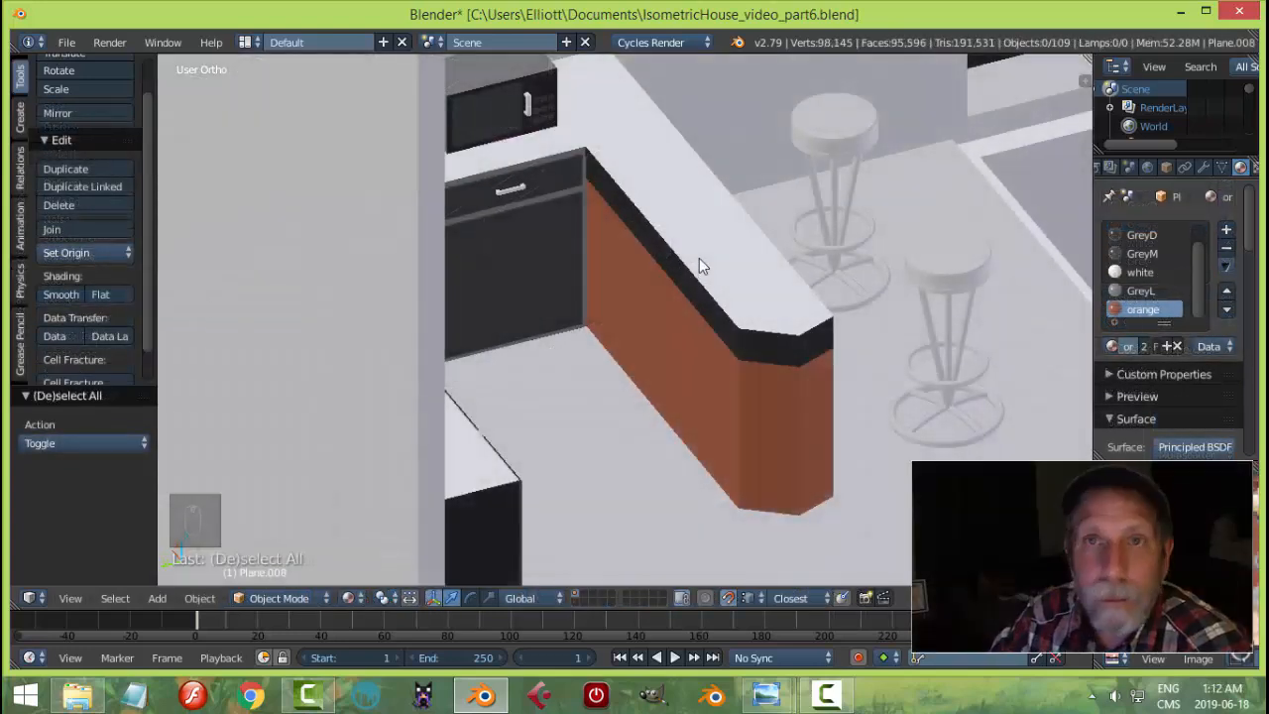
{"action": "middle_click_drag", "start_coordinate": [699, 258], "coordinate": [685, 192]}
{"action": "scroll", "coordinate": [581, 188], "scroll_direction": "up", "scroll_amount": 3}
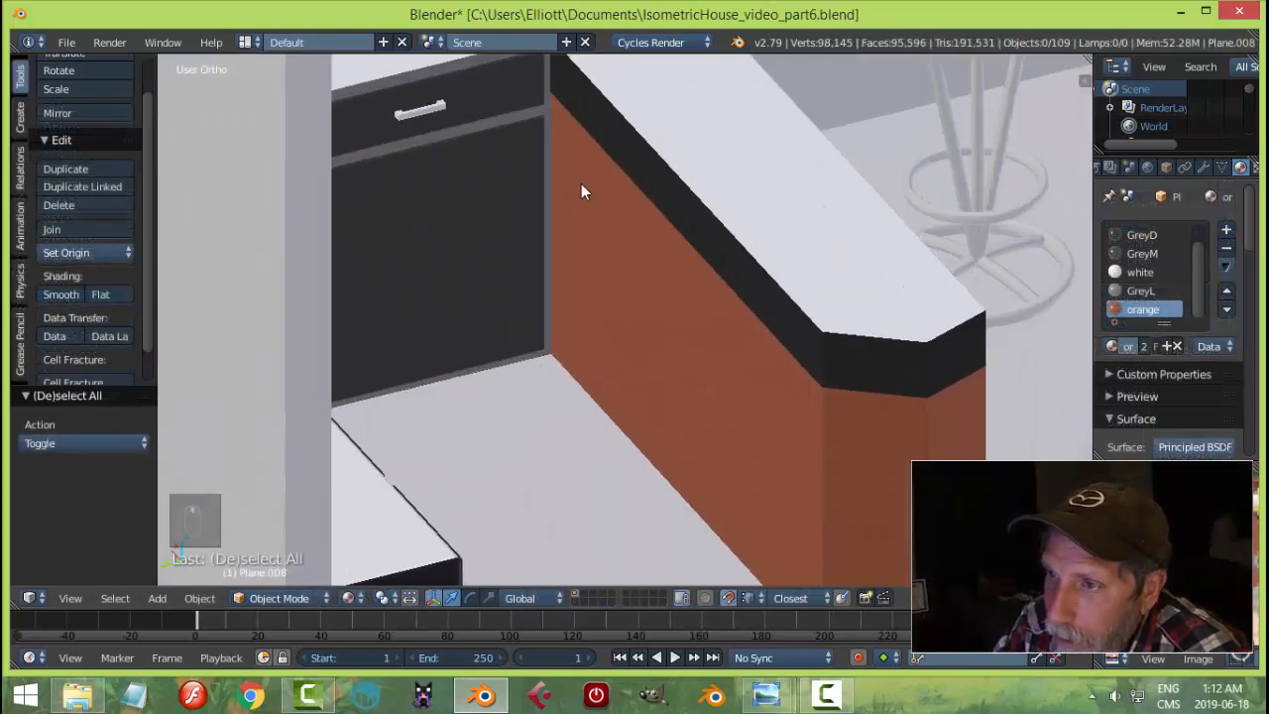
{"action": "middle_click_drag", "start_coordinate": [581, 188], "coordinate": [521, 190]}
{"action": "middle_click_drag", "start_coordinate": [967, 248], "coordinate": [597, 235]}
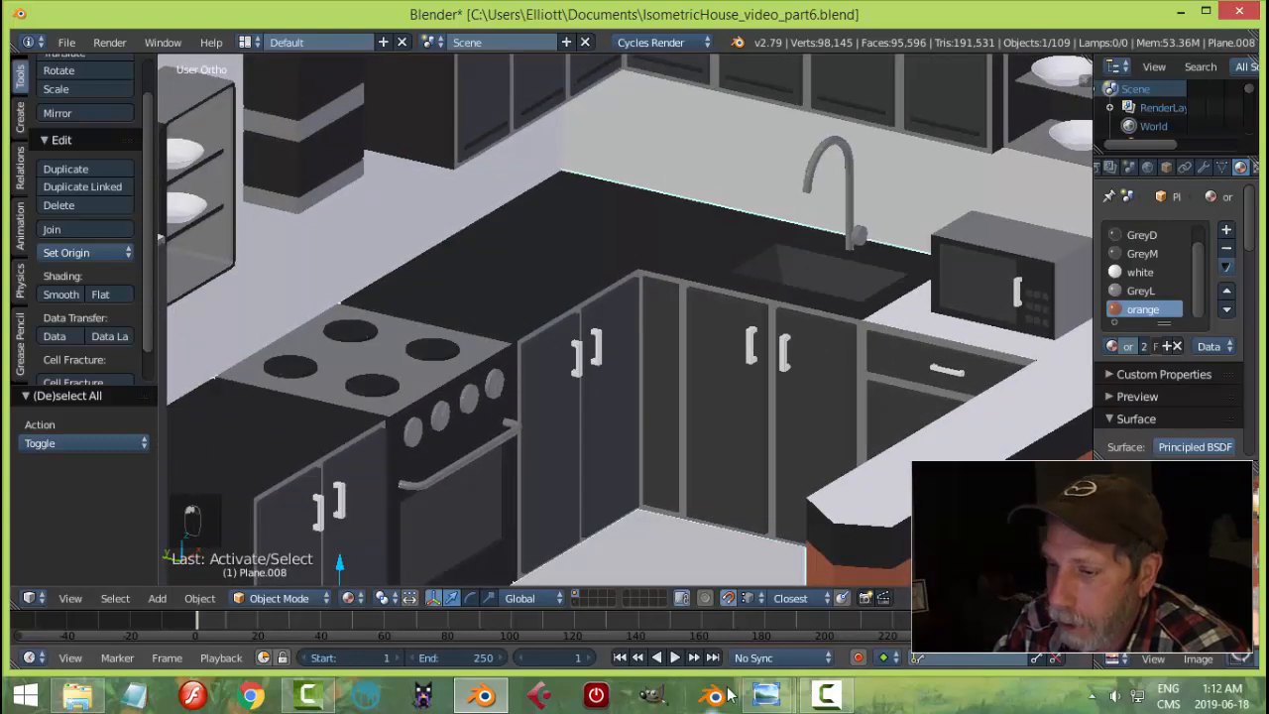
{"action": "mouse_move", "coordinate": [766, 694]}
{"action": "left_click", "coordinate": [686, 607]}
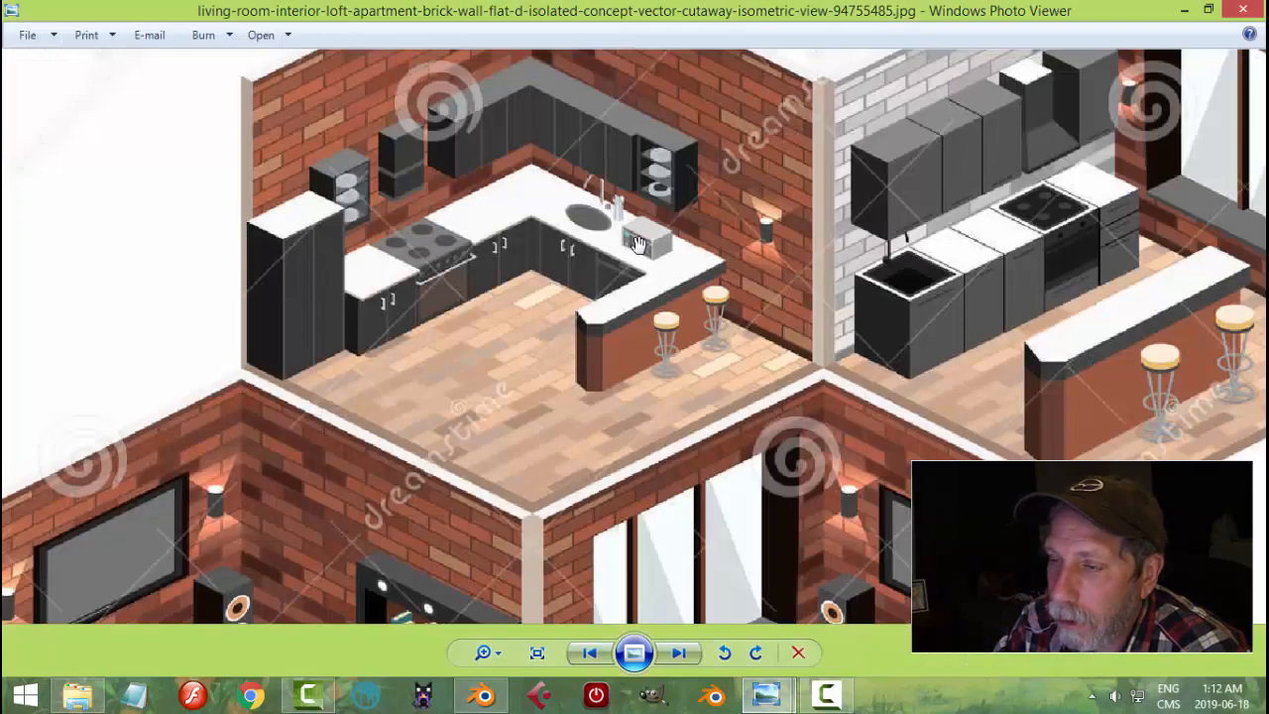
{"action": "left_click", "coordinate": [483, 694]}
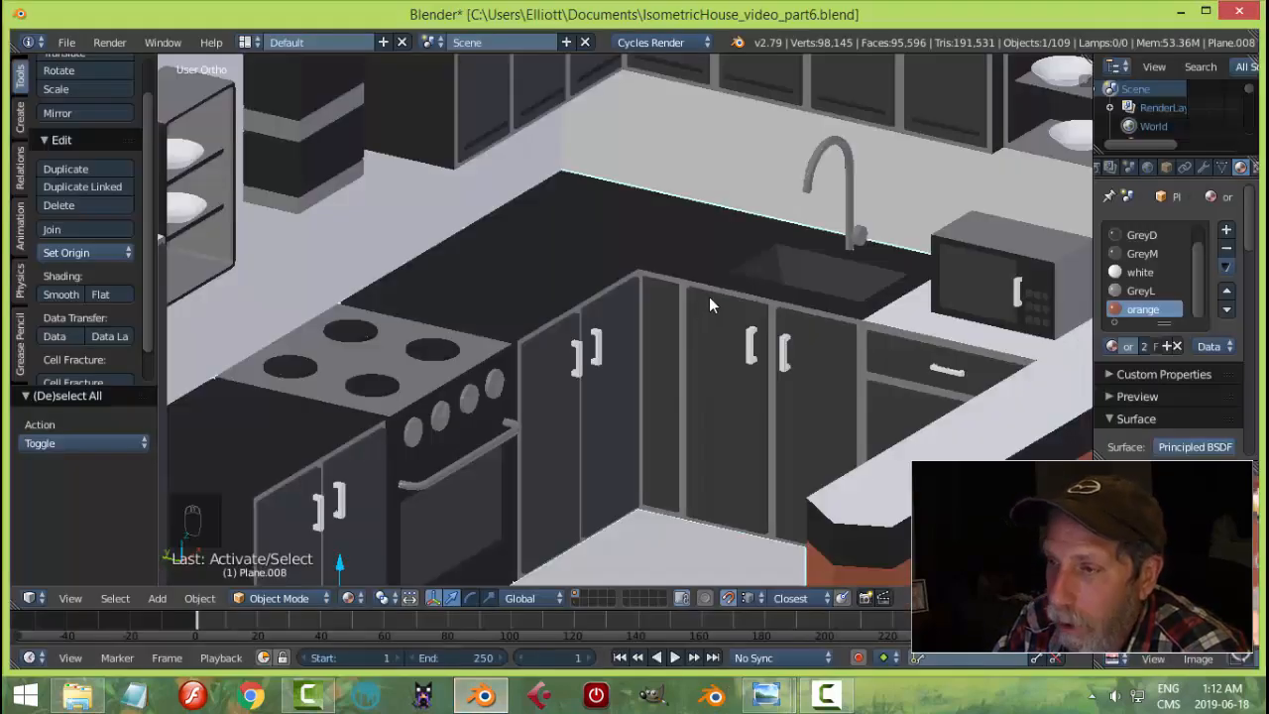
- Assign the white material to the countertop faces between the stove and microwave, including the strip around the sink
{"action": "key", "text": "Tab"}
{"action": "right_click", "coordinate": [510, 302], "text": "shift"}
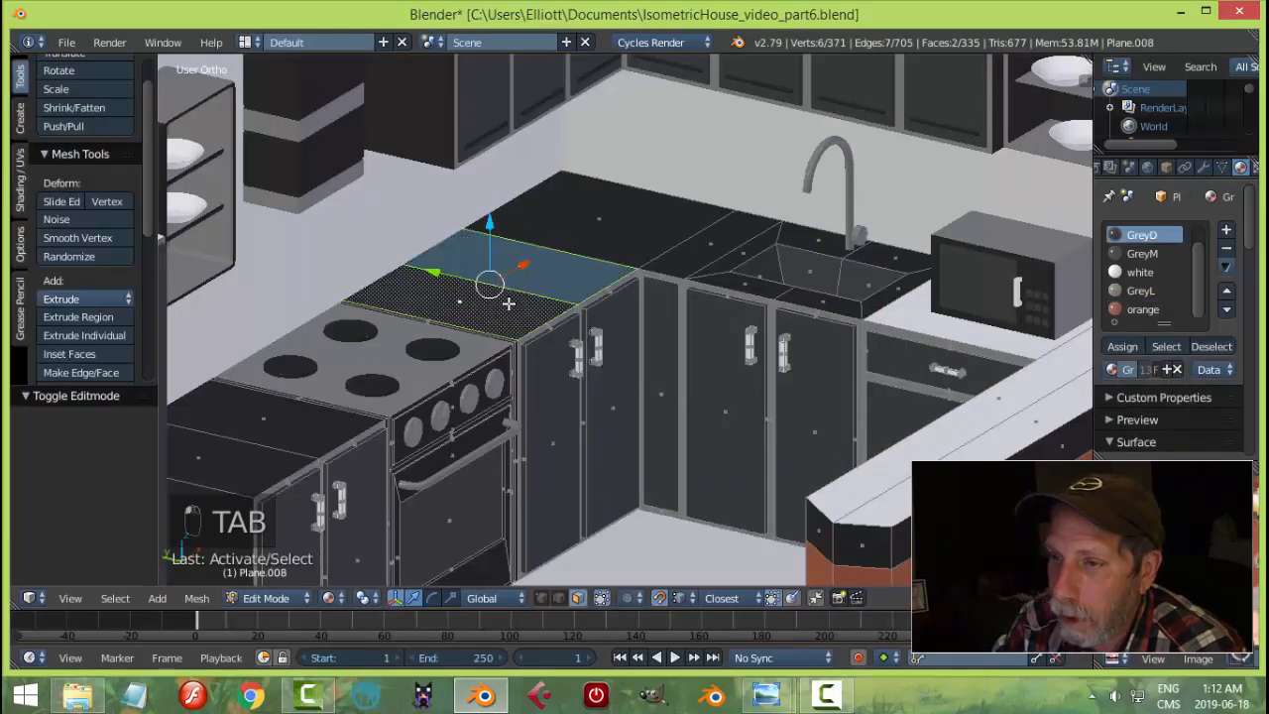
{"action": "right_click", "coordinate": [622, 212], "text": "shift"}
{"action": "right_click", "coordinate": [714, 245], "text": "shift"}
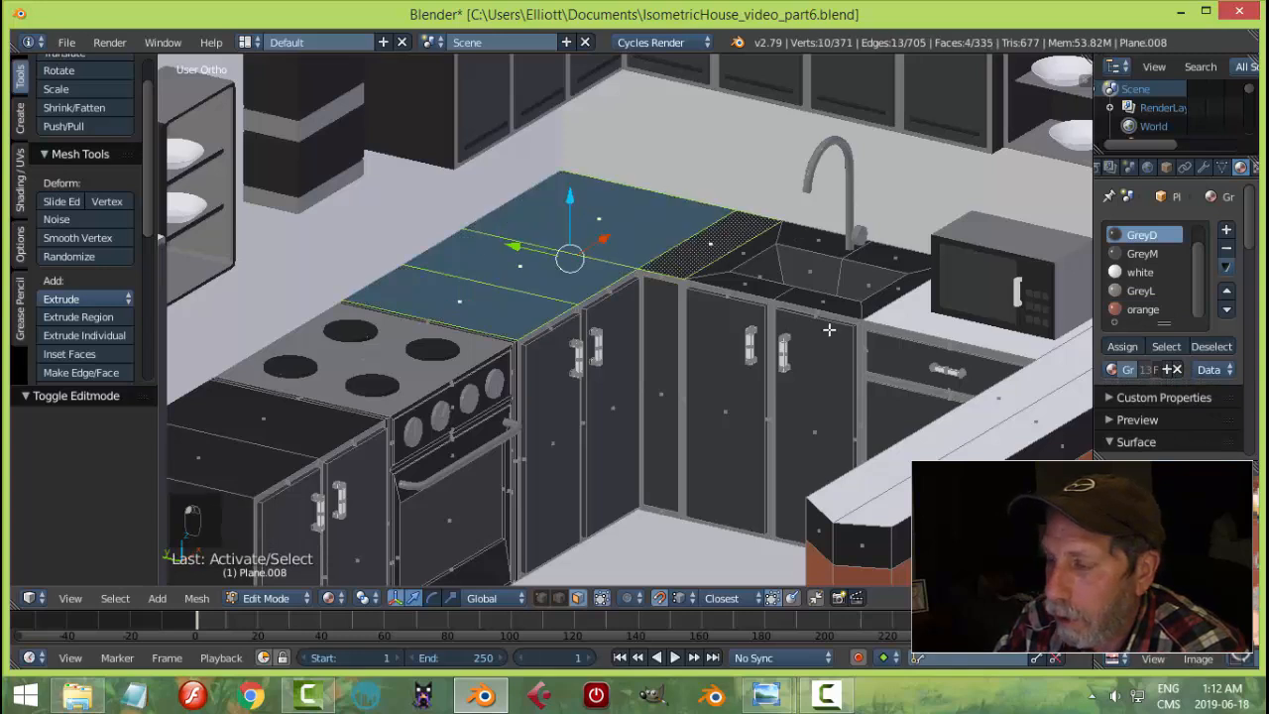
{"action": "middle_click_drag", "start_coordinate": [829, 330], "coordinate": [745, 239]}
{"action": "right_click", "coordinate": [748, 257], "text": "alt+shift"}
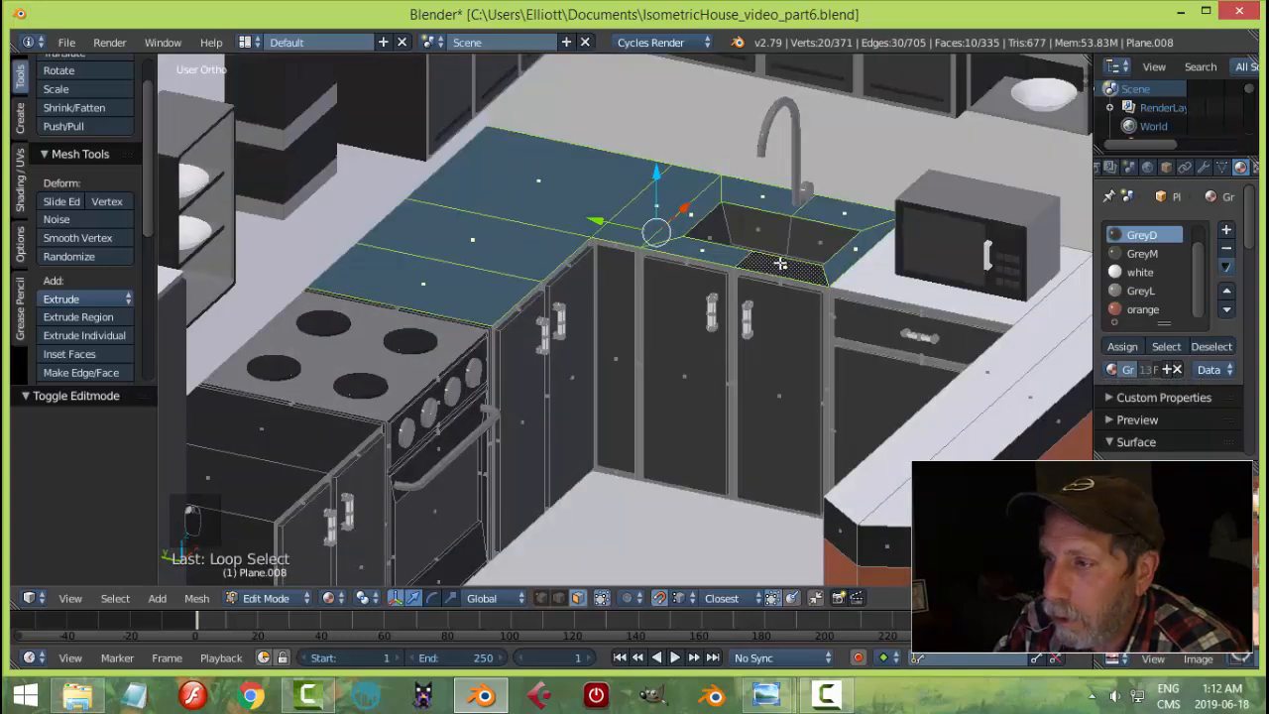
{"action": "left_click", "coordinate": [1138, 344]}
{"action": "key", "text": "a"}
{"action": "key", "text": "Tab"}
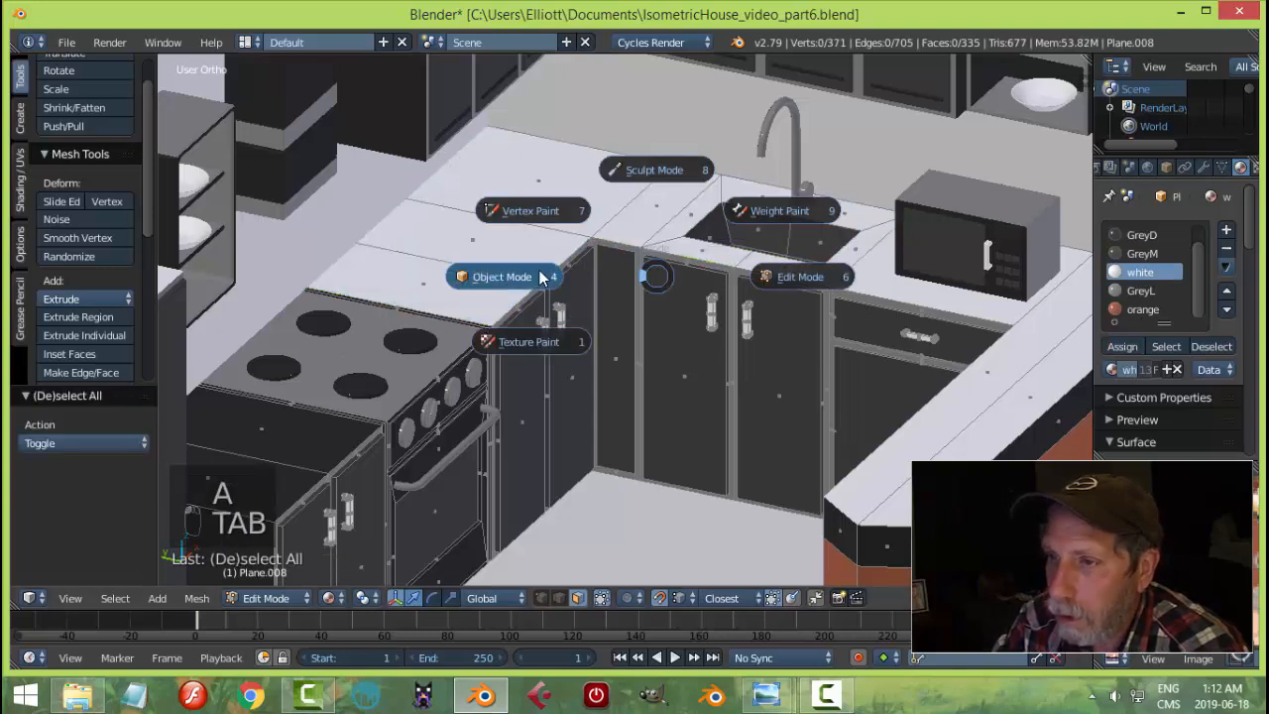
{"action": "left_click", "coordinate": [544, 278]}
- Assign the white material to the two countertop faces between the stove and the tall cabinet
{"action": "middle_click_drag", "start_coordinate": [636, 282], "coordinate": [769, 294]}
{"action": "key", "text": "a"}
{"action": "key", "text": "a"}
{"action": "scroll", "coordinate": [721, 280], "scroll_direction": "down", "scroll_amount": 3}
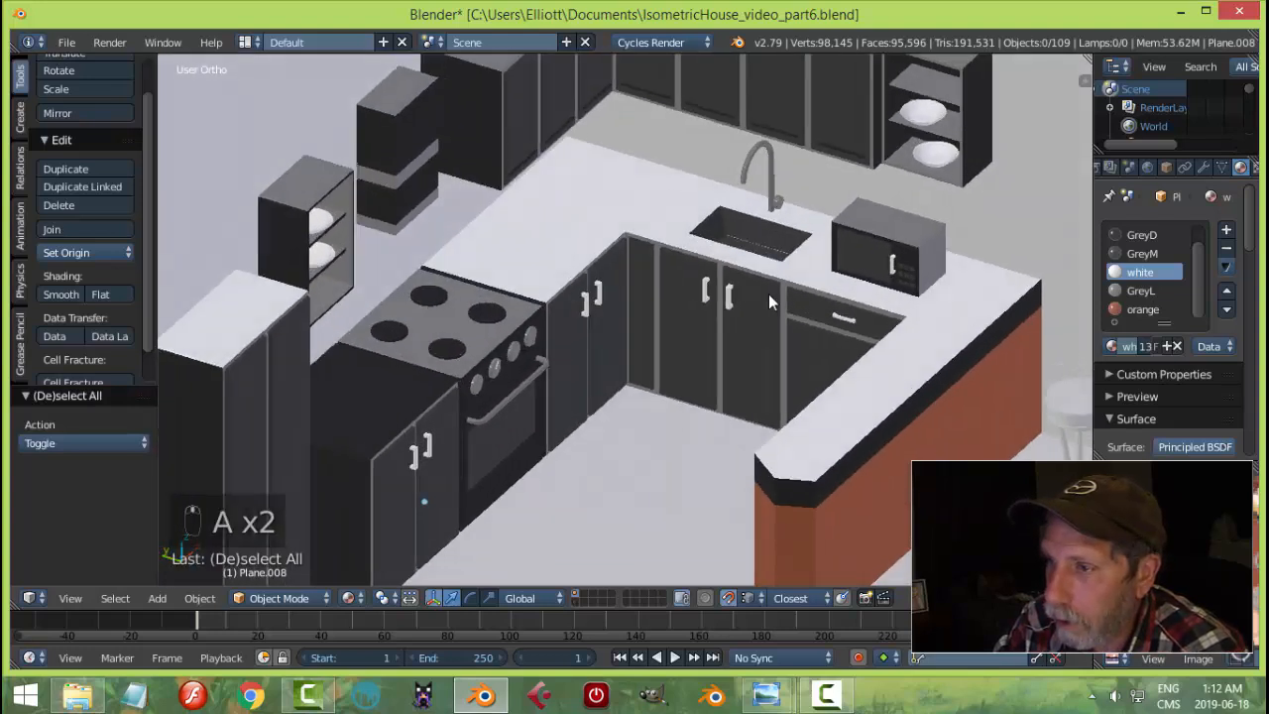
{"action": "middle_click_drag", "start_coordinate": [601, 285], "coordinate": [671, 270]}
{"action": "key", "text": "Tab"}
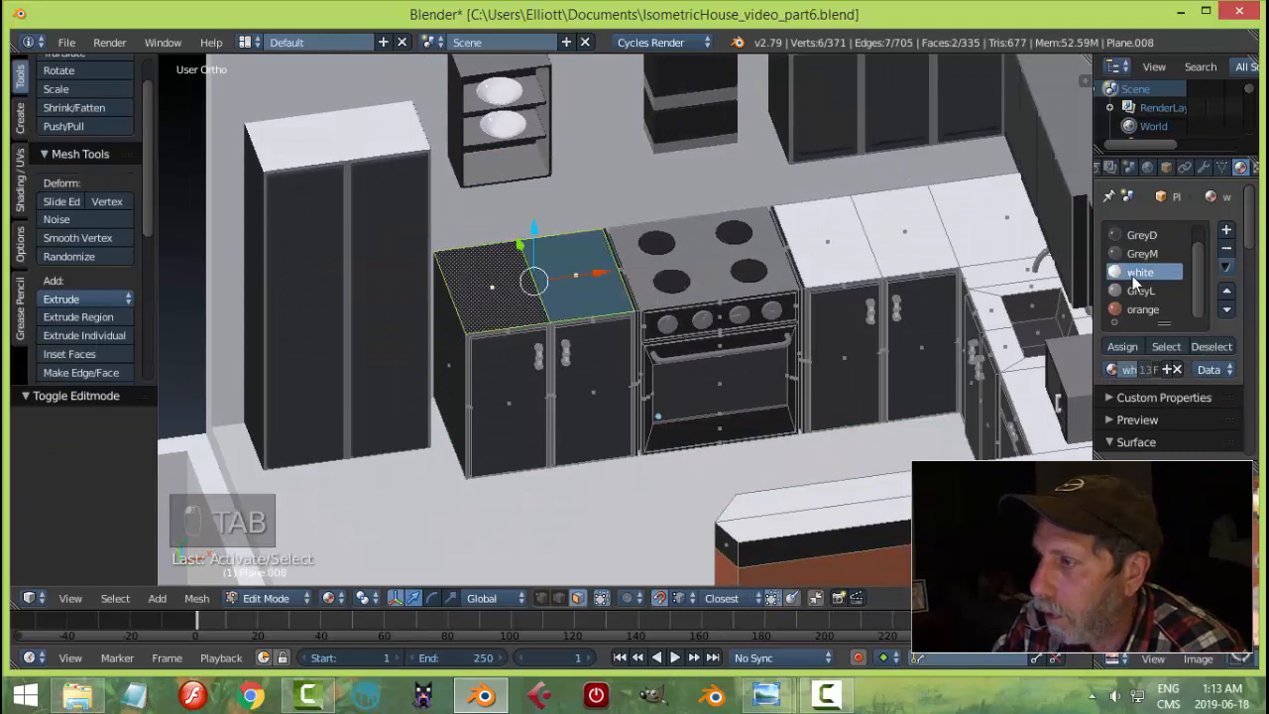
{"action": "left_click", "coordinate": [1121, 346]}
{"action": "key", "text": "a"}
{"action": "key", "text": "Tab"}
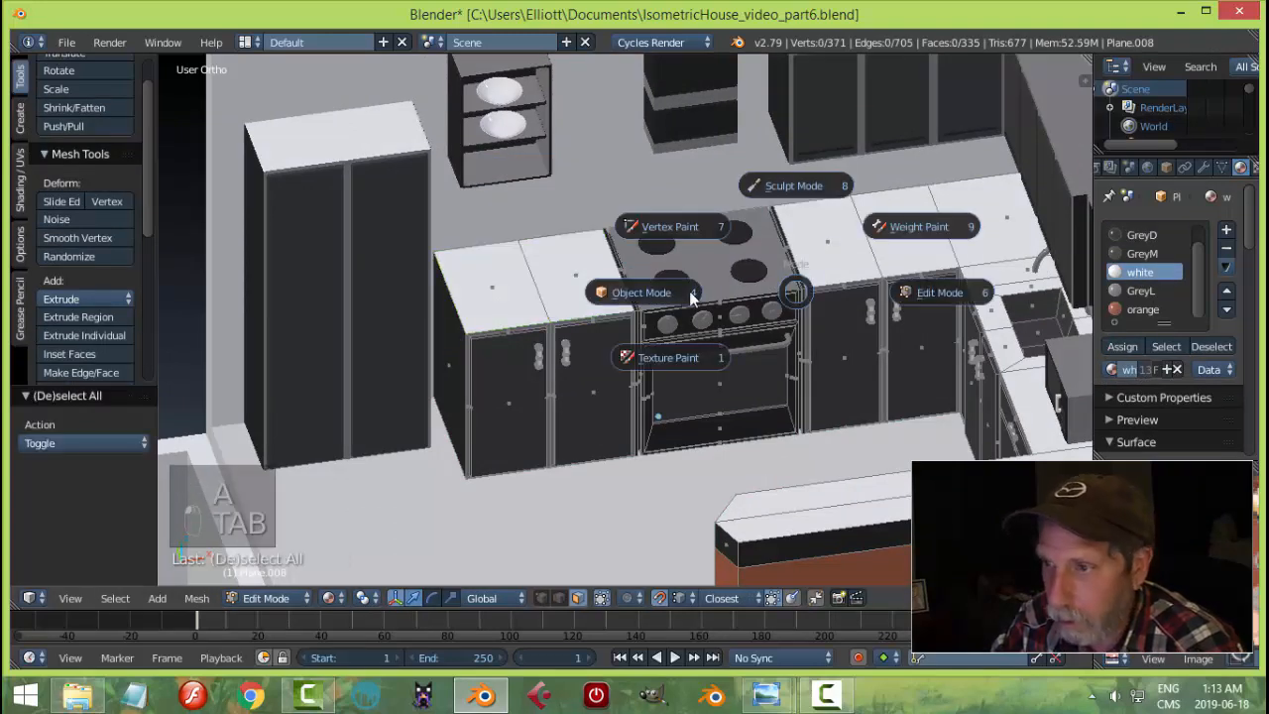
{"action": "scroll", "coordinate": [761, 283], "scroll_direction": "up", "scroll_amount": 3}
{"action": "key", "text": "a"}
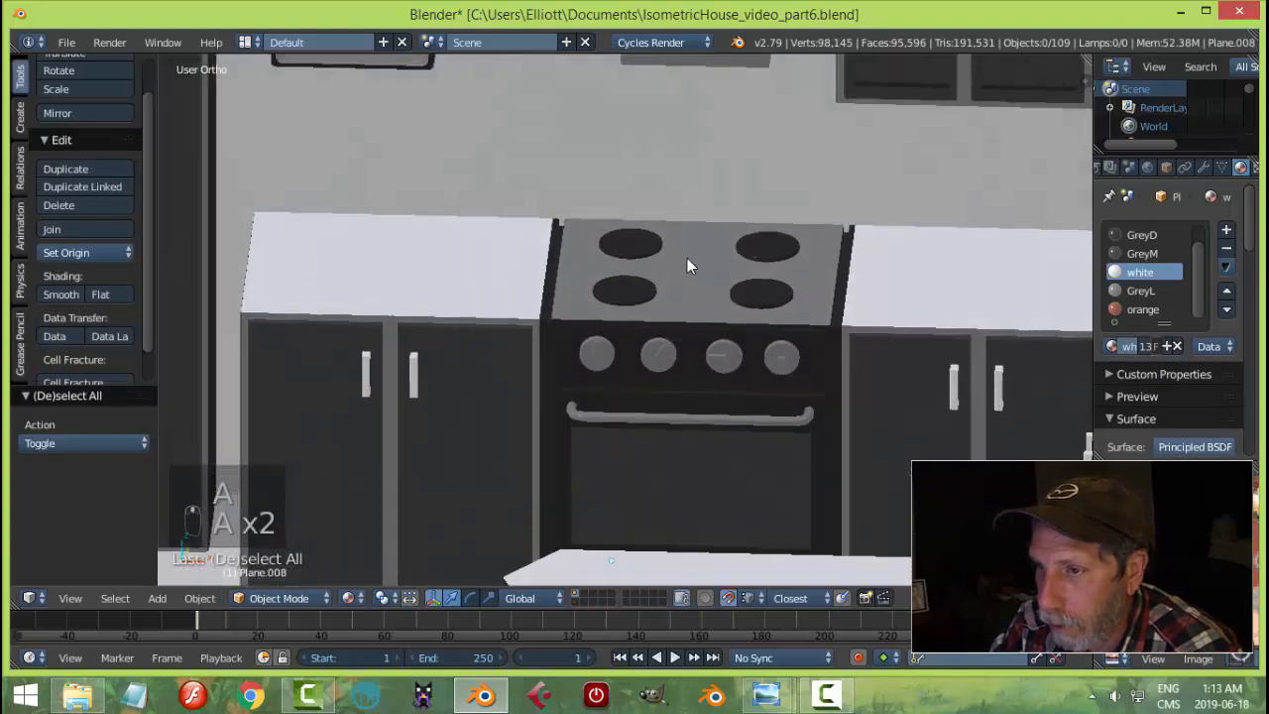
- Apply the GreyD material to the cylindrical wall lamp near the peninsula
{"action": "middle_click_drag", "start_coordinate": [687, 258], "coordinate": [703, 209]}
{"action": "scroll", "coordinate": [757, 306], "scroll_direction": "down", "scroll_amount": 3}
{"action": "scroll", "coordinate": [702, 262], "scroll_direction": "down", "scroll_amount": 5}
{"action": "middle_click_drag", "start_coordinate": [930, 190], "coordinate": [844, 202], "text": "shift"}
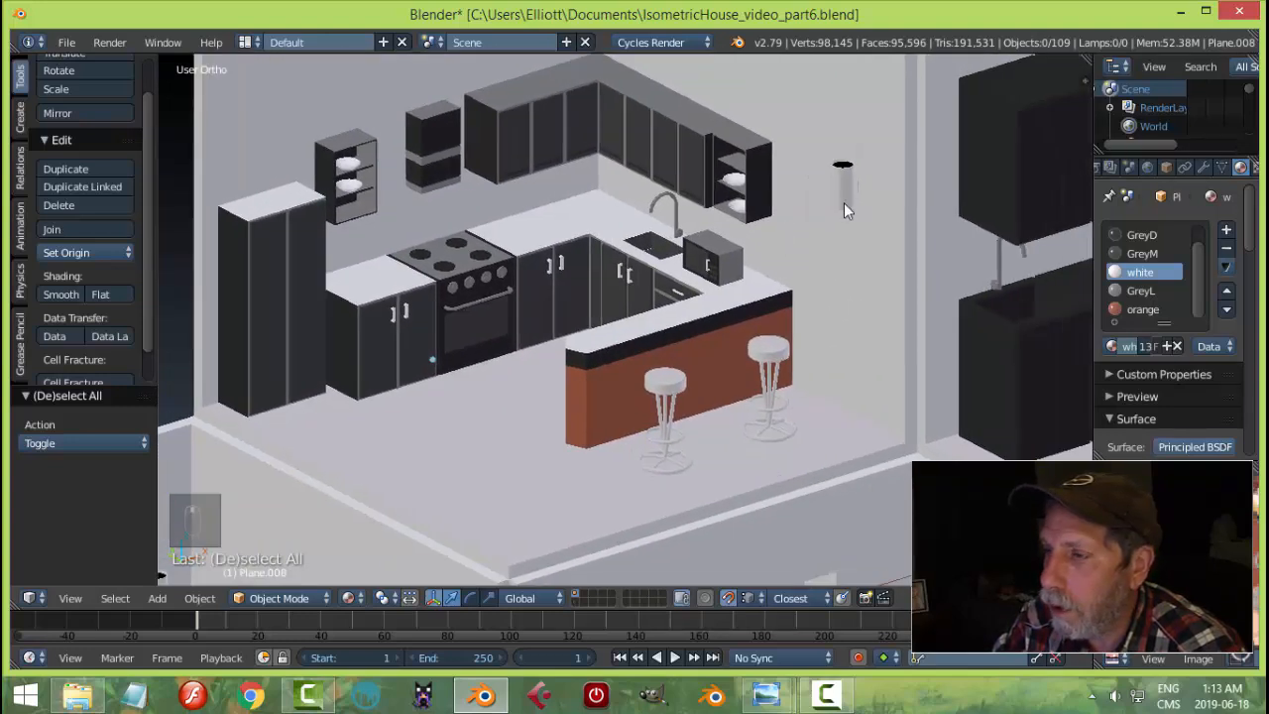
{"action": "right_click", "coordinate": [845, 189]}
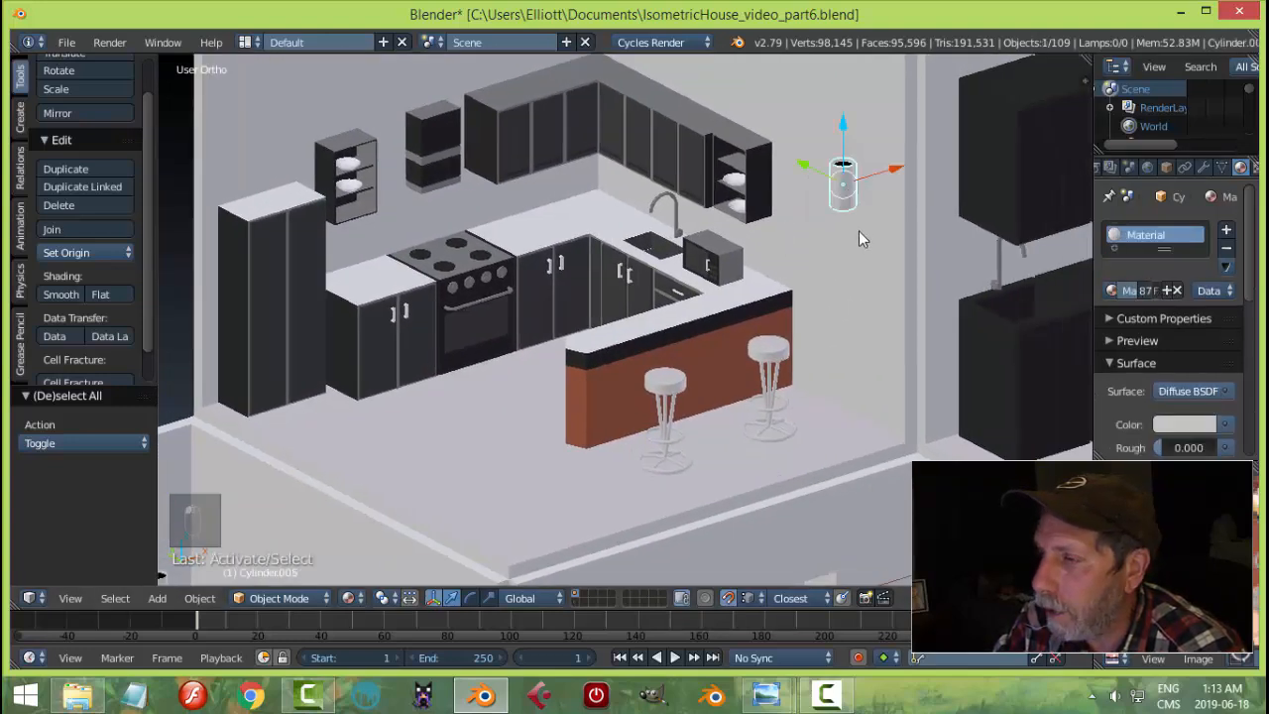
{"action": "scroll", "coordinate": [843, 187], "scroll_direction": "up", "scroll_amount": 1}
{"action": "middle_click_drag", "start_coordinate": [890, 190], "coordinate": [780, 175], "text": "shift"}
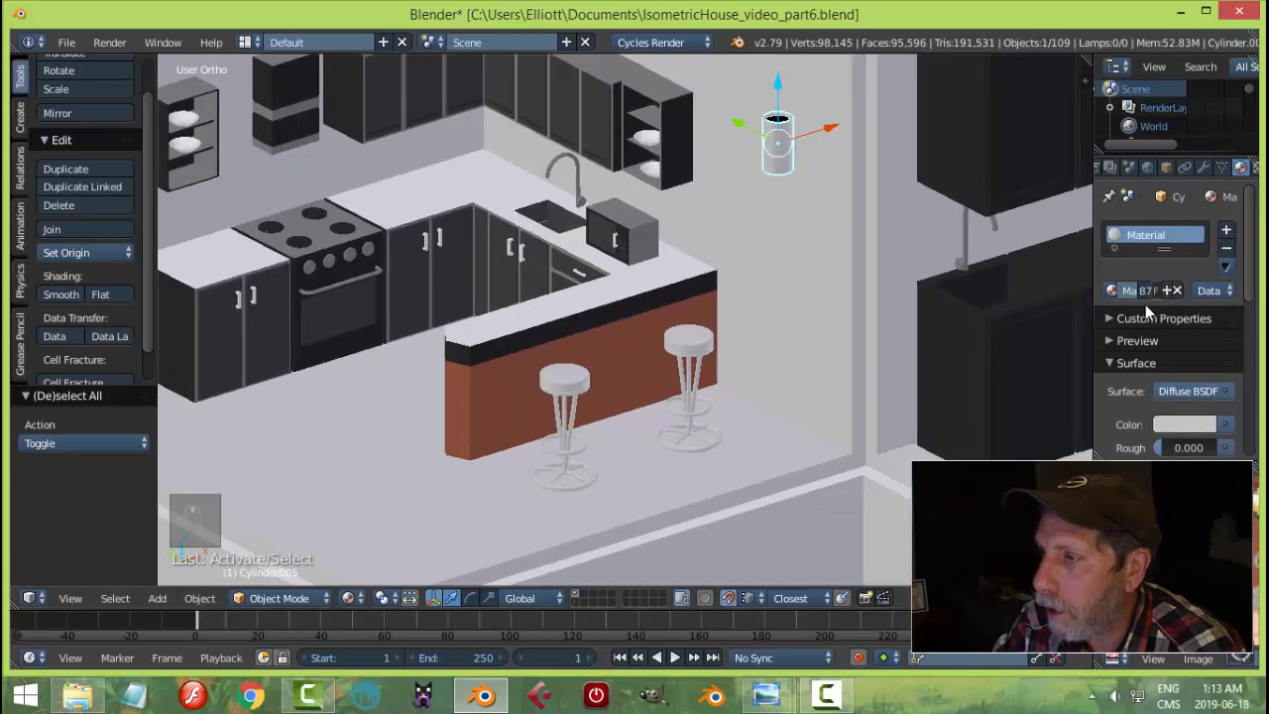
{"action": "left_click", "coordinate": [1108, 291]}
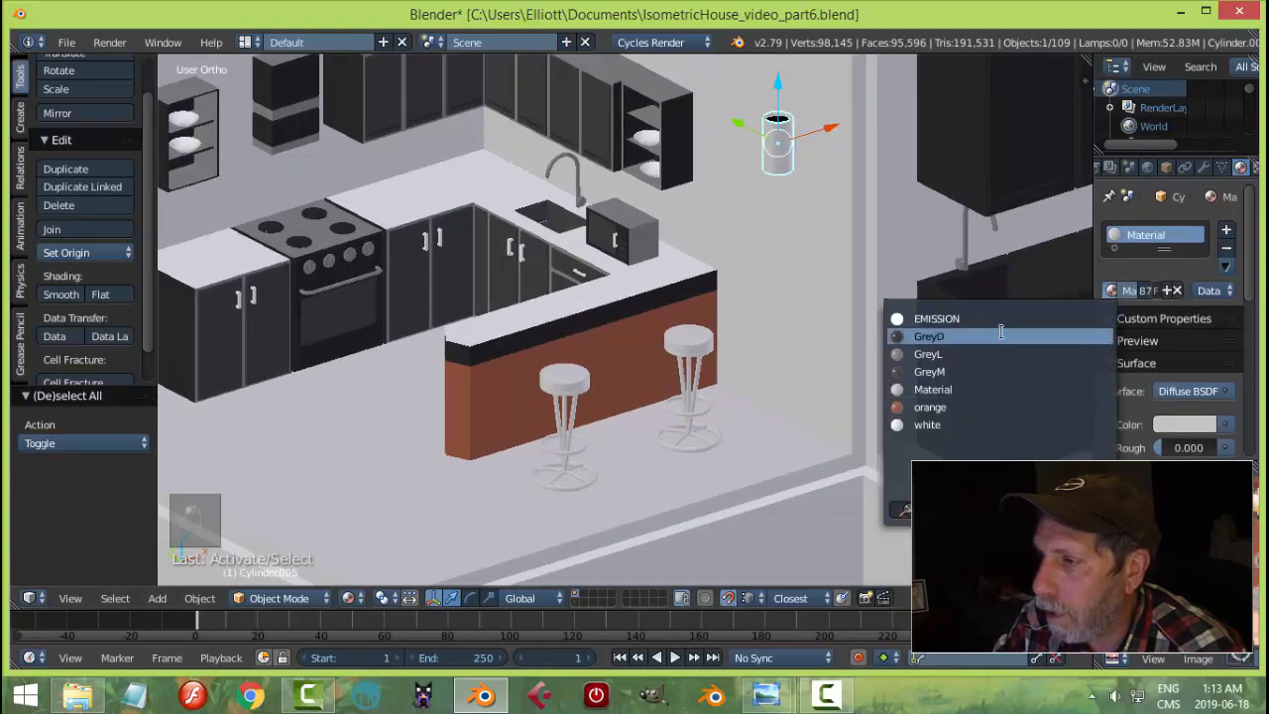
{"action": "left_click", "coordinate": [1051, 338]}
{"action": "scroll", "coordinate": [849, 235], "scroll_direction": "down", "scroll_amount": 3}
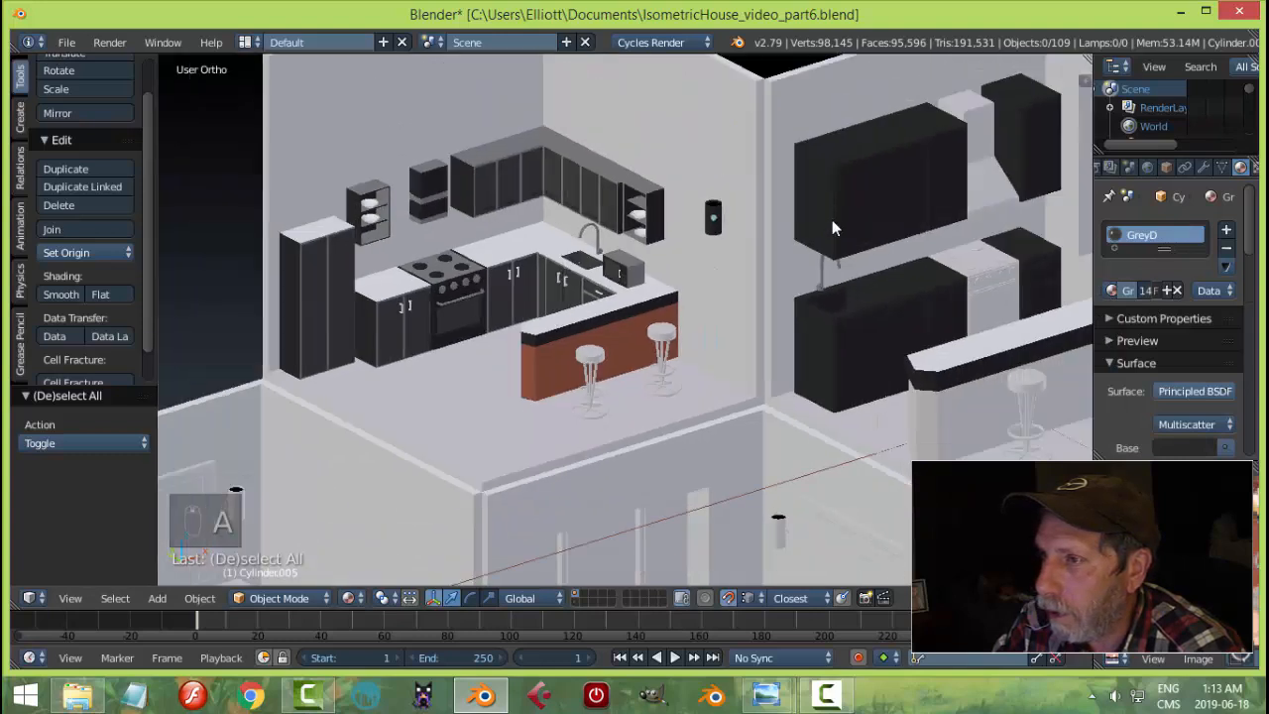
- Preview the kitchen in rendered shading, return to the normal display, and save the file
{"action": "key", "text": "shift+z"}
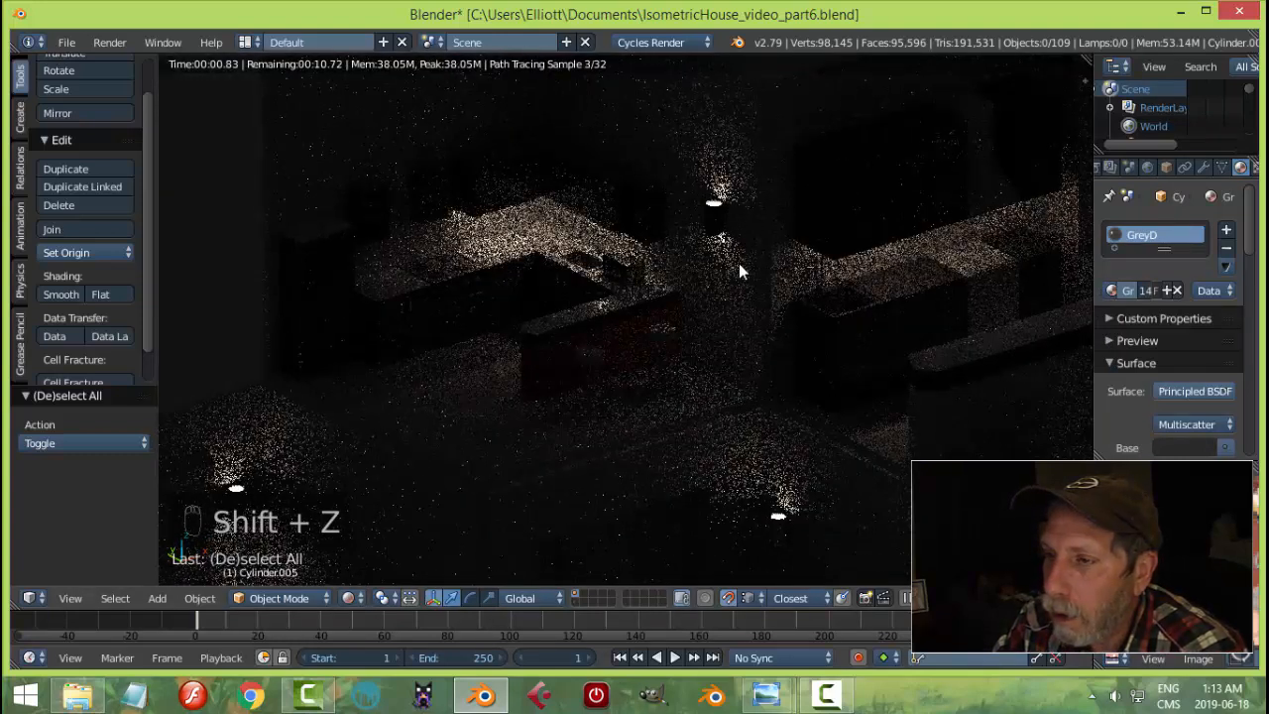
{"action": "key", "text": "shift+z"}
{"action": "key", "text": "ctrl+s"}
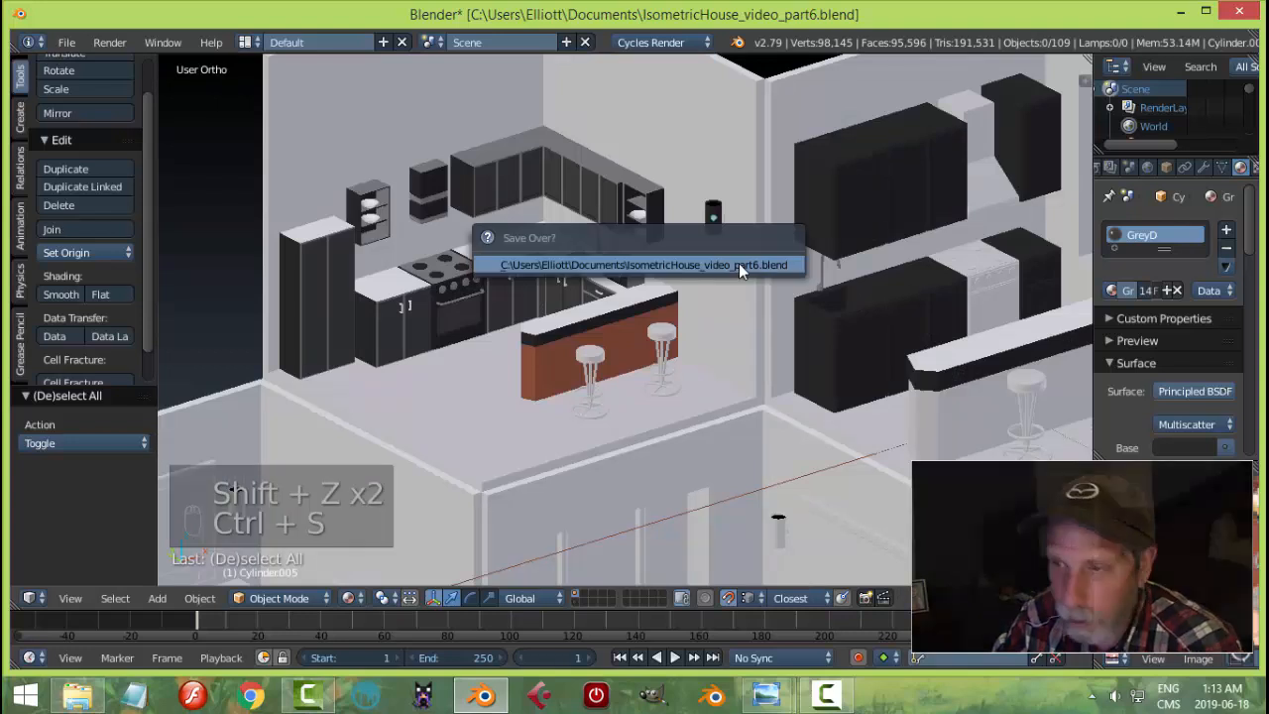
- Apply the GreyL material to the seat and foot rings of the bar stool nearest the peninsula's end
{"action": "scroll", "coordinate": [680, 319], "scroll_direction": "down", "scroll_amount": 2}
{"action": "scroll", "coordinate": [713, 269], "scroll_direction": "up", "scroll_amount": 4}
{"action": "scroll", "coordinate": [713, 269], "scroll_direction": "up", "scroll_amount": 1}
{"action": "middle_click_drag", "start_coordinate": [620, 339], "coordinate": [482, 404], "text": "shift"}
{"action": "scroll", "coordinate": [592, 326], "scroll_direction": "up", "scroll_amount": 2}
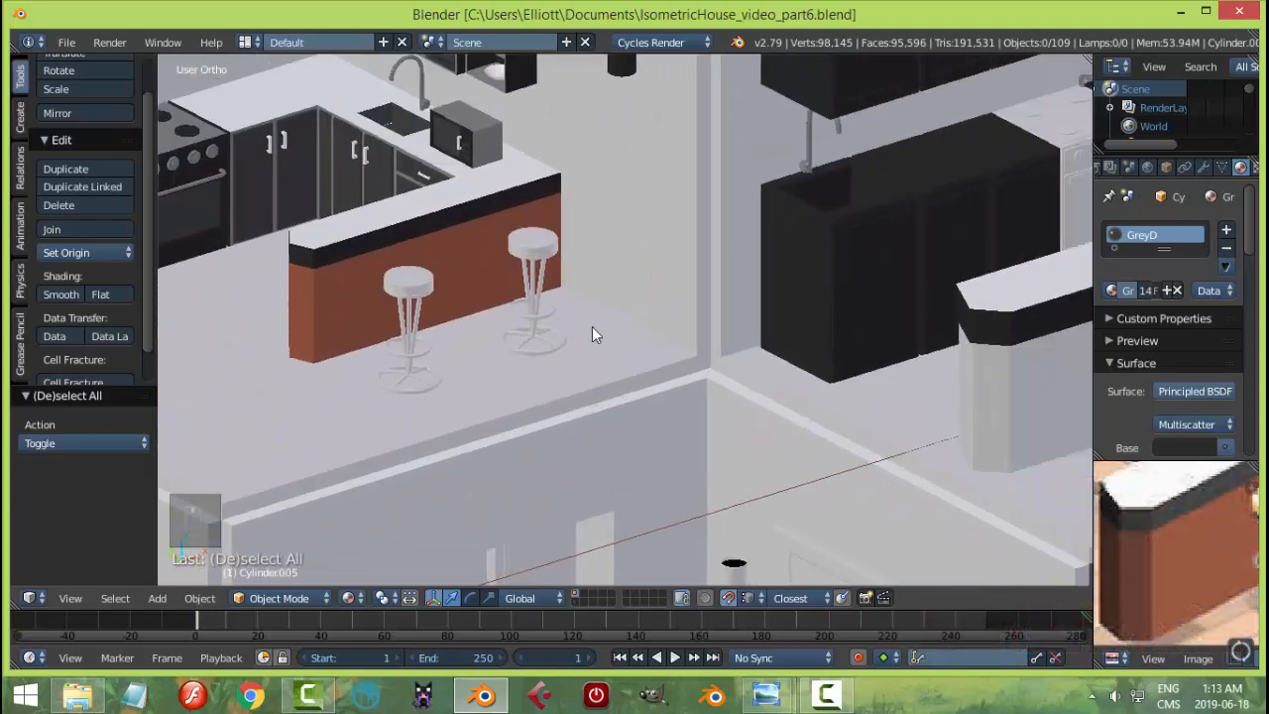
{"action": "right_click", "coordinate": [414, 317]}
{"action": "middle_click_drag", "start_coordinate": [420, 318], "coordinate": [537, 313], "text": "shift"}
{"action": "scroll", "coordinate": [585, 267], "scroll_direction": "up", "scroll_amount": 2}
{"action": "key", "text": "Tab"}
{"action": "key", "text": "Tab"}
{"action": "right_click", "coordinate": [486, 364]}
{"action": "middle_click_drag", "start_coordinate": [488, 365], "coordinate": [512, 315], "text": "shift"}
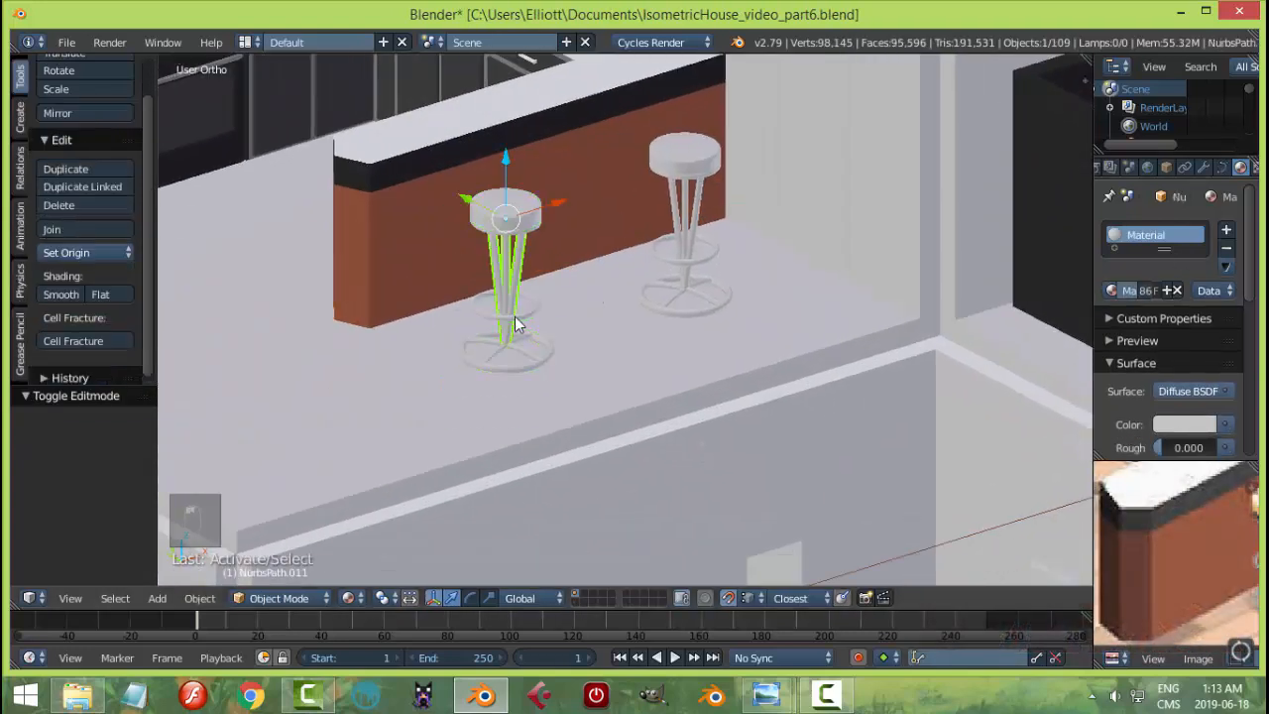
{"action": "scroll", "coordinate": [529, 334], "scroll_direction": "up", "scroll_amount": 2}
{"action": "left_click", "coordinate": [1114, 290]}
{"action": "left_click", "coordinate": [1080, 354]}
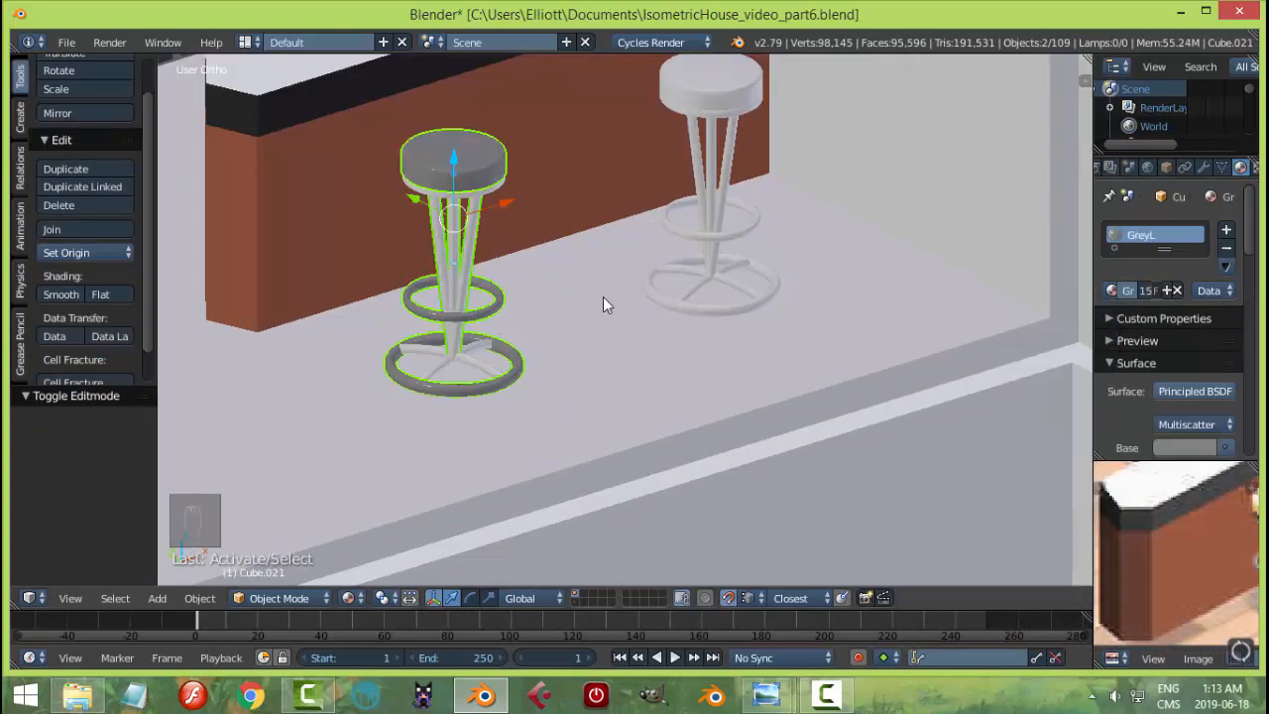
- Apply the GreyL material to the bar stool's legs and GreyD to the disc under its seat
{"action": "key", "text": "a"}
{"action": "right_click", "coordinate": [476, 256]}
{"action": "left_click", "coordinate": [1112, 290]}
{"action": "left_click", "coordinate": [1080, 354]}
{"action": "left_click", "coordinate": [1113, 291]}
{"action": "left_click", "coordinate": [1081, 335]}
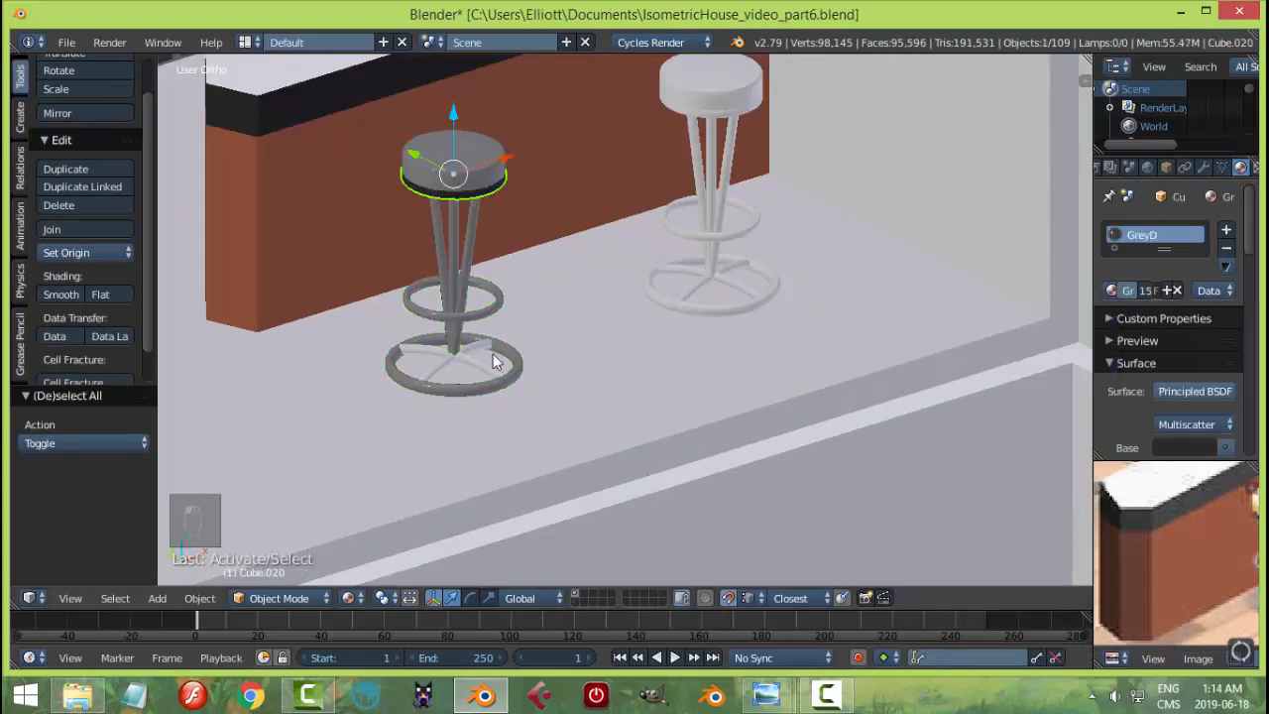
- Join the curved braces at the bar stool's base and apply the GreyL material to them
{"action": "right_click", "coordinate": [488, 347]}
{"action": "left_click", "coordinate": [1112, 291]}
{"action": "left_click", "coordinate": [992, 353]}
{"action": "right_click", "coordinate": [483, 371], "text": "shift"}
{"action": "key", "text": "Tab"}
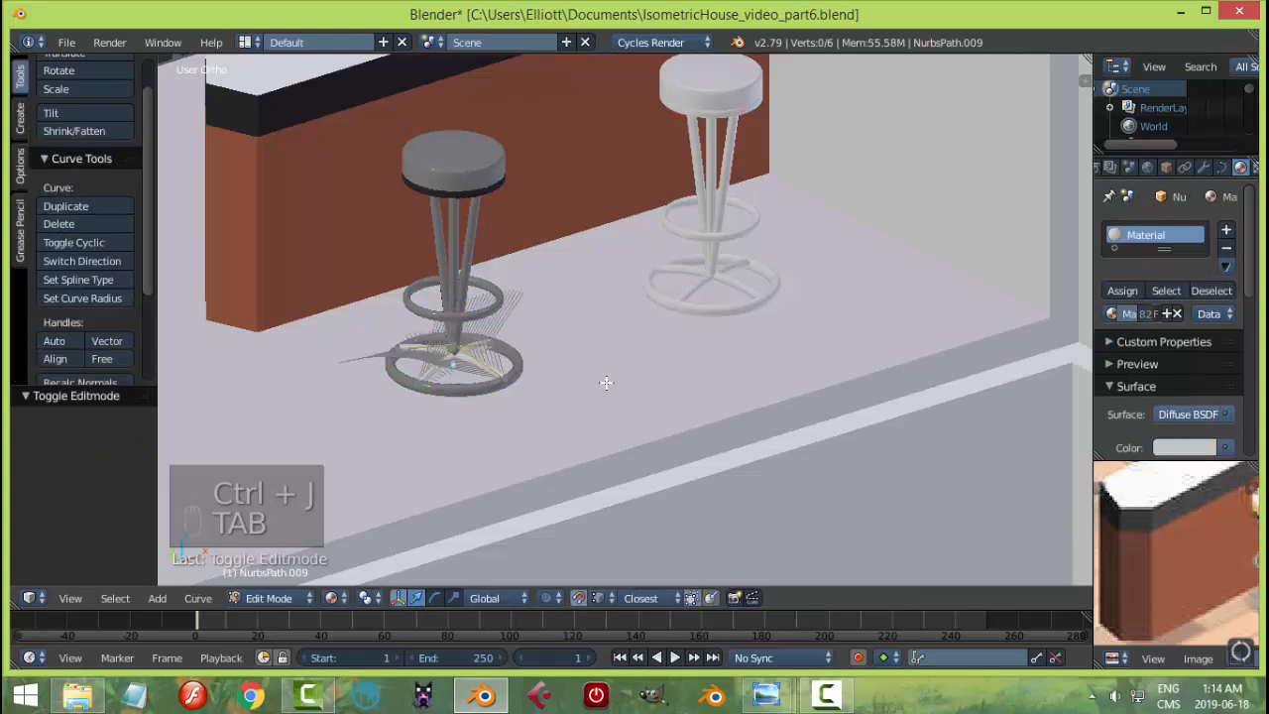
{"action": "key", "text": "a"}
{"action": "key", "text": "a"}
{"action": "left_click", "coordinate": [1112, 290]}
{"action": "left_click", "coordinate": [991, 376]}
{"action": "key", "text": "a"}
{"action": "key", "text": "Tab"}
{"action": "key", "text": "a"}
- Add an orange material slot to the bar stool and assign it to the whole seat cushion
{"action": "right_click", "coordinate": [458, 157]}
{"action": "key", "text": "Tab"}
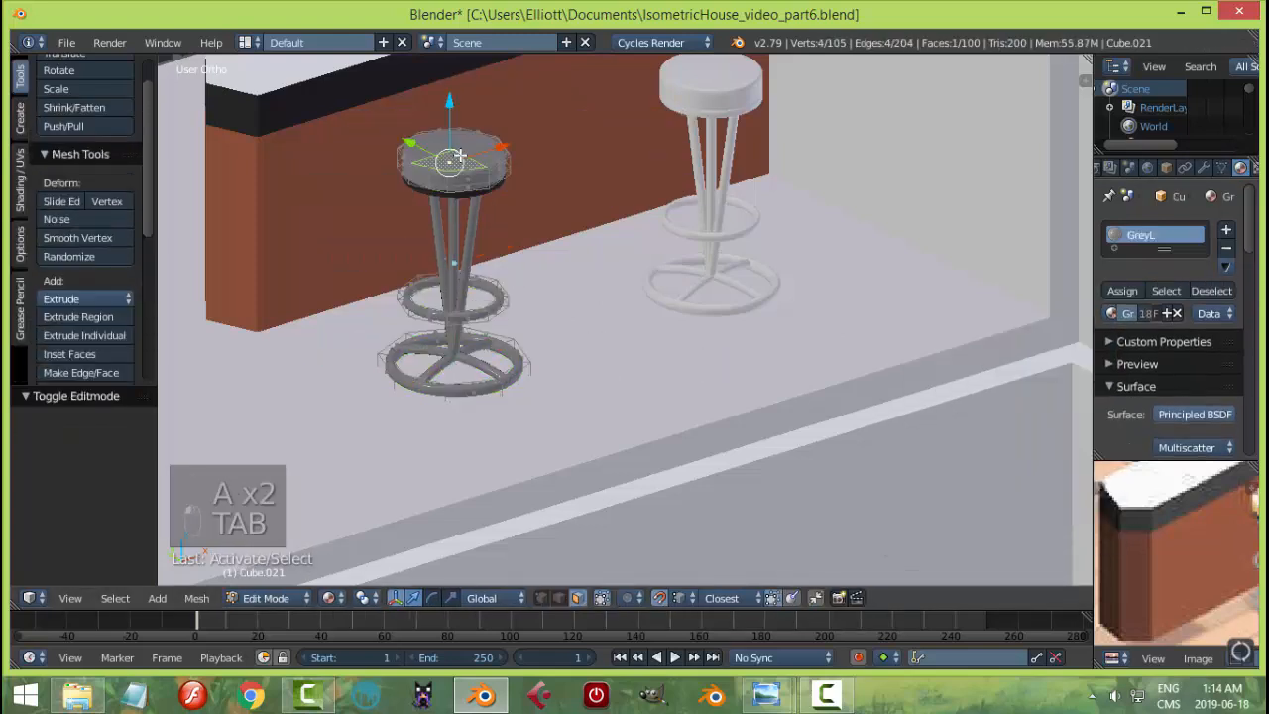
{"action": "key", "text": "ctrl+l"}
{"action": "left_click", "coordinate": [1226, 230]}
{"action": "left_click", "coordinate": [1112, 356]}
{"action": "left_click", "coordinate": [957, 473]}
{"action": "left_click", "coordinate": [1123, 333]}
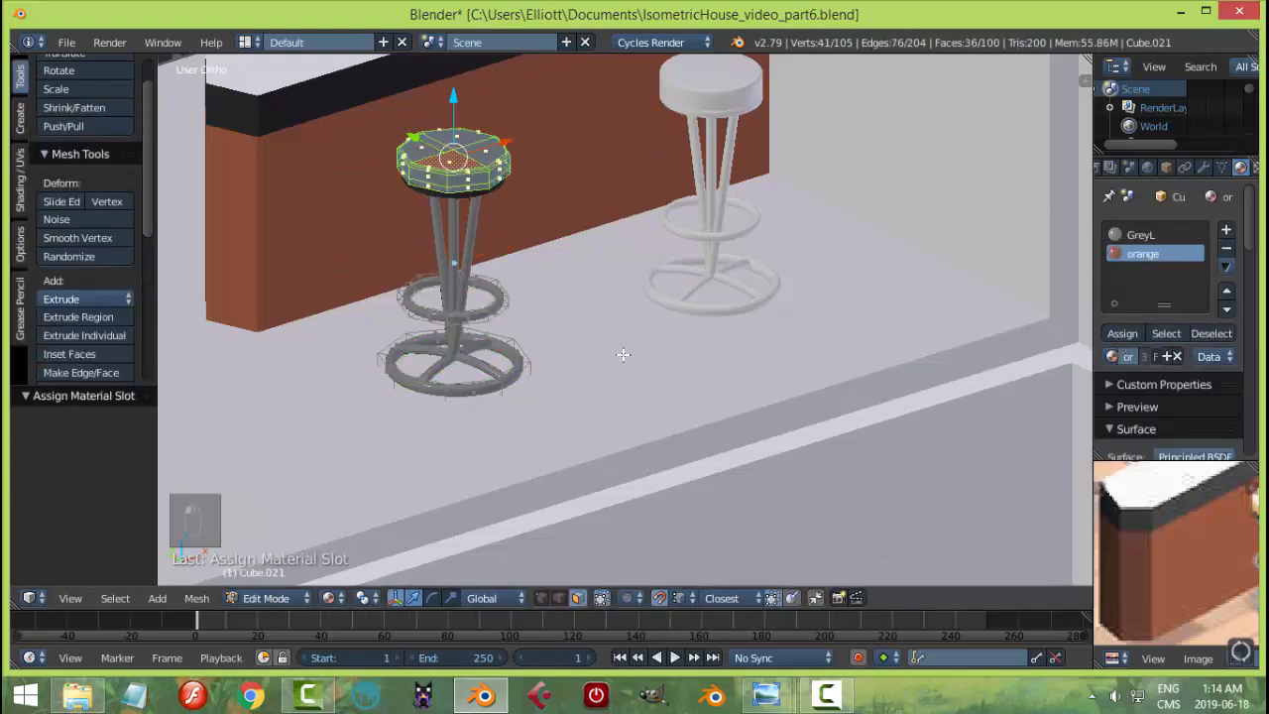
{"action": "key", "text": "a"}
{"action": "key", "text": "Tab"}
{"action": "scroll", "coordinate": [661, 347], "scroll_direction": "down", "scroll_amount": 3}
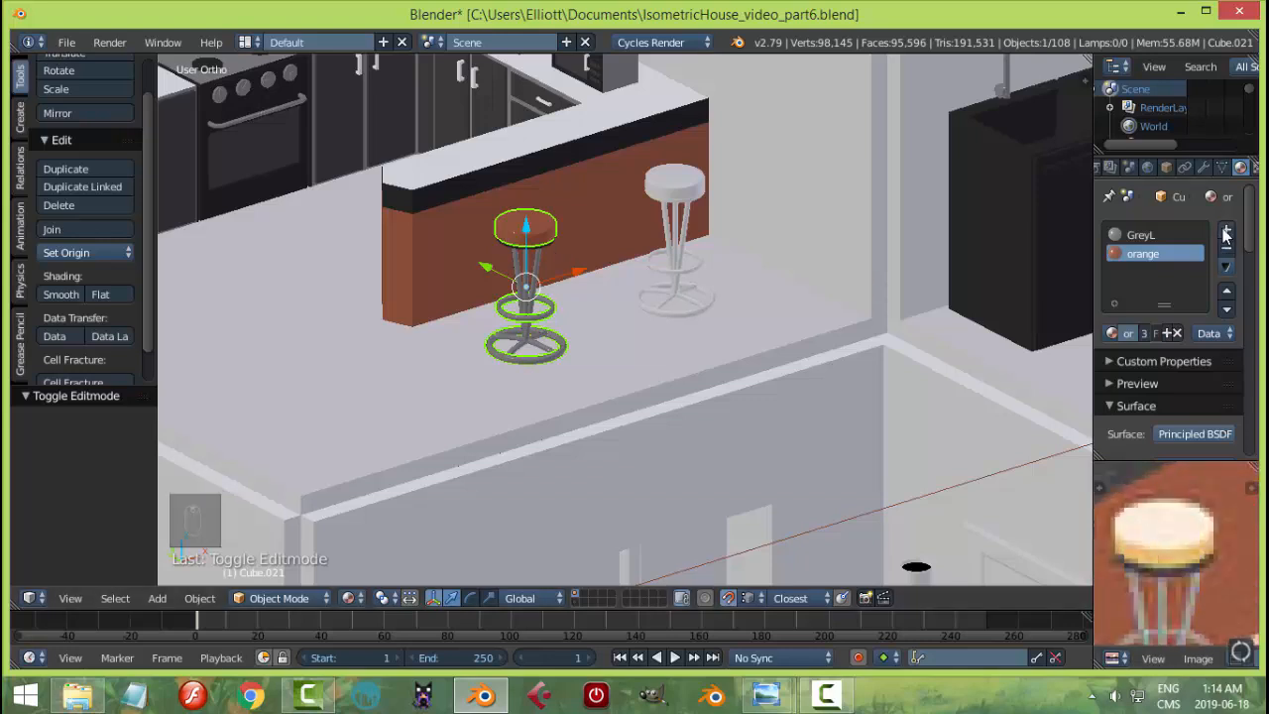
- Add a new material in an extra slot on the bar stool, using a Principled BSDF shader with clearcoat 0.200
{"action": "left_click", "coordinate": [1227, 230]}
{"action": "left_click", "coordinate": [1150, 333]}
{"action": "left_click", "coordinate": [1187, 433]}
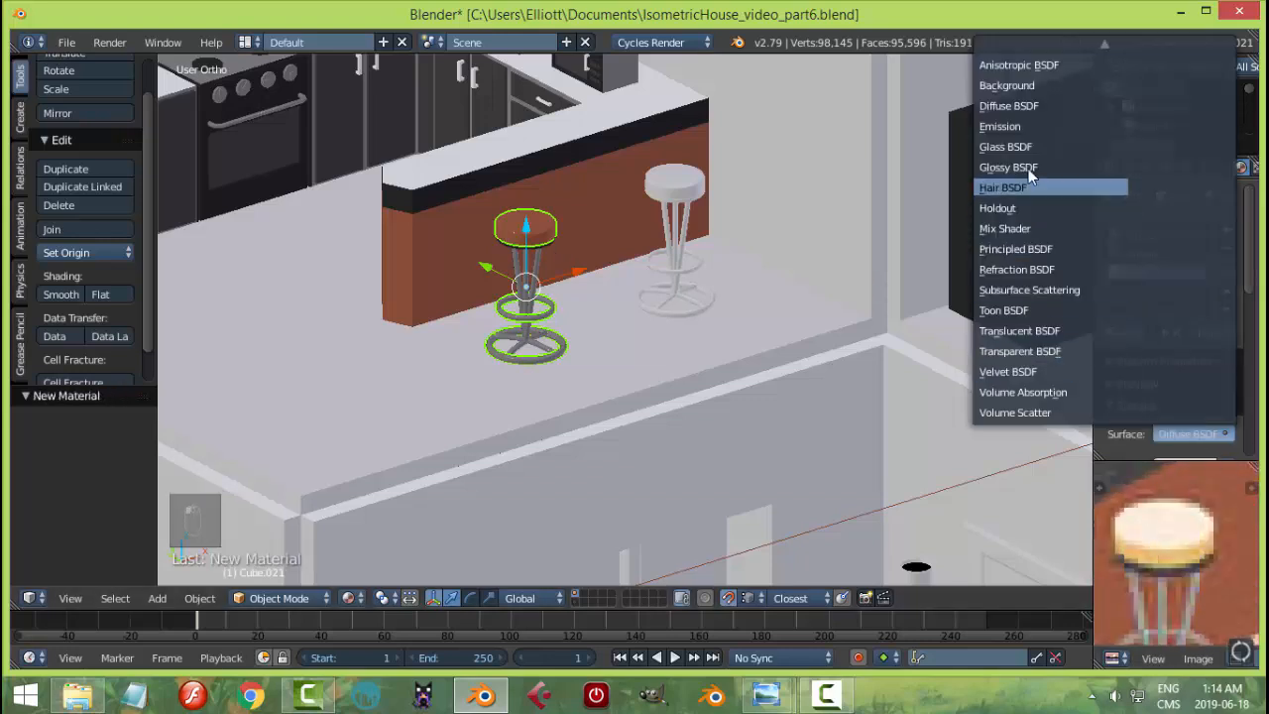
{"action": "left_click", "coordinate": [1046, 242]}
{"action": "scroll", "coordinate": [1190, 337], "scroll_direction": "down", "scroll_amount": 5}
{"action": "left_click", "coordinate": [1210, 338]}
{"action": "type", "text": "0.200"}
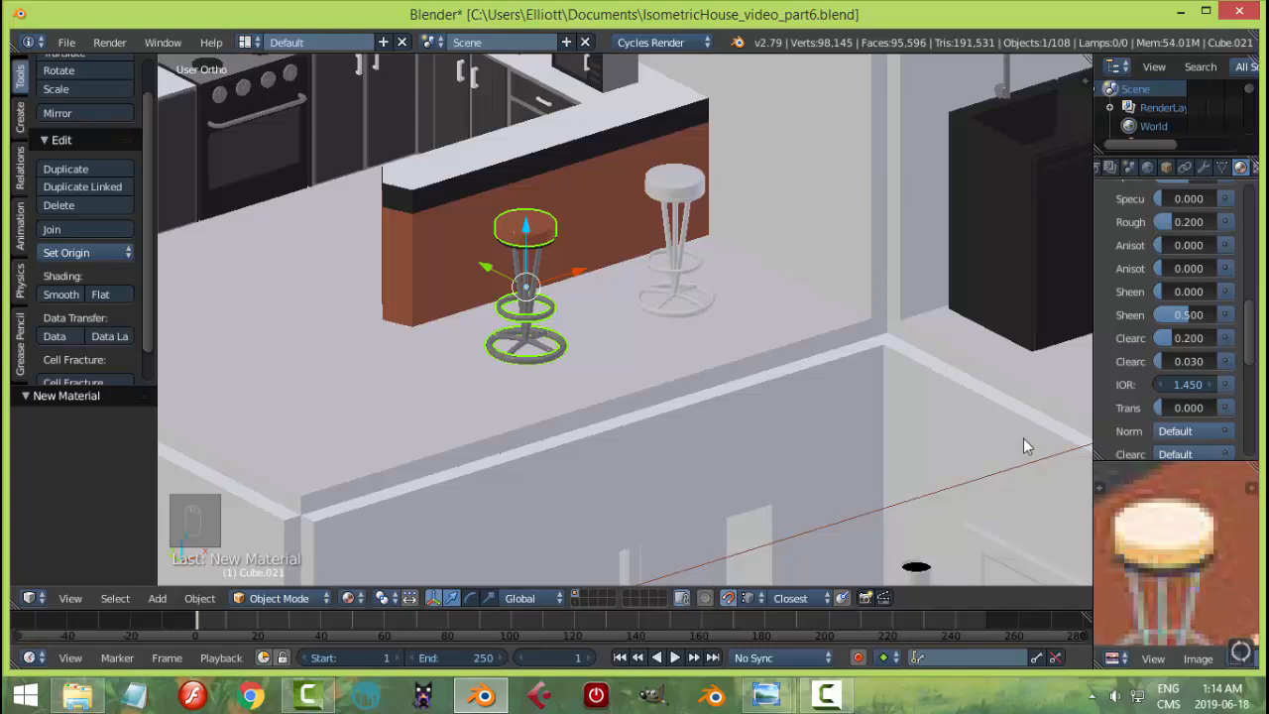
- Sample the new material's base colour from the stool cushion in the reference picture and name the material seat
{"action": "scroll", "coordinate": [1199, 270], "scroll_direction": "up", "scroll_amount": 5}
{"action": "left_click", "coordinate": [1190, 268]}
{"action": "left_click", "coordinate": [1190, 530]}
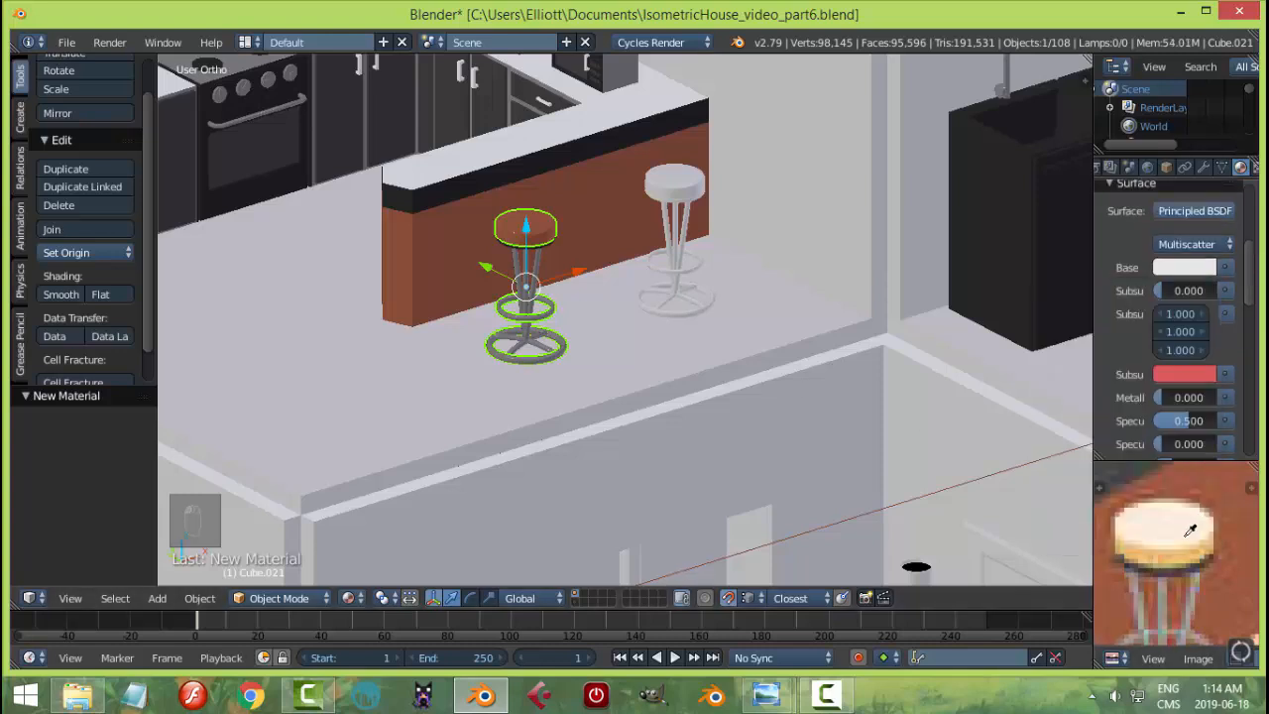
{"action": "scroll", "coordinate": [1249, 298], "scroll_direction": "up", "scroll_amount": 5}
- Assign the seat material to the bar stool's whole cushion
{"action": "key", "text": "Tab"}
{"action": "key", "text": "a"}
{"action": "key", "text": "a"}
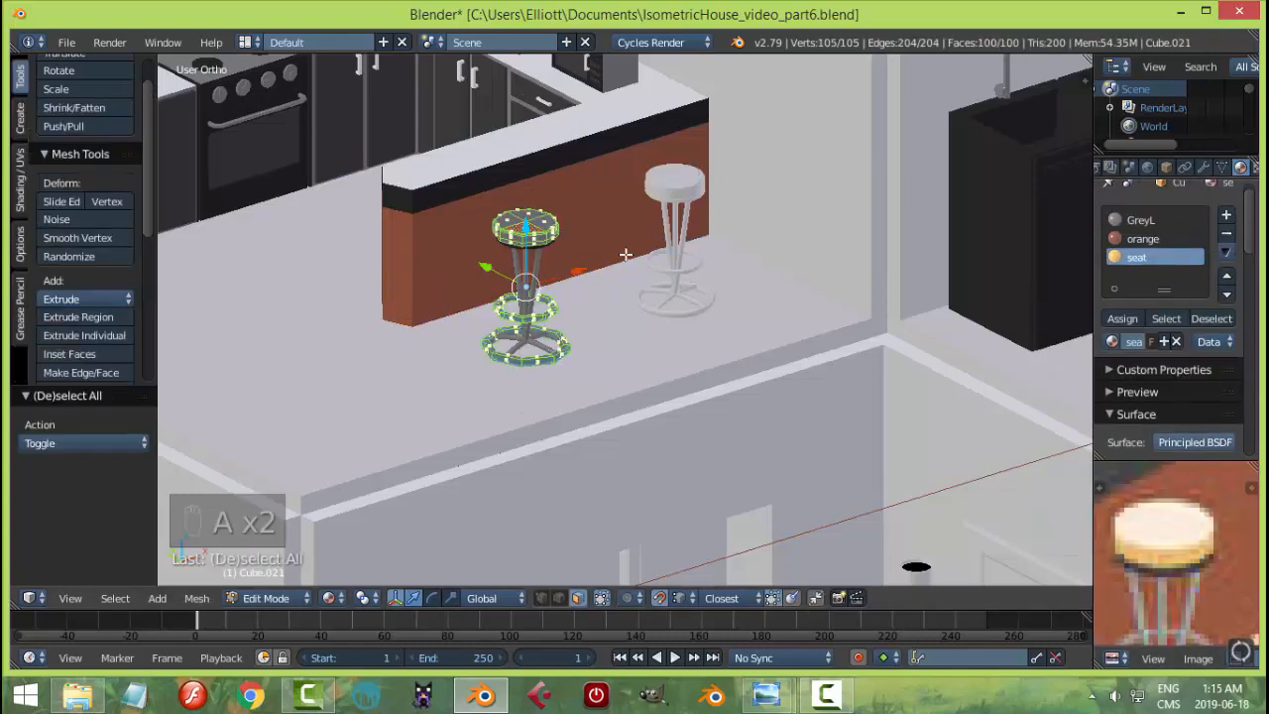
{"action": "key", "text": "ctrl+l"}
{"action": "left_click", "coordinate": [1141, 258]}
{"action": "left_click", "coordinate": [1122, 318]}
{"action": "key", "text": "a"}
{"action": "key", "text": "Tab"}
{"action": "key", "text": "a"}
- Delete all parts of the unpainted bar stool behind the finished one at the orange peninsula
{"action": "scroll", "coordinate": [655, 305], "scroll_direction": "down", "scroll_amount": 3}
{"action": "middle_click_drag", "start_coordinate": [651, 305], "coordinate": [659, 310]}
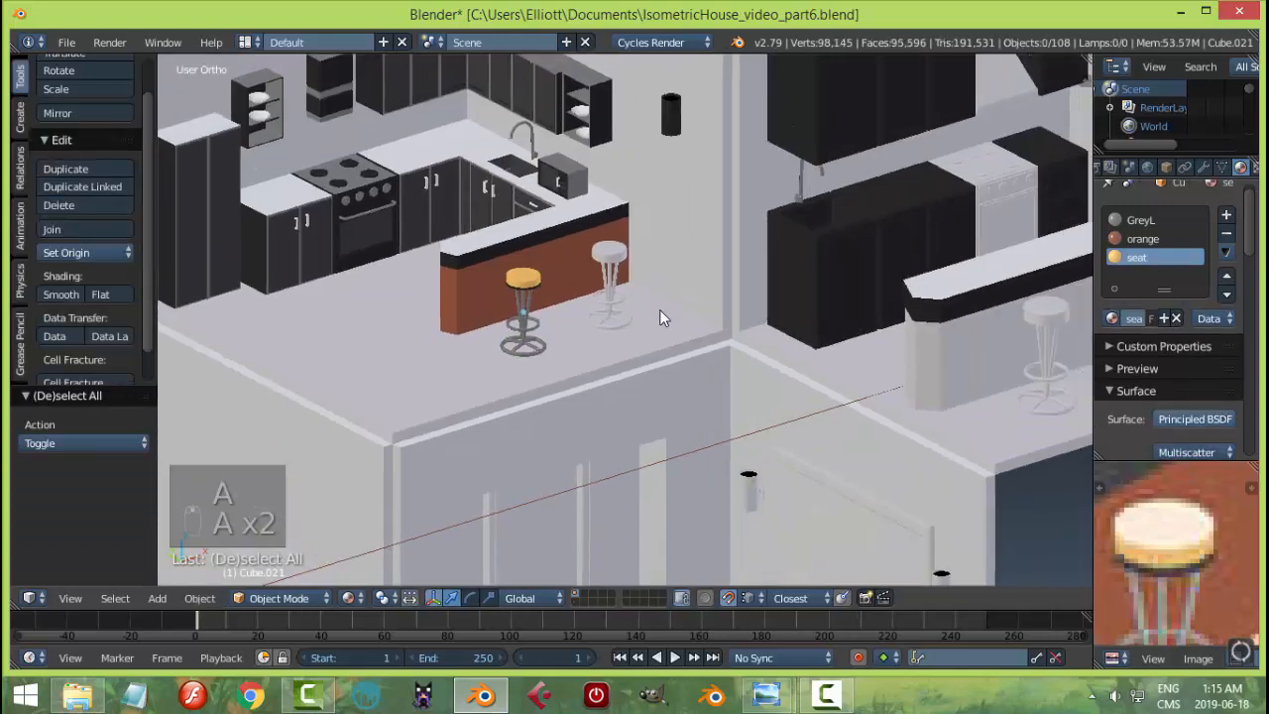
{"action": "right_click", "coordinate": [615, 289]}
{"action": "scroll", "coordinate": [686, 300], "scroll_direction": "up", "scroll_amount": 3}
{"action": "key", "text": "x"}
{"action": "right_click", "coordinate": [538, 216]}
{"action": "key", "text": "x"}
{"action": "right_click", "coordinate": [544, 256]}
{"action": "key", "text": "x"}
{"action": "key", "text": "x"}
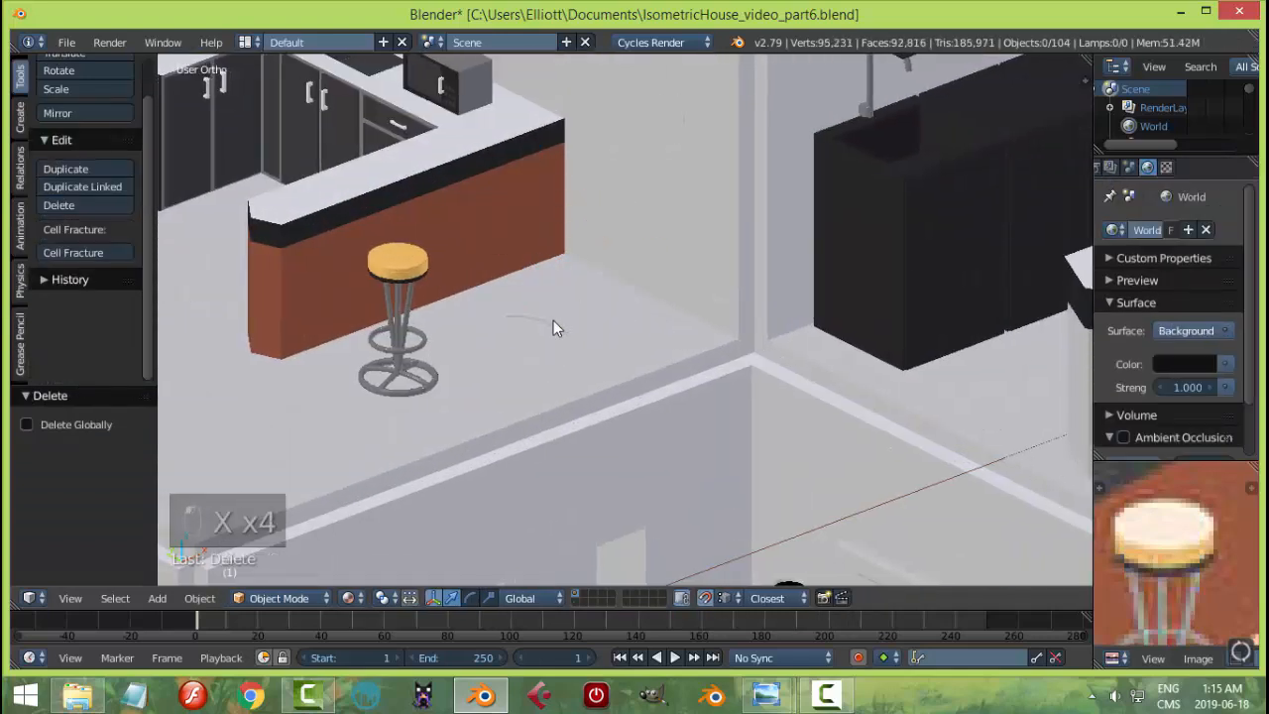
{"action": "key", "text": "x"}
- Convert the finished bar stool's curve legs and base braces to meshes
{"action": "right_click", "coordinate": [417, 278]}
{"action": "scroll", "coordinate": [512, 295], "scroll_direction": "up", "scroll_amount": 2}
{"action": "key", "text": "a"}
{"action": "key", "text": "a"}
{"action": "key", "text": "alt+c"}
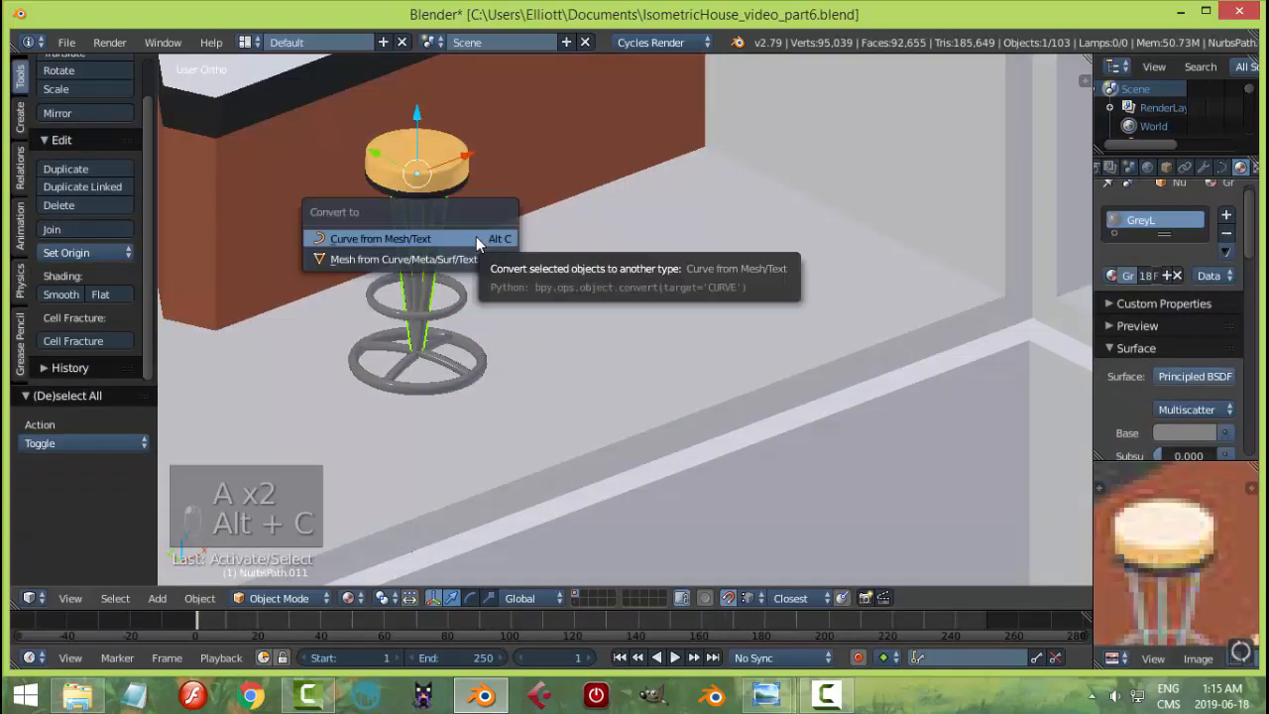
{"action": "left_click", "coordinate": [466, 254]}
{"action": "key", "text": "alt+c"}
{"action": "right_click", "coordinate": [434, 352]}
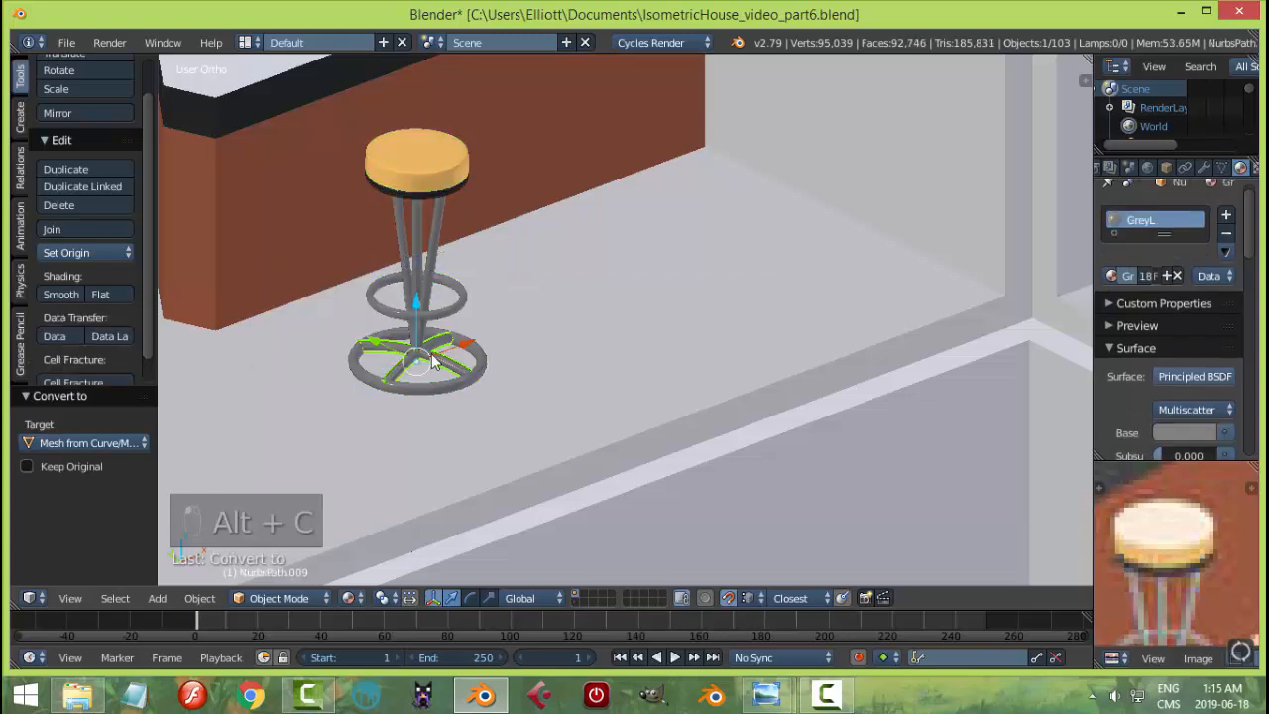
- Join the bar stool's braces, rings, legs, under-seat disc and cushion into a single object
{"action": "right_click", "coordinate": [462, 372], "text": "shift"}
{"action": "key", "text": "ctrl+j"}
{"action": "key", "text": "a"}
{"action": "scroll", "coordinate": [496, 328], "scroll_direction": "up", "scroll_amount": 3}
{"action": "right_click", "coordinate": [309, 248]}
{"action": "middle_click_drag", "start_coordinate": [454, 272], "coordinate": [533, 290], "text": "shift"}
{"action": "right_click", "coordinate": [397, 401], "text": "shift"}
{"action": "right_click", "coordinate": [399, 131], "text": "shift"}
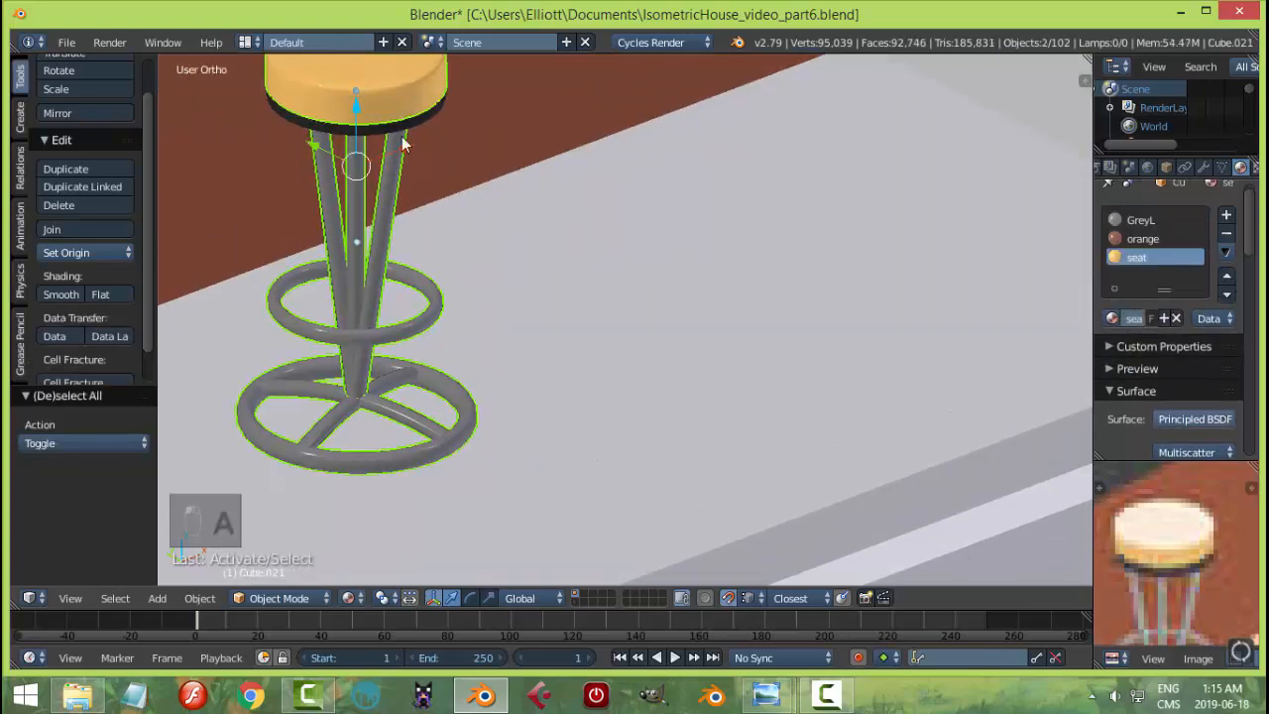
{"action": "key", "text": "ctrl+j"}
{"action": "key", "text": "a"}
- Turn off snapping and undo the trial moves of the joined bar stool
{"action": "scroll", "coordinate": [461, 139], "scroll_direction": "down", "scroll_amount": 2}
{"action": "right_click", "coordinate": [462, 143]}
{"action": "left_click_drag", "start_coordinate": [487, 147], "coordinate": [749, 46]}
{"action": "key", "text": "ctrl+z"}
{"action": "left_click", "coordinate": [729, 598]}
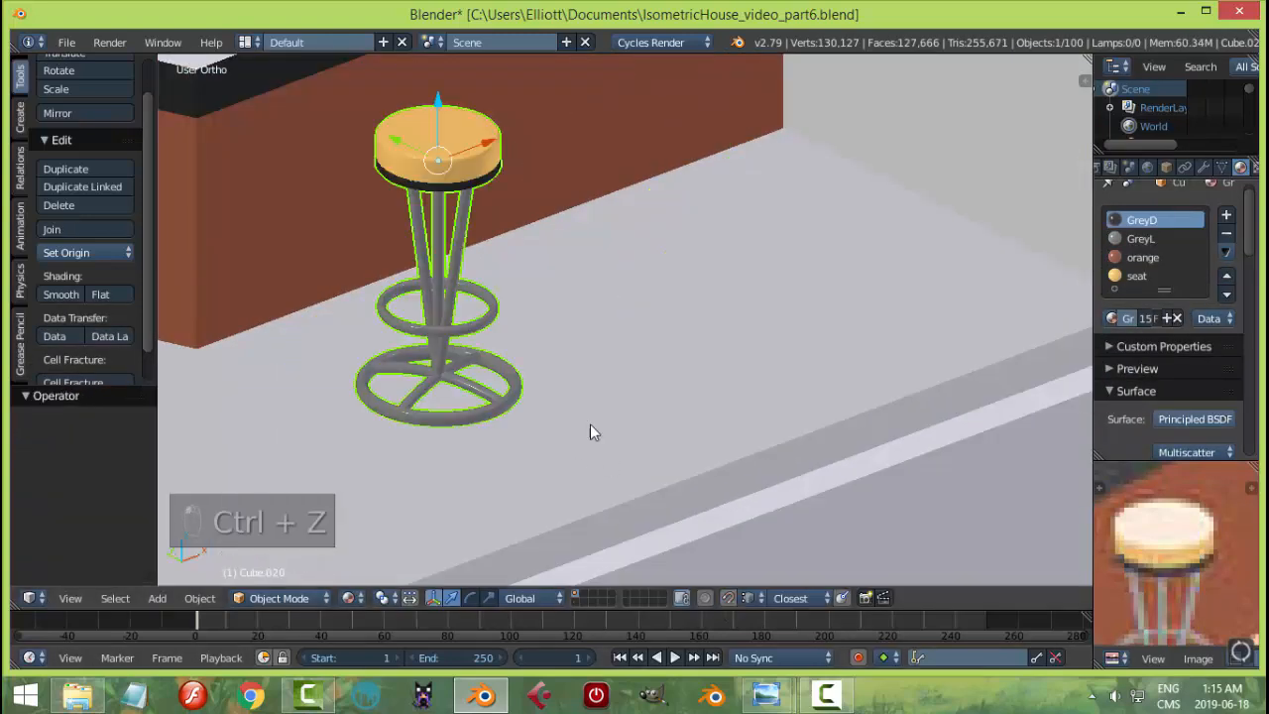
{"action": "left_click_drag", "start_coordinate": [507, 138], "coordinate": [516, 134]}
{"action": "key", "text": "ctrl+z"}
- Duplicate the bar stool and move the copy about 0.514 along X beside the peninsula
{"action": "scroll", "coordinate": [688, 235], "scroll_direction": "down", "scroll_amount": 3}
{"action": "key", "text": "shift+d"}
{"action": "left_click_drag", "start_coordinate": [490, 207], "coordinate": [664, 180]}
{"action": "middle_click_drag", "start_coordinate": [667, 183], "coordinate": [843, 314]}
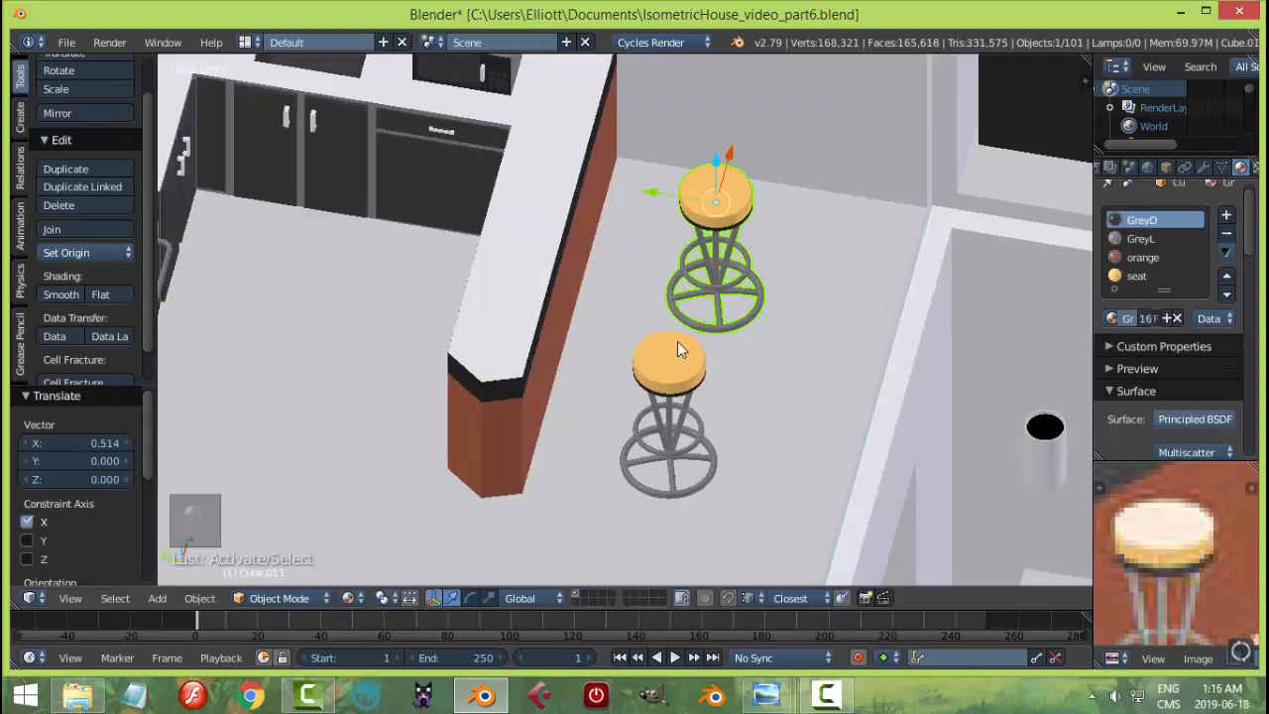
- Select both bar stools and shift them together along Y and X to place them beside the peninsula
{"action": "right_click", "coordinate": [677, 343], "text": "shift"}
{"action": "left_click_drag", "start_coordinate": [629, 270], "coordinate": [553, 263]}
{"action": "middle_click_drag", "start_coordinate": [731, 309], "coordinate": [650, 309]}
{"action": "left_click_drag", "start_coordinate": [597, 252], "coordinate": [637, 228]}
{"action": "key", "text": "a"}
- Delete every part of the two unpainted bar stools at the second kitchen's island
{"action": "scroll", "coordinate": [677, 333], "scroll_direction": "down", "scroll_amount": 4}
{"action": "middle_click_drag", "start_coordinate": [666, 299], "coordinate": [337, 119], "text": "shift"}
{"action": "middle_click_drag", "start_coordinate": [773, 381], "coordinate": [739, 322]}
{"action": "right_click", "coordinate": [747, 318]}
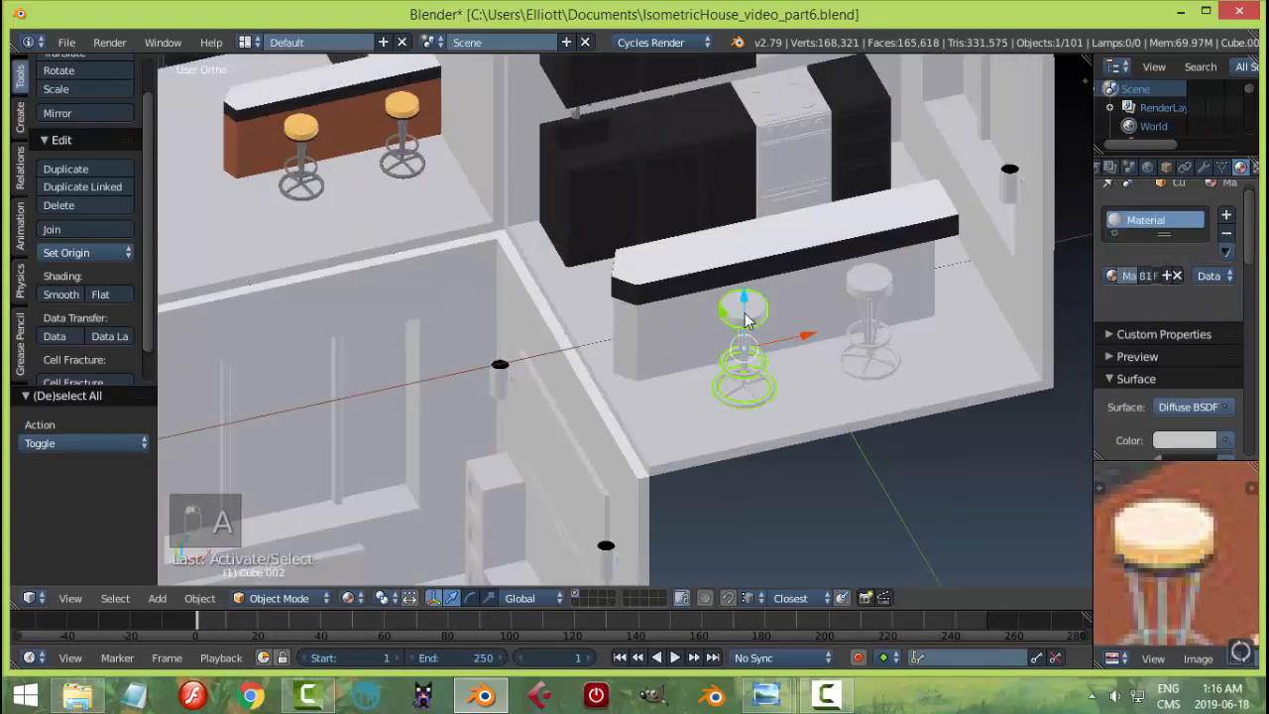
{"action": "key", "text": "x"}
{"action": "left_click", "coordinate": [748, 319]}
{"action": "right_click", "coordinate": [750, 317]}
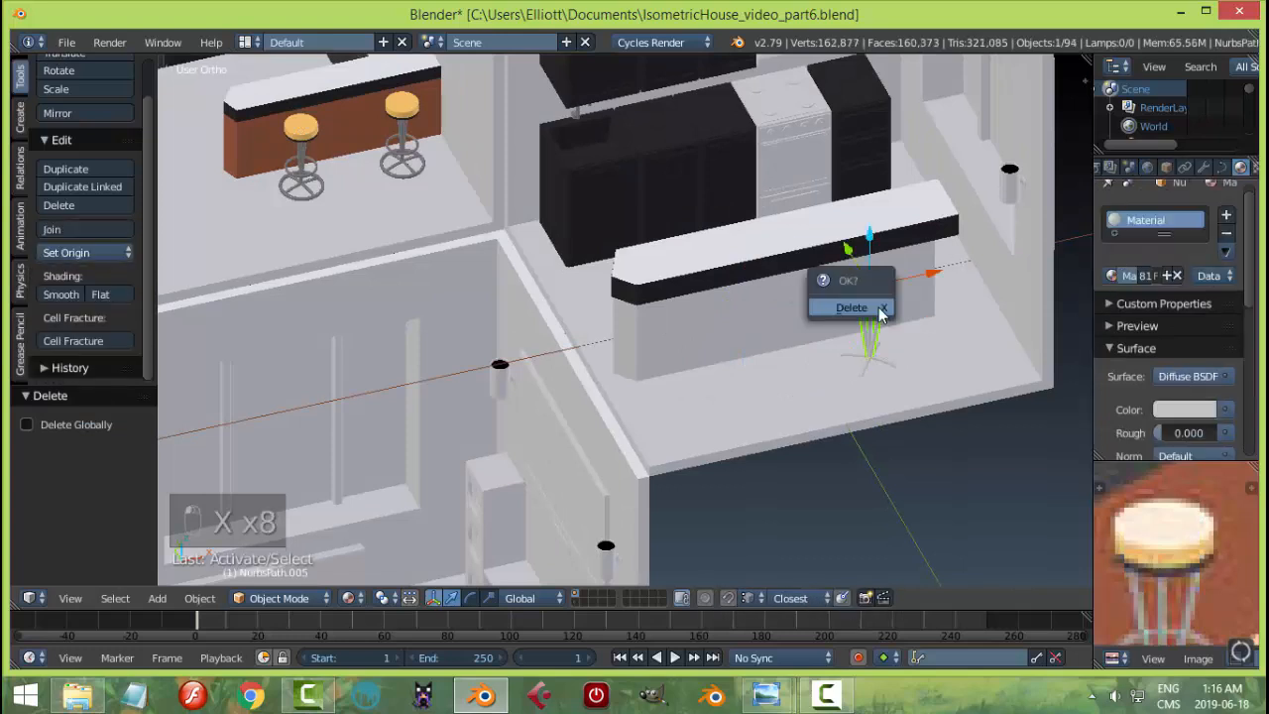
{"action": "left_click", "coordinate": [878, 307]}
{"action": "right_click", "coordinate": [872, 355]}
{"action": "key", "text": "x"}
{"action": "left_click", "coordinate": [872, 355]}
{"action": "right_click", "coordinate": [865, 359]}
{"action": "key", "text": "x"}
- Duplicate a finished bar stool and move the copy along Y to the front of the second kitchen's island
{"action": "right_click", "coordinate": [405, 127]}
{"action": "right_click", "coordinate": [306, 145], "text": "shift"}
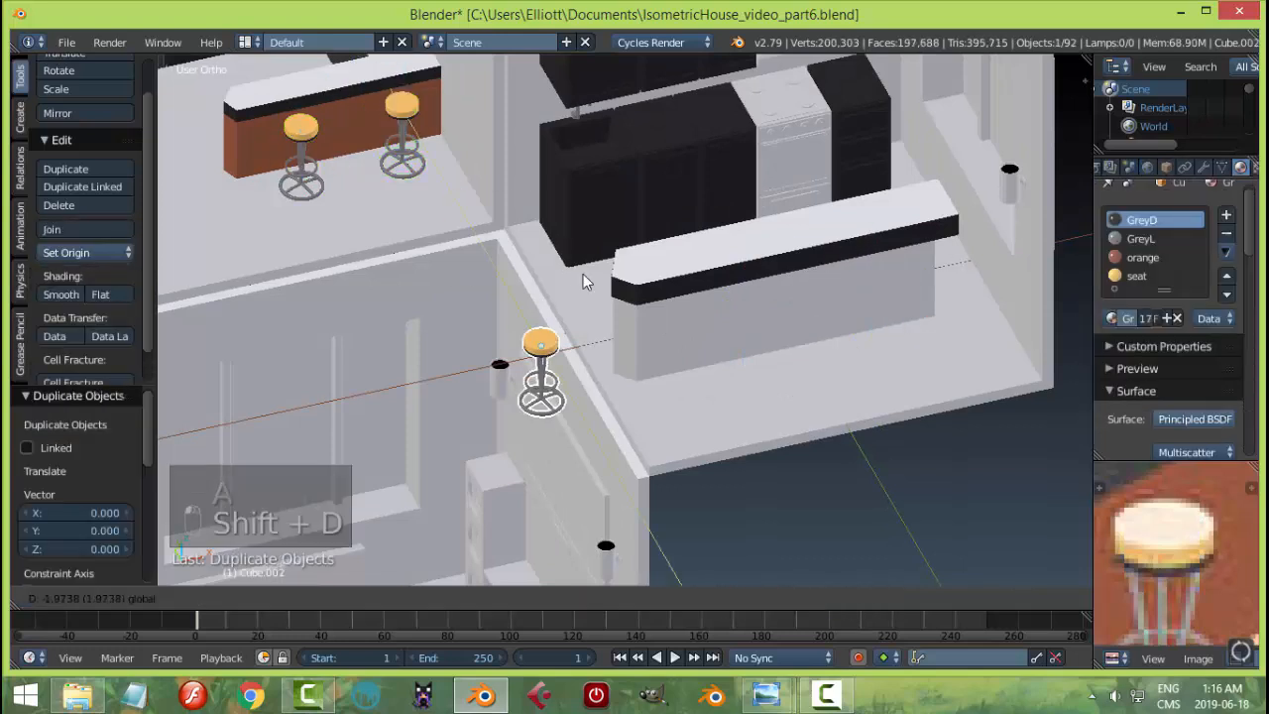
{"action": "key", "text": "y"}
{"action": "left_click", "coordinate": [791, 355]}
- Scale up the copied bar stool and raise it so that it stands on the second kitchen's floor
{"action": "key", "text": "KP_Decimal"}
{"action": "key", "text": "s"}
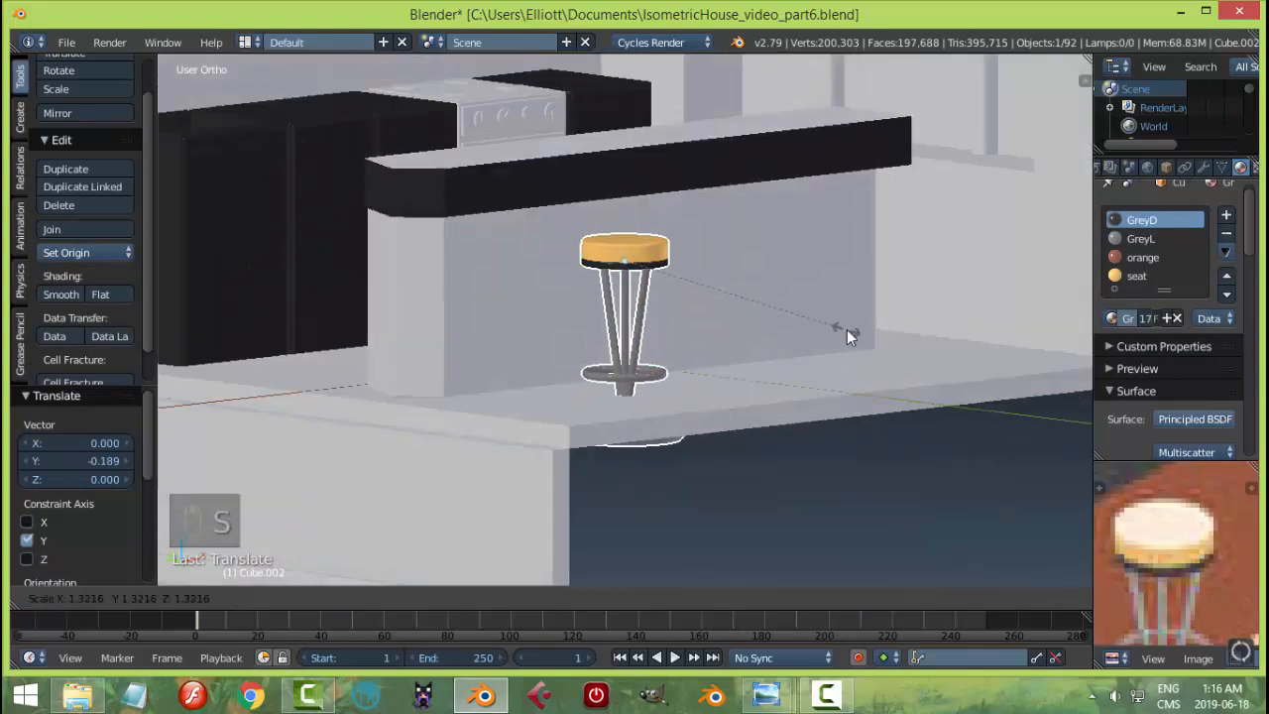
{"action": "left_click", "coordinate": [847, 329]}
{"action": "left_click_drag", "start_coordinate": [629, 203], "coordinate": [625, 155]}
{"action": "key", "text": "s"}
{"action": "left_click", "coordinate": [753, 188]}
{"action": "middle_click_drag", "start_coordinate": [635, 178], "coordinate": [724, 261]}
- Duplicate the island's bar stool, move the copy farther along the counter, and save the file
{"action": "key", "text": "shift+d"}
{"action": "left_click_drag", "start_coordinate": [689, 258], "coordinate": [842, 260]}
{"action": "key", "text": "a"}
{"action": "middle_click_drag", "start_coordinate": [843, 288], "coordinate": [812, 360]}
{"action": "scroll", "coordinate": [783, 322], "scroll_direction": "down", "scroll_amount": 3}
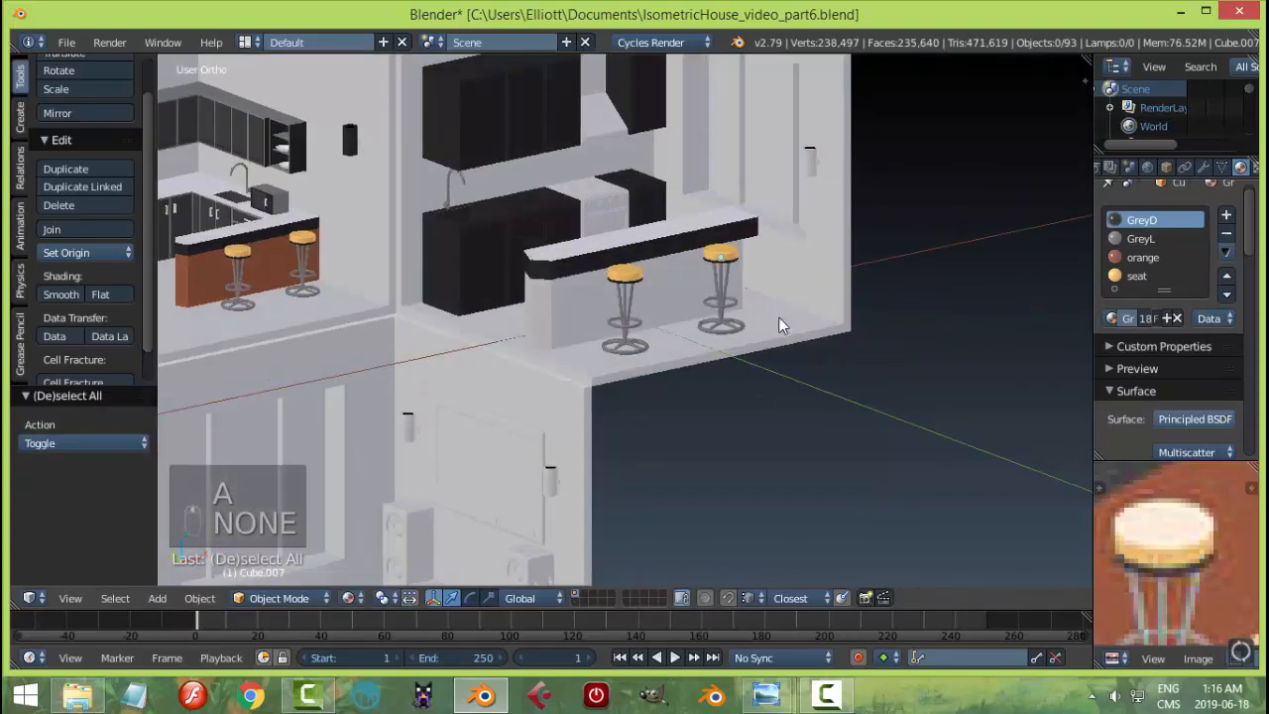
{"action": "middle_click_drag", "start_coordinate": [778, 316], "coordinate": [884, 351]}
{"action": "key", "text": "ctrl+s"}
- Add an orange material slot to the second kitchen's island, assign it to the faces below the counter, and save
{"action": "right_click", "coordinate": [632, 306]}
{"action": "key", "text": "Tab"}
{"action": "left_click", "coordinate": [770, 308]}
{"action": "middle_click_drag", "start_coordinate": [783, 317], "coordinate": [842, 260]}
{"action": "left_click", "coordinate": [1227, 215]}
{"action": "left_click", "coordinate": [1111, 340]}
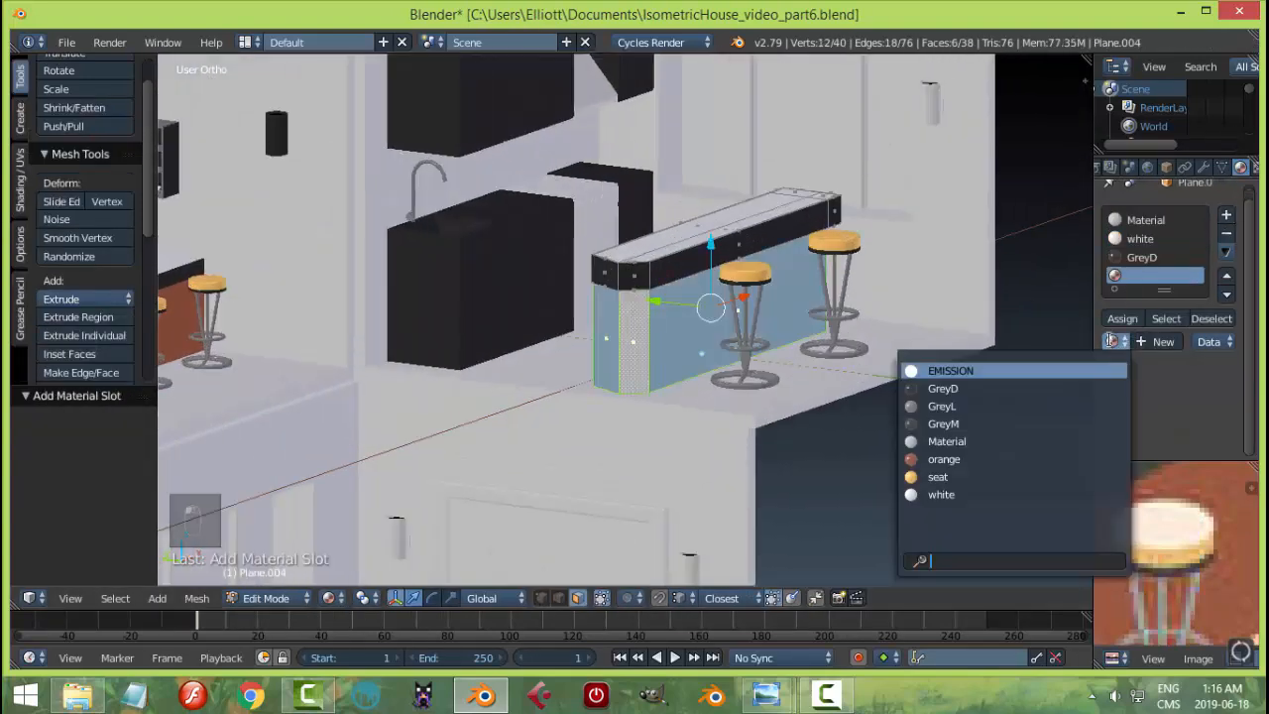
{"action": "left_click", "coordinate": [944, 459]}
{"action": "left_click", "coordinate": [1123, 318]}
{"action": "key", "text": "a"}
{"action": "key", "text": "Tab"}
{"action": "key", "text": "a"}
{"action": "key", "text": "ctrl+s"}
- Assign the white material to the second kitchen's lower cabinet tops, including the rim around the sink
{"action": "middle_click_drag", "start_coordinate": [885, 355], "coordinate": [728, 352]}
{"action": "scroll", "coordinate": [753, 347], "scroll_direction": "up", "scroll_amount": 3}
{"action": "right_click", "coordinate": [804, 277]}
{"action": "key", "text": "Tab"}
{"action": "scroll", "coordinate": [833, 258], "scroll_direction": "up", "scroll_amount": 2}
{"action": "right_click", "coordinate": [817, 250]}
{"action": "right_click", "coordinate": [906, 207], "text": "shift"}
{"action": "right_click", "coordinate": [626, 285], "text": "alt+shift"}
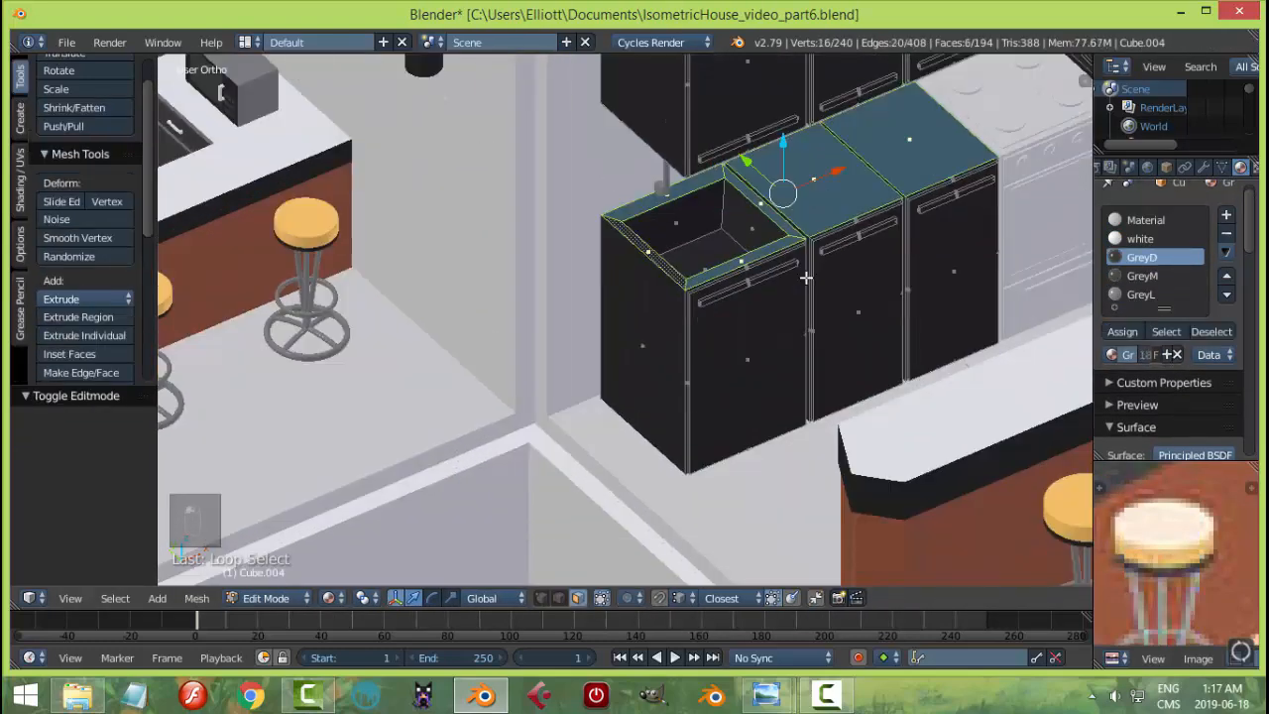
{"action": "middle_click_drag", "start_coordinate": [807, 277], "coordinate": [493, 431], "text": "shift"}
{"action": "right_click", "coordinate": [817, 201], "text": "shift"}
{"action": "key", "text": "a"}
{"action": "key", "text": "Tab"}
- Following the reference picture, assign the GreyL material to the second kitchen's lower cabinet doors and drawer fronts, including their edge faces
{"action": "scroll", "coordinate": [631, 364], "scroll_direction": "down", "scroll_amount": 5}
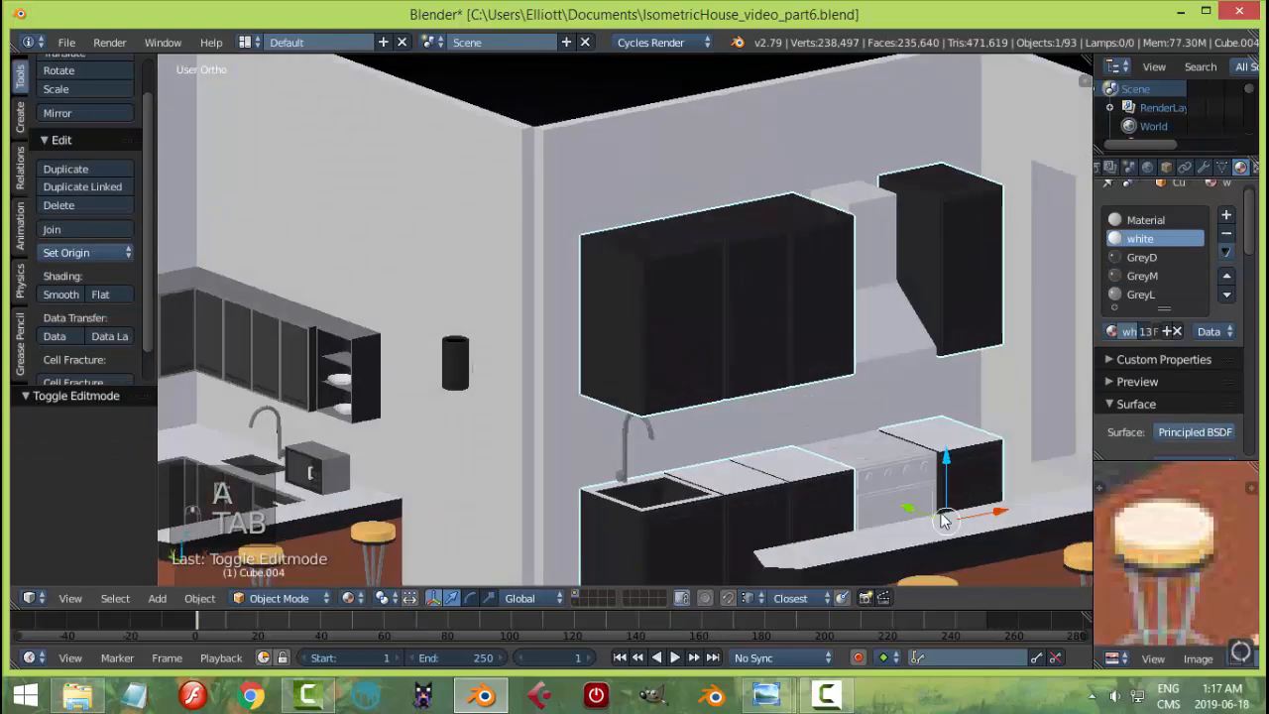
{"action": "mouse_move", "coordinate": [766, 694]}
{"action": "left_click", "coordinate": [672, 595]}
{"action": "left_click", "coordinate": [491, 706]}
{"action": "right_click", "coordinate": [615, 332]}
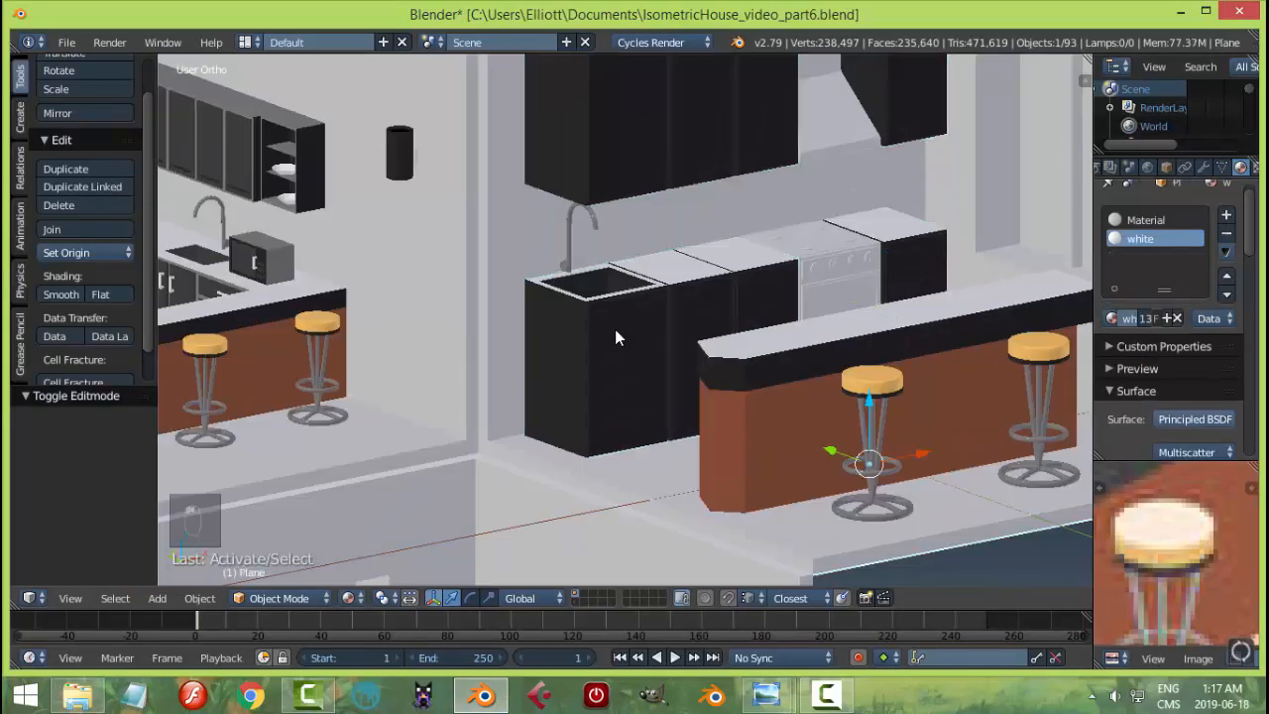
{"action": "scroll", "coordinate": [617, 322], "scroll_direction": "up", "scroll_amount": 3}
{"action": "key", "text": "Tab"}
{"action": "right_click", "coordinate": [629, 261]}
{"action": "middle_click_drag", "start_coordinate": [853, 199], "coordinate": [446, 289], "text": "shift"}
{"action": "middle_click_drag", "start_coordinate": [671, 264], "coordinate": [691, 292]}
{"action": "right_click", "coordinate": [592, 159], "text": "shift"}
{"action": "middle_click_drag", "start_coordinate": [658, 219], "coordinate": [754, 327], "text": "shift"}
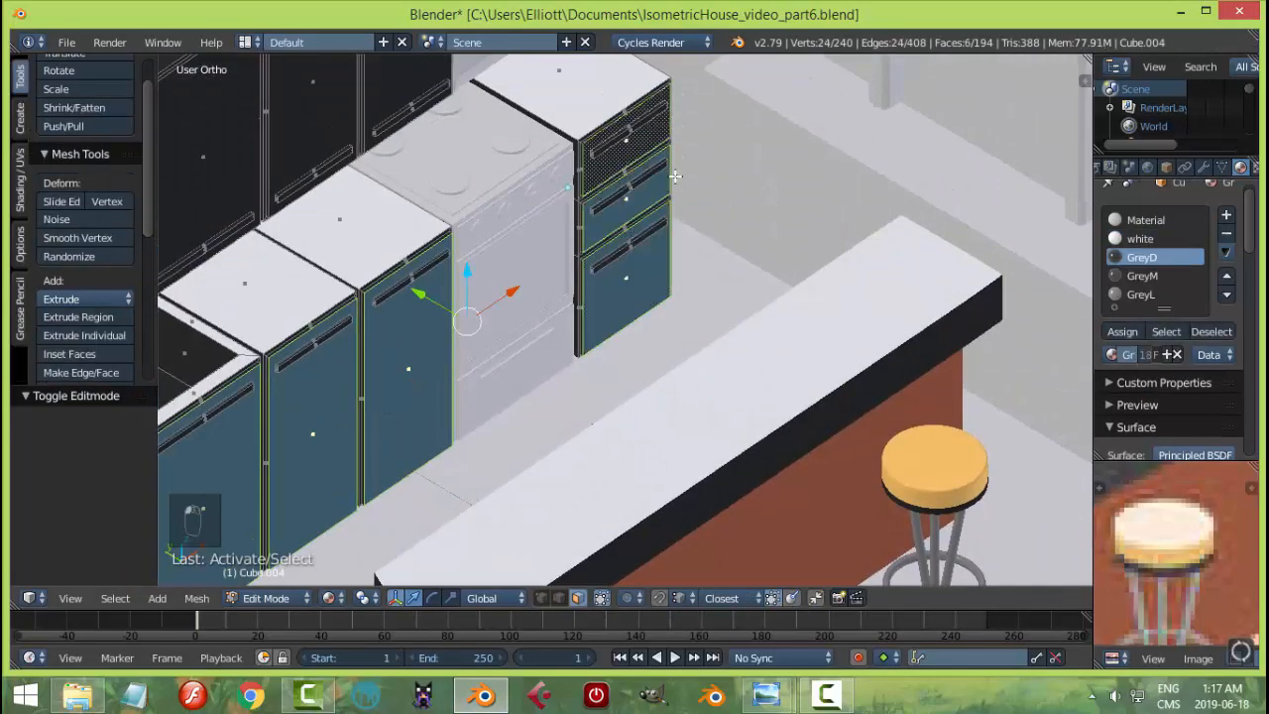
{"action": "key", "text": "ctrl+KP_Add"}
{"action": "mouse_move", "coordinate": [765, 694]}
{"action": "left_click", "coordinate": [665, 600]}
{"action": "left_click", "coordinate": [489, 703]}
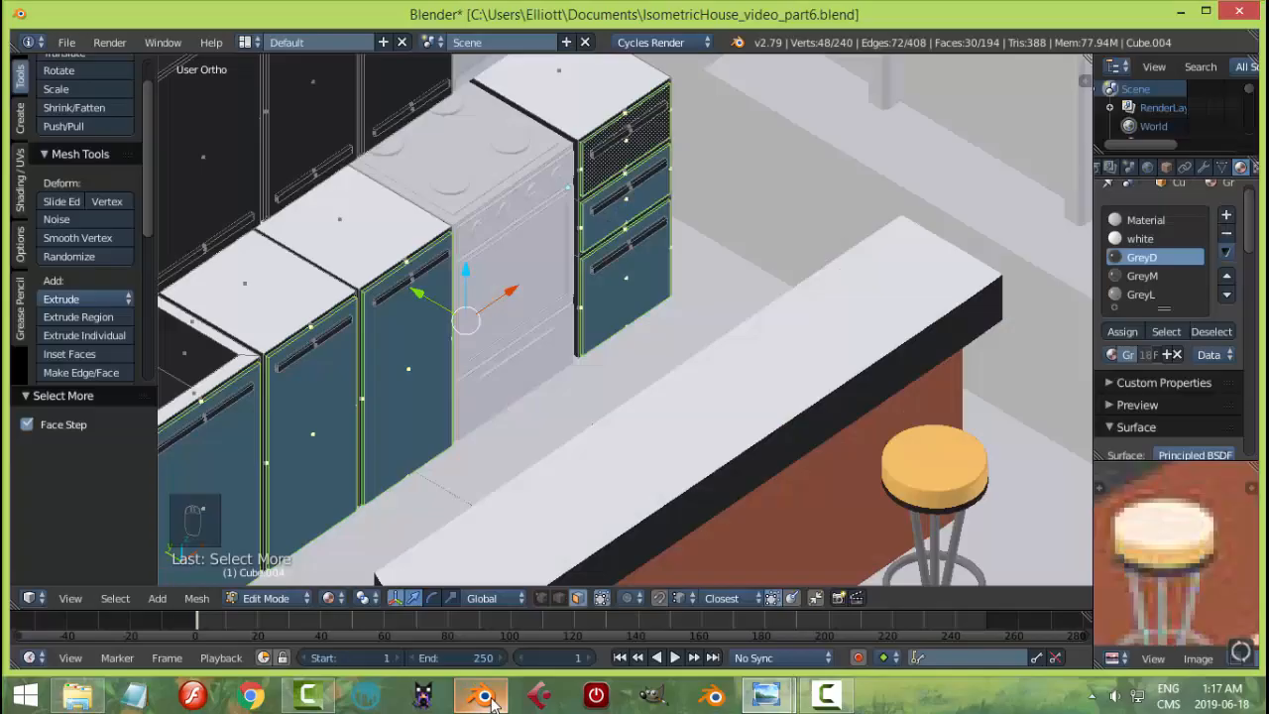
{"action": "left_click", "coordinate": [1141, 294]}
{"action": "left_click", "coordinate": [1130, 332]}
{"action": "key", "text": "a"}
{"action": "key", "text": "Tab"}
{"action": "scroll", "coordinate": [572, 288], "scroll_direction": "down", "scroll_amount": 4}
{"action": "key", "text": "a"}
{"action": "key", "text": "a"}
{"action": "key", "text": "a"}
- Compare the second kitchen's cabinet colours with the reference picture
{"action": "middle_click_drag", "start_coordinate": [694, 297], "coordinate": [656, 290]}
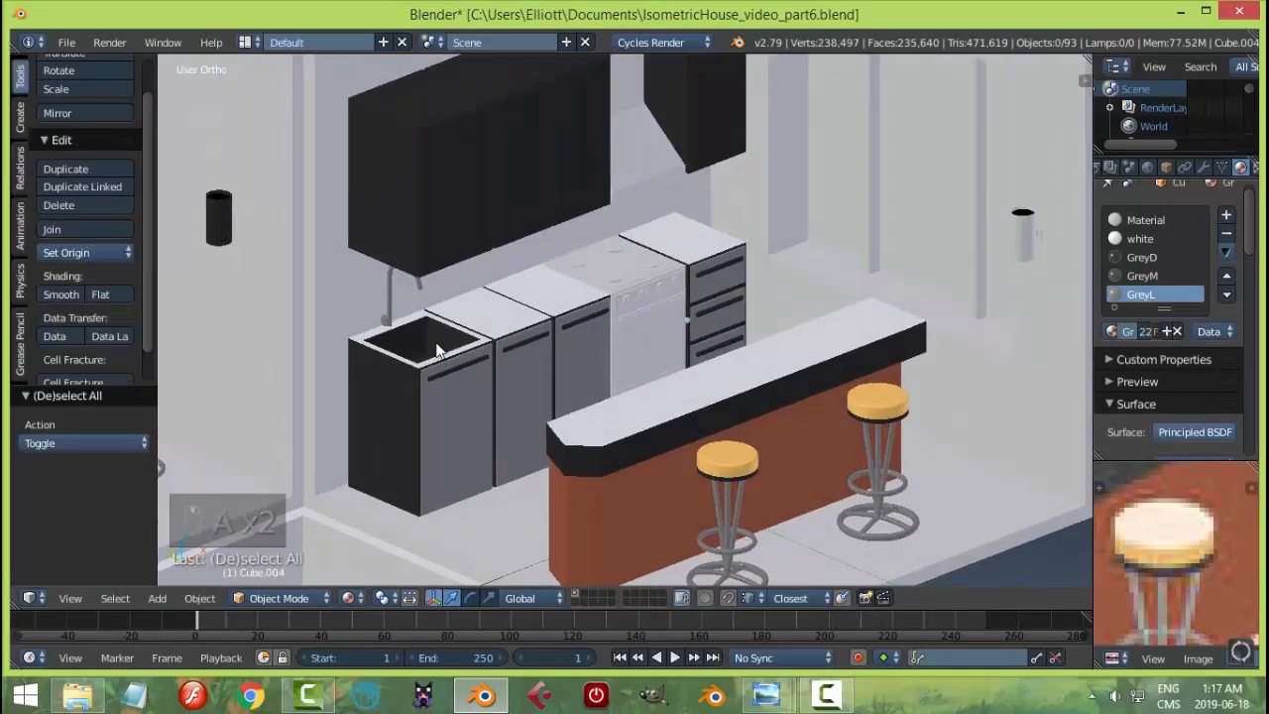
{"action": "mouse_move", "coordinate": [764, 696]}
{"action": "left_click", "coordinate": [666, 605]}
{"action": "left_click", "coordinate": [483, 698]}
{"action": "key", "text": "alt+Tab"}
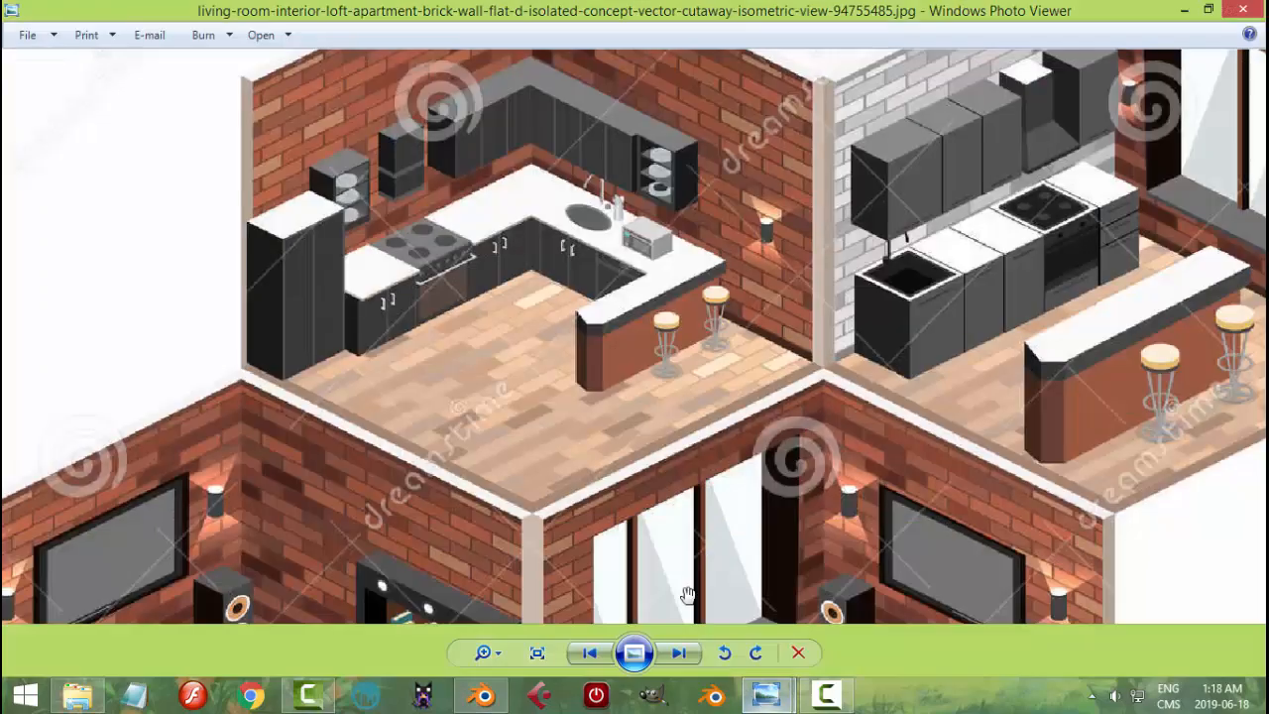
{"action": "left_click", "coordinate": [483, 696]}
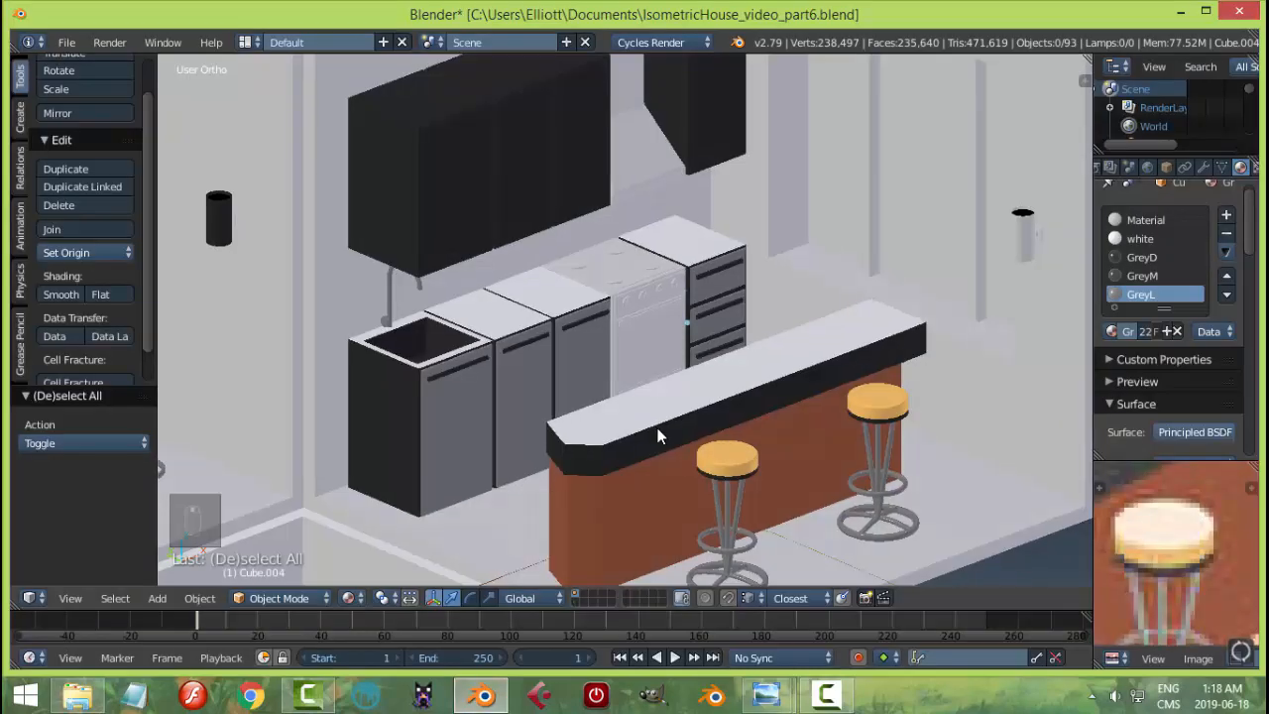
- Assign the GreyM material to the second kitchen's lower cabinet doors and drawer fronts, including their edge faces
{"action": "middle_click_drag", "start_coordinate": [657, 433], "coordinate": [712, 344]}
{"action": "scroll", "coordinate": [674, 359], "scroll_direction": "down", "scroll_amount": 2}
{"action": "key", "text": "Tab"}
{"action": "middle_click_drag", "start_coordinate": [830, 303], "coordinate": [813, 335]}
{"action": "scroll", "coordinate": [793, 313], "scroll_direction": "up", "scroll_amount": 3}
{"action": "right_click", "coordinate": [721, 253], "text": "shift"}
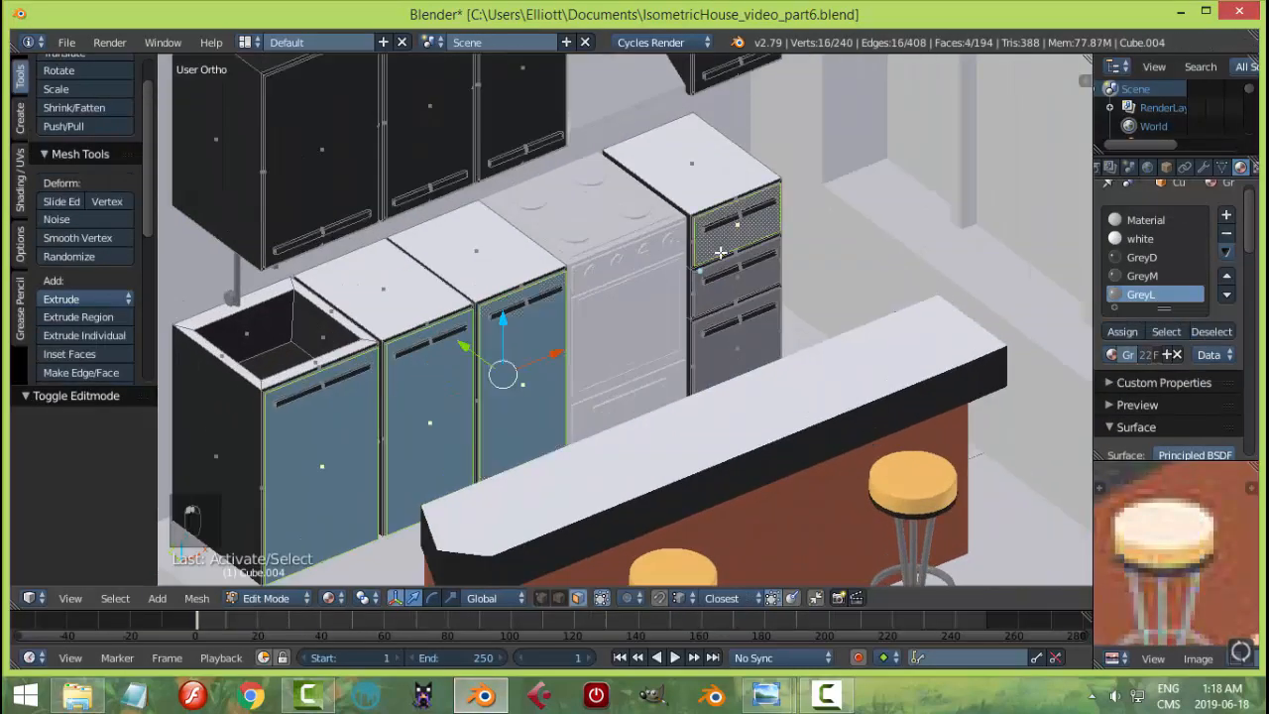
{"action": "key", "text": "ctrl+KP_Add"}
{"action": "left_click", "coordinate": [1142, 275]}
{"action": "left_click", "coordinate": [1122, 332]}
{"action": "key", "text": "Tab"}
{"action": "middle_click_drag", "start_coordinate": [635, 371], "coordinate": [640, 373]}
{"action": "scroll", "coordinate": [595, 362], "scroll_direction": "down", "scroll_amount": 1}
{"action": "middle_click_drag", "start_coordinate": [518, 342], "coordinate": [664, 384], "text": "shift"}
{"action": "scroll", "coordinate": [665, 385], "scroll_direction": "down", "scroll_amount": 3}
{"action": "middle_click_drag", "start_coordinate": [573, 249], "coordinate": [614, 293], "text": "shift"}
{"action": "right_click", "coordinate": [617, 294]}
{"action": "key", "text": "Tab"}
{"action": "key", "text": "Tab"}
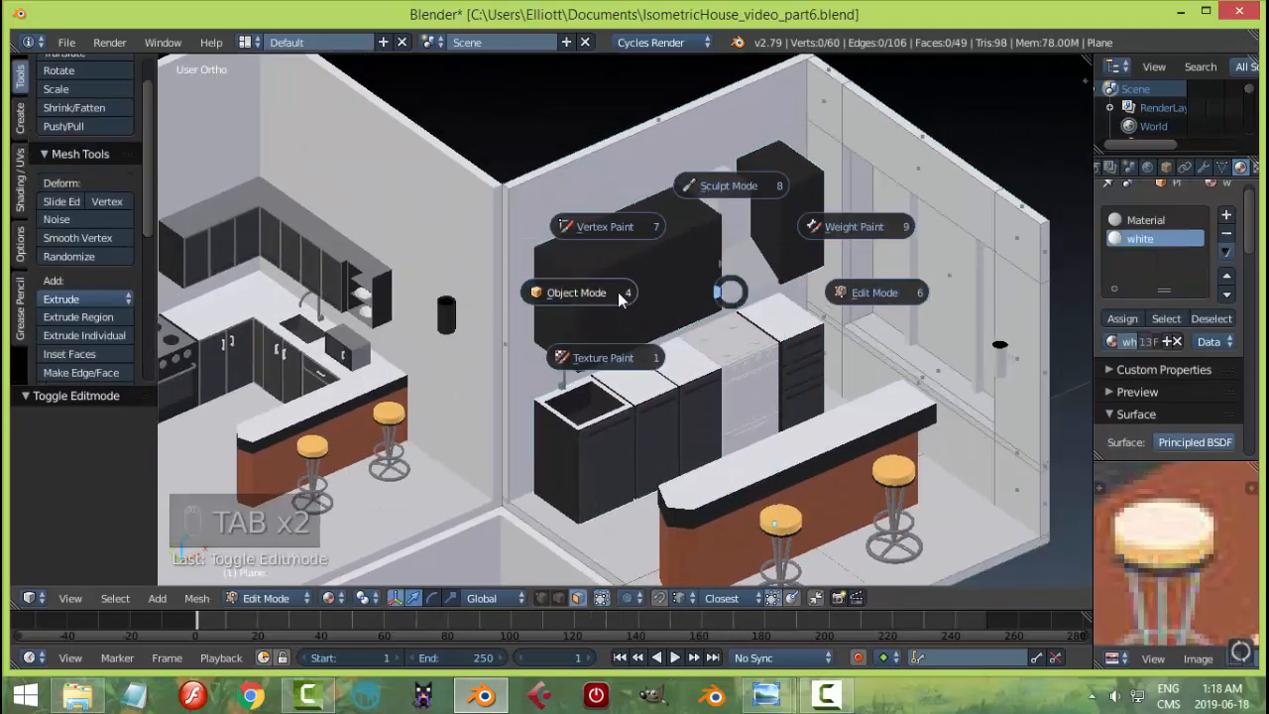
- Assign the GreyL material to the top faces of the second kitchen's upper cabinets
{"action": "right_click", "coordinate": [622, 298]}
{"action": "key", "text": "Tab"}
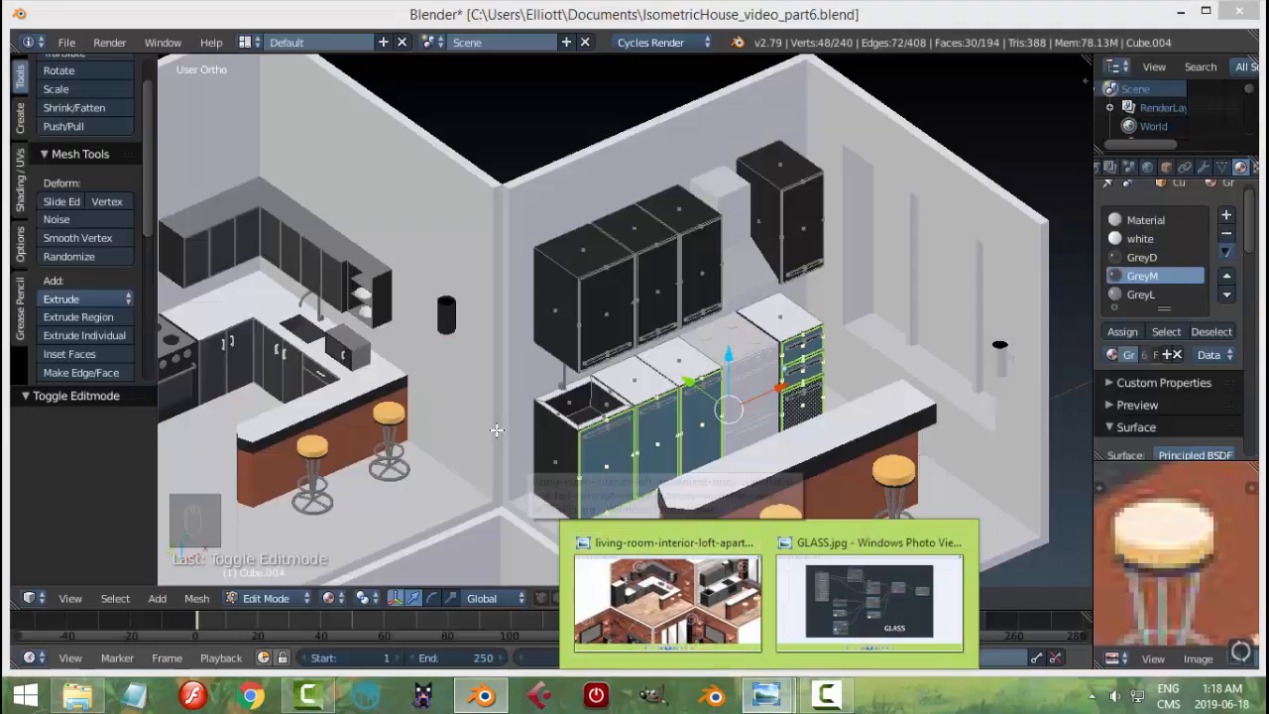
{"action": "right_click", "coordinate": [628, 213]}
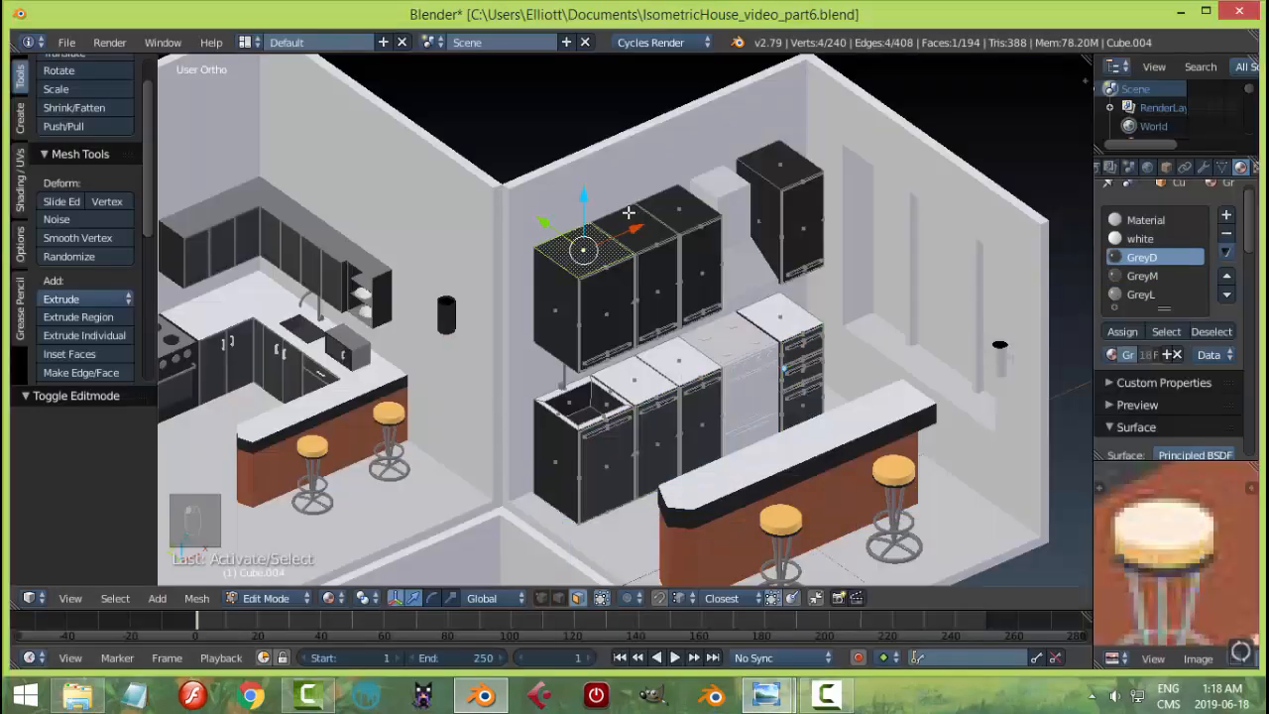
{"action": "left_click", "coordinate": [1133, 295]}
{"action": "left_click", "coordinate": [1122, 332]}
{"action": "key", "text": "a"}
- Assign the GreyM material to the second kitchen's upper cabinet doors, including their edge faces
{"action": "right_click", "coordinate": [606, 313]}
{"action": "right_click", "coordinate": [656, 293], "text": "shift"}
{"action": "right_click", "coordinate": [700, 277], "text": "shift"}
{"action": "right_click", "coordinate": [803, 223], "text": "shift"}
{"action": "key", "text": "ctrl+KP_Add"}
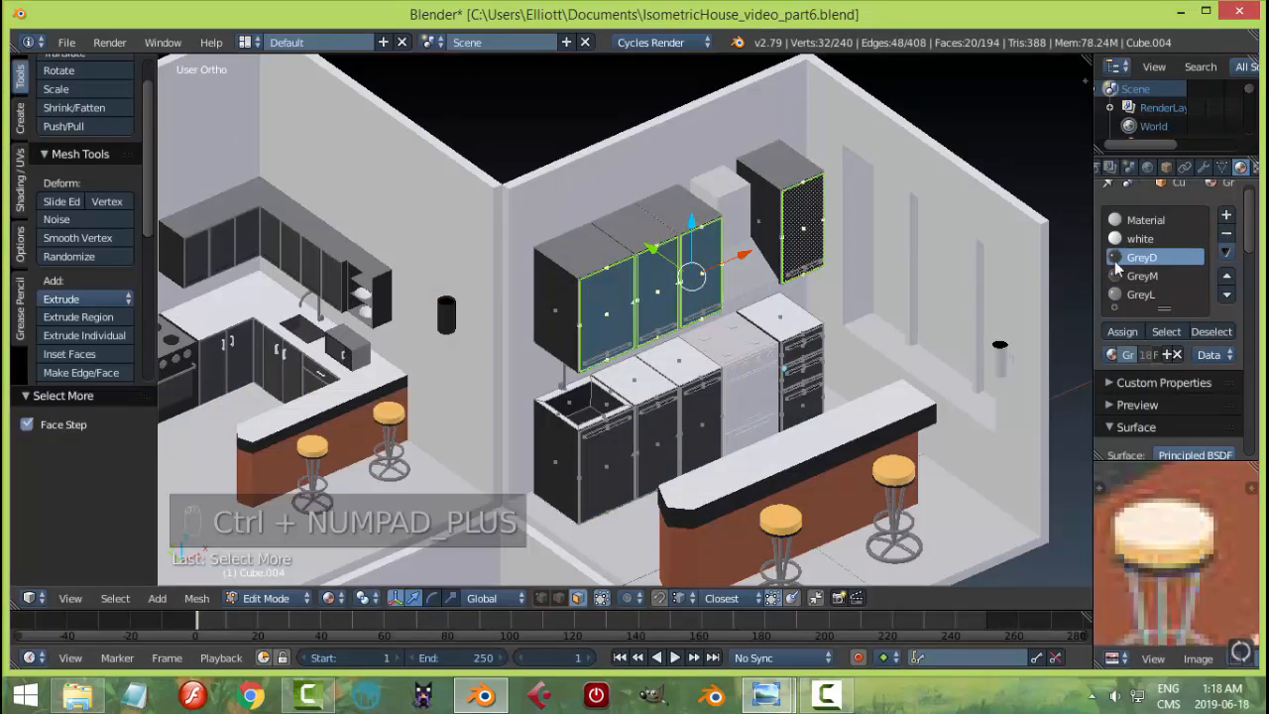
{"action": "left_click", "coordinate": [623, 332]}
- Following the reference picture, add the GreyD material to the second kitchen's range hood and assign it to all faces
{"action": "middle_click_drag", "start_coordinate": [635, 327], "coordinate": [786, 372]}
{"action": "key", "text": "alt+Tab"}
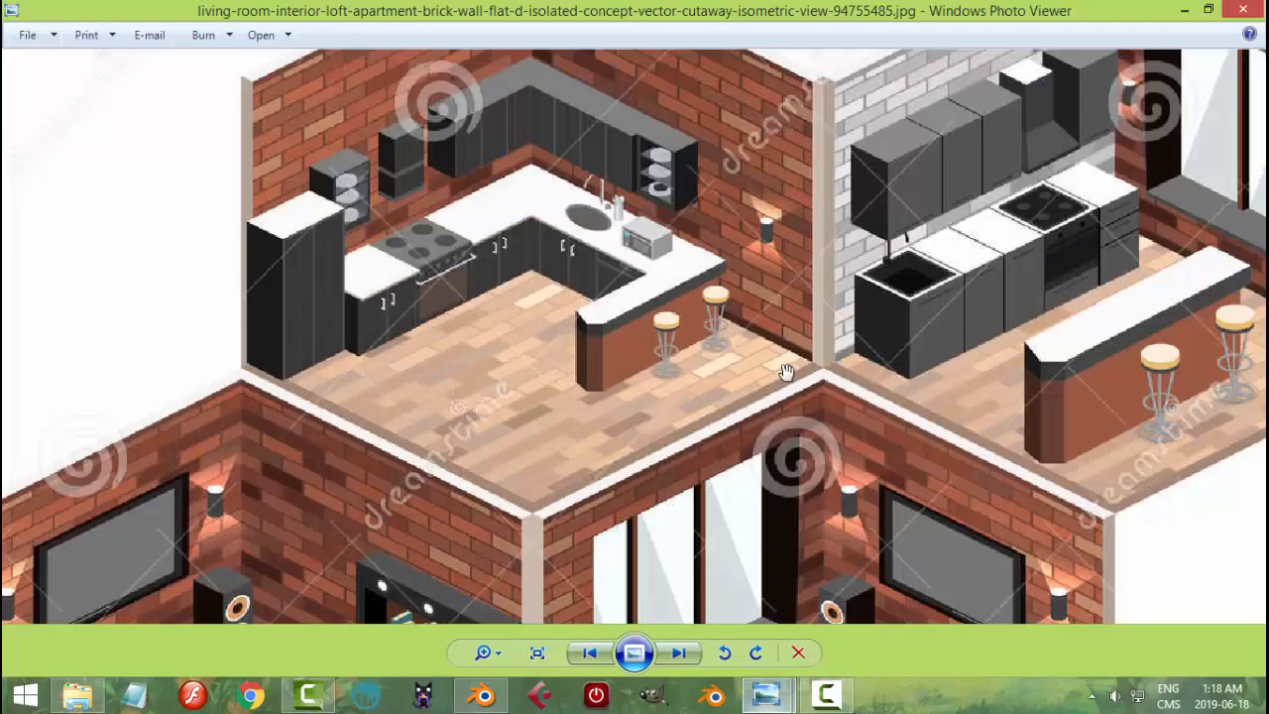
{"action": "left_click", "coordinate": [481, 697]}
{"action": "right_click", "coordinate": [692, 295]}
{"action": "key", "text": "Tab"}
{"action": "key", "text": "a"}
{"action": "key", "text": "a"}
{"action": "left_click", "coordinate": [1227, 215]}
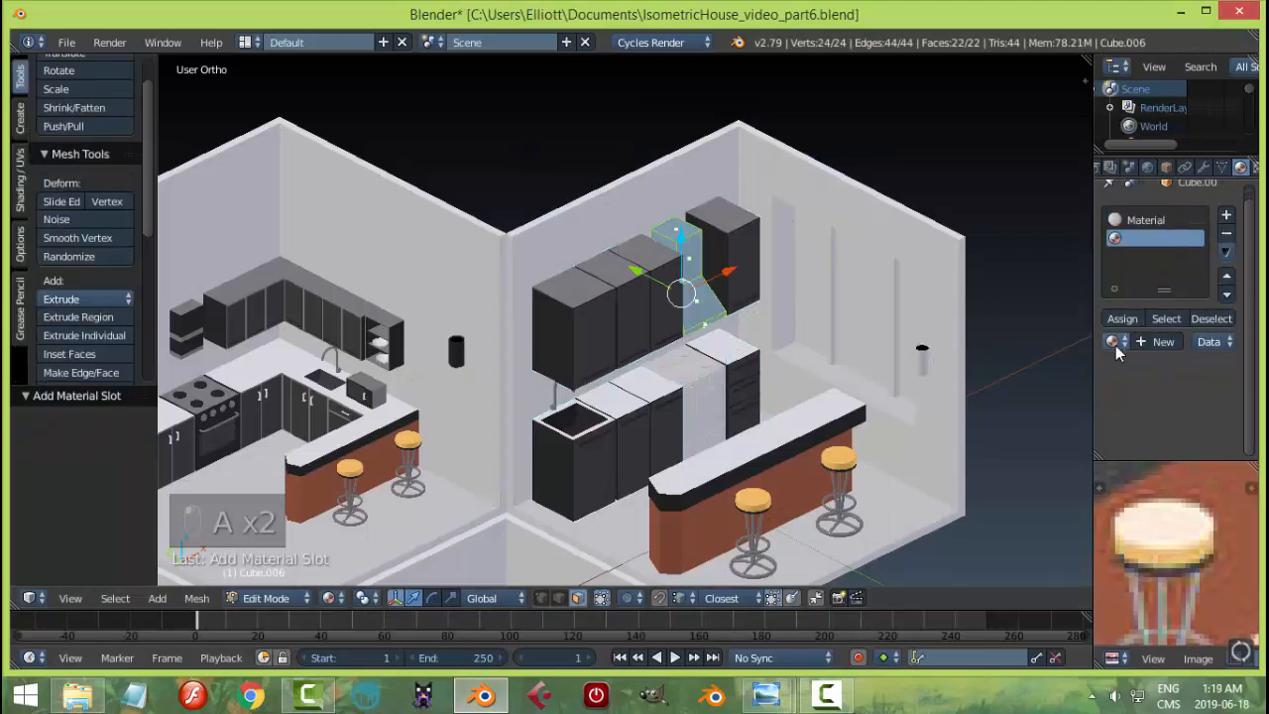
{"action": "left_click", "coordinate": [1114, 342]}
{"action": "left_click", "coordinate": [1041, 426]}
- Add the white material to the range hood and assign it to its top face
{"action": "left_click", "coordinate": [1228, 215]}
{"action": "left_click", "coordinate": [1113, 343]}
{"action": "left_click", "coordinate": [949, 493]}
{"action": "left_click", "coordinate": [1122, 318]}
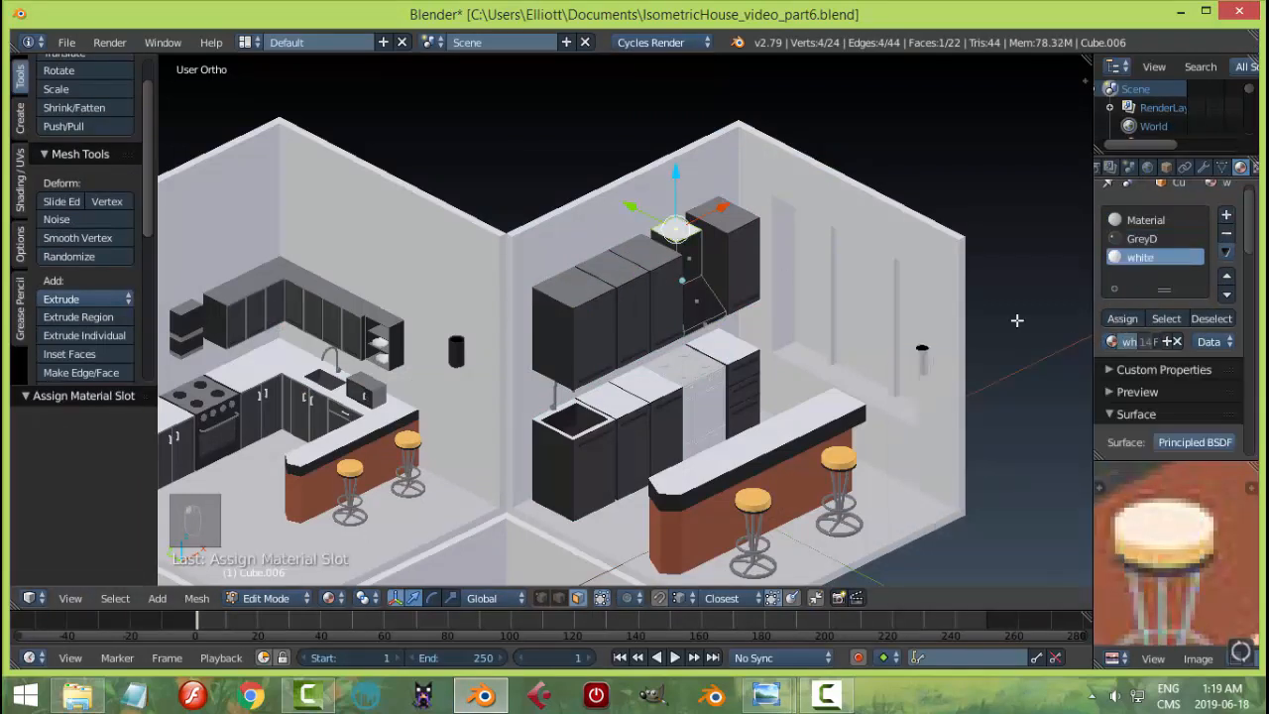
- Following the reference picture, add the GreyM material to the range hood and apply it to the upper front face
{"action": "key", "text": "a"}
{"action": "right_click", "coordinate": [697, 299]}
{"action": "left_click", "coordinate": [766, 697]}
{"action": "left_click", "coordinate": [666, 607]}
{"action": "left_click", "coordinate": [483, 697]}
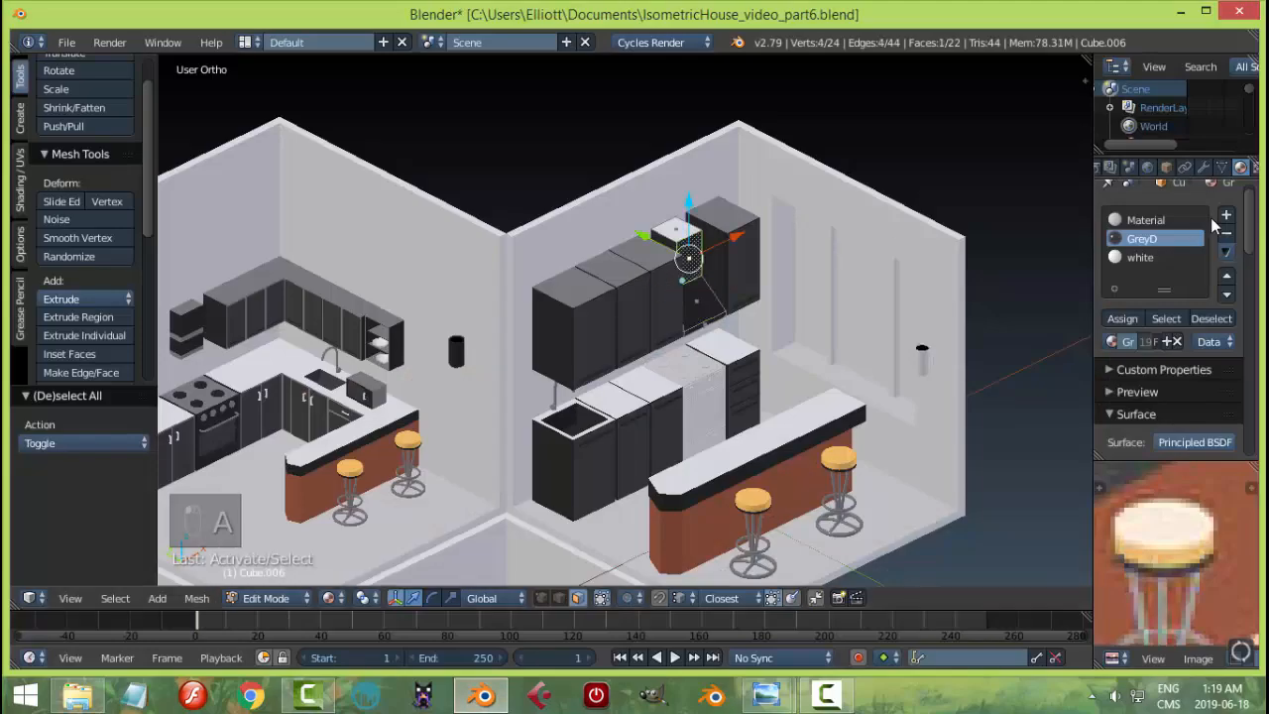
{"action": "left_click", "coordinate": [1226, 215]}
{"action": "left_click", "coordinate": [1114, 342]}
{"action": "left_click", "coordinate": [952, 439]}
{"action": "key", "text": "a"}
- Add the GreyL material to the range hood, assign it to the sloped front face, and save the file
{"action": "left_click", "coordinate": [1226, 216]}
{"action": "left_click", "coordinate": [1114, 354]}
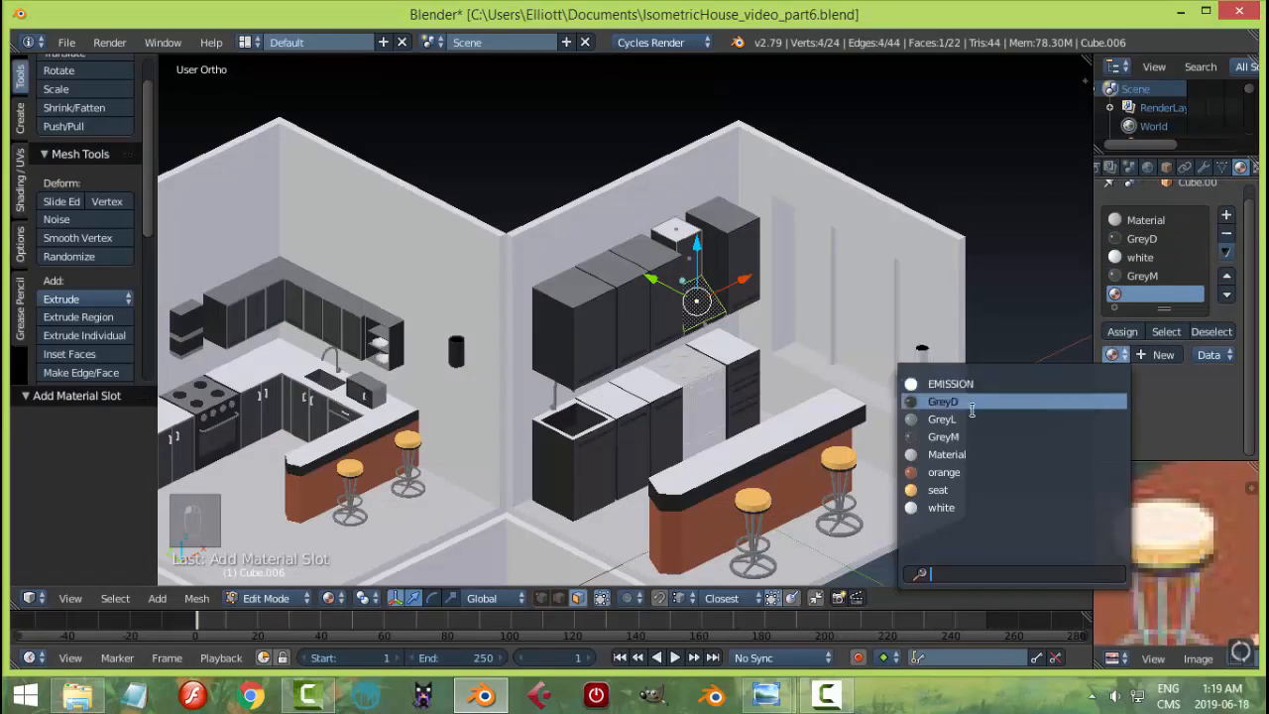
{"action": "left_click", "coordinate": [956, 420]}
{"action": "left_click", "coordinate": [1122, 332]}
{"action": "key", "text": "a"}
{"action": "key", "text": "Tab"}
{"action": "key", "text": "a"}
{"action": "key", "text": "a"}
{"action": "key", "text": "ctrl+s"}
- Following the reference picture, add the white material to the second kitchen's stove and assign it to the cooktop rim
{"action": "middle_click_drag", "start_coordinate": [783, 307], "coordinate": [788, 345]}
{"action": "left_click", "coordinate": [770, 696]}
{"action": "left_click", "coordinate": [481, 696]}
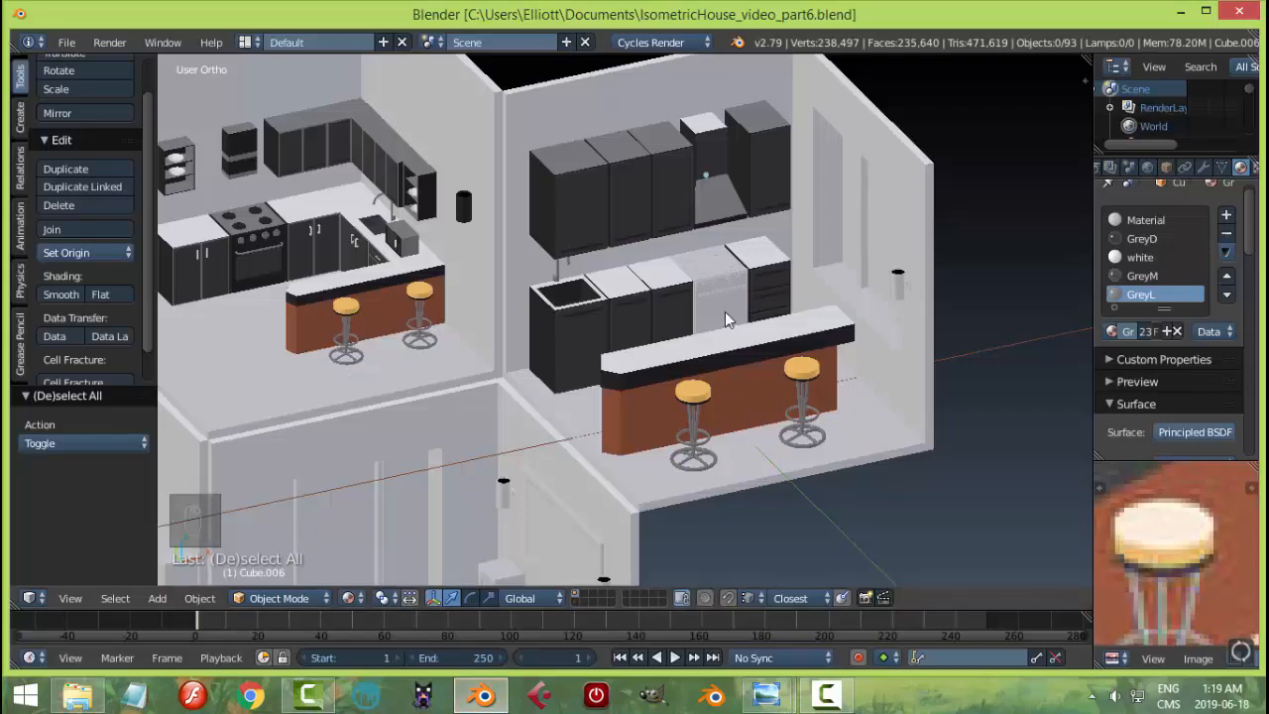
{"action": "scroll", "coordinate": [725, 312], "scroll_direction": "up", "scroll_amount": 2}
{"action": "right_click", "coordinate": [748, 311]}
{"action": "key", "text": "Tab"}
{"action": "left_click", "coordinate": [895, 311]}
{"action": "scroll", "coordinate": [728, 437], "scroll_direction": "up", "scroll_amount": 9}
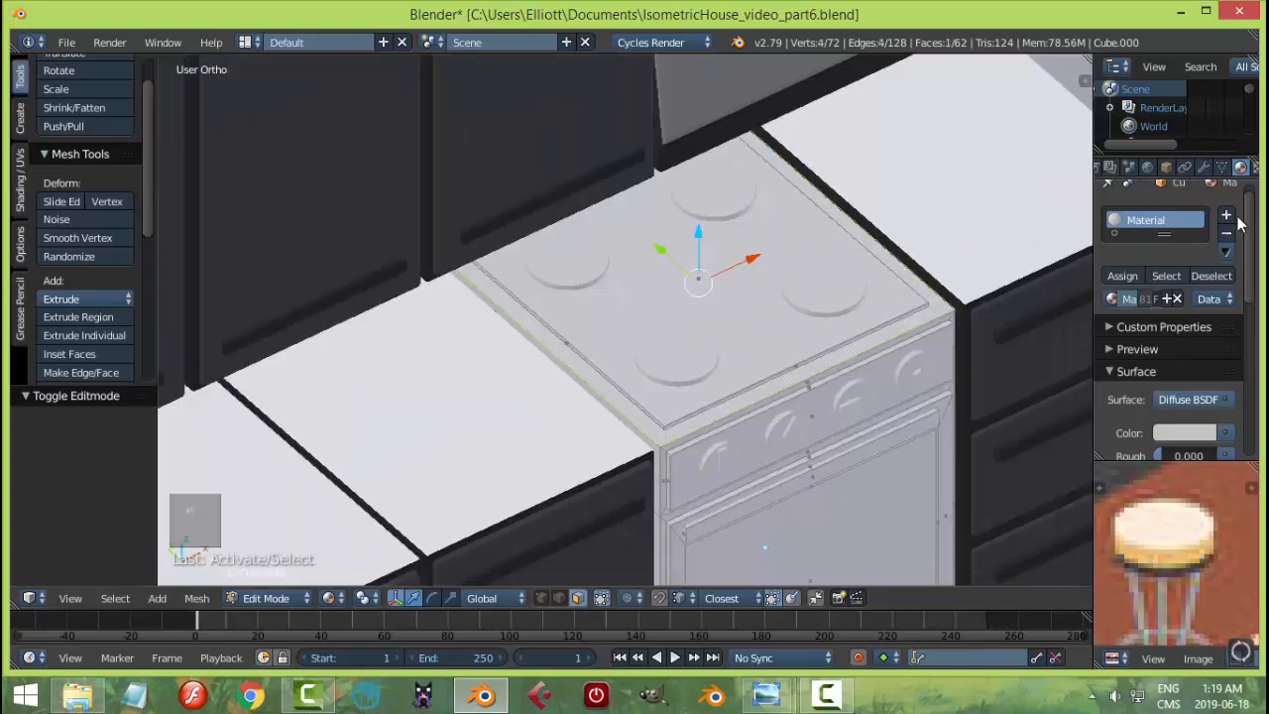
{"action": "left_click", "coordinate": [1227, 215]}
{"action": "left_click", "coordinate": [1113, 341]}
{"action": "left_click", "coordinate": [957, 493]}
{"action": "left_click", "coordinate": [1122, 318]}
- Add the GreyD material to the stove and assign it to all faces except the cooktop rim
{"action": "key", "text": "a"}
{"action": "key", "text": "a"}
{"action": "key", "text": "a"}
{"action": "left_click", "coordinate": [1226, 215]}
{"action": "left_click", "coordinate": [1113, 341]}
{"action": "left_click", "coordinate": [1031, 389]}
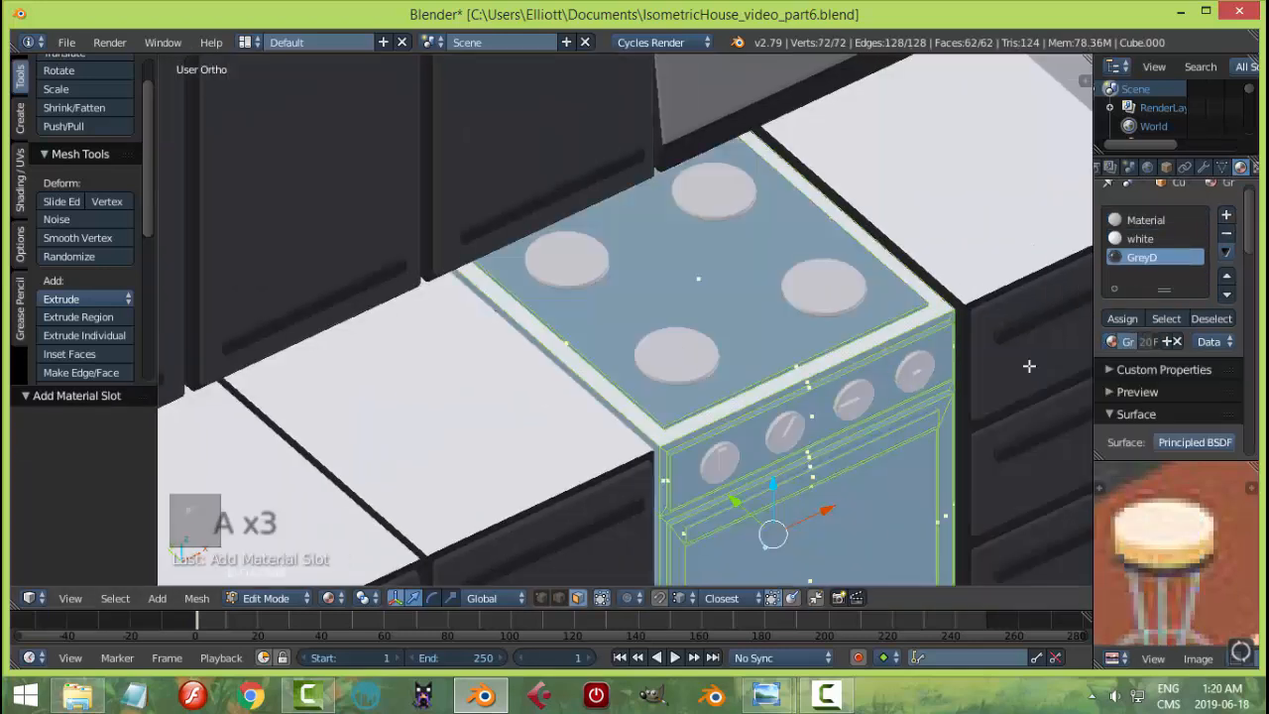
{"action": "left_click", "coordinate": [1122, 319]}
{"action": "key", "text": "a"}
{"action": "left_click", "coordinate": [1125, 322]}
{"action": "key", "text": "a"}
- Add the GreyM material to the stove and assign it to the bottom drawer front, including its edge faces
{"action": "scroll", "coordinate": [837, 437], "scroll_direction": "down", "scroll_amount": 3}
{"action": "middle_click_drag", "start_coordinate": [834, 458], "coordinate": [850, 337], "text": "shift"}
{"action": "scroll", "coordinate": [773, 332], "scroll_direction": "down", "scroll_amount": 5}
{"action": "right_click", "coordinate": [674, 300]}
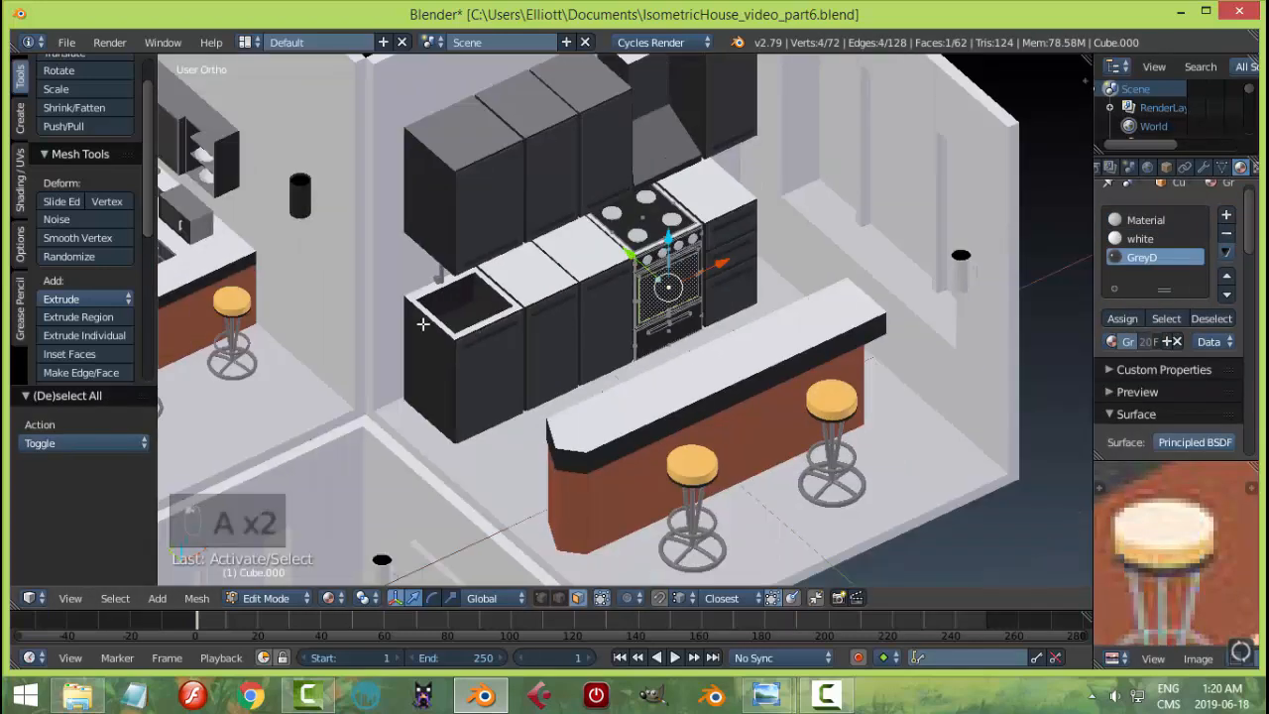
{"action": "middle_click_drag", "start_coordinate": [451, 321], "coordinate": [444, 288], "text": "shift"}
{"action": "left_click", "coordinate": [1228, 216]}
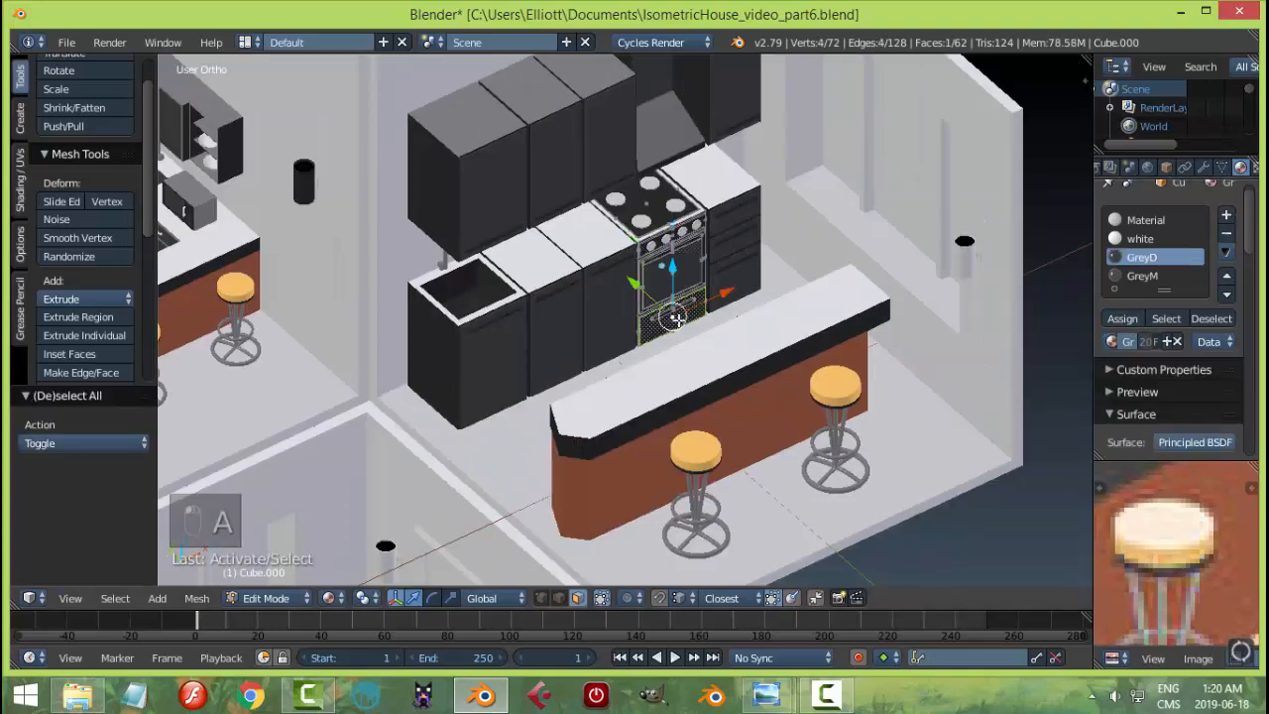
{"action": "key", "text": "ctrl+KP_Add"}
{"action": "scroll", "coordinate": [675, 320], "scroll_direction": "up", "scroll_amount": 5}
{"action": "middle_click_drag", "start_coordinate": [675, 319], "coordinate": [556, 260], "text": "shift"}
{"action": "left_click", "coordinate": [1143, 276]}
{"action": "left_click", "coordinate": [1123, 318]}
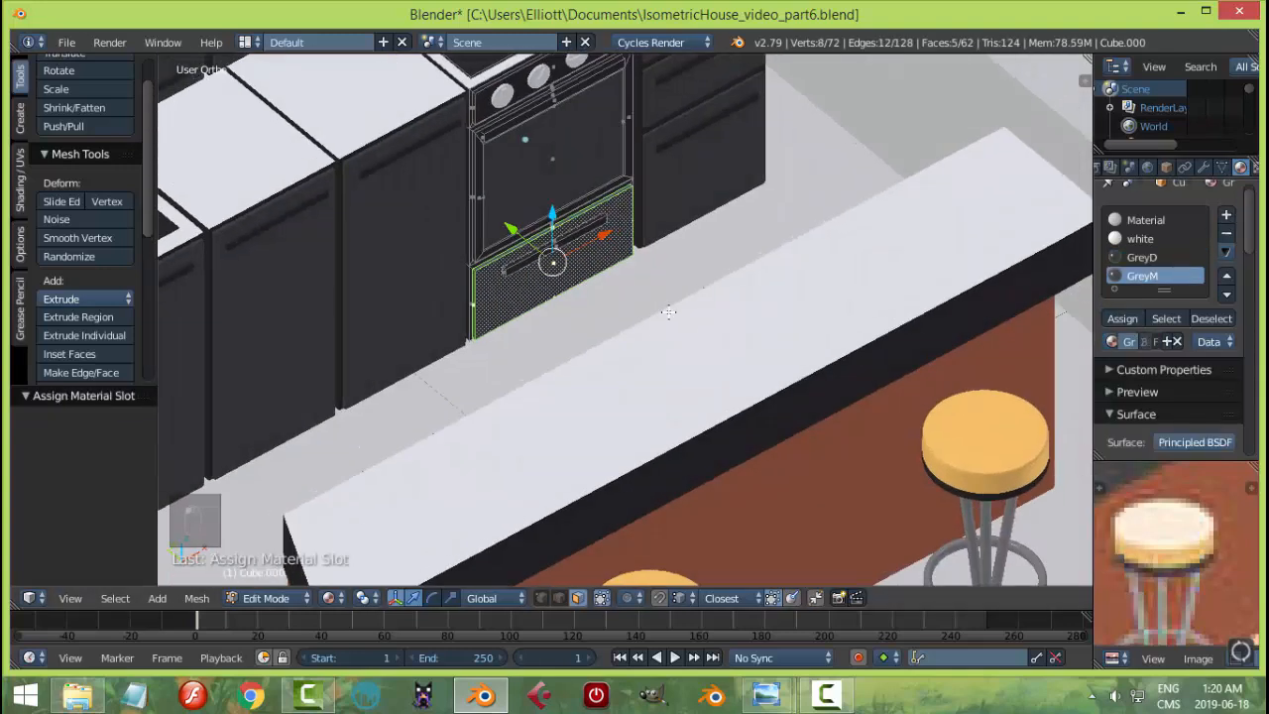
{"action": "key", "text": "Tab"}
{"action": "scroll", "coordinate": [626, 258], "scroll_direction": "down", "scroll_amount": 6}
{"action": "key", "text": "a"}
{"action": "mouse_move", "coordinate": [766, 694]}
{"action": "mouse_move", "coordinate": [677, 610]}
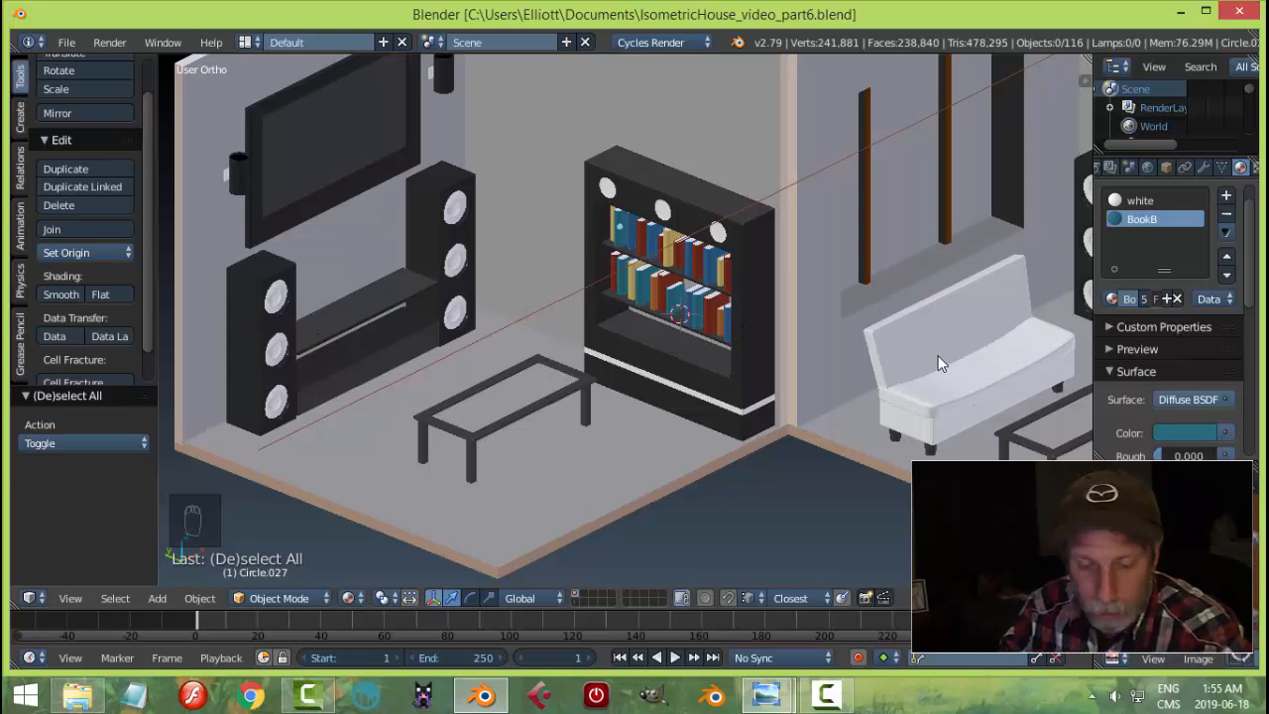
- Add a new material named glass to the top pane of the coffee table beside the white sofa
{"action": "scroll", "coordinate": [933, 326], "scroll_direction": "down", "scroll_amount": 1}
{"action": "middle_click_drag", "start_coordinate": [891, 279], "coordinate": [762, 312], "text": "shift"}
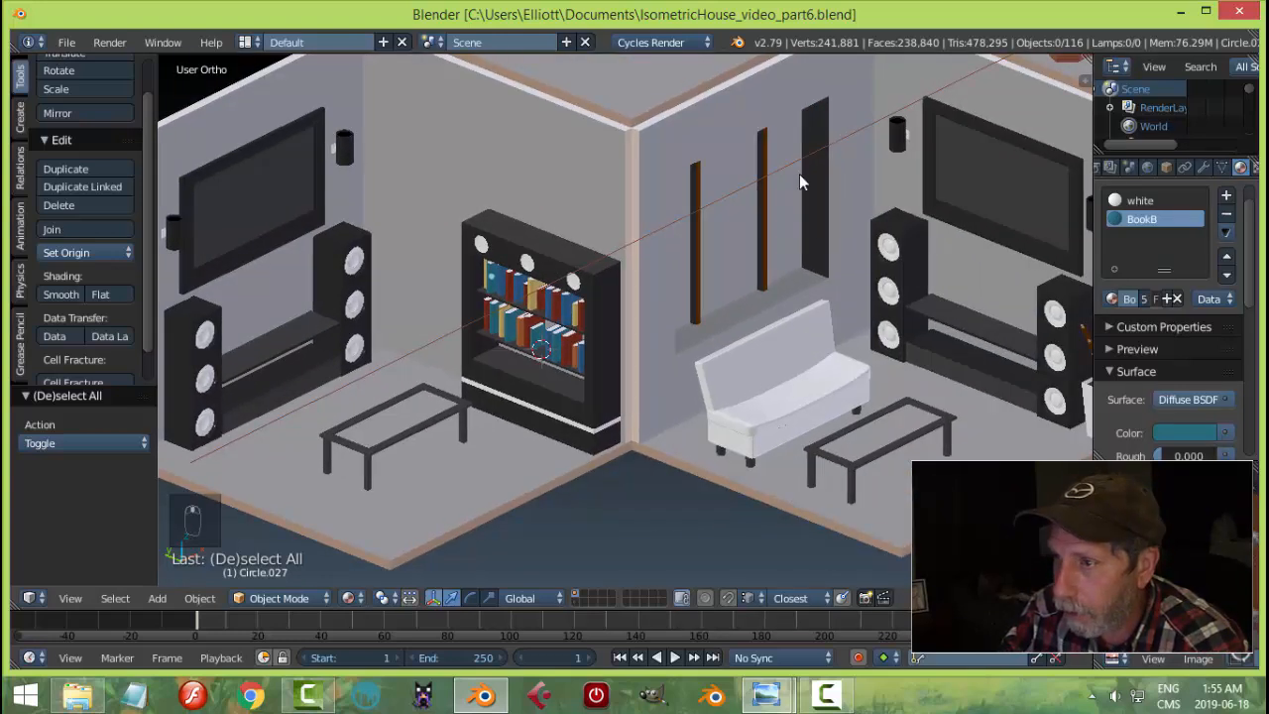
{"action": "scroll", "coordinate": [844, 287], "scroll_direction": "down", "scroll_amount": 2}
{"action": "scroll", "coordinate": [689, 264], "scroll_direction": "down", "scroll_amount": 1}
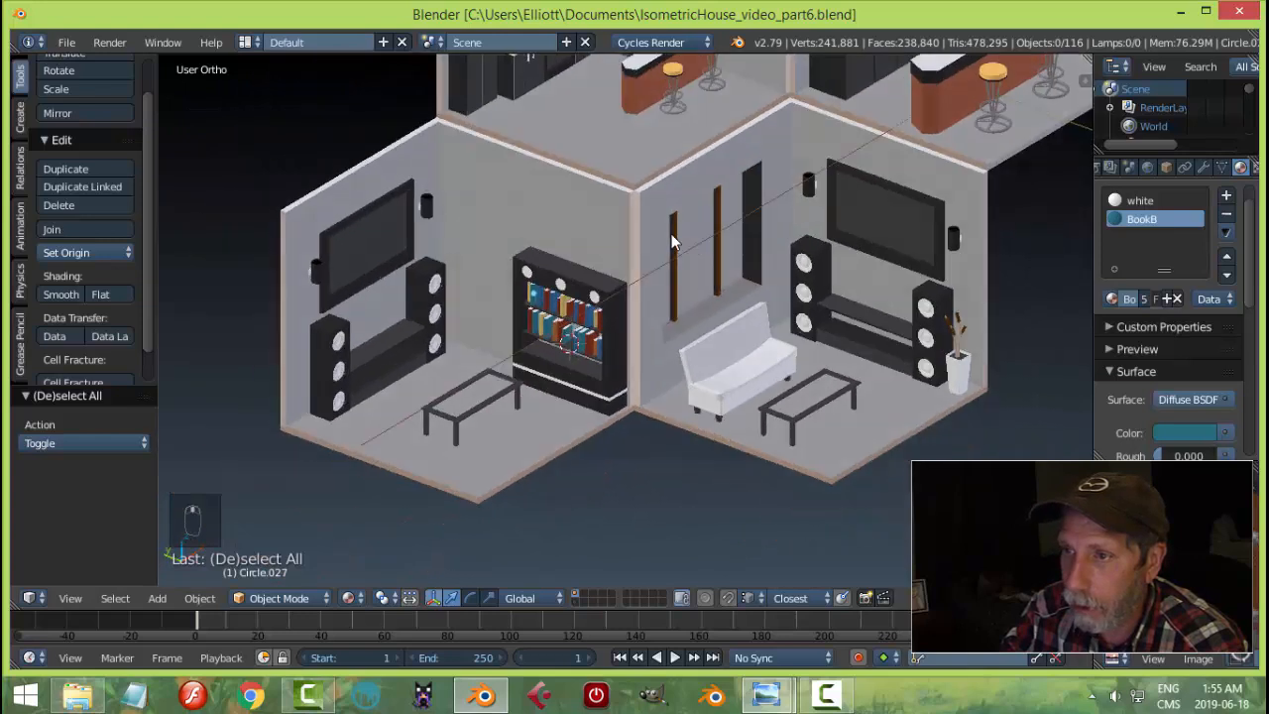
{"action": "scroll", "coordinate": [662, 294], "scroll_direction": "down", "scroll_amount": 1}
{"action": "scroll", "coordinate": [680, 364], "scroll_direction": "up", "scroll_amount": 2}
{"action": "middle_click_drag", "start_coordinate": [806, 409], "coordinate": [783, 354], "text": "shift"}
{"action": "scroll", "coordinate": [714, 328], "scroll_direction": "up", "scroll_amount": 2}
{"action": "middle_click_drag", "start_coordinate": [713, 328], "coordinate": [902, 293]}
{"action": "right_click", "coordinate": [765, 284]}
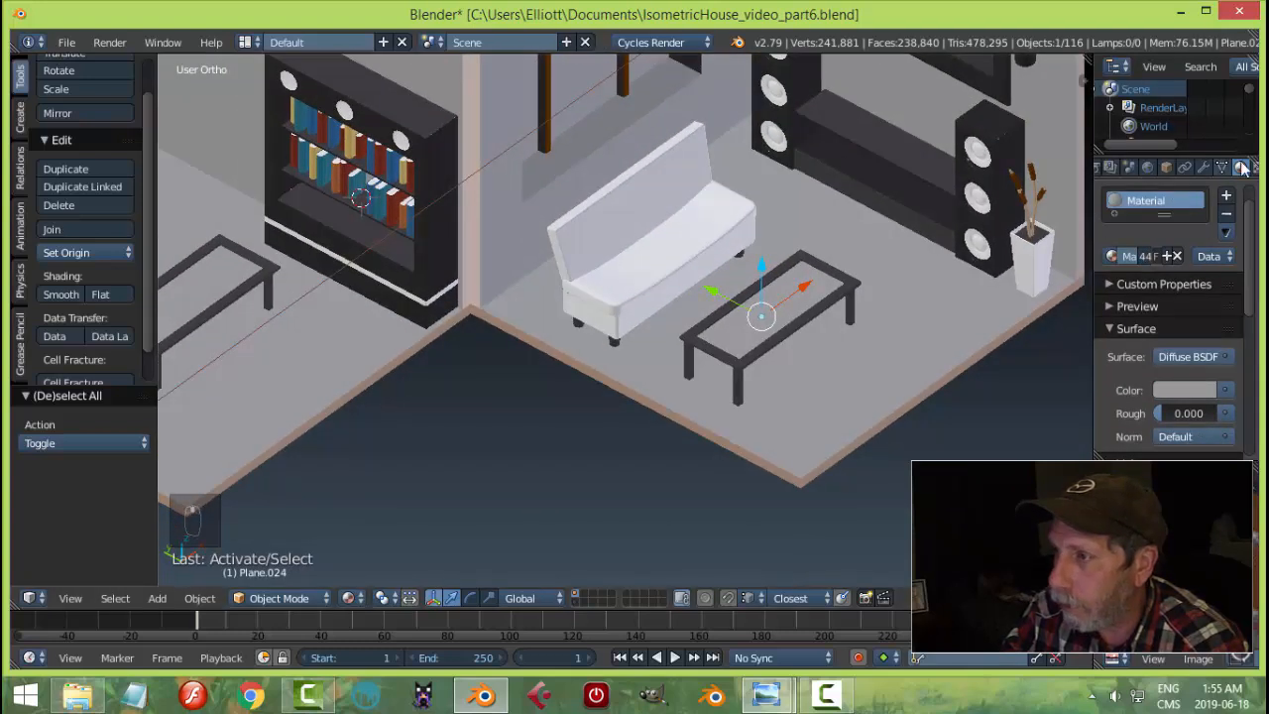
{"action": "left_click", "coordinate": [1227, 200]}
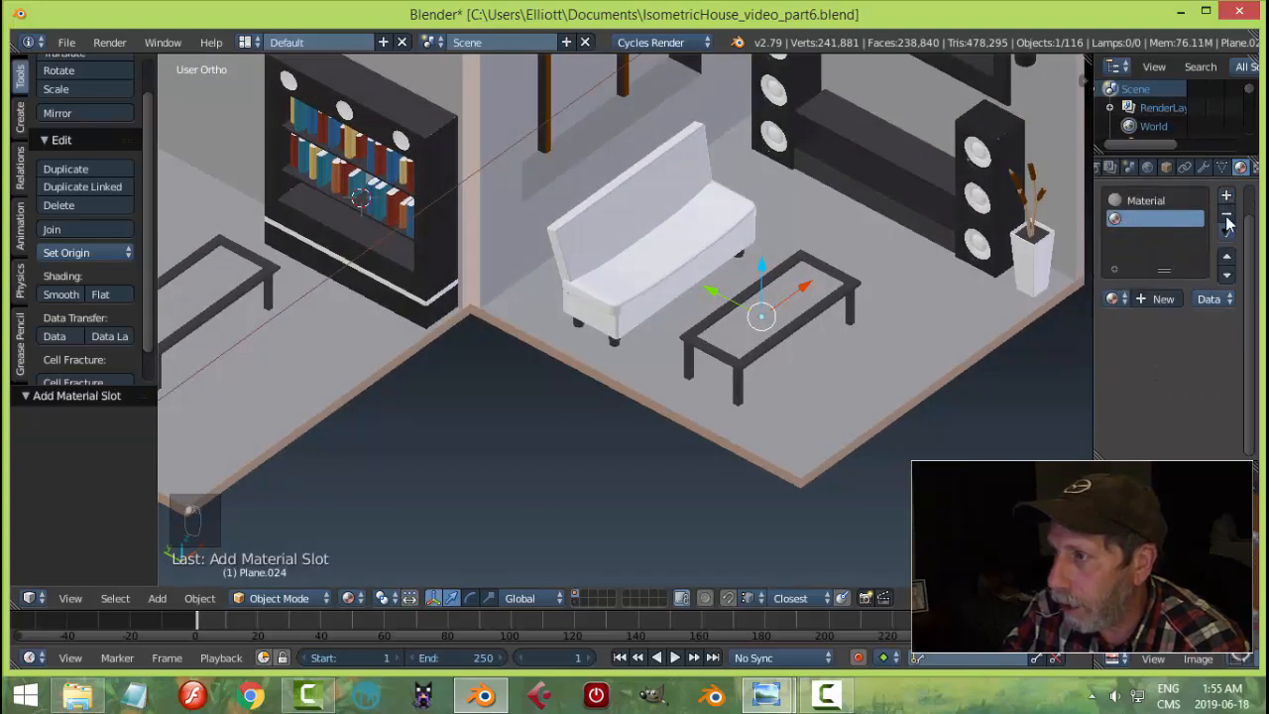
{"action": "left_click", "coordinate": [1160, 298]}
{"action": "double_click", "coordinate": [1143, 219]}
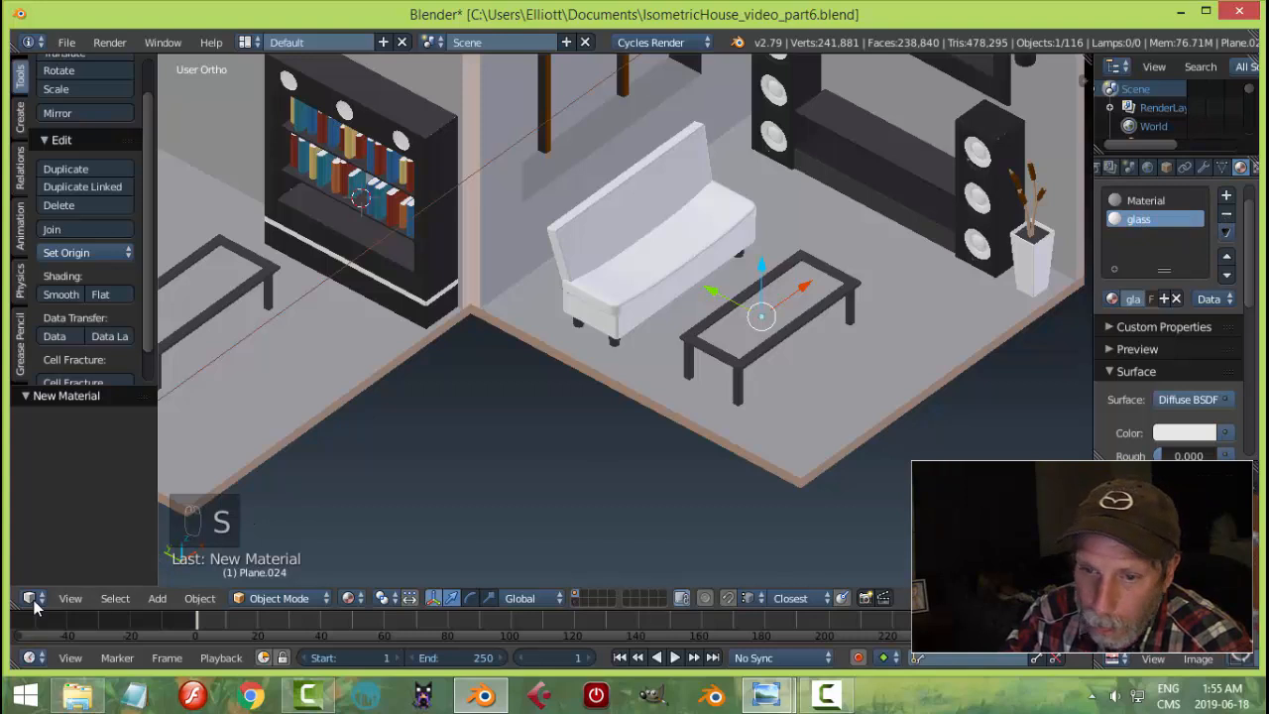
- Split the 3D view in two and turn one half into a Node Editor without its properties sidebar
{"action": "left_click_drag", "start_coordinate": [14, 605], "coordinate": [569, 533]}
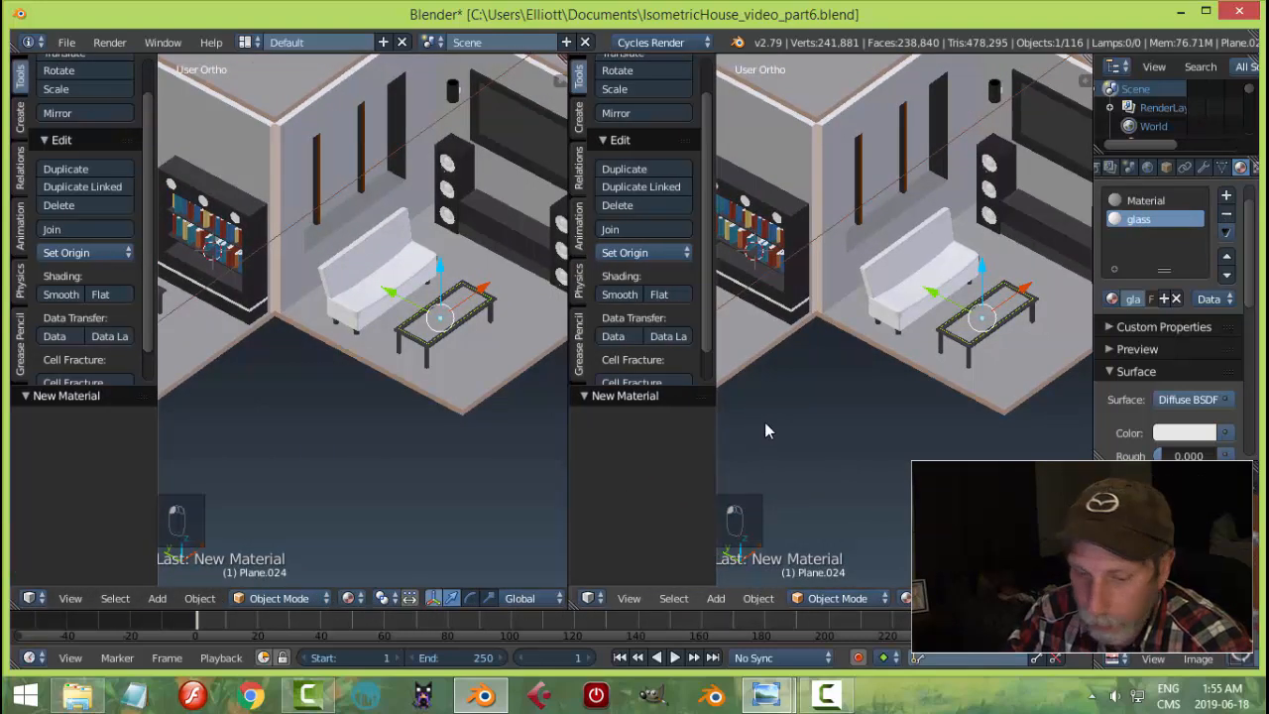
{"action": "key", "text": "t"}
{"action": "key", "text": "t"}
{"action": "left_click", "coordinate": [32, 598]}
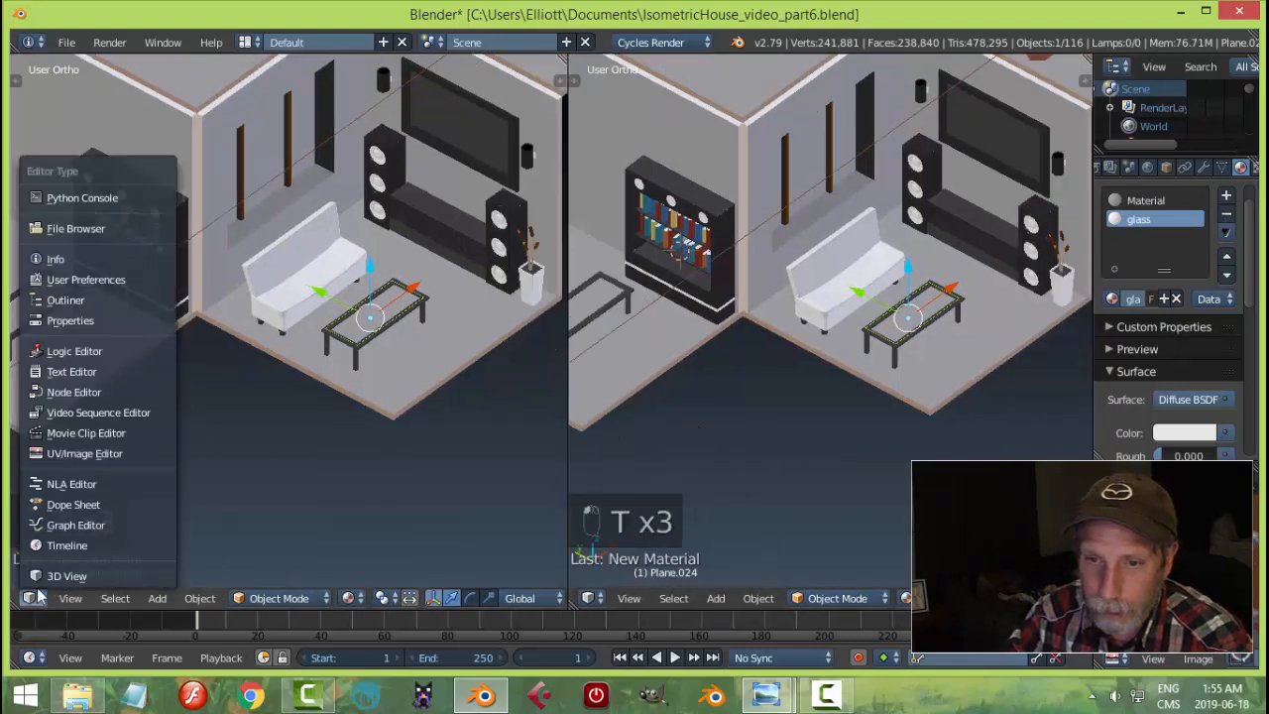
{"action": "left_click", "coordinate": [78, 391]}
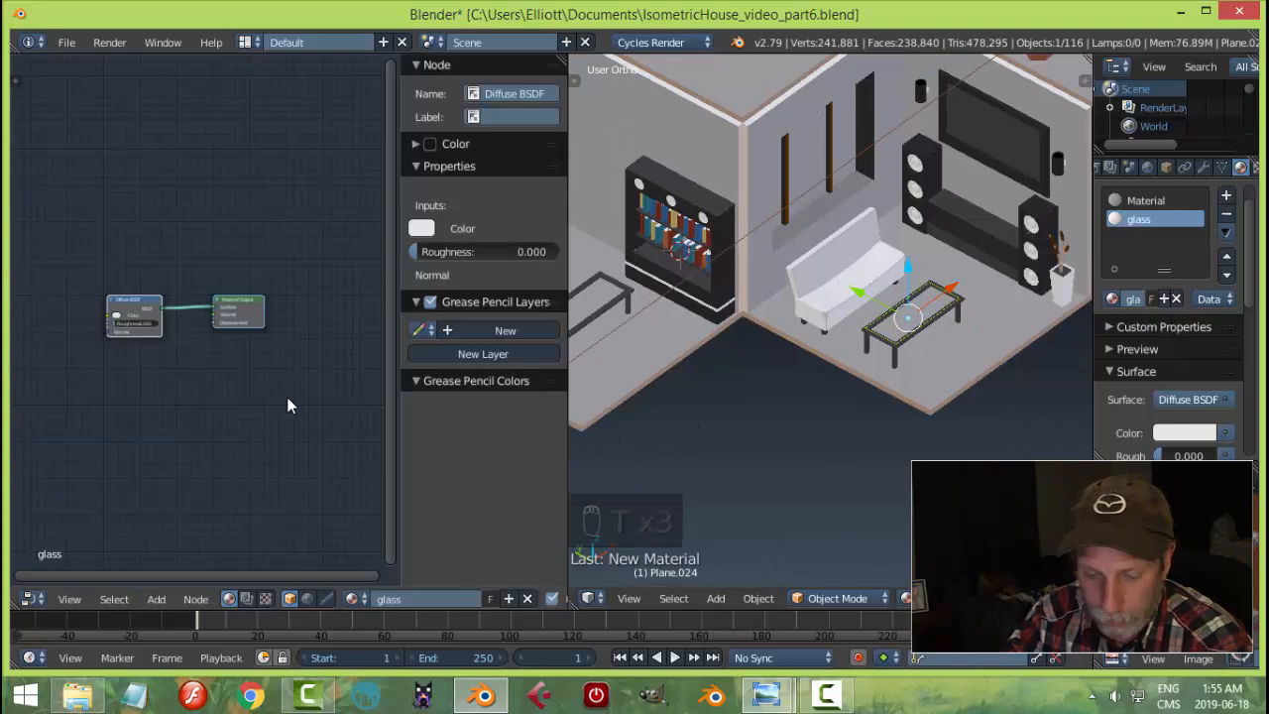
{"action": "key", "text": "n"}
{"action": "scroll", "coordinate": [288, 405], "scroll_direction": "up", "scroll_amount": 3}
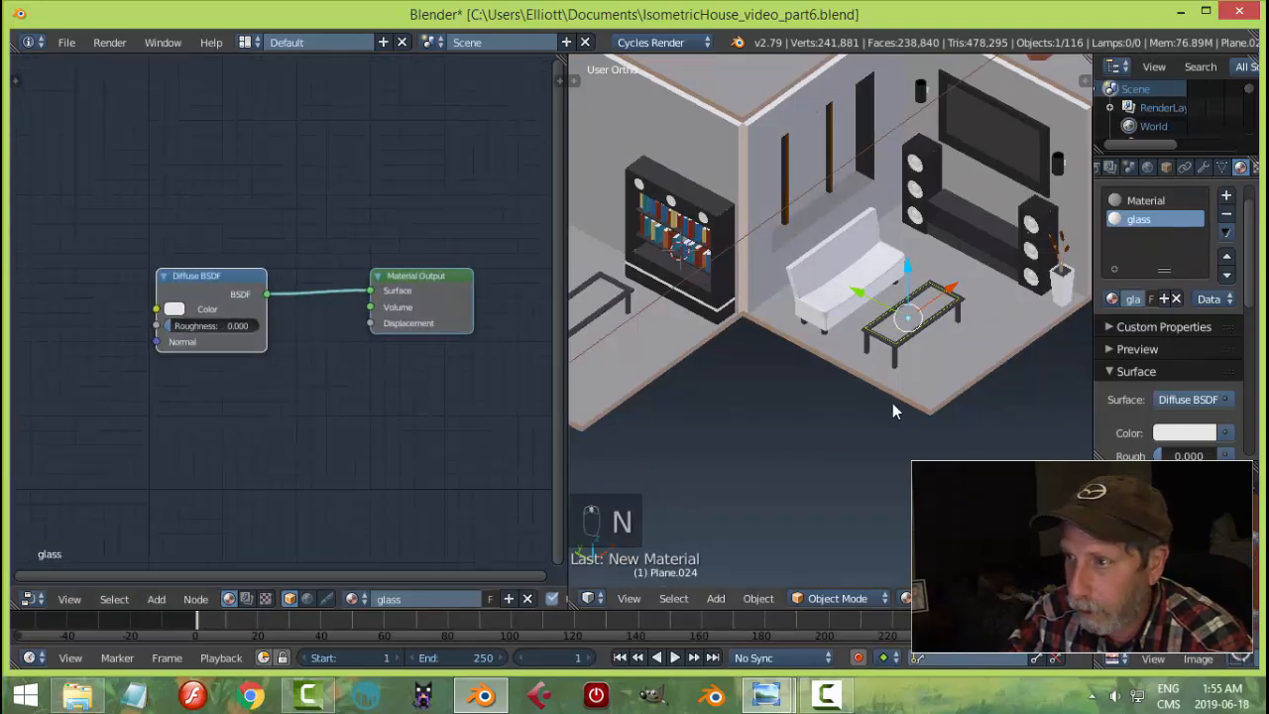
- Switch to Windows Photo Viewer and study the glass shader node setup in GLASS.jpg, then return to Blender
{"action": "scroll", "coordinate": [893, 402], "scroll_direction": "up", "scroll_amount": 4}
{"action": "middle_click_drag", "start_coordinate": [881, 368], "coordinate": [866, 391]}
{"action": "left_click", "coordinate": [767, 696]}
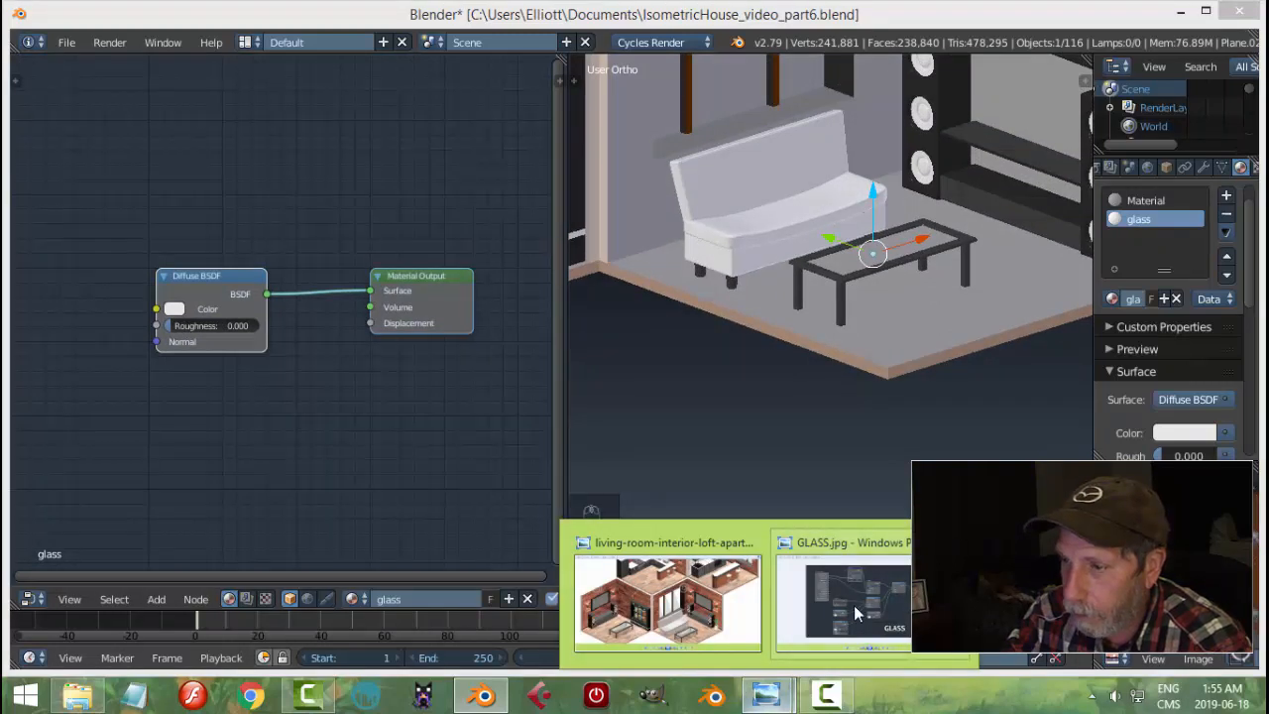
{"action": "left_click", "coordinate": [854, 605]}
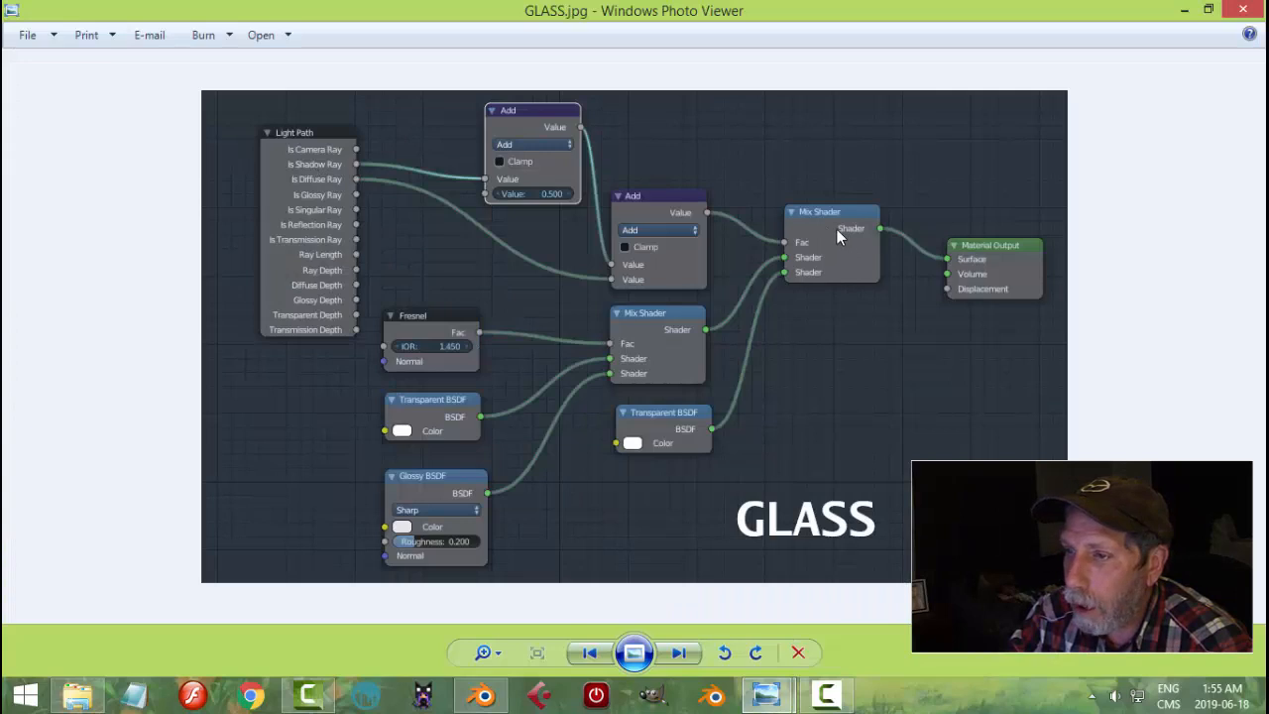
{"action": "left_click", "coordinate": [483, 696]}
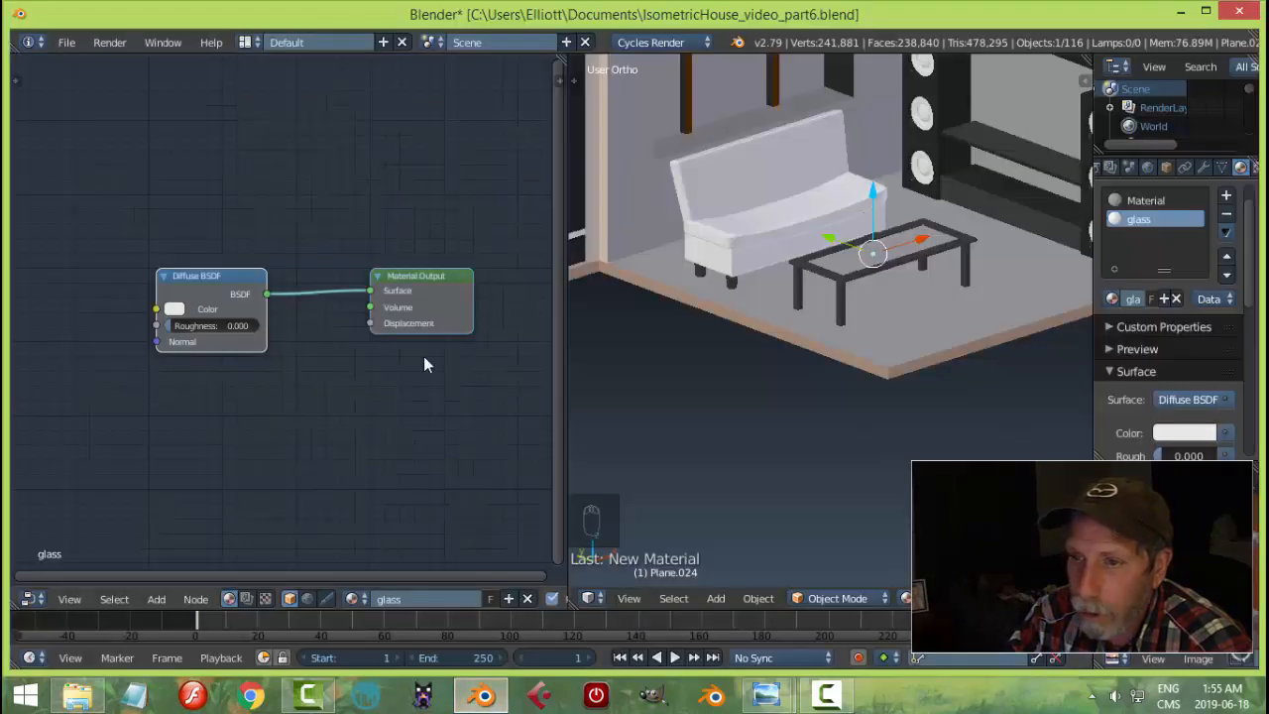
- Switch the glass material's Diffuse BSDF node to a Mix Shader
{"action": "left_click", "coordinate": [207, 276]}
{"action": "key", "text": "shift+s"}
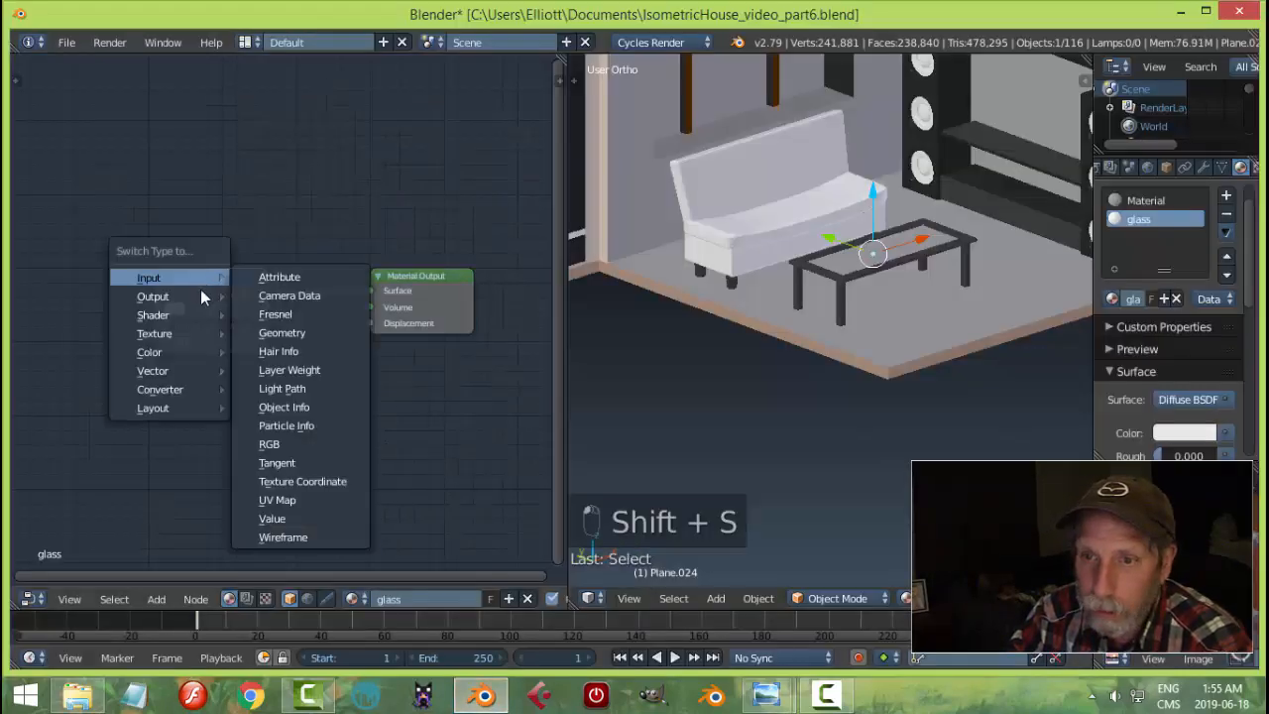
{"action": "mouse_move", "coordinate": [195, 312]}
{"action": "left_click", "coordinate": [289, 500]}
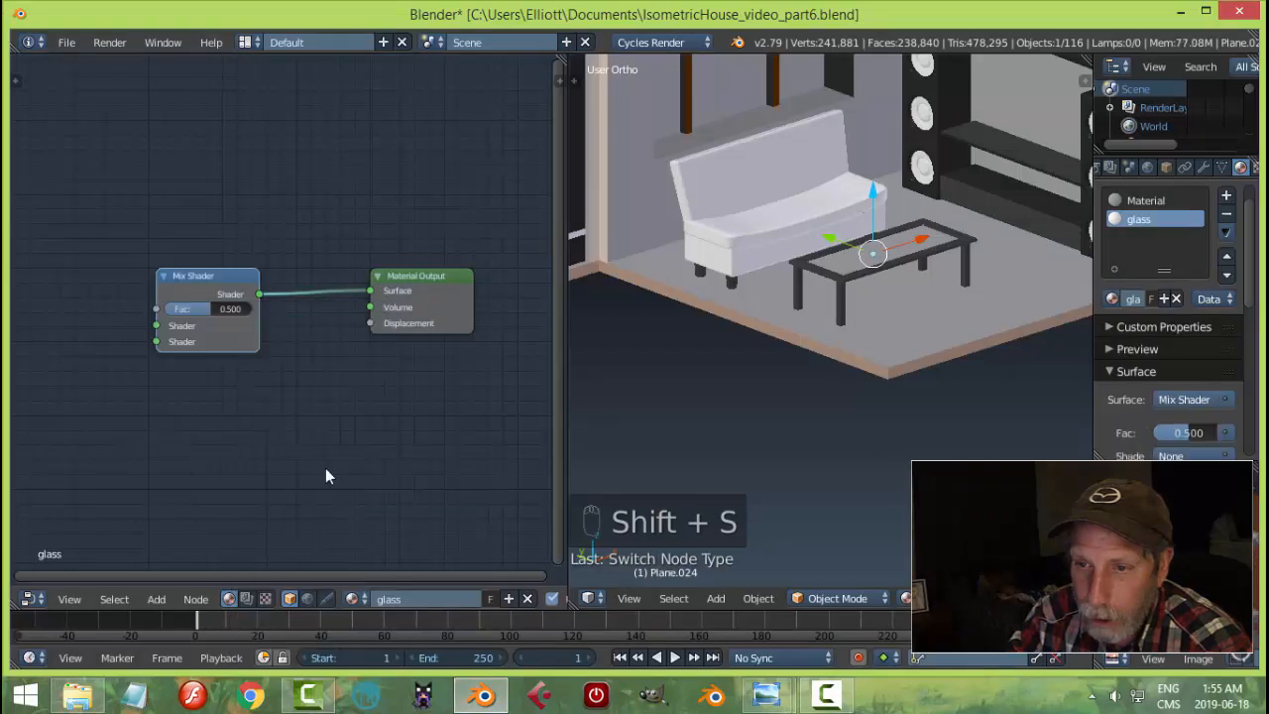
- Duplicate the Mix Shader node and place the copy to the left of the original
{"action": "scroll", "coordinate": [453, 391], "scroll_direction": "left", "scroll_amount": 3, "text": "ctrl"}
{"action": "left_click", "coordinate": [356, 277]}
{"action": "key", "text": "shift+d"}
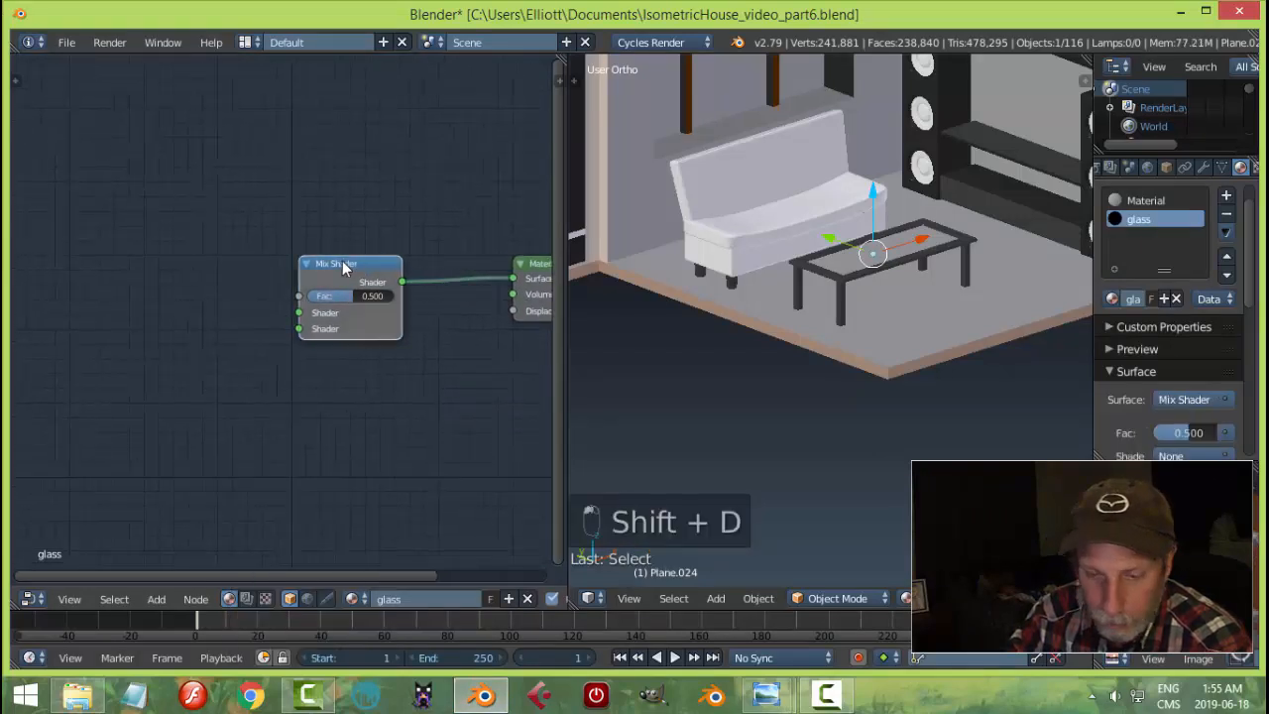
{"action": "left_click", "coordinate": [103, 311]}
- Duplicate the left Mix Shader node, place the copy above it and switch the copy to a Math node
{"action": "scroll", "coordinate": [330, 392], "scroll_direction": "down", "scroll_amount": 2}
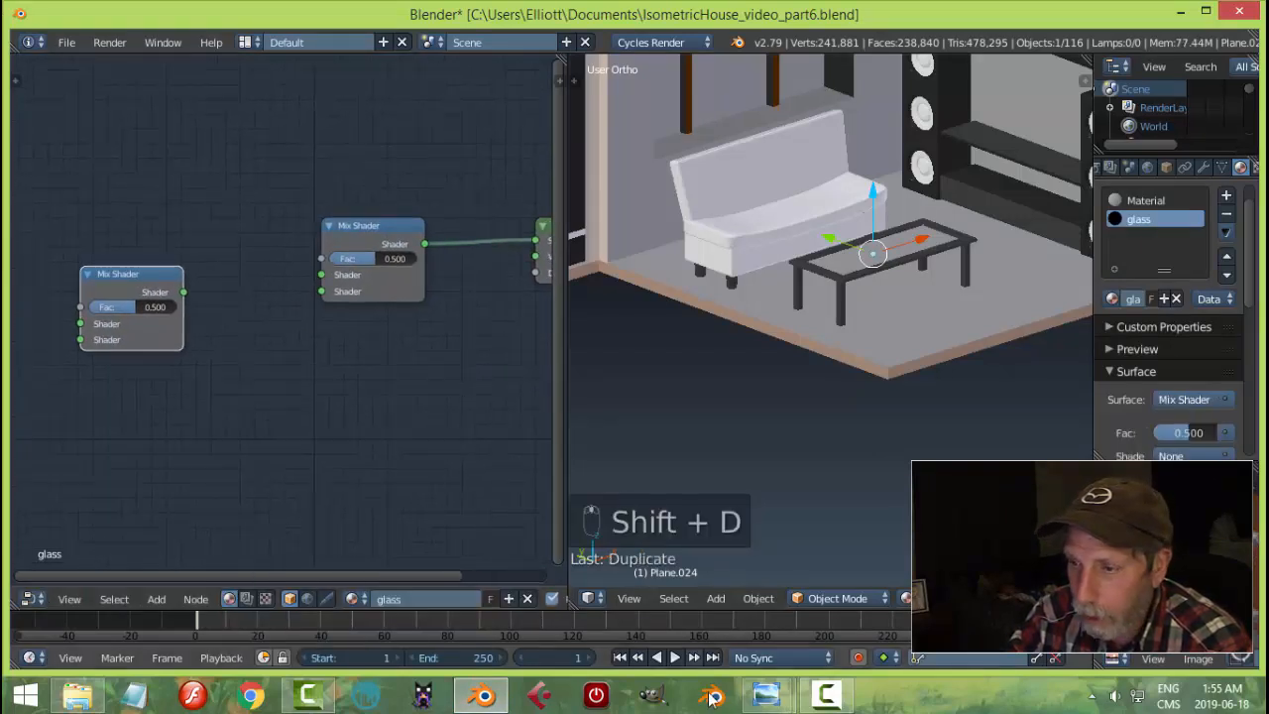
{"action": "scroll", "coordinate": [274, 386], "scroll_direction": "down", "scroll_amount": 1}
{"action": "middle_click_drag", "start_coordinate": [272, 380], "coordinate": [417, 476]}
{"action": "scroll", "coordinate": [324, 438], "scroll_direction": "down", "scroll_amount": 1}
{"action": "left_click", "coordinate": [259, 377]}
{"action": "key", "text": "shift+d"}
{"action": "left_click", "coordinate": [174, 184]}
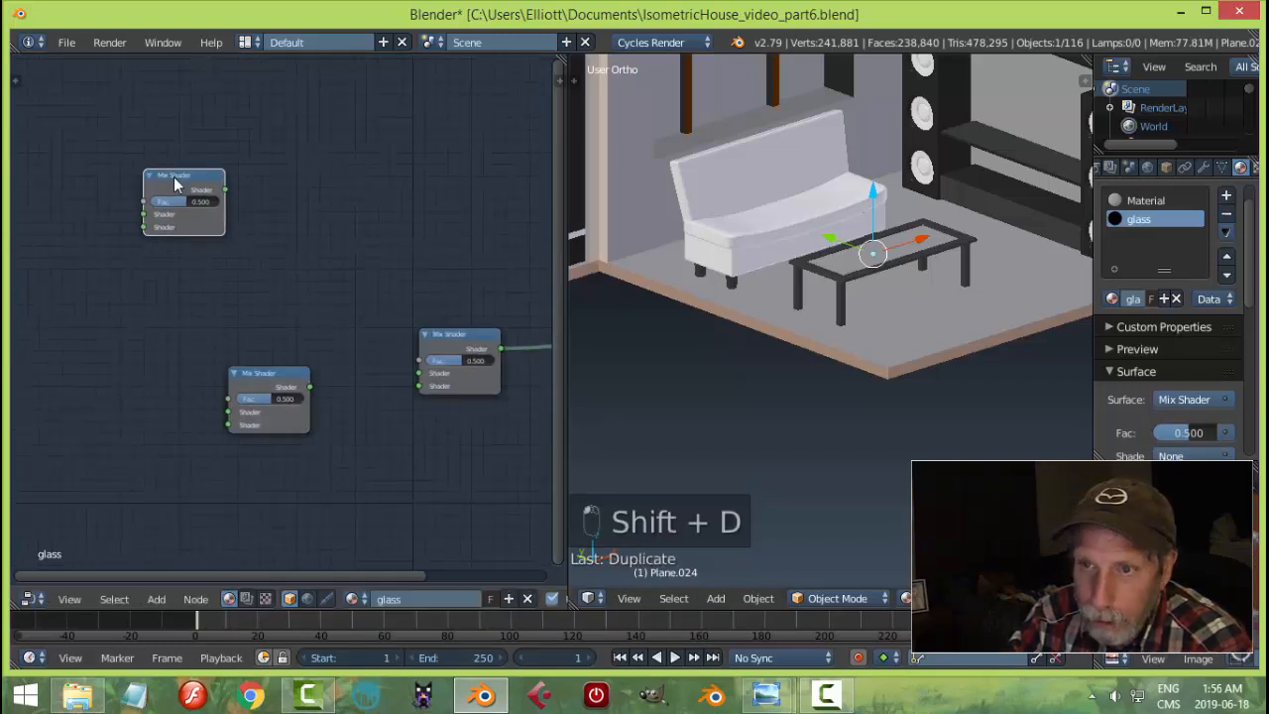
{"action": "key", "text": "shift+s"}
{"action": "key", "text": "shift+s"}
{"action": "mouse_move", "coordinate": [140, 250]}
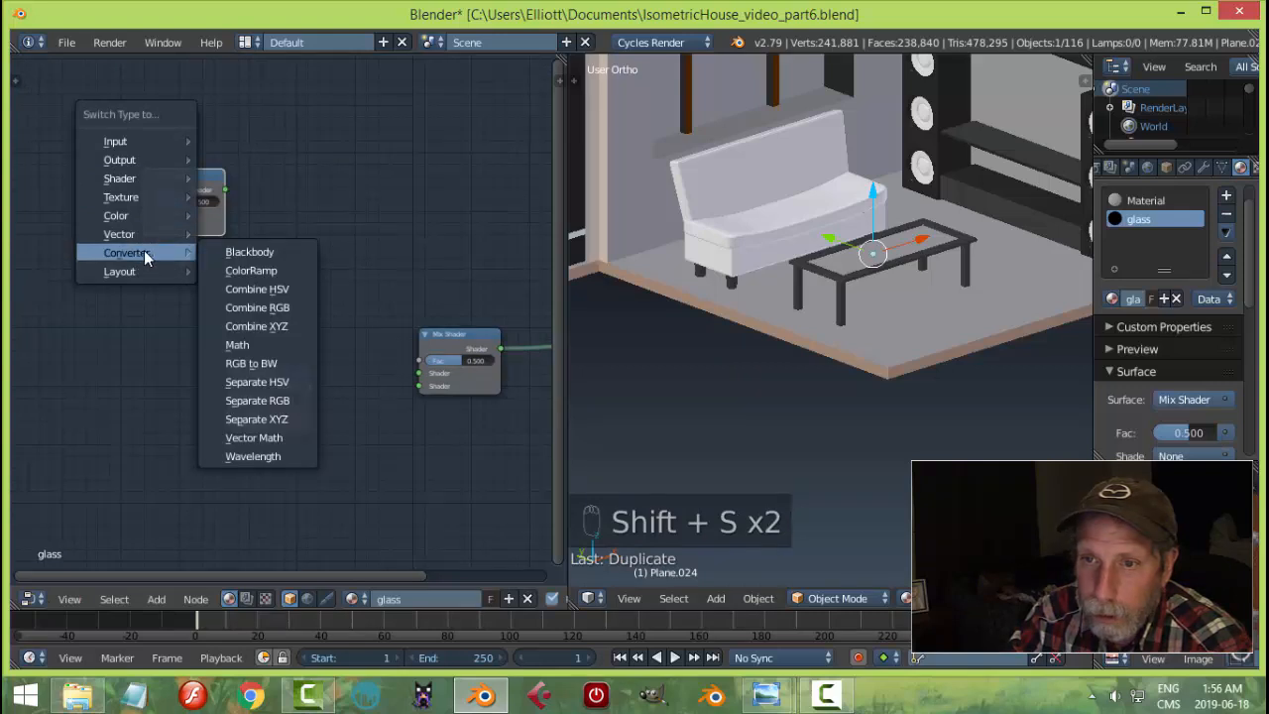
{"action": "left_click", "coordinate": [261, 346]}
{"action": "middle_click_drag", "start_coordinate": [224, 220], "coordinate": [315, 228]}
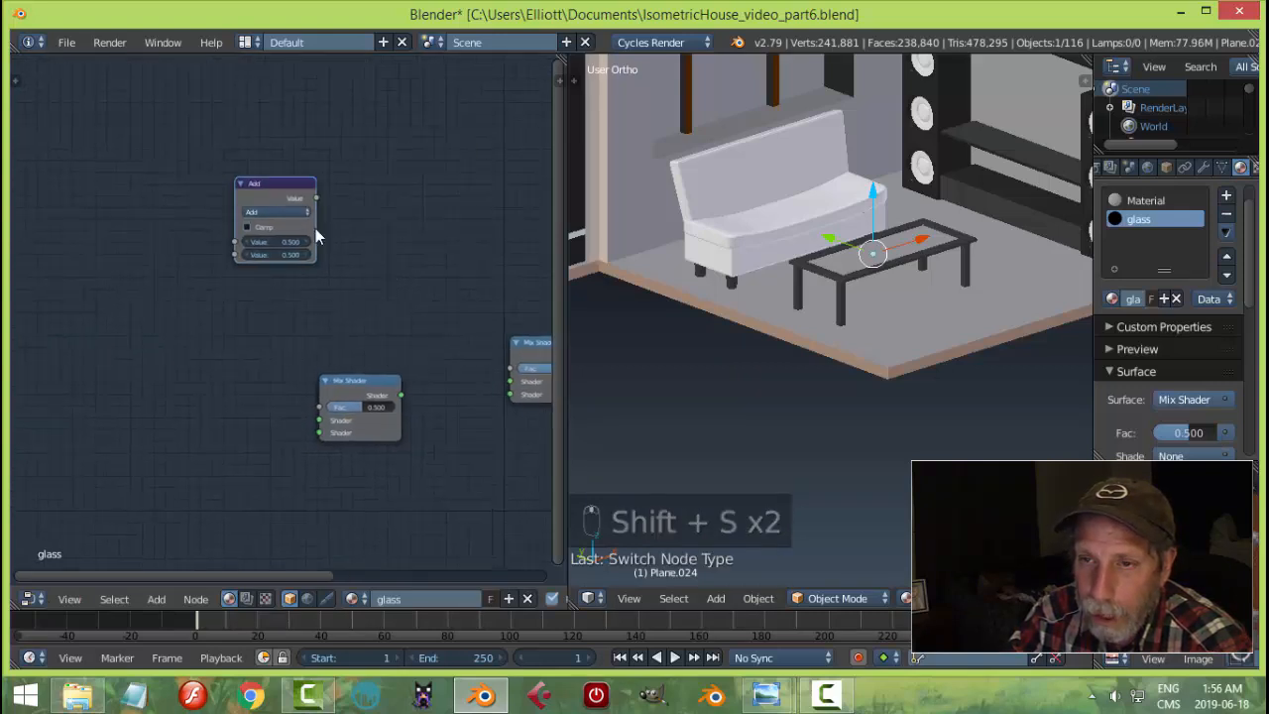
- Duplicate the Add math node and place the copy directly above the original
{"action": "left_click", "coordinate": [282, 195]}
{"action": "key", "text": "shift+d"}
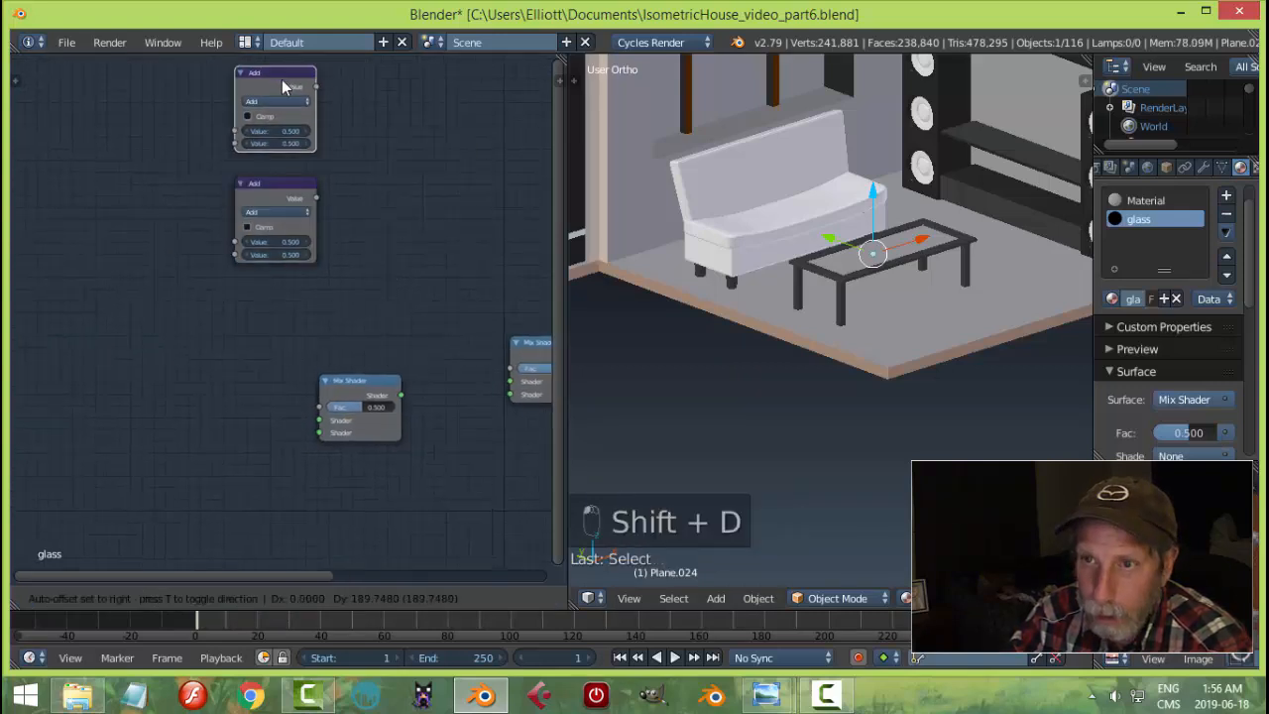
{"action": "left_click", "coordinate": [278, 91]}
{"action": "scroll", "coordinate": [341, 201], "scroll_direction": "down", "scroll_amount": 1}
{"action": "middle_click_drag", "start_coordinate": [340, 200], "coordinate": [464, 282]}
{"action": "scroll", "coordinate": [464, 282], "scroll_direction": "down", "scroll_amount": 1}
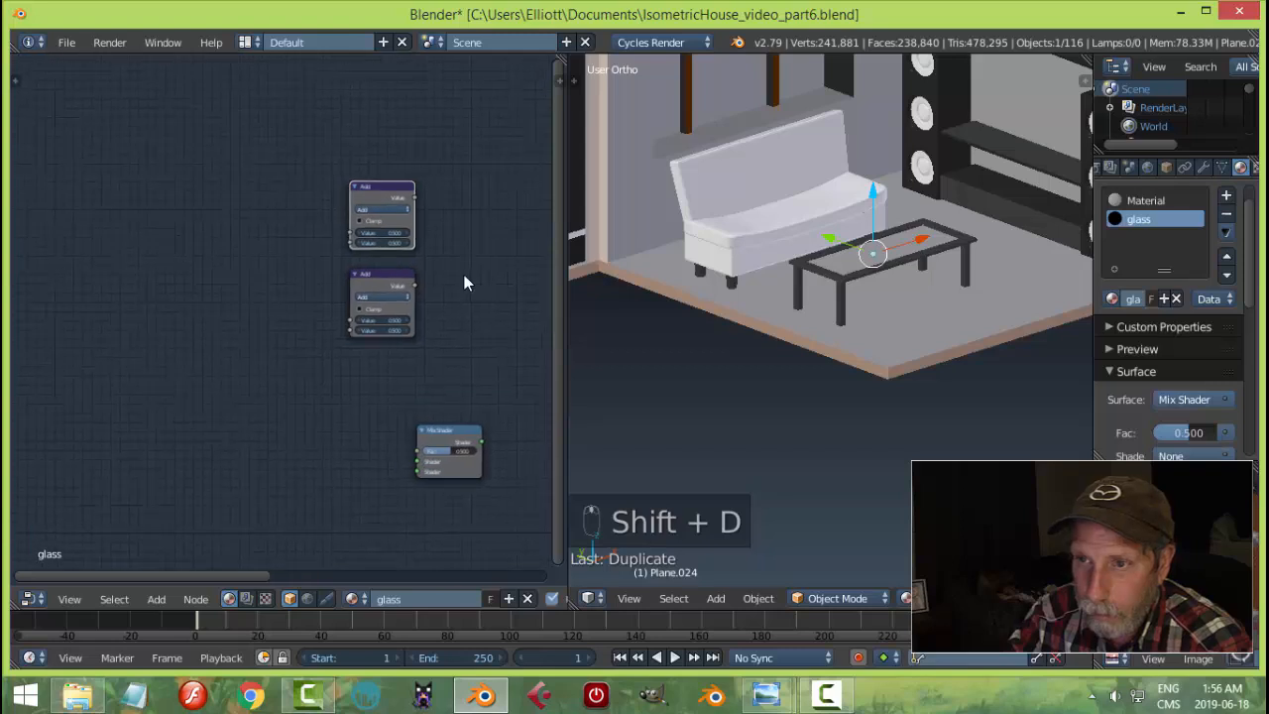
- Duplicate the upper Add node, place the copy well to its left and switch the copy to a Light Path node
{"action": "left_click", "coordinate": [376, 186]}
{"action": "key", "text": "shift+d"}
{"action": "left_click", "coordinate": [111, 164]}
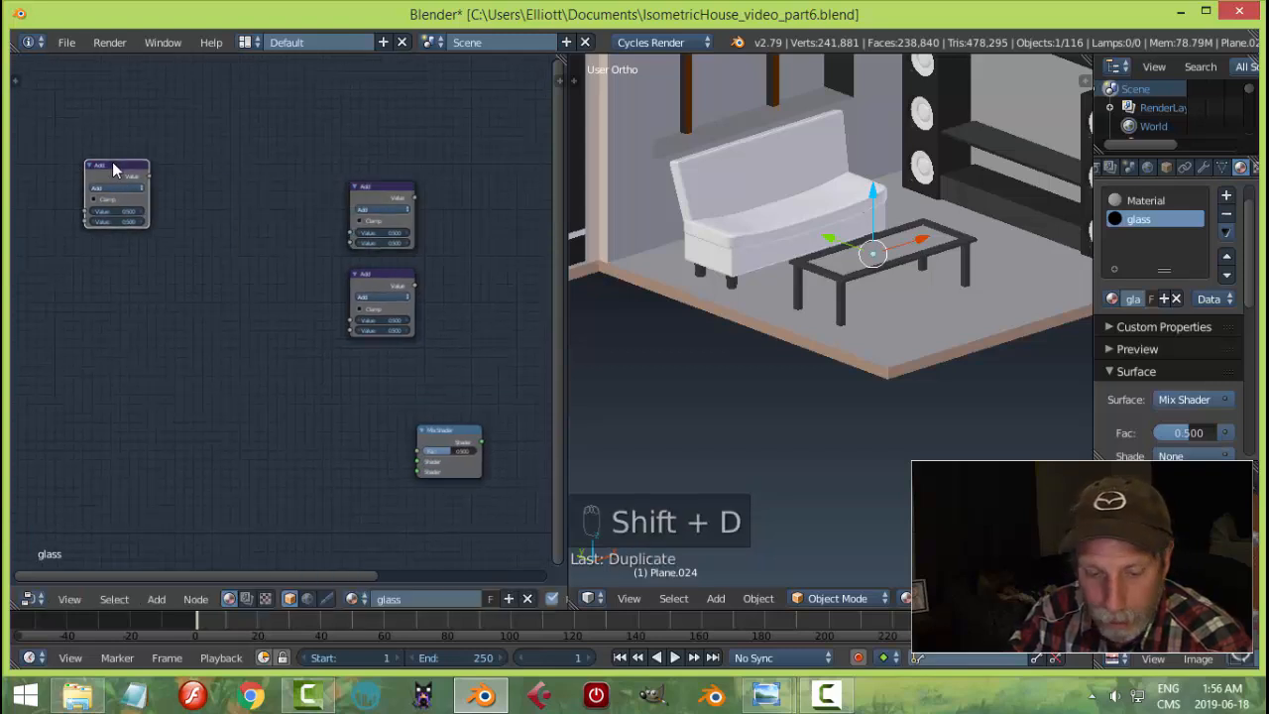
{"action": "key", "text": "shift+s"}
{"action": "key", "text": "shift+s"}
{"action": "mouse_move", "coordinate": [107, 77]}
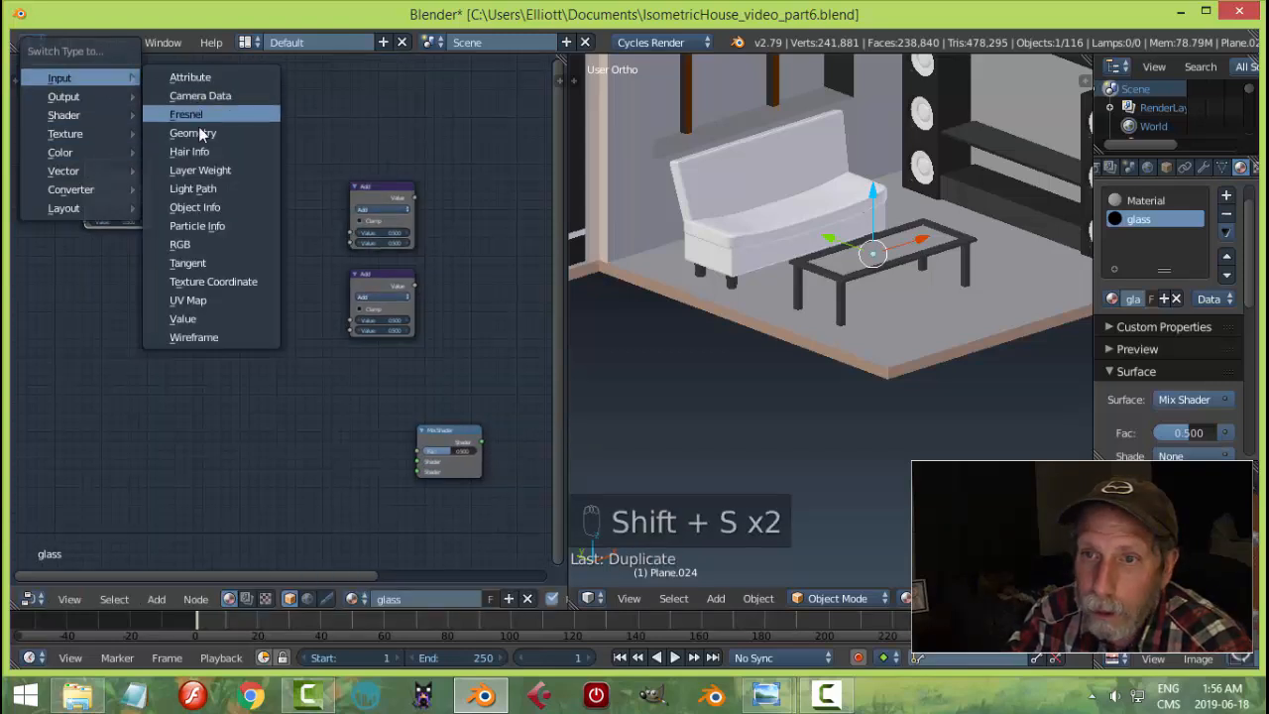
{"action": "left_click", "coordinate": [195, 189]}
{"action": "left_click_drag", "start_coordinate": [135, 163], "coordinate": [158, 165]}
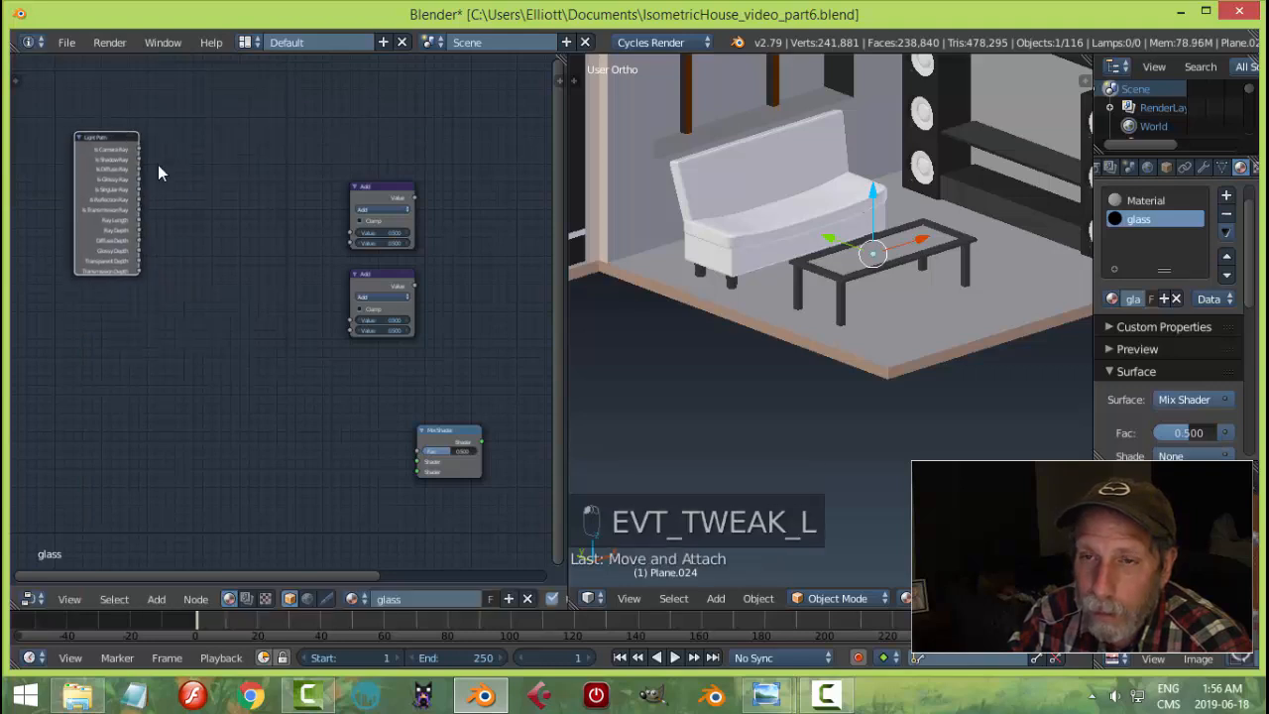
- Check the wiring in GLASS.jpg, then link Light Path's Is Shadow Ray to the upper Add node and Is Diffuse Ray to the lower one
{"action": "mouse_move", "coordinate": [765, 694]}
{"action": "mouse_move", "coordinate": [852, 584]}
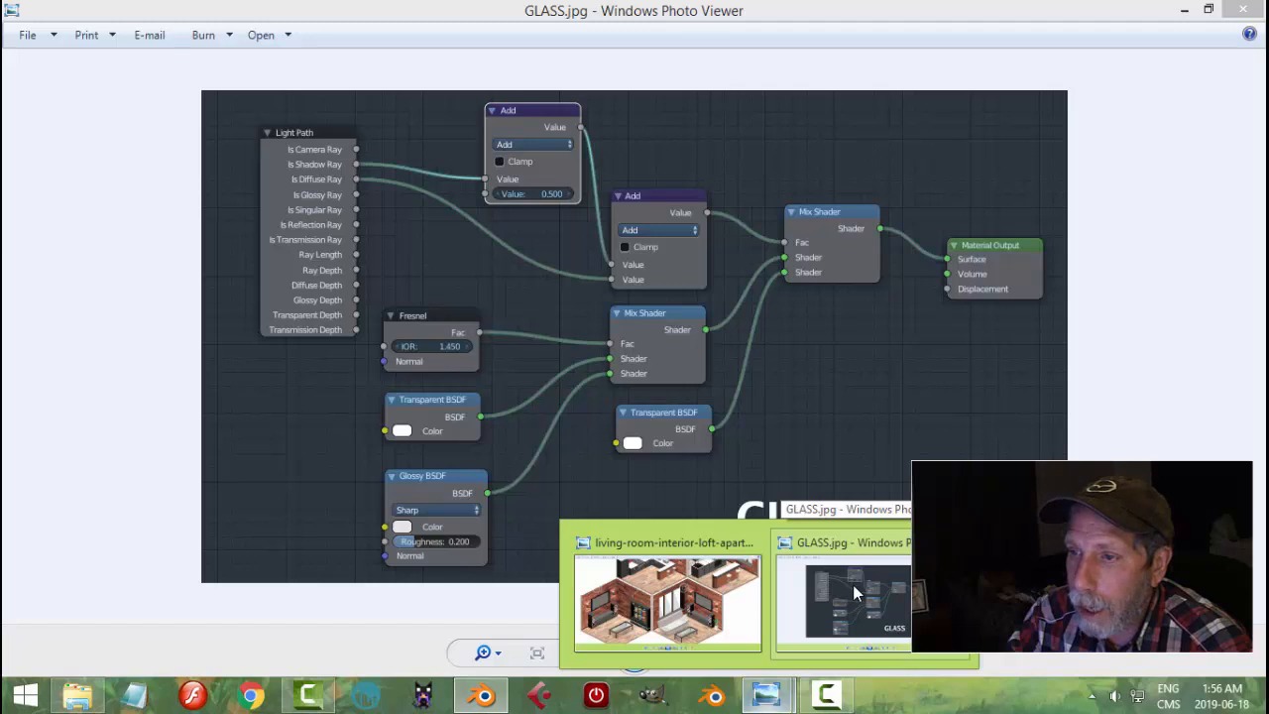
{"action": "left_click", "coordinate": [853, 584]}
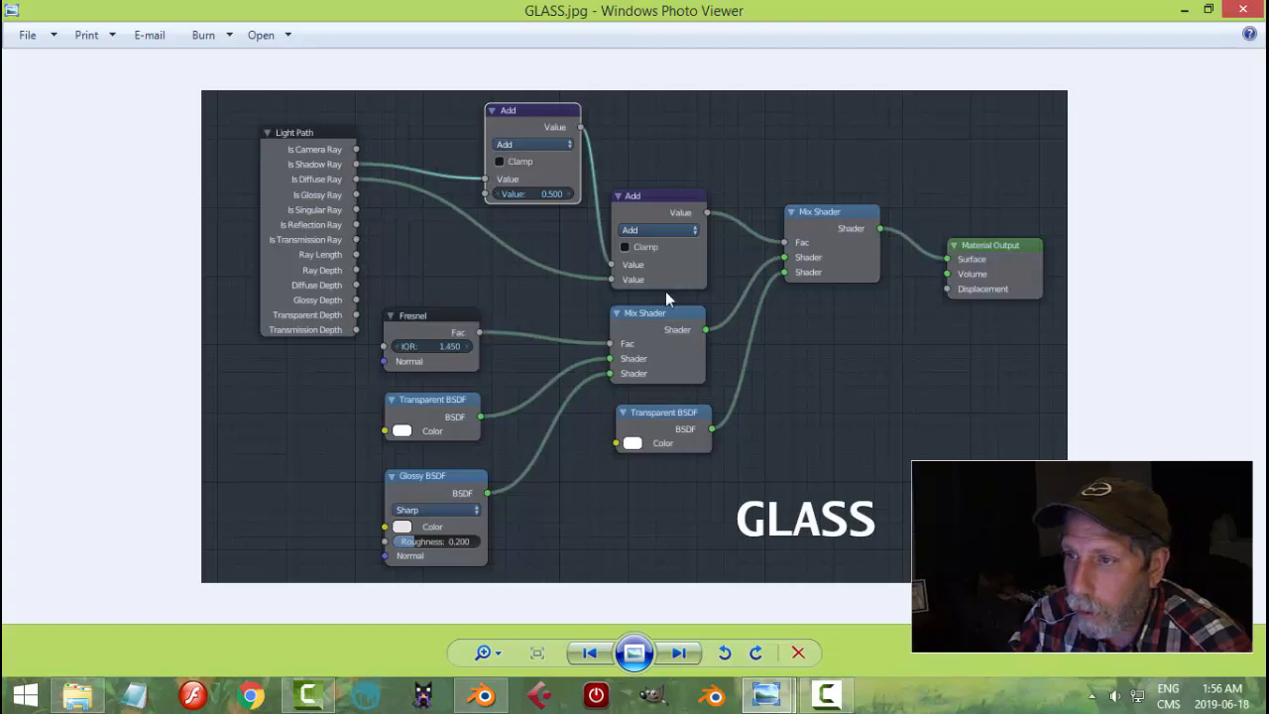
{"action": "left_click", "coordinate": [483, 694]}
{"action": "scroll", "coordinate": [176, 192], "scroll_direction": "up", "scroll_amount": 2}
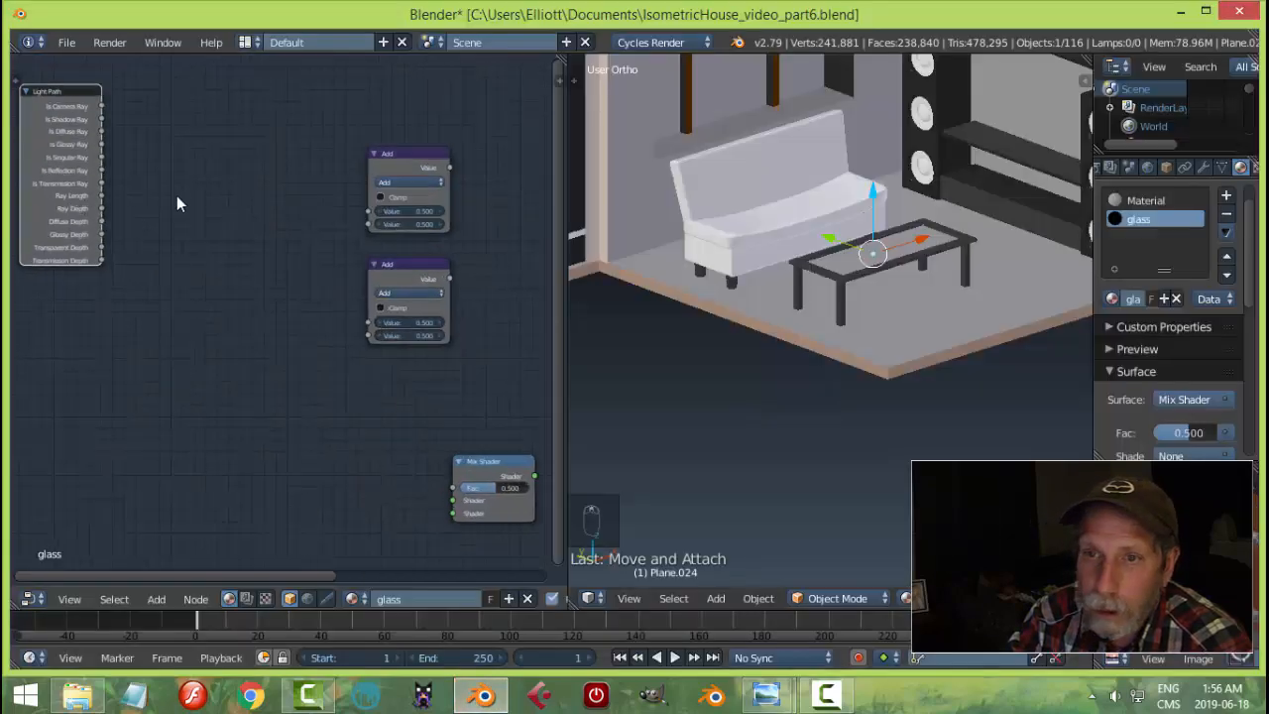
{"action": "middle_click_drag", "start_coordinate": [177, 195], "coordinate": [277, 228]}
{"action": "left_click_drag", "start_coordinate": [163, 121], "coordinate": [311, 166]}
{"action": "middle_click_drag", "start_coordinate": [488, 281], "coordinate": [366, 254]}
{"action": "scroll", "coordinate": [366, 263], "scroll_direction": "up", "scroll_amount": 1}
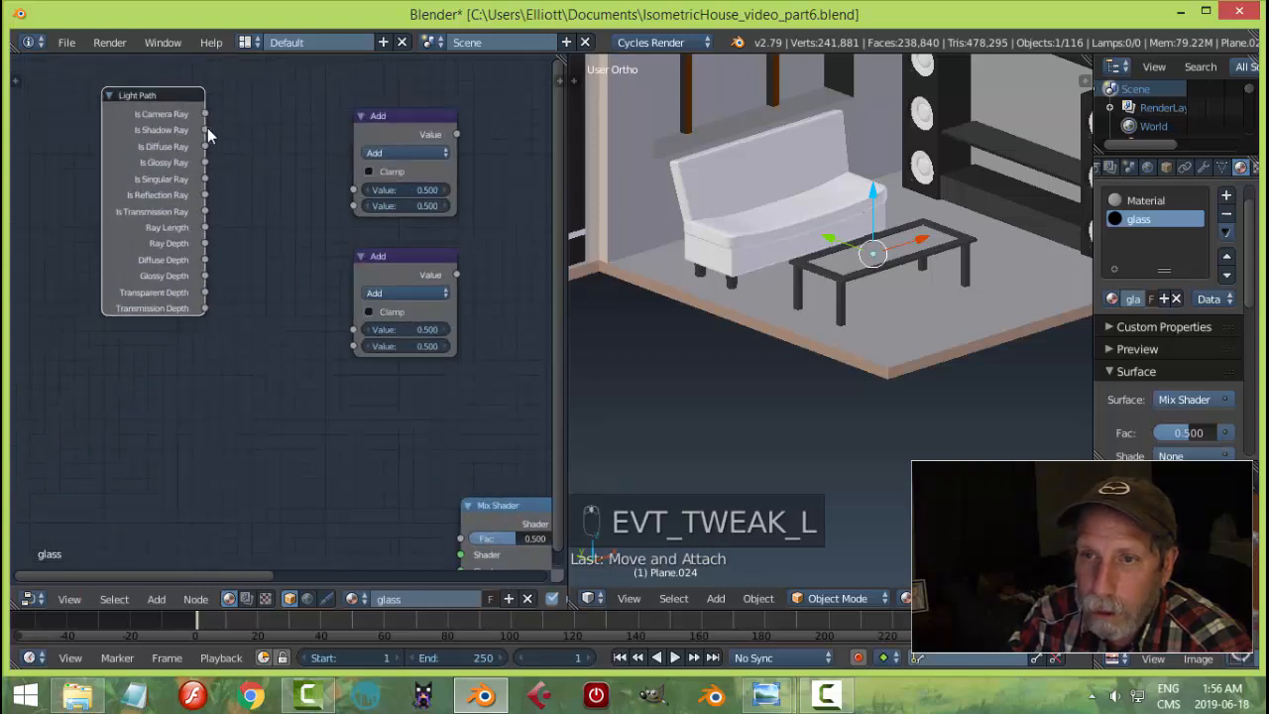
{"action": "left_click_drag", "start_coordinate": [207, 130], "coordinate": [353, 189]}
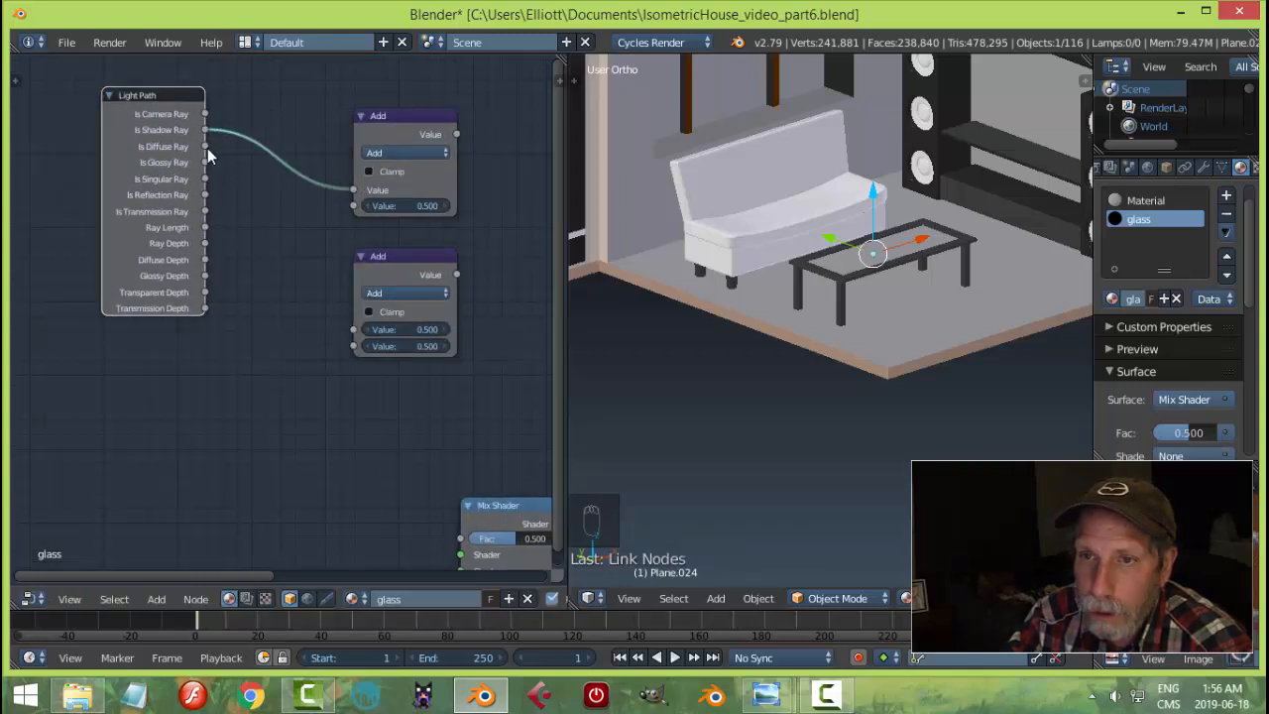
{"action": "left_click_drag", "start_coordinate": [205, 147], "coordinate": [353, 329]}
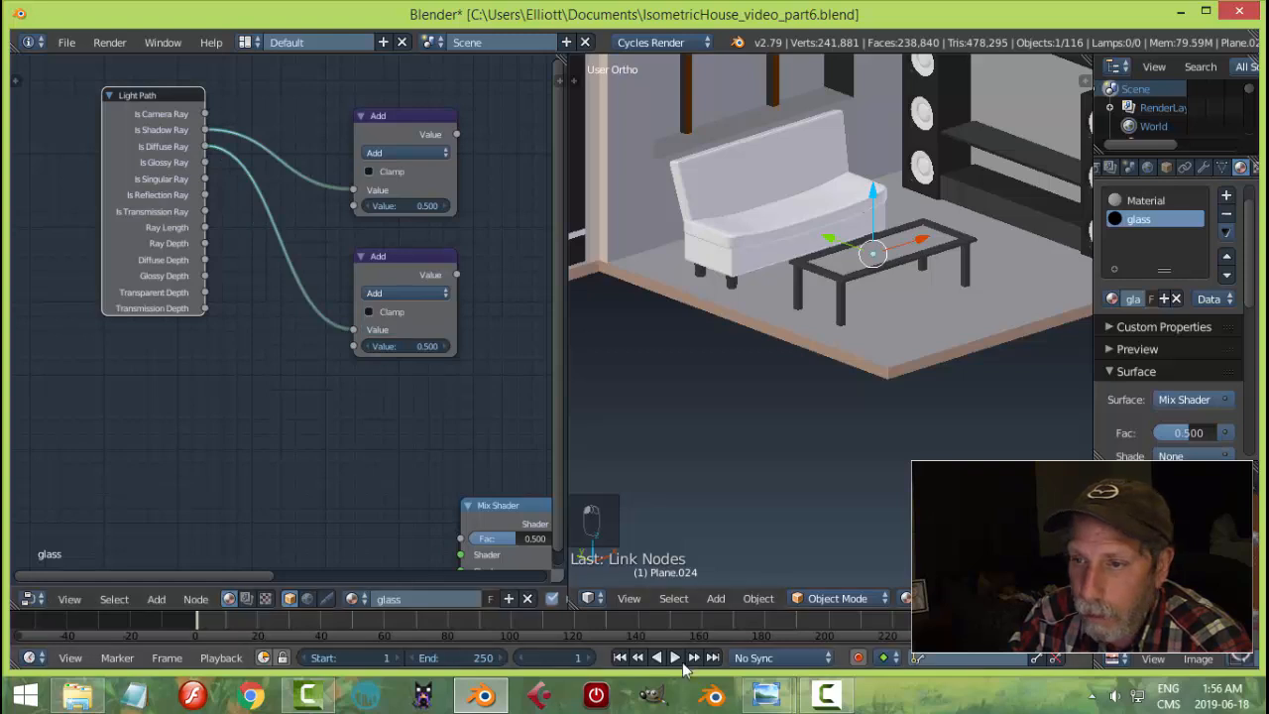
- Move the Is Diffuse Ray link to the lower Add node's second Value input and stagger the two Add nodes apart
{"action": "mouse_move", "coordinate": [766, 694]}
{"action": "mouse_move", "coordinate": [815, 589]}
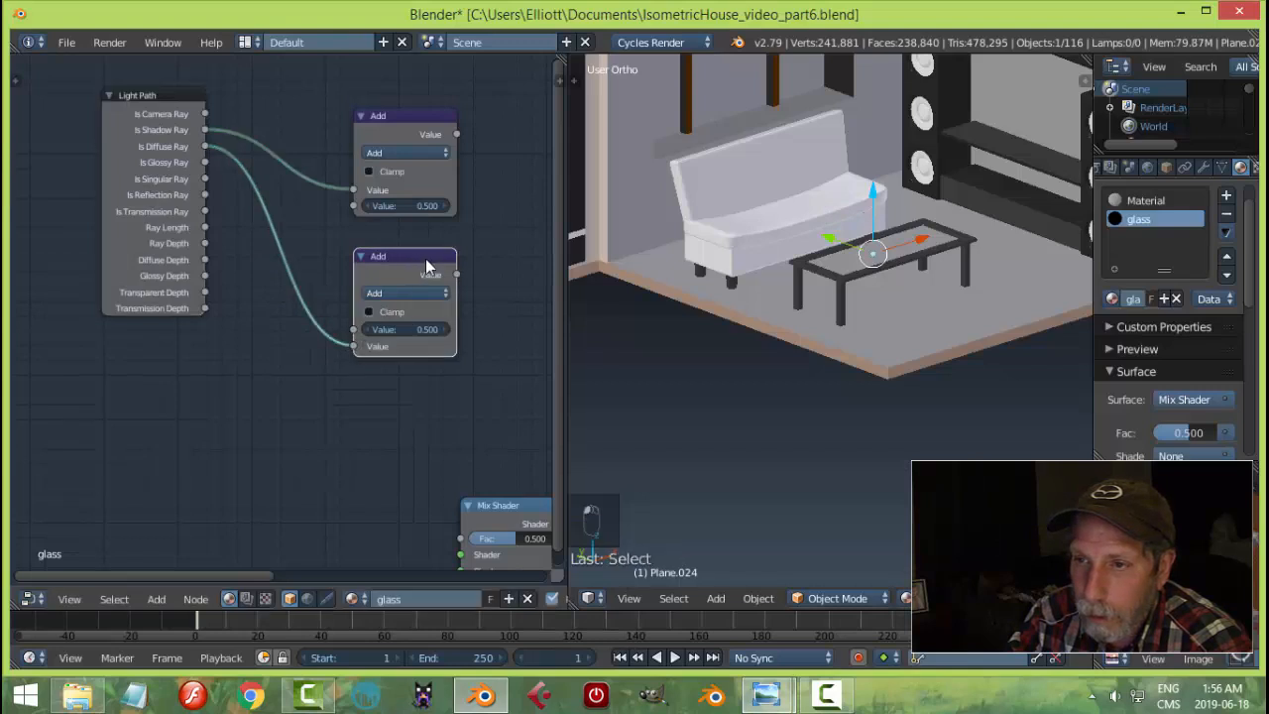
{"action": "left_click_drag", "start_coordinate": [378, 257], "coordinate": [446, 263]}
{"action": "middle_click_drag", "start_coordinate": [446, 263], "coordinate": [325, 260]}
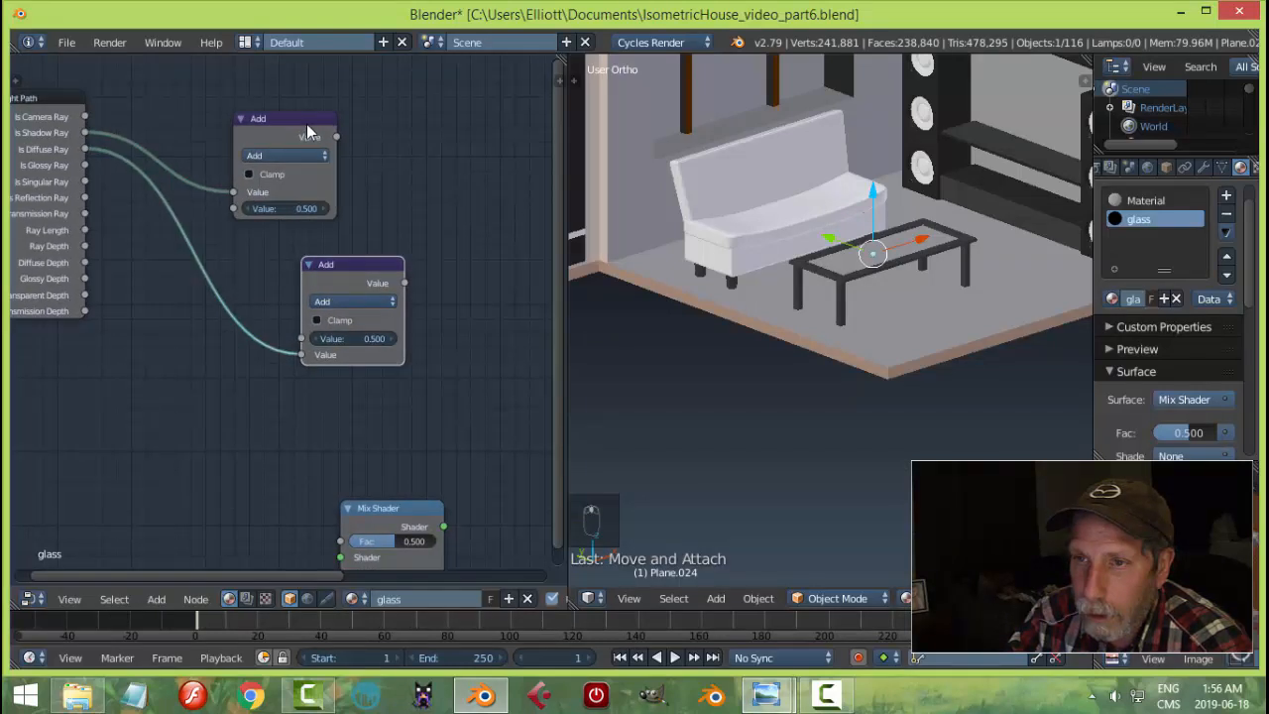
{"action": "left_click_drag", "start_coordinate": [306, 124], "coordinate": [271, 110]}
- Consult GLASS.jpg, then link the upper Add node's output to the lower Add node's first Value input
{"action": "mouse_move", "coordinate": [766, 694]}
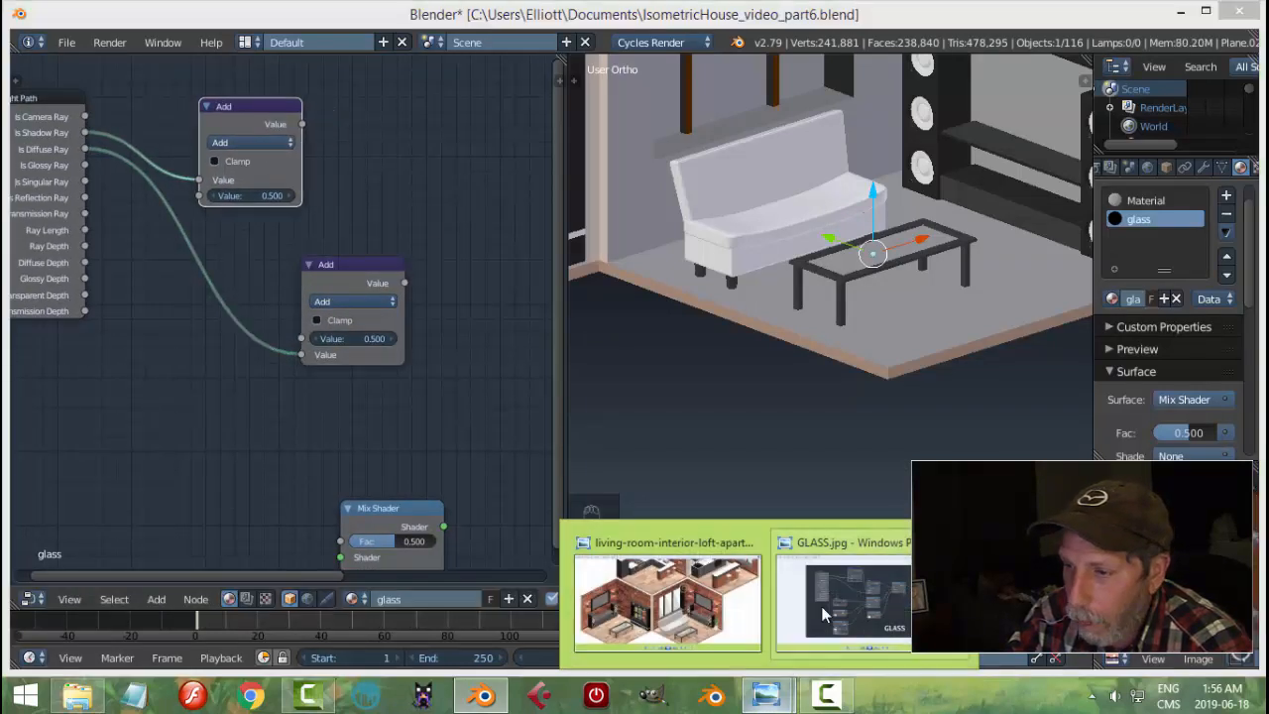
{"action": "left_click", "coordinate": [821, 606]}
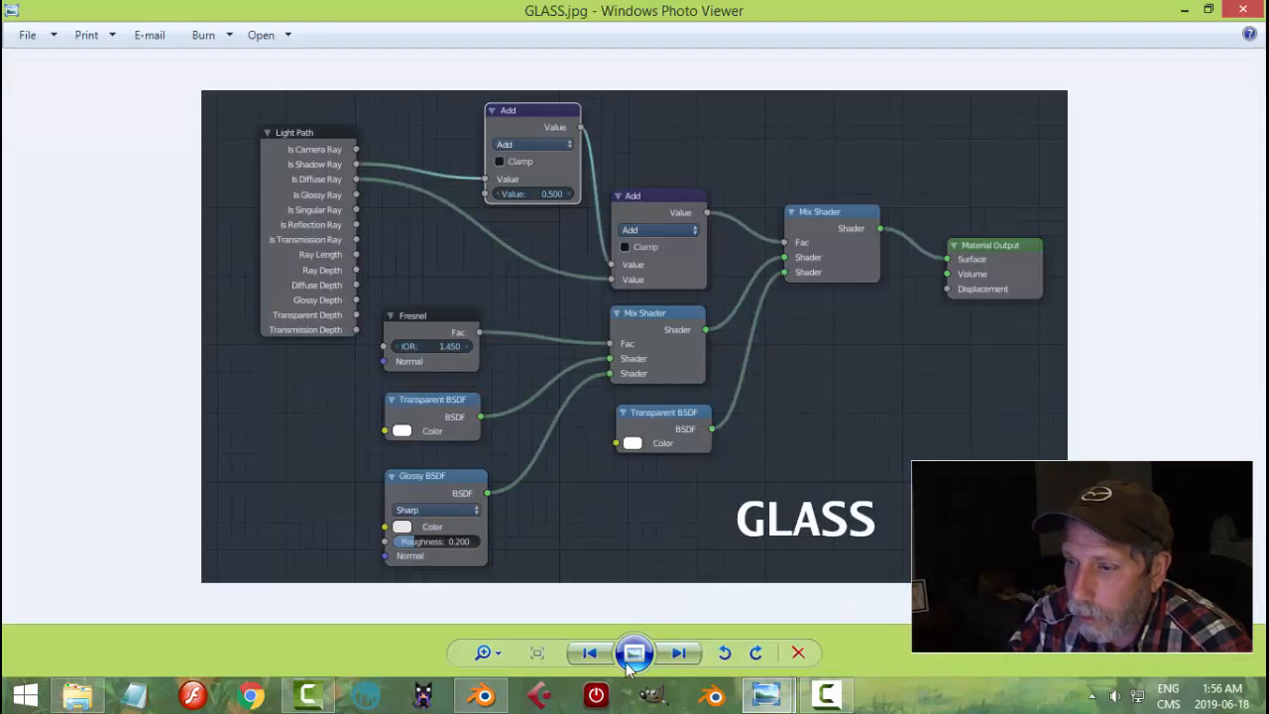
{"action": "left_click", "coordinate": [484, 694]}
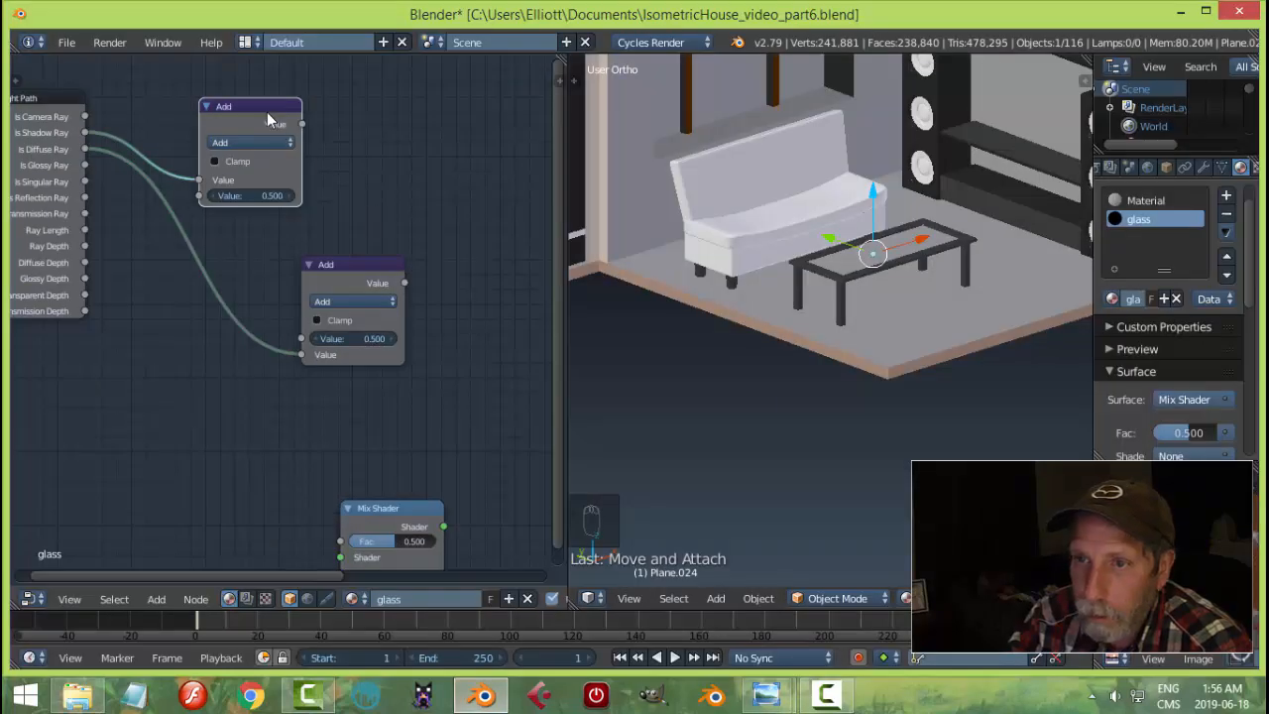
{"action": "left_click_drag", "start_coordinate": [266, 112], "coordinate": [301, 338]}
{"action": "left_click_drag", "start_coordinate": [369, 259], "coordinate": [410, 240]}
- Consult GLASS.jpg, then link the lower Add node's output to the Fac input of the Mix Shader feeding the Material Output
{"action": "scroll", "coordinate": [454, 368], "scroll_direction": "down", "scroll_amount": 3}
{"action": "middle_click_drag", "start_coordinate": [433, 346], "coordinate": [409, 244]}
{"action": "middle_click_drag", "start_coordinate": [486, 351], "coordinate": [388, 341]}
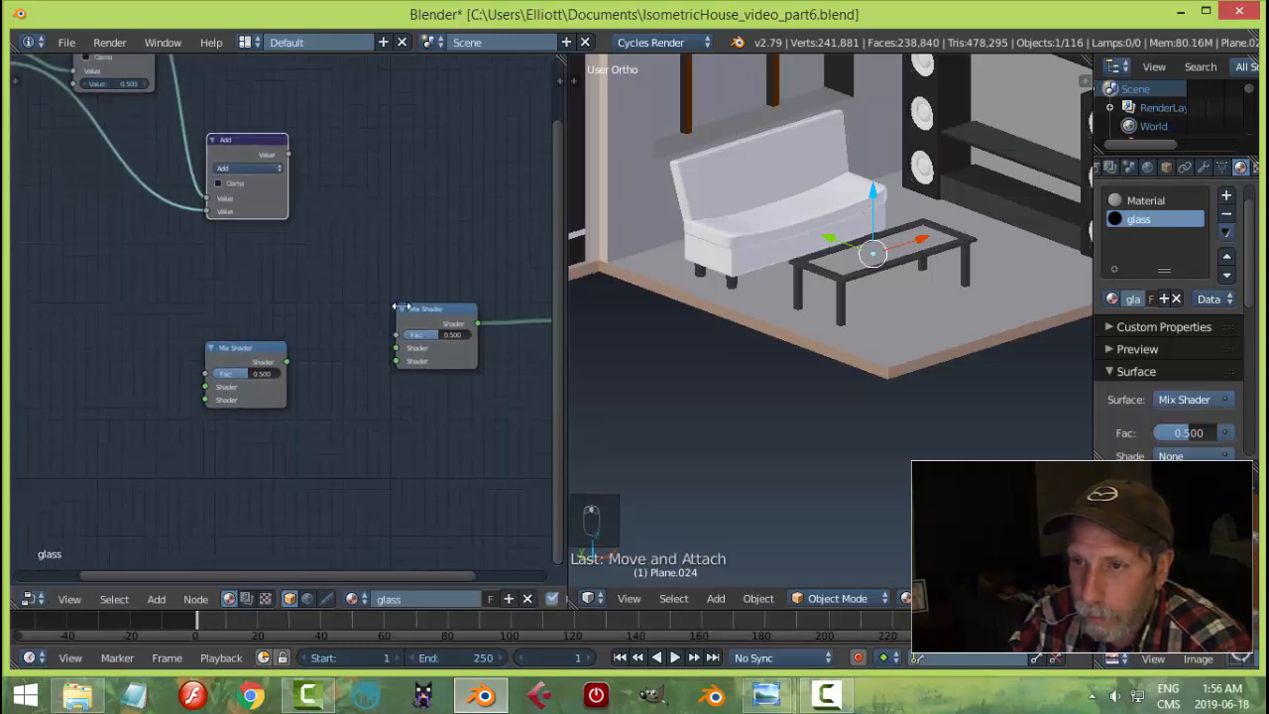
{"action": "mouse_move", "coordinate": [765, 695]}
{"action": "left_click", "coordinate": [848, 605]}
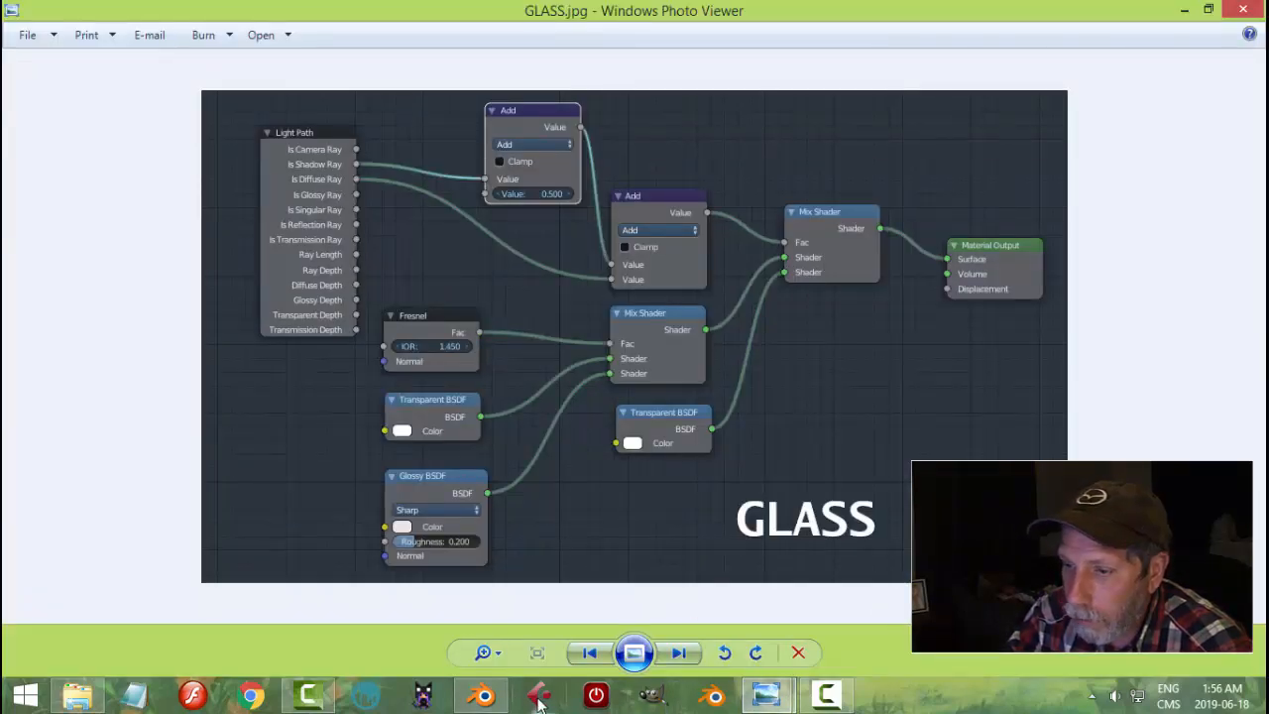
{"action": "left_click", "coordinate": [483, 694]}
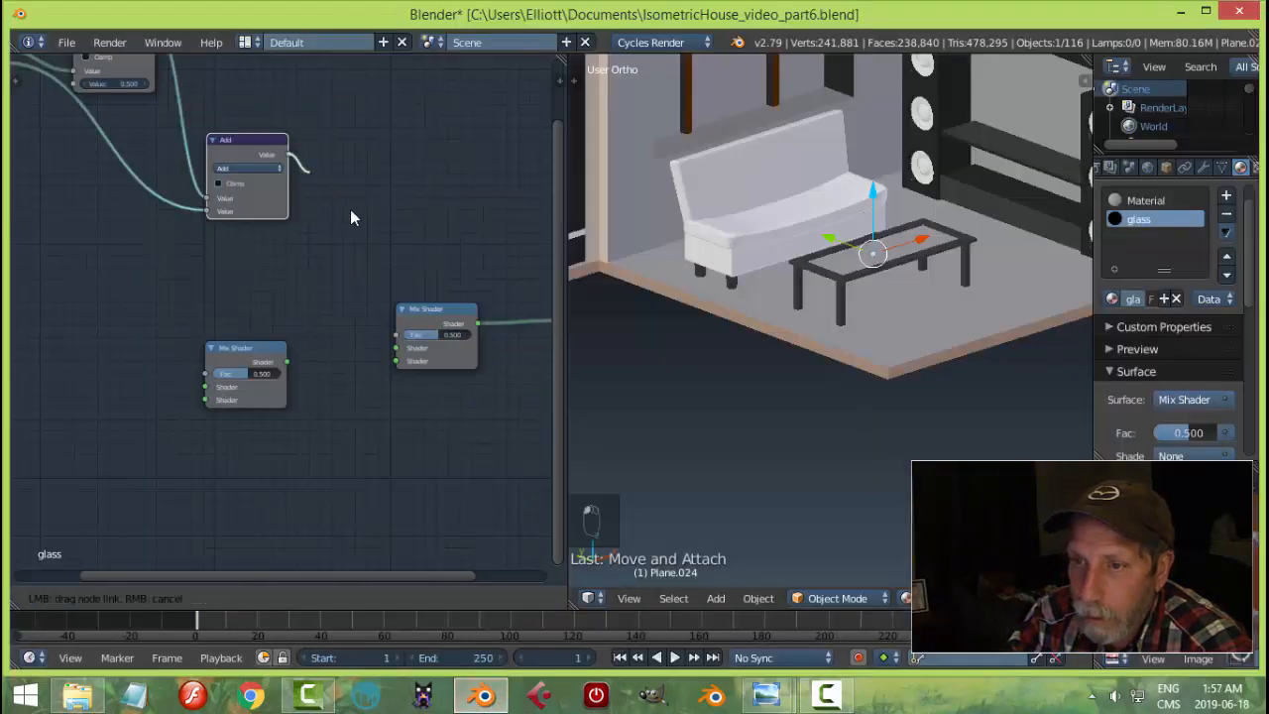
{"action": "left_click_drag", "start_coordinate": [287, 155], "coordinate": [396, 335]}
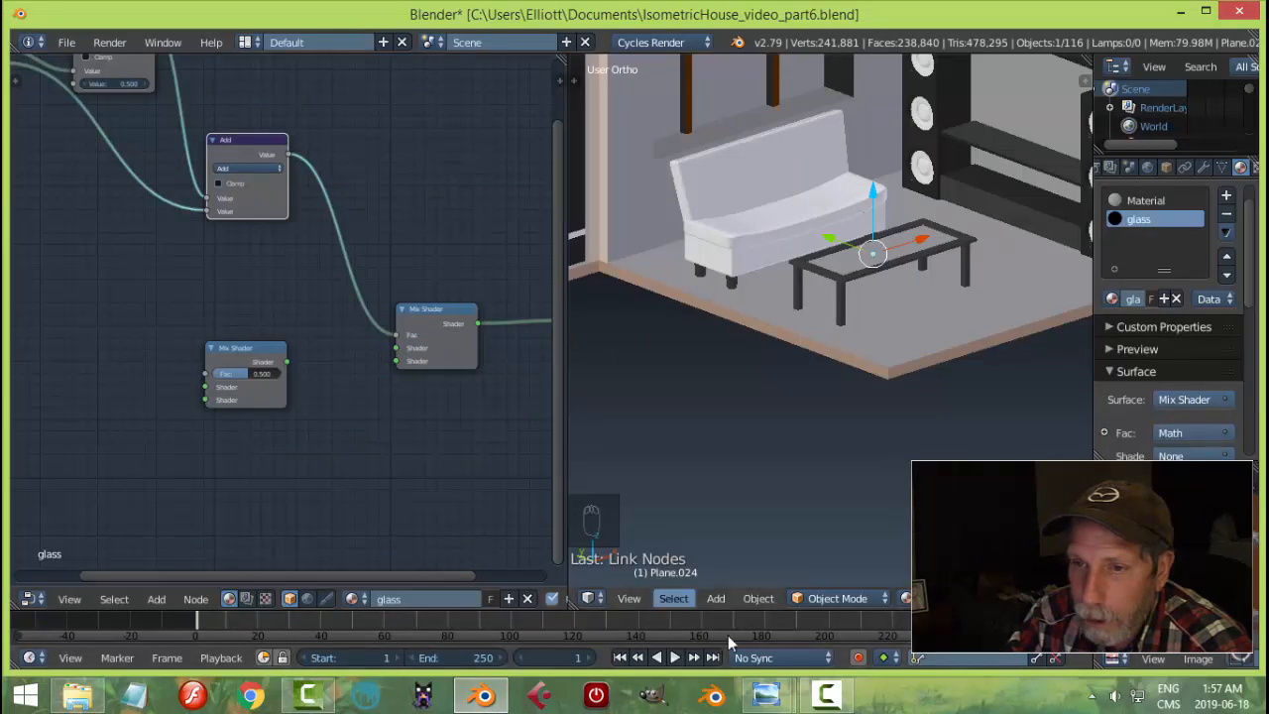
- Consult GLASS.jpg, then link the left Mix Shader's output to the right Mix Shader's first Shader input
{"action": "mouse_move", "coordinate": [766, 694]}
{"action": "left_click", "coordinate": [885, 596]}
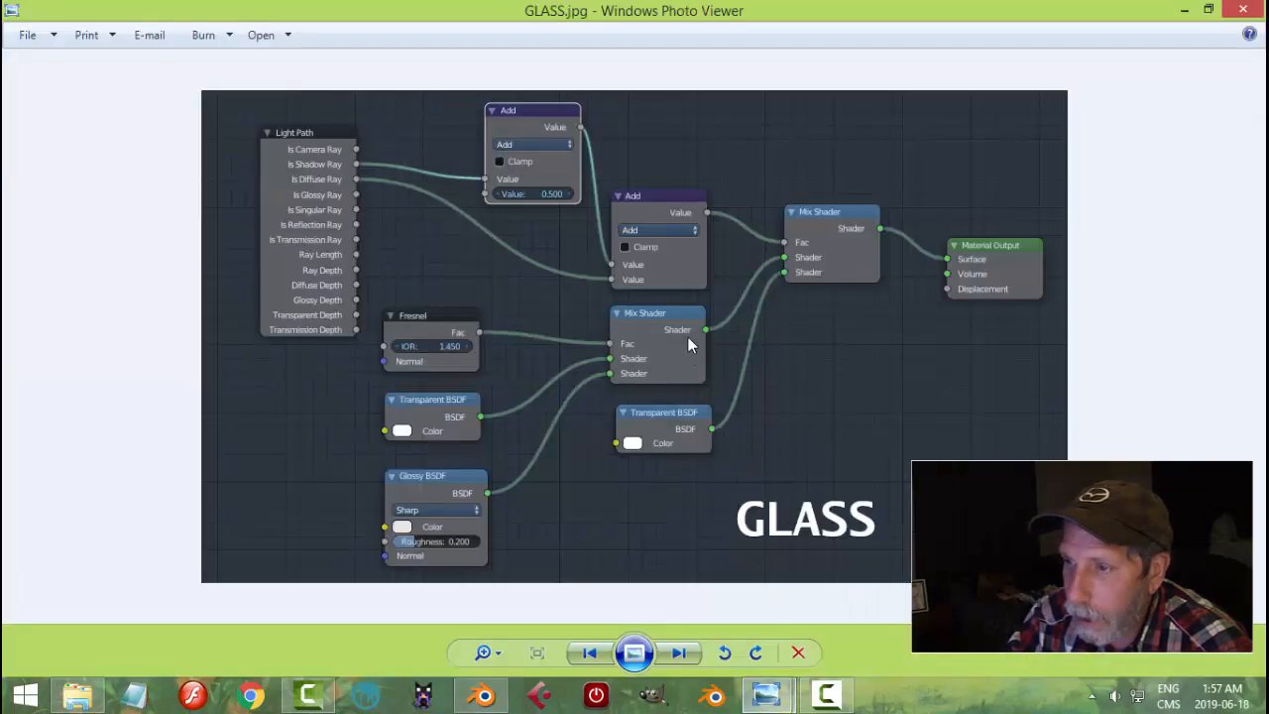
{"action": "left_click", "coordinate": [483, 694]}
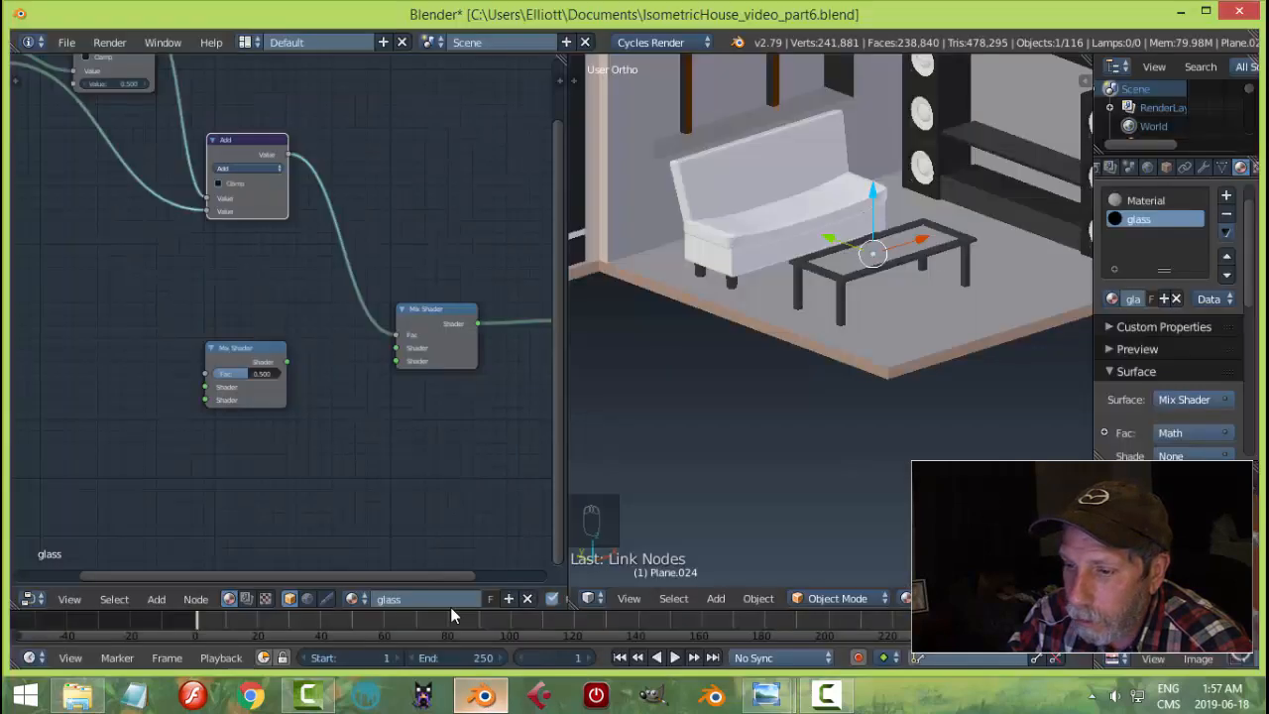
{"action": "left_click_drag", "start_coordinate": [287, 362], "coordinate": [398, 348]}
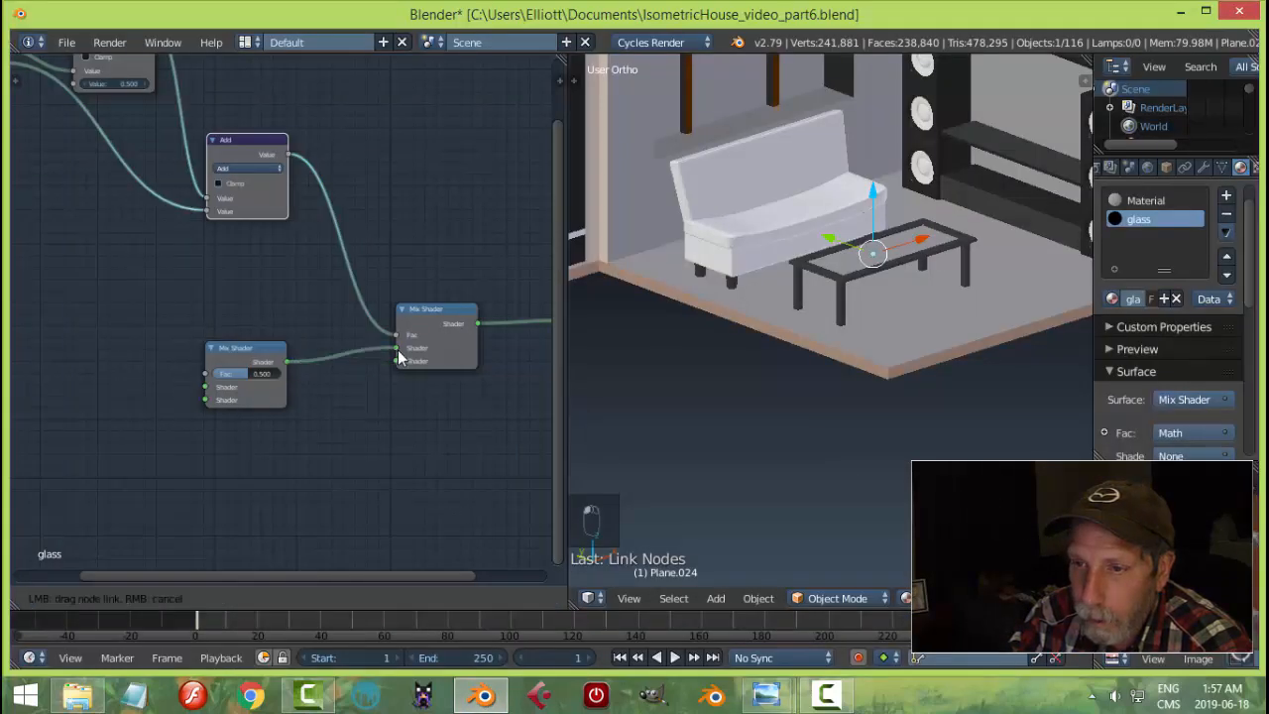
- Duplicate the left Mix Shader below itself, switch the copy to Translucent BSDF and link it to the right Mix Shader's second Shader input
{"action": "left_click", "coordinate": [257, 347]}
{"action": "key", "text": "shift+d"}
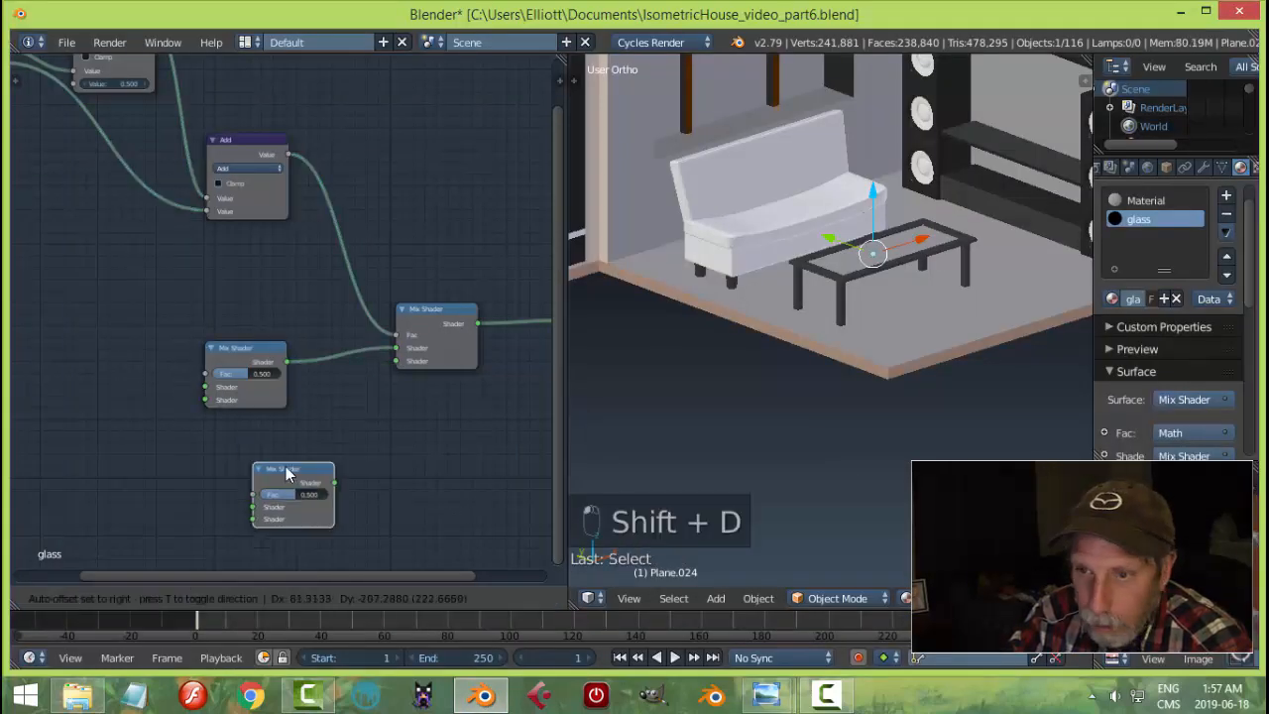
{"action": "left_click", "coordinate": [272, 464]}
{"action": "key", "text": "shift+s"}
{"action": "key", "text": "shift+s"}
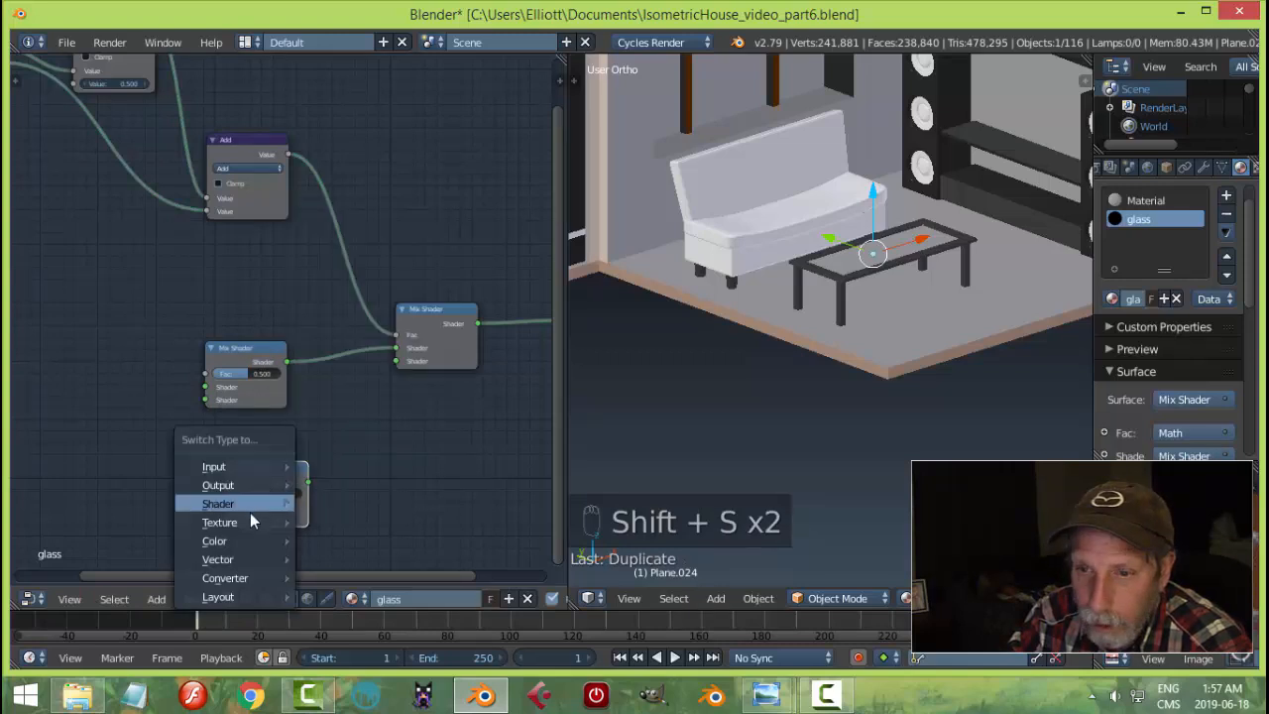
{"action": "mouse_move", "coordinate": [250, 504]}
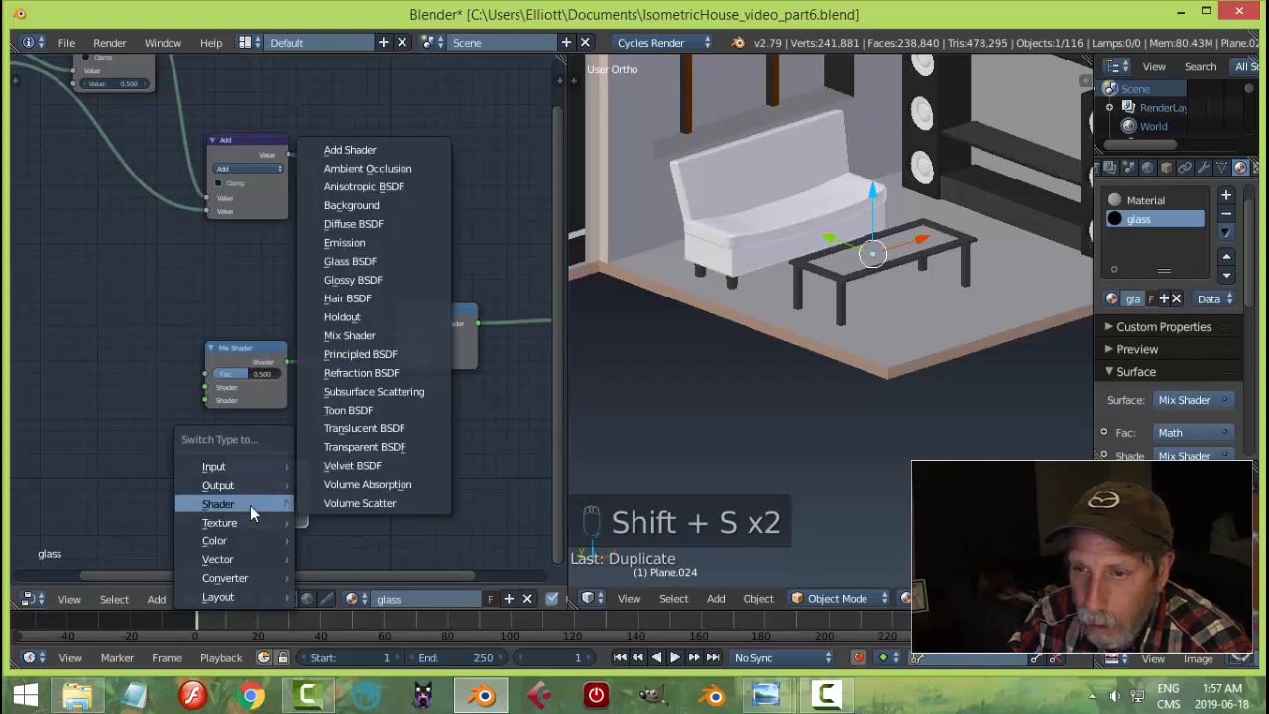
{"action": "left_click", "coordinate": [391, 428]}
{"action": "left_click_drag", "start_coordinate": [308, 483], "coordinate": [396, 363]}
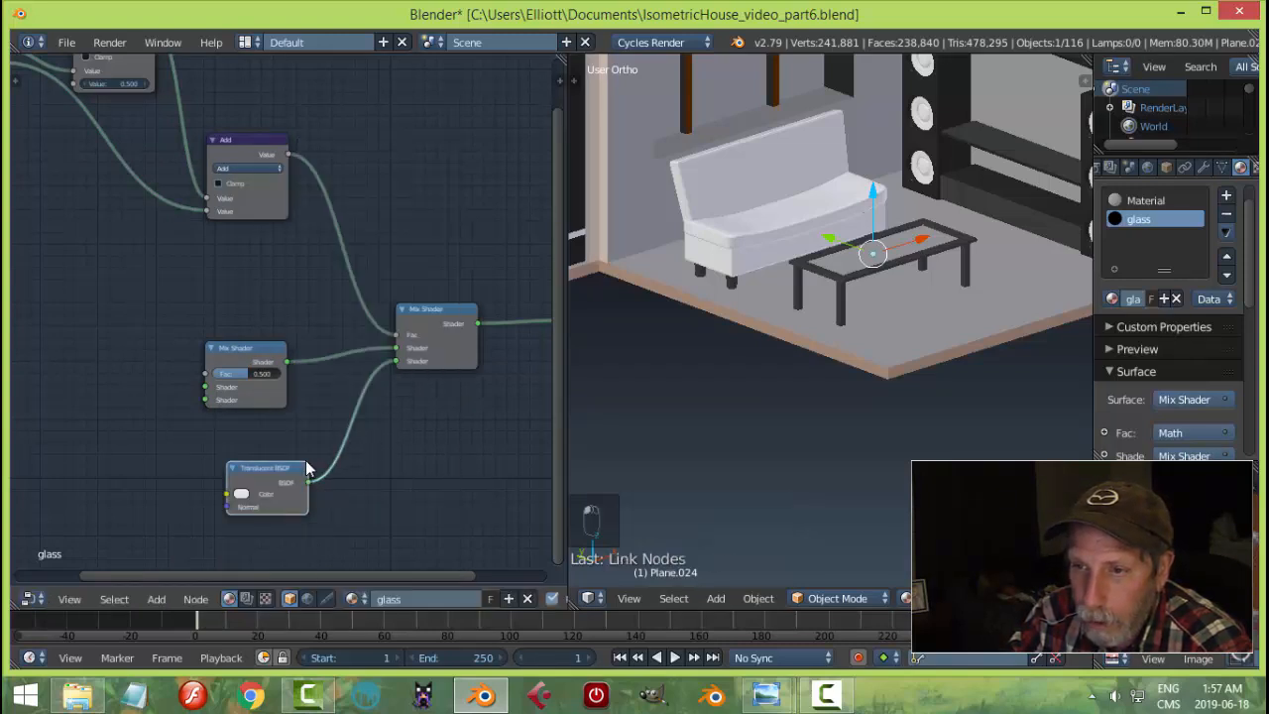
{"action": "left_click_drag", "start_coordinate": [285, 474], "coordinate": [276, 457]}
- Compare the nodes with GLASS.jpg, then switch the Translucent BSDF node to Transparent BSDF
{"action": "middle_click_drag", "start_coordinate": [401, 493], "coordinate": [455, 483]}
{"action": "scroll", "coordinate": [467, 461], "scroll_direction": "down", "scroll_amount": 2}
{"action": "mouse_move", "coordinate": [766, 691]}
{"action": "left_click", "coordinate": [843, 607]}
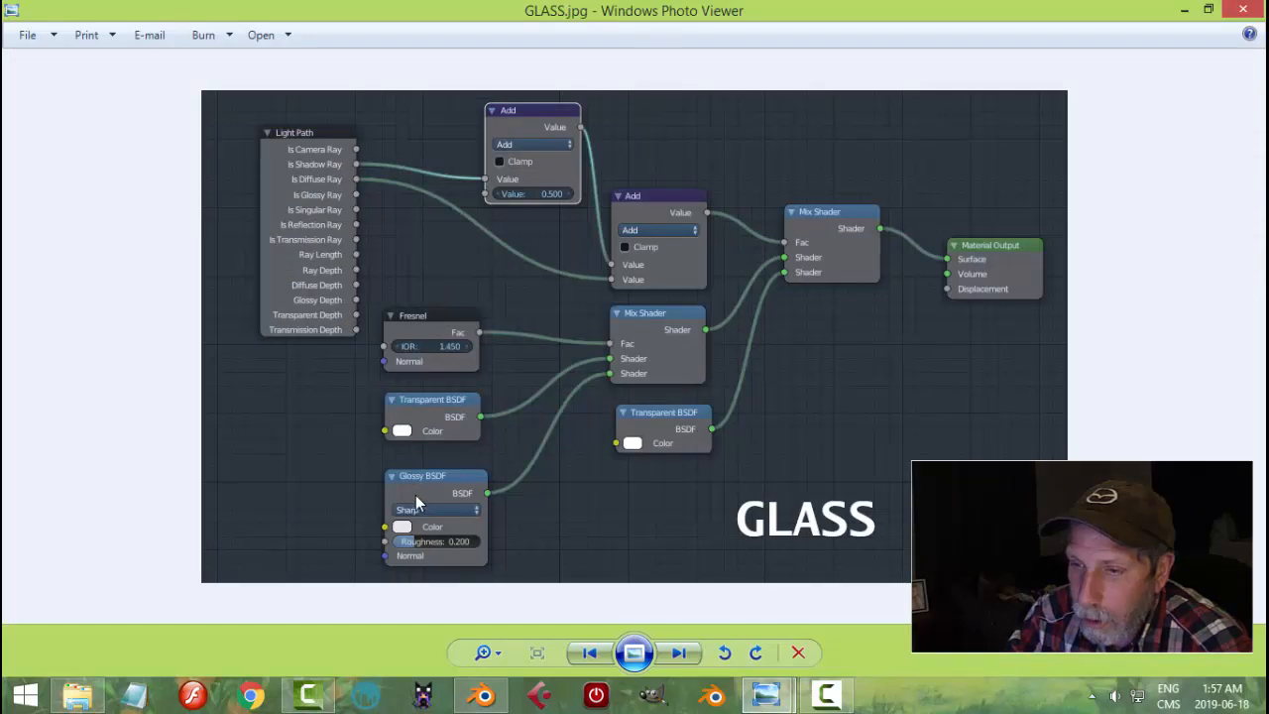
{"action": "left_click", "coordinate": [484, 695]}
{"action": "left_click", "coordinate": [347, 408]}
{"action": "key", "text": "shift+s"}
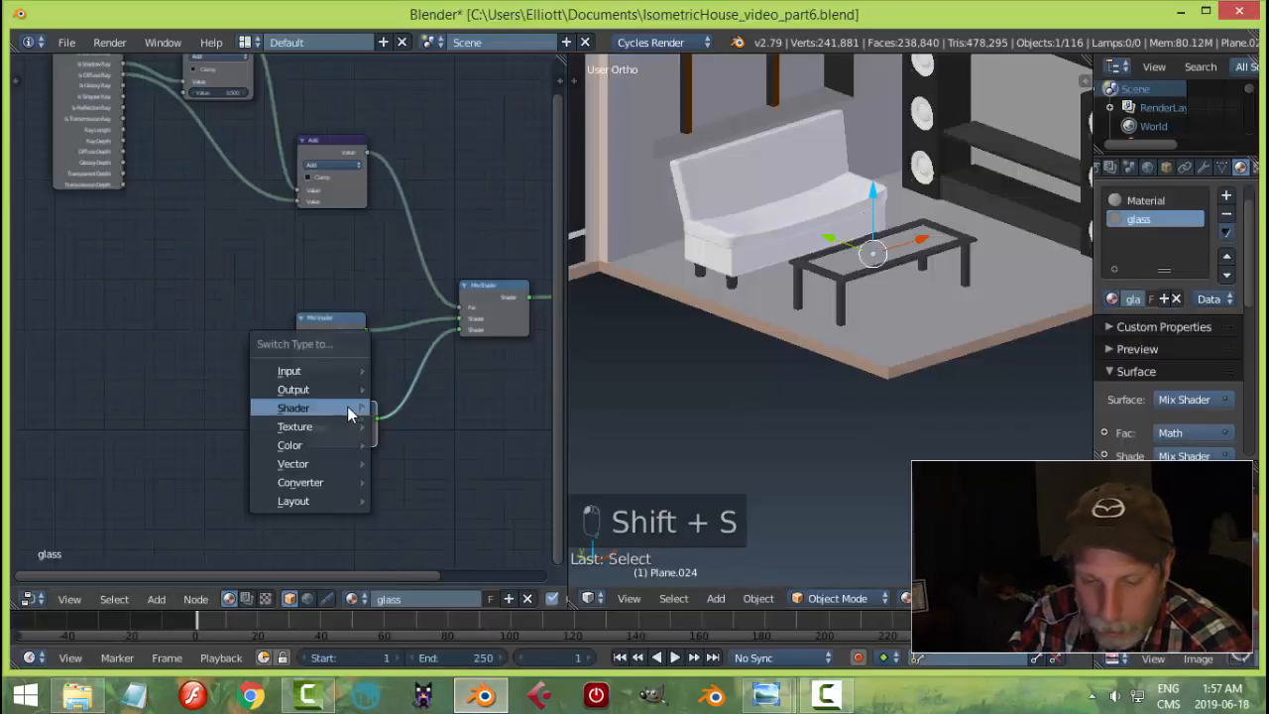
{"action": "mouse_move", "coordinate": [347, 407]}
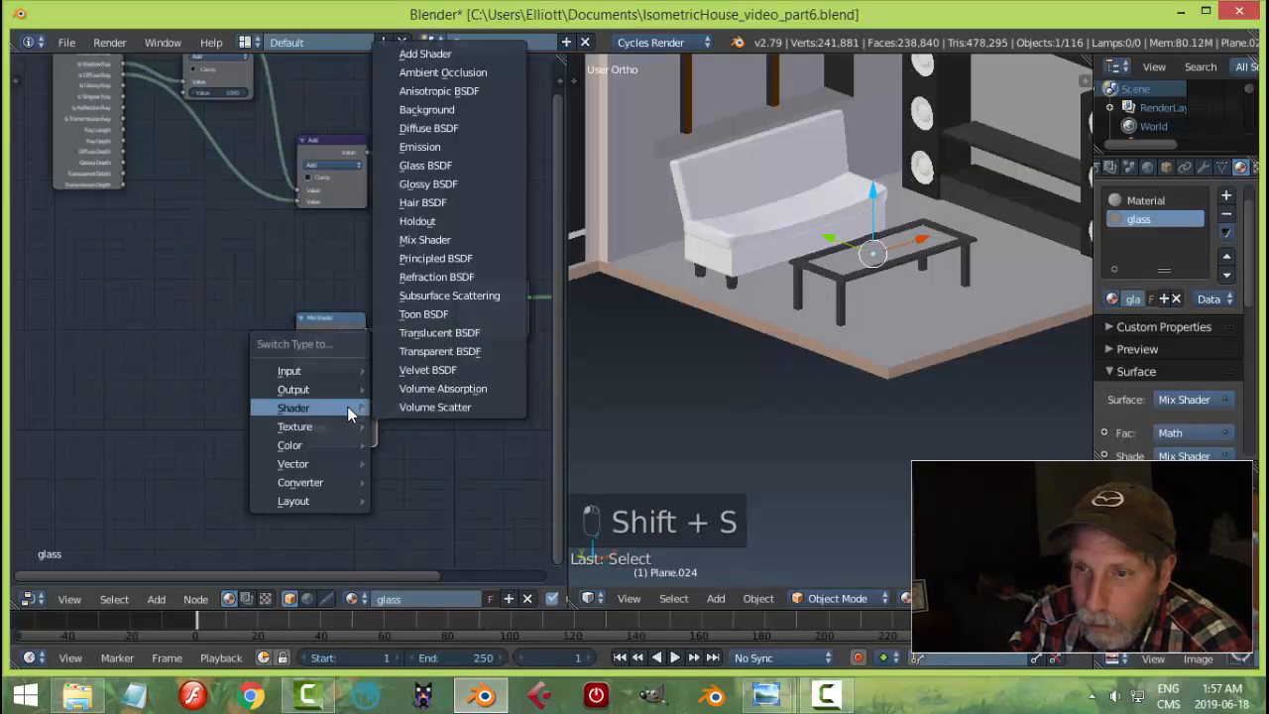
{"action": "left_click", "coordinate": [454, 352]}
- Duplicate the Transparent BSDF node twice, placing both copies left of the original with one above the other
{"action": "key", "text": "shift+d"}
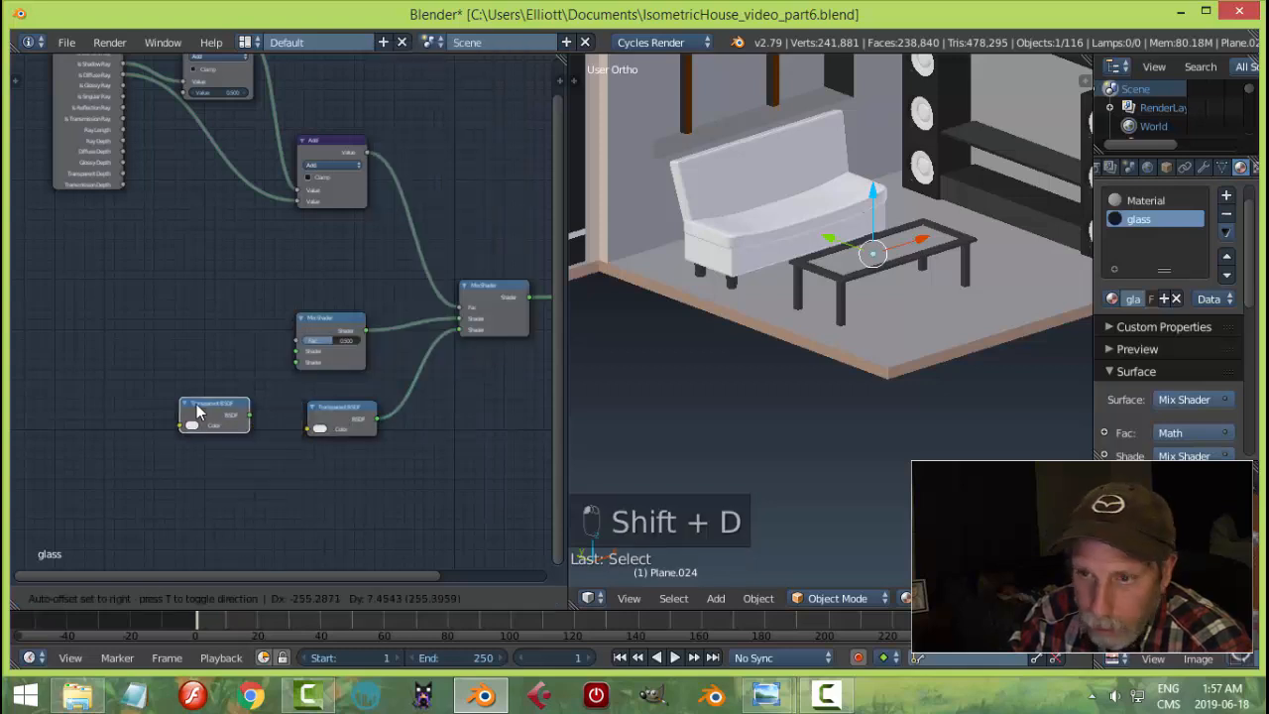
{"action": "left_click", "coordinate": [168, 419]}
{"action": "middle_click_drag", "start_coordinate": [299, 426], "coordinate": [375, 428]}
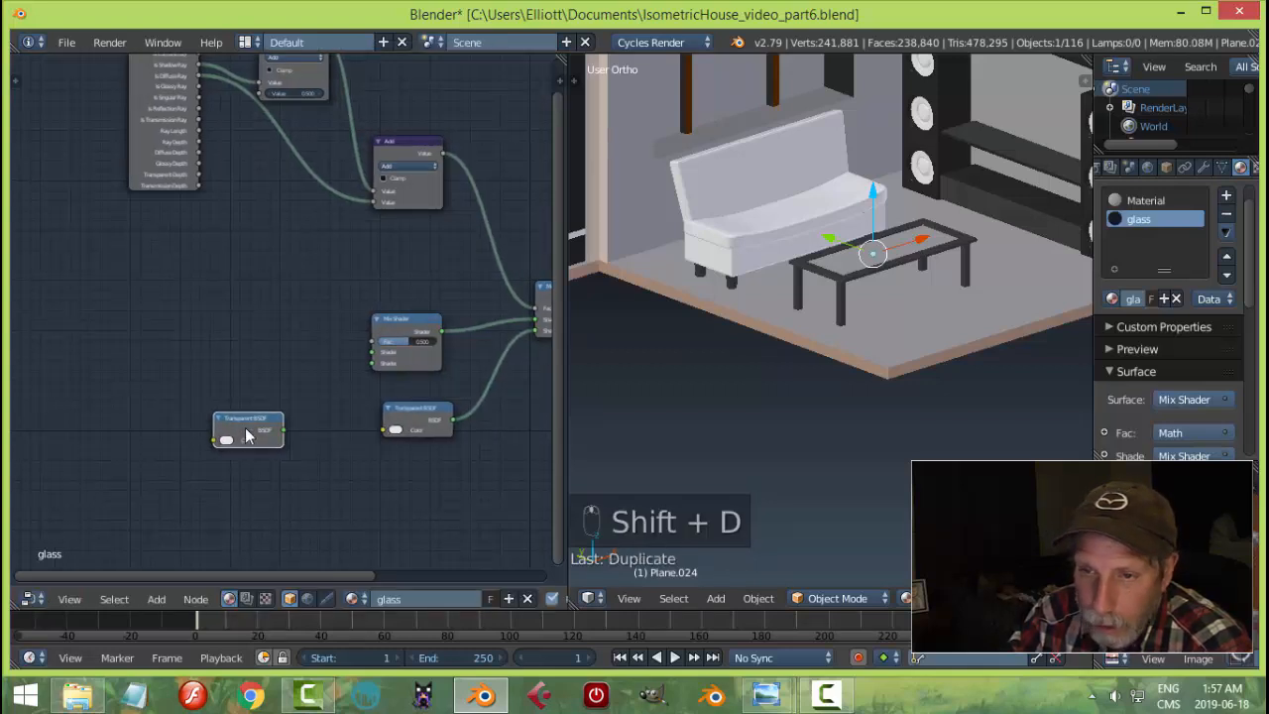
{"action": "key", "text": "shift+d"}
{"action": "scroll", "coordinate": [223, 364], "scroll_direction": "up", "scroll_amount": 2}
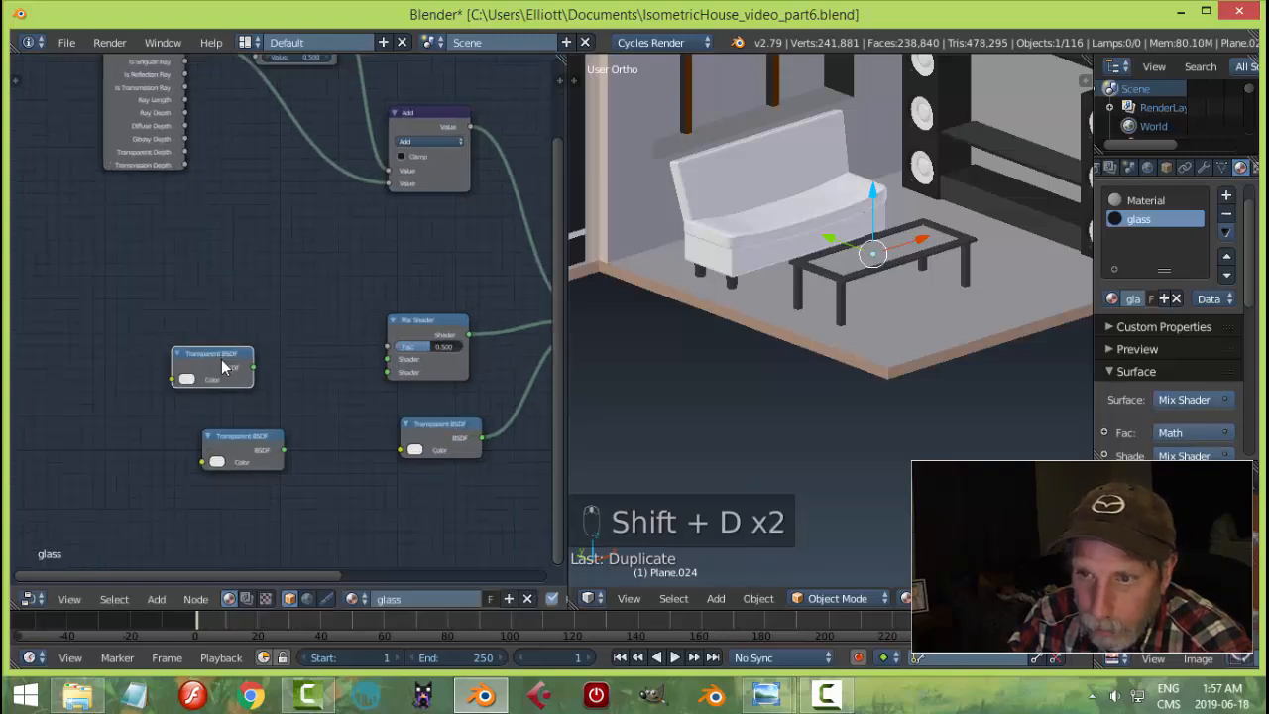
- Switch the upper Transparent BSDF copy to Glossy BSDF and set its distribution to Sharp, keeping the Transparent copy just below it
{"action": "middle_click_drag", "start_coordinate": [229, 364], "coordinate": [300, 330]}
{"action": "key", "text": "shift+s"}
{"action": "mouse_move", "coordinate": [314, 319]}
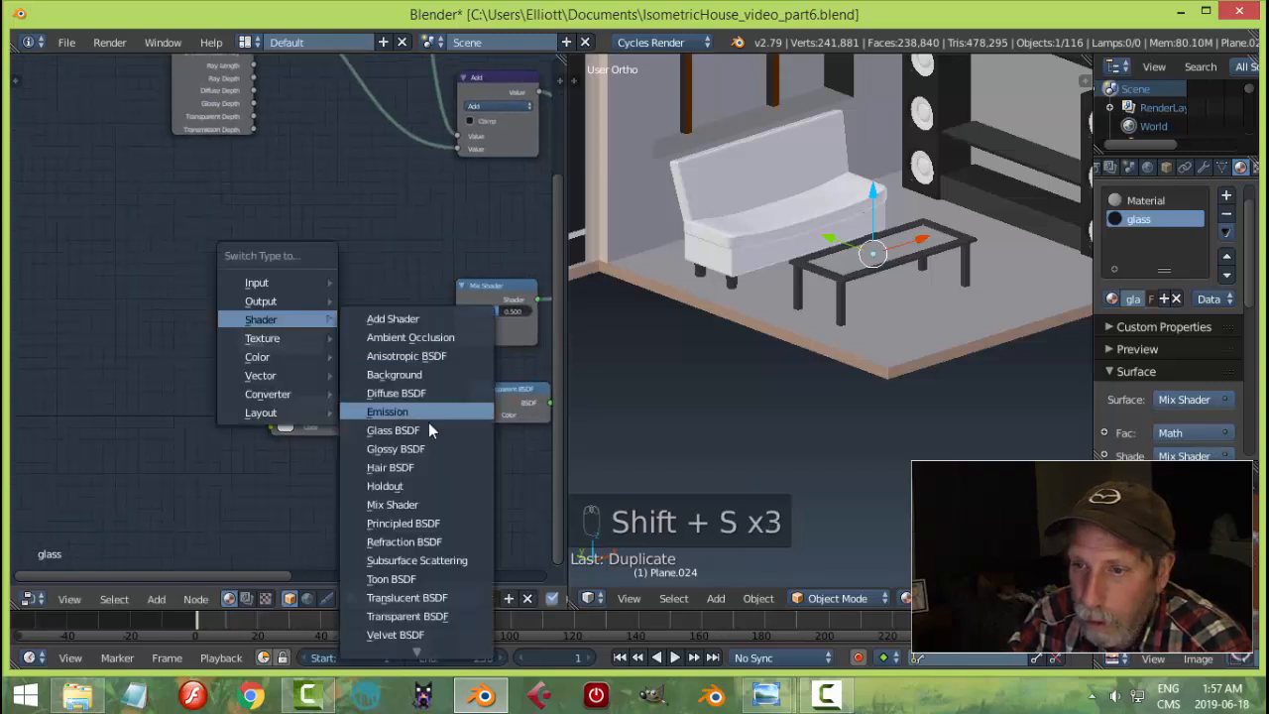
{"action": "left_click", "coordinate": [406, 448]}
{"action": "left_click_drag", "start_coordinate": [339, 408], "coordinate": [310, 434]}
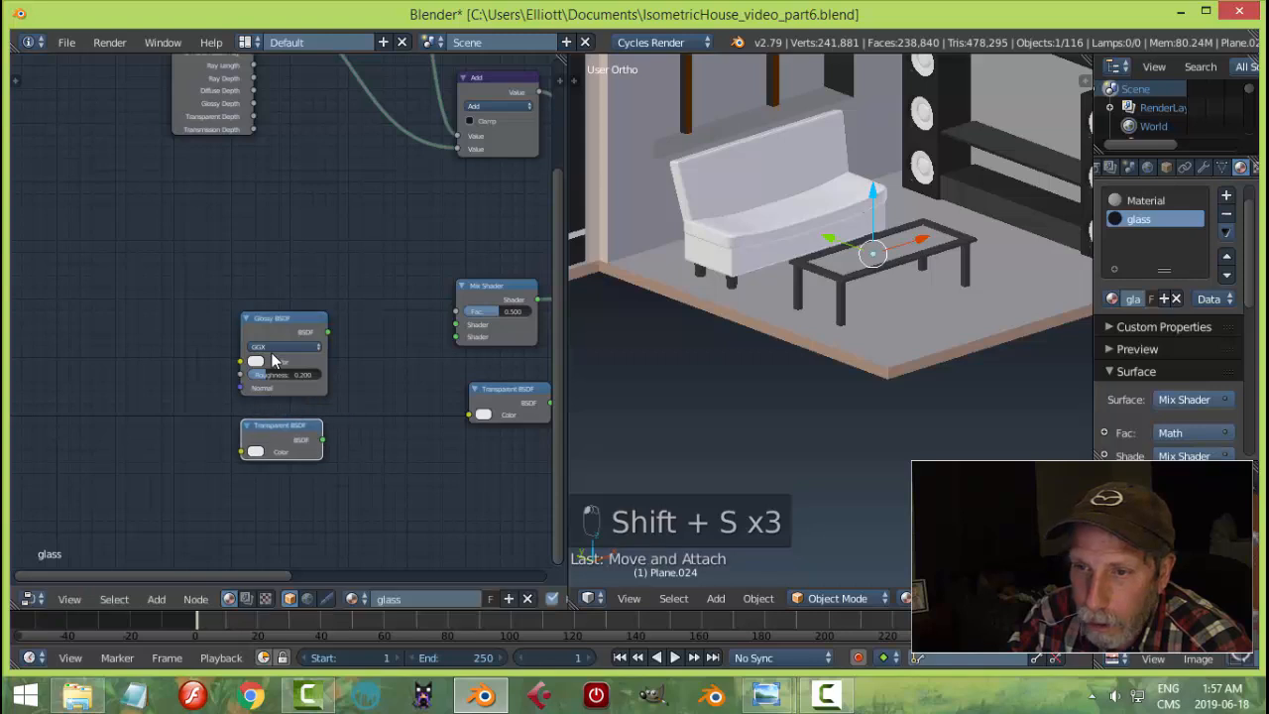
{"action": "left_click", "coordinate": [279, 347]}
{"action": "left_click", "coordinate": [280, 334]}
{"action": "scroll", "coordinate": [429, 478], "scroll_direction": "up", "scroll_amount": 1}
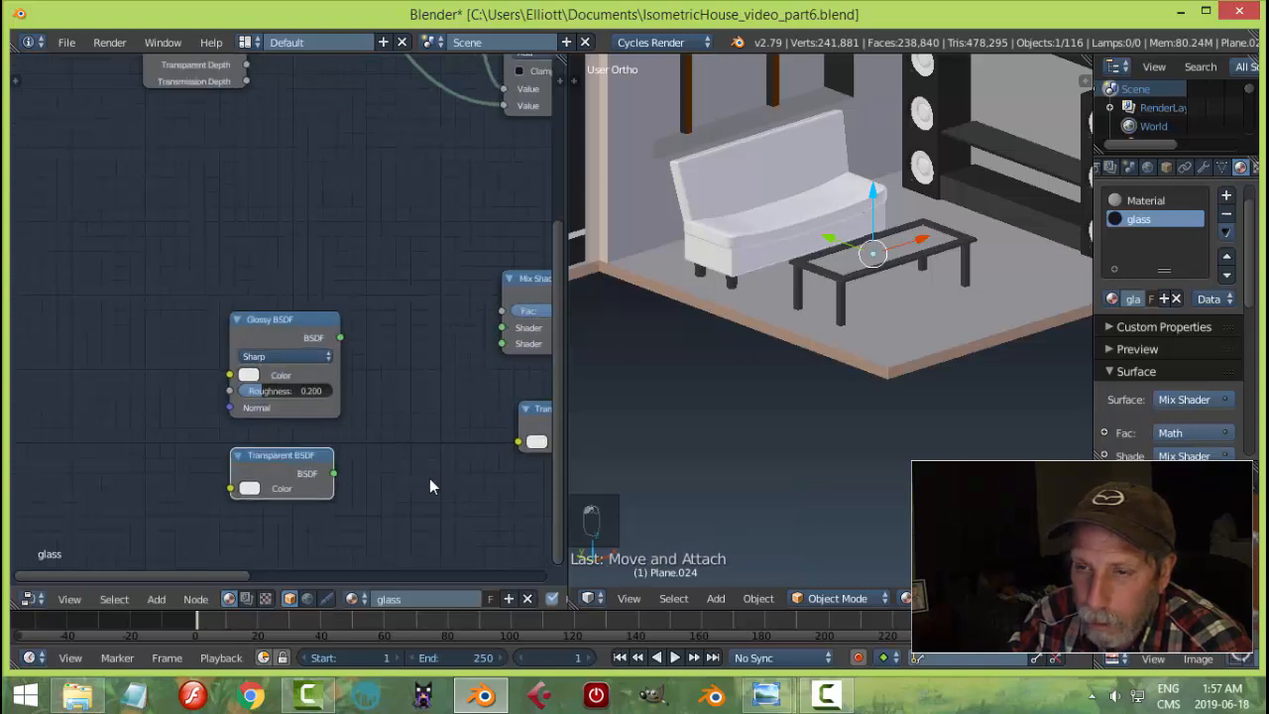
- Consult GLASS.jpg, then move the leftmost Transparent BSDF node above the Glossy BSDF node
{"action": "mouse_move", "coordinate": [765, 694]}
{"action": "left_click", "coordinate": [873, 586]}
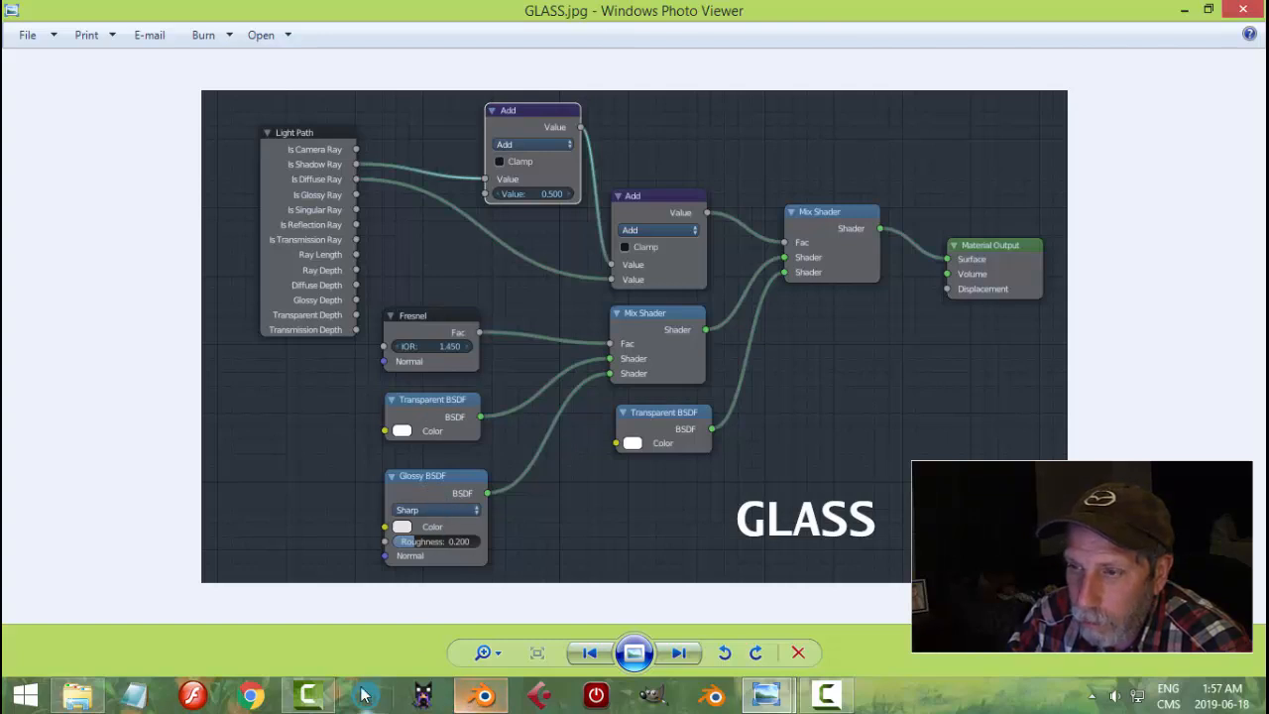
{"action": "left_click", "coordinate": [488, 698]}
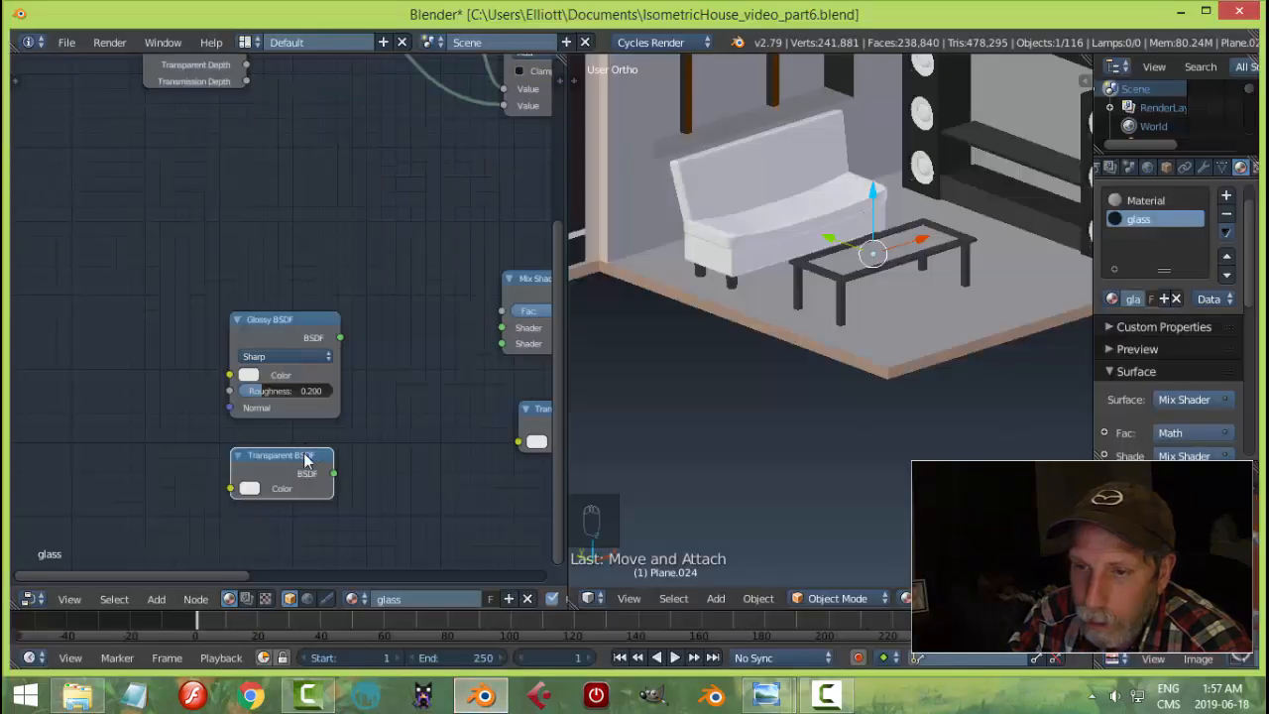
{"action": "left_click_drag", "start_coordinate": [306, 459], "coordinate": [291, 282]}
{"action": "left_click", "coordinate": [315, 325]}
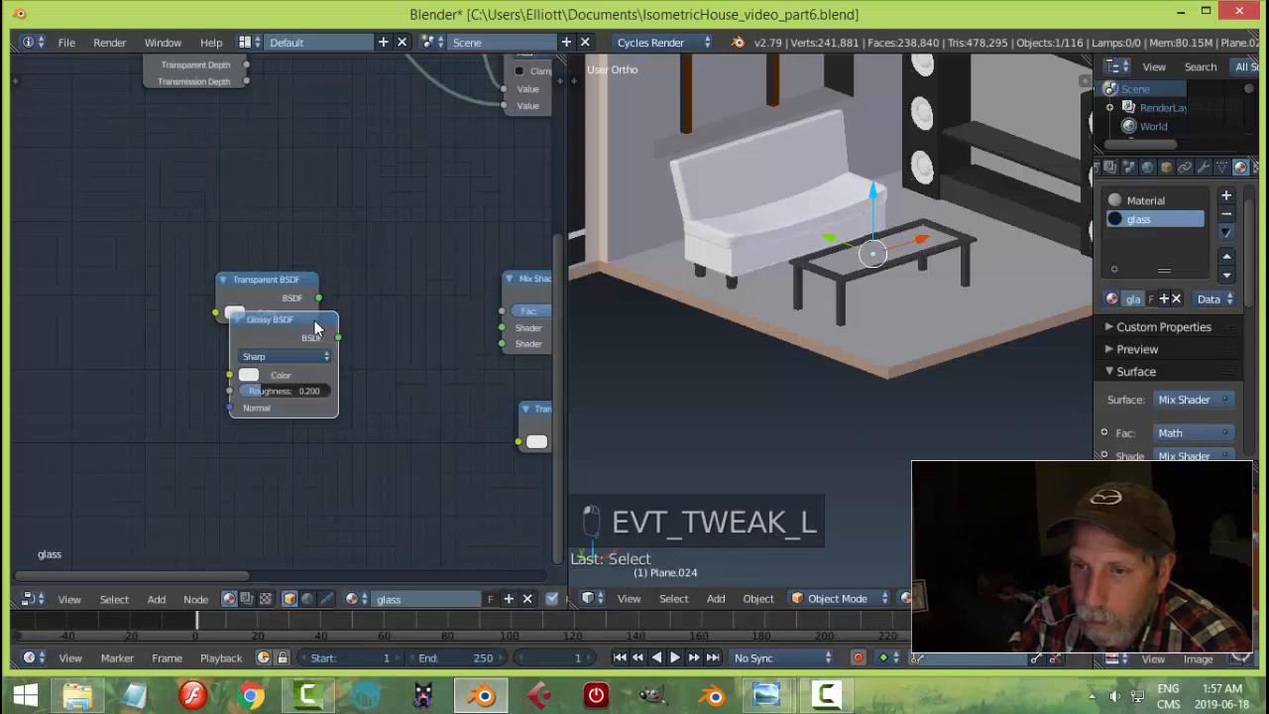
- Link the leftmost Transparent BSDF to the left Mix Shader's first Shader input and the Glossy BSDF to its second
{"action": "left_click_drag", "start_coordinate": [315, 326], "coordinate": [507, 343]}
{"action": "left_click_drag", "start_coordinate": [272, 295], "coordinate": [501, 328]}
{"action": "middle_click_drag", "start_coordinate": [461, 414], "coordinate": [349, 426]}
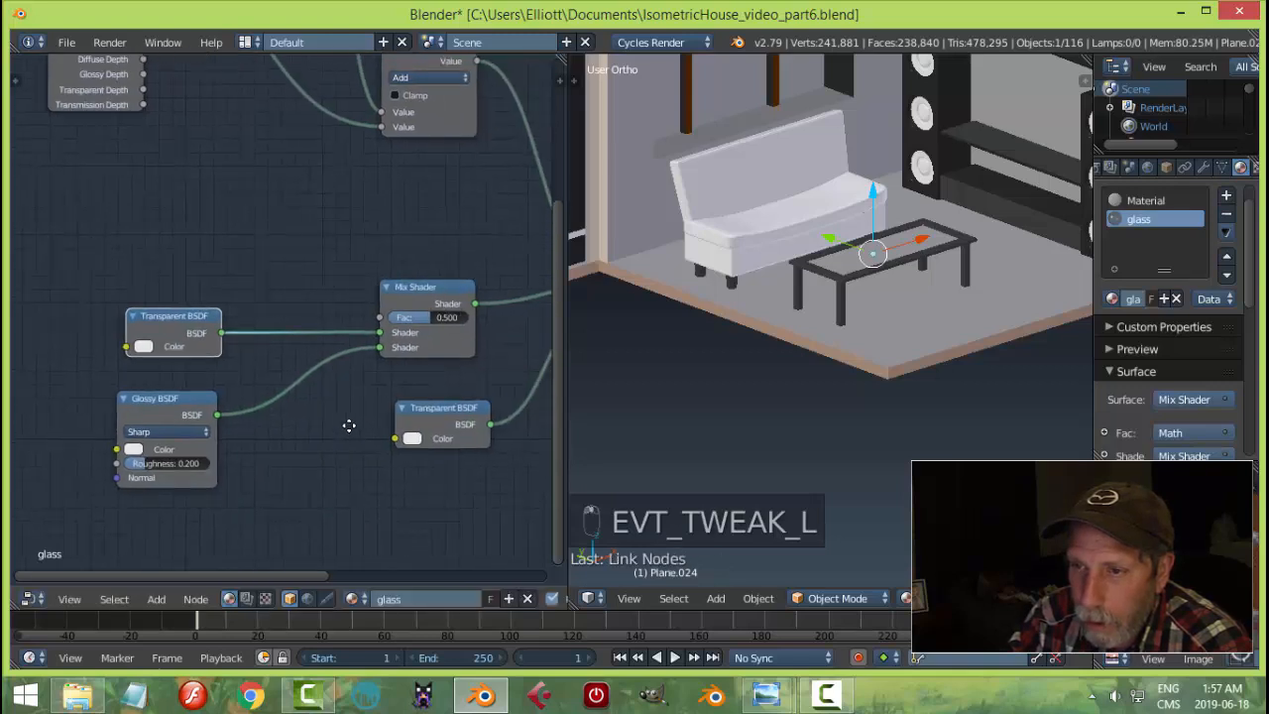
- Consult GLASS.jpg, then duplicate the leftmost Transparent BSDF above itself and switch the copy to Fresnel
{"action": "mouse_move", "coordinate": [764, 694]}
{"action": "left_click", "coordinate": [821, 609]}
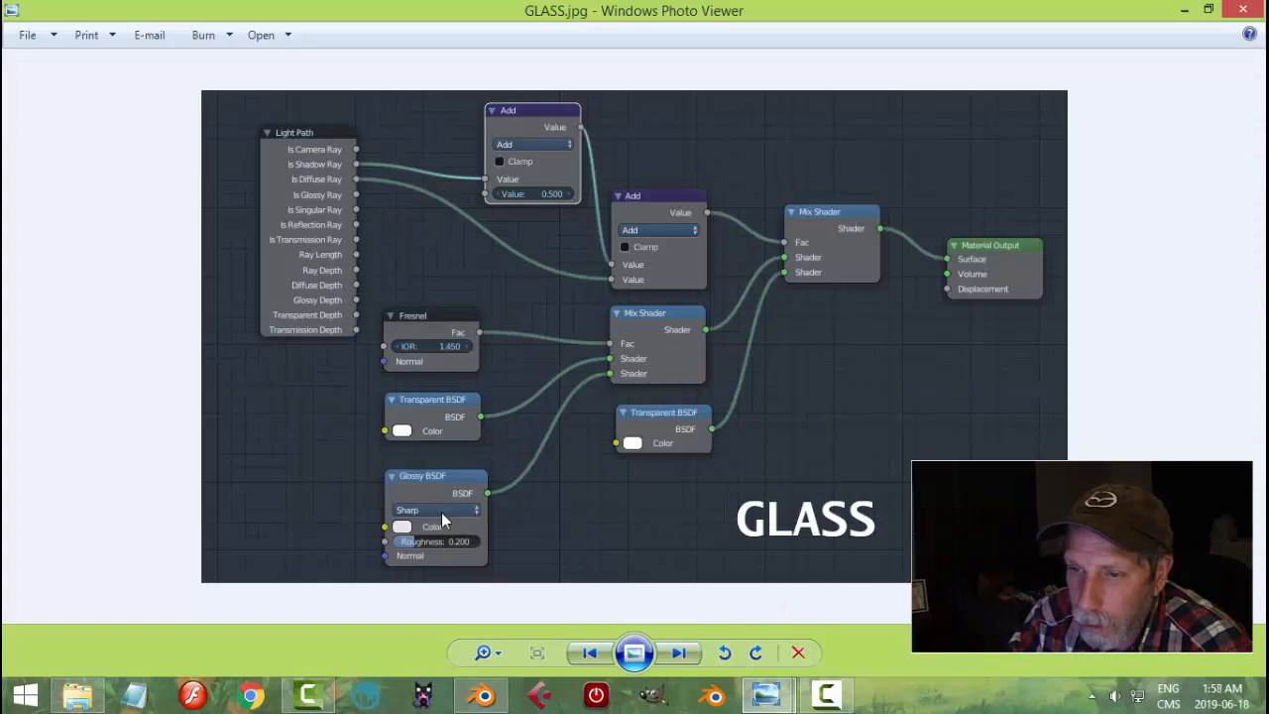
{"action": "left_click", "coordinate": [484, 694]}
{"action": "middle_click_drag", "start_coordinate": [358, 415], "coordinate": [447, 466]}
{"action": "left_click", "coordinate": [252, 378]}
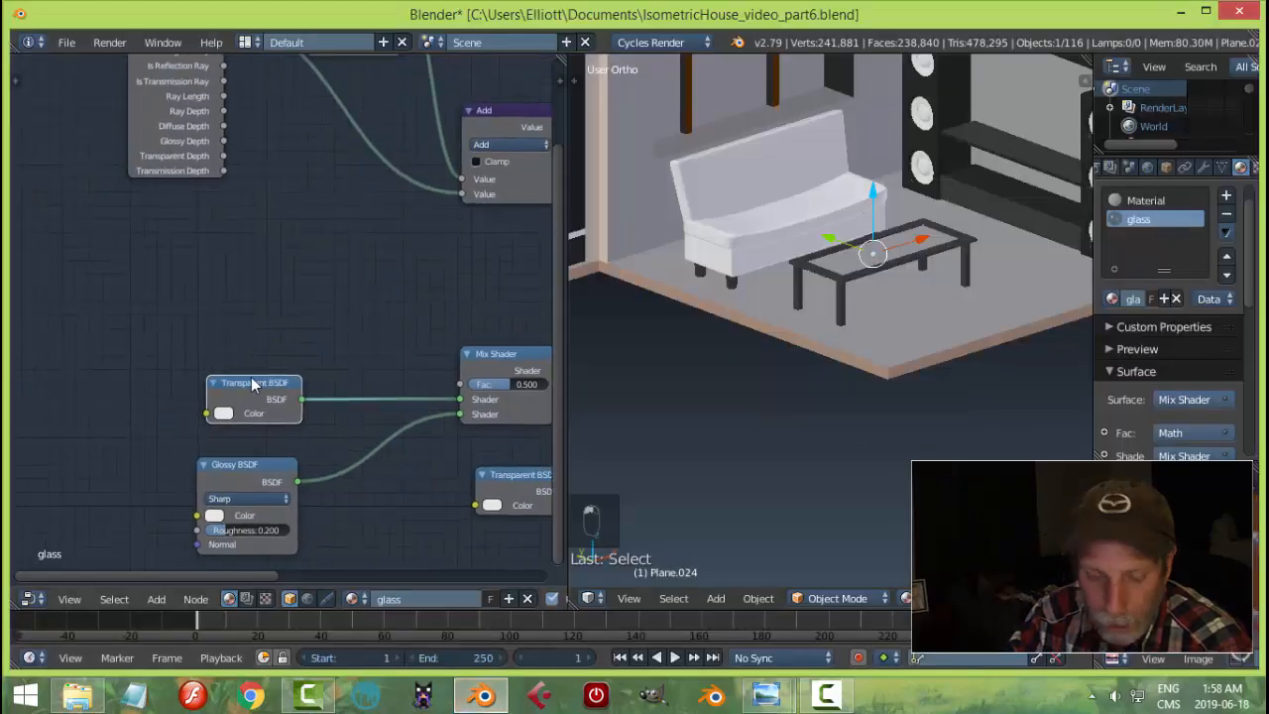
{"action": "key", "text": "shift+d"}
{"action": "left_click", "coordinate": [240, 282]}
{"action": "key", "text": "shift+s"}
{"action": "key", "text": "shift+s"}
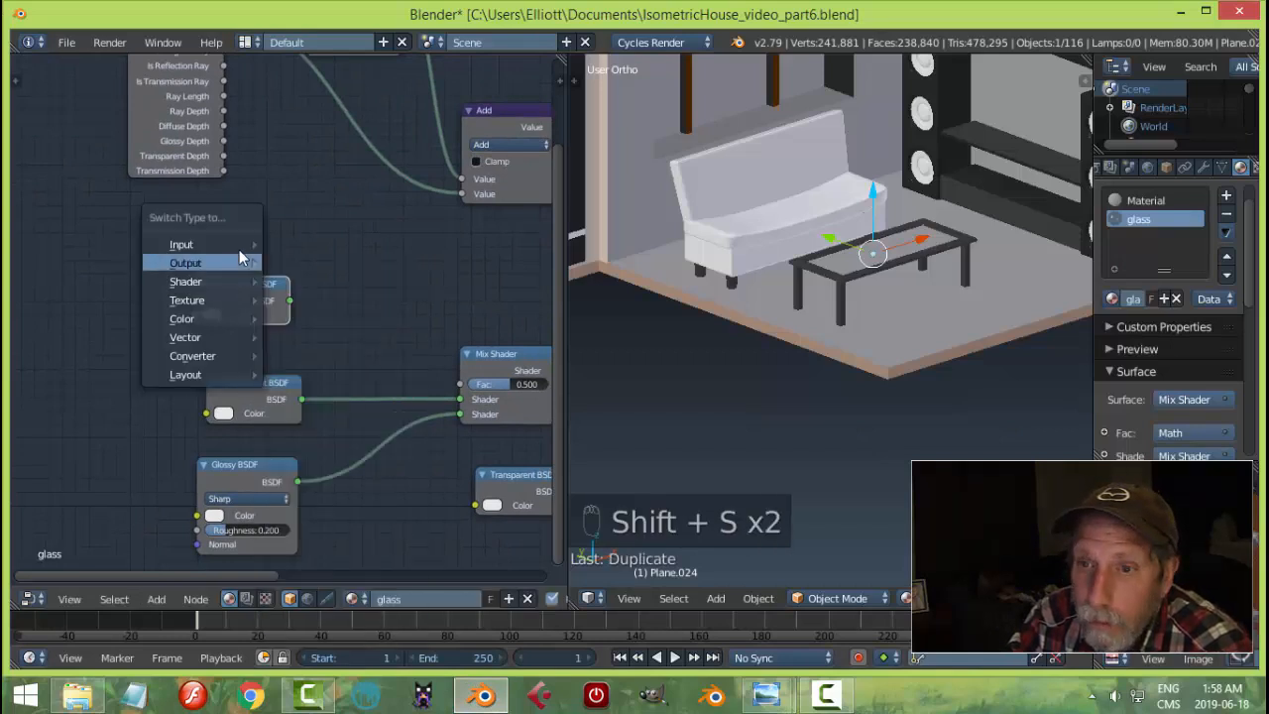
{"action": "mouse_move", "coordinate": [239, 249]}
{"action": "left_click", "coordinate": [318, 274]}
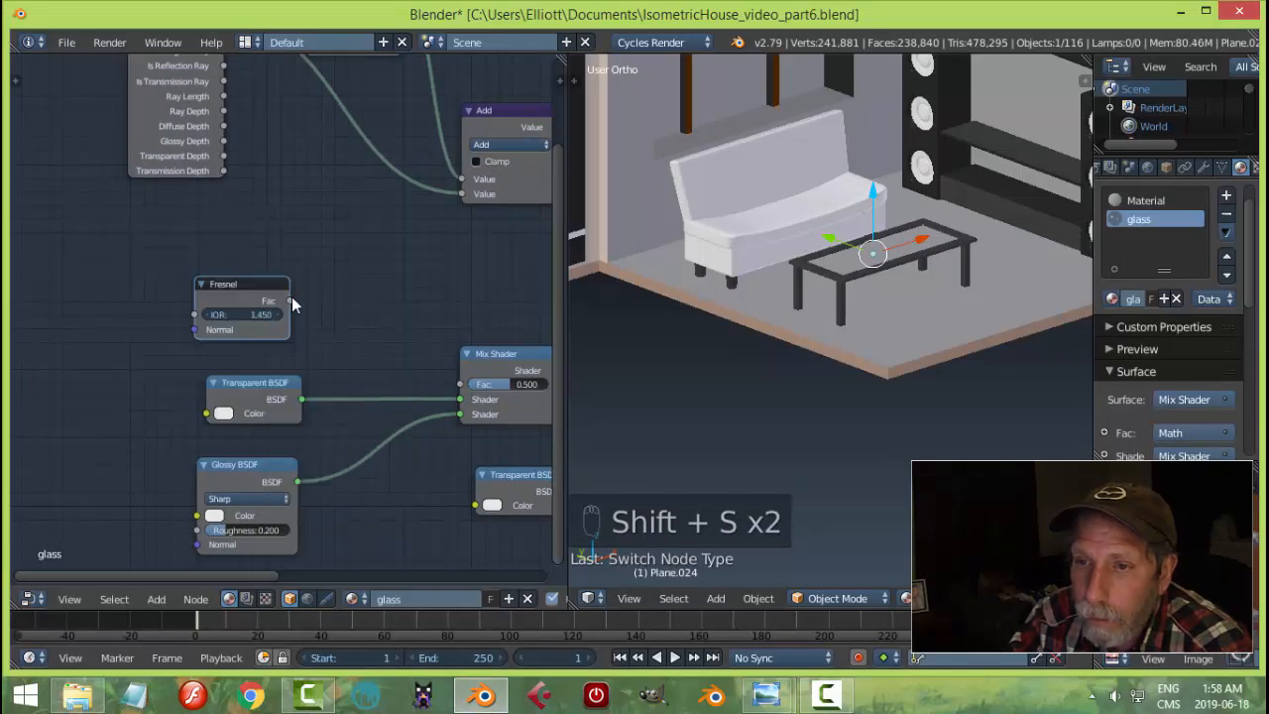
- Link the Fresnel node's Fac output to the left Mix Shader's Fac input and shift the Fresnel node slightly right
{"action": "left_click_drag", "start_coordinate": [288, 301], "coordinate": [460, 383]}
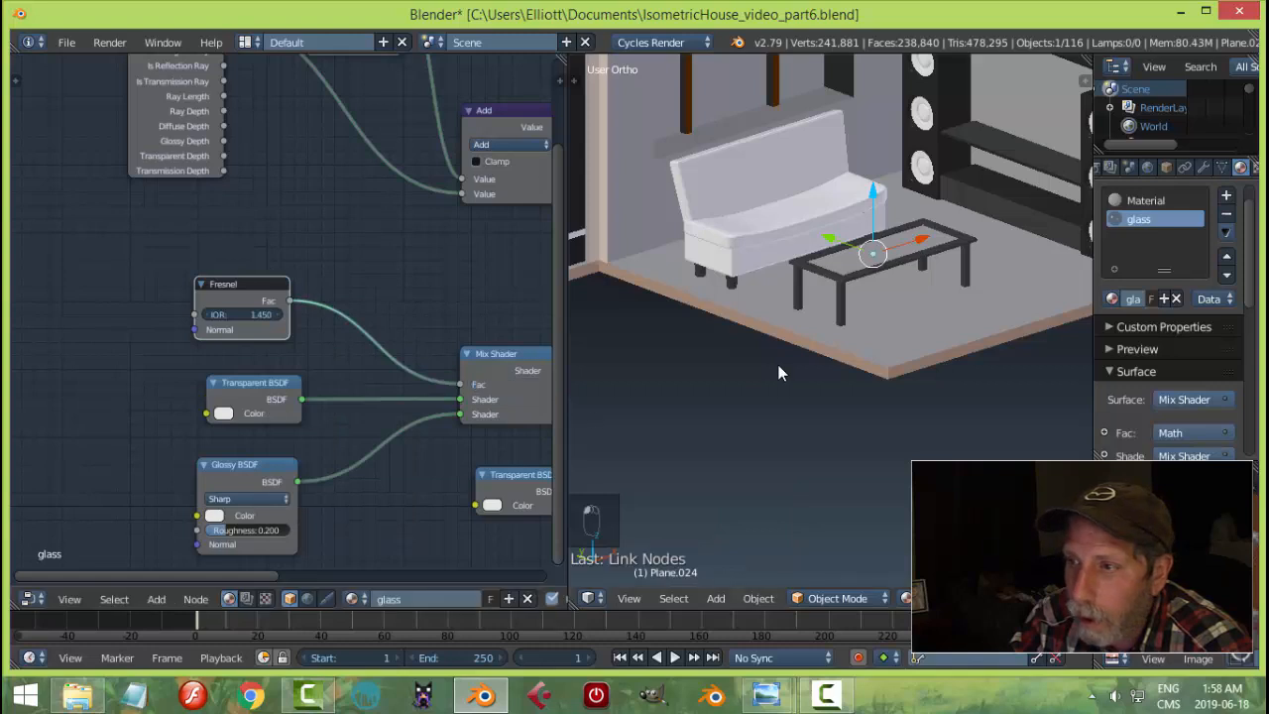
{"action": "left_click_drag", "start_coordinate": [261, 288], "coordinate": [324, 289]}
{"action": "scroll", "coordinate": [478, 413], "scroll_direction": "down", "scroll_amount": 3}
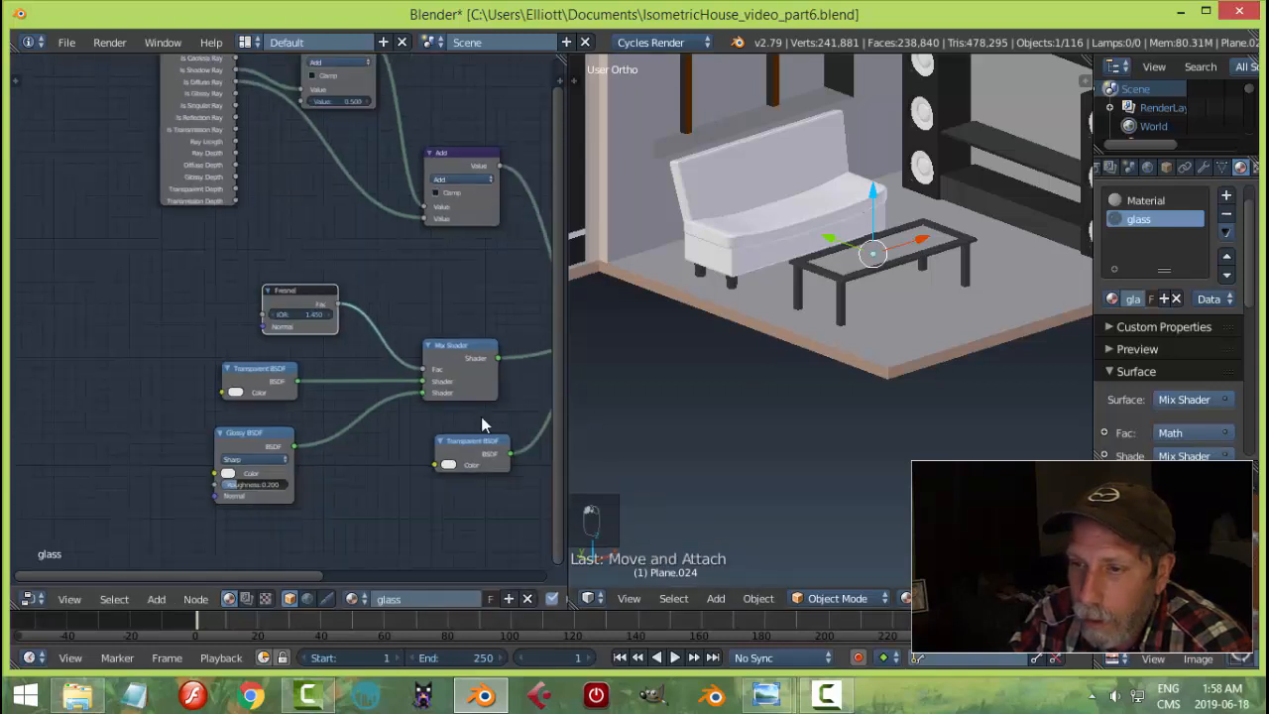
{"action": "middle_click_drag", "start_coordinate": [538, 423], "coordinate": [346, 433]}
{"action": "scroll", "coordinate": [957, 332], "scroll_direction": "up", "scroll_amount": 2}
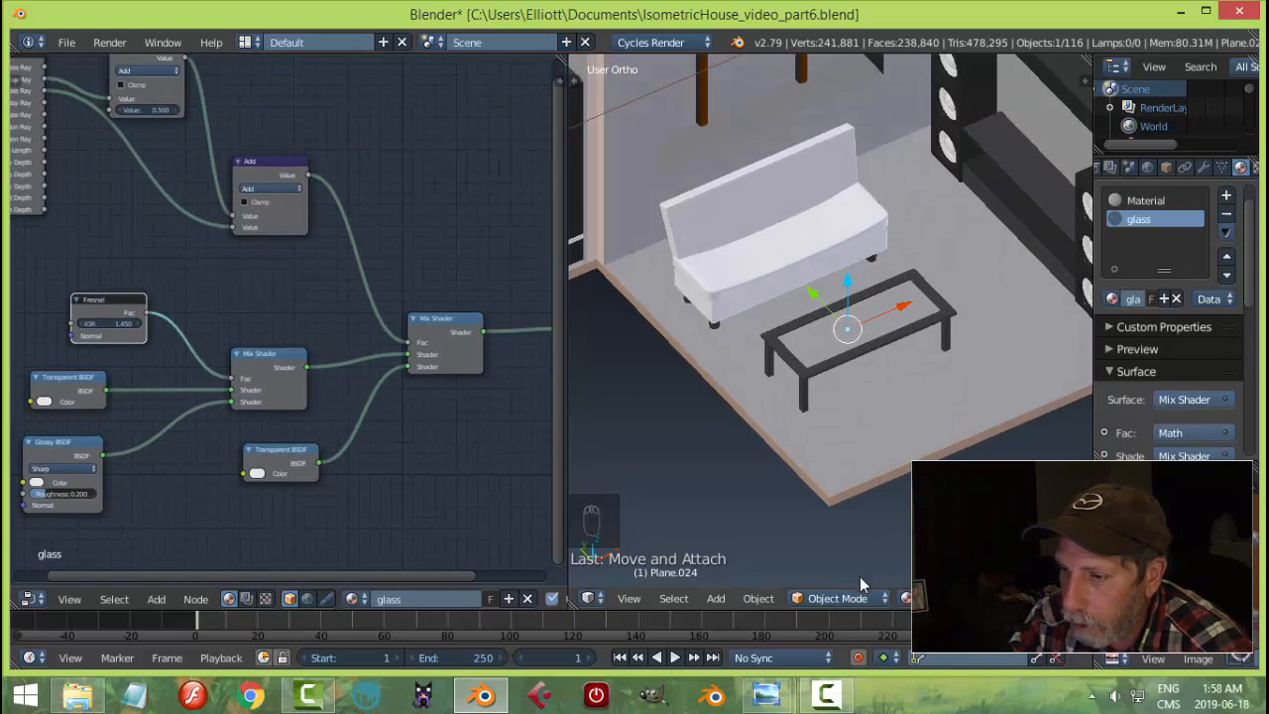
- Show the lamp's layer alongside the house and preview the coffee table in rendered viewport shading
{"action": "scroll", "coordinate": [880, 598], "scroll_direction": "down", "scroll_amount": 3}
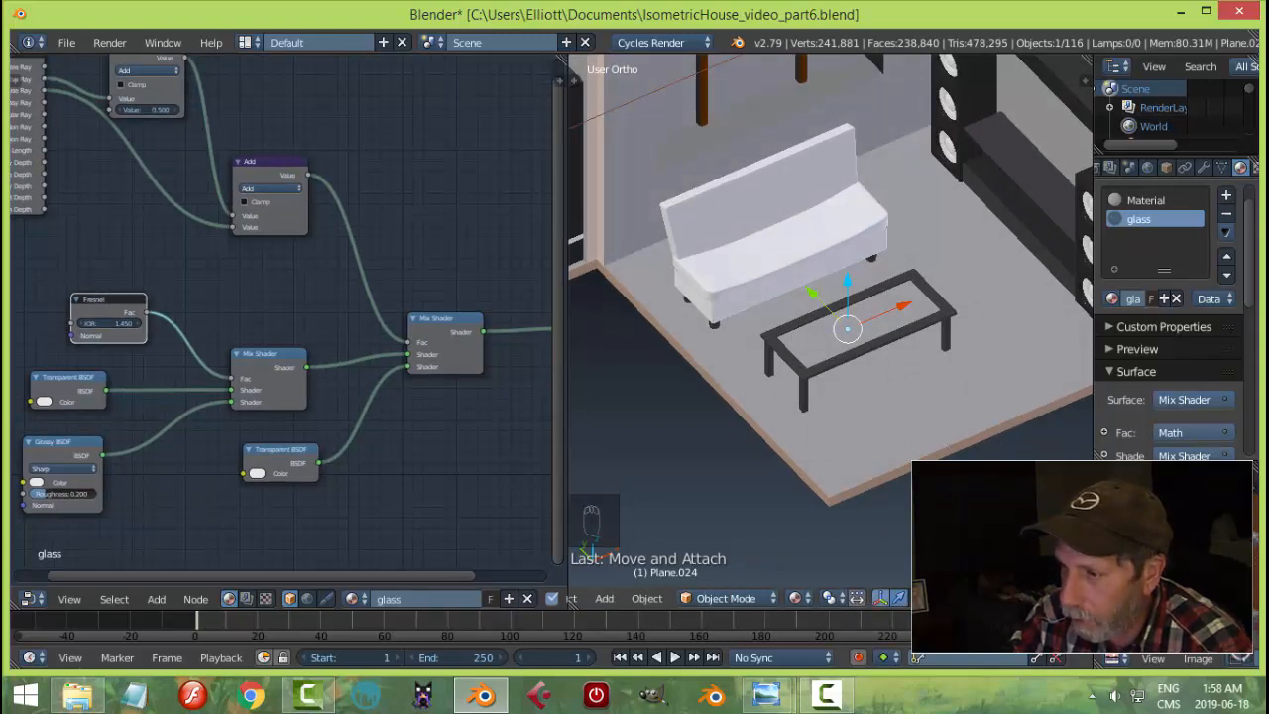
{"action": "left_click", "coordinate": [1046, 595], "text": "shift"}
{"action": "middle_click_drag", "start_coordinate": [908, 466], "coordinate": [898, 399]}
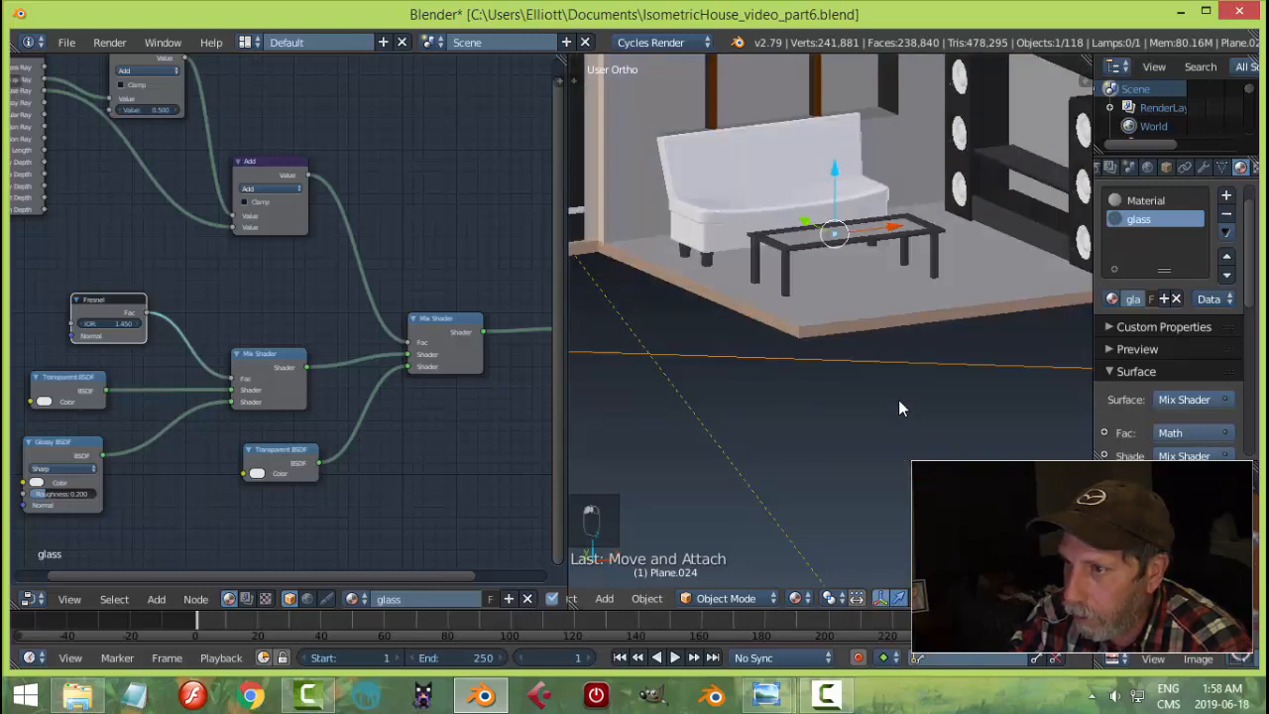
{"action": "key", "text": "shift+z"}
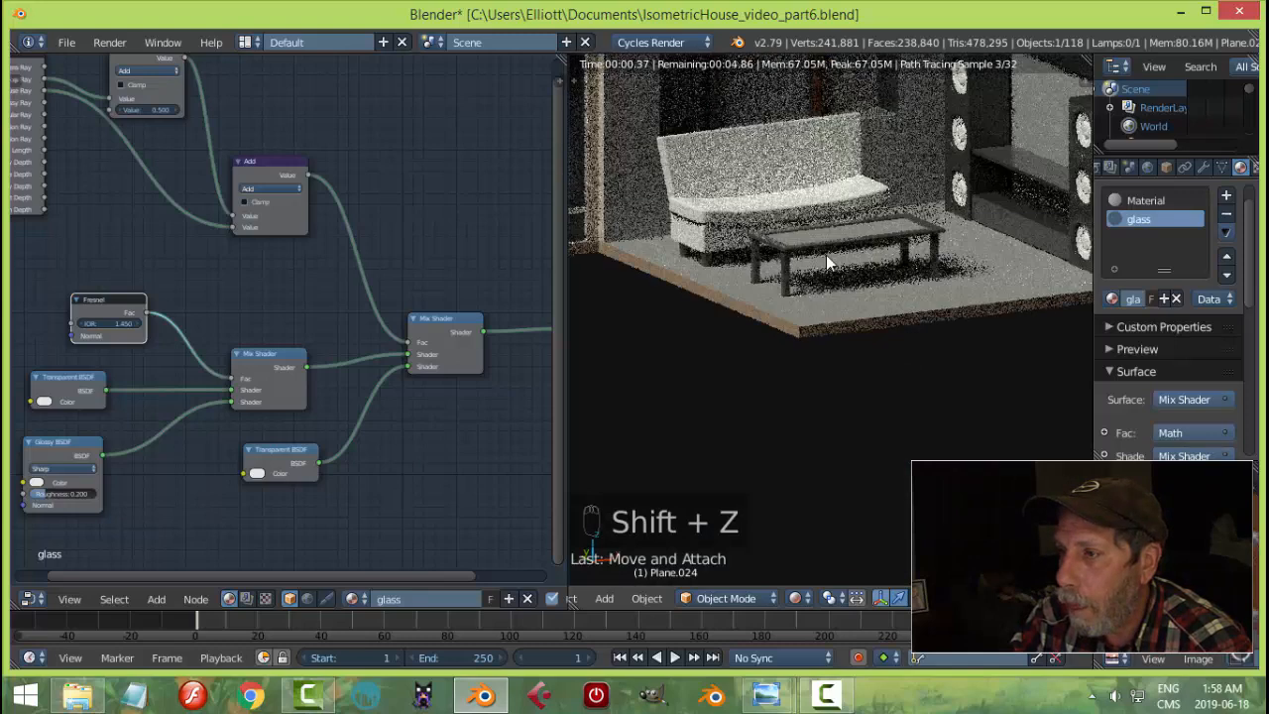
{"action": "middle_click_drag", "start_coordinate": [884, 256], "coordinate": [946, 343]}
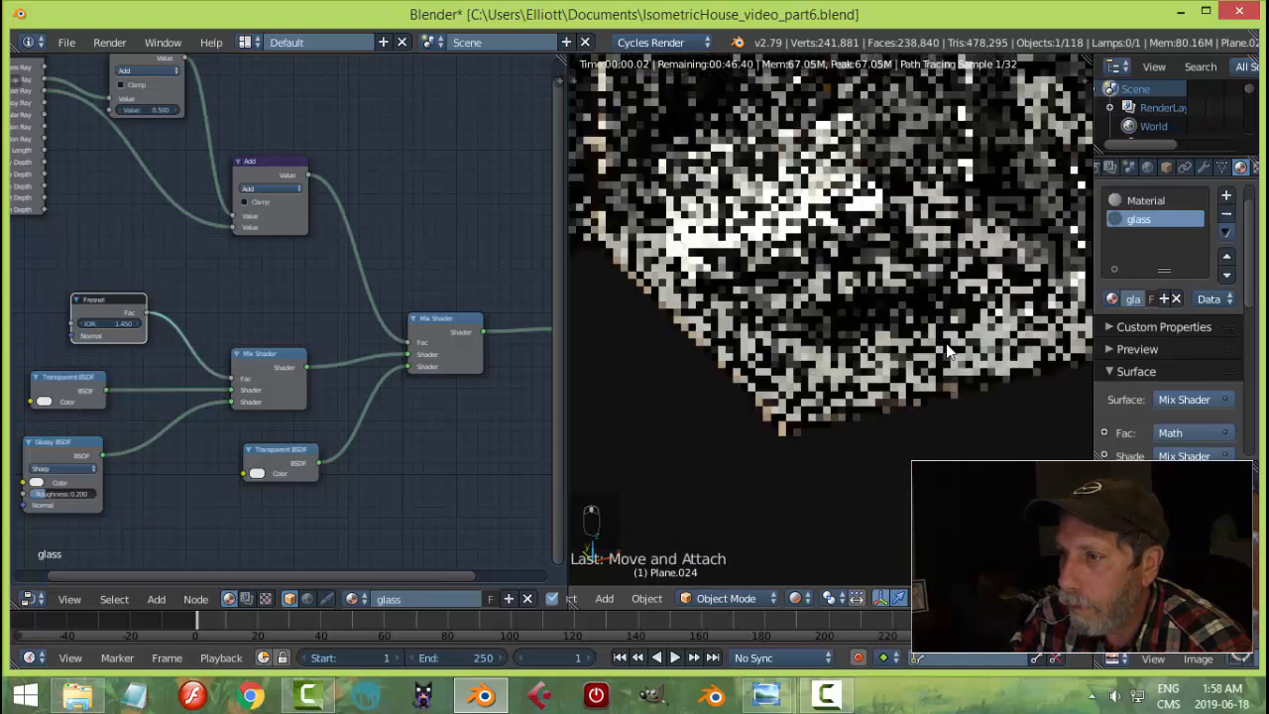
{"action": "middle_click_drag", "start_coordinate": [810, 310], "coordinate": [794, 297]}
{"action": "scroll", "coordinate": [841, 341], "scroll_direction": "up", "scroll_amount": 5}
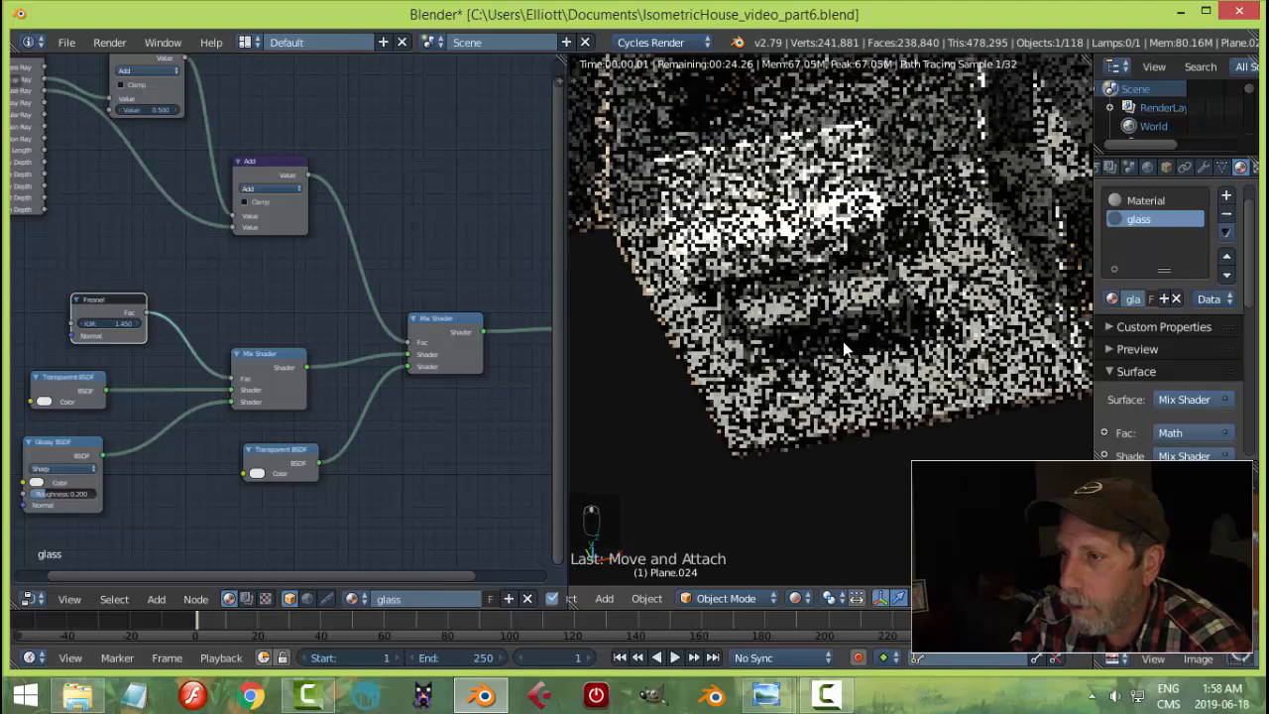
{"action": "key", "text": "shift+a"}
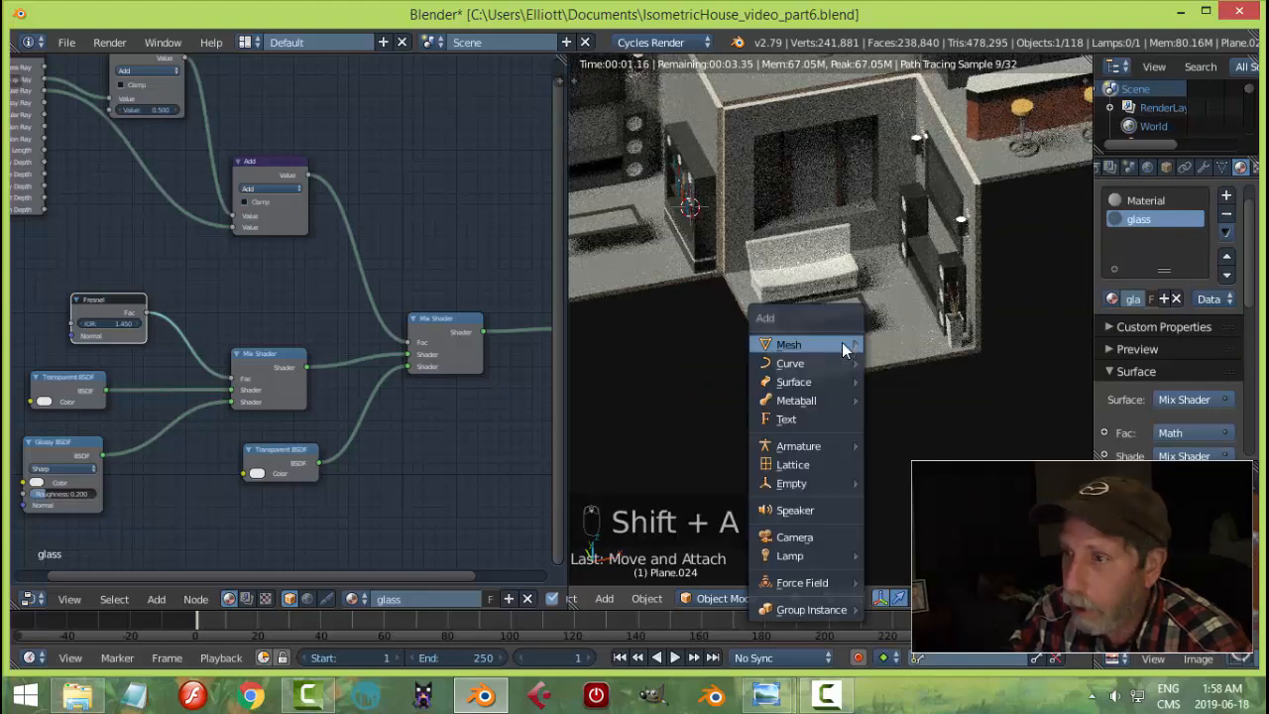
{"action": "mouse_move", "coordinate": [842, 342]}
{"action": "key", "text": "Escape"}
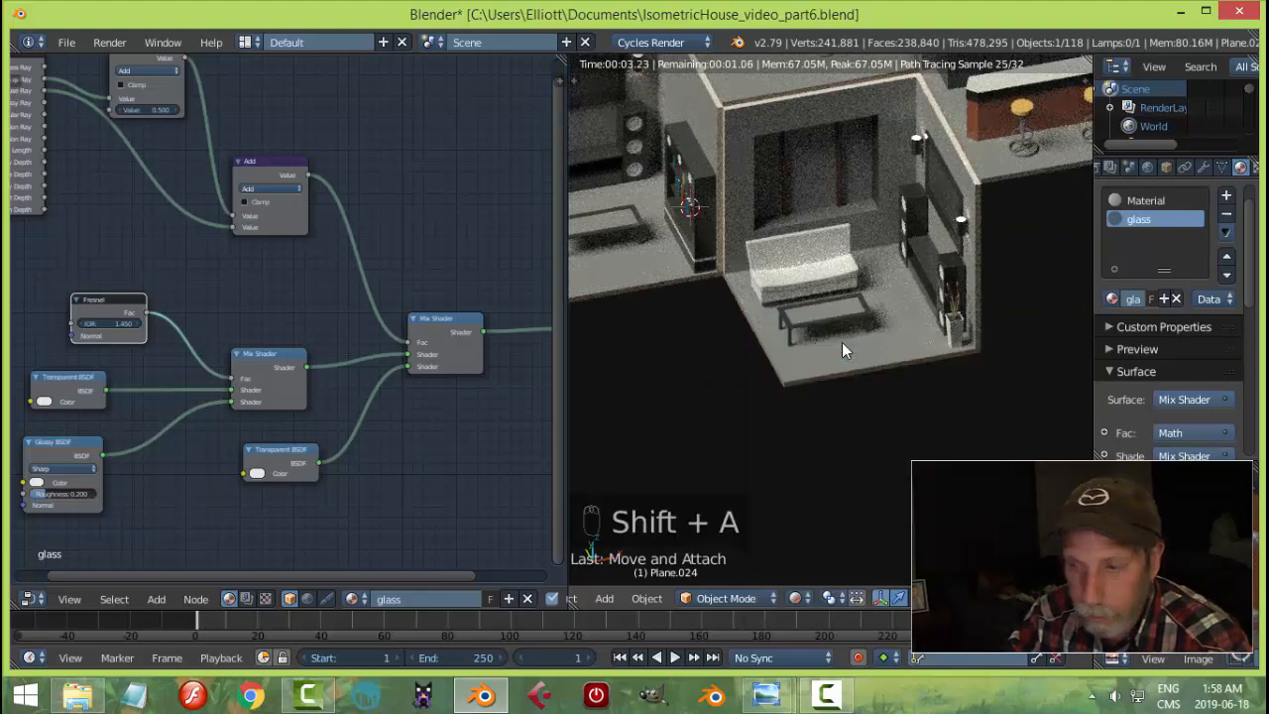
- Return to solid shading and assign the glass material to the whole coffee-table top in Edit Mode, then return to Object Mode
{"action": "key", "text": "shift+z"}
{"action": "key", "text": "Tab"}
{"action": "left_click", "coordinate": [960, 351]}
{"action": "scroll", "coordinate": [888, 336], "scroll_direction": "up", "scroll_amount": 4}
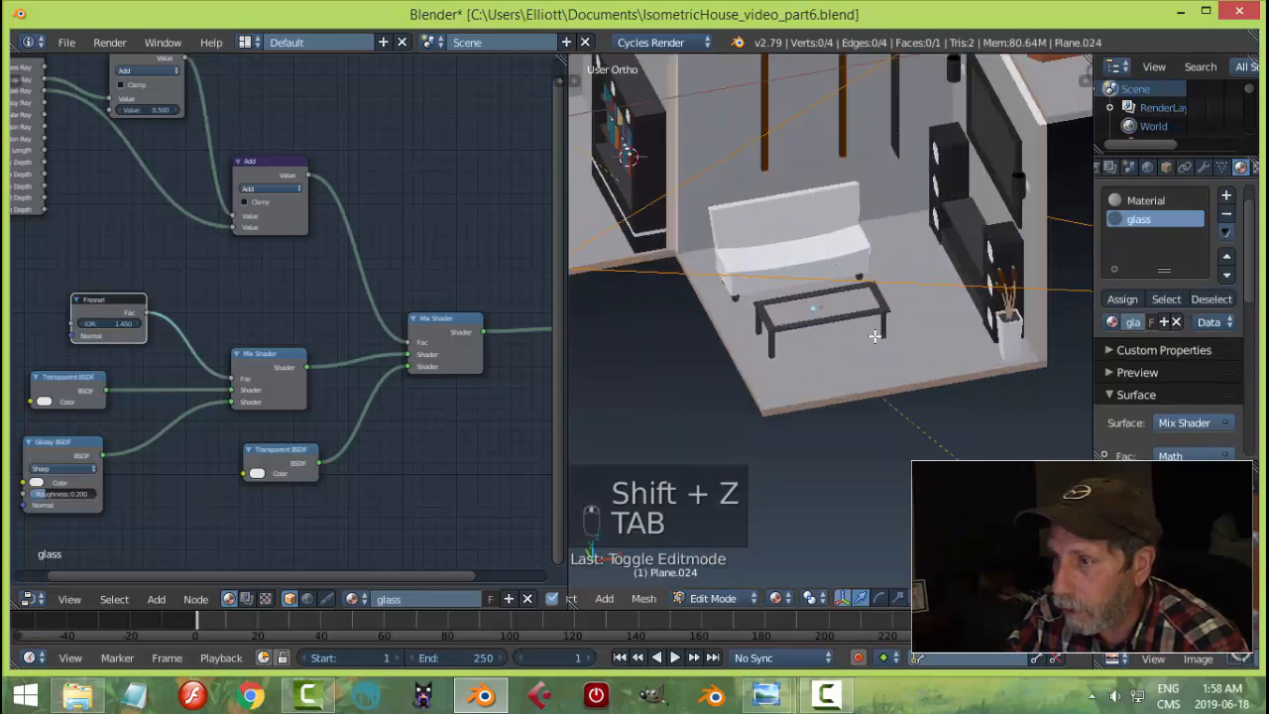
{"action": "key", "text": "a"}
{"action": "key", "text": "a"}
{"action": "left_click", "coordinate": [1123, 300]}
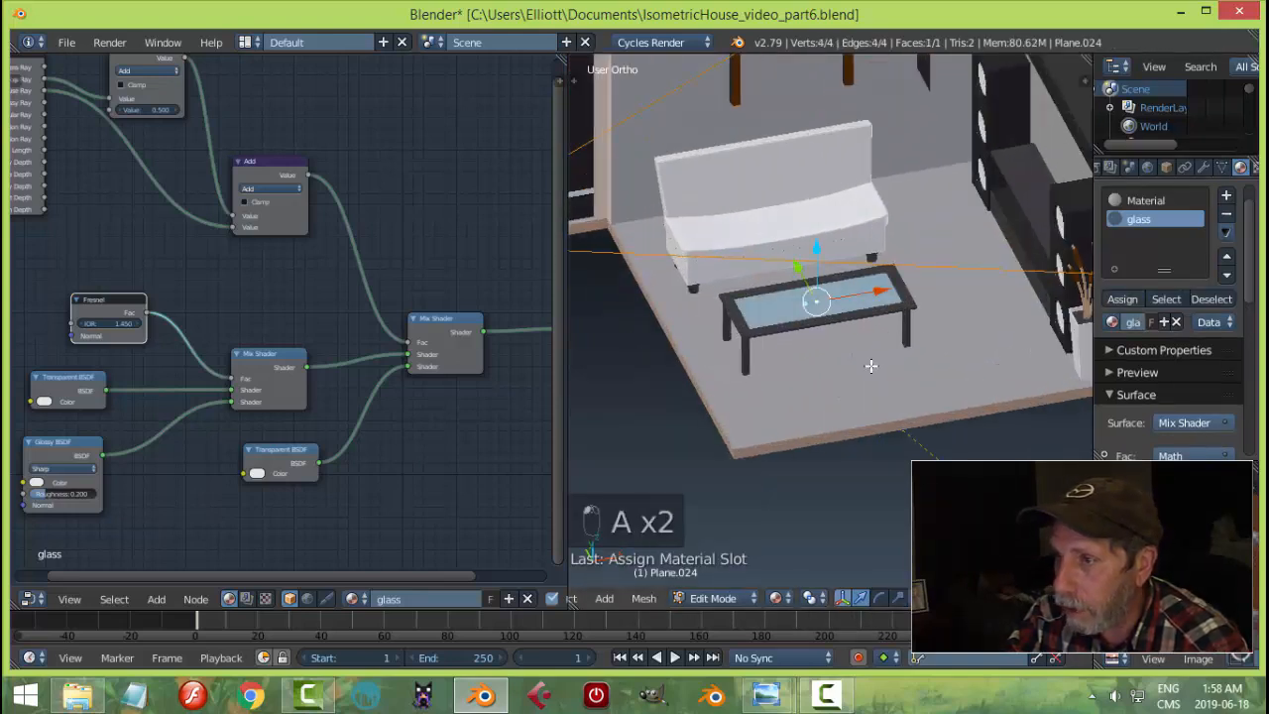
{"action": "key", "text": "a"}
{"action": "key", "text": "Tab"}
{"action": "left_click", "coordinate": [750, 368]}
- Preview the glass coffee-table top in rendered shading from two angles, then return to solid shading
{"action": "middle_click_drag", "start_coordinate": [911, 364], "coordinate": [906, 344]}
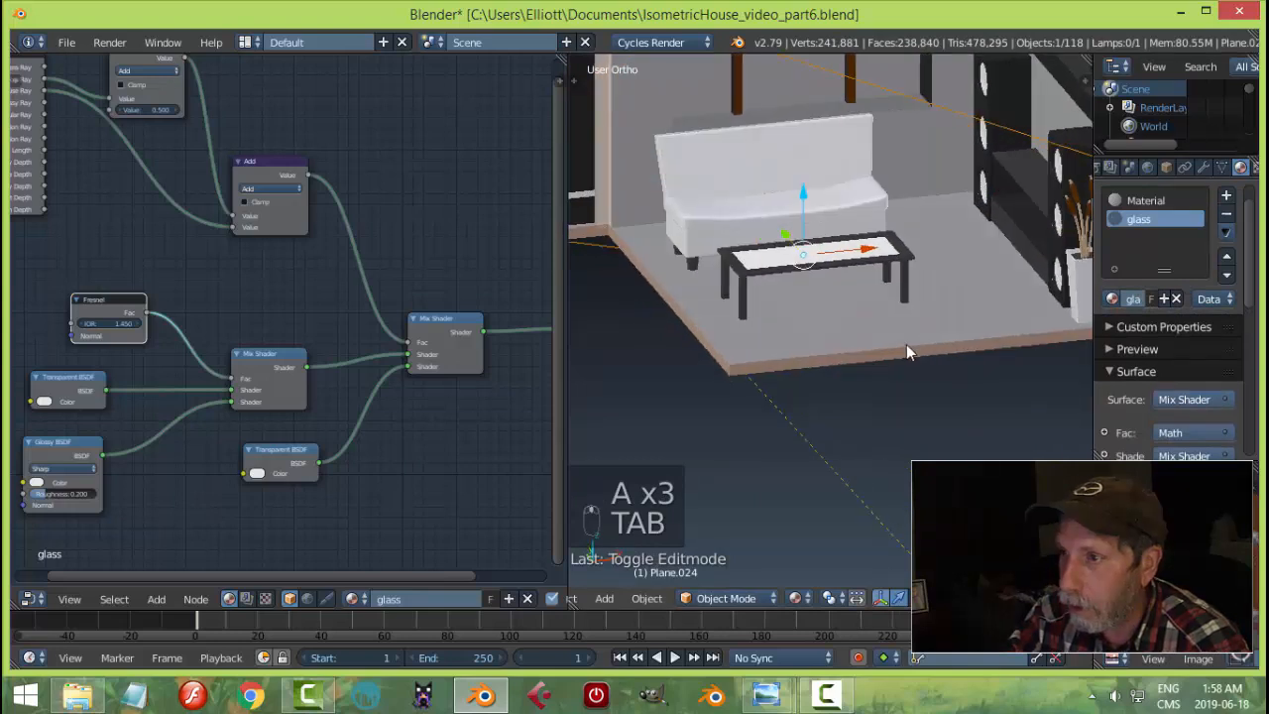
{"action": "key", "text": "shift+z"}
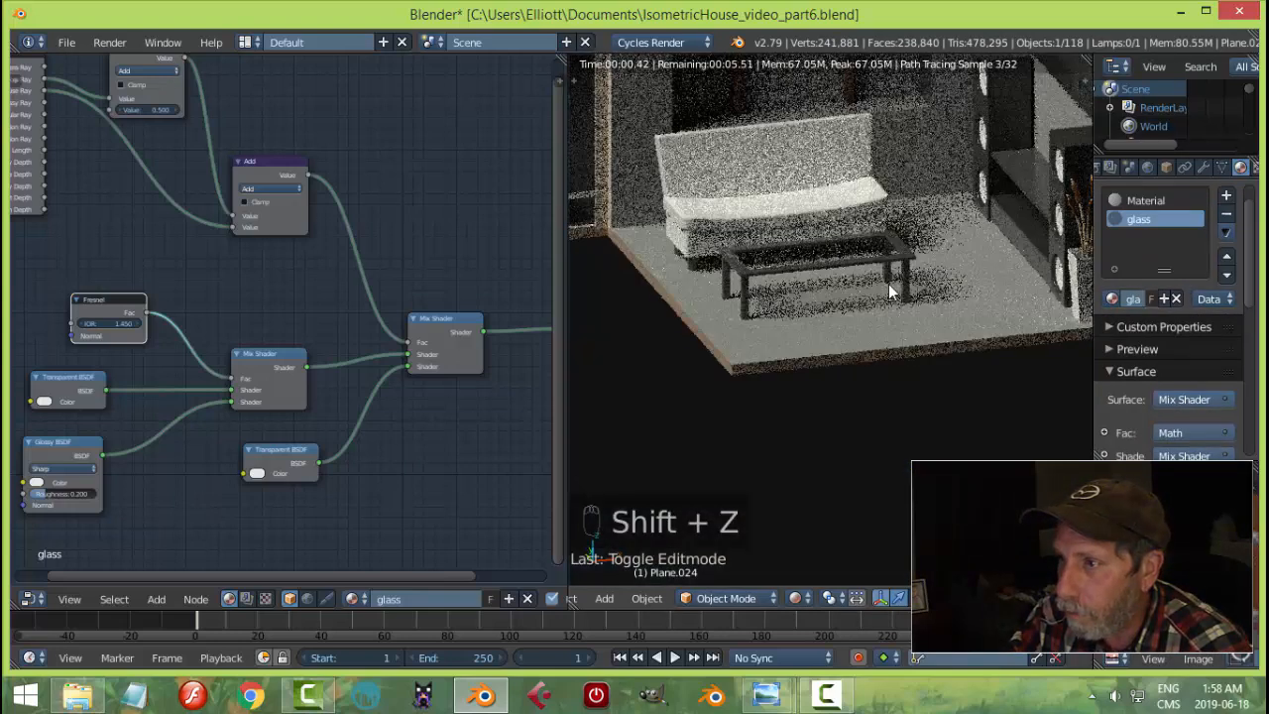
{"action": "middle_click_drag", "start_coordinate": [897, 290], "coordinate": [925, 342]}
{"action": "key", "text": "shift+z"}
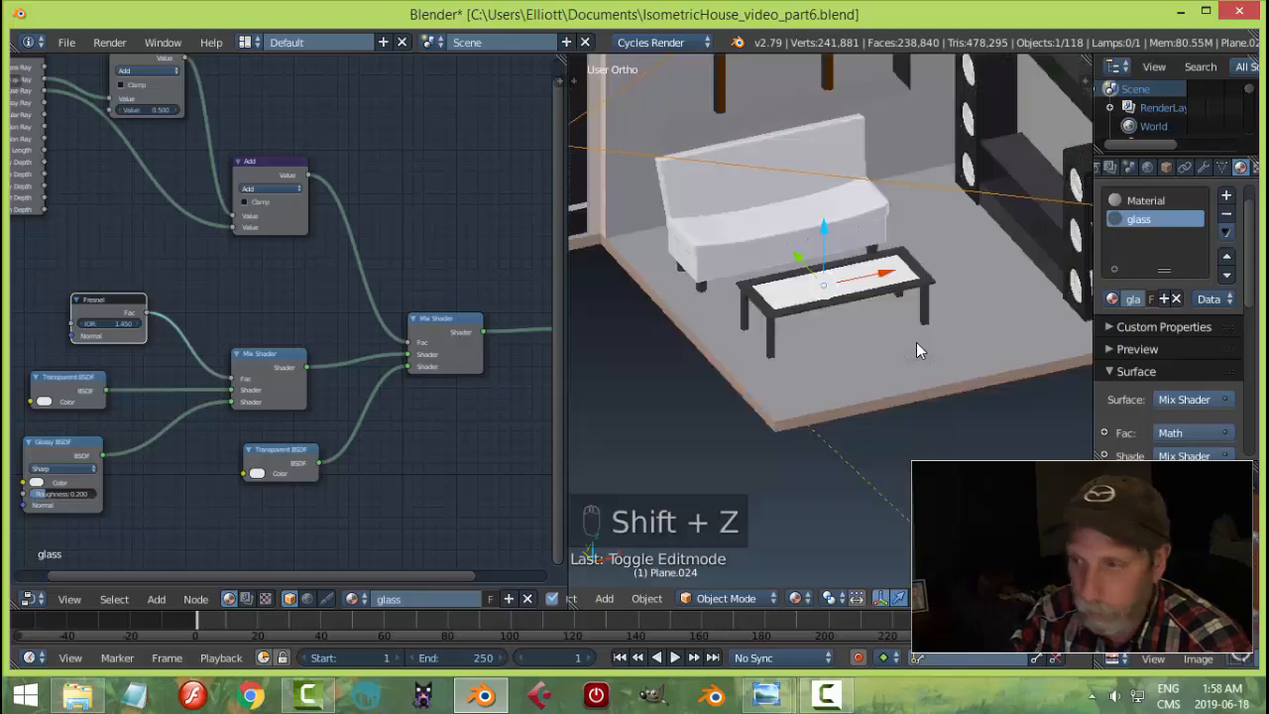
{"action": "scroll", "coordinate": [752, 350], "scroll_direction": "down", "scroll_amount": 3}
{"action": "middle_click_drag", "start_coordinate": [752, 350], "coordinate": [771, 299]}
{"action": "scroll", "coordinate": [766, 297], "scroll_direction": "up", "scroll_amount": 2}
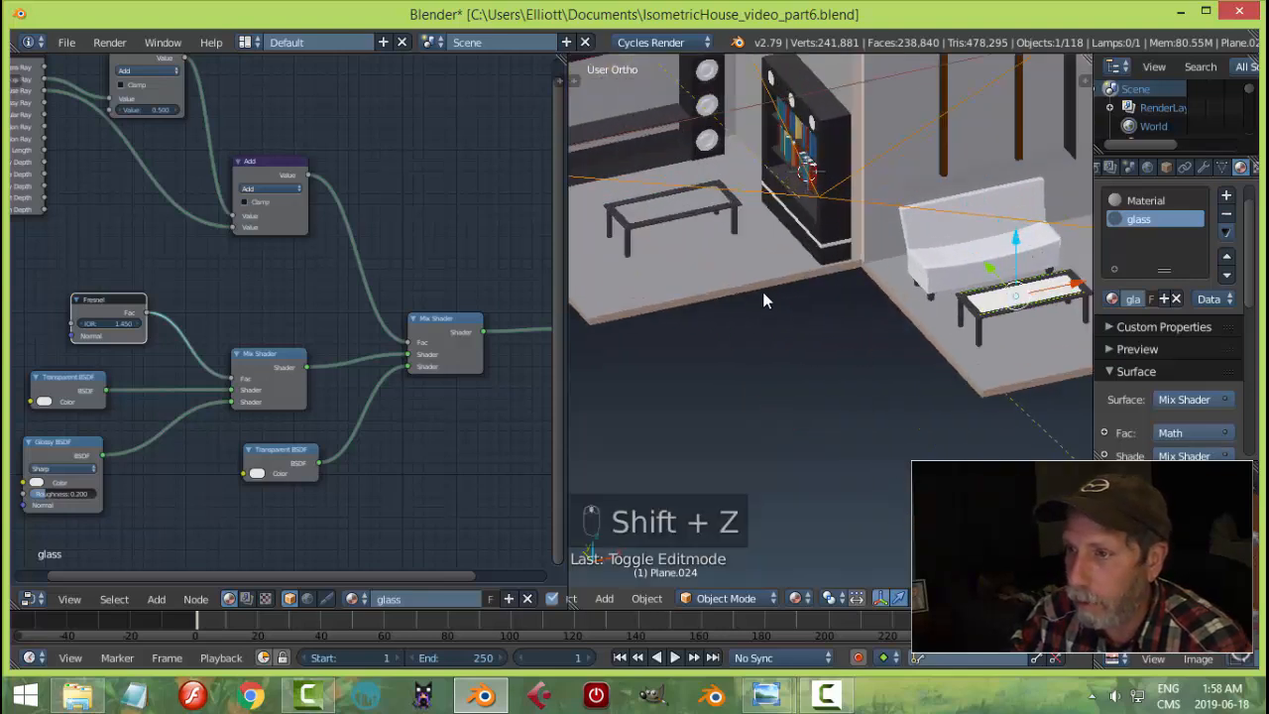
{"action": "right_click", "coordinate": [678, 220]}
{"action": "key", "text": "Tab"}
{"action": "middle_click_drag", "start_coordinate": [695, 197], "coordinate": [711, 243], "text": "shift"}
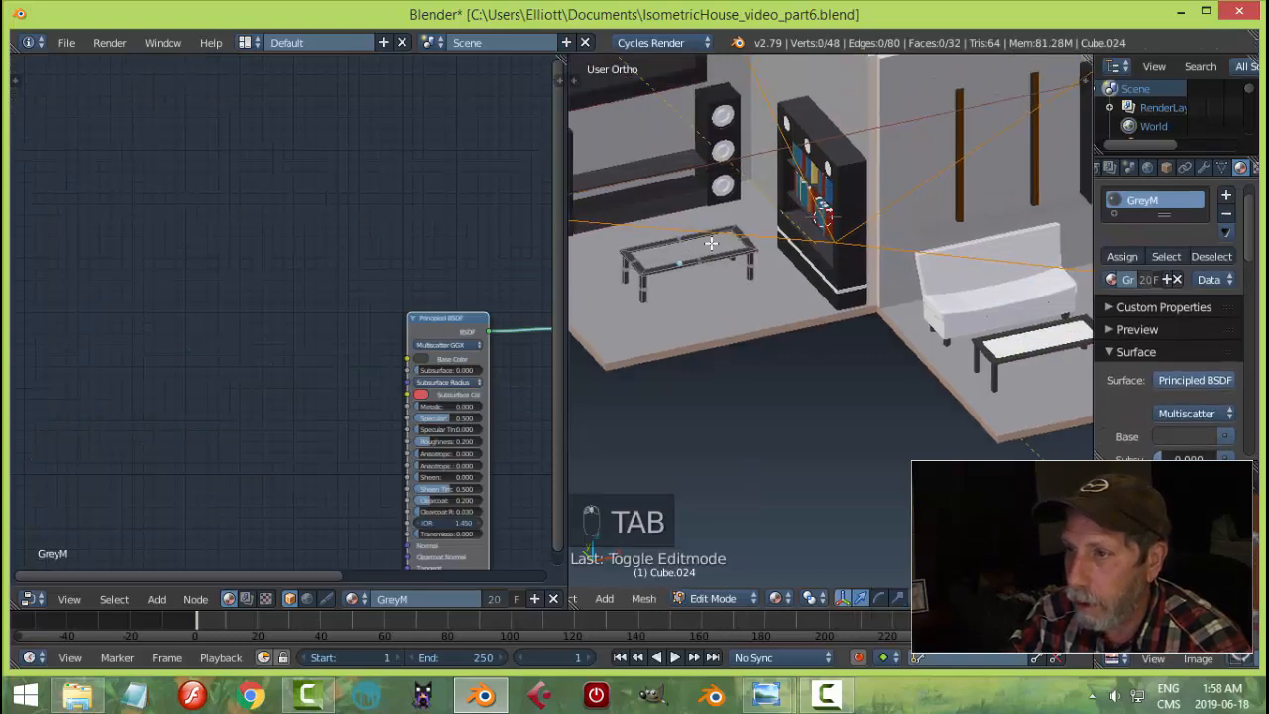
{"action": "scroll", "coordinate": [751, 248], "scroll_direction": "up", "scroll_amount": 4}
{"action": "key", "text": "Tab"}
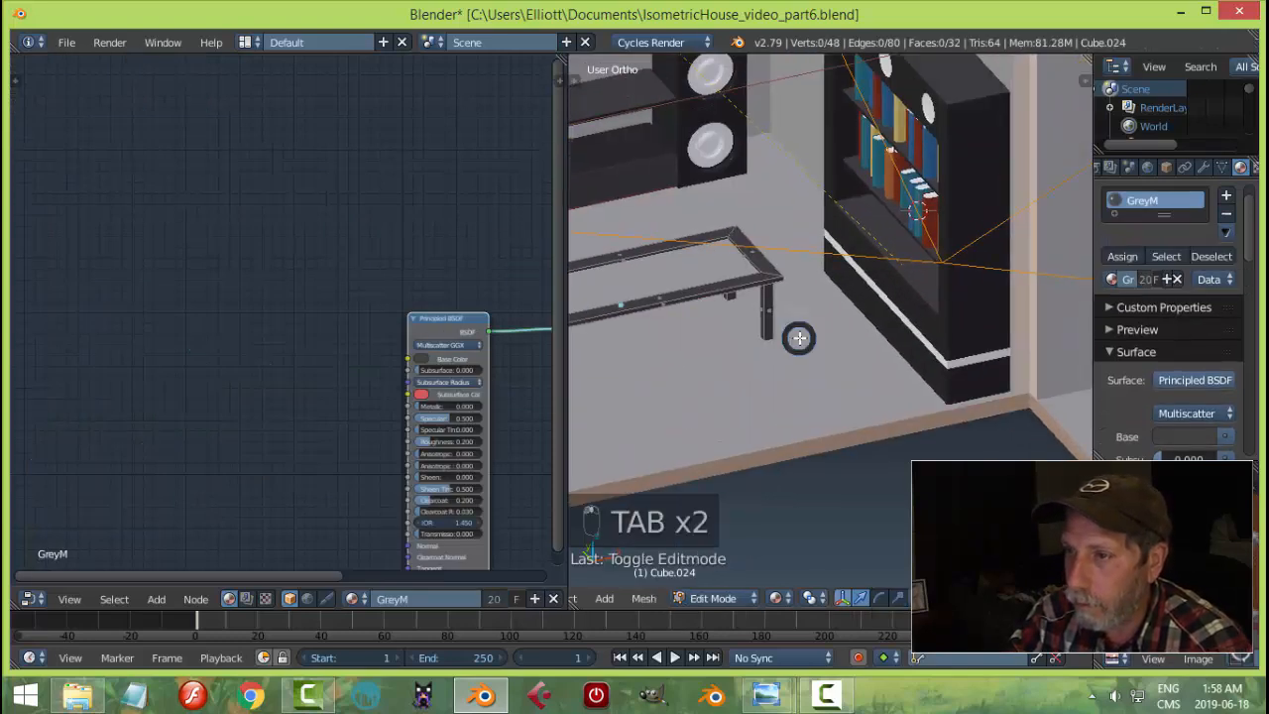
- Select the whole top of the coffee table beside the bookcase in Edit Mode, replace its material with glass, and return to Object Mode
{"action": "right_click", "coordinate": [701, 273]}
{"action": "key", "text": "Tab"}
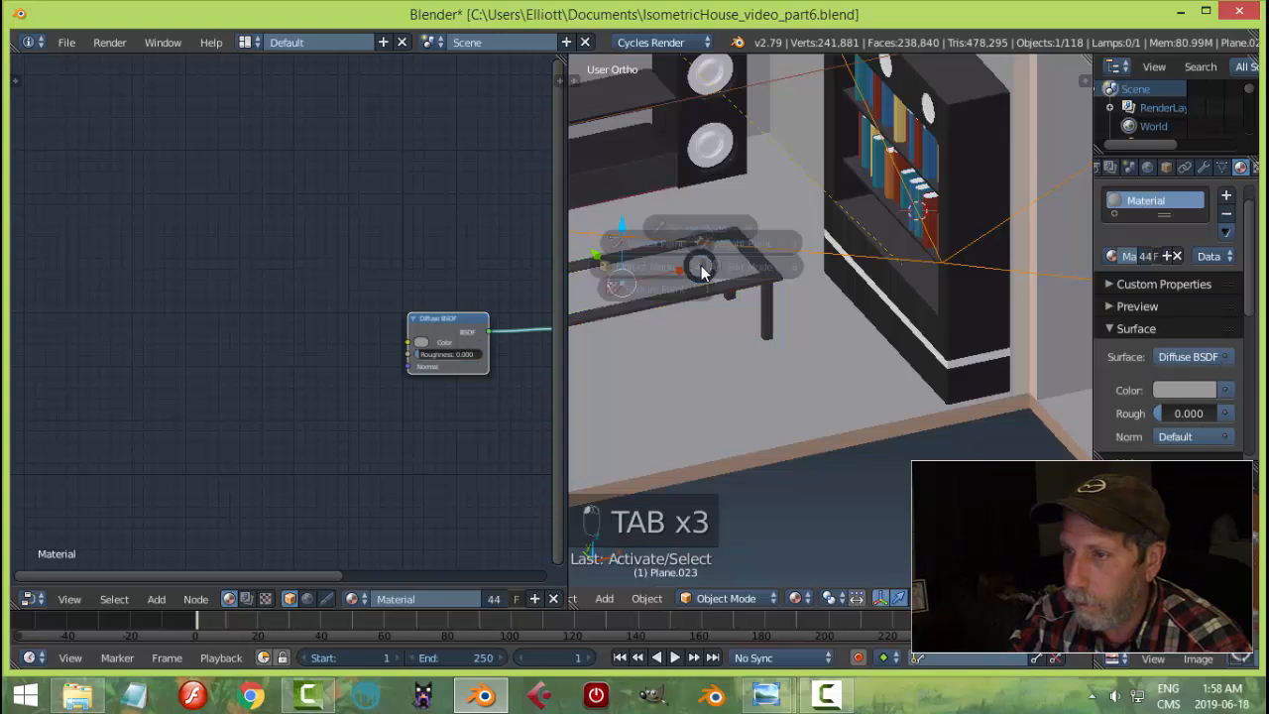
{"action": "left_click", "coordinate": [812, 265]}
{"action": "key", "text": "Tab"}
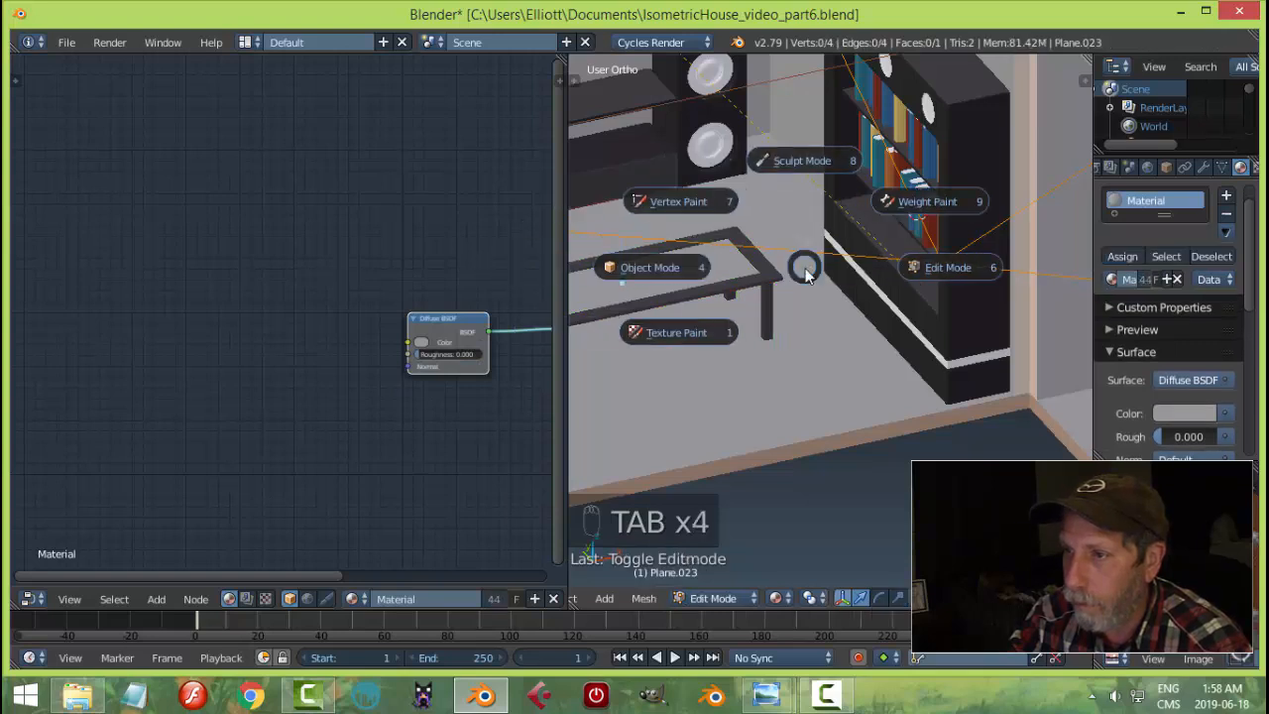
{"action": "key", "text": "Escape"}
{"action": "right_click", "coordinate": [705, 268]}
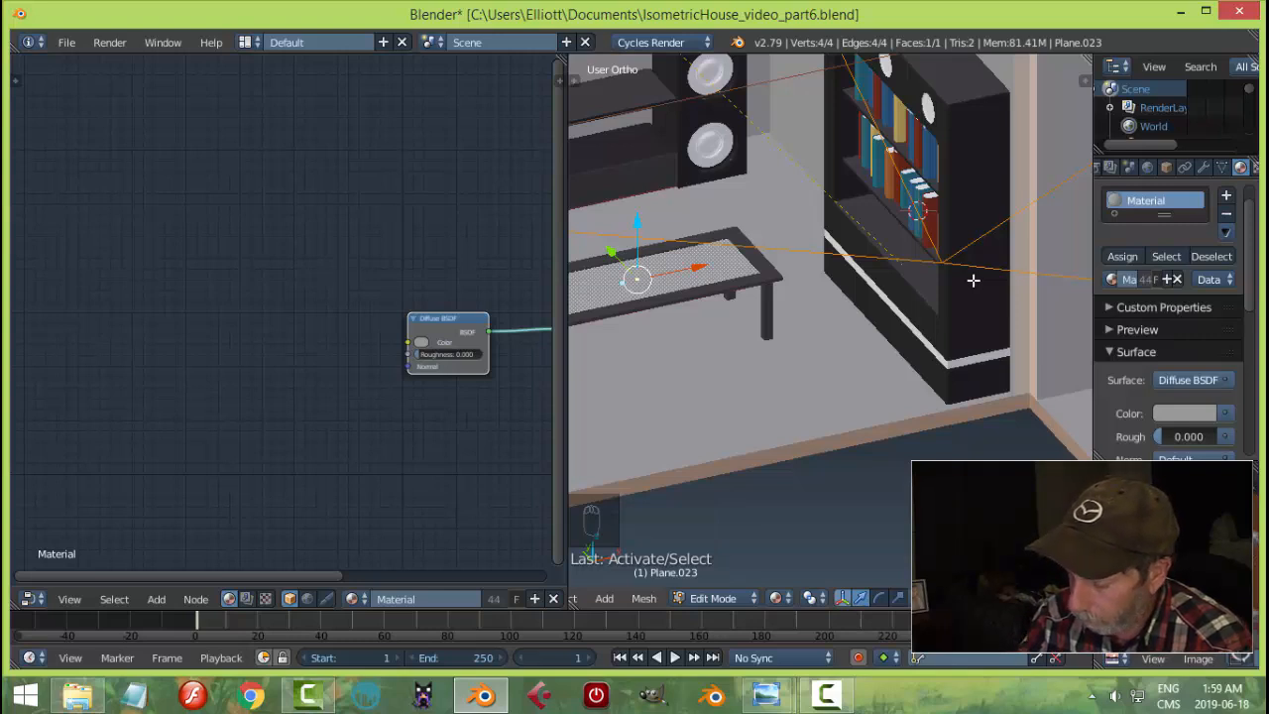
{"action": "key", "text": "ctrl+KP_Add"}
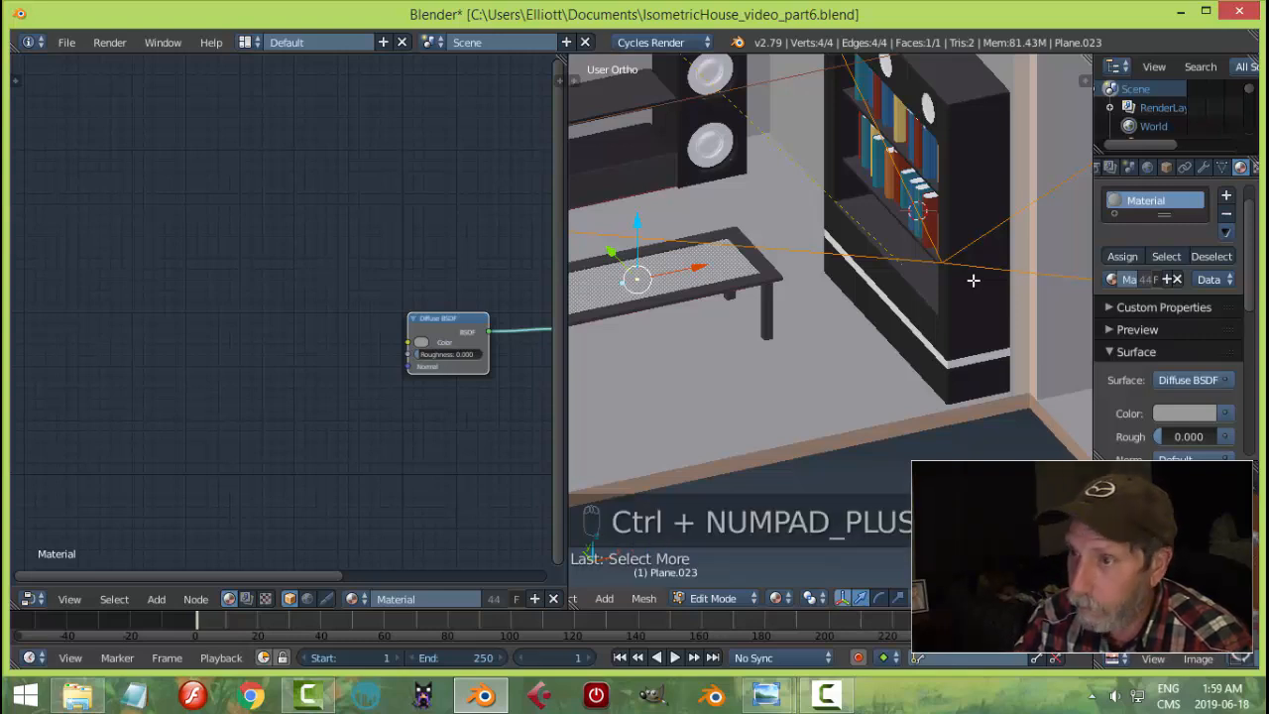
{"action": "left_click", "coordinate": [1116, 280]}
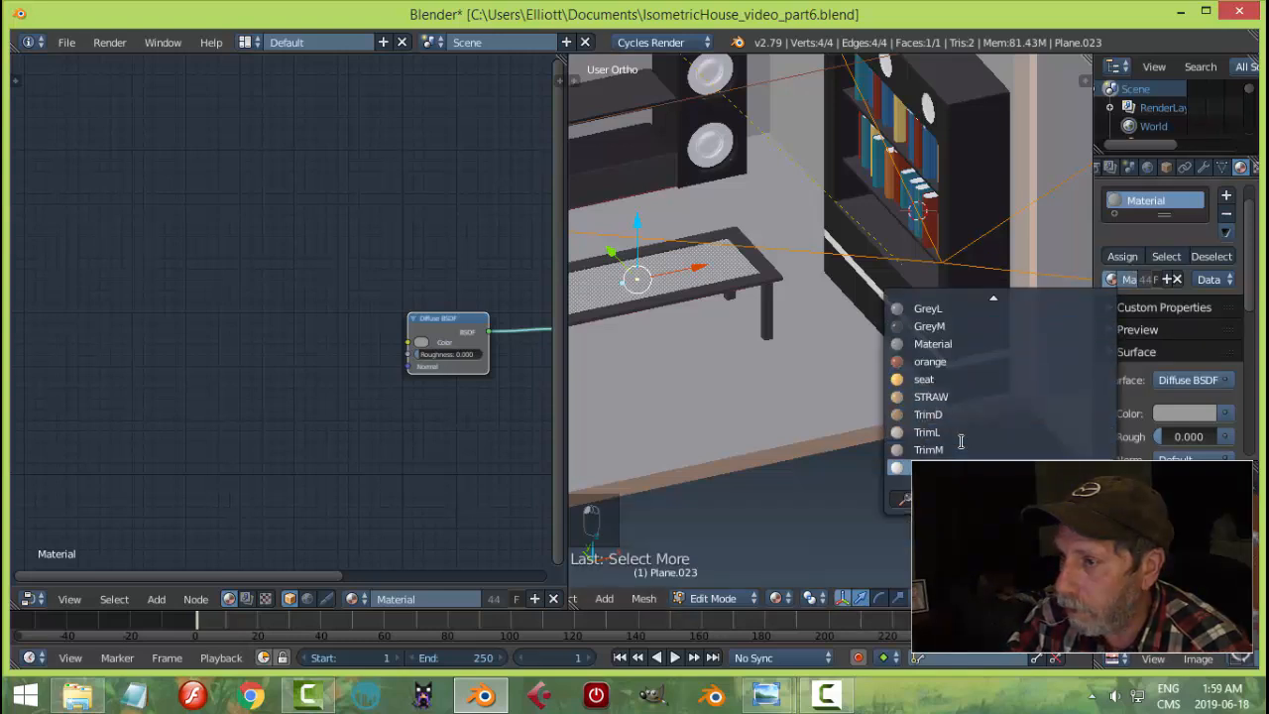
{"action": "scroll", "coordinate": [951, 342], "scroll_direction": "up", "scroll_amount": 3}
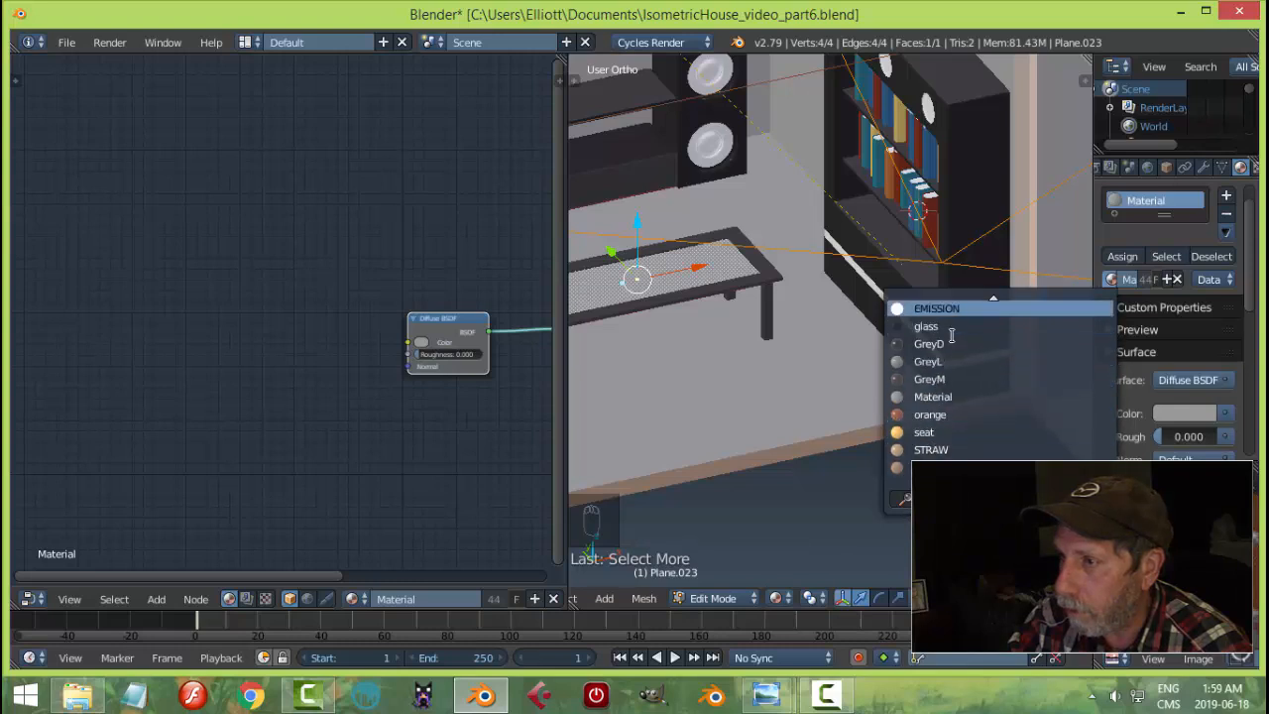
{"action": "left_click", "coordinate": [947, 326]}
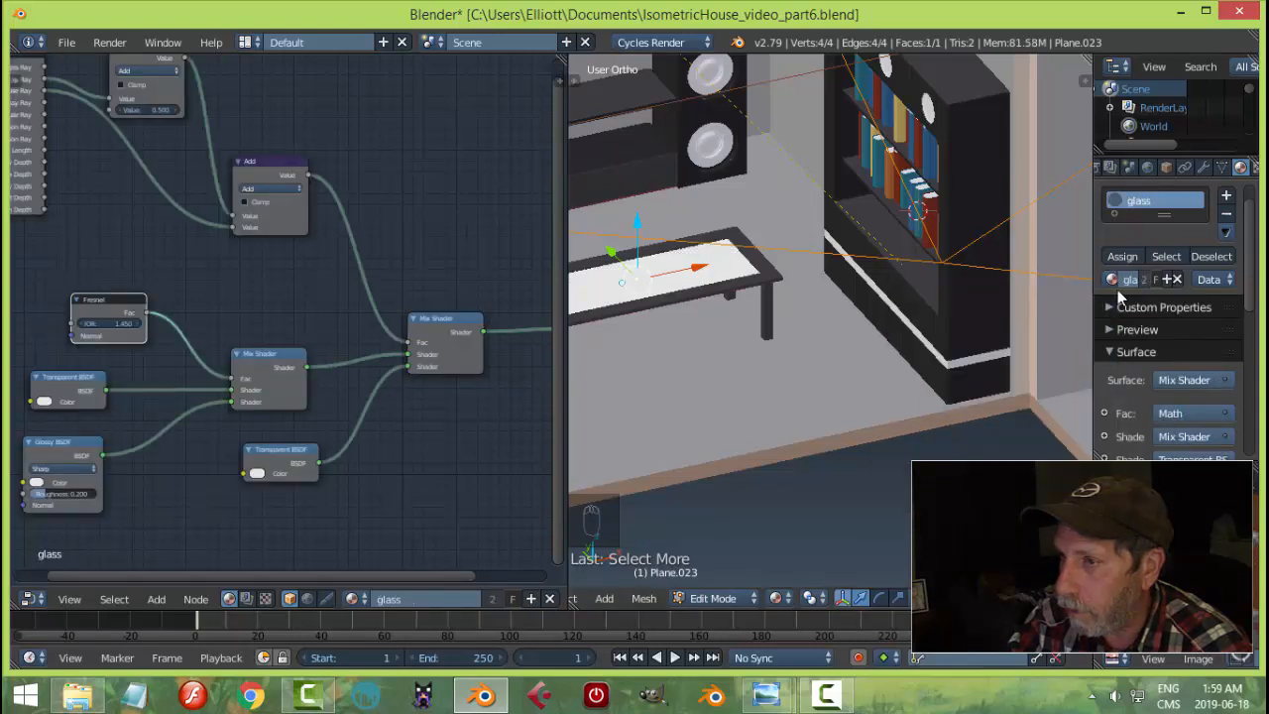
{"action": "key", "text": "a"}
{"action": "key", "text": "Tab"}
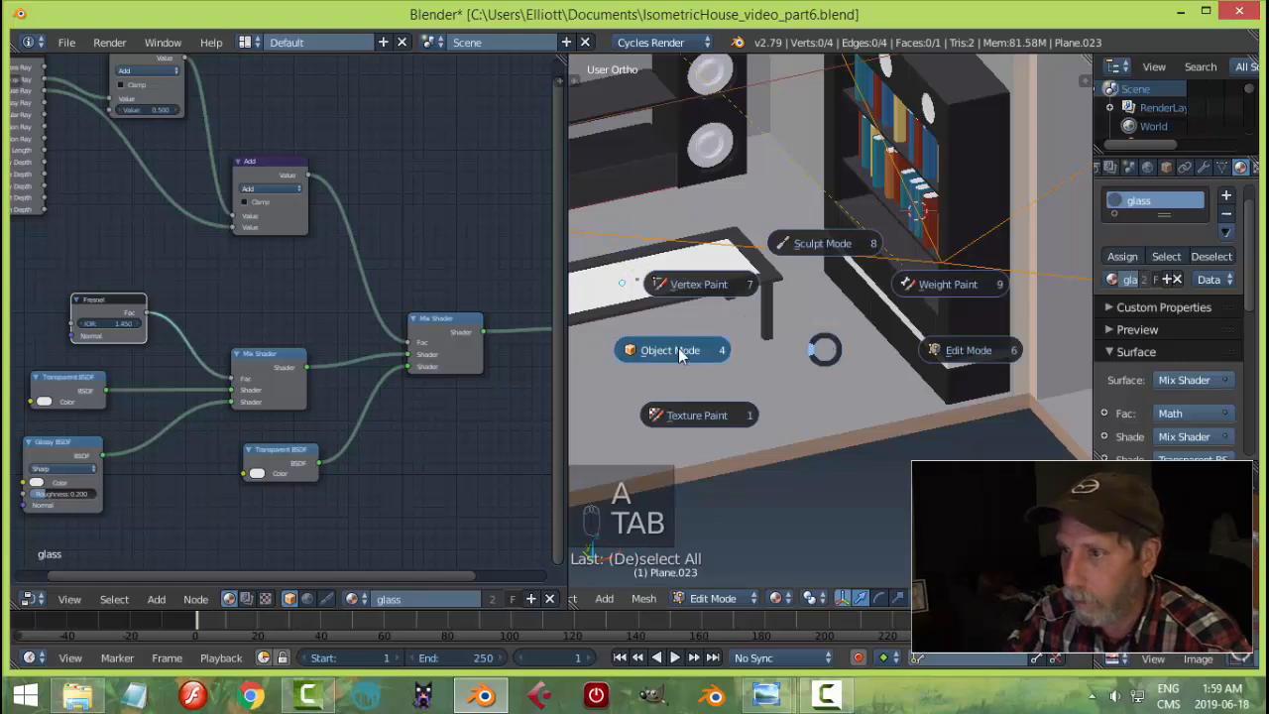
- Preview the coffee table in rendered shading, then return to solid shading, save the file and deselect everything
{"action": "middle_click_drag", "start_coordinate": [789, 346], "coordinate": [895, 315]}
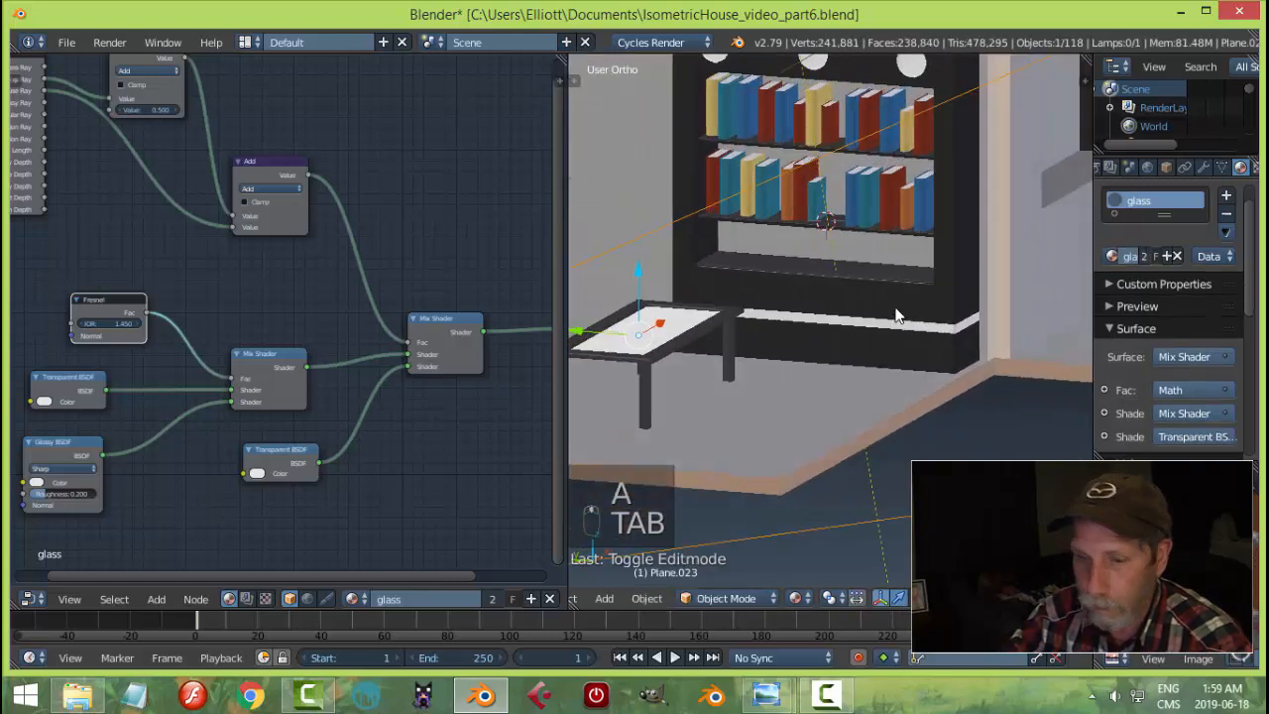
{"action": "key", "text": "shift+z"}
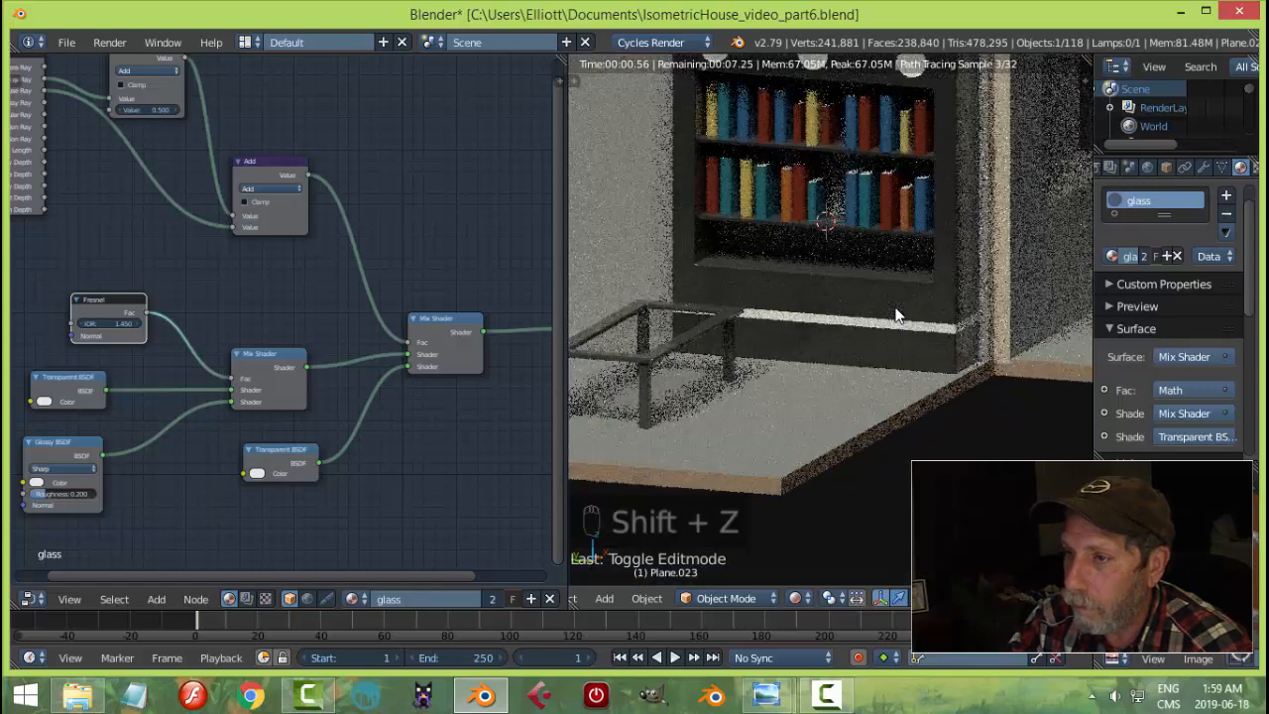
{"action": "key", "text": "shift+z"}
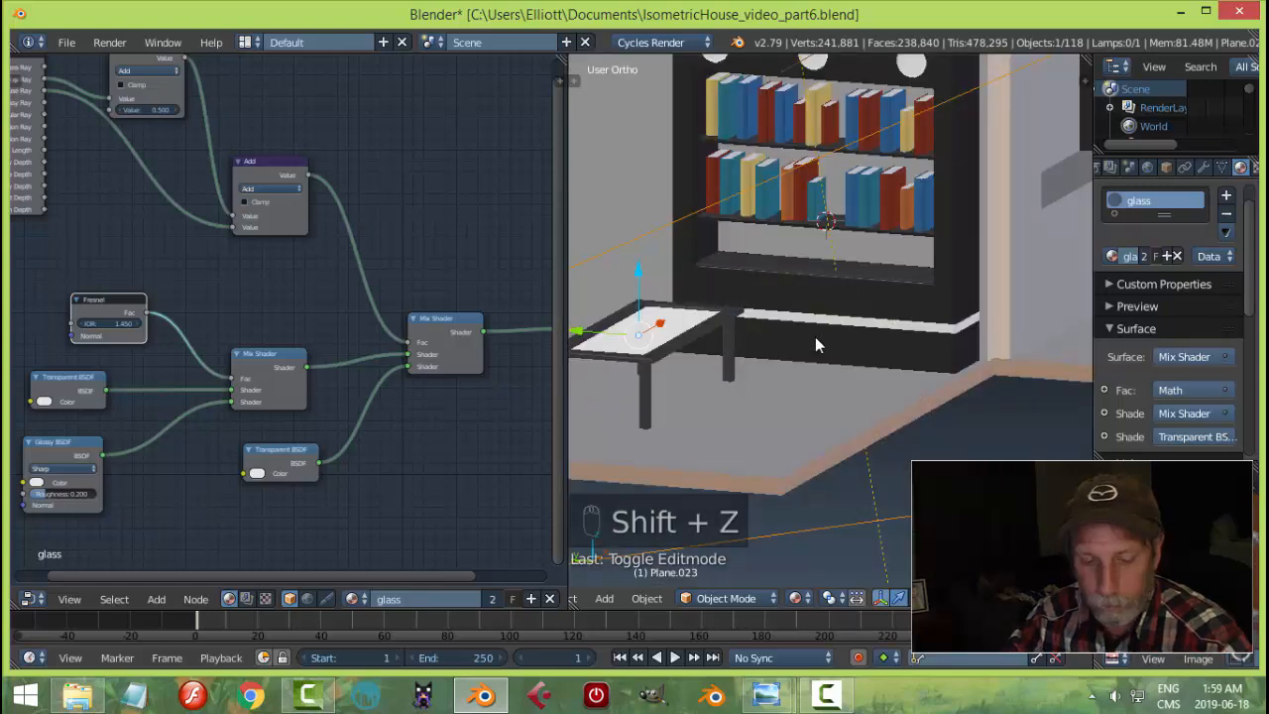
{"action": "key", "text": "ctrl+s"}
{"action": "scroll", "coordinate": [897, 334], "scroll_direction": "down", "scroll_amount": 4}
{"action": "key", "text": "a"}
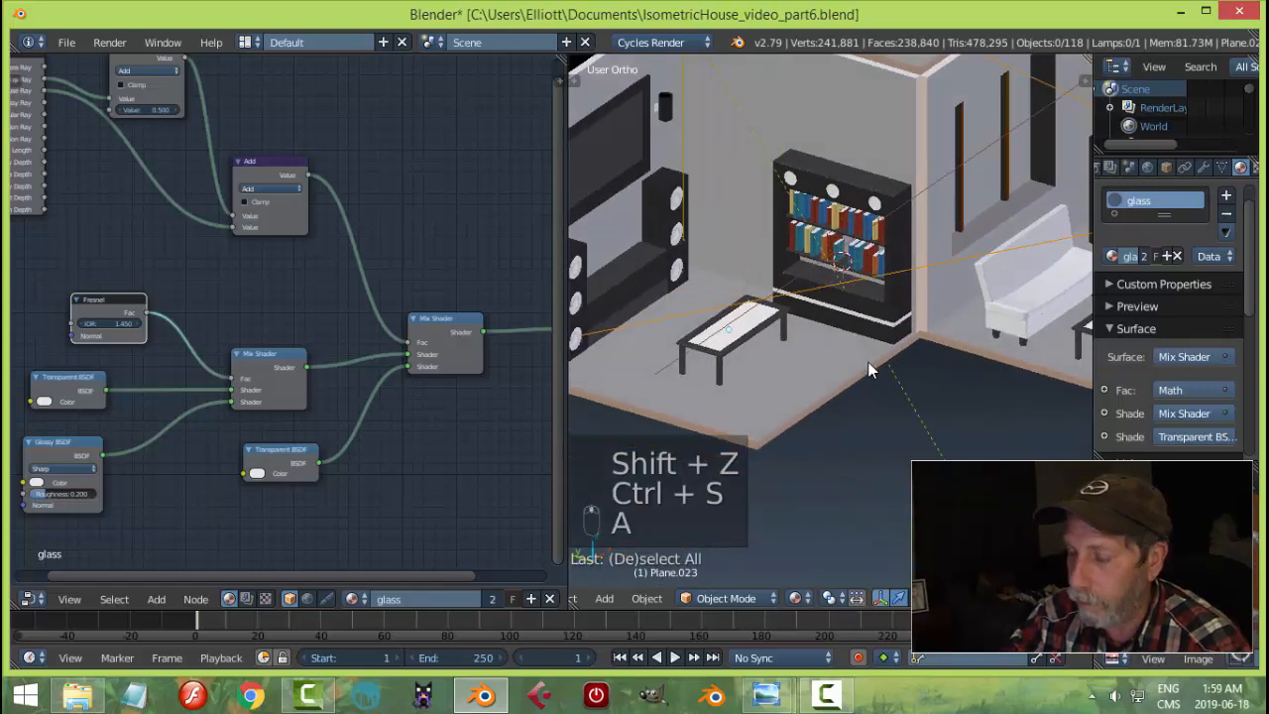
- Expand the 3D viewport over the node editor, show only the house layer and examine the rooms' window openings
{"action": "left_click_drag", "start_coordinate": [572, 609], "coordinate": [536, 607]}
{"action": "mouse_move", "coordinate": [773, 393]}
{"action": "middle_mouse_down"}
{"action": "mouse_move", "coordinate": [712, 351]}
{"action": "mouse_move", "coordinate": [772, 396]}
{"action": "middle_mouse_up"}
{"action": "scroll", "coordinate": [701, 370], "scroll_direction": "down", "scroll_amount": 2}
{"action": "left_click", "coordinate": [581, 599]}
{"action": "scroll", "coordinate": [689, 397], "scroll_direction": "up", "scroll_amount": 5}
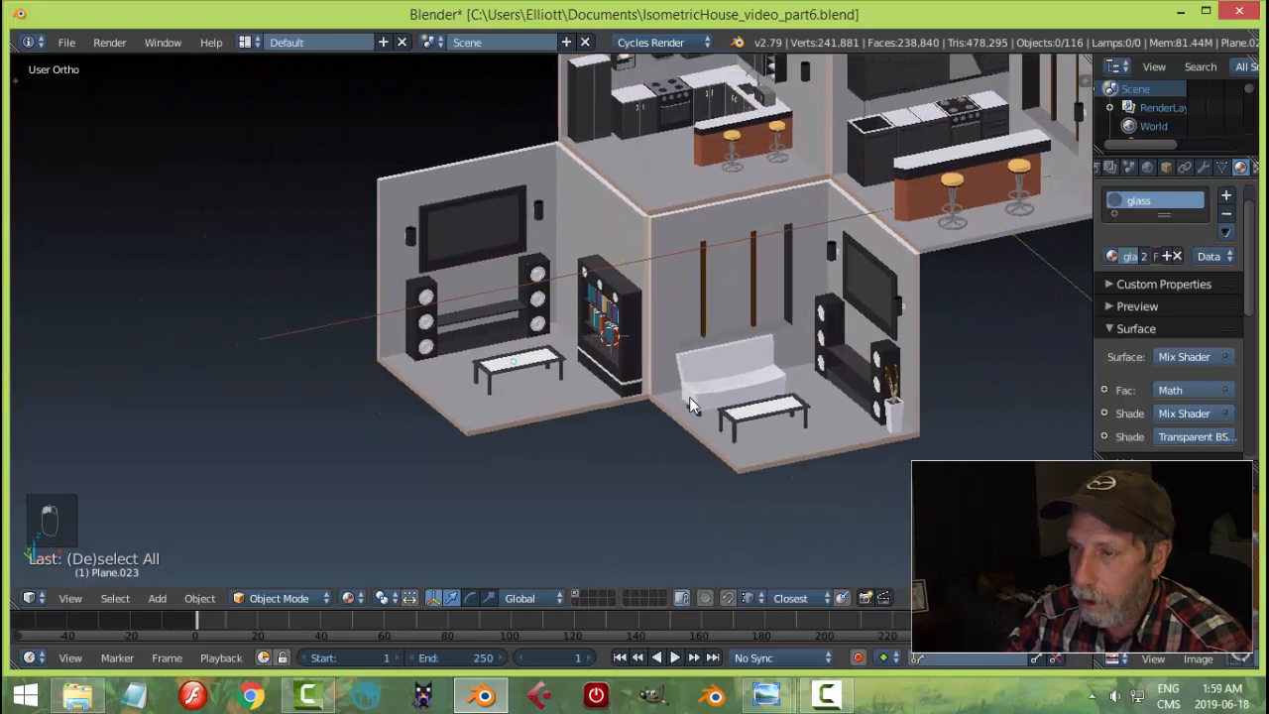
{"action": "mouse_move", "coordinate": [665, 395]}
{"action": "middle_mouse_down", "text": "shift"}
{"action": "mouse_move", "coordinate": [623, 425]}
{"action": "mouse_move", "coordinate": [689, 392]}
{"action": "middle_mouse_up", "text": "shift"}
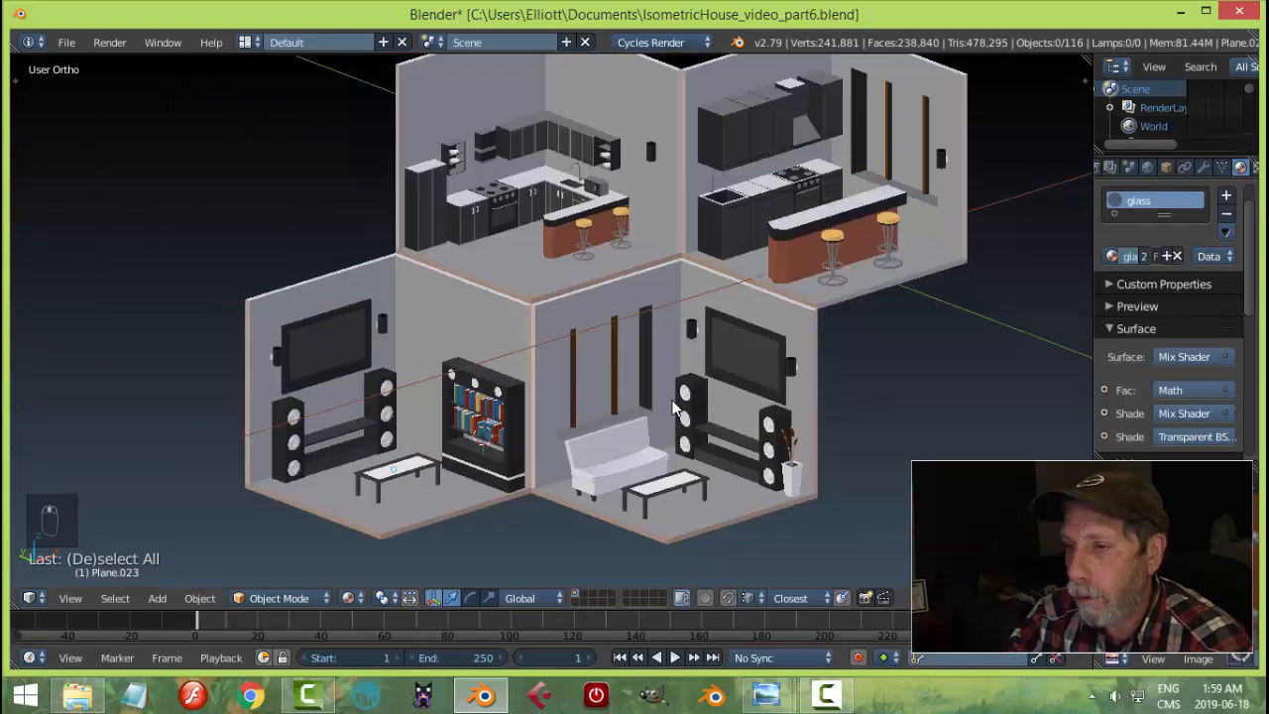
{"action": "scroll", "coordinate": [742, 342], "scroll_direction": "up", "scroll_amount": 5}
{"action": "middle_click_drag", "start_coordinate": [755, 434], "coordinate": [817, 375], "text": "shift"}
{"action": "scroll", "coordinate": [773, 380], "scroll_direction": "down", "scroll_amount": 2}
{"action": "scroll", "coordinate": [723, 354], "scroll_direction": "up", "scroll_amount": 5}
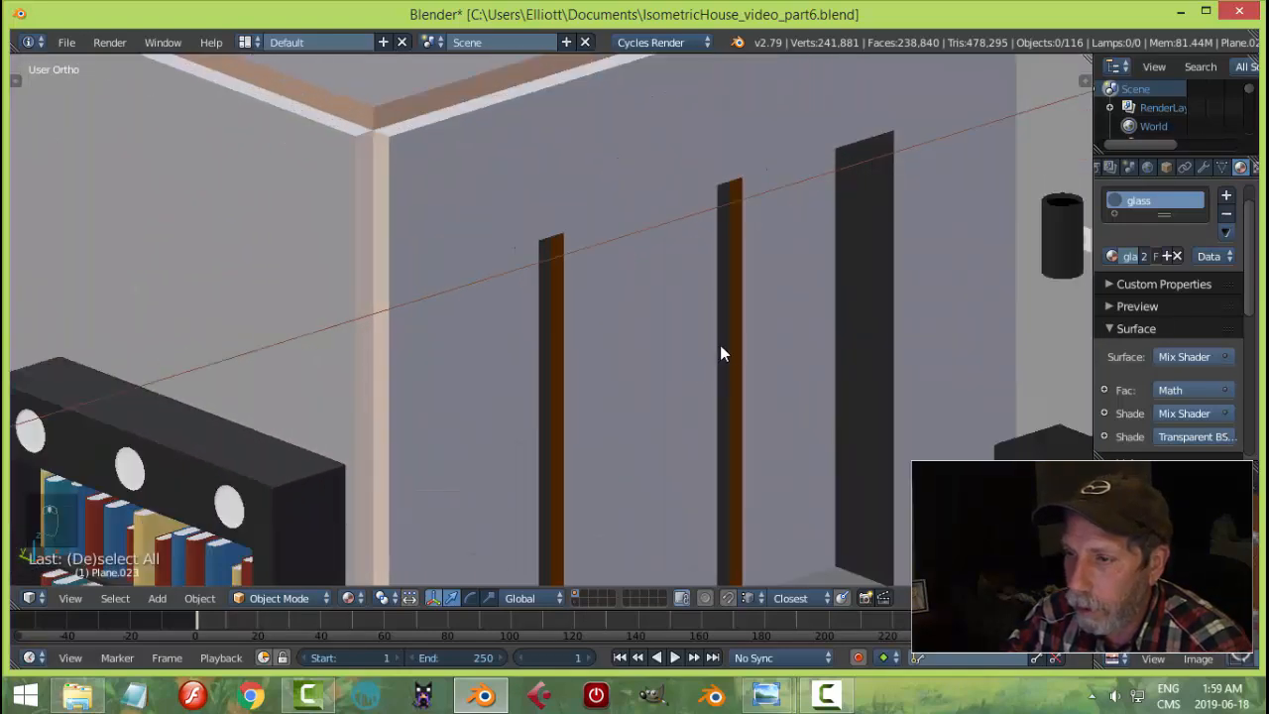
{"action": "scroll", "coordinate": [753, 362], "scroll_direction": "down", "scroll_amount": 4}
{"action": "scroll", "coordinate": [684, 402], "scroll_direction": "down", "scroll_amount": 6}
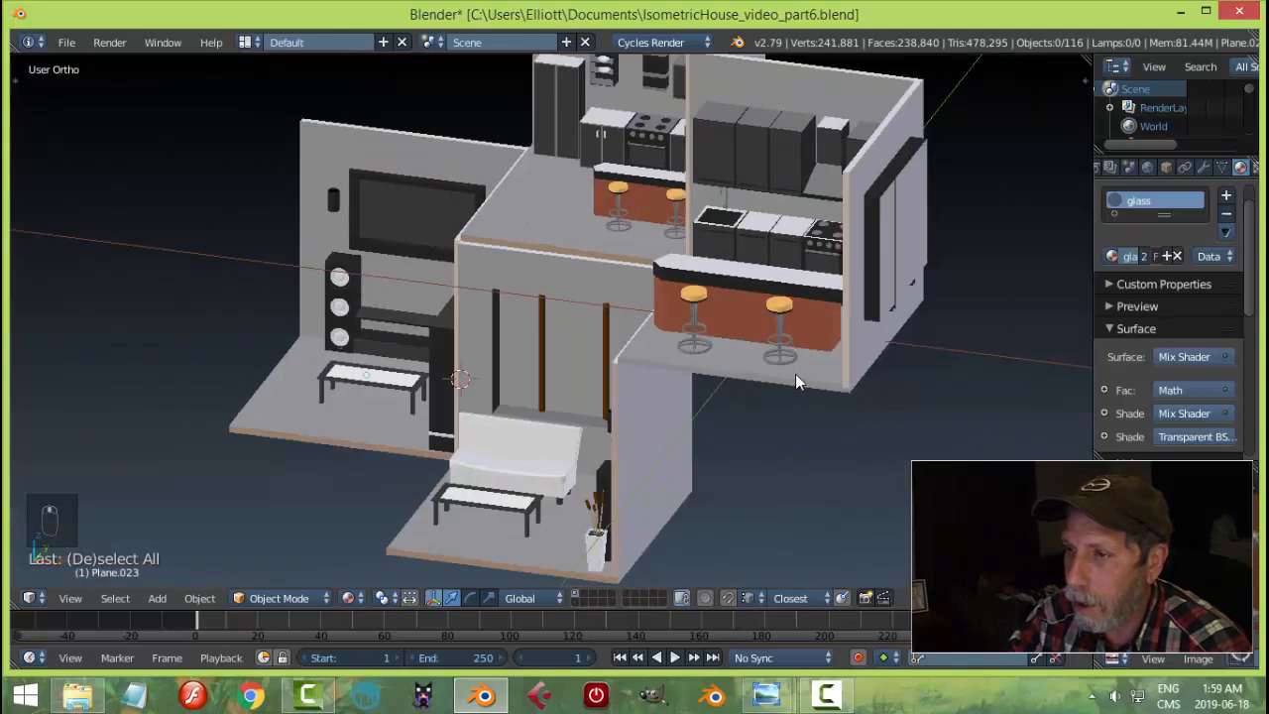
- Separate the outer face of the kitchen window from the wall into its own object and return to Object Mode
{"action": "scroll", "coordinate": [763, 377], "scroll_direction": "up", "scroll_amount": 2}
{"action": "right_click", "coordinate": [675, 261]}
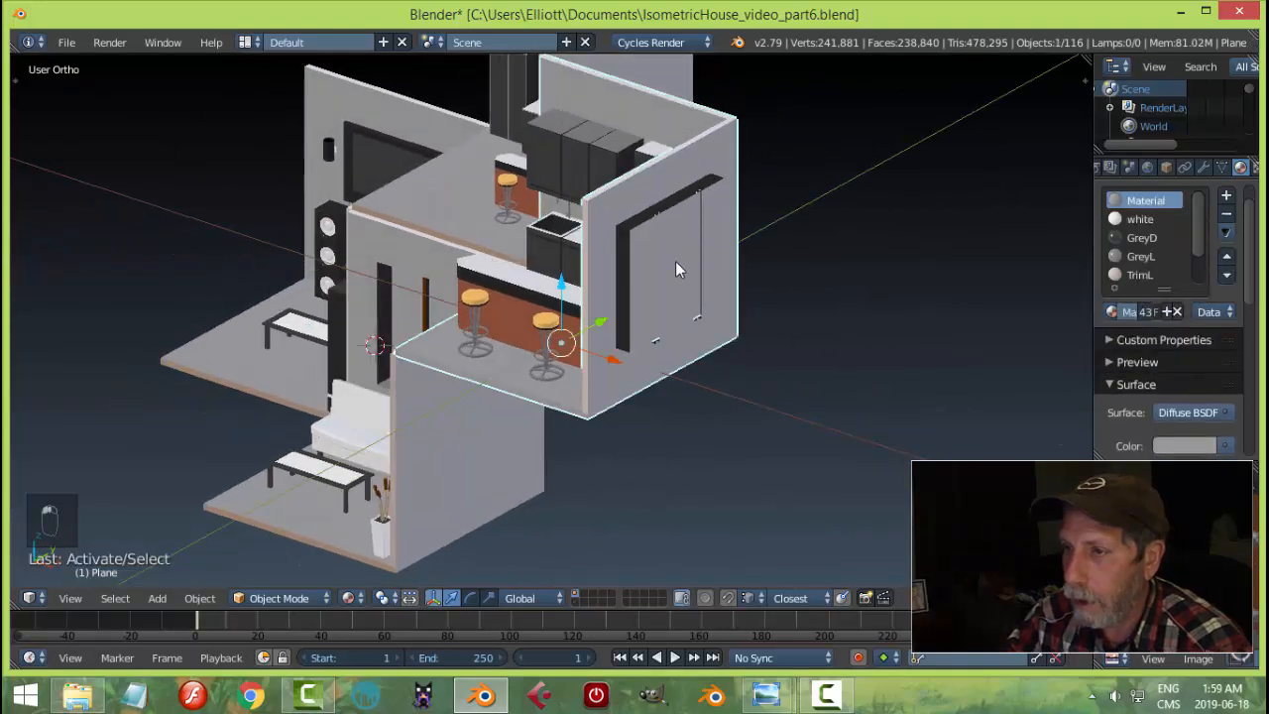
{"action": "key", "text": "Tab"}
{"action": "left_click", "coordinate": [749, 281]}
{"action": "scroll", "coordinate": [749, 281], "scroll_direction": "up", "scroll_amount": 3}
{"action": "right_click", "coordinate": [739, 250]}
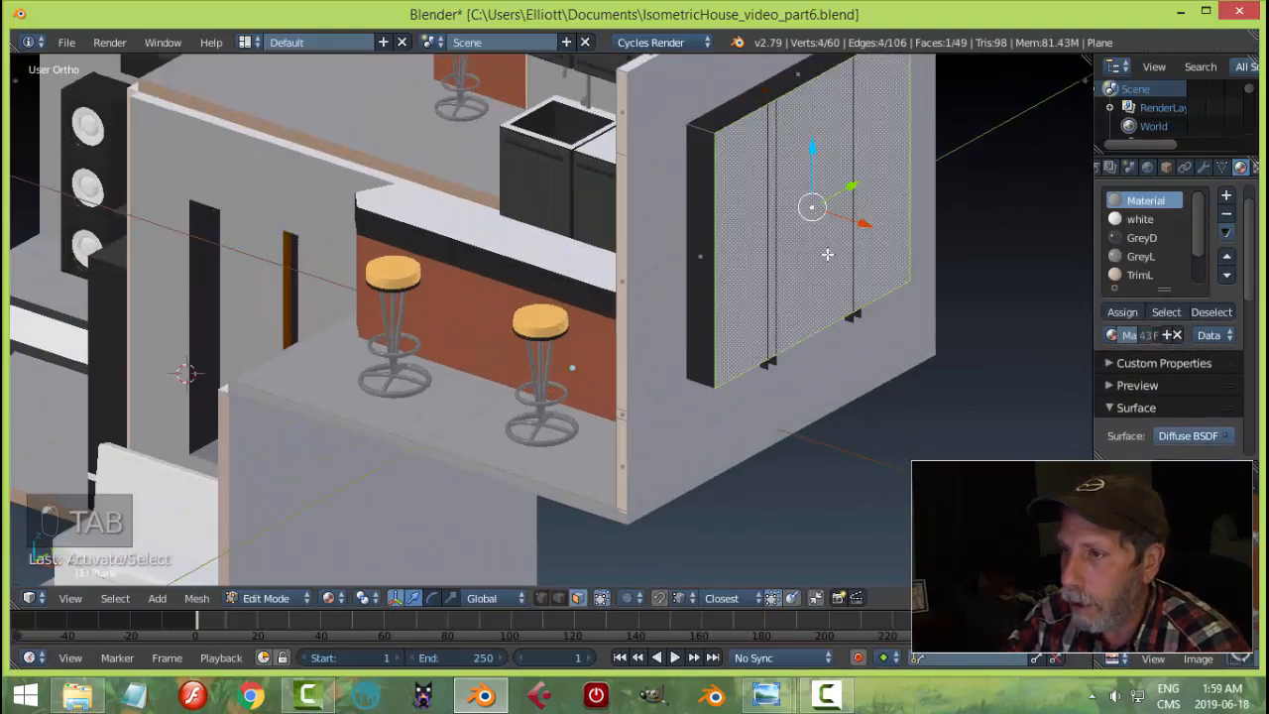
{"action": "key", "text": "x"}
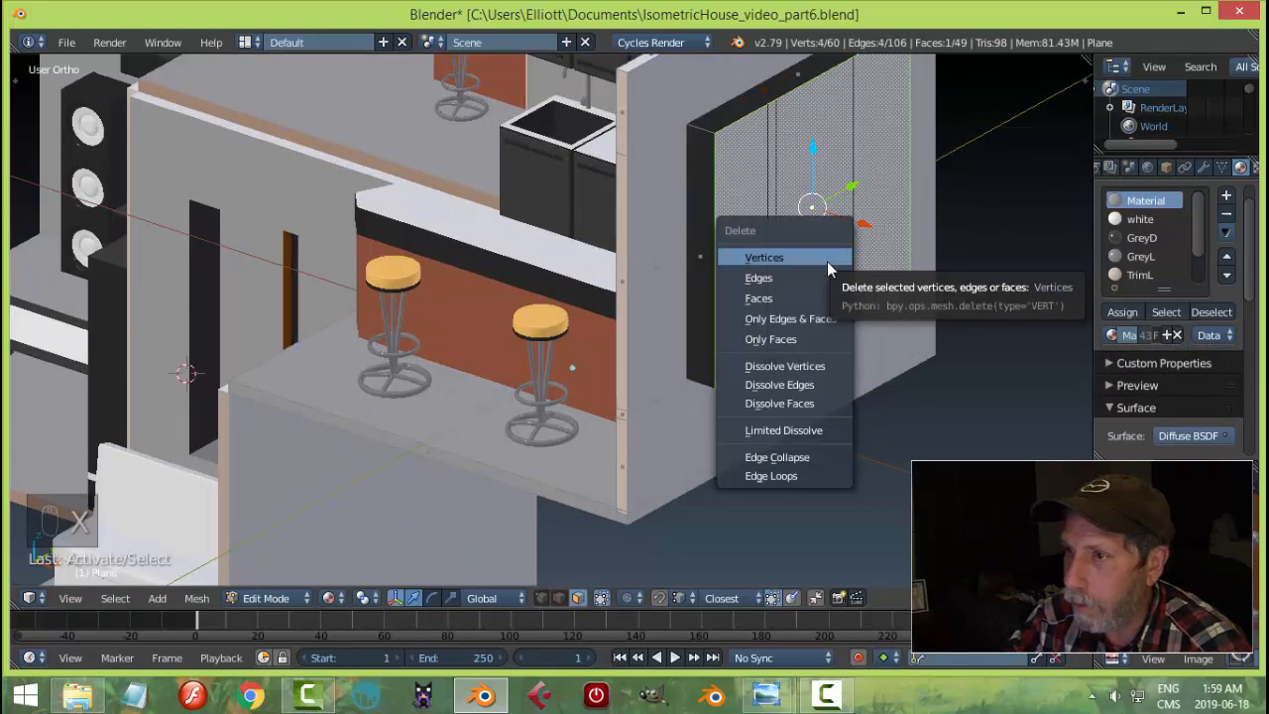
{"action": "right_click", "coordinate": [827, 261]}
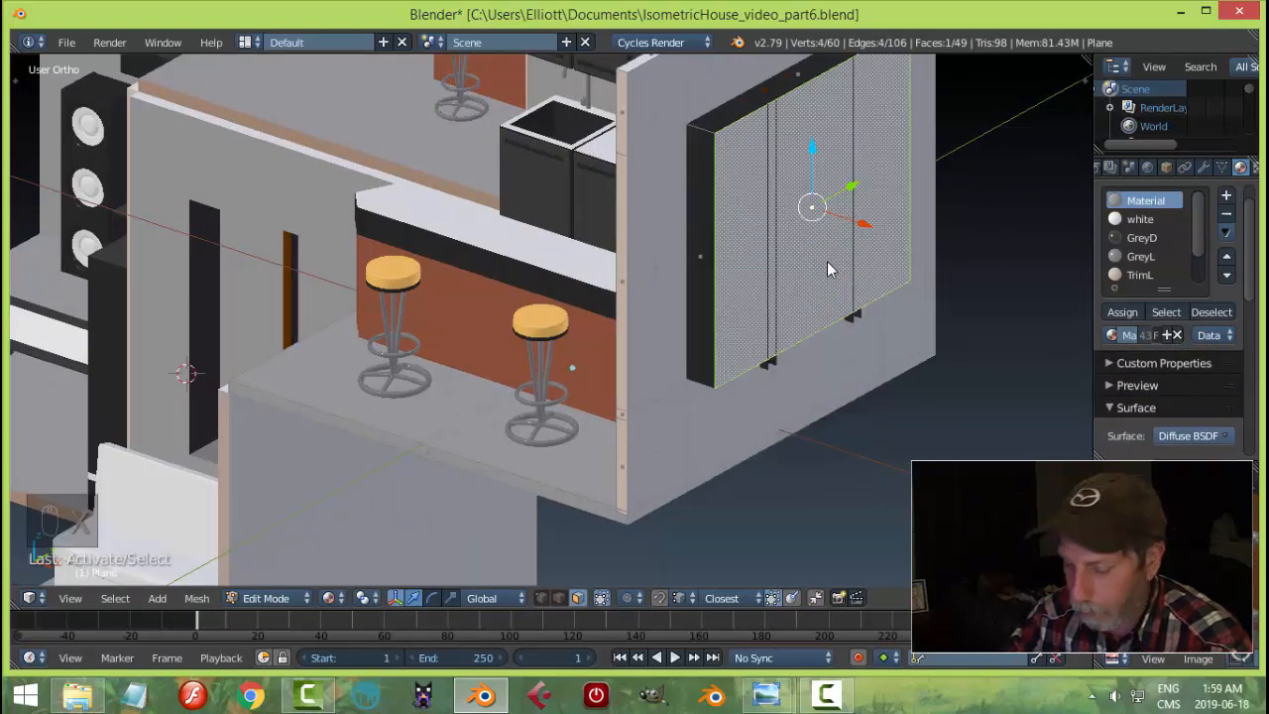
{"action": "key", "text": "p"}
{"action": "left_click", "coordinate": [827, 261]}
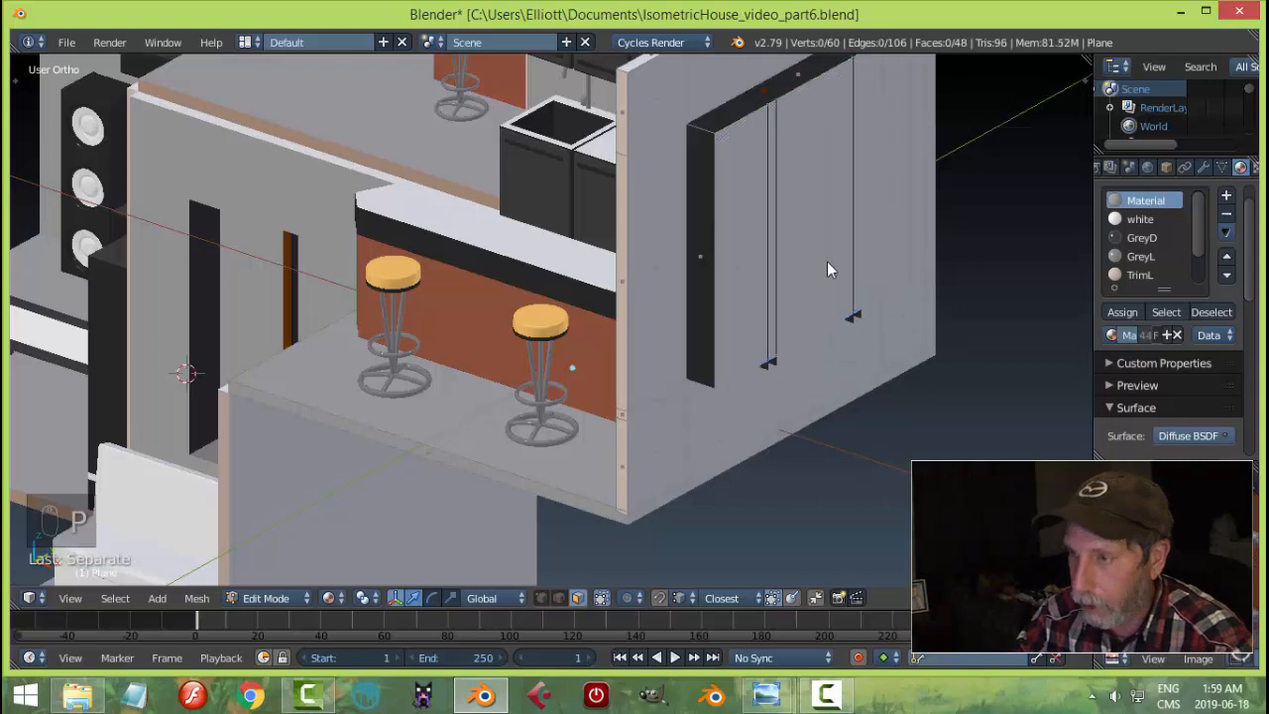
{"action": "key", "text": "Tab"}
{"action": "left_click", "coordinate": [684, 263]}
- Select the separated kitchen window pane and set its origin to its geometry
{"action": "right_click", "coordinate": [801, 219]}
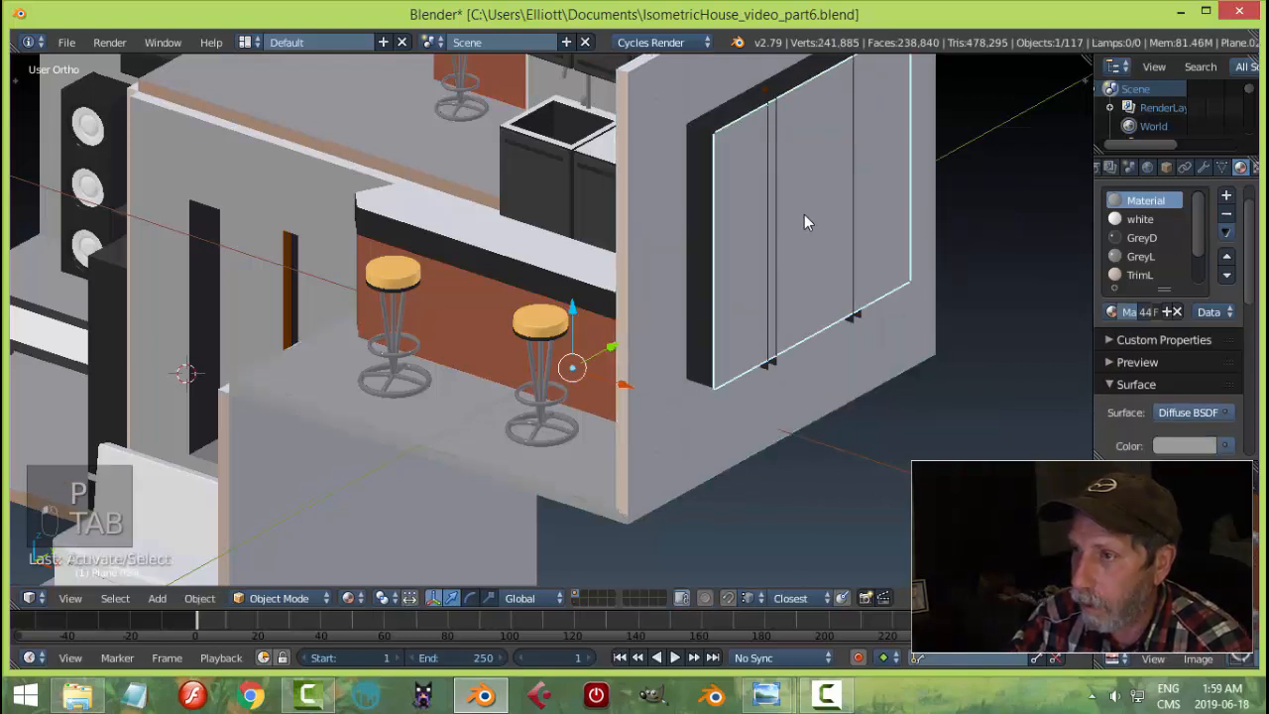
{"action": "key", "text": "t"}
{"action": "left_click", "coordinate": [105, 252]}
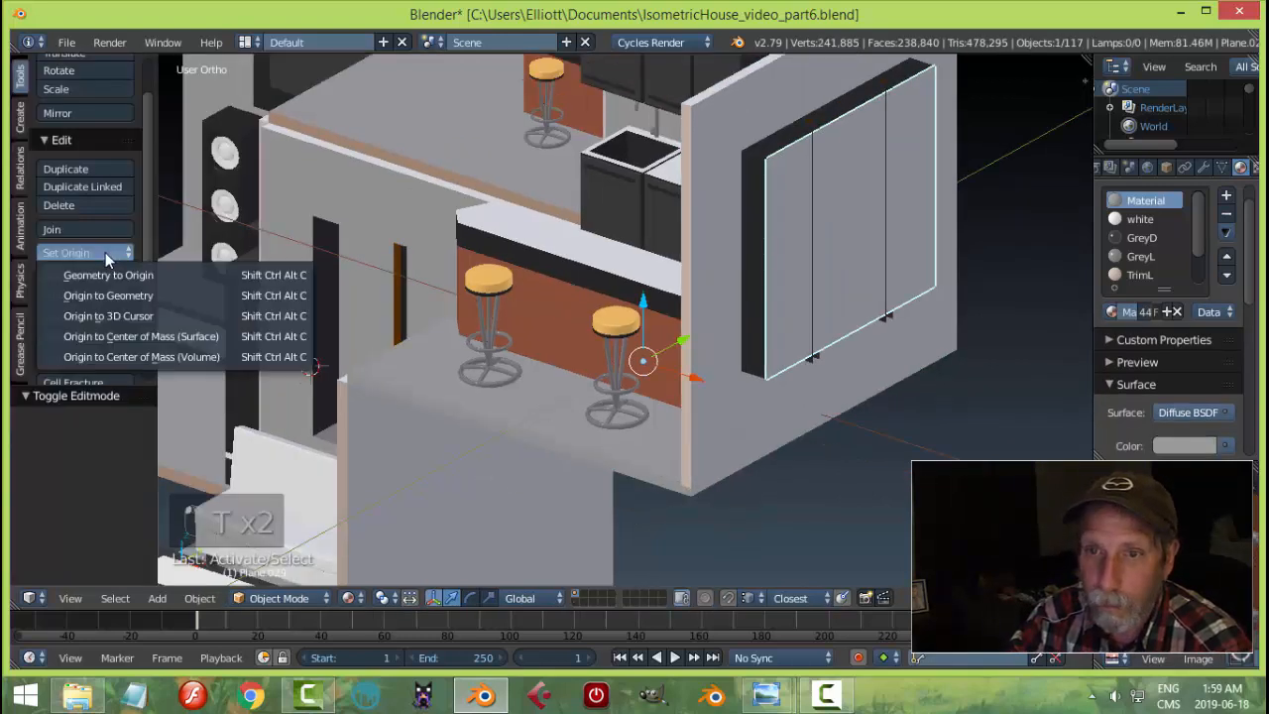
{"action": "left_click", "coordinate": [121, 296]}
- Scale the window pane up slightly past the opening and move it -0.007 along X towards the wall
{"action": "middle_click_drag", "start_coordinate": [797, 238], "coordinate": [835, 249]}
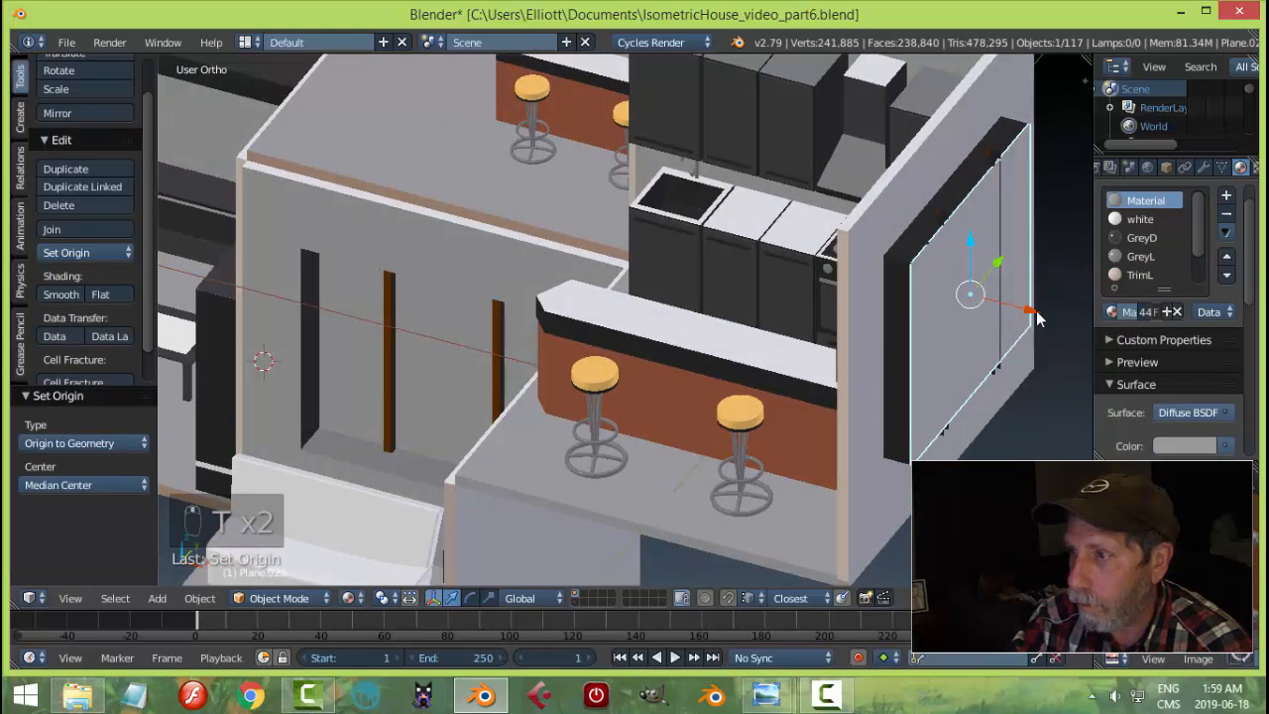
{"action": "middle_click_drag", "start_coordinate": [1036, 314], "coordinate": [986, 295]}
{"action": "scroll", "coordinate": [952, 287], "scroll_direction": "down", "scroll_amount": 2}
{"action": "middle_click_drag", "start_coordinate": [774, 267], "coordinate": [489, 209]}
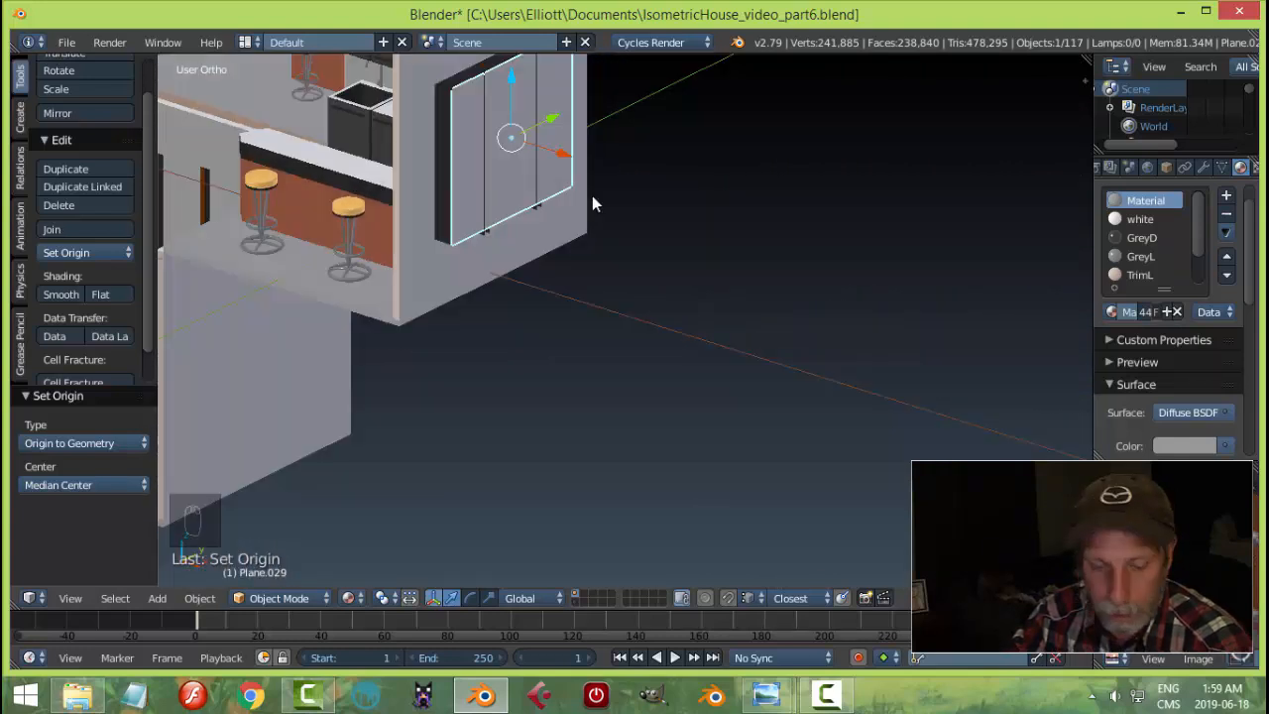
{"action": "key", "text": "s"}
{"action": "left_click", "coordinate": [589, 184]}
{"action": "left_click_drag", "start_coordinate": [561, 158], "coordinate": [557, 151]}
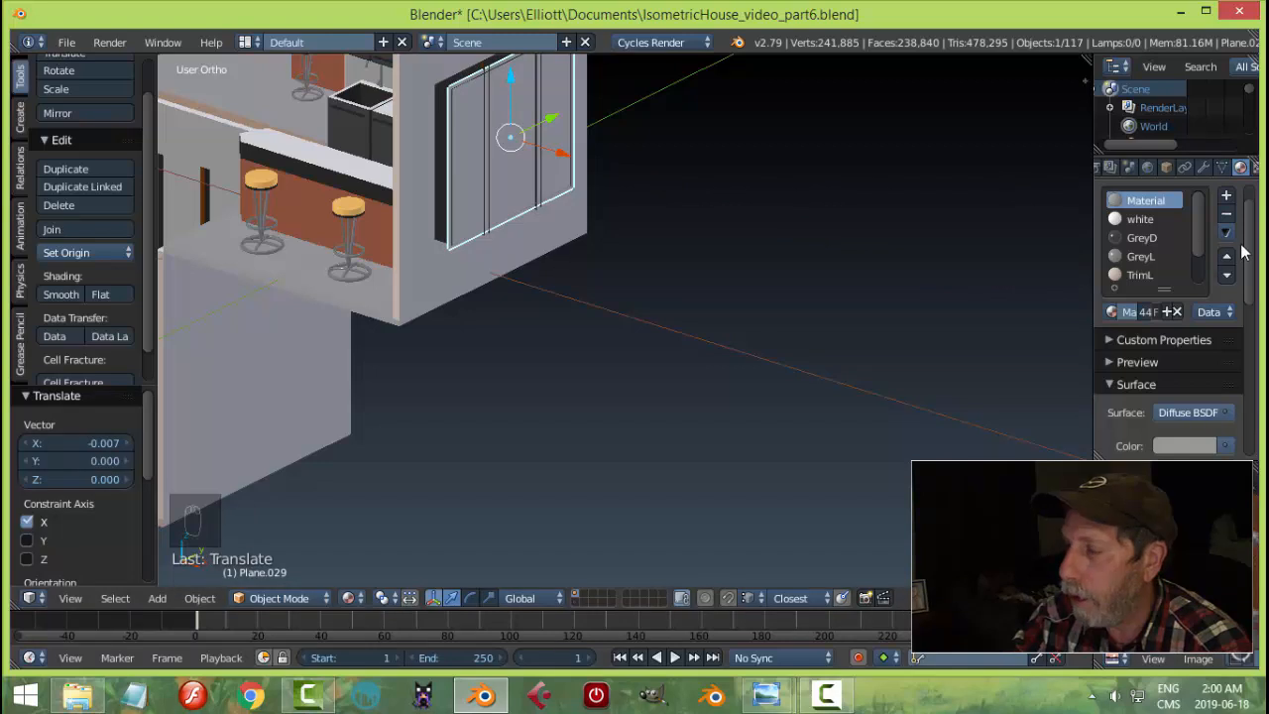
- Replace the material in the window pane's first slot with EMISSION
{"action": "mouse_move", "coordinate": [1199, 226]}
{"action": "left_mouse_down"}
{"action": "mouse_move", "coordinate": [1196, 281]}
{"action": "mouse_move", "coordinate": [1201, 206]}
{"action": "left_mouse_up"}
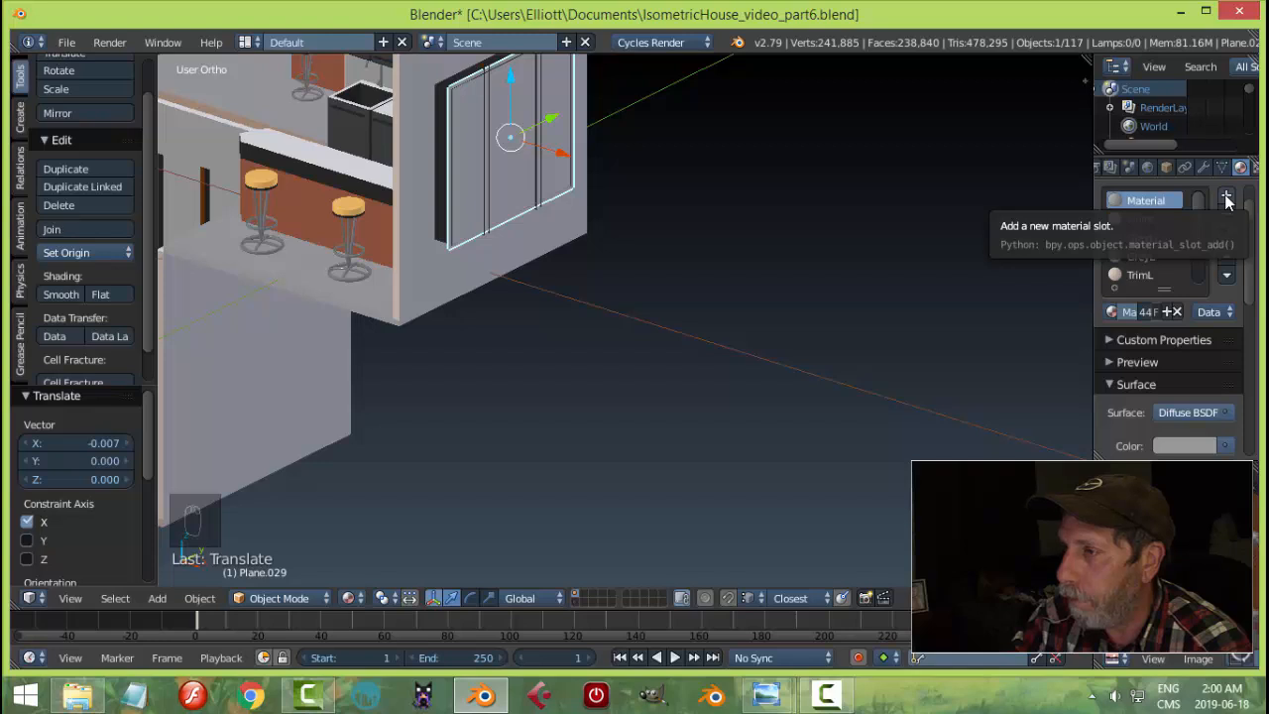
{"action": "left_click", "coordinate": [1113, 312]}
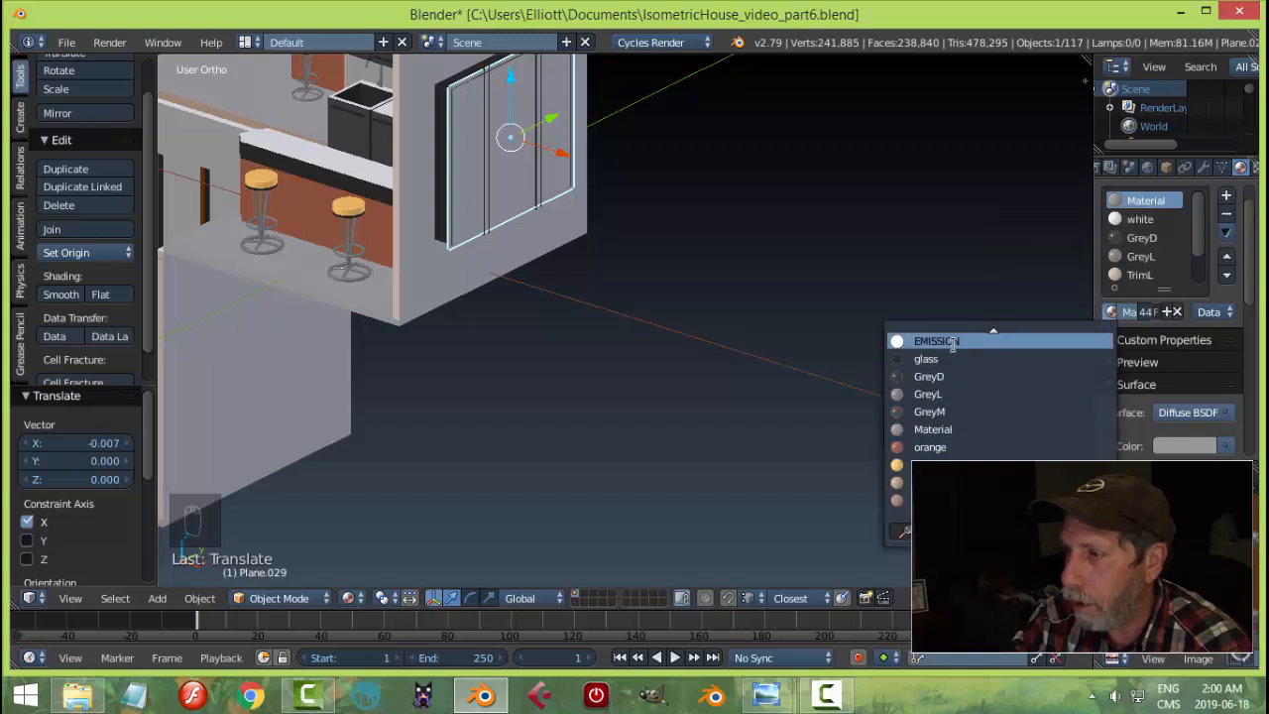
{"action": "left_click", "coordinate": [949, 340]}
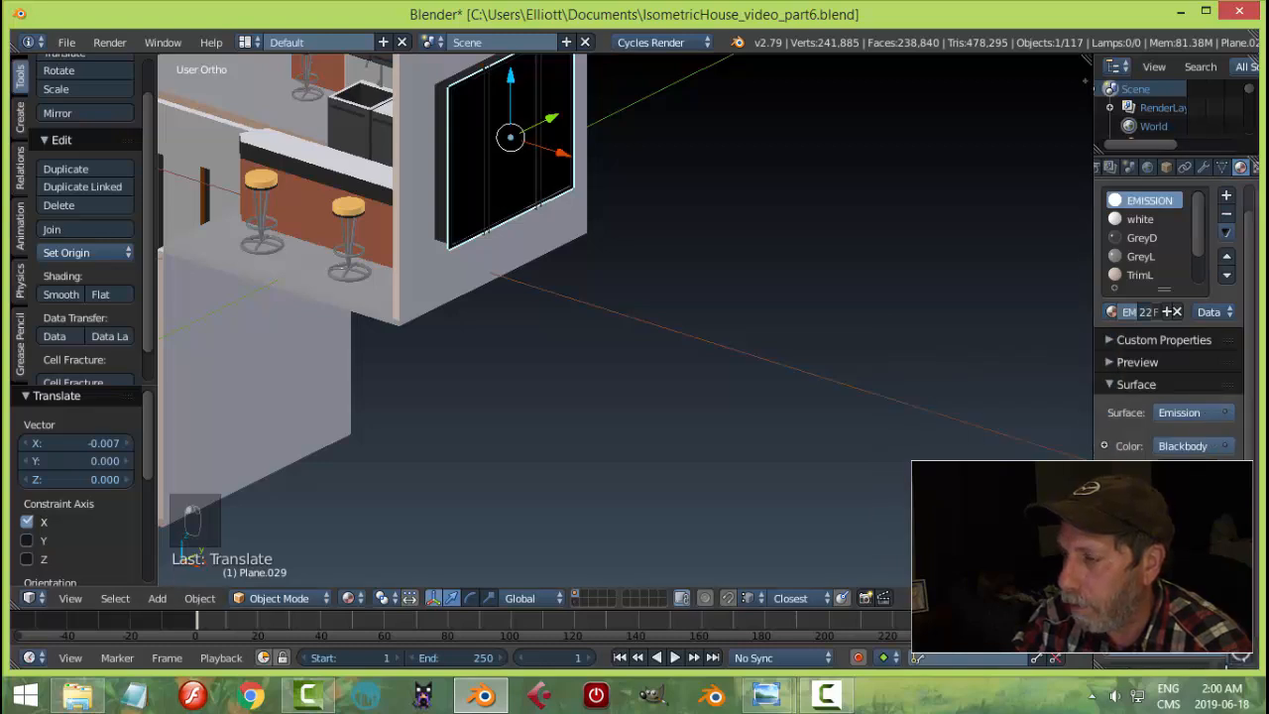
- Assign the EMISSION slot to the window pane's whole face in Edit Mode, then return to Object Mode
{"action": "scroll", "coordinate": [863, 317], "scroll_direction": "down", "scroll_amount": 4}
{"action": "scroll", "coordinate": [736, 292], "scroll_direction": "up", "scroll_amount": 4}
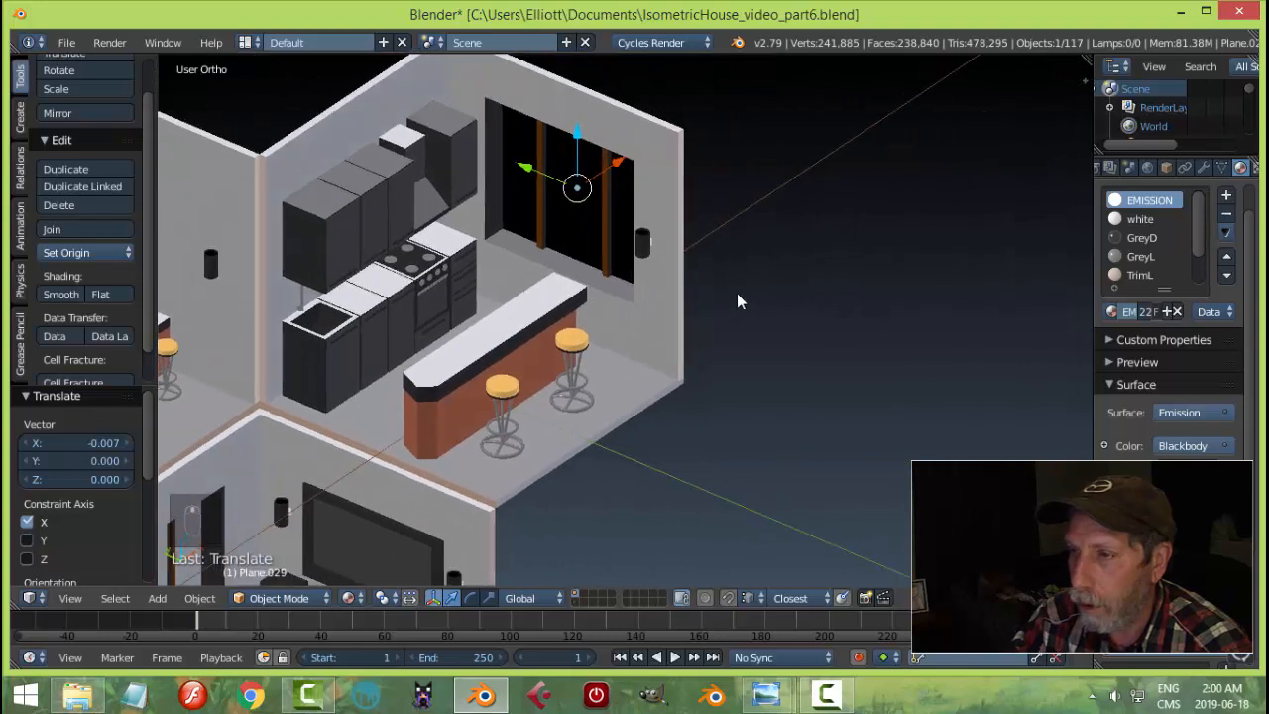
{"action": "key", "text": "Tab"}
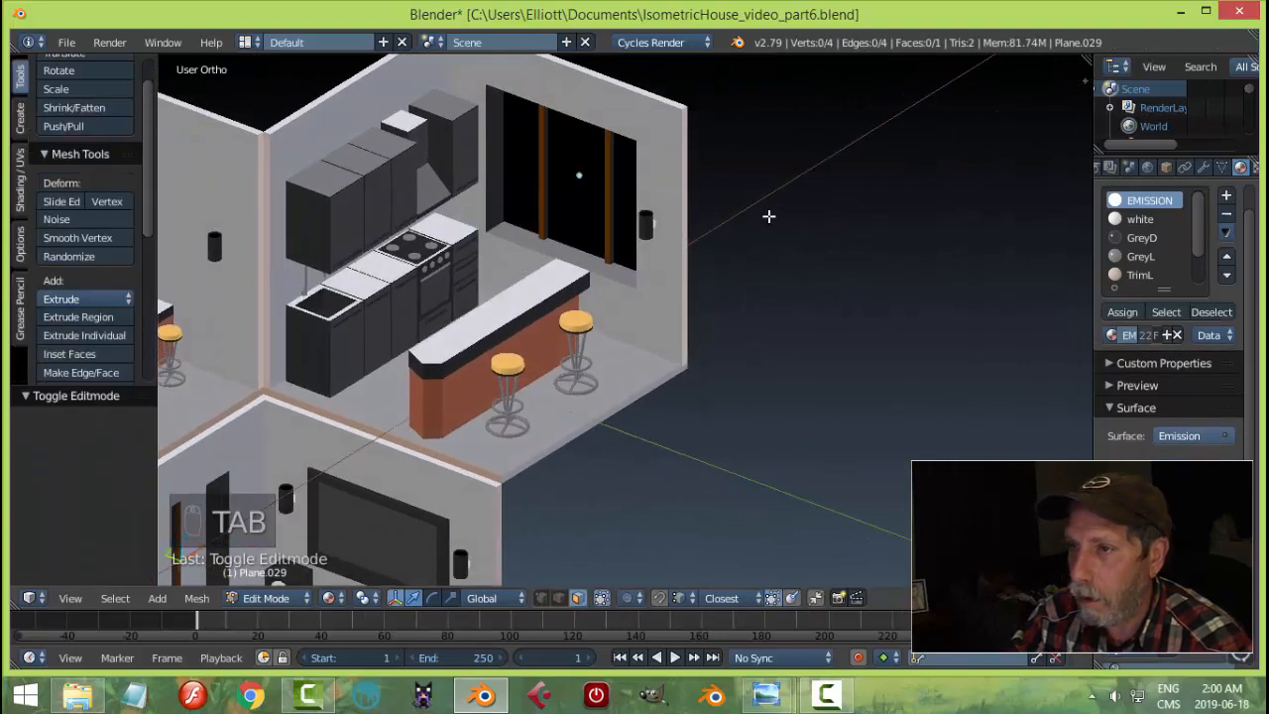
{"action": "key", "text": "a"}
{"action": "key", "text": "a"}
{"action": "left_click", "coordinate": [1124, 313]}
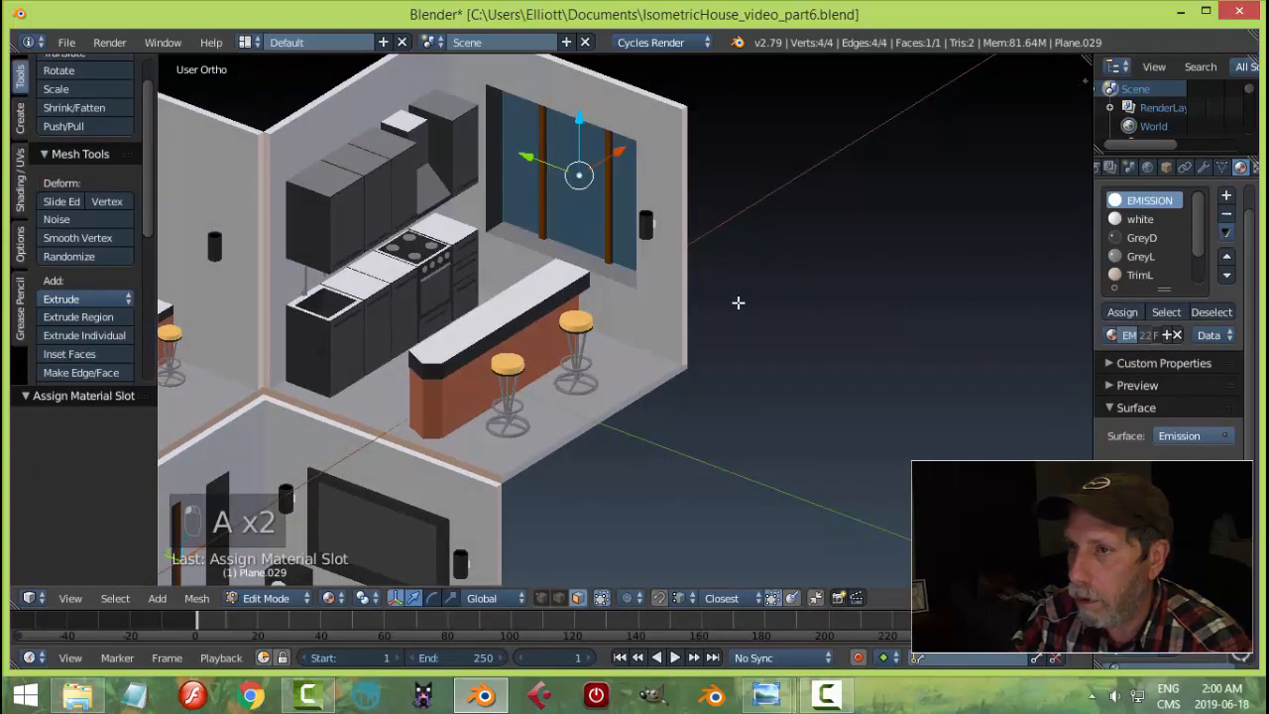
{"action": "key", "text": "a"}
{"action": "key", "text": "Tab"}
{"action": "mouse_move", "coordinate": [764, 278]}
{"action": "middle_mouse_down"}
{"action": "mouse_move", "coordinate": [581, 294]}
{"action": "mouse_move", "coordinate": [763, 275]}
{"action": "middle_mouse_up"}
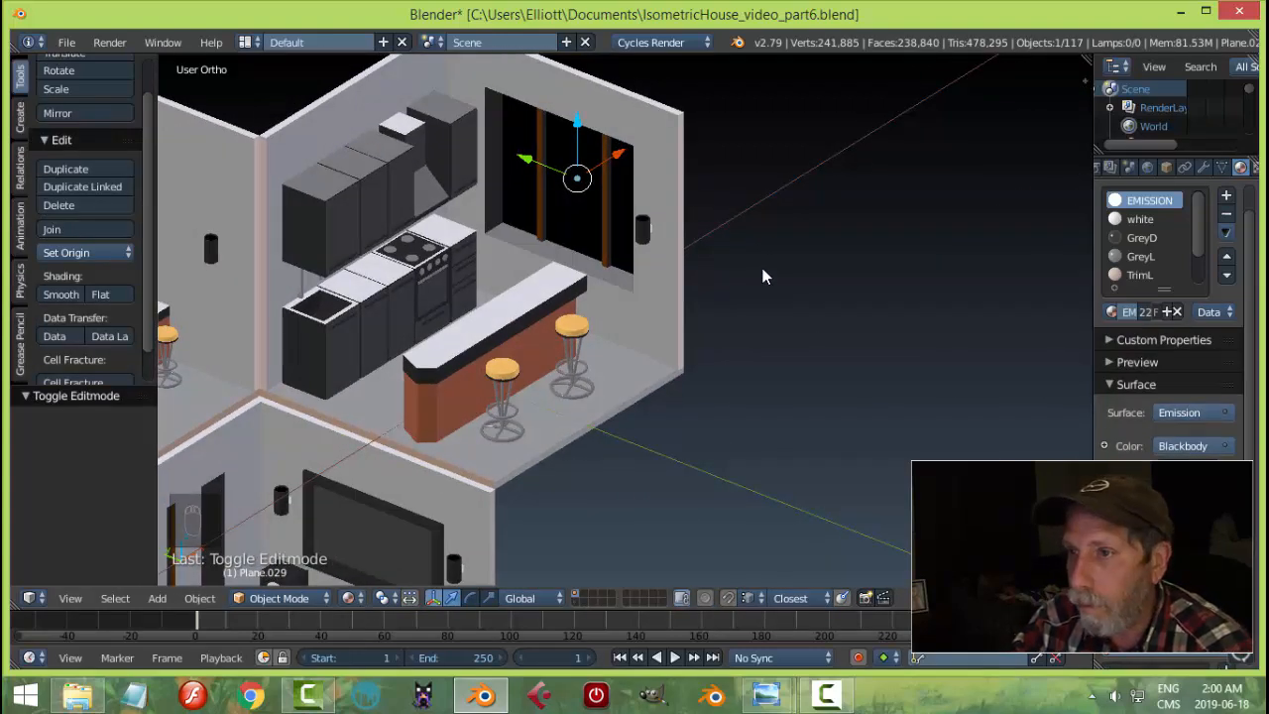
- Preview the lit kitchen window in rendered shading, return to solid shading and duplicate EMISSION as a separate material for the pane
{"action": "key", "text": "shift+z"}
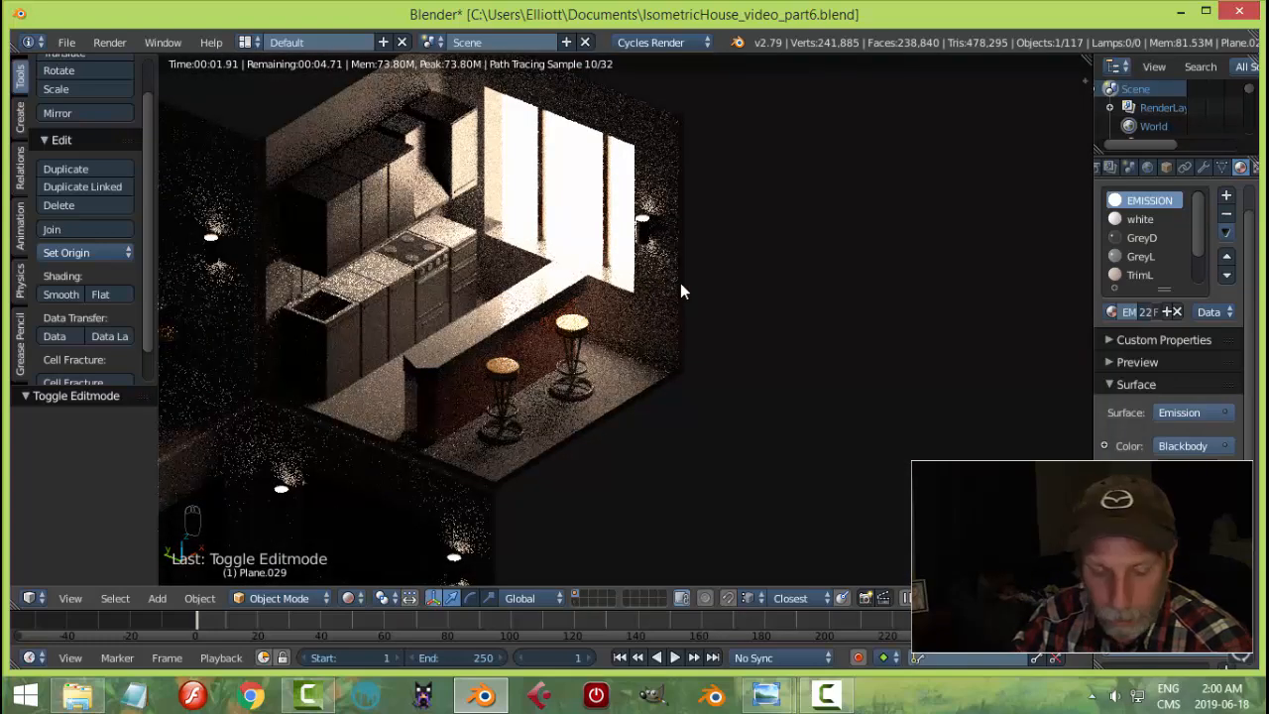
{"action": "key", "text": "shift+z"}
{"action": "left_click", "coordinate": [1165, 312]}
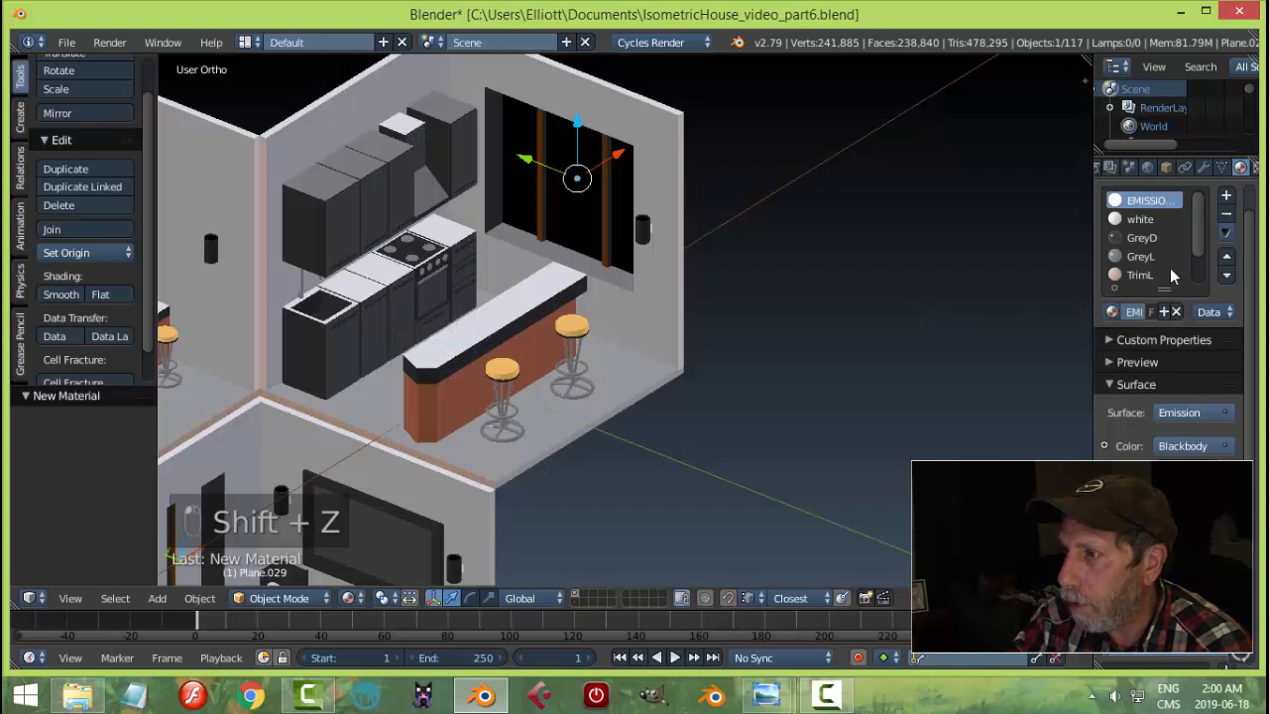
- Rename the kitchen pane's duplicated EMISSION material as window and check it in rendered shading
{"action": "double_click", "coordinate": [1151, 200]}
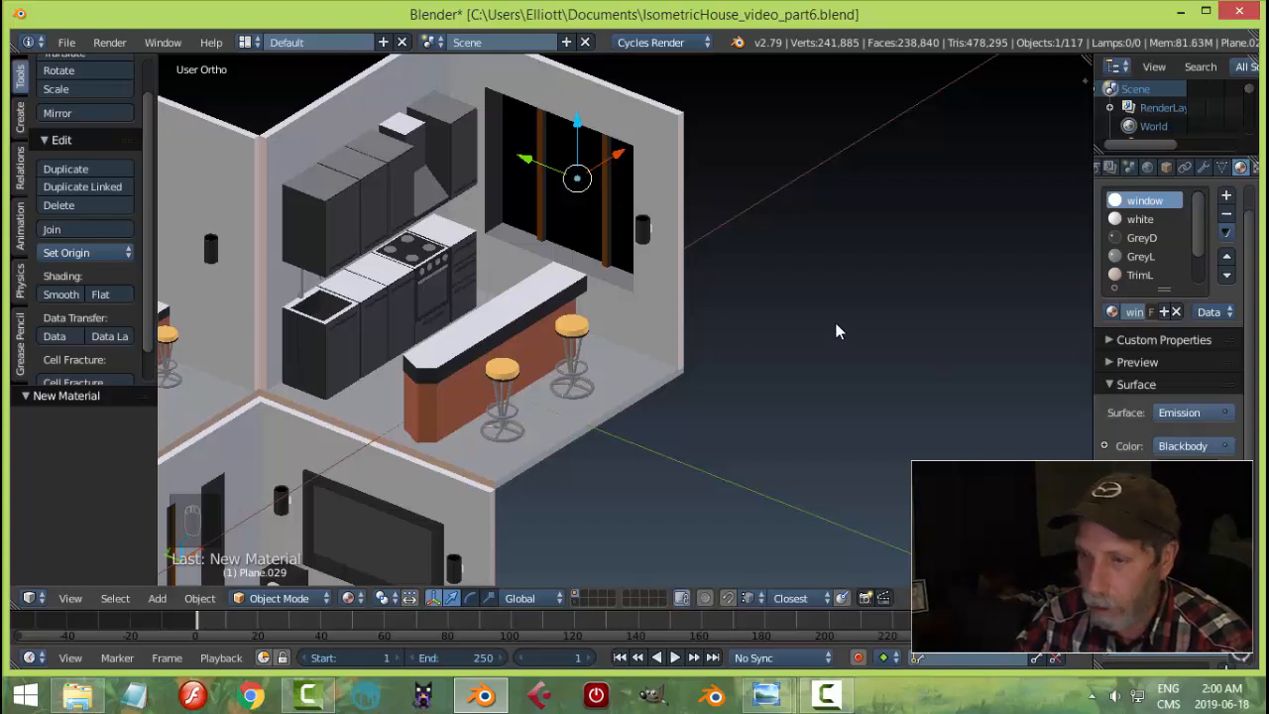
{"action": "key", "text": "shift+z"}
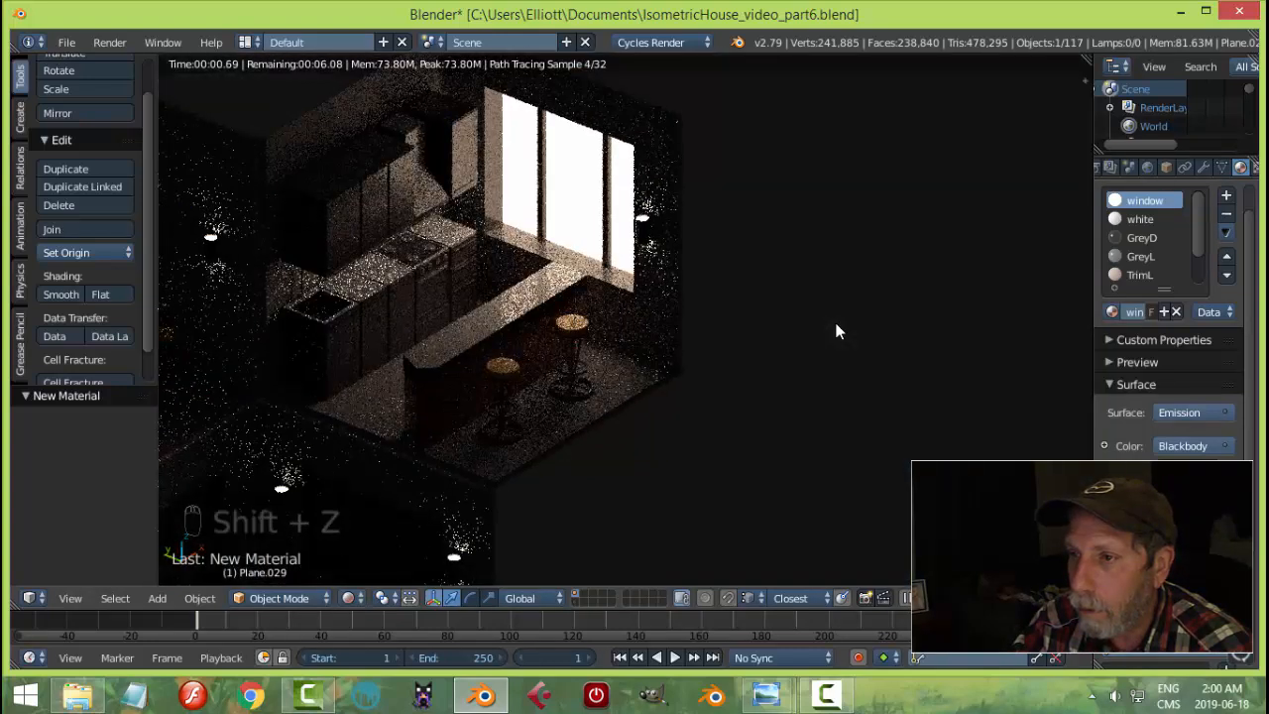
{"action": "key", "text": "shift+z"}
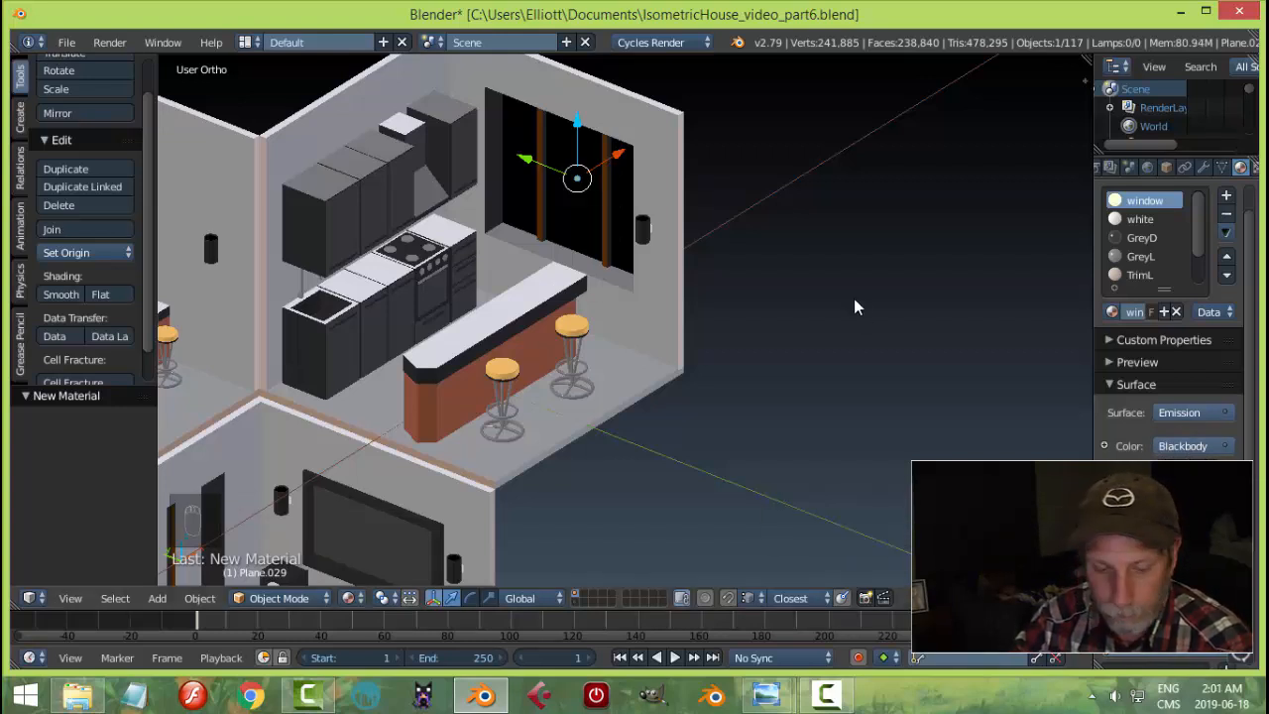
- Preview the kitchen window's light in rendered shading, return to solid shading and save over IsometricHouse_video_part6.blend
{"action": "key", "text": "shift+z"}
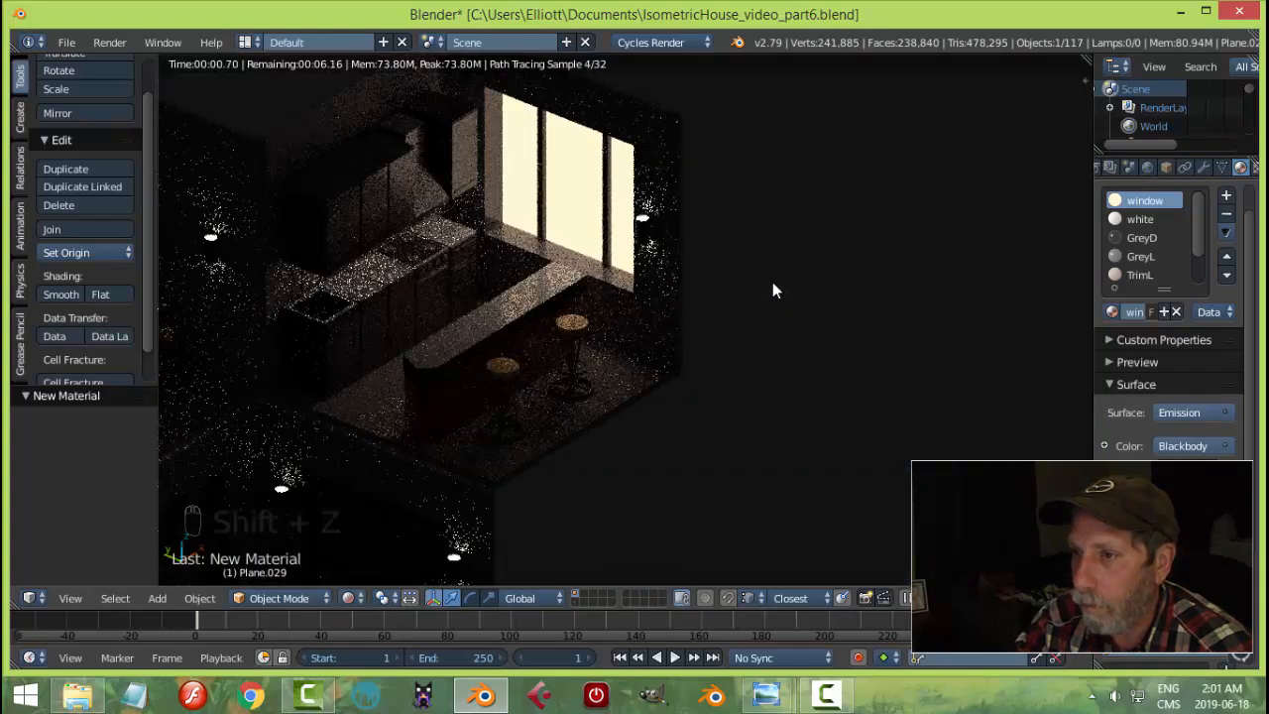
{"action": "key", "text": "shift+z"}
{"action": "key", "text": "ctrl+s"}
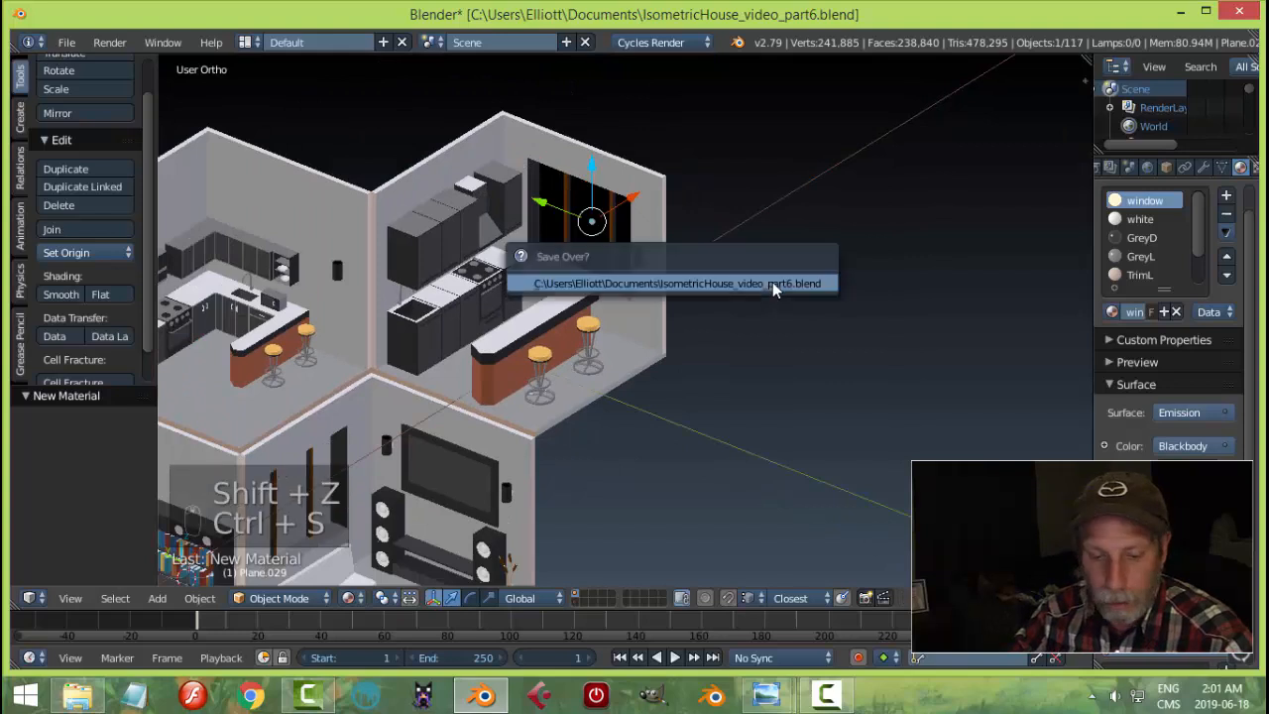
{"action": "left_click", "coordinate": [772, 282]}
- Separate the living-room wall's outer window face into its own object in Edit Mode, then return to Object Mode
{"action": "scroll", "coordinate": [773, 283], "scroll_direction": "down", "scroll_amount": 4}
{"action": "middle_click_drag", "start_coordinate": [772, 284], "coordinate": [689, 334]}
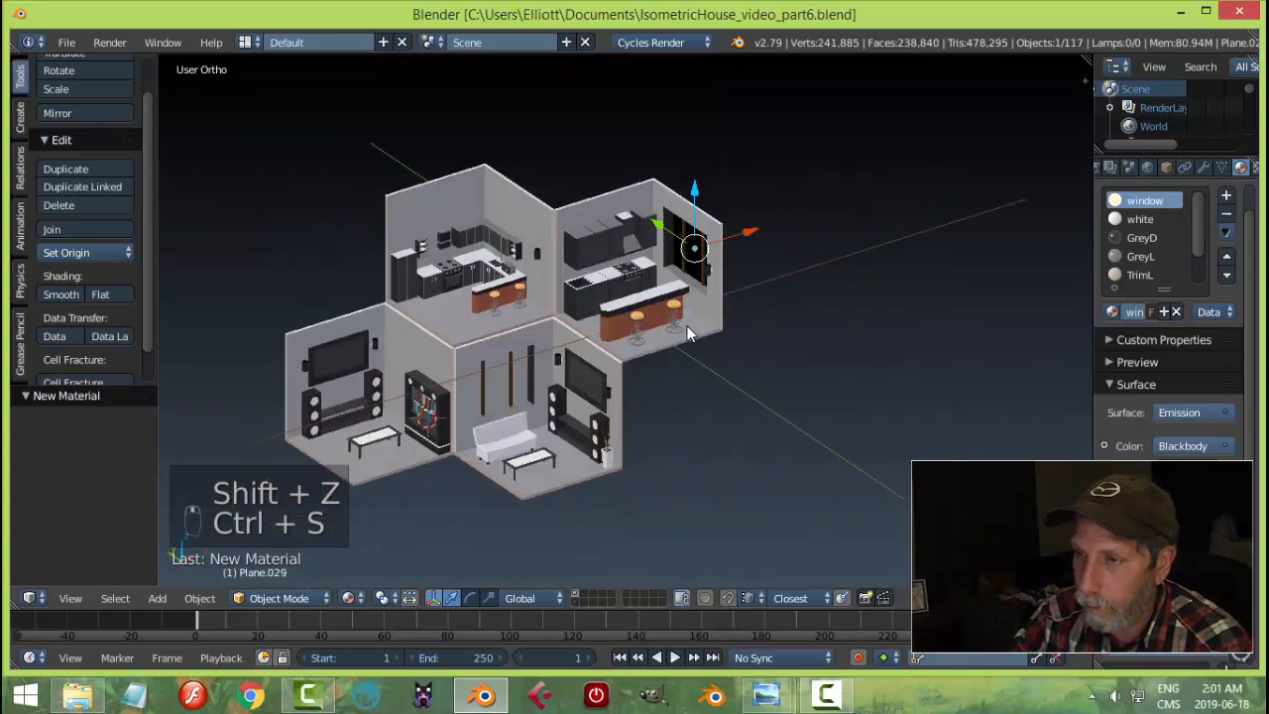
{"action": "middle_click_drag", "start_coordinate": [581, 406], "coordinate": [615, 226], "text": "shift"}
{"action": "scroll", "coordinate": [700, 292], "scroll_direction": "up", "scroll_amount": 7}
{"action": "right_click", "coordinate": [592, 222]}
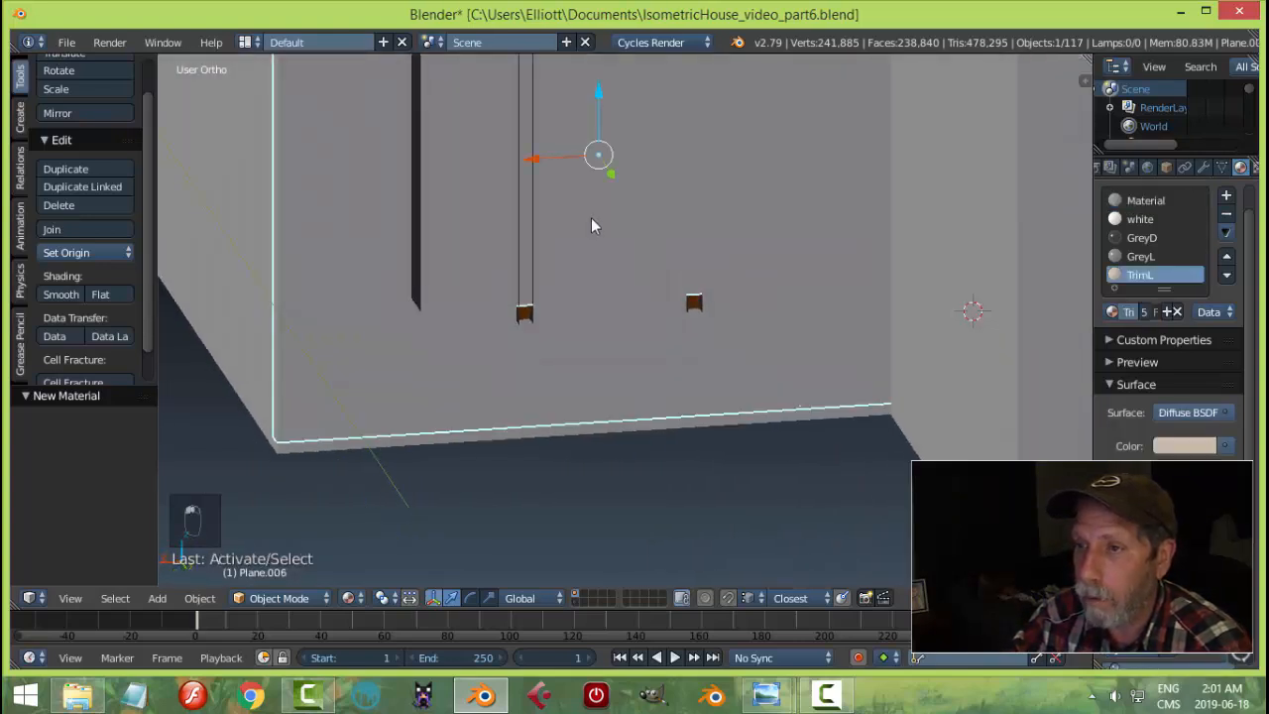
{"action": "key", "text": "Tab"}
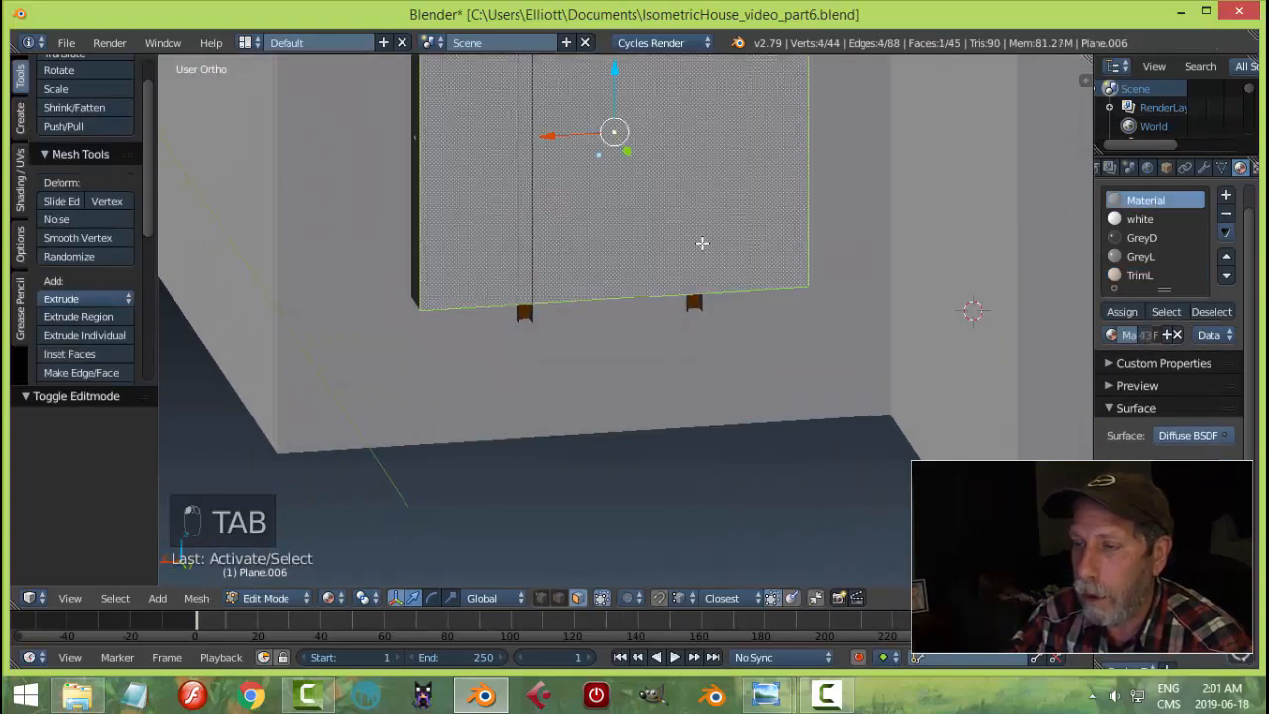
{"action": "middle_click_drag", "start_coordinate": [702, 242], "coordinate": [732, 223]}
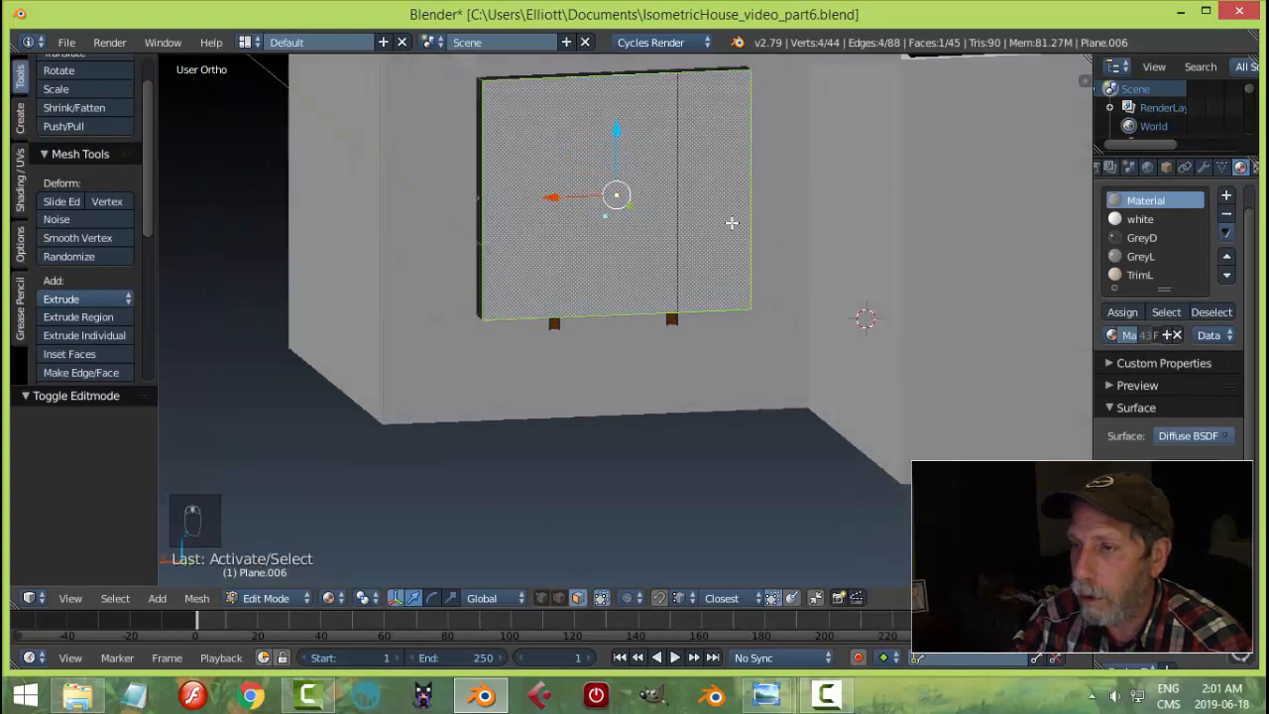
{"action": "key", "text": "p"}
{"action": "left_click", "coordinate": [731, 222]}
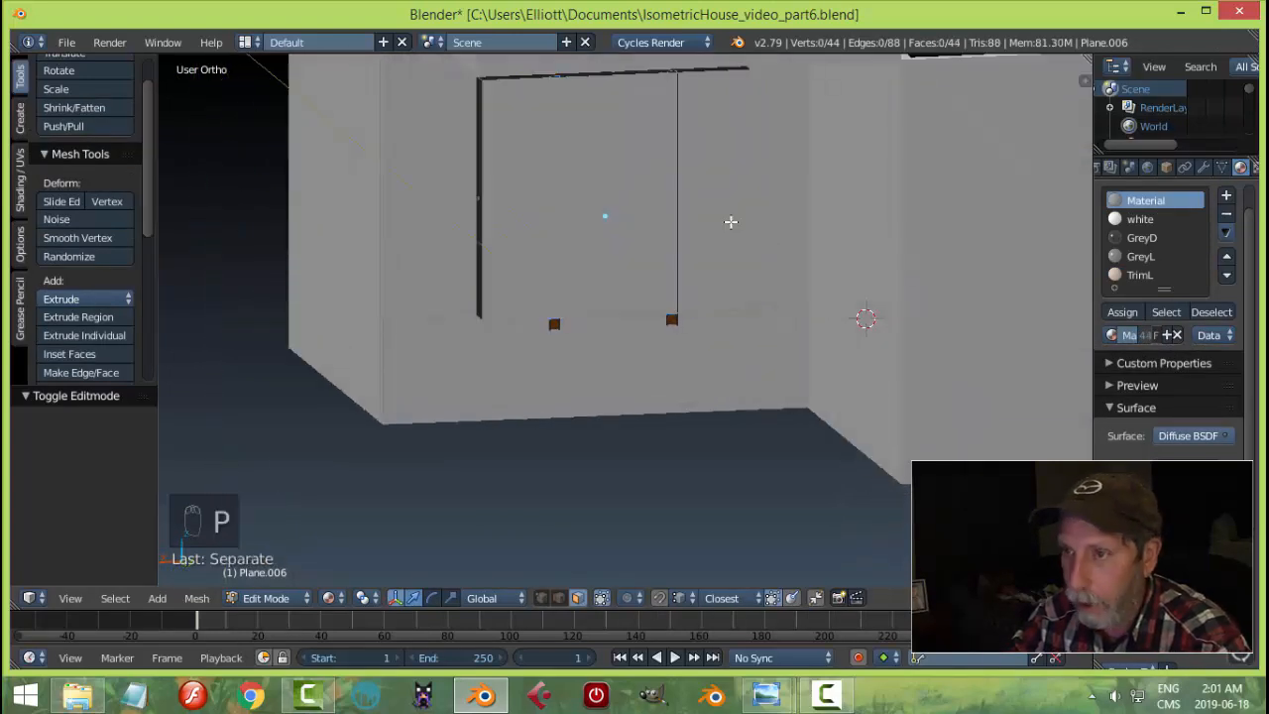
{"action": "key", "text": "Tab"}
- Select the separated living-room window pane and scale it up to about 1.071, slightly past the opening
{"action": "right_click", "coordinate": [670, 167]}
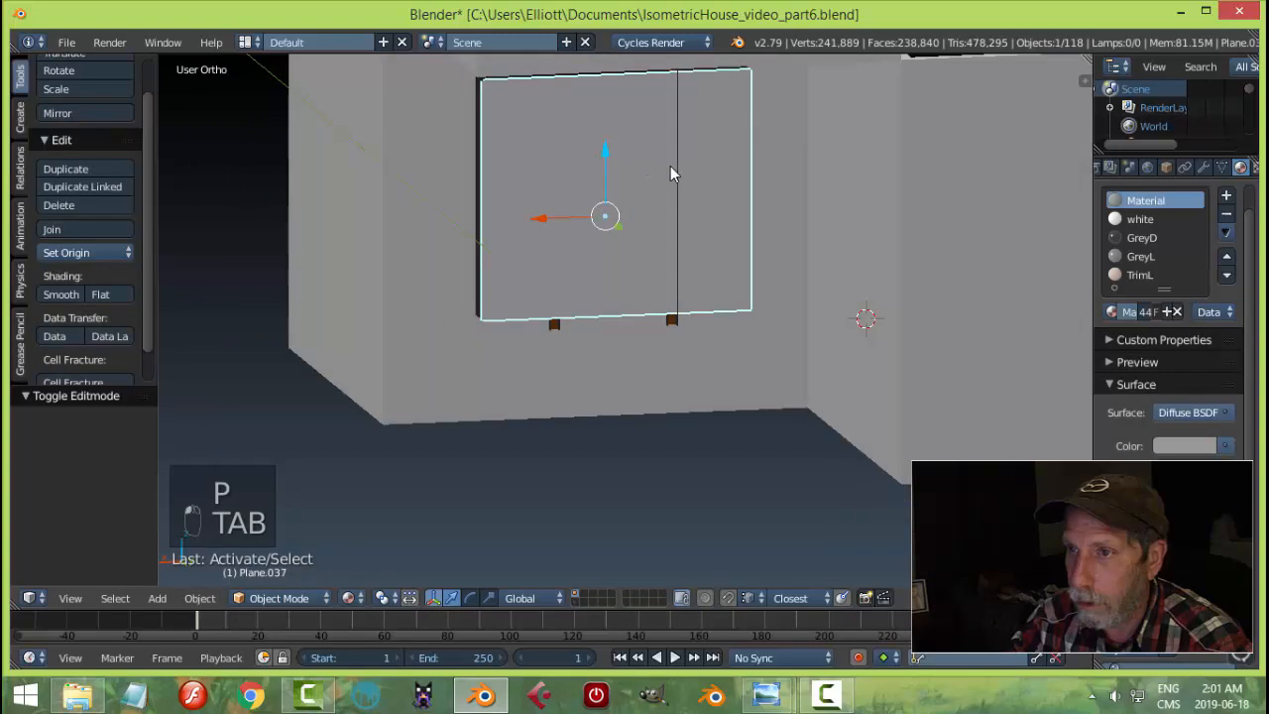
{"action": "key", "text": "s"}
{"action": "left_click", "coordinate": [678, 170]}
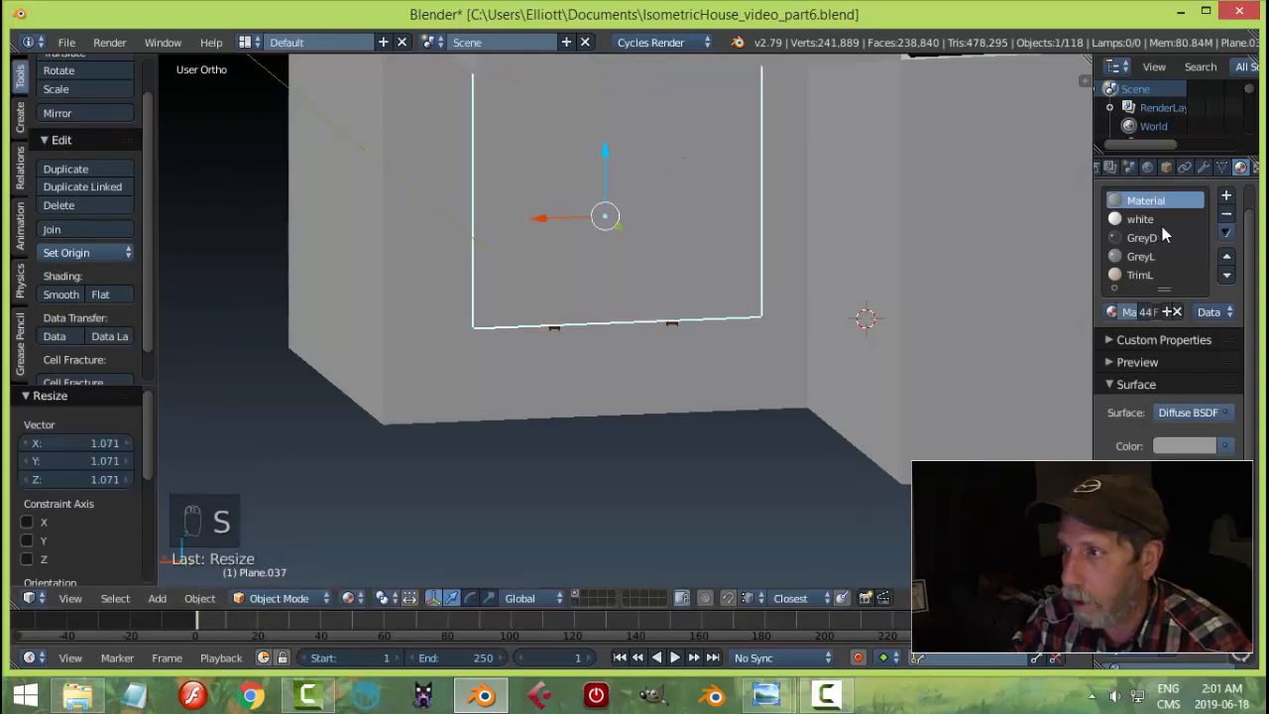
- Replace the material in the living-room pane's first slot with the window material
{"action": "scroll", "coordinate": [1174, 257], "scroll_direction": "down", "scroll_amount": 5}
{"action": "scroll", "coordinate": [1174, 257], "scroll_direction": "up", "scroll_amount": 5}
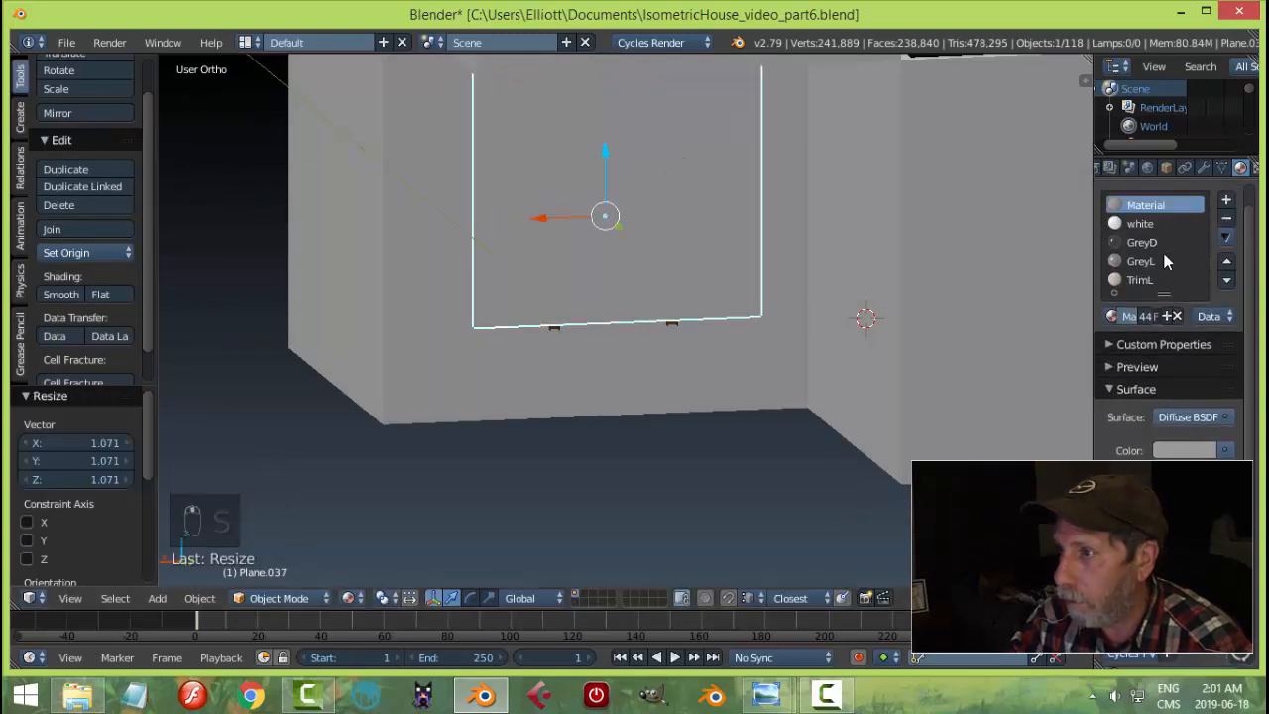
{"action": "left_click", "coordinate": [1109, 316]}
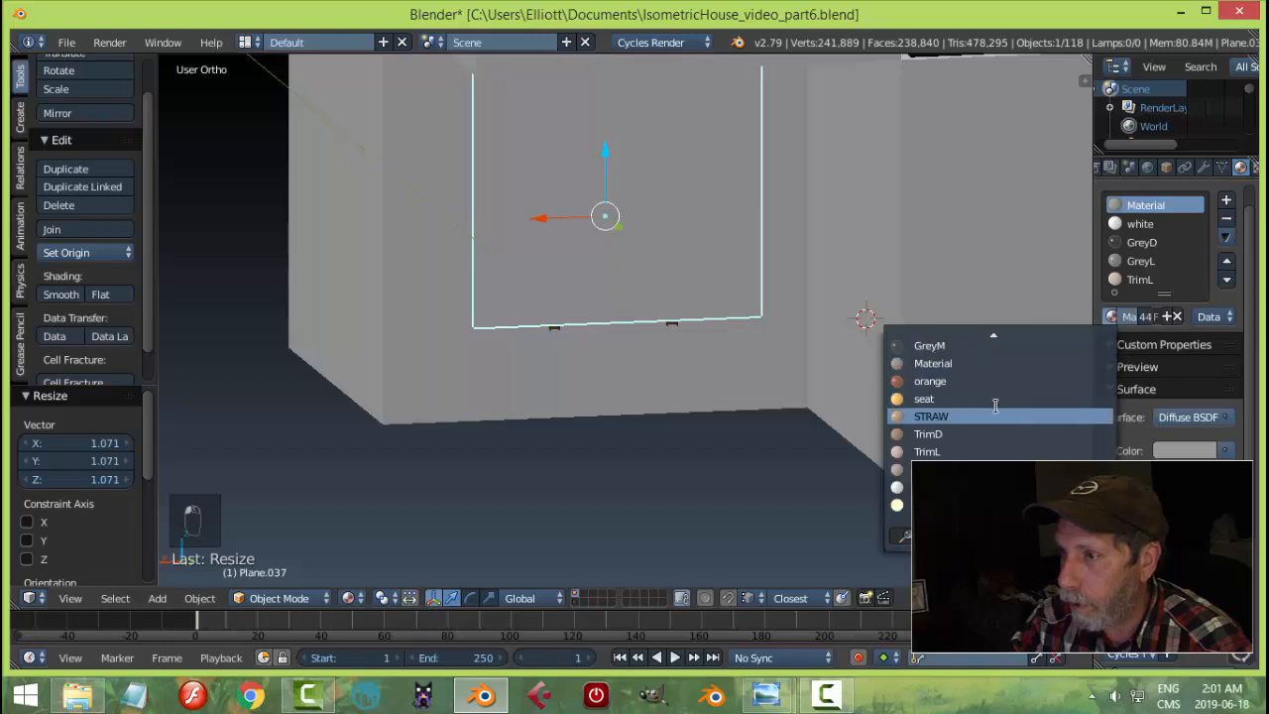
{"action": "left_click", "coordinate": [952, 505]}
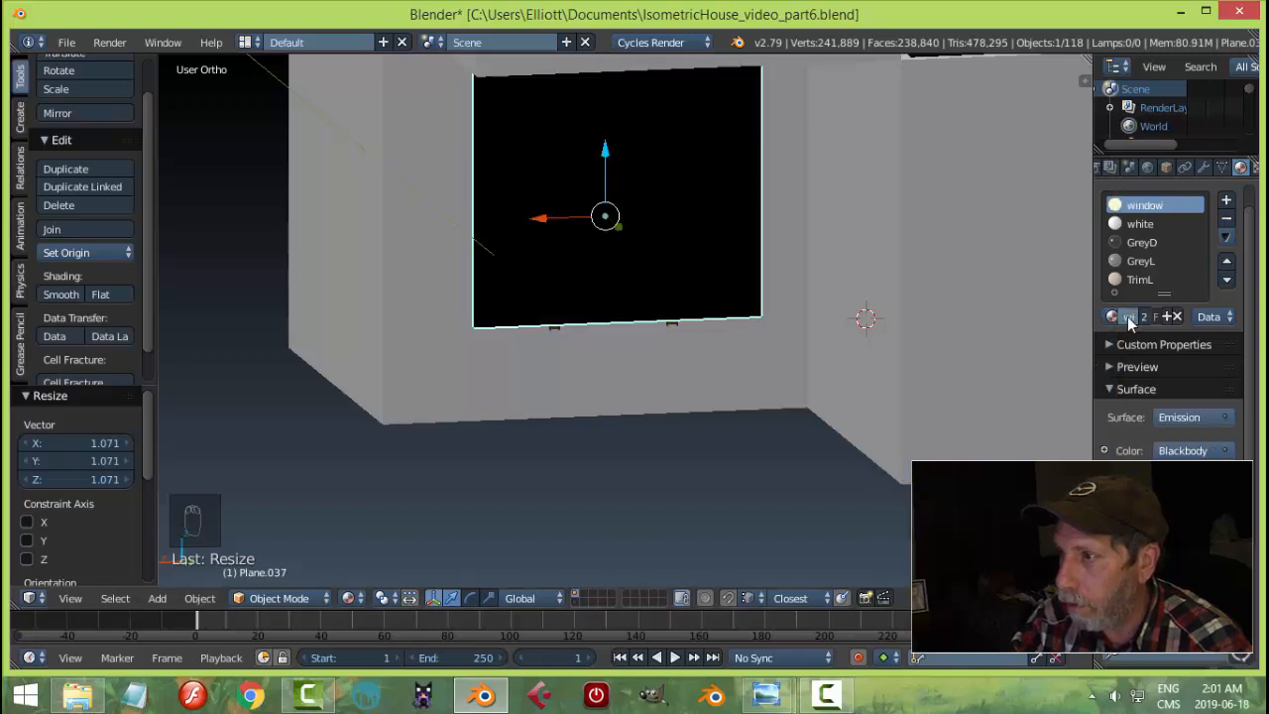
- Deselect everything and preview both lit windows from the camera in rendered shading, then return to solid shading
{"action": "middle_click_drag", "start_coordinate": [882, 309], "coordinate": [49, 349]}
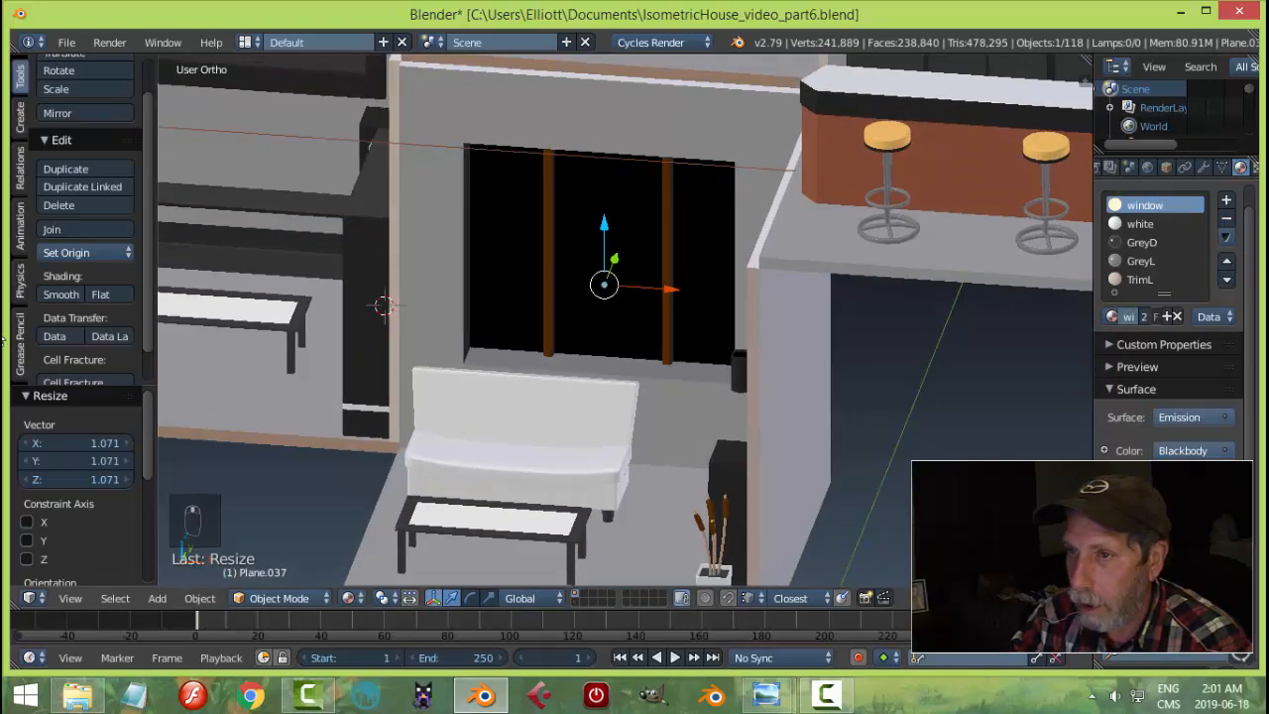
{"action": "key", "text": "KP_0"}
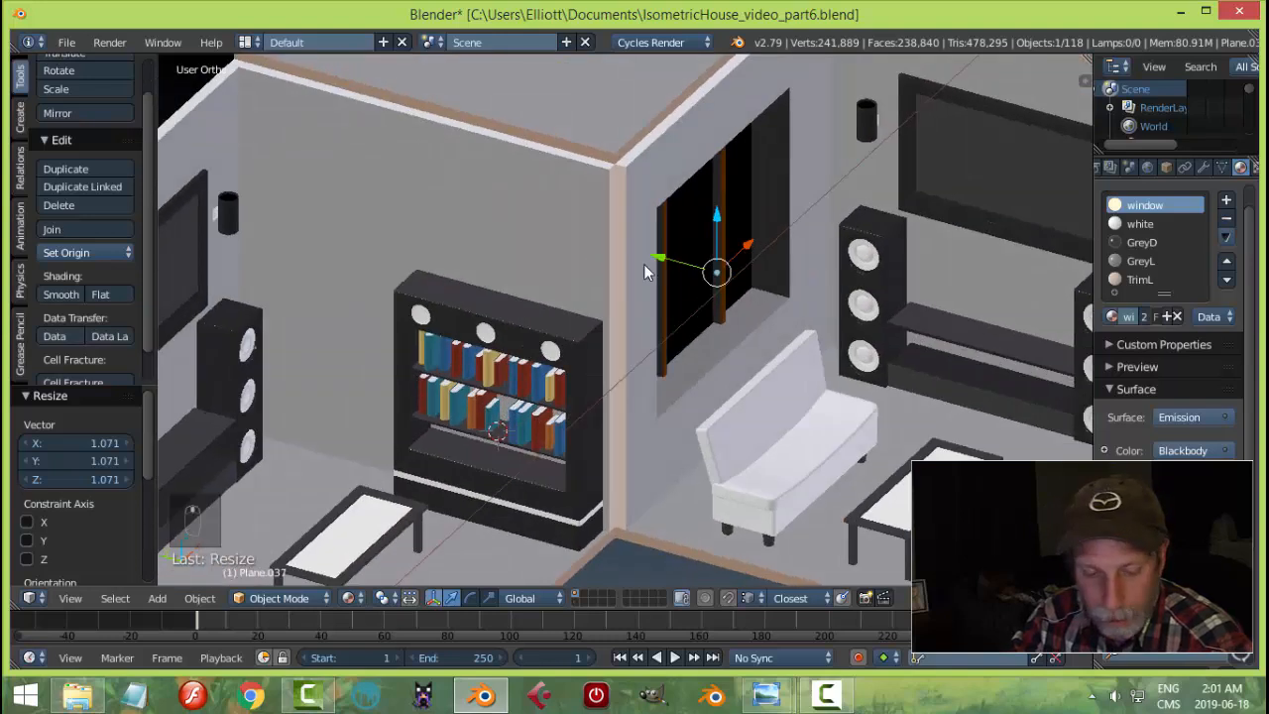
{"action": "key", "text": "a"}
{"action": "key", "text": "KP_0"}
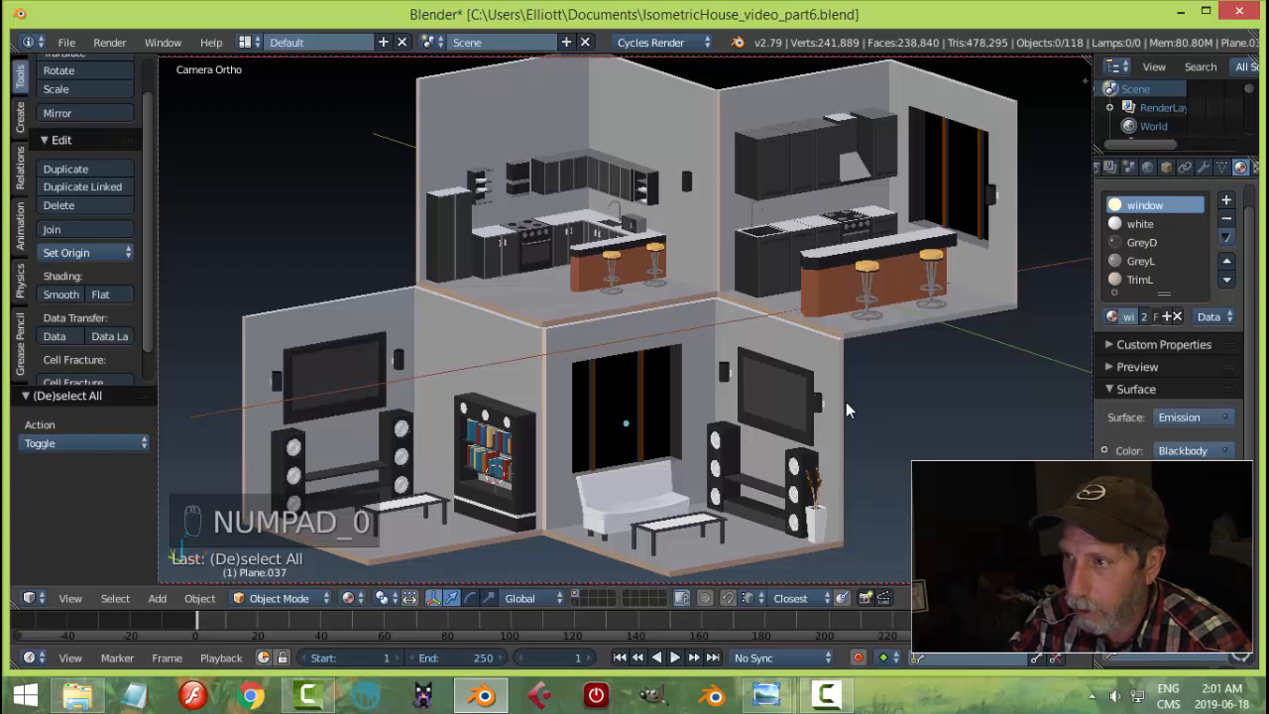
{"action": "key", "text": "shift+z"}
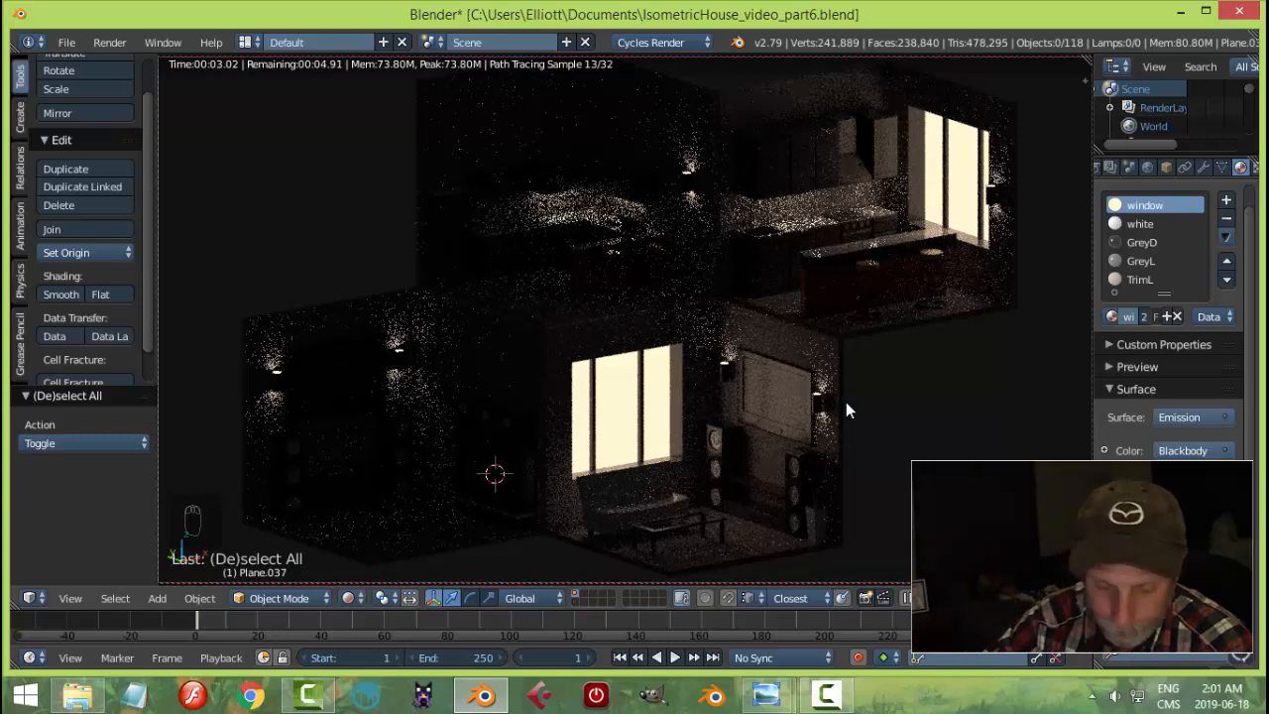
{"action": "key", "text": "shift+z"}
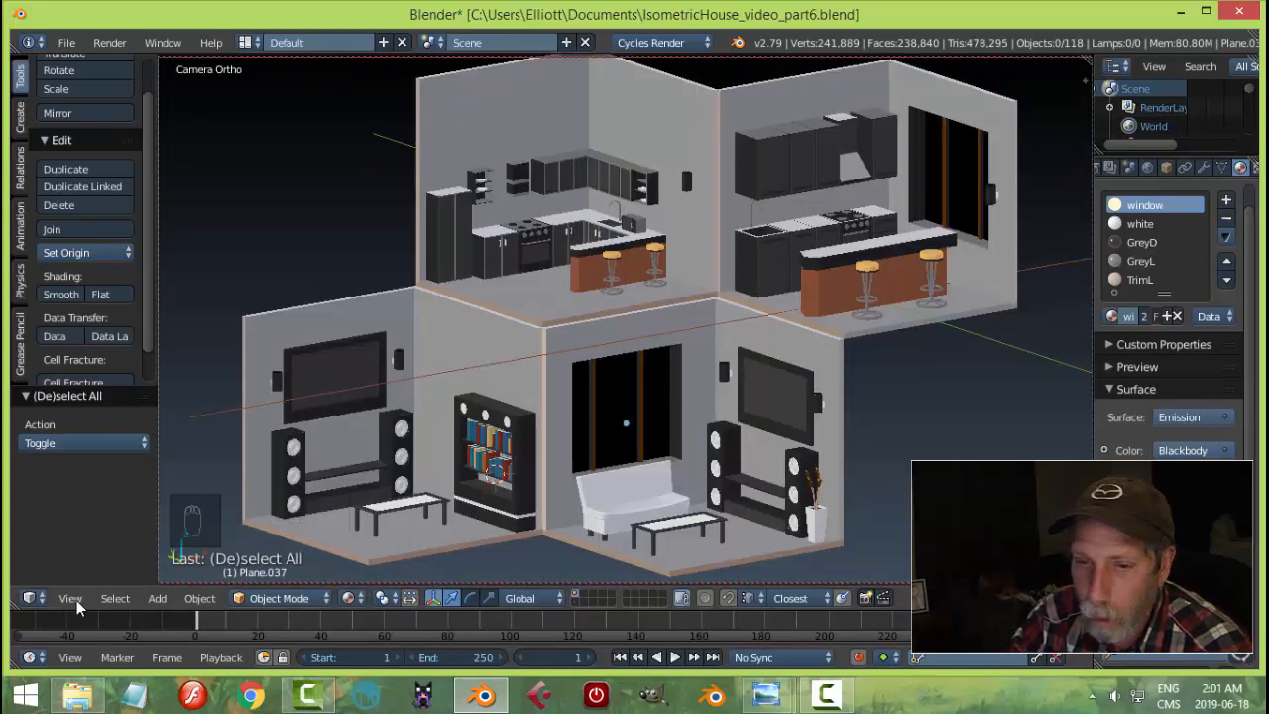
- Split off a Node Editor beside the 3D view and cut the Blackbody link to the window material's Emission color
{"action": "left_click_drag", "start_coordinate": [15, 604], "coordinate": [598, 539]}
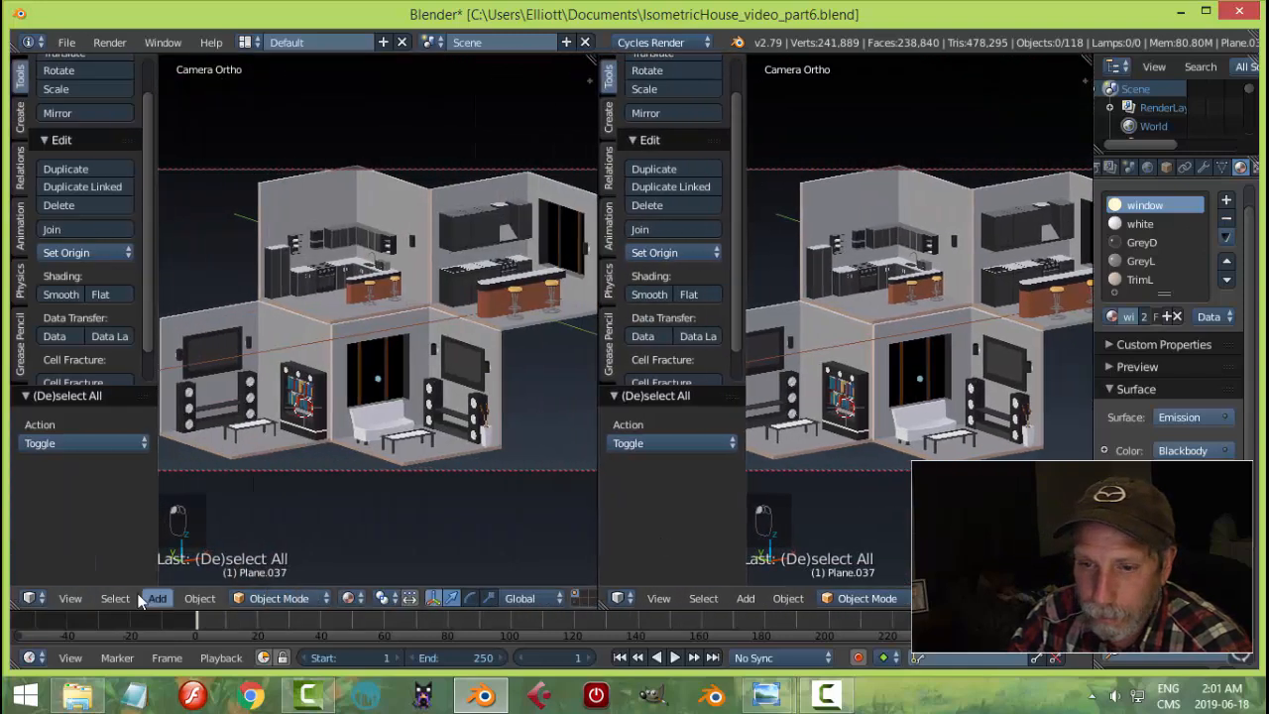
{"action": "key", "text": "t"}
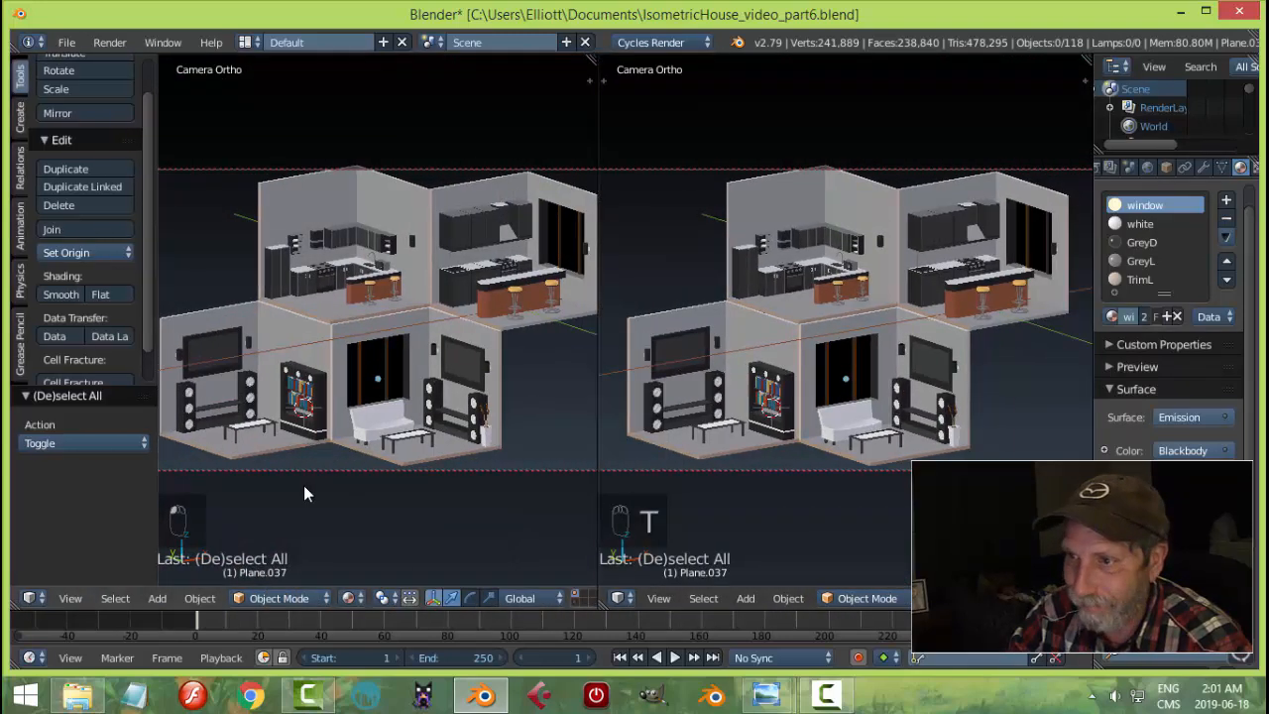
{"action": "key", "text": "t"}
{"action": "left_click", "coordinate": [30, 598]}
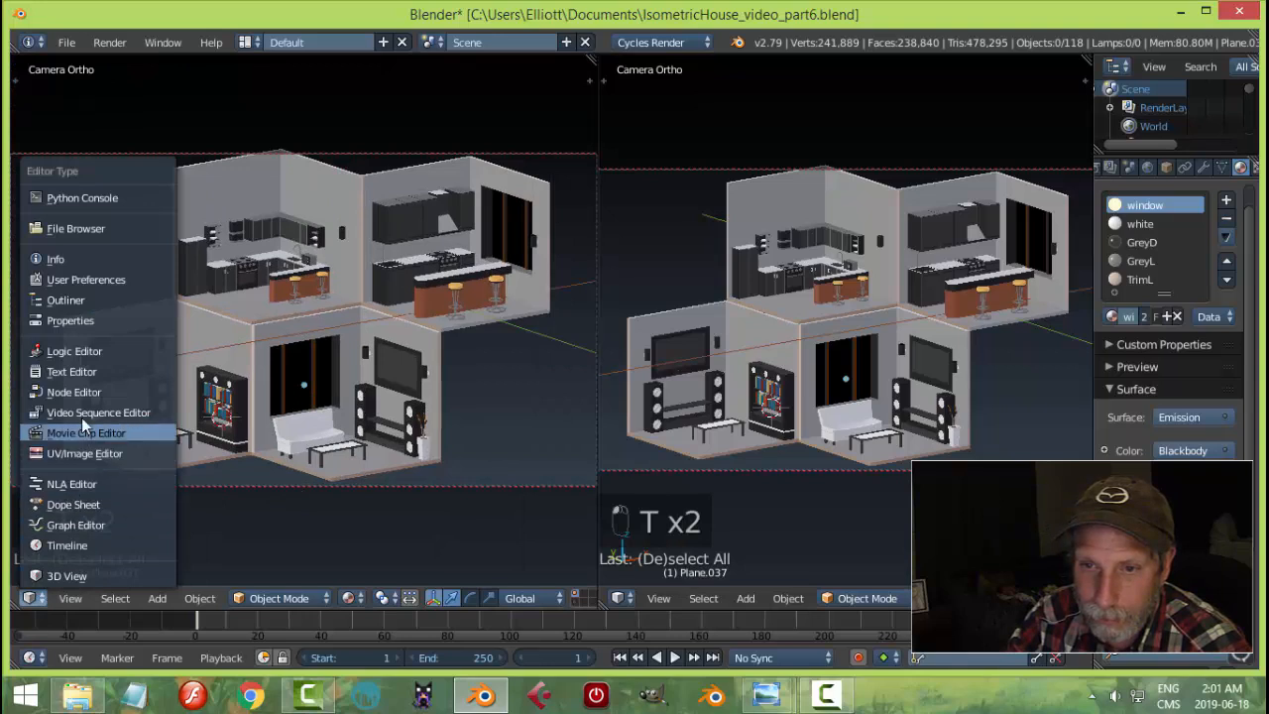
{"action": "left_click", "coordinate": [83, 392]}
{"action": "scroll", "coordinate": [244, 387], "scroll_direction": "up", "scroll_amount": 3}
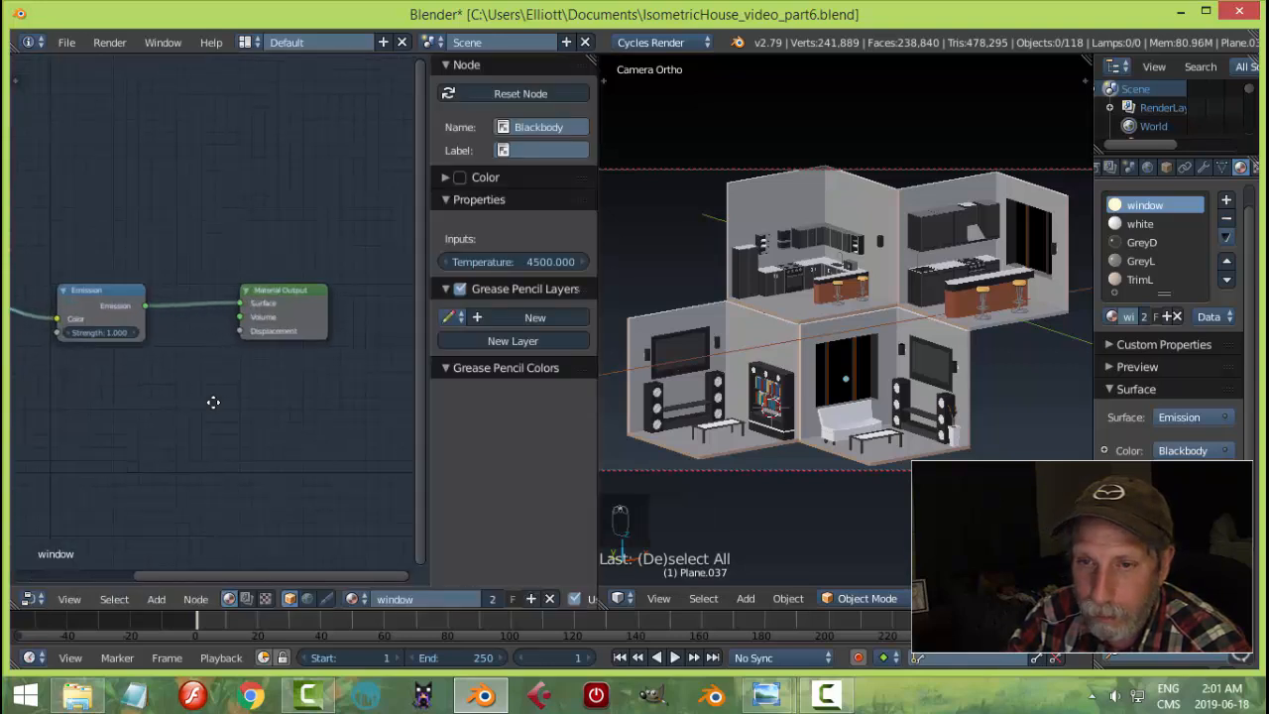
{"action": "right_click_drag", "start_coordinate": [142, 393], "coordinate": [142, 397], "text": "ctrl"}
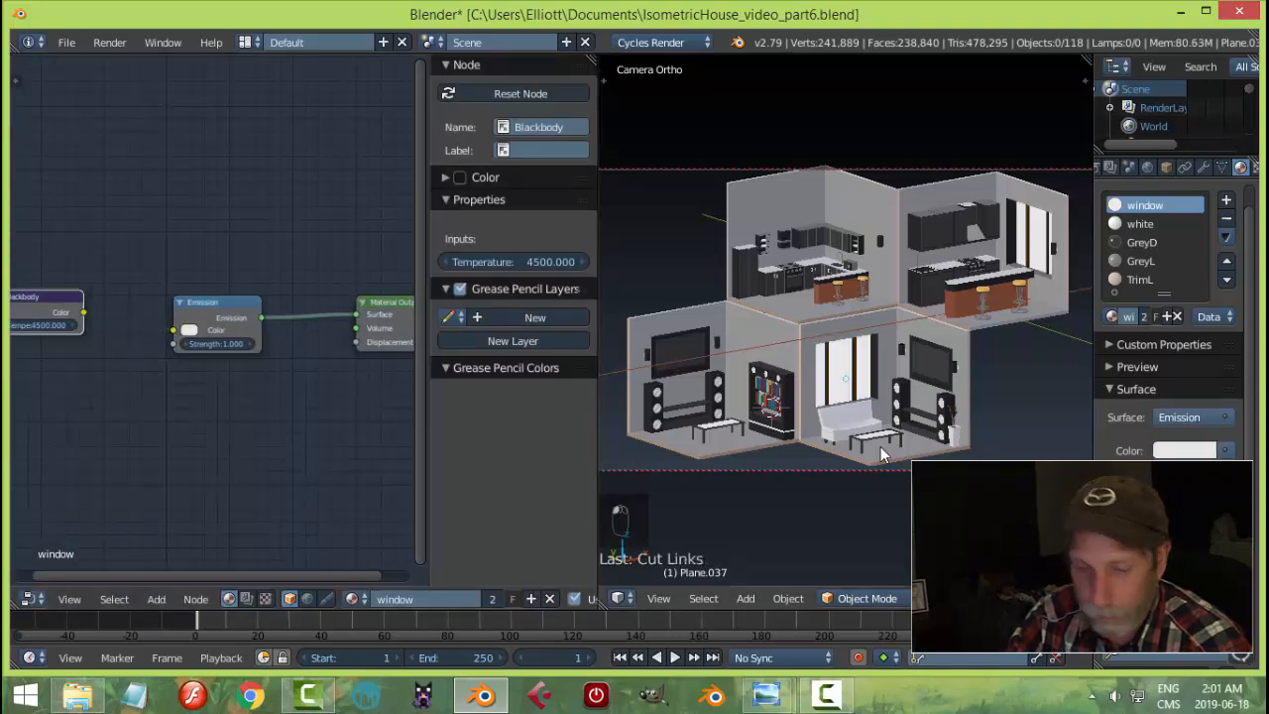
- Preview the windows without the Blackbody color in rendered shading, return to solid shading and save the file
{"action": "key", "text": "shift+z"}
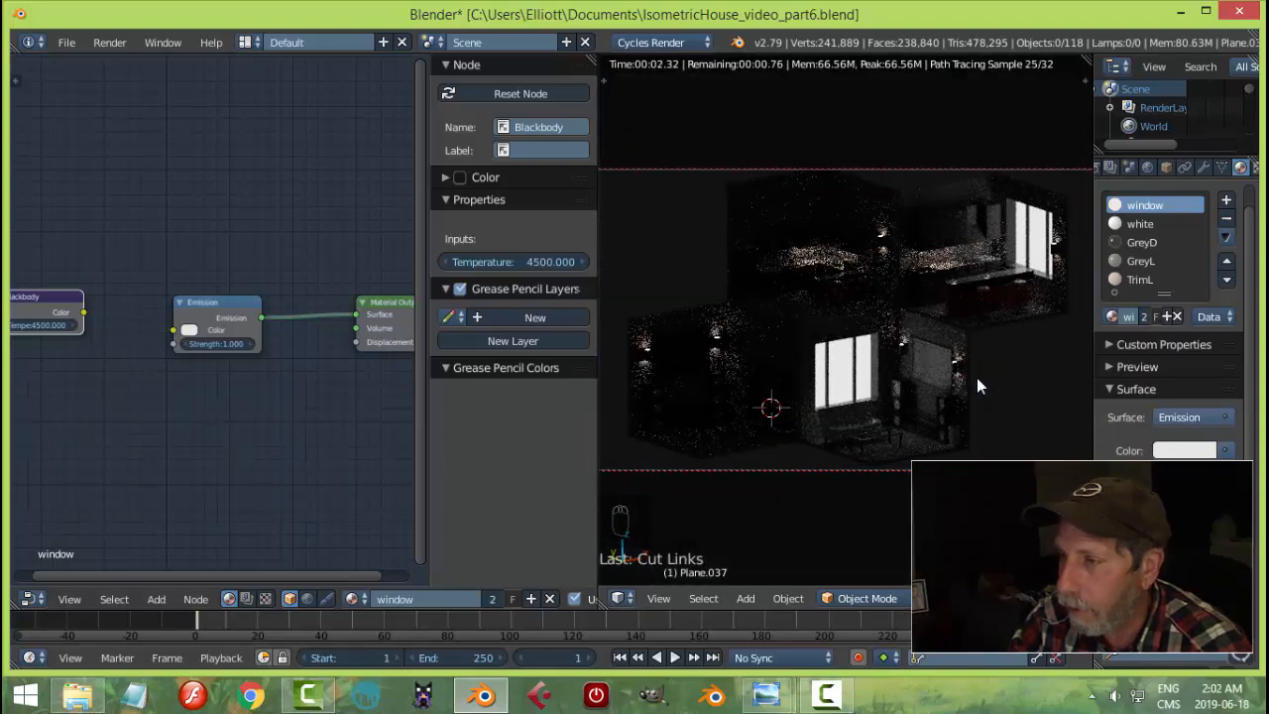
{"action": "key", "text": "shift+z"}
{"action": "key", "text": "ctrl+s"}
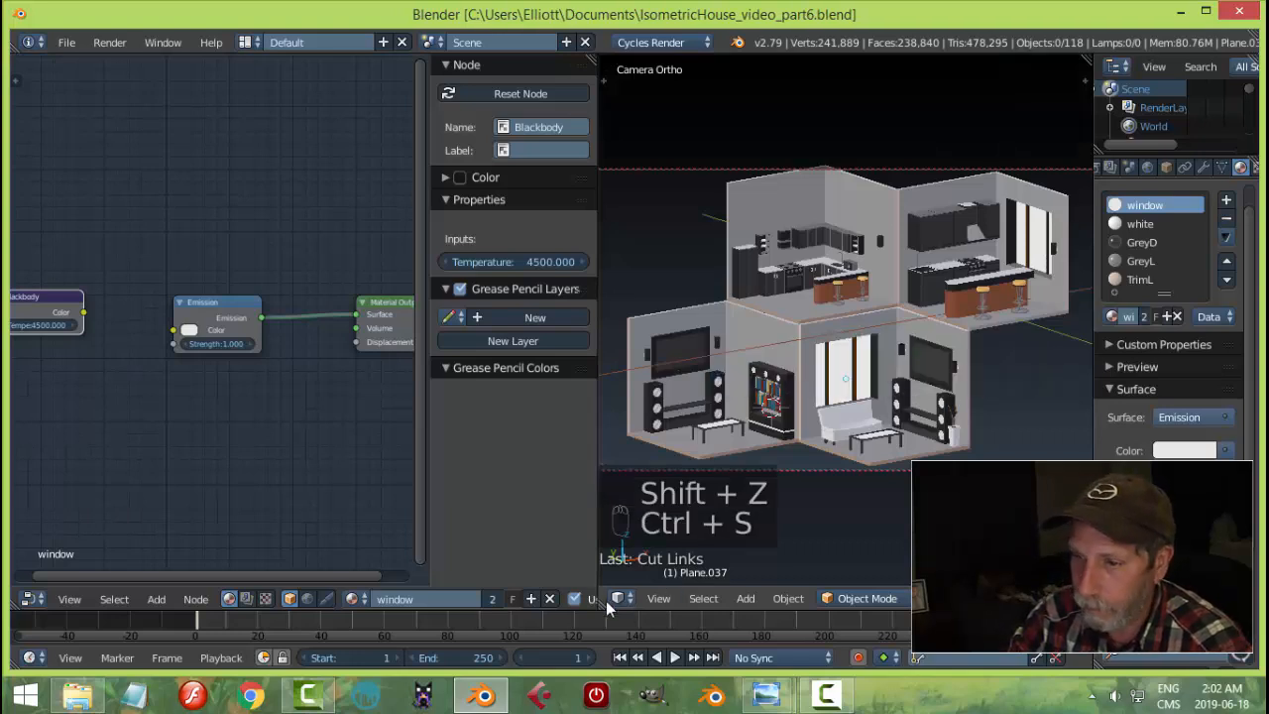
- Restore a single large 3D view without the Node Editor and show the lamp's layer along with the house layer
{"action": "key", "text": "ctrl+Up"}
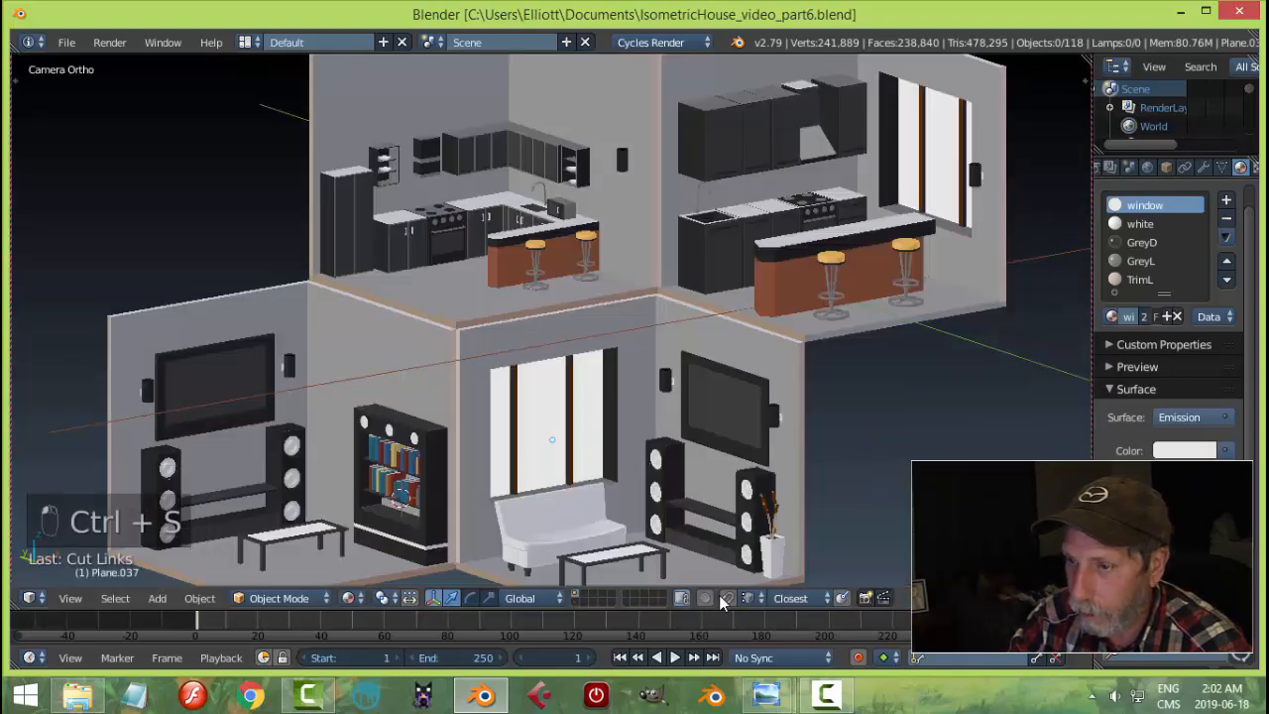
{"action": "left_click", "coordinate": [577, 602], "text": "shift"}
{"action": "mouse_move", "coordinate": [716, 457]}
{"action": "middle_mouse_down"}
{"action": "mouse_move", "coordinate": [712, 469]}
{"action": "mouse_move", "coordinate": [707, 439]}
{"action": "middle_mouse_up"}
{"action": "scroll", "coordinate": [712, 469], "scroll_direction": "down", "scroll_amount": 1}
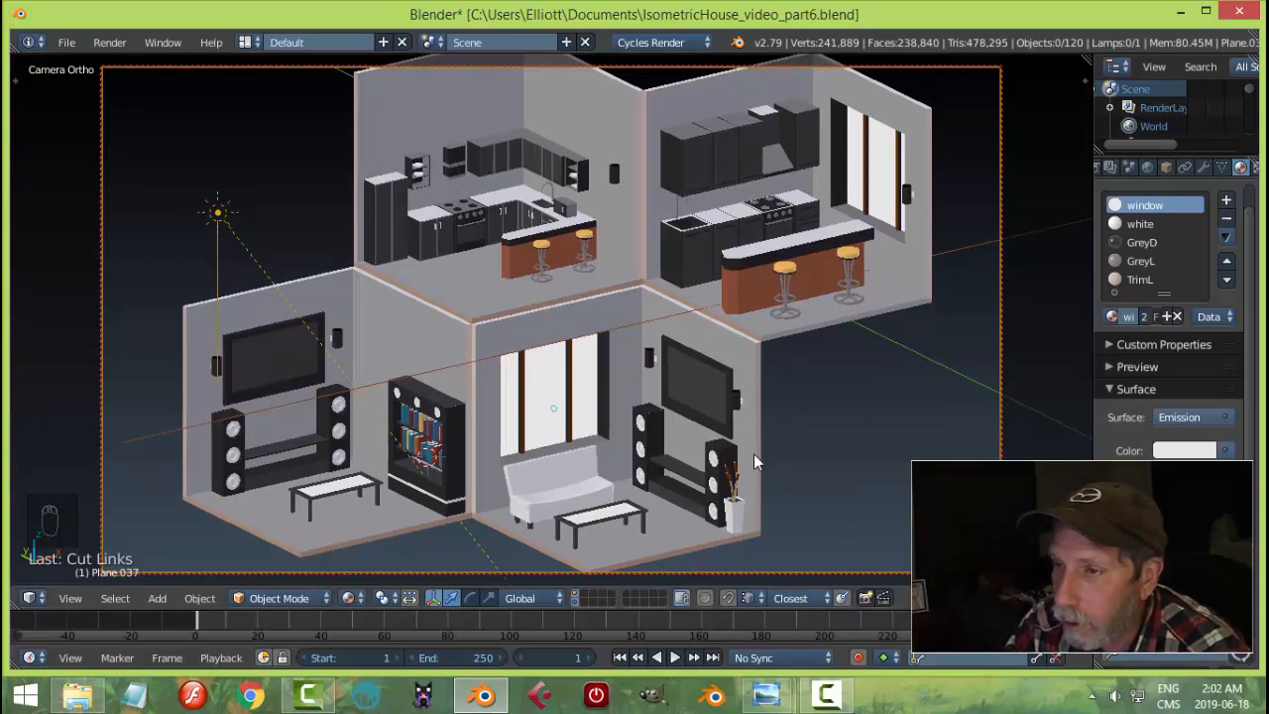
- Preview the house with the lamp's light in rendered shading, return to solid shading and save the file
{"action": "key", "text": "shift+z"}
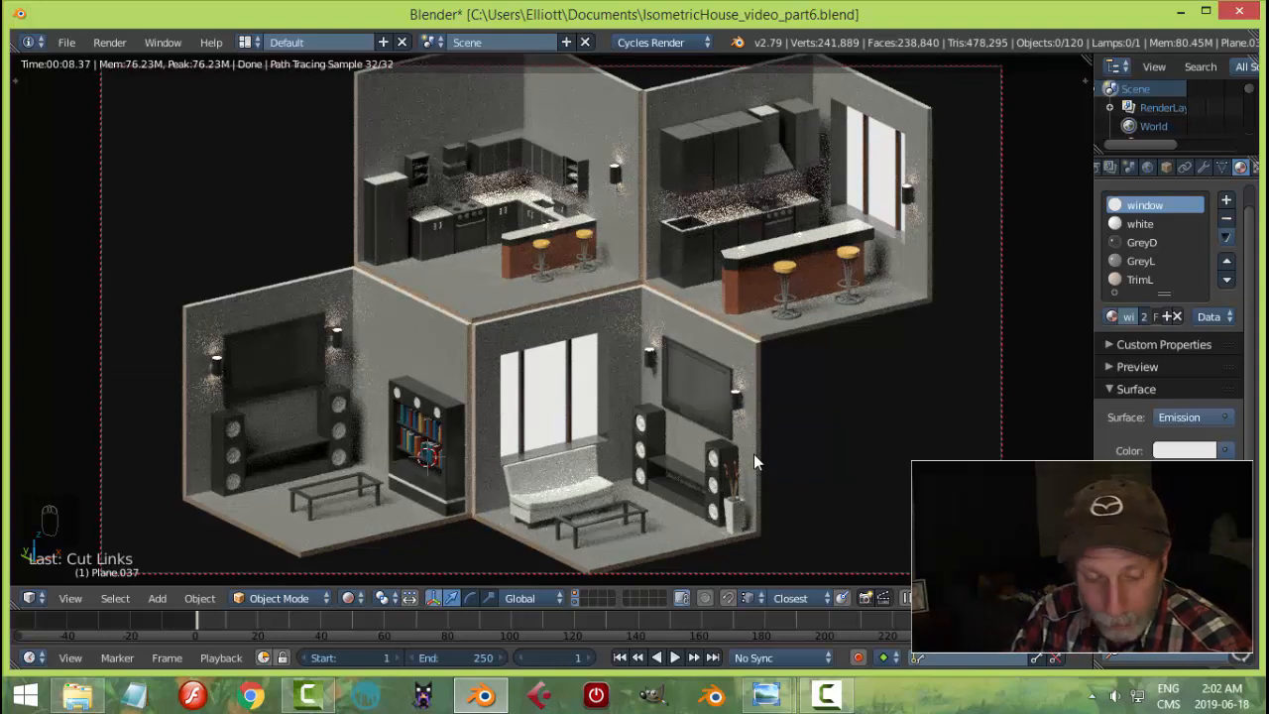
{"action": "key", "text": "shift+z"}
{"action": "key", "text": "ctrl+s"}
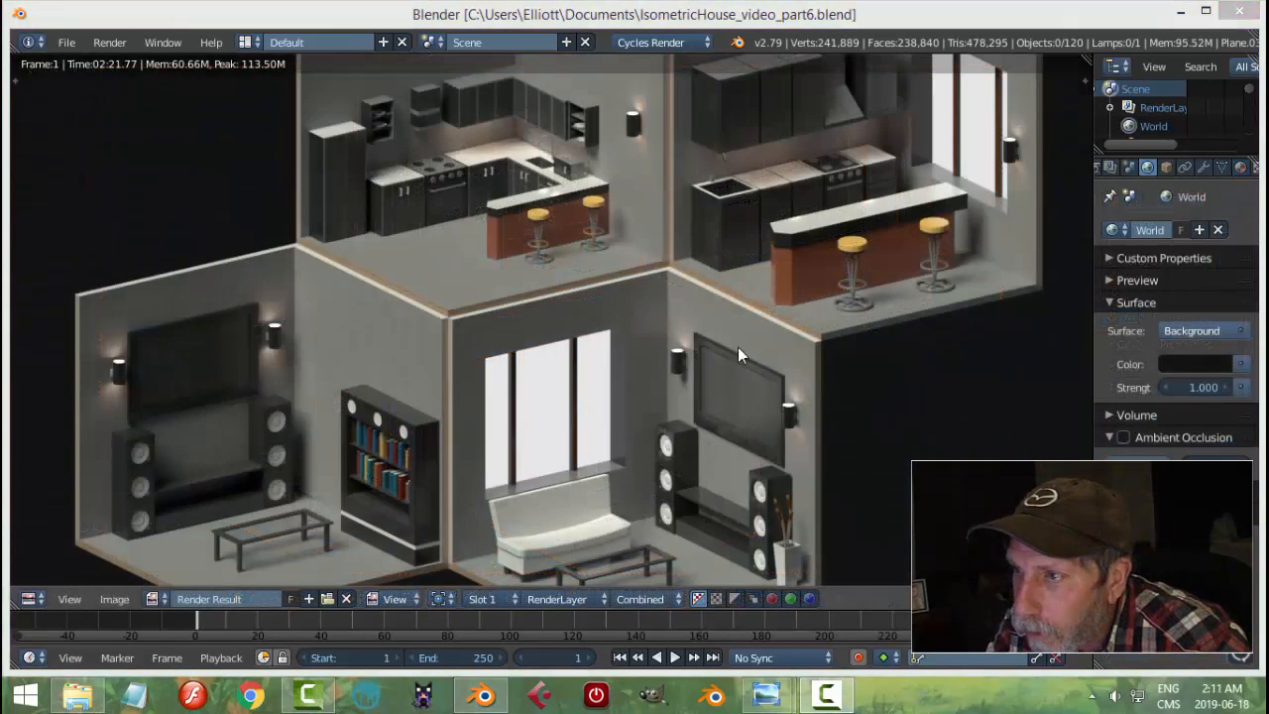
- Examine the finished render of all four rooms, including the windows, wall lights and glass coffee tables
{"action": "middle_click_drag", "start_coordinate": [737, 277], "coordinate": [731, 350]}
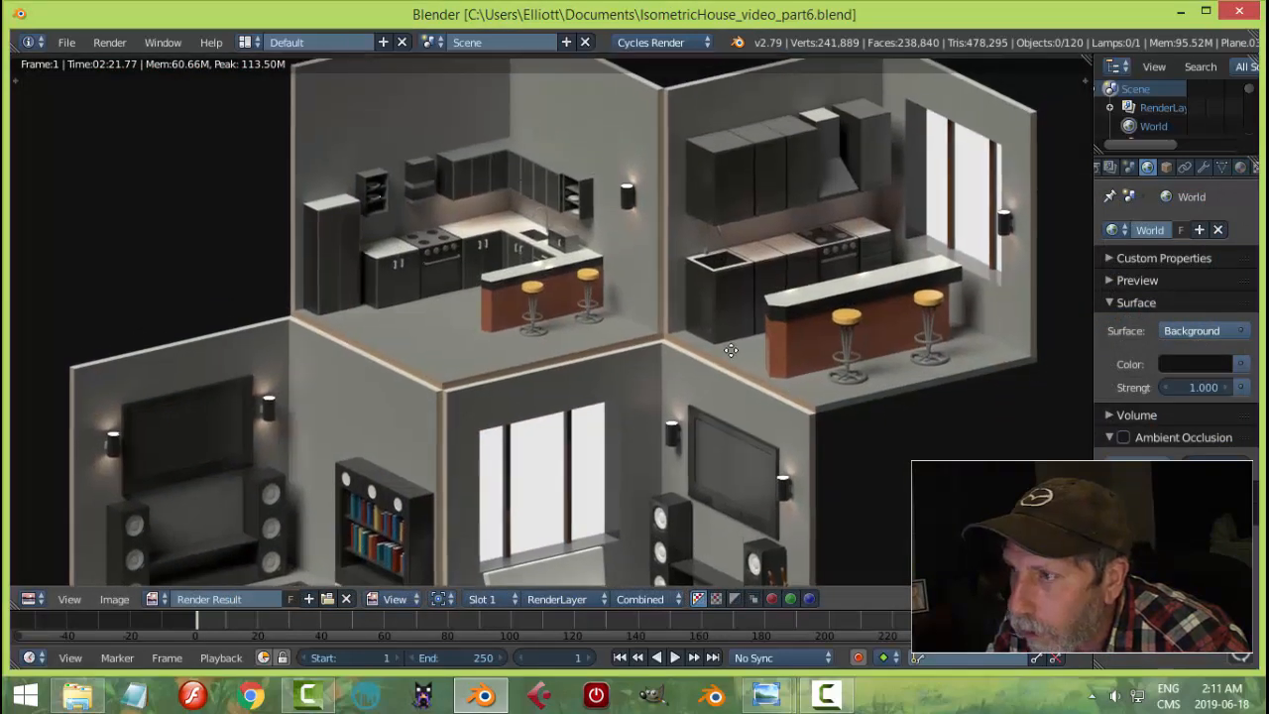
{"action": "middle_click_drag", "start_coordinate": [681, 484], "coordinate": [730, 378]}
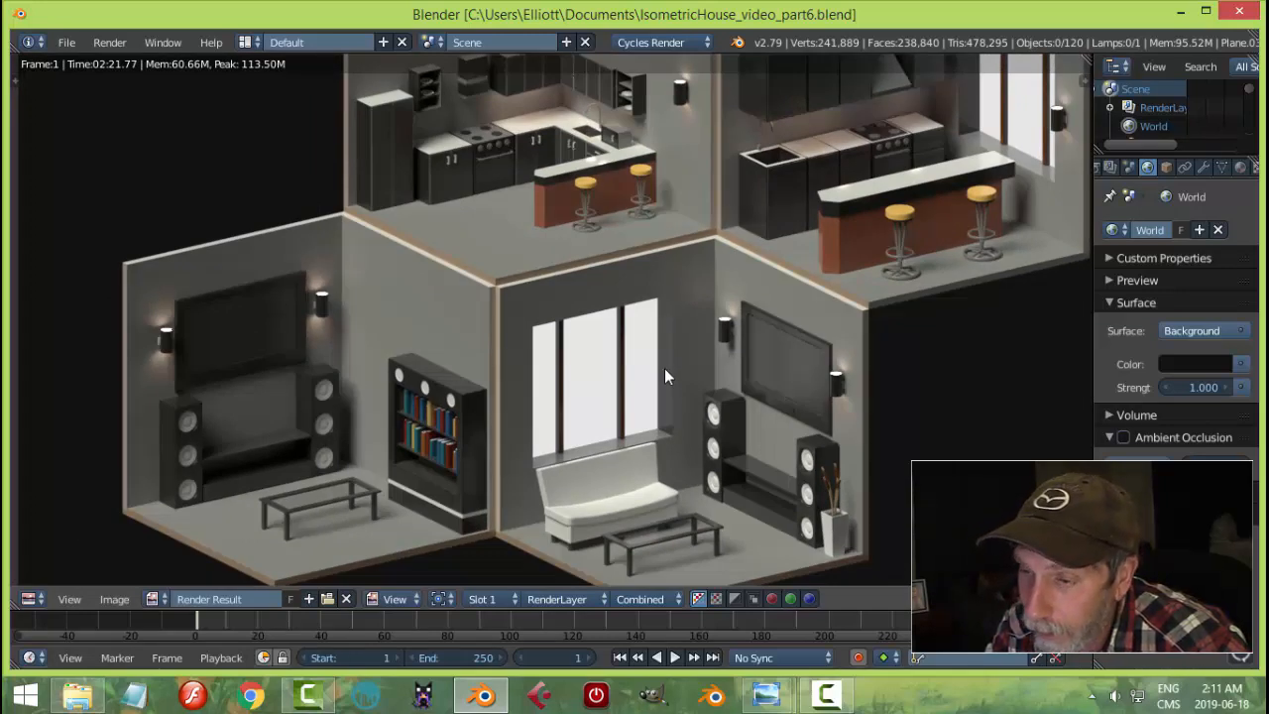
{"action": "middle_click_drag", "start_coordinate": [689, 303], "coordinate": [651, 277]}
{"action": "mouse_move", "coordinate": [623, 364]}
{"action": "middle_mouse_down"}
{"action": "mouse_move", "coordinate": [631, 348]}
{"action": "mouse_move", "coordinate": [629, 373]}
{"action": "middle_mouse_up"}
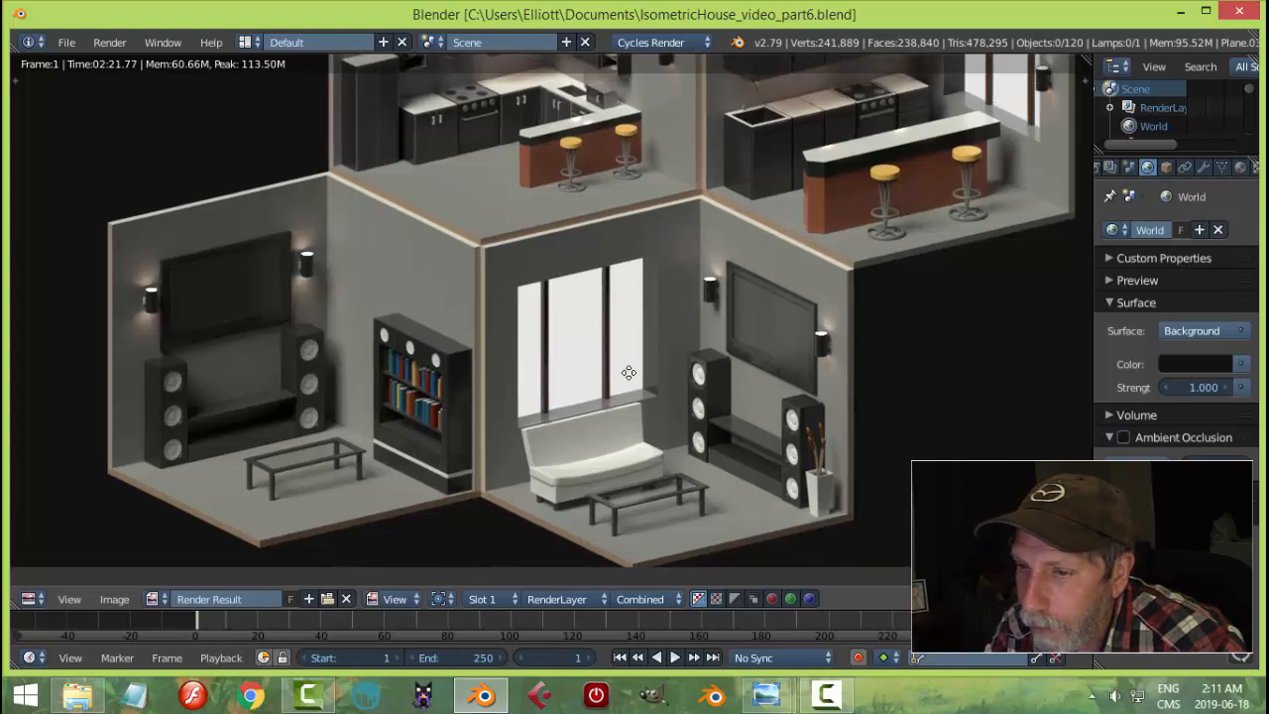
{"action": "middle_click_drag", "start_coordinate": [772, 352], "coordinate": [736, 426]}
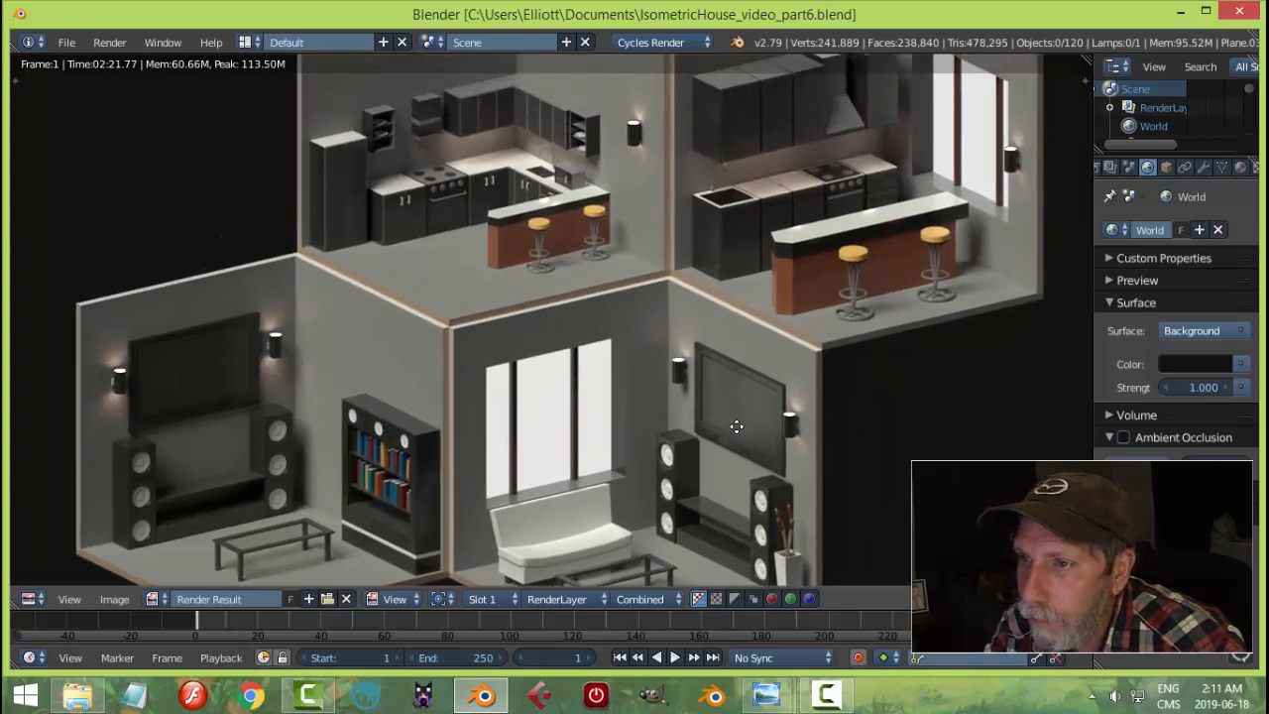